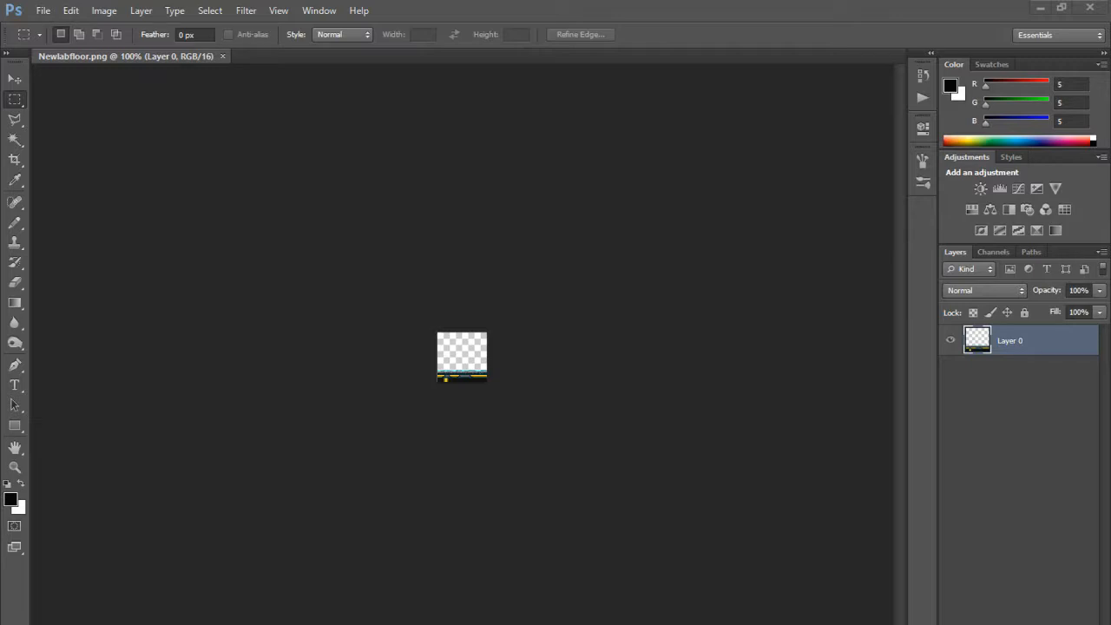
# Step: Examine the lab floor tile in Newlabfloor.png up close
pyautogui.click(619, 288)
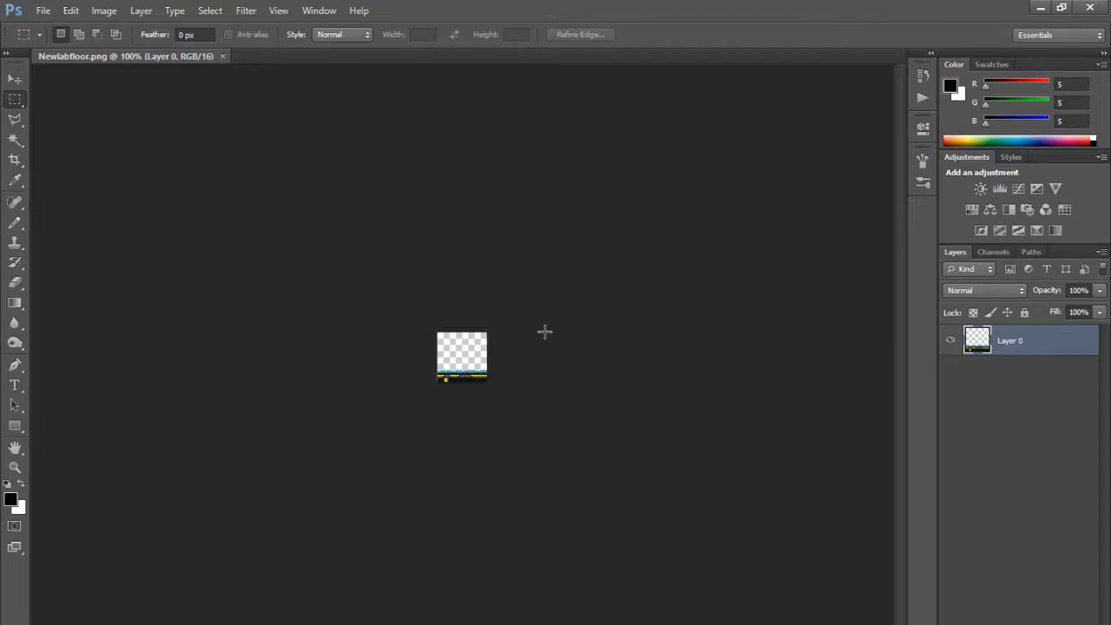
pyautogui.hotkey('ctrl', '+')
pyautogui.hotkey('ctrl', '+')
pyautogui.hotkey('ctrl', '+')
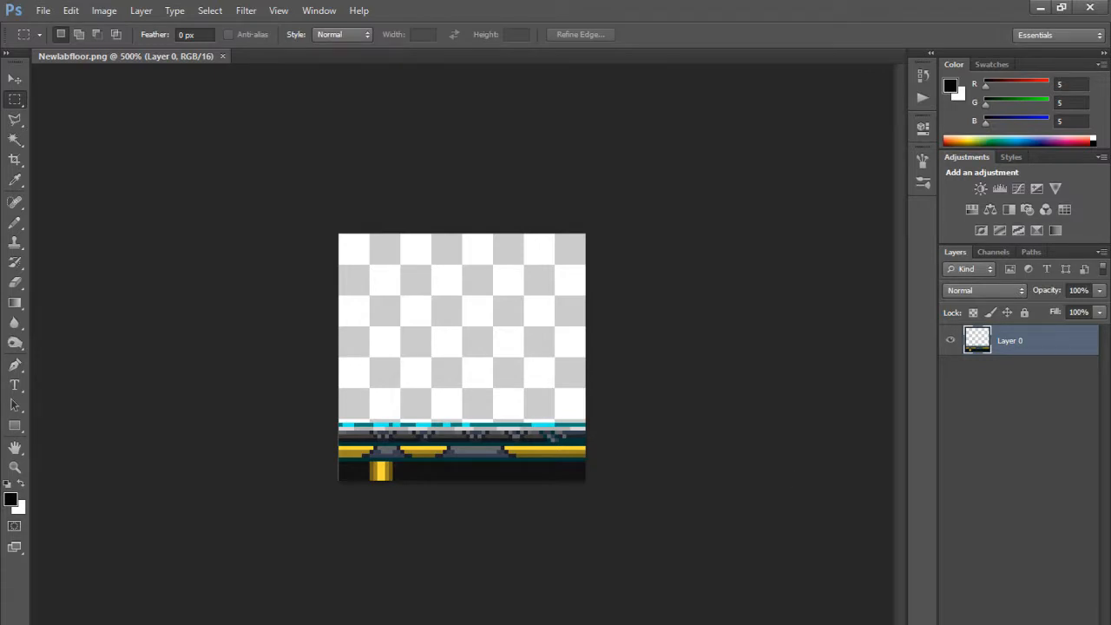
# Step: Switch to the Unity editor and widen the Scene view to show more of the testingground level
pyautogui.hotkey('alt', 'Tab')
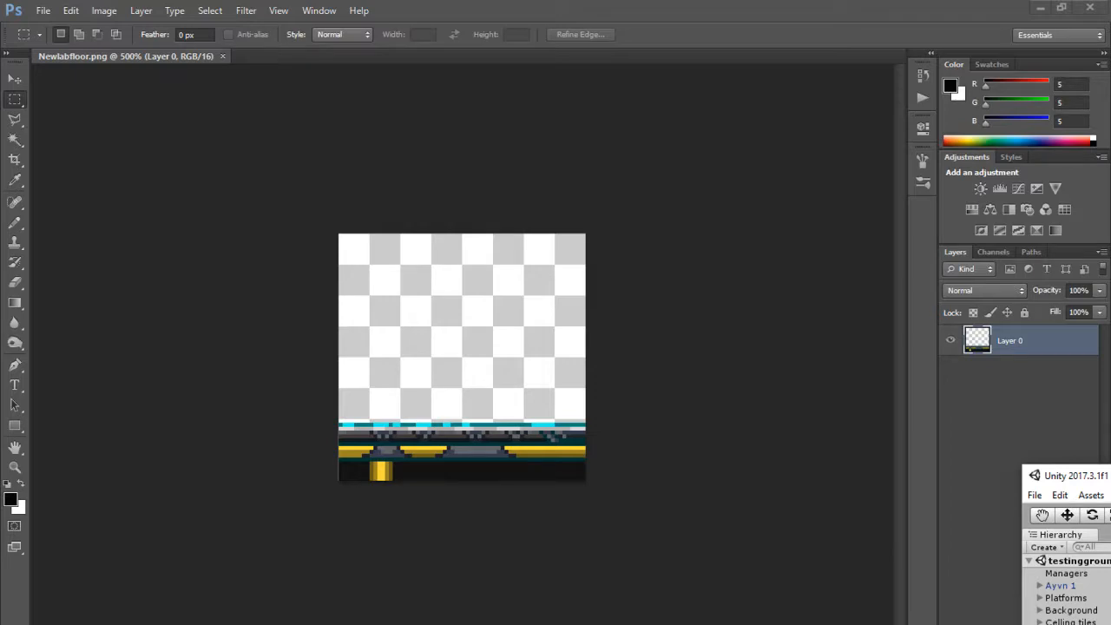
pyautogui.moveTo(1110, 477); pyautogui.dragTo(83, 57)
pyautogui.click(1079, 56)
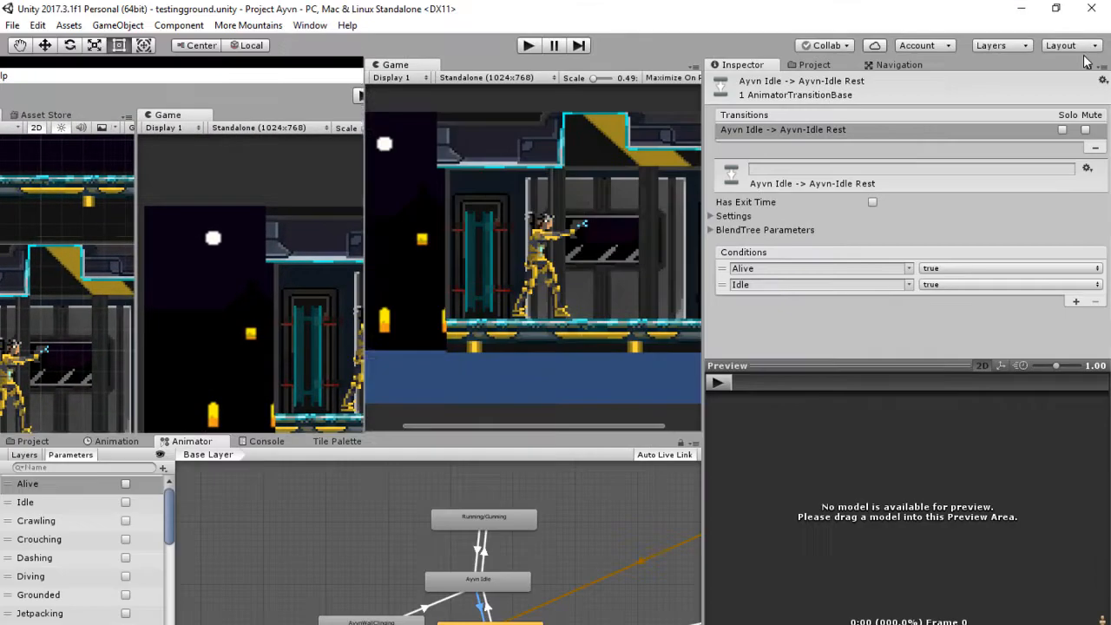
pyautogui.moveTo(365, 287); pyautogui.dragTo(549, 271)
pyautogui.scroll(-14, 441, 269)
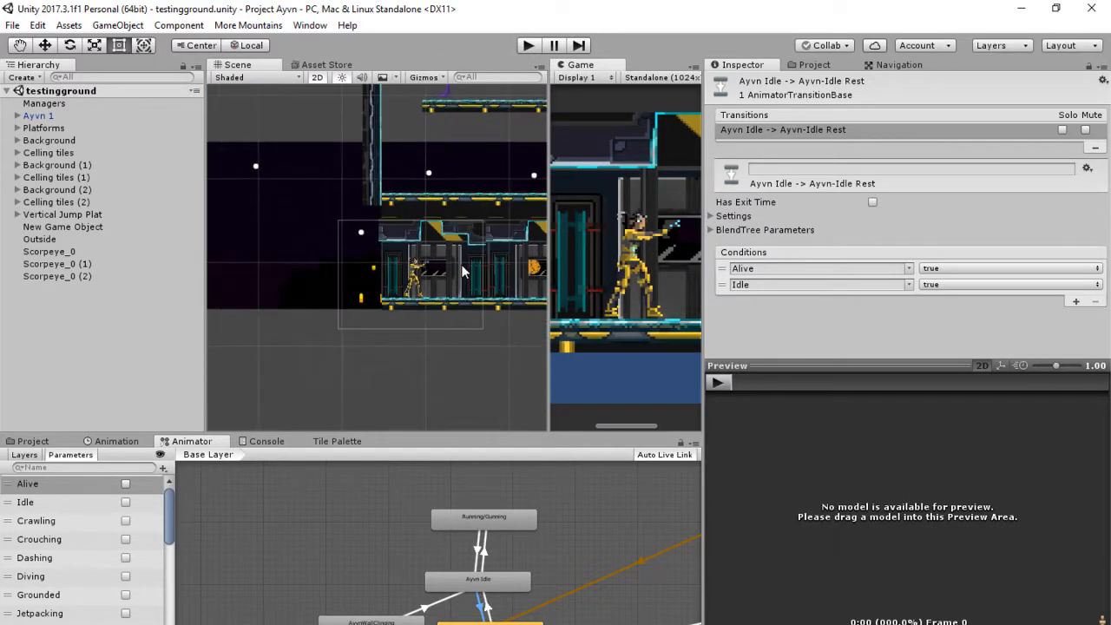
# Step: Examine the platforms and corridors across the testingground level, and return to Photoshop
pyautogui.moveTo(474, 262); pyautogui.dragTo(341, 276)
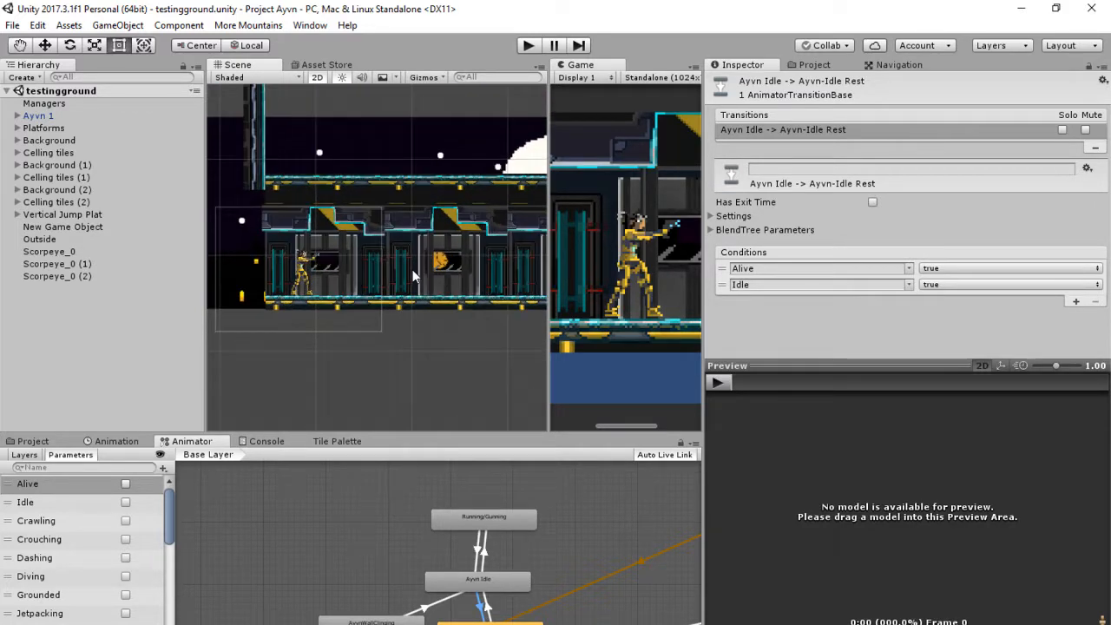
pyautogui.moveTo(468, 267); pyautogui.dragTo(279, 293)
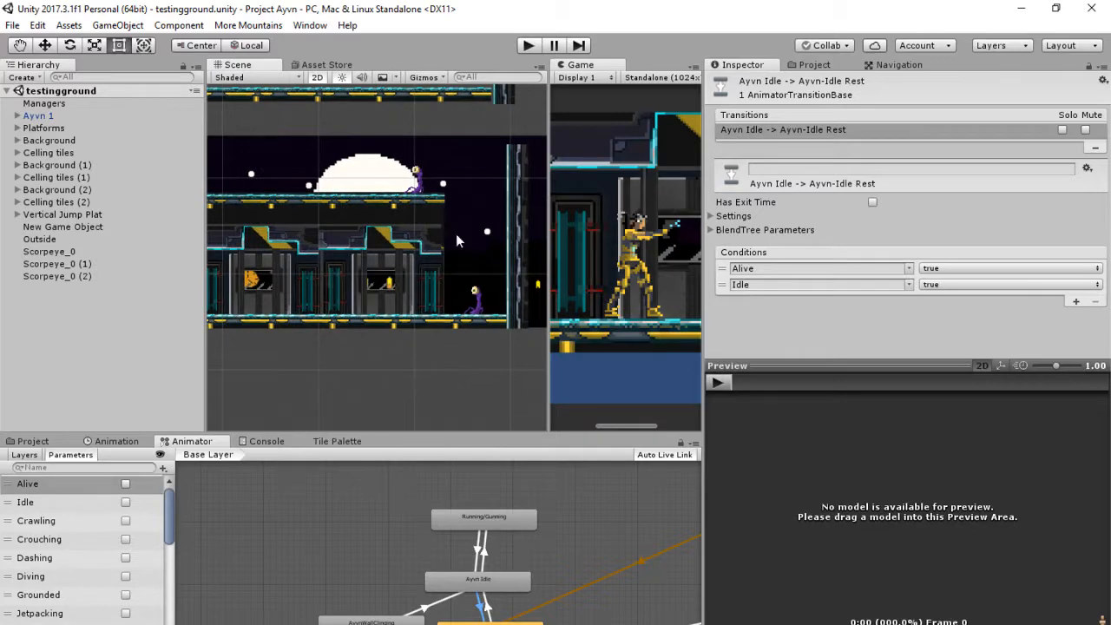
pyautogui.moveTo(456, 234); pyautogui.dragTo(505, 309)
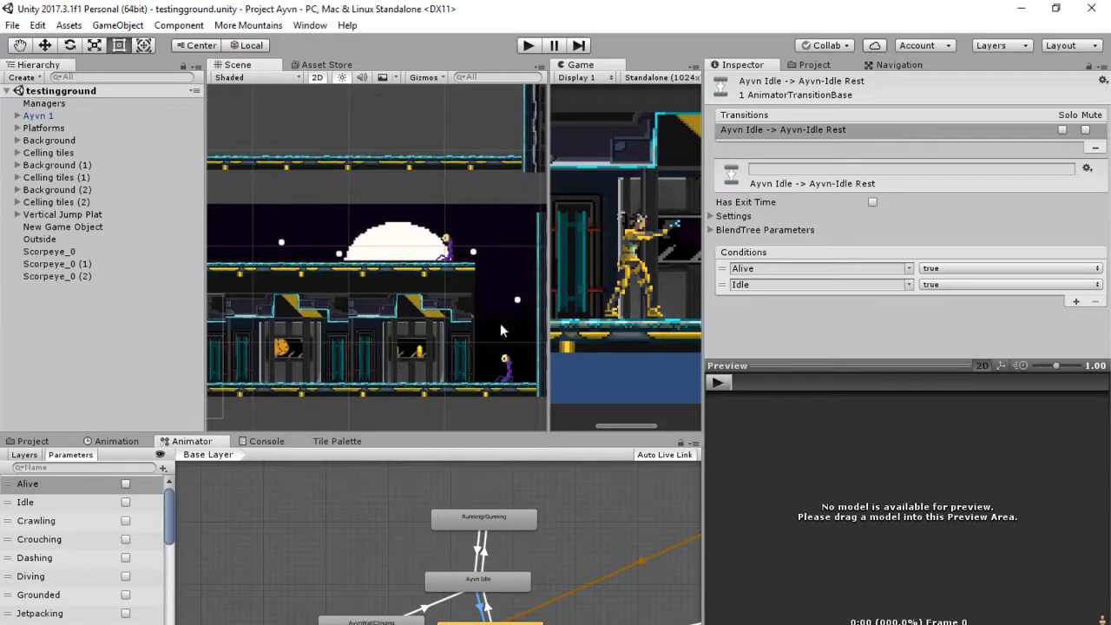
pyautogui.moveTo(377, 303); pyautogui.dragTo(431, 292)
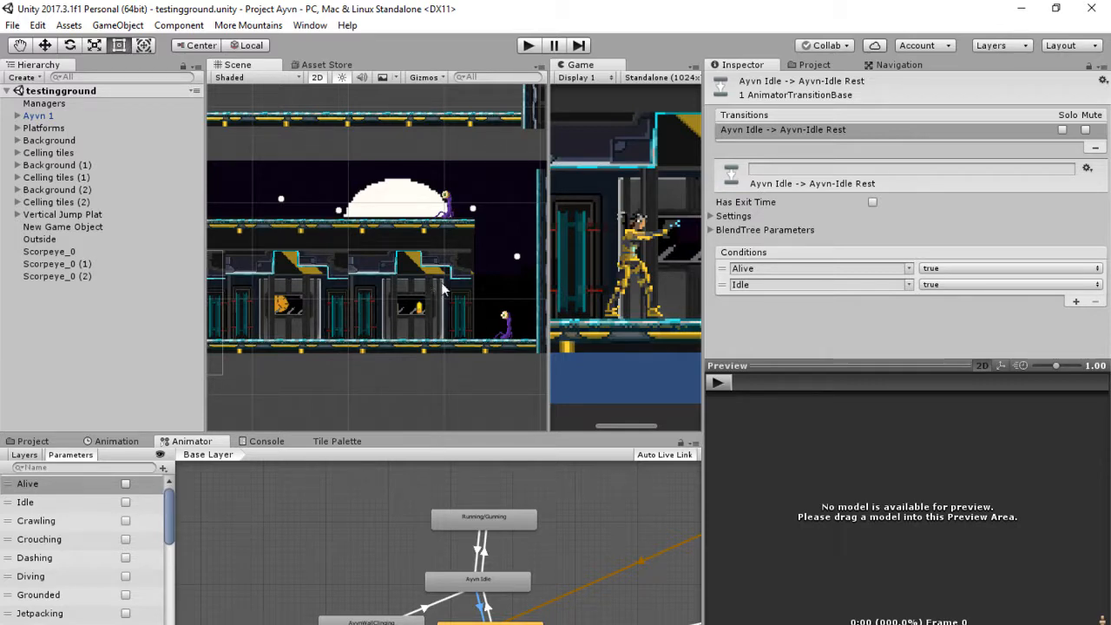
pyautogui.click(1030, 15)
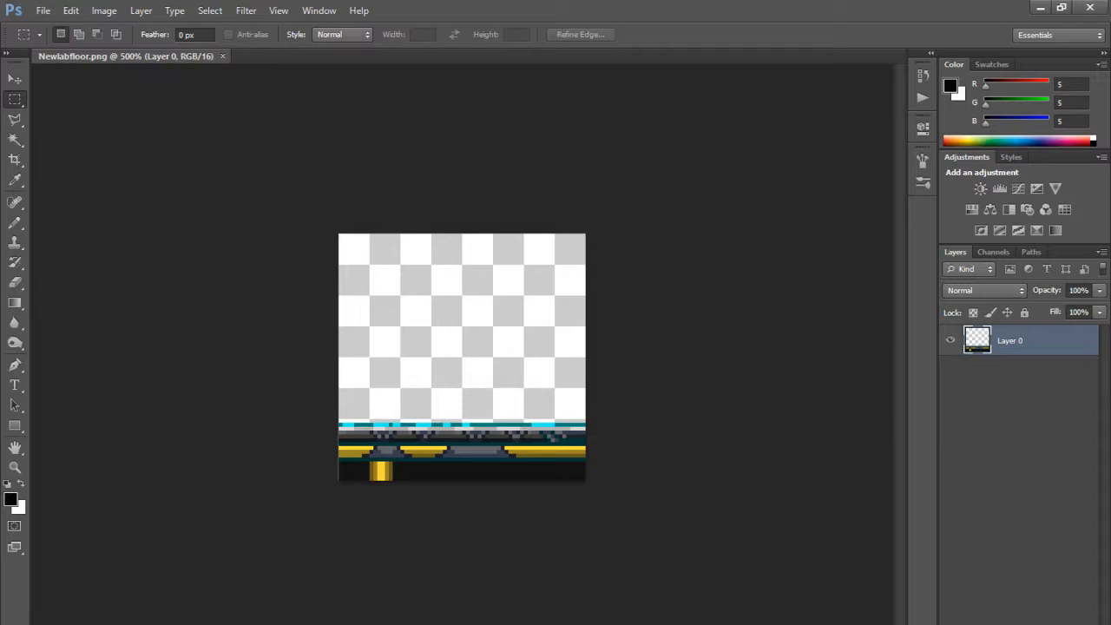
pyautogui.hotkey('alt', 'Tab')
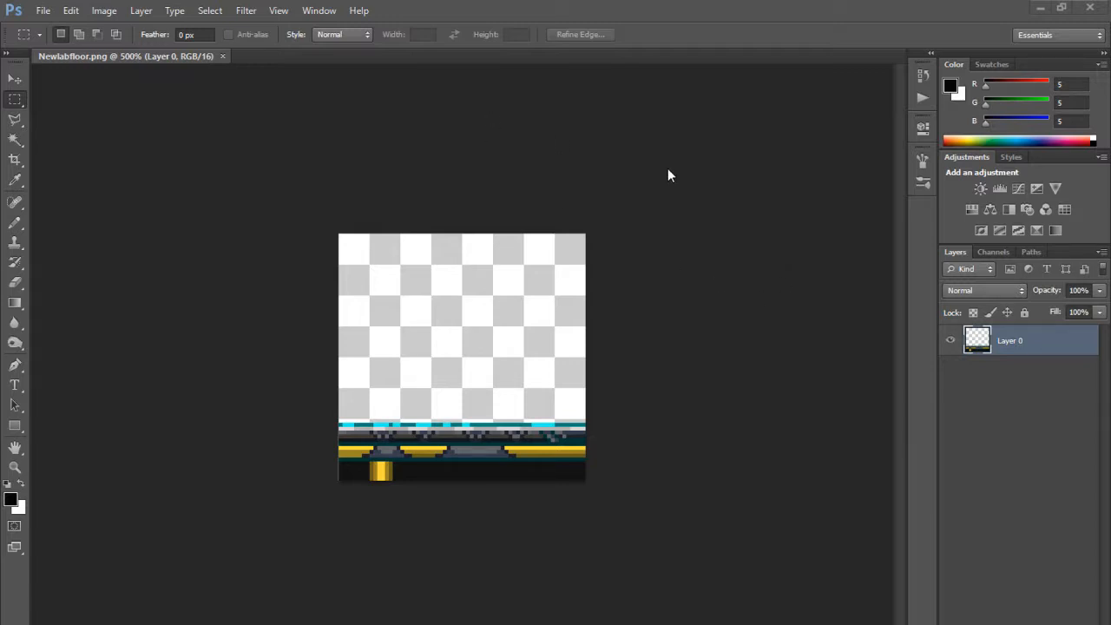
# Step: Create a new 64 × 64 pixel RGB document named Platform jump with a white background
pyautogui.click(43, 10)
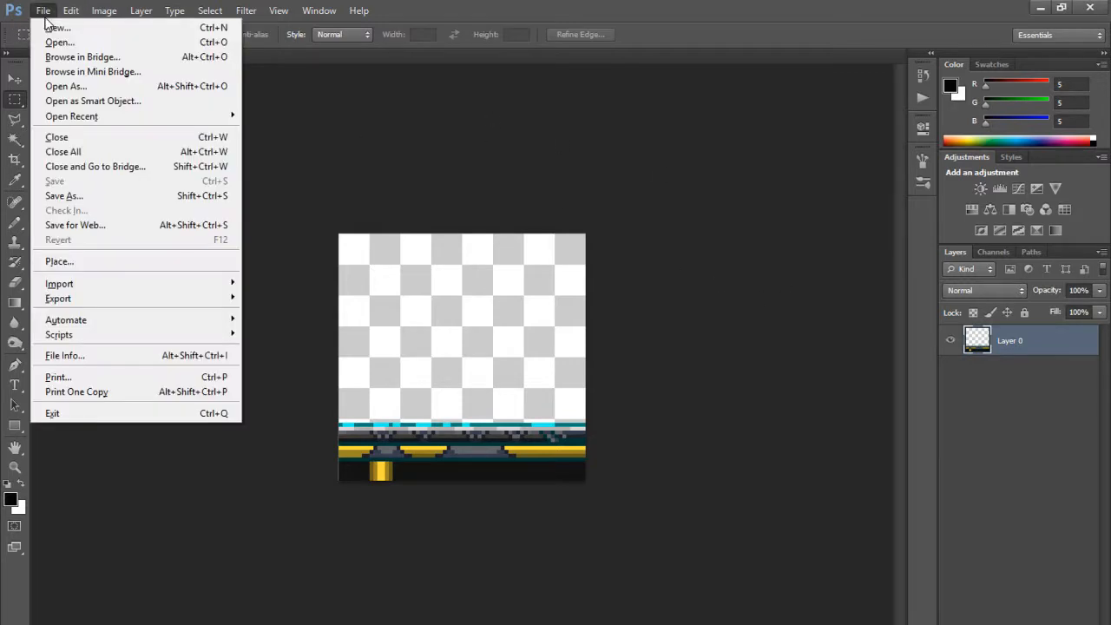
pyautogui.click(92, 27)
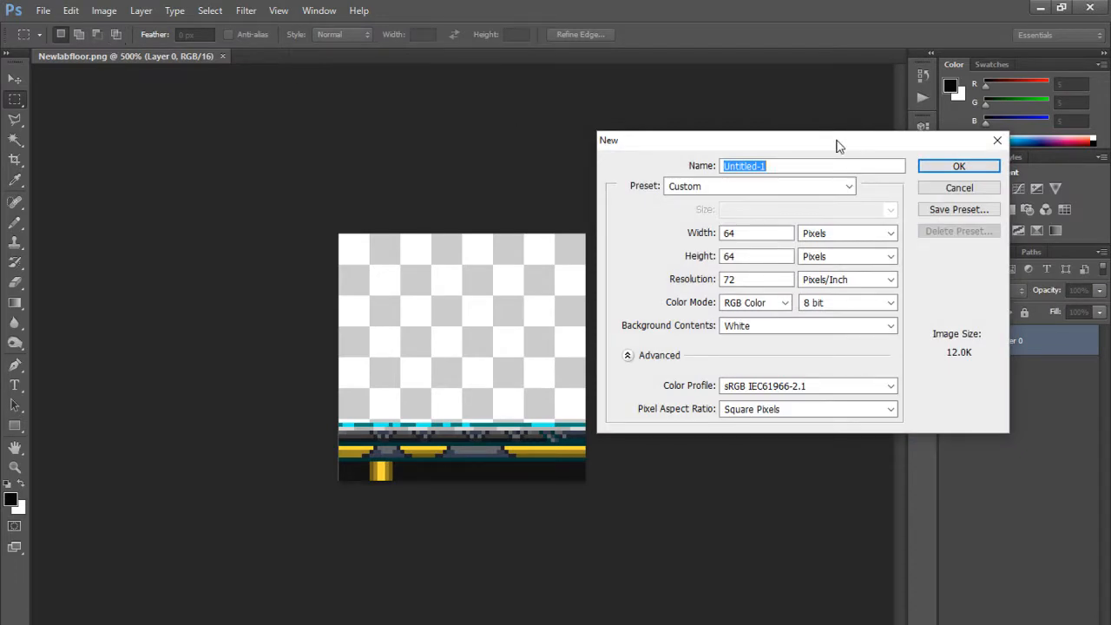
pyautogui.moveTo(838, 139); pyautogui.dragTo(557, 111)
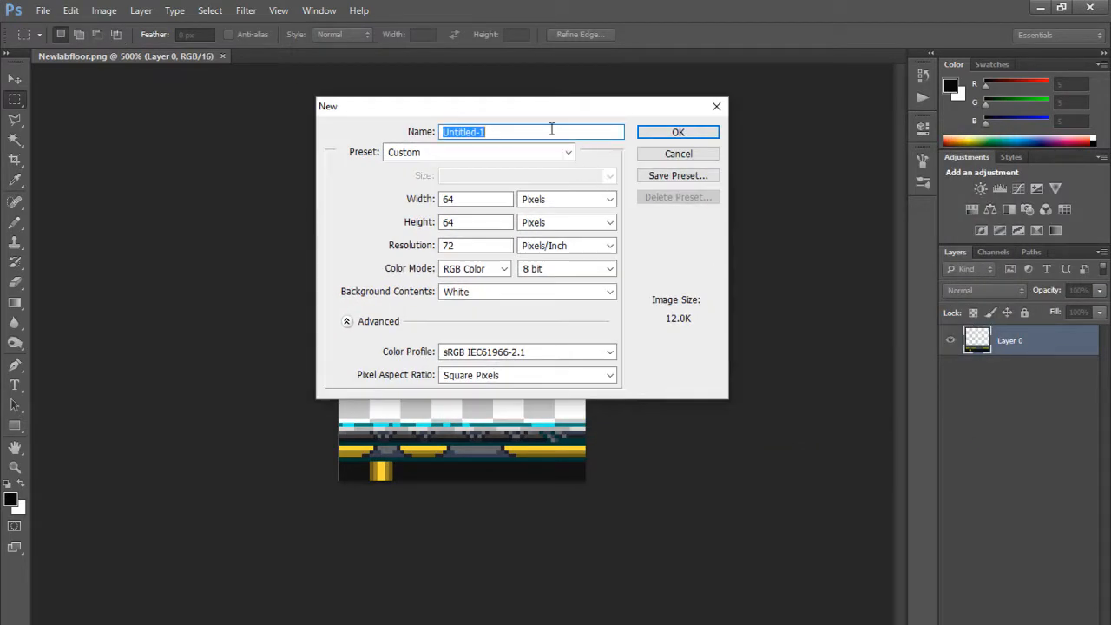
pyautogui.press('BackSpace')
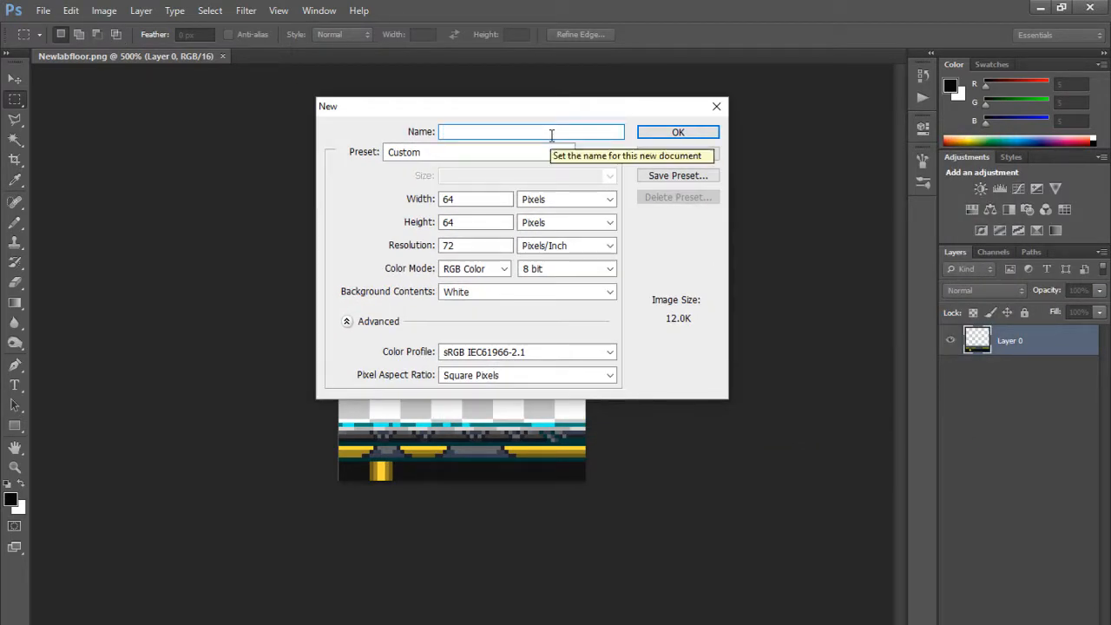
pyautogui.write('Pla')
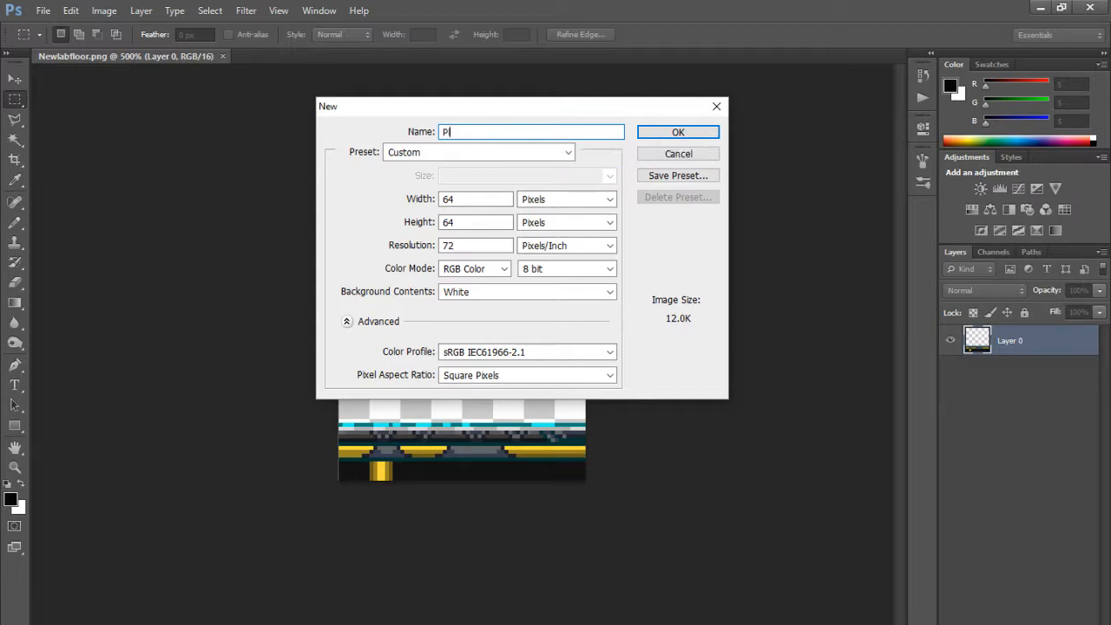
pyautogui.press('BackSpace')
pyautogui.write('atform jumop')
pyautogui.press('BackSpace')
pyautogui.press('BackSpace')
pyautogui.write('p')
pyautogui.click(472, 199)
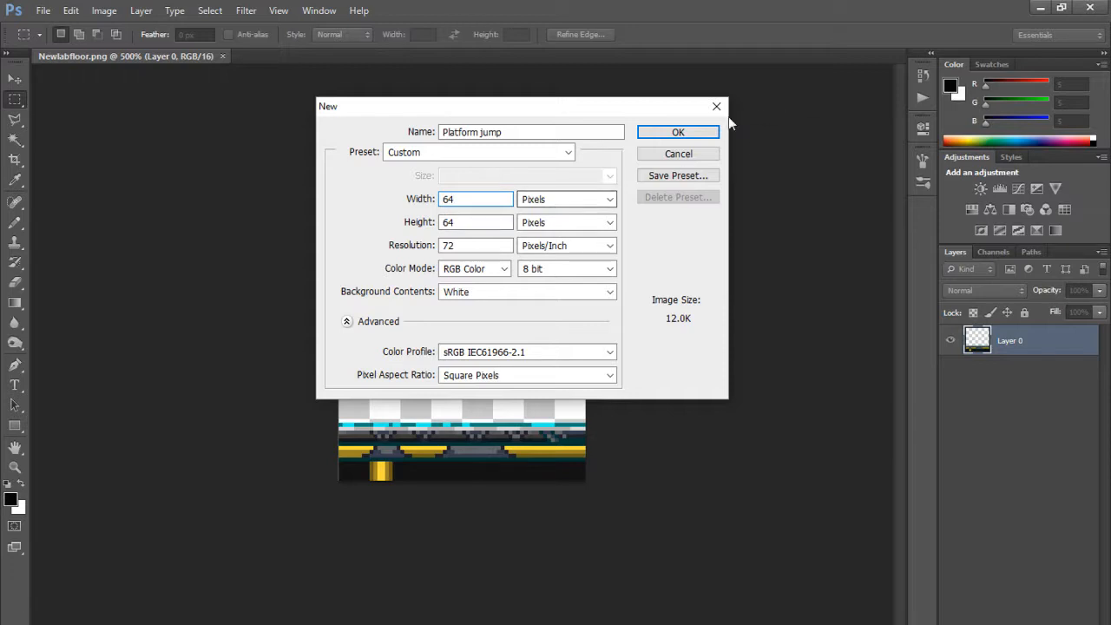
pyautogui.click(678, 133)
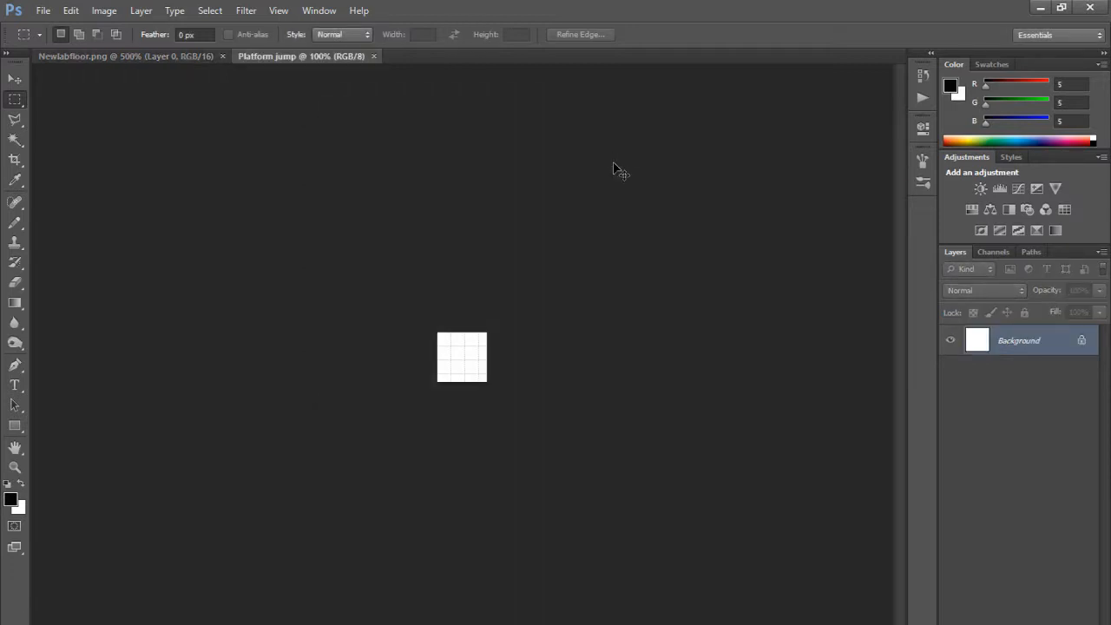
# Step: Open the running sprite sheet Untitled 27 5.png as a separate document
pyautogui.hotkey('ctrl', '+')
pyautogui.hotkey('ctrl', '+')
pyautogui.hotkey('ctrl', '+')
pyautogui.hotkey('ctrl', '+')
pyautogui.hotkey('ctrl', '+')
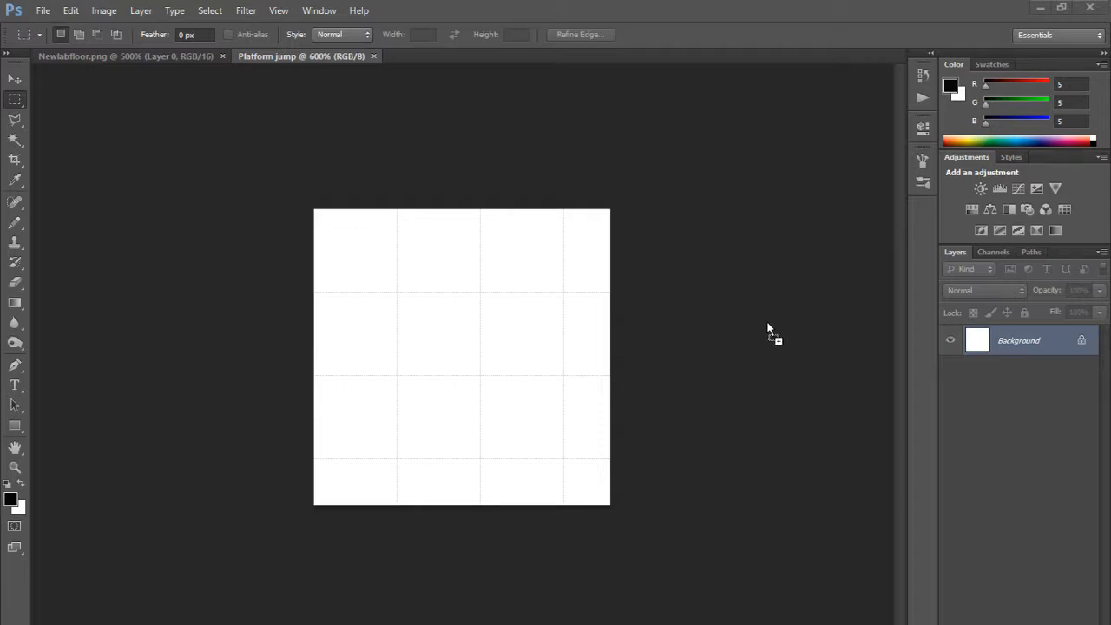
pyautogui.moveTo(516, 92); pyautogui.dragTo(497, 61)
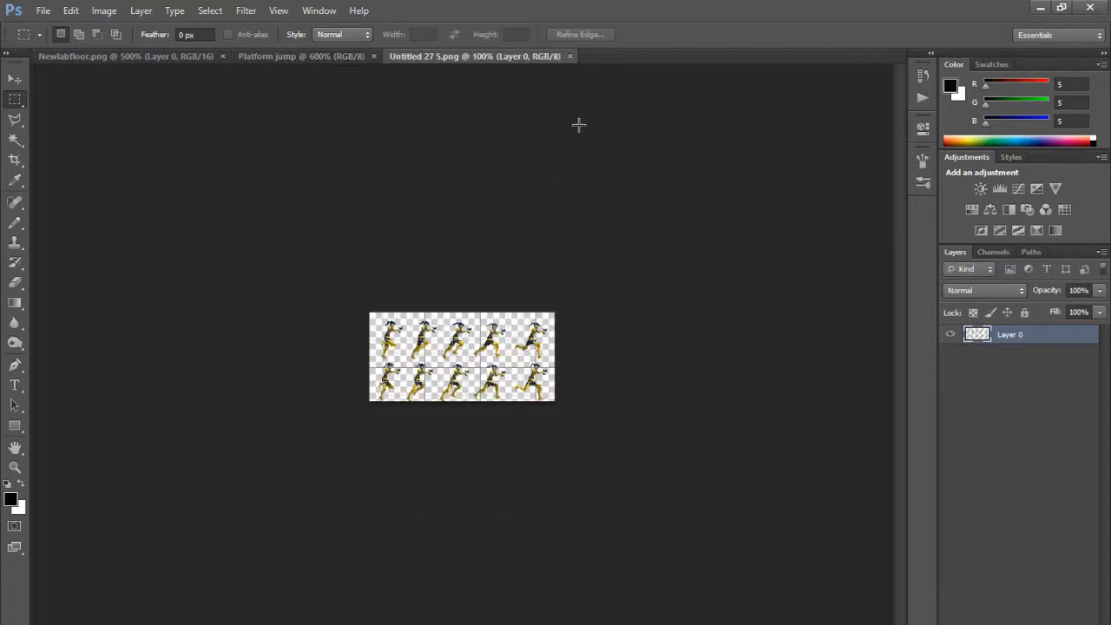
# Step: Copy the first running pose in the sprite sheet's upper row and paste it into the Platform jump document
pyautogui.hotkey('ctrl', '+')
pyautogui.hotkey('ctrl', '+')
pyautogui.hotkey('ctrl', '+')
pyautogui.hotkey('ctrl', '+')
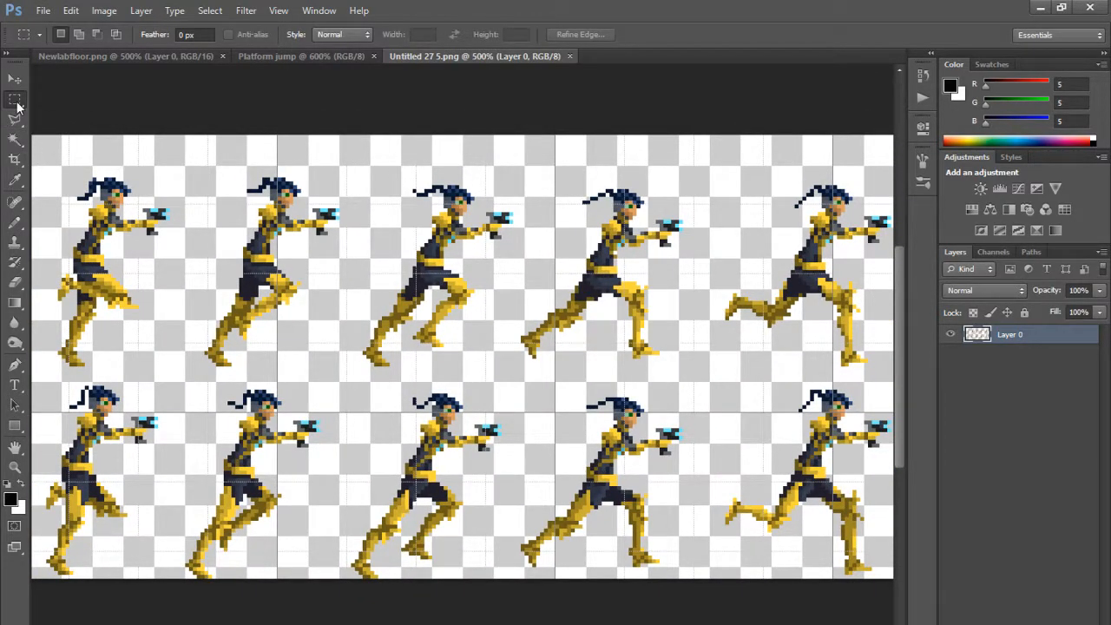
pyautogui.moveTo(40, 137); pyautogui.dragTo(165, 373)
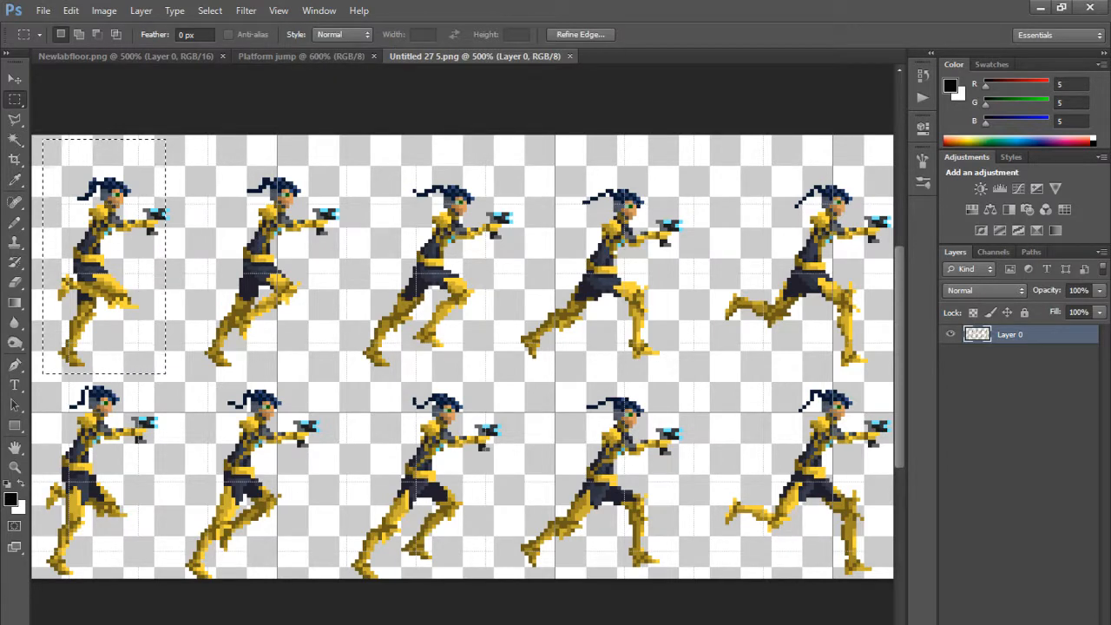
pyautogui.hotkey('ctrl', 'n')
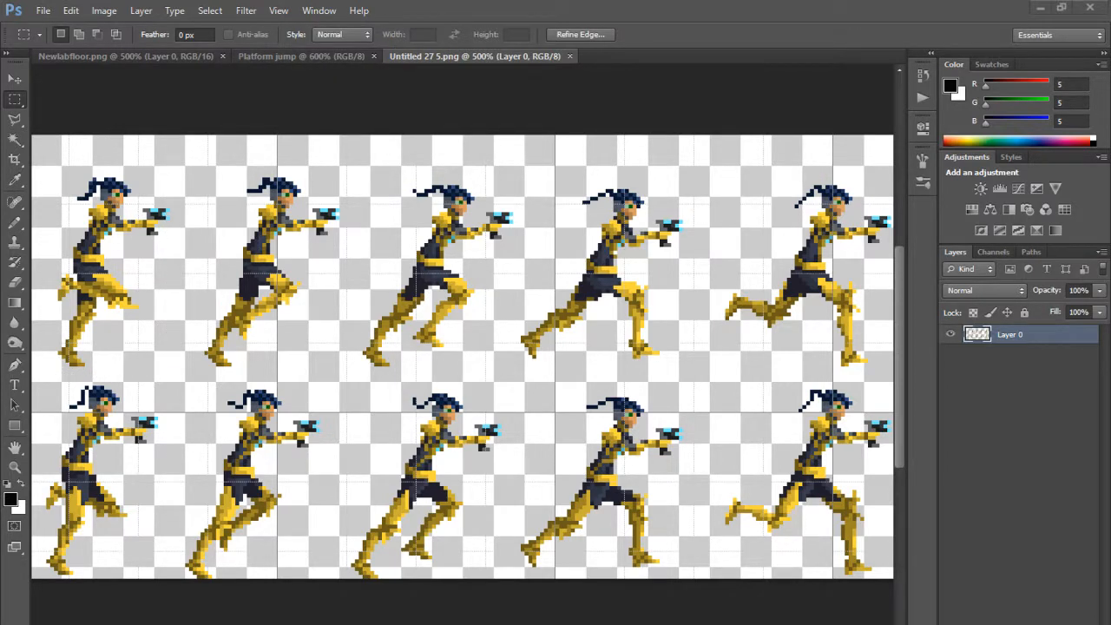
pyautogui.click(290, 54)
pyautogui.click(14, 79)
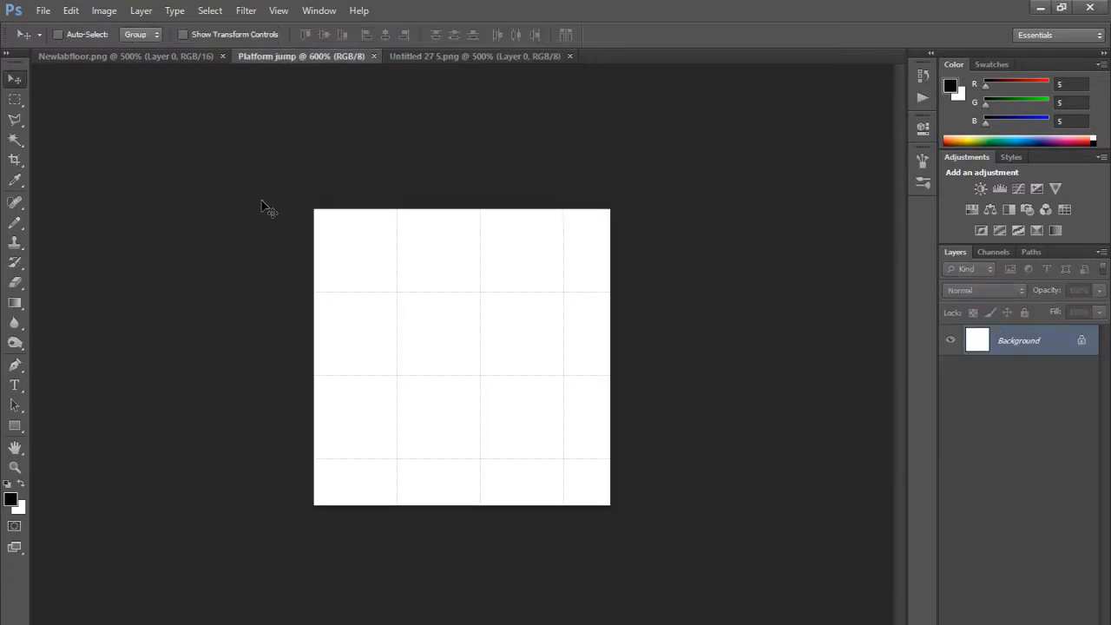
pyautogui.hotkey('ctrl', 'v')
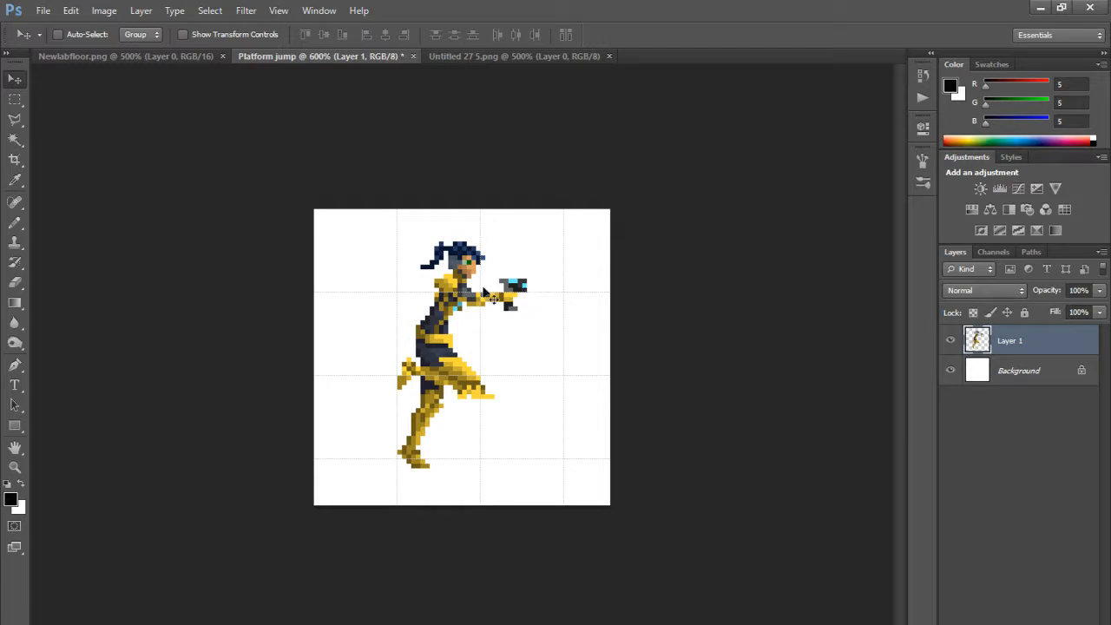
pyautogui.click(15, 99)
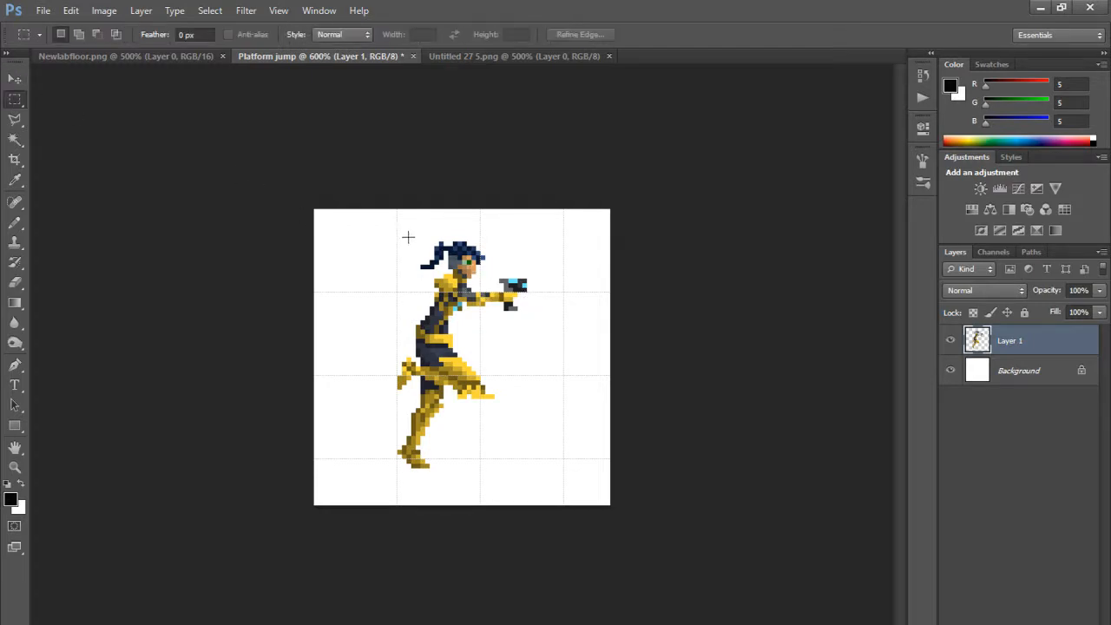
pyautogui.moveTo(388, 229); pyautogui.dragTo(530, 476)
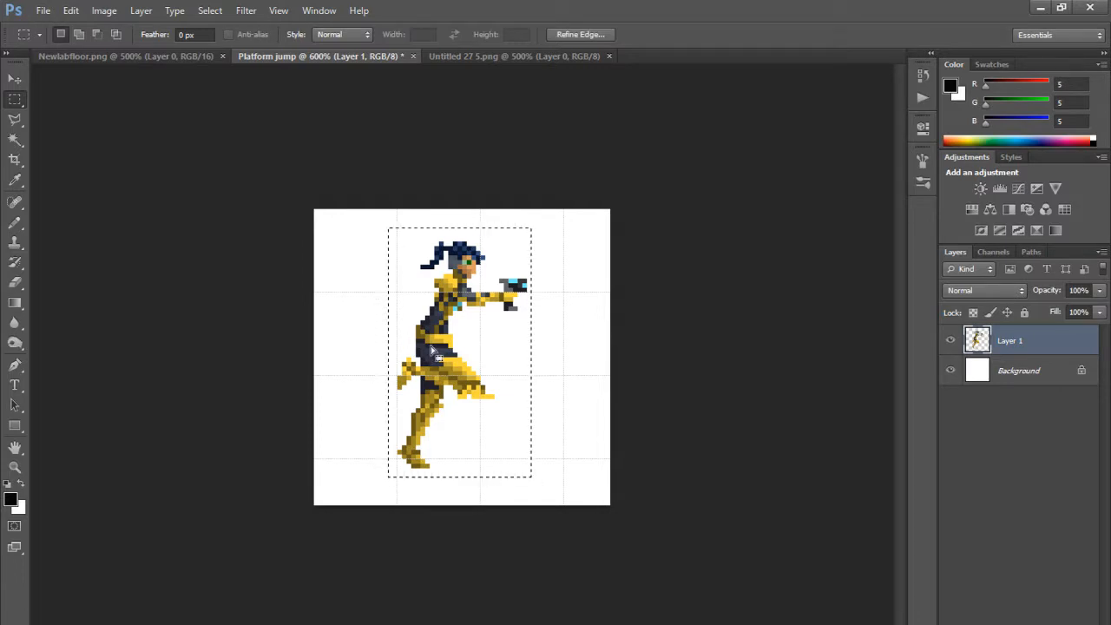
pyautogui.click(604, 312)
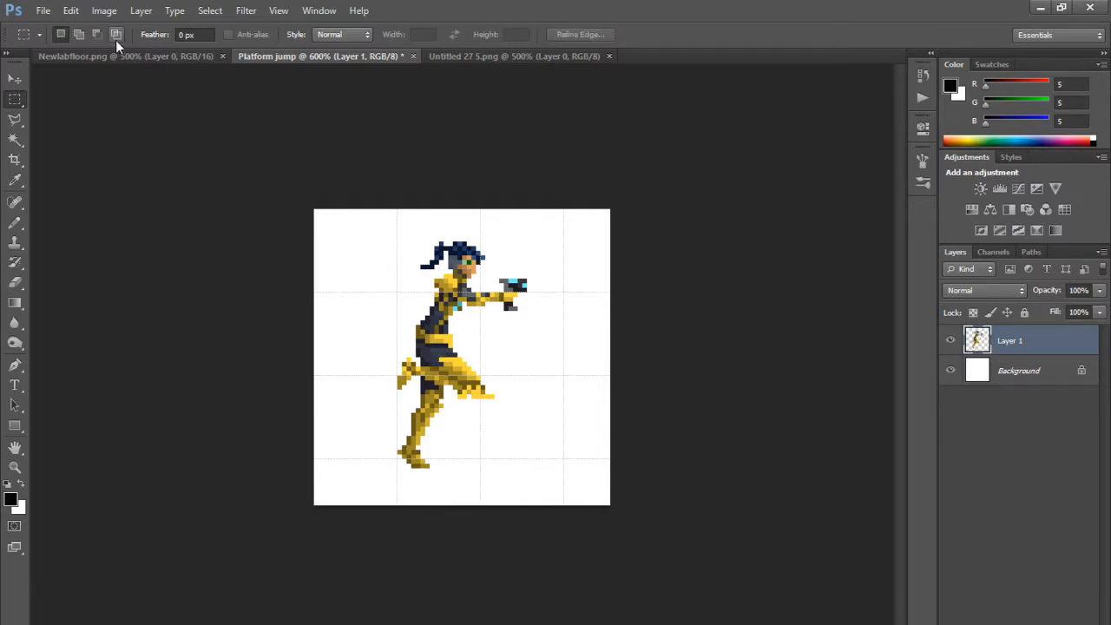
# Step: Move the pasted character sprite slightly up and to the right on the canvas
pyautogui.click(16, 81)
pyautogui.moveTo(483, 319)
pyautogui.mouseDown()
pyautogui.moveTo(489, 266)
pyautogui.moveTo(512, 302)
pyautogui.moveTo(495, 304)
pyautogui.mouseUp()
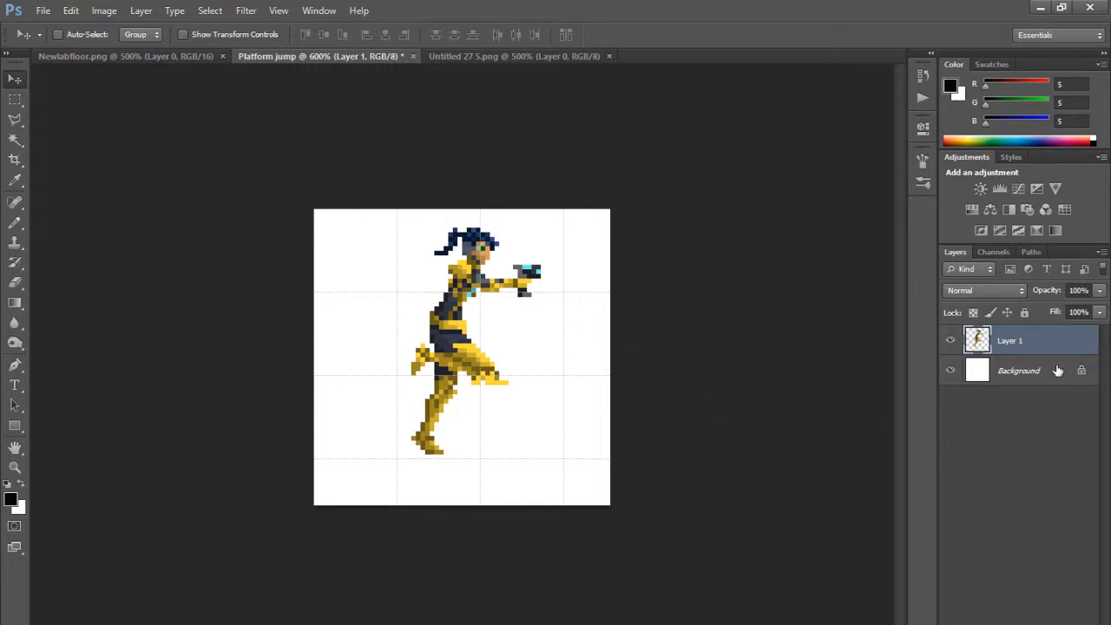
# Step: Convert the locked Background into a regular layer named Layer 0
pyautogui.click(1082, 382)
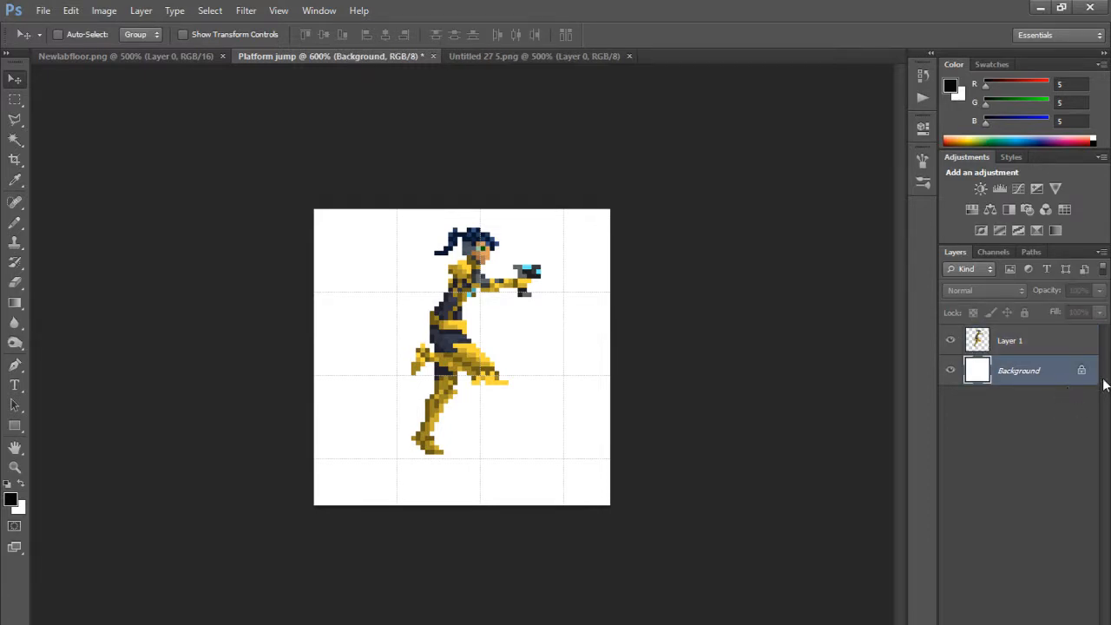
pyautogui.doubleClick(1081, 380)
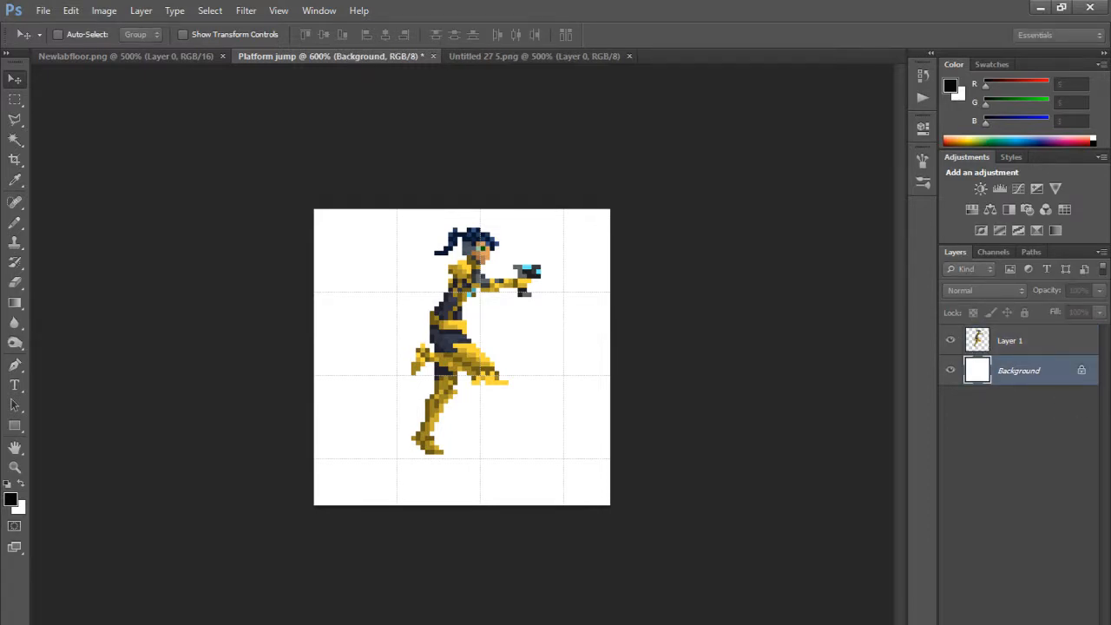
pyautogui.click(846, 289)
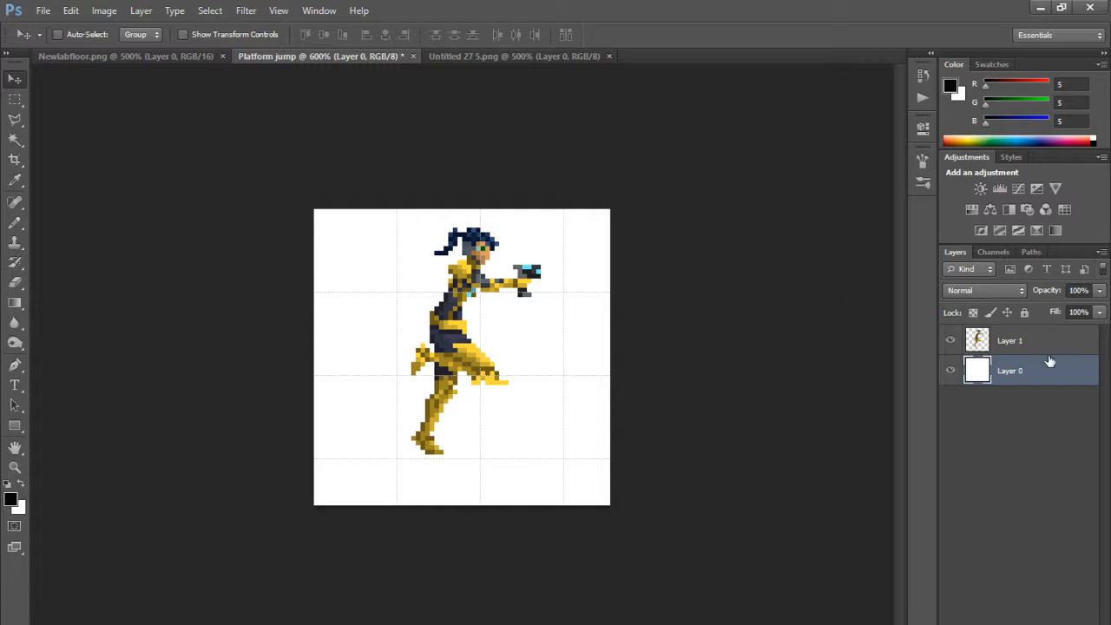
# Step: Hide the character's layer and delete the entire white fill of Layer 0, leaving nothing selected
pyautogui.click(952, 340)
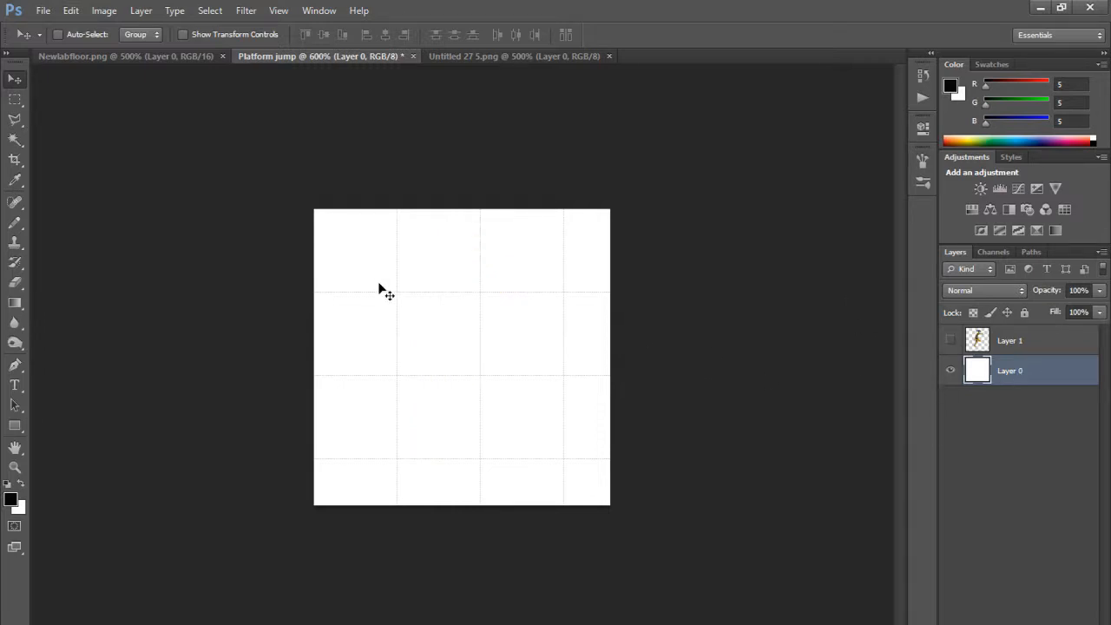
pyautogui.hotkey('ctrl', 'a')
pyautogui.press('Delete')
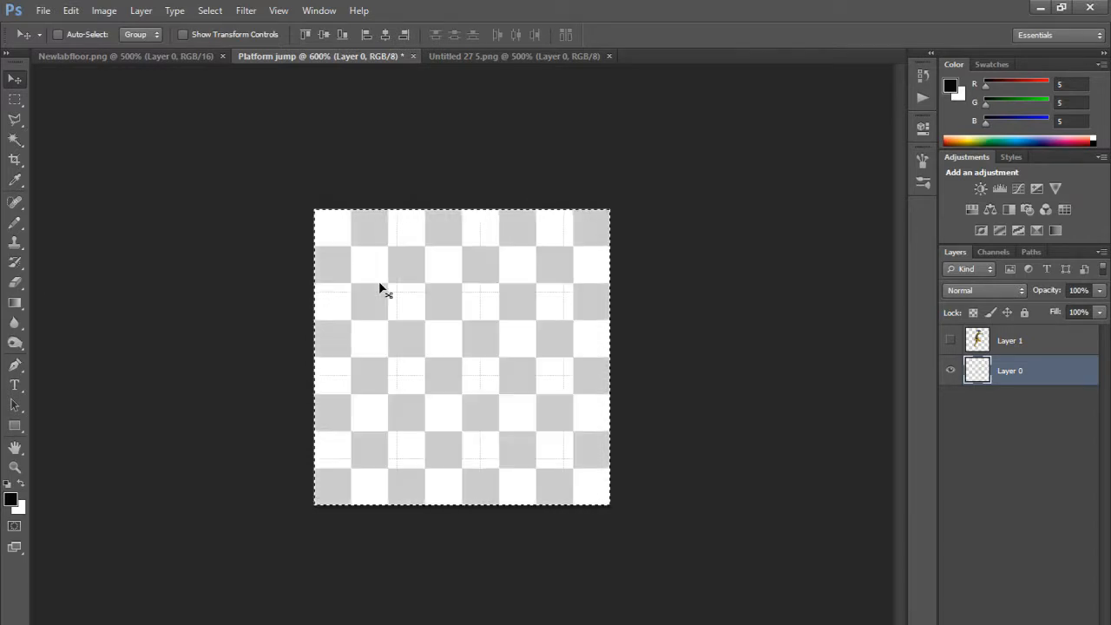
pyautogui.hotkey('ctrl', 'd')
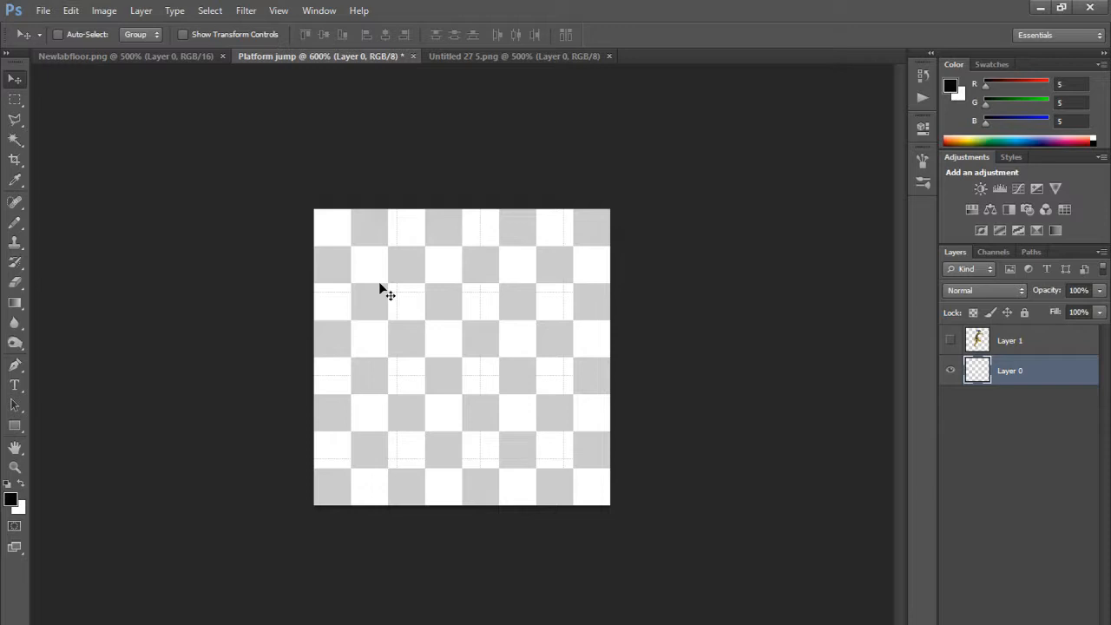
pyautogui.hotkey('ctrl', '+')
pyautogui.hotkey('ctrl', '+')
pyautogui.hotkey('ctrl', '+')
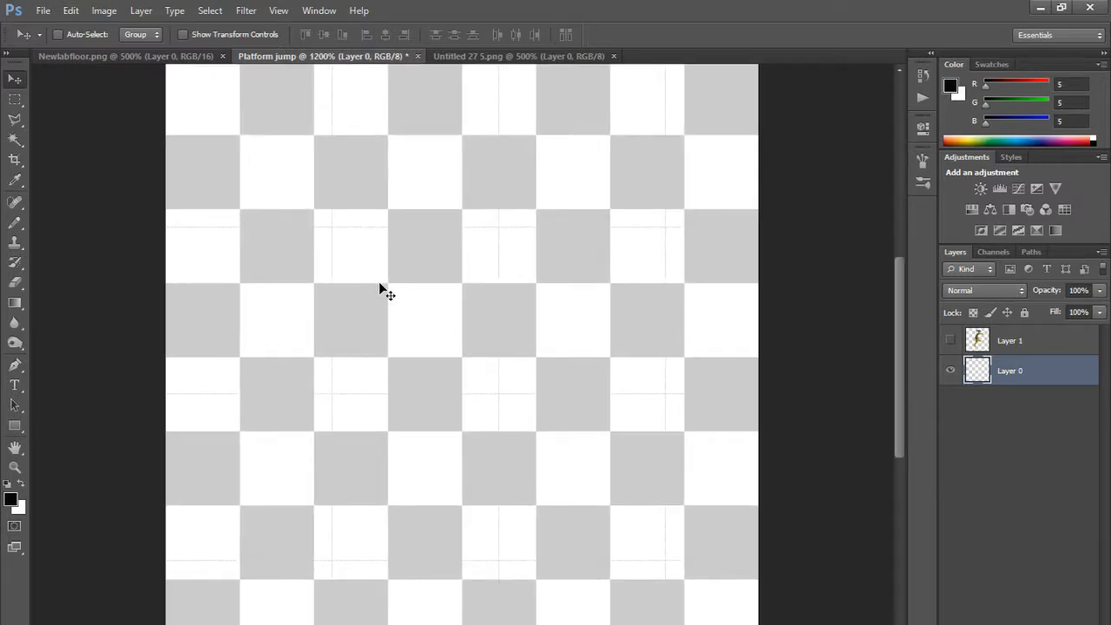
pyautogui.hotkey('ctrl', '-')
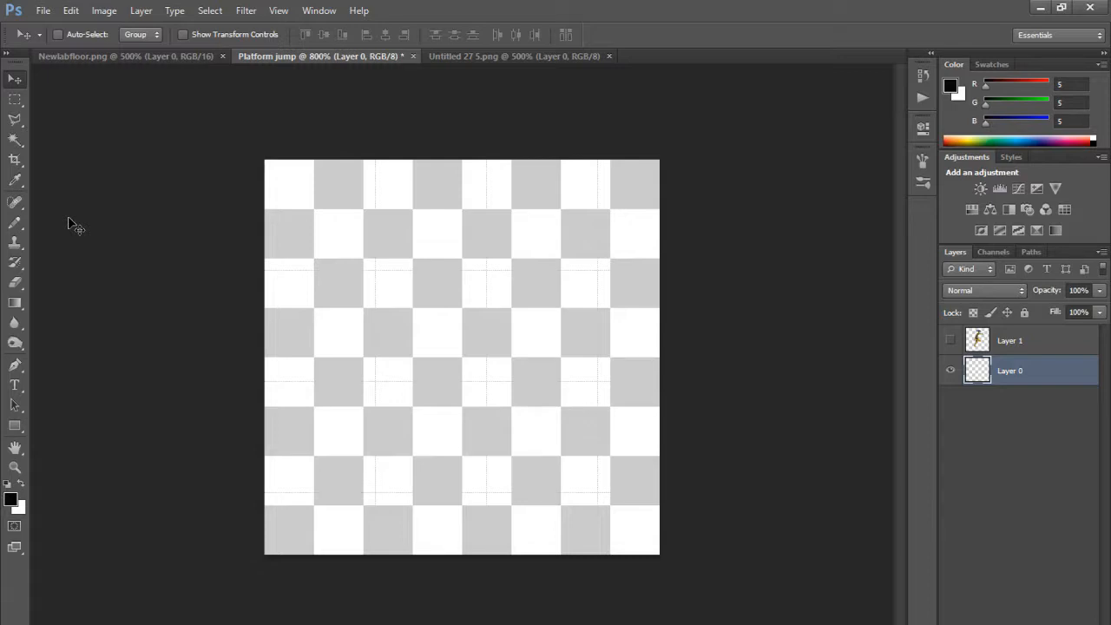
pyautogui.click(14, 222)
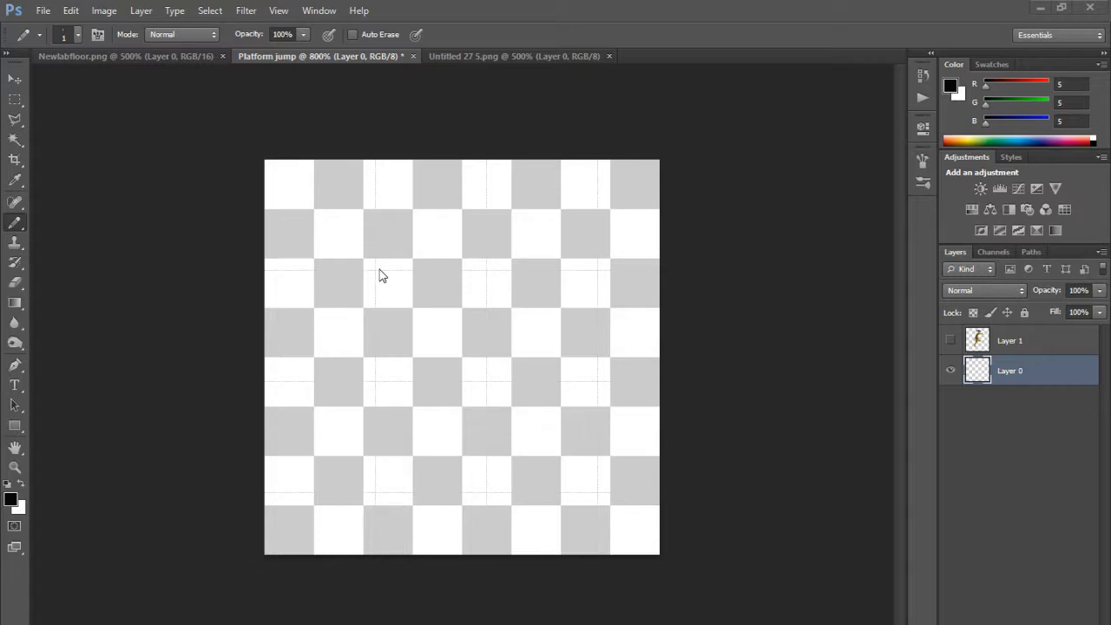
pyautogui.click(16, 221)
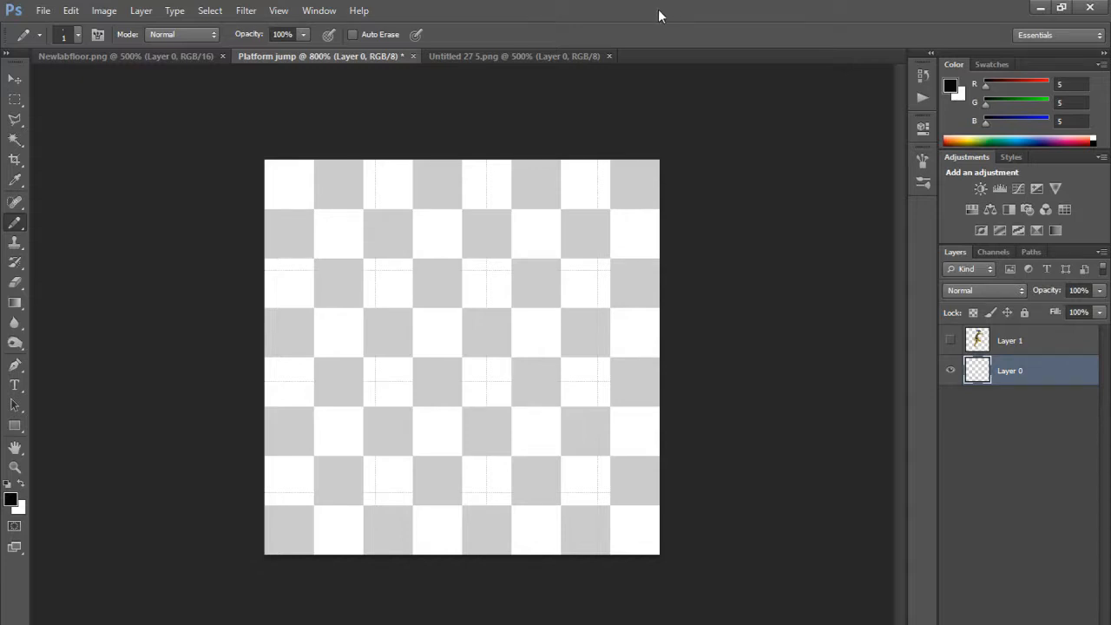
# Step: Examine the Newlabfloor.png floor tile with the colour swatches shown, and look over the running character's sprite sheet
pyautogui.click(529, 57)
pyautogui.click(169, 57)
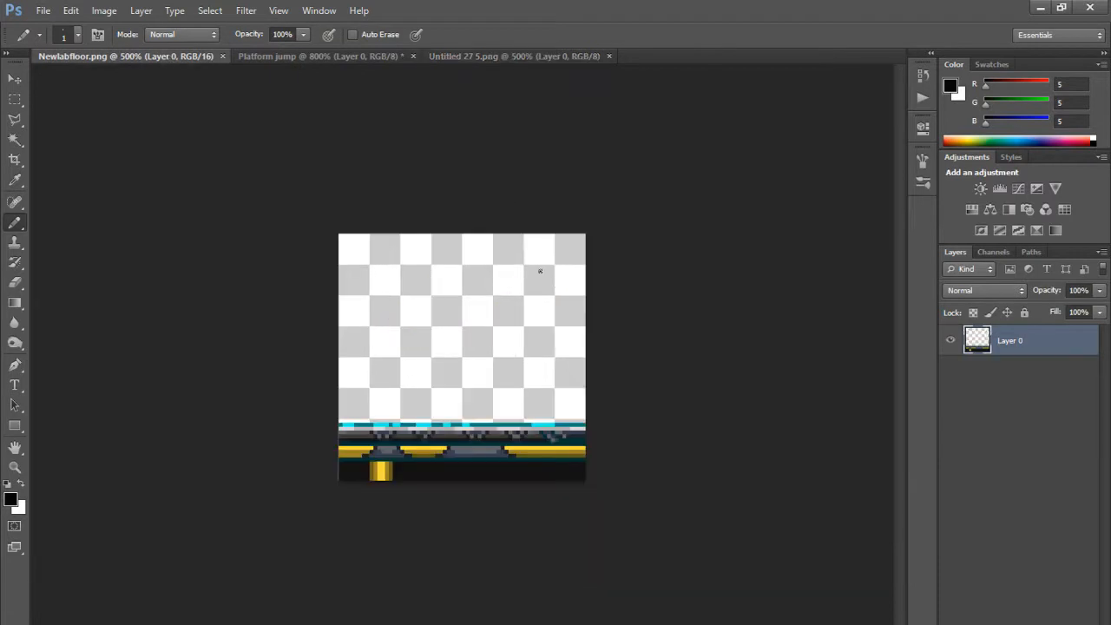
pyautogui.hotkey('ctrl', '+')
pyautogui.hotkey('ctrl', '+')
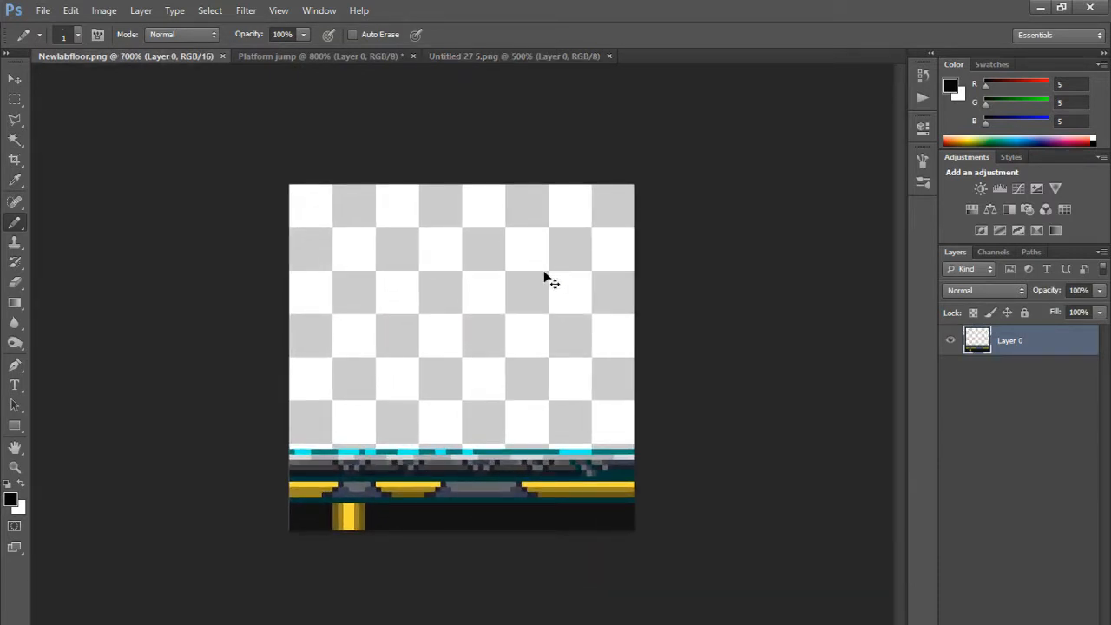
pyautogui.click(997, 64)
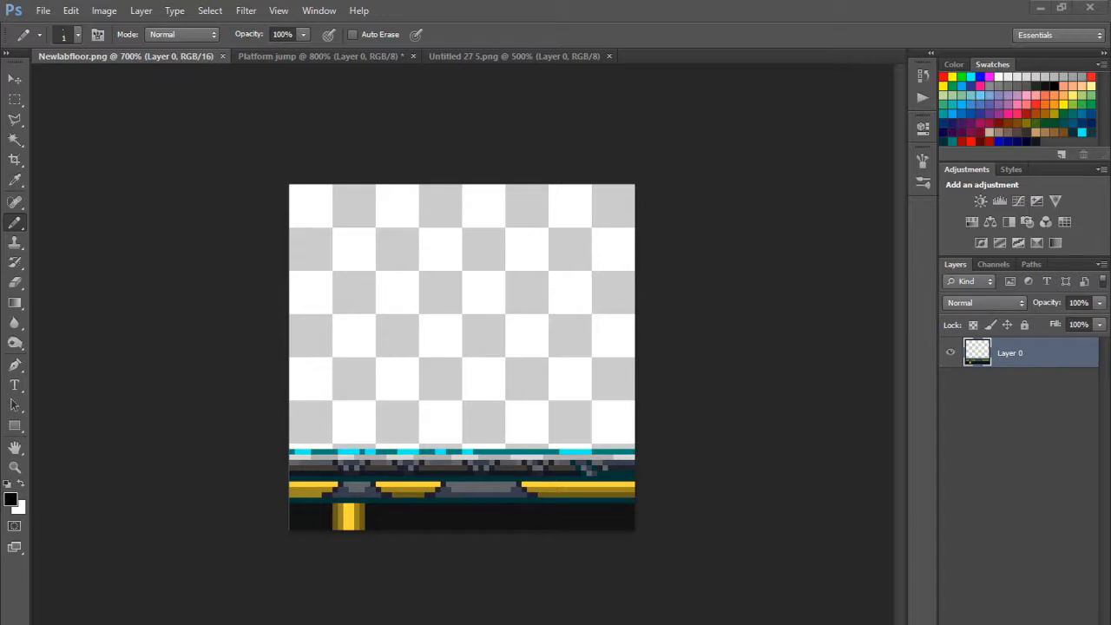
pyautogui.click(16, 80)
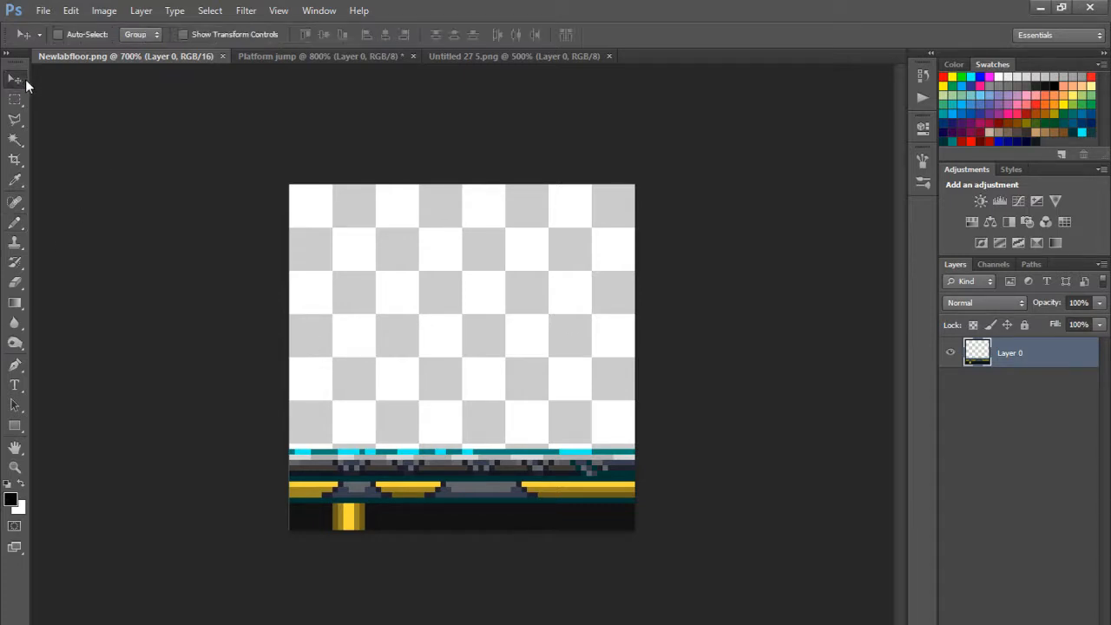
pyautogui.click(528, 55)
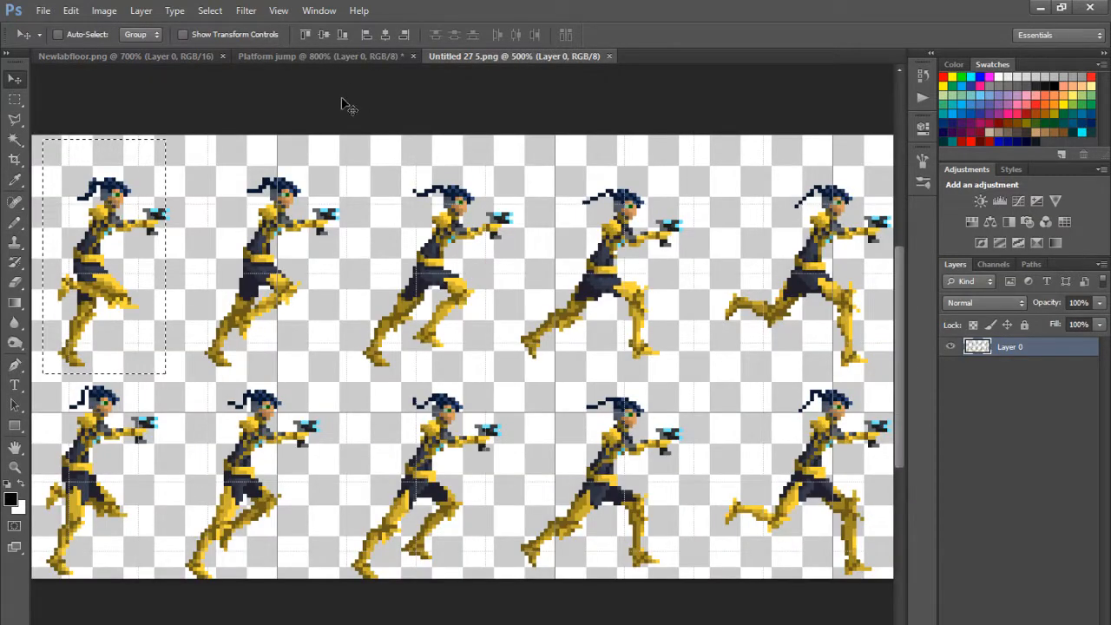
# Step: In the Platform jump document, draw a straight black 1-pixel pencil line across the middle of Layer 0, right of centre
pyautogui.click(338, 55)
pyautogui.hotkey('ctrl', '+')
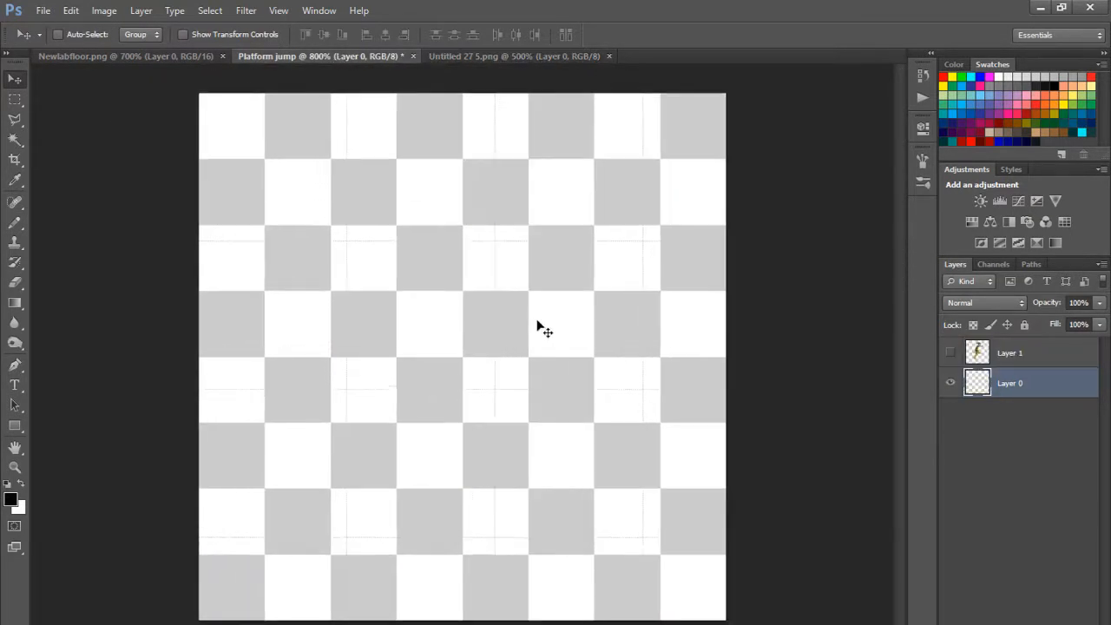
pyautogui.hotkey('ctrl', '-')
pyautogui.hotkey('ctrl', '+')
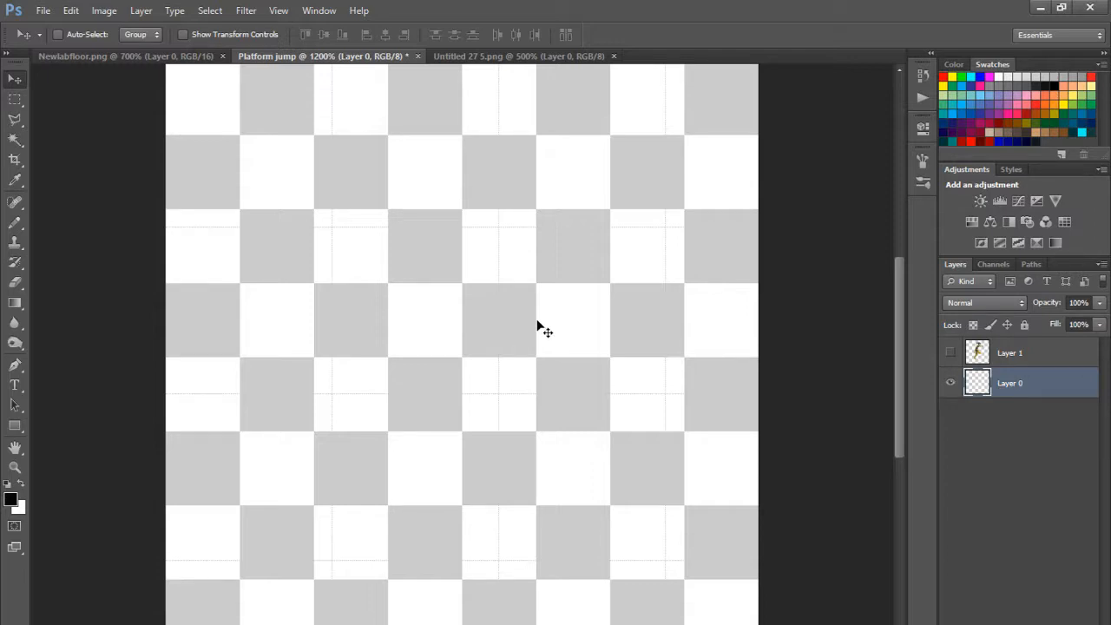
pyautogui.click(15, 223)
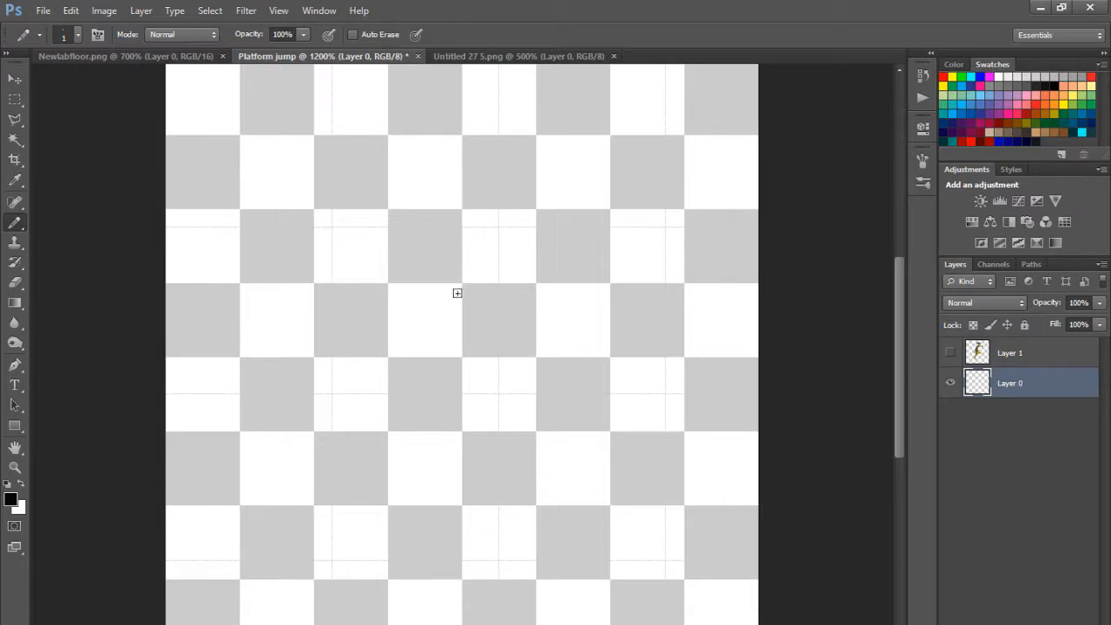
pyautogui.moveTo(421, 296); pyautogui.dragTo(668, 298)
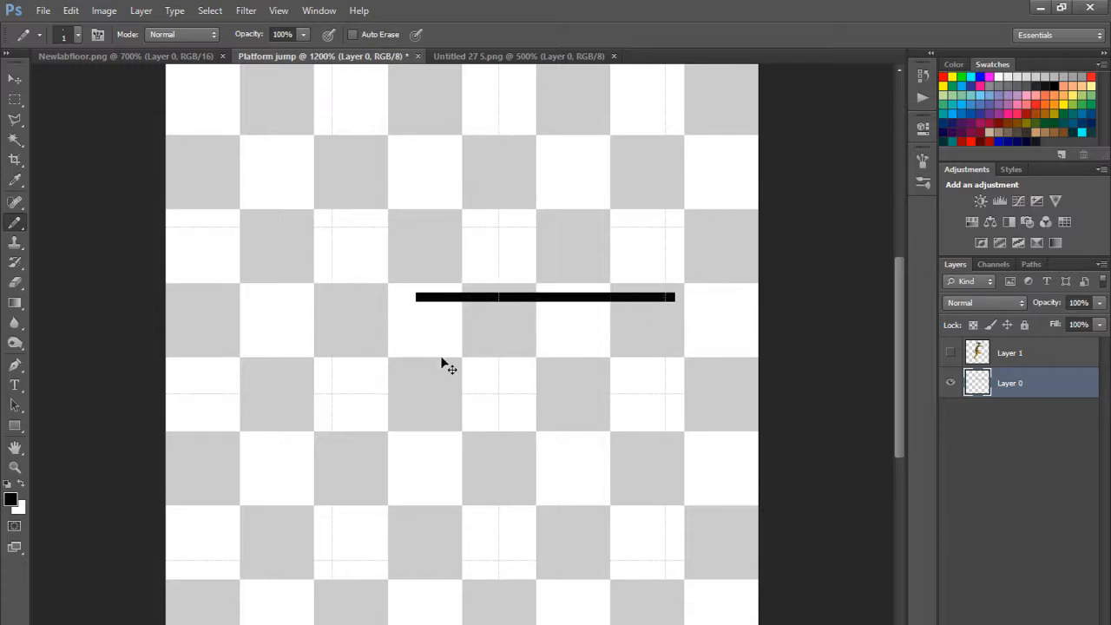
pyautogui.hotkey('ctrl', 'z')
pyautogui.click(429, 306)
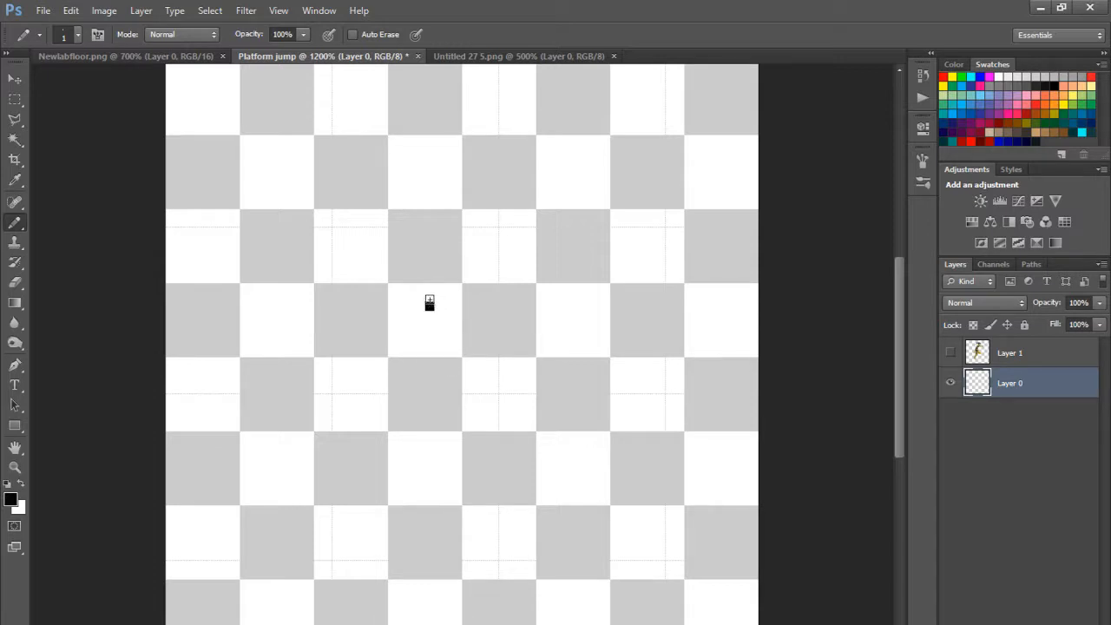
pyautogui.moveTo(438, 305); pyautogui.dragTo(606, 306)
# Step: Extend the black line in both directions along the same pixel row, keeping it one pixel thick
pyautogui.moveTo(429, 298); pyautogui.dragTo(524, 297)
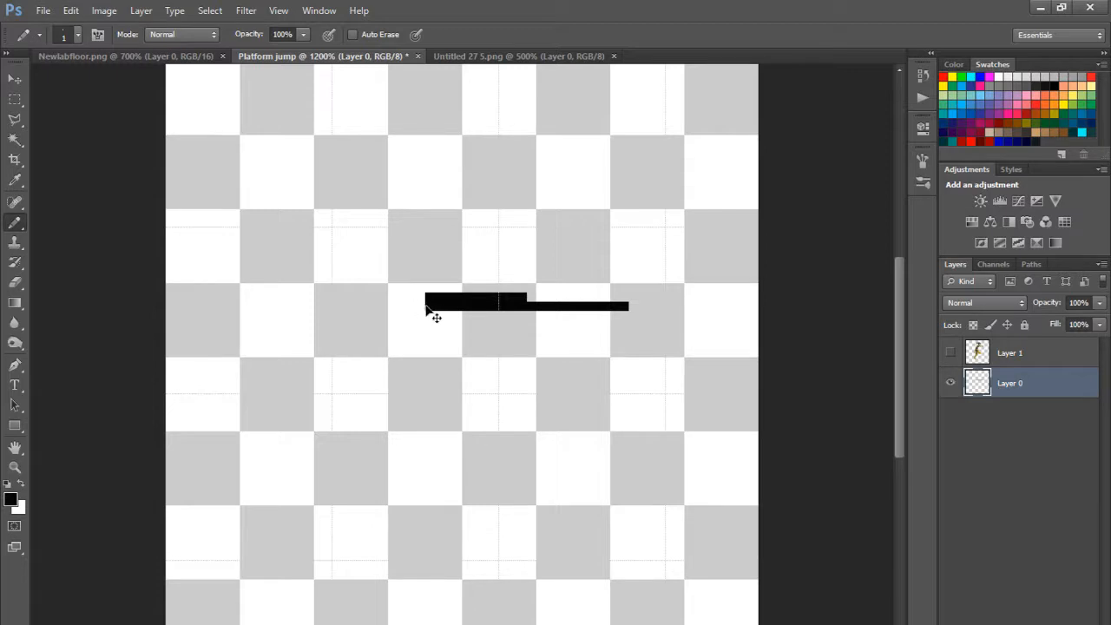
pyautogui.hotkey('ctrl', 'z')
pyautogui.moveTo(428, 306); pyautogui.dragTo(319, 308)
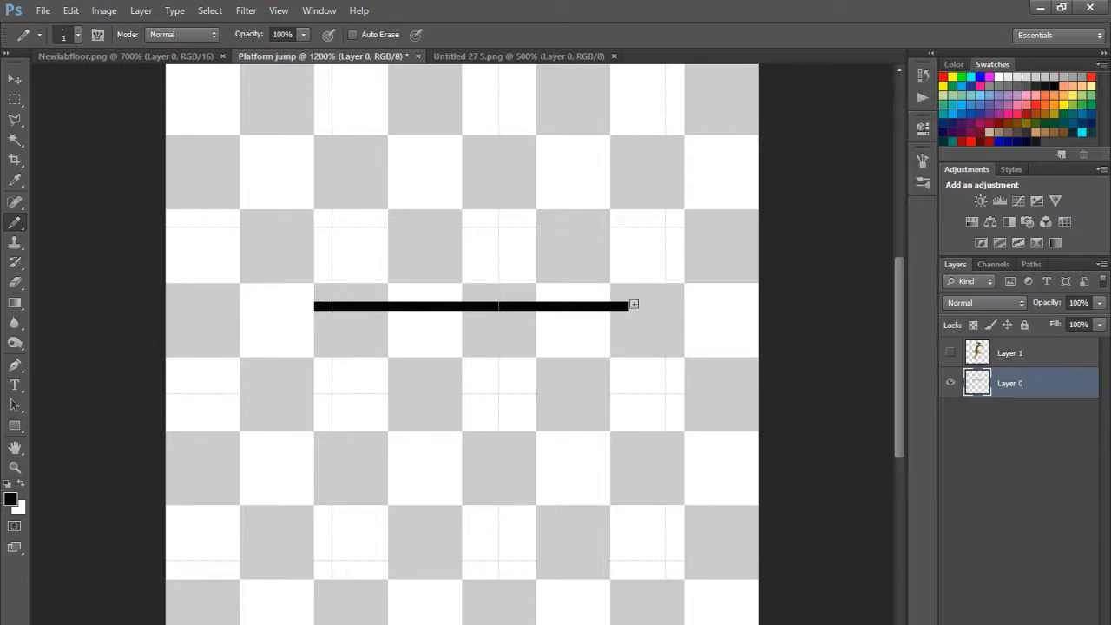
pyautogui.keyDown('shift'); pyautogui.click(636, 313); pyautogui.keyUp('shift')
pyautogui.hotkey('ctrl', 'z')
pyautogui.moveTo(628, 306); pyautogui.dragTo(674, 307)
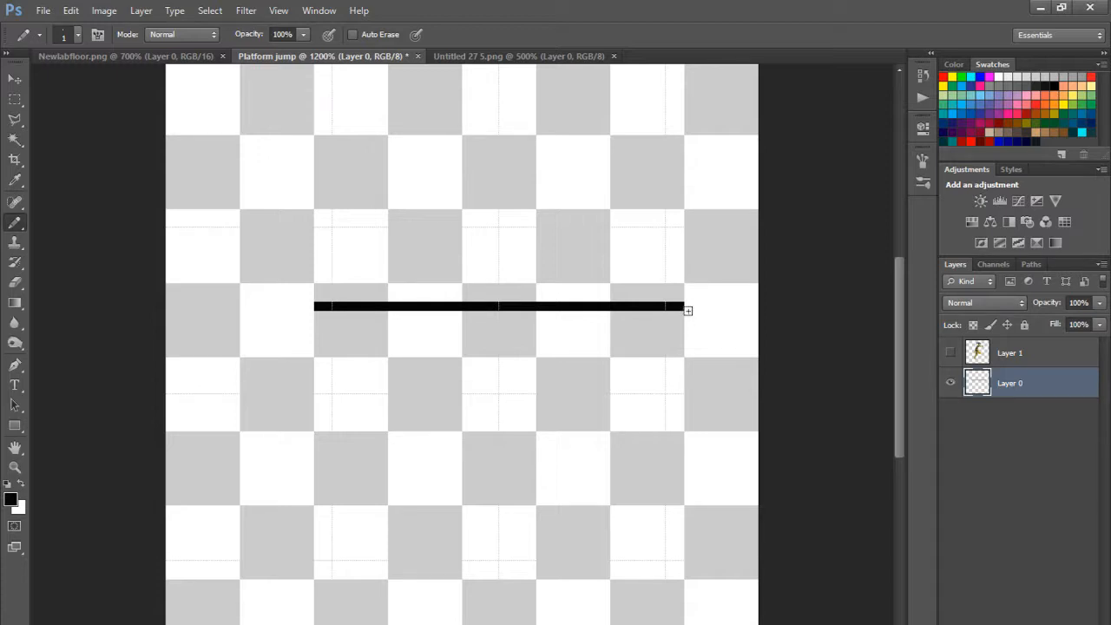
# Step: Complete the long black rectangular platform outline by widening the top edge leftwards and adding both sides and a bottom edge, leaving the corner pixels open
pyautogui.moveTo(683, 315)
pyautogui.mouseDown()
pyautogui.moveTo(698, 334)
pyautogui.moveTo(682, 424)
pyautogui.mouseUp()
pyautogui.hotkey('ctrl', 'z')
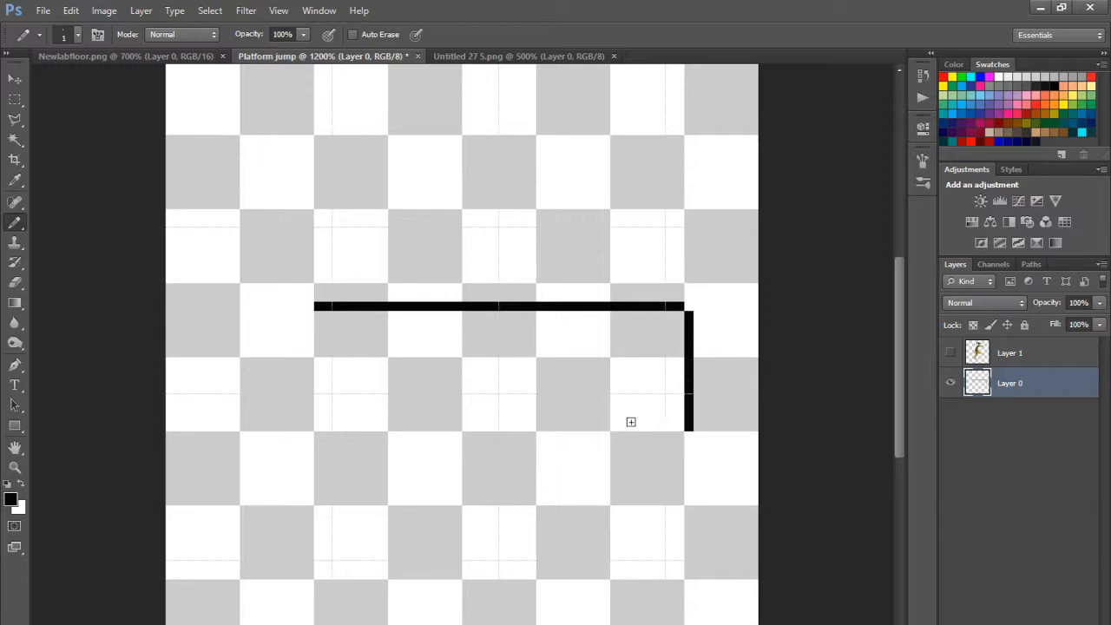
pyautogui.moveTo(311, 306)
pyautogui.mouseDown()
pyautogui.moveTo(268, 304)
pyautogui.moveTo(265, 316)
pyautogui.moveTo(263, 303)
pyautogui.moveTo(246, 306)
pyautogui.moveTo(234, 319)
pyautogui.moveTo(233, 426)
pyautogui.moveTo(248, 437)
pyautogui.moveTo(678, 438)
pyautogui.mouseUp()
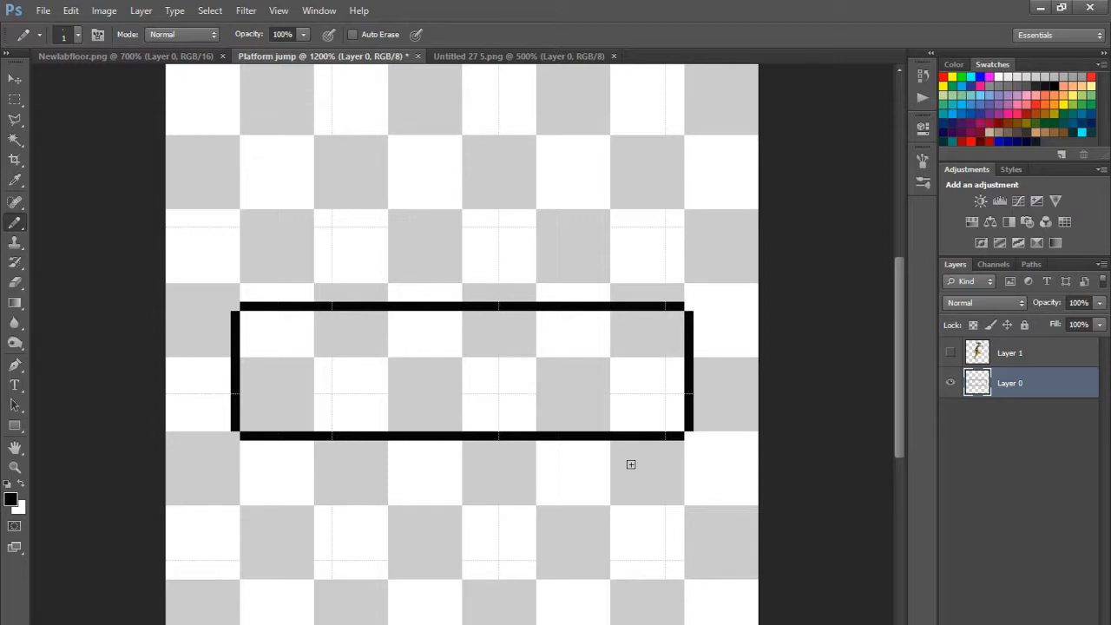
# Step: Show the character layer, move the figure so it stands on the platform's top edge for a size comparison, and hide the layer again
pyautogui.click(951, 353)
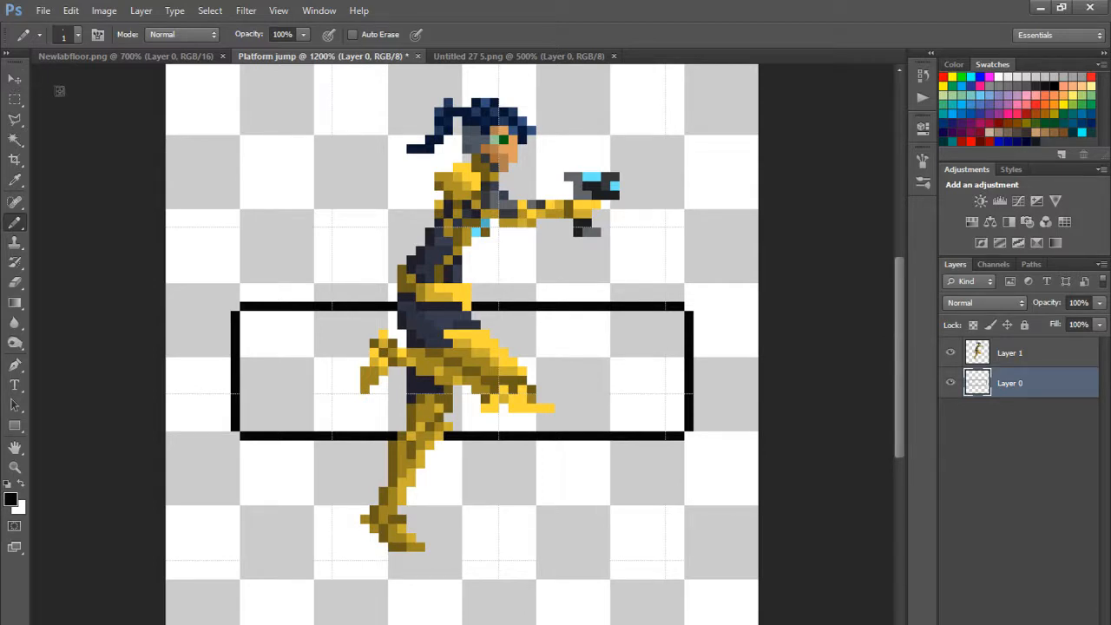
pyautogui.click(14, 79)
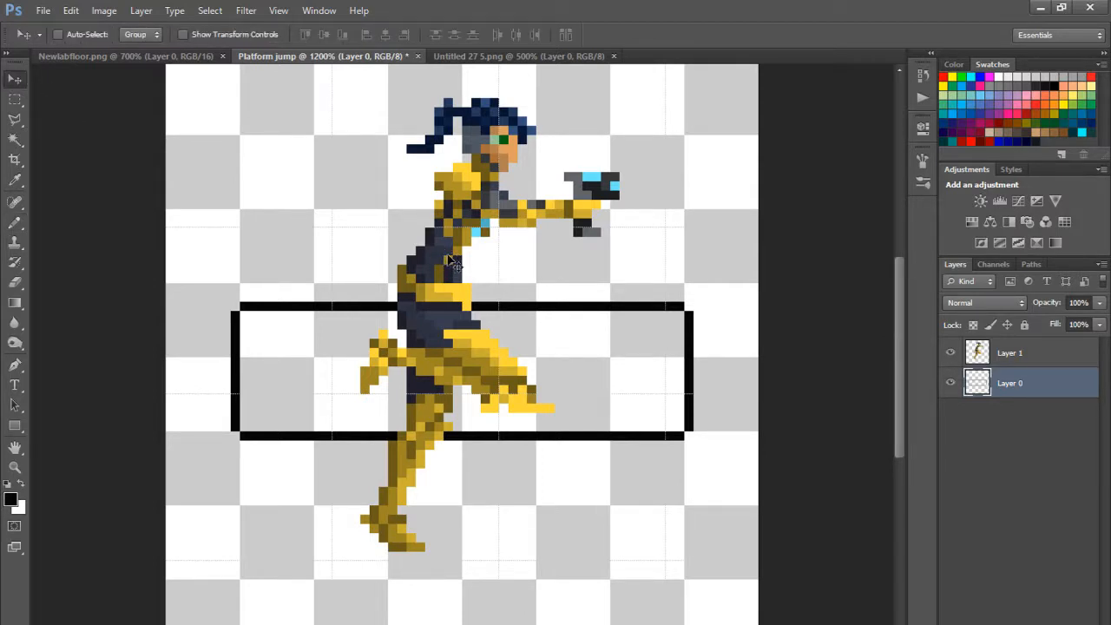
pyautogui.click(1012, 359)
pyautogui.moveTo(457, 291); pyautogui.dragTo(514, 57)
pyautogui.hotkey('ctrl', 'z')
pyautogui.moveTo(412, 463); pyautogui.dragTo(481, 206)
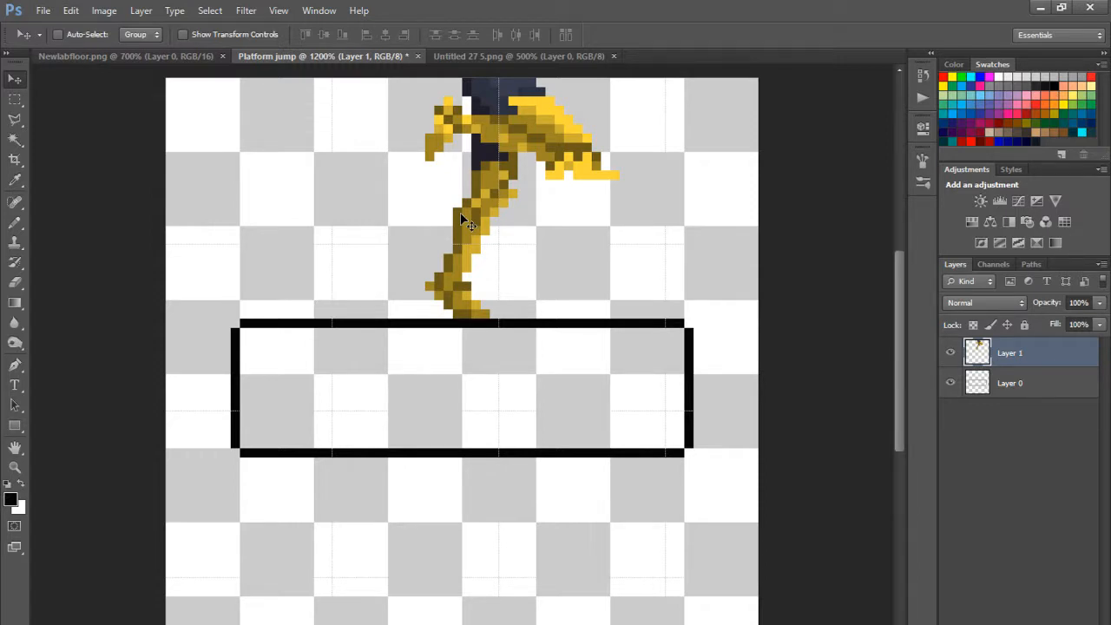
pyautogui.click(950, 352)
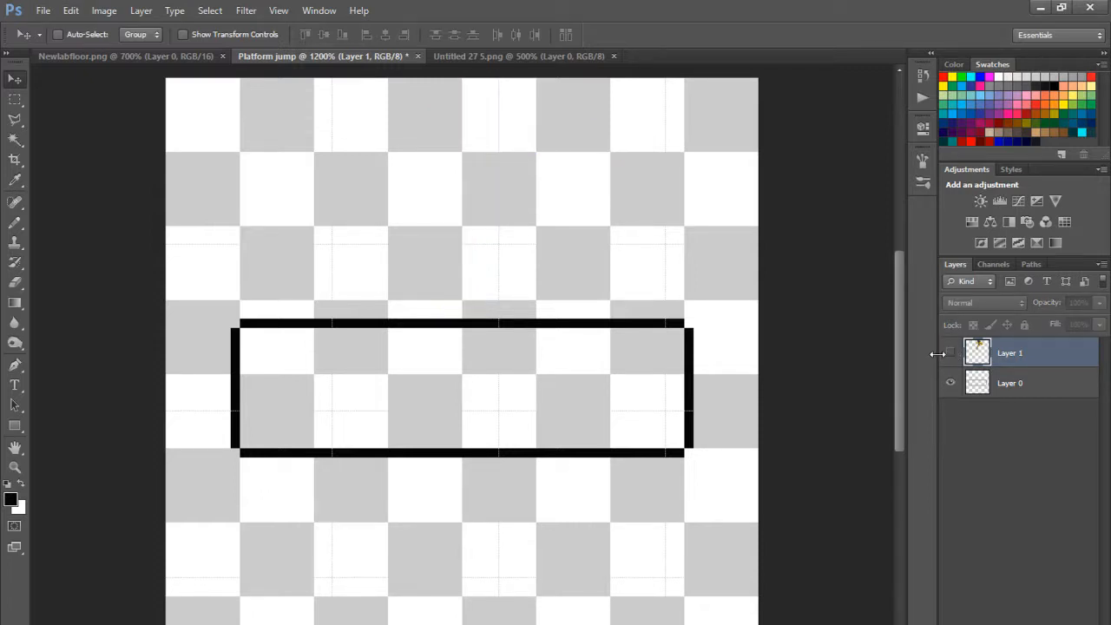
# Step: On Layer 0, pencil a short black bar directly under the platform's lower-left edge, with one pixel diagonally below each end
pyautogui.moveTo(897, 384); pyautogui.dragTo(897, 417)
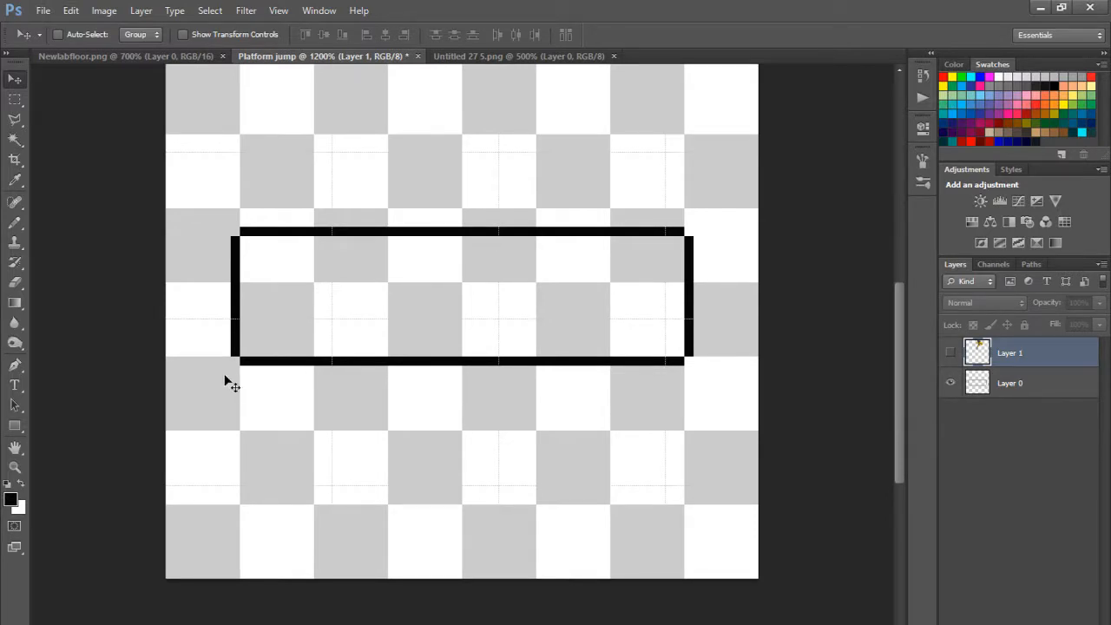
pyautogui.press('b')
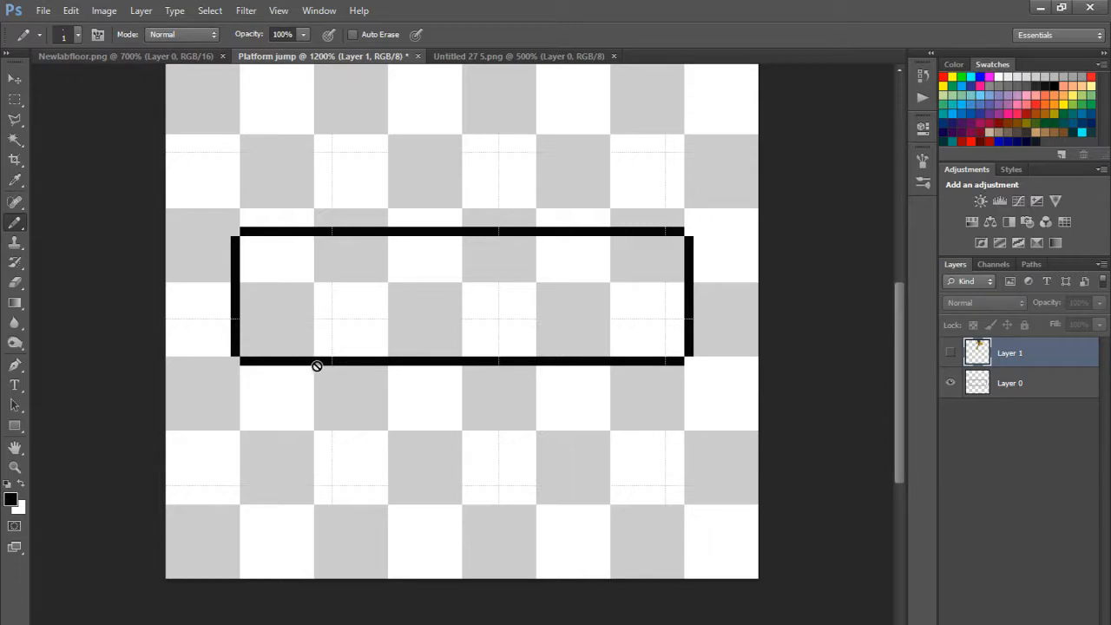
pyautogui.click(1012, 387)
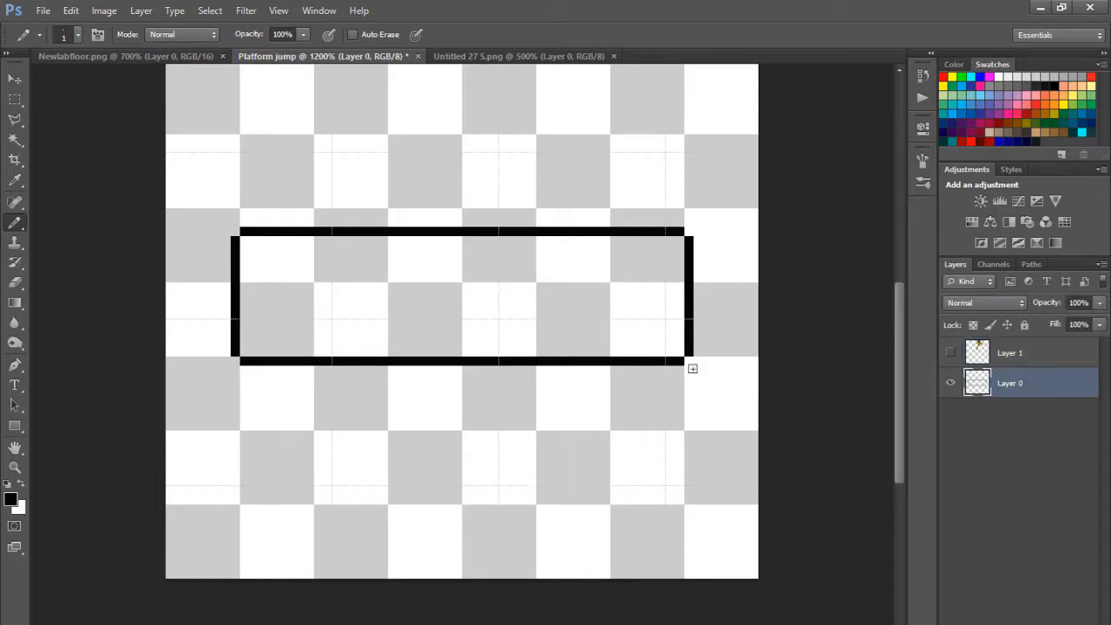
pyautogui.moveTo(262, 366); pyautogui.dragTo(345, 379)
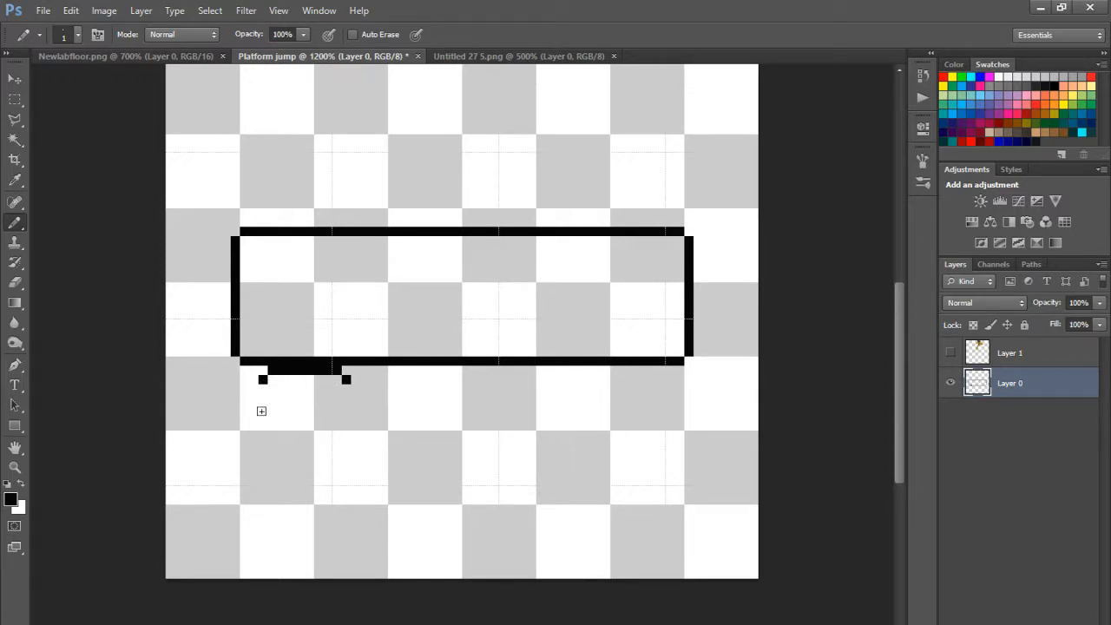
# Step: Draw two straight black vertical lines down from the bar's end pixels as the sides of a support leg
pyautogui.moveTo(346, 389); pyautogui.dragTo(346, 429)
pyautogui.hotkey('ctrl', 'z')
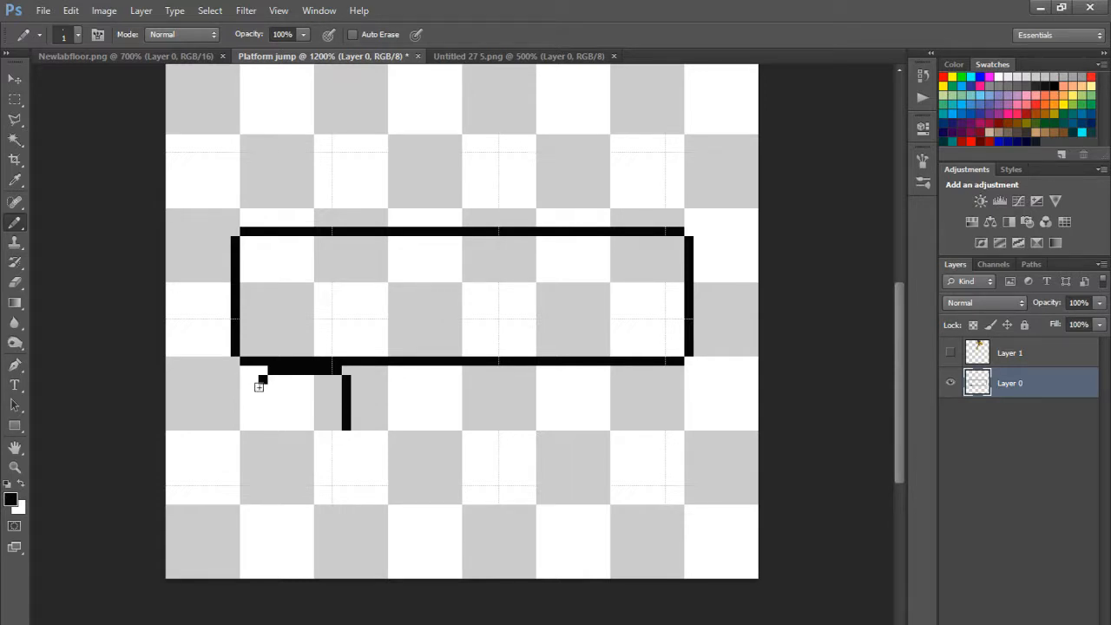
pyautogui.keyDown('shift'); pyautogui.click(259, 386); pyautogui.keyUp('shift')
pyautogui.hotkey('ctrl', 'z')
pyautogui.moveTo(263, 383); pyautogui.dragTo(264, 427)
pyautogui.click(263, 443)
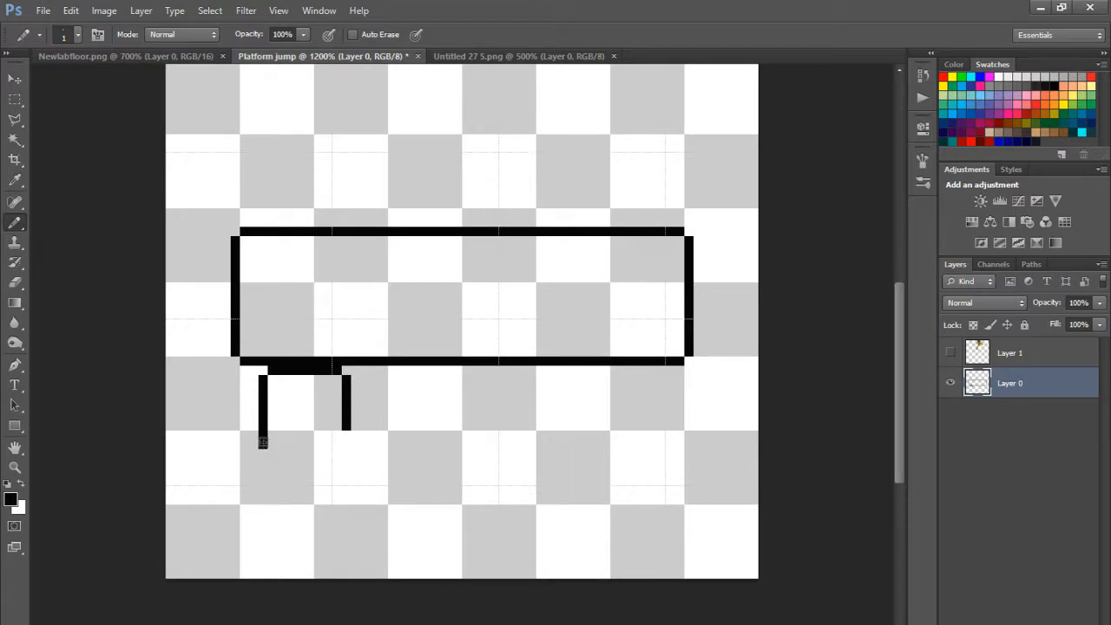
# Step: Taper the support leg's lower ends inward with diagonal black pixels and close its bottom with a short horizontal line
pyautogui.keyDown('shift'); pyautogui.click(348, 425); pyautogui.keyUp('shift')
pyautogui.hotkey('ctrl', 'z')
pyautogui.click(335, 454)
pyautogui.click(327, 462)
pyautogui.click(271, 453)
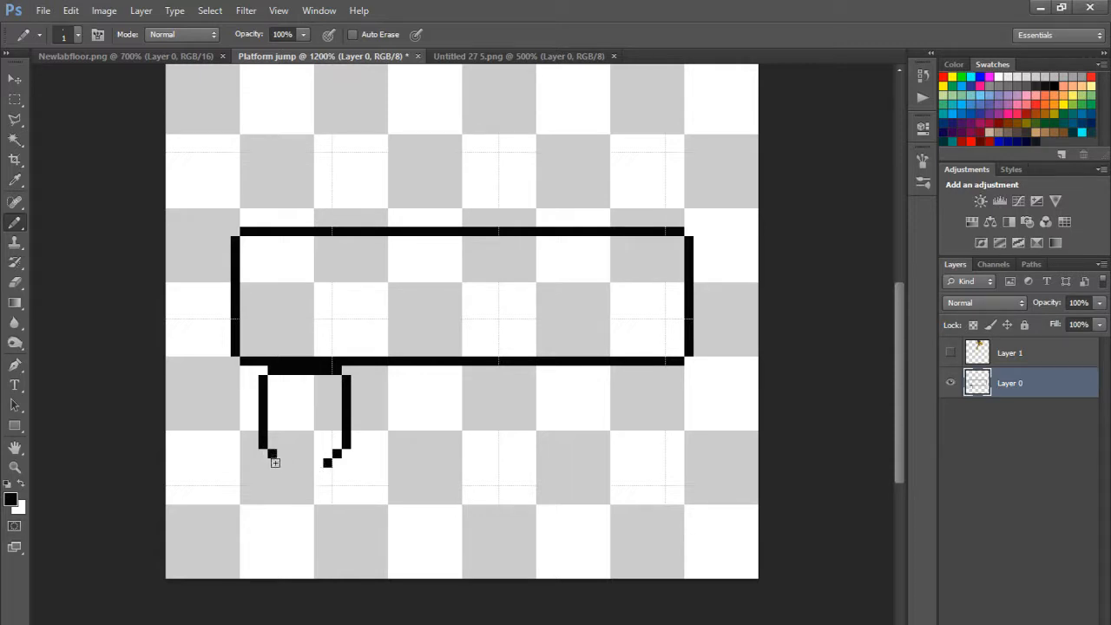
pyautogui.moveTo(279, 461)
pyautogui.mouseDown()
pyautogui.moveTo(300, 472)
pyautogui.moveTo(324, 462)
pyautogui.mouseUp()
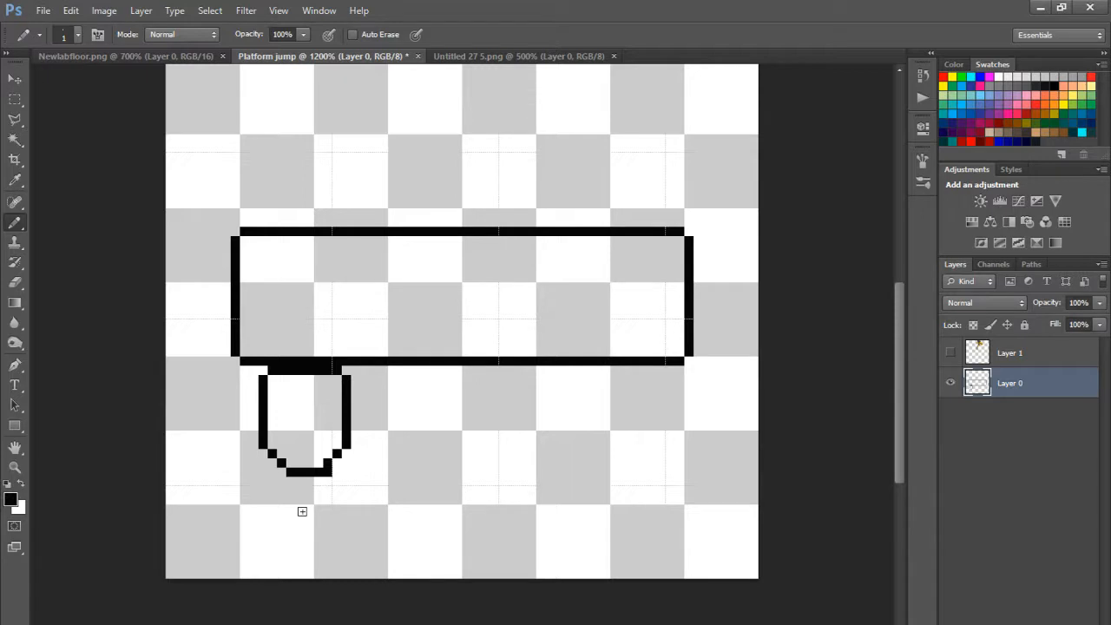
pyautogui.keyDown('shift'); pyautogui.click(413, 370); pyautogui.keyUp('shift')
pyautogui.click(425, 369)
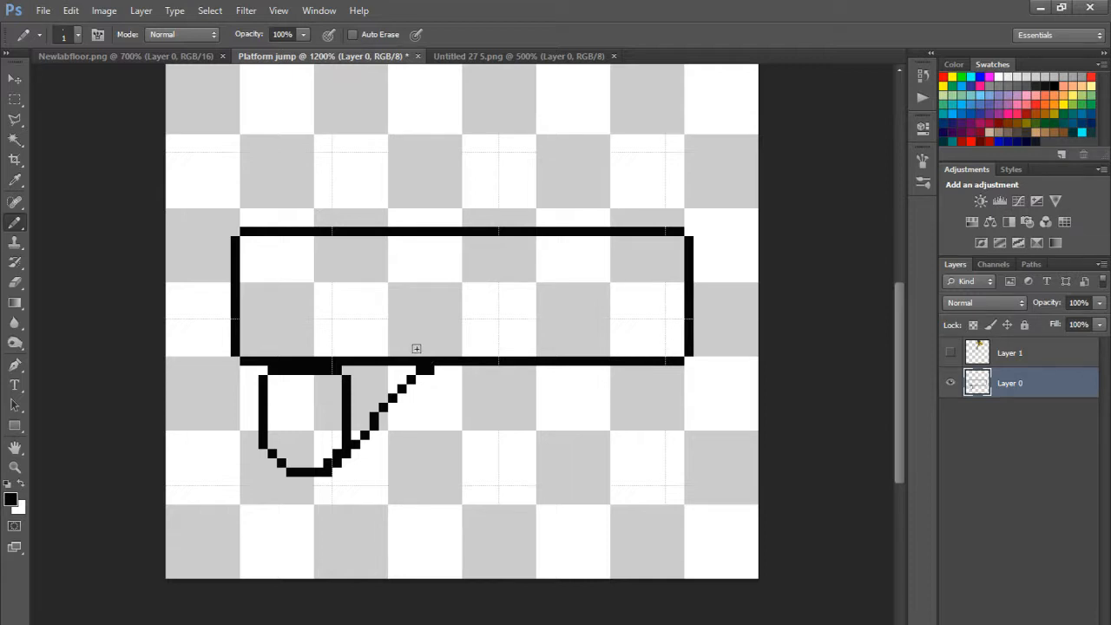
pyautogui.click(10, 80)
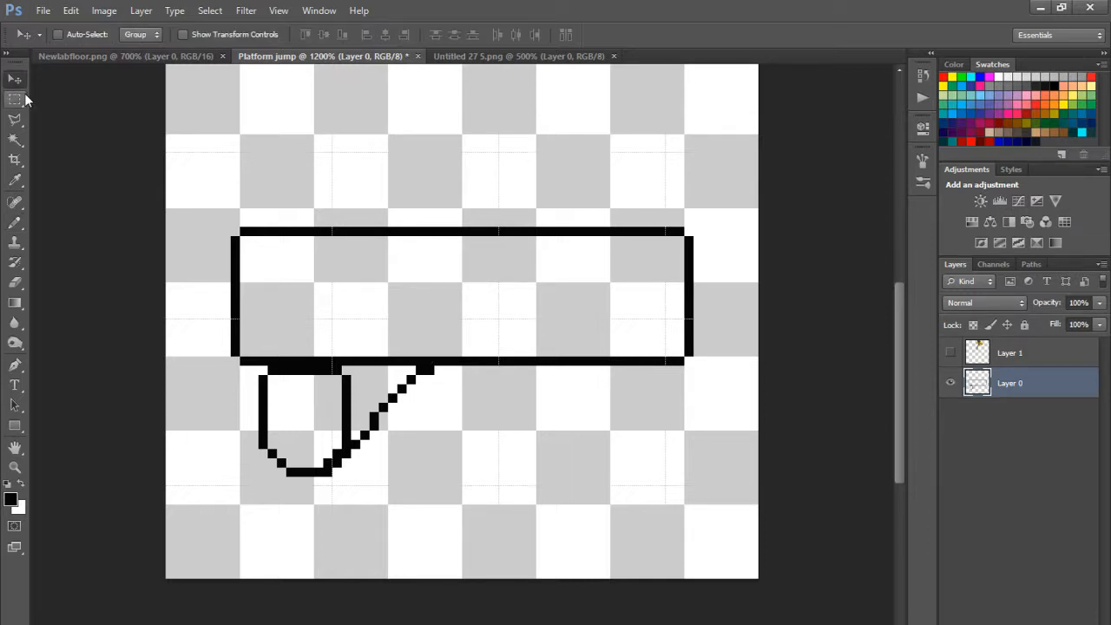
pyautogui.hotkey('ctrl', 'alt', 'z')
pyautogui.hotkey('ctrl', 'alt', 'z')
pyautogui.hotkey('ctrl', 'alt', 'z')
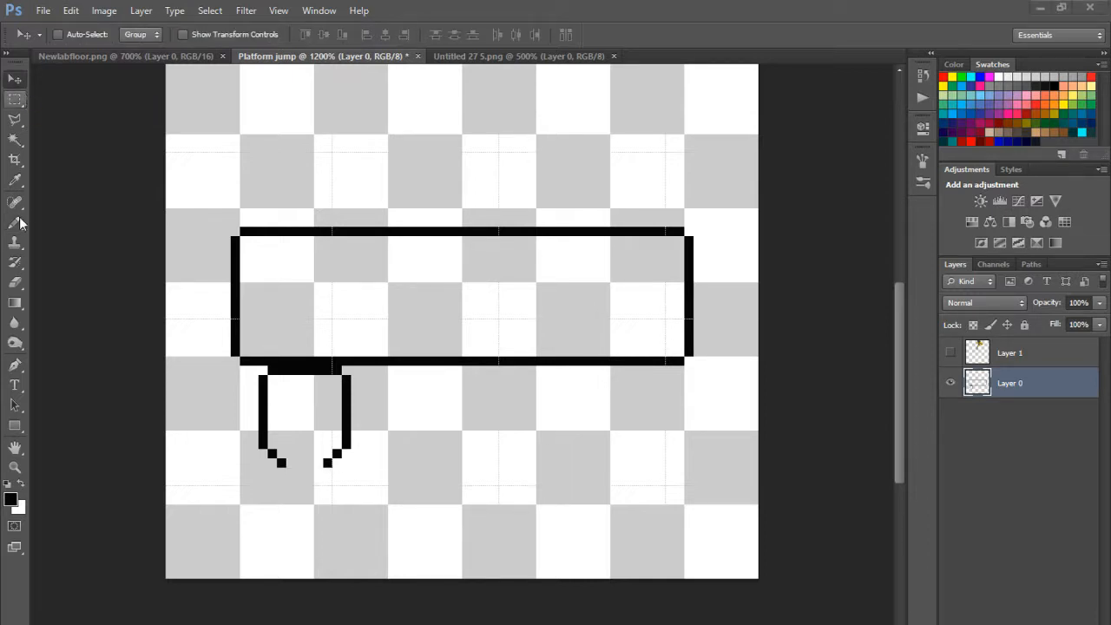
pyautogui.click(15, 224)
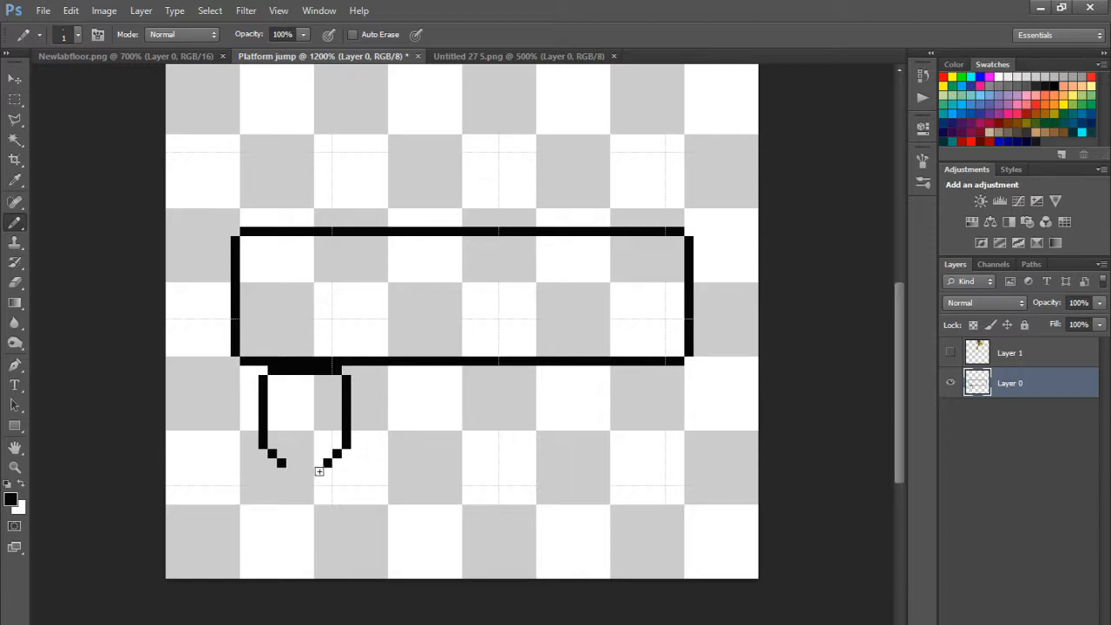
# Step: Close the first support leg's bottom with a short line and pencil a black bar under the middle of the platform's lower edge
pyautogui.moveTo(319, 471); pyautogui.dragTo(286, 472)
pyautogui.moveTo(430, 370)
pyautogui.mouseDown()
pyautogui.moveTo(472, 369)
pyautogui.moveTo(439, 369)
pyautogui.moveTo(501, 367)
pyautogui.moveTo(427, 370)
pyautogui.mouseUp()
pyautogui.hotkey('ctrl', 'z')
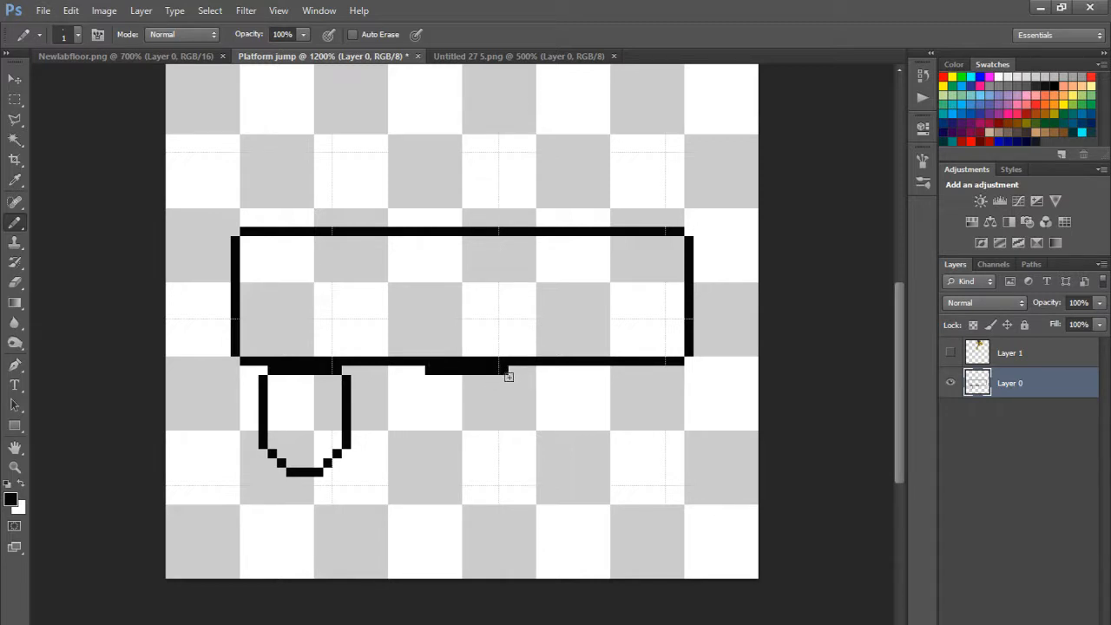
# Step: Draw two straight black vertical lines down from the middle bar's ends as the sides of a second support leg
pyautogui.moveTo(512, 379); pyautogui.dragTo(520, 425)
pyautogui.hotkey('ctrl', 'z')
pyautogui.moveTo(421, 376); pyautogui.dragTo(420, 446)
pyautogui.click(511, 434)
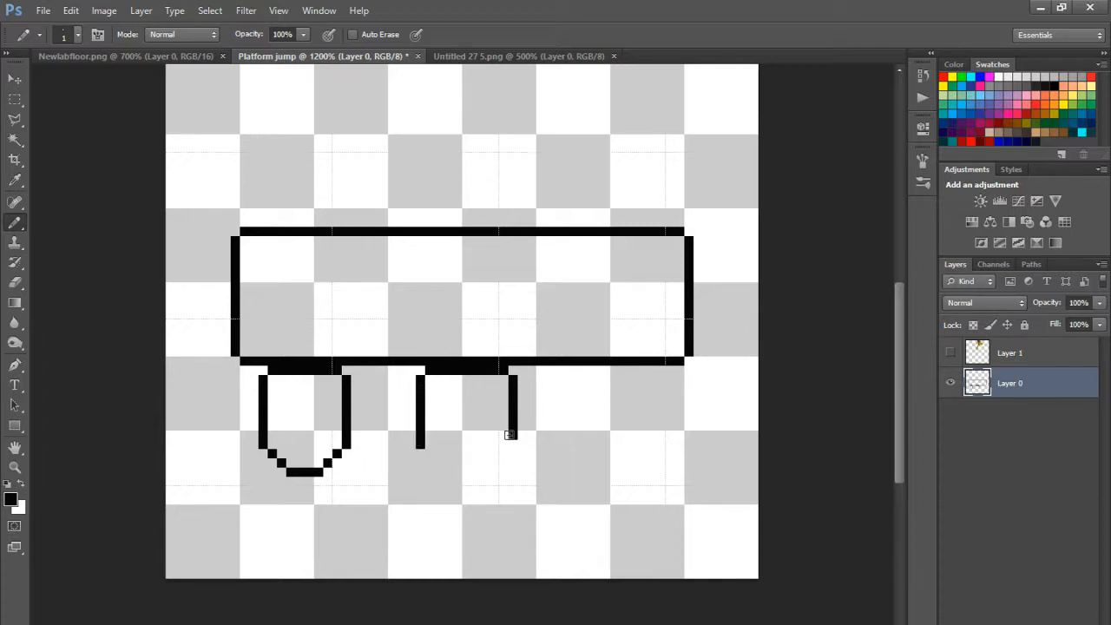
# Step: Even out the middle leg's sides, taper its lower ends inward with diagonal pixels, and close the bottom with a short horizontal line
pyautogui.click(430, 452)
pyautogui.click(439, 462)
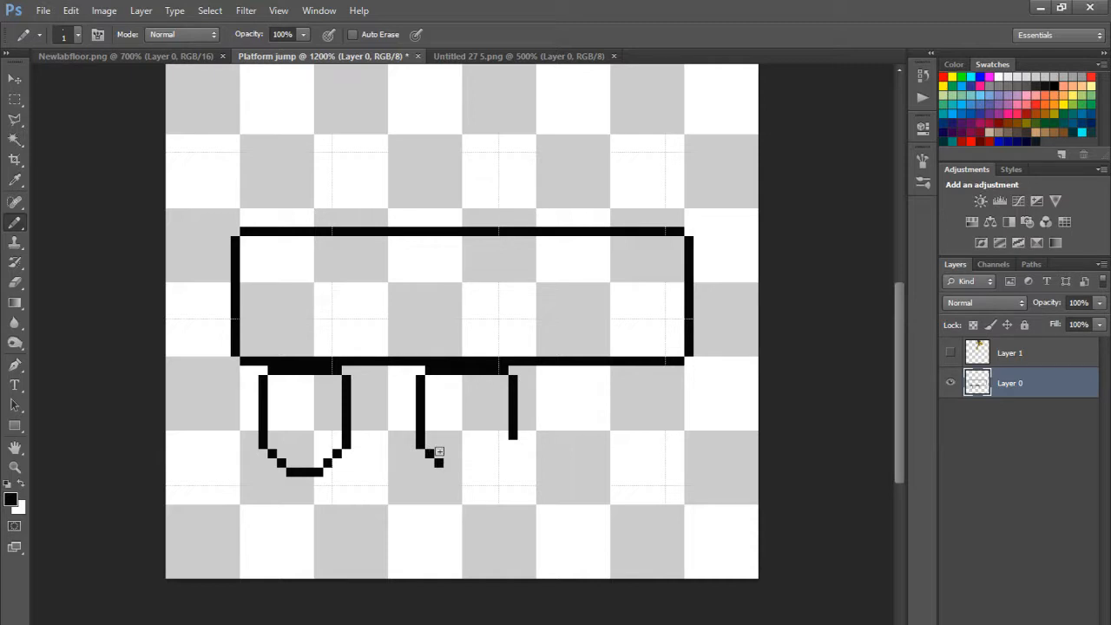
pyautogui.click(503, 444)
pyautogui.click(495, 453)
pyautogui.hotkey('ctrl', 'alt', 'z')
pyautogui.hotkey('ctrl', 'alt', 'z')
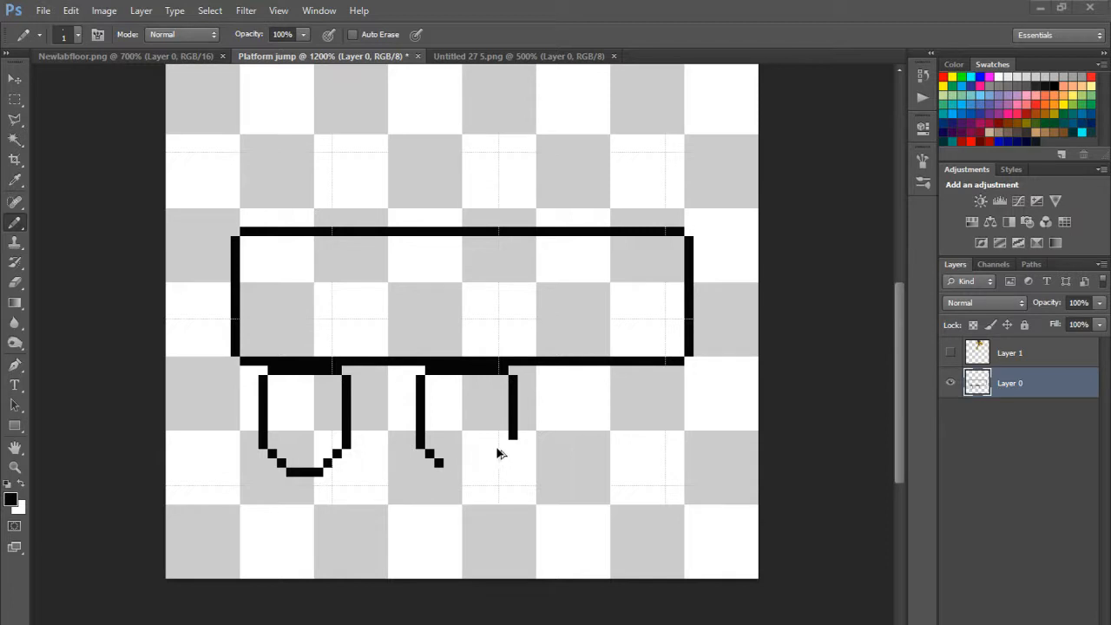
pyautogui.click(514, 444)
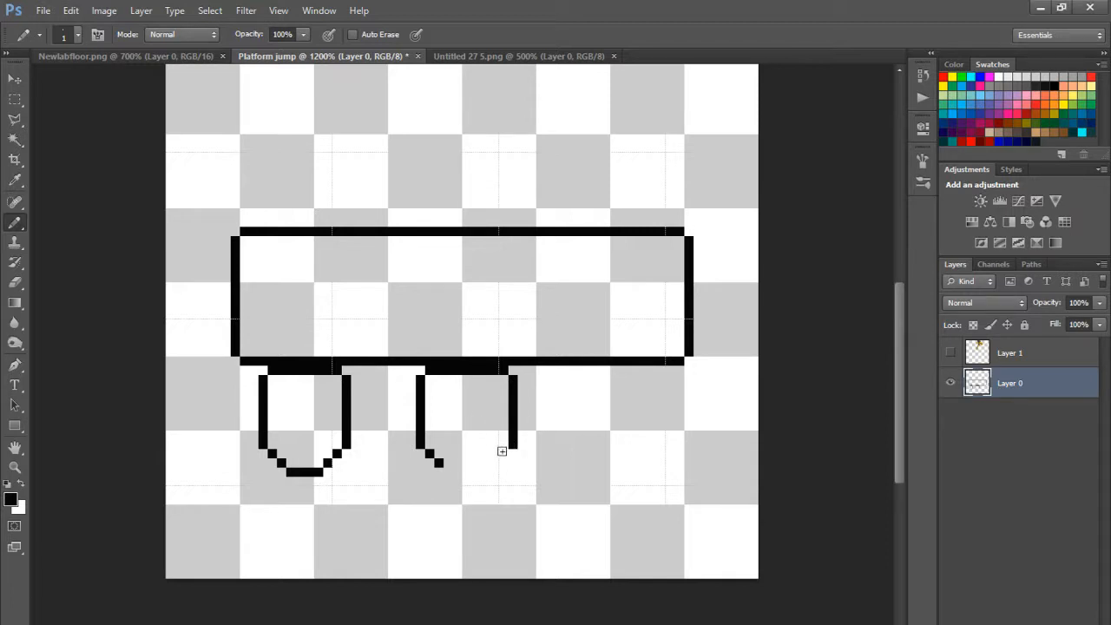
pyautogui.click(503, 453)
pyautogui.click(494, 462)
pyautogui.moveTo(490, 466); pyautogui.dragTo(443, 468)
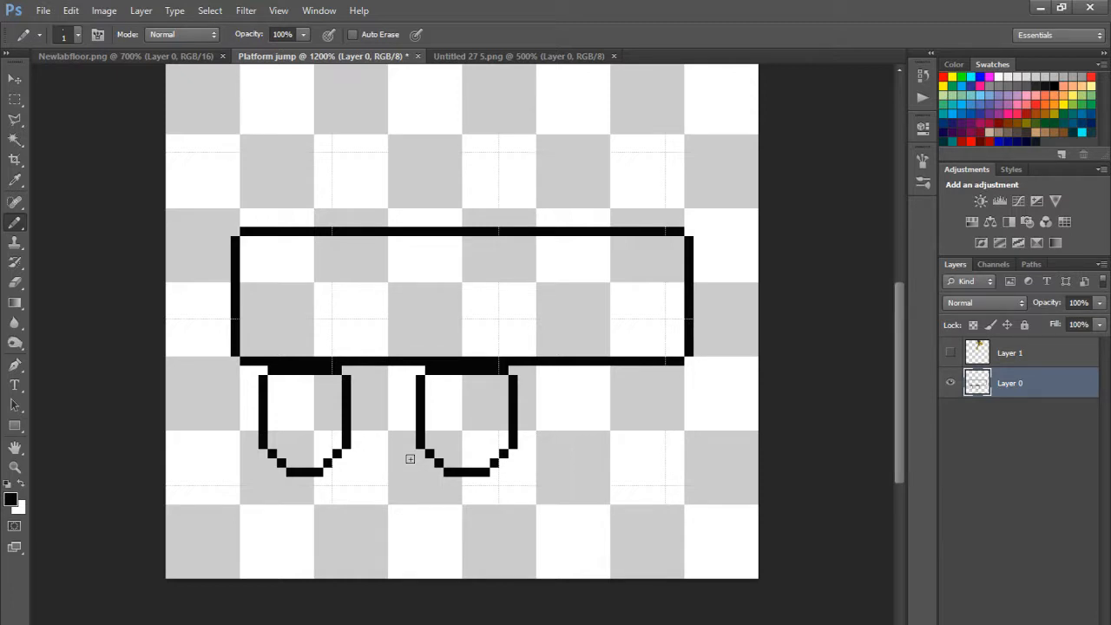
# Step: Pencil a third black bar under the platform's lower-right edge and draw straight vertical leg sides down from both its ends
pyautogui.moveTo(629, 365)
pyautogui.mouseDown()
pyautogui.moveTo(643, 368)
pyautogui.moveTo(588, 369)
pyautogui.moveTo(657, 371)
pyautogui.mouseUp()
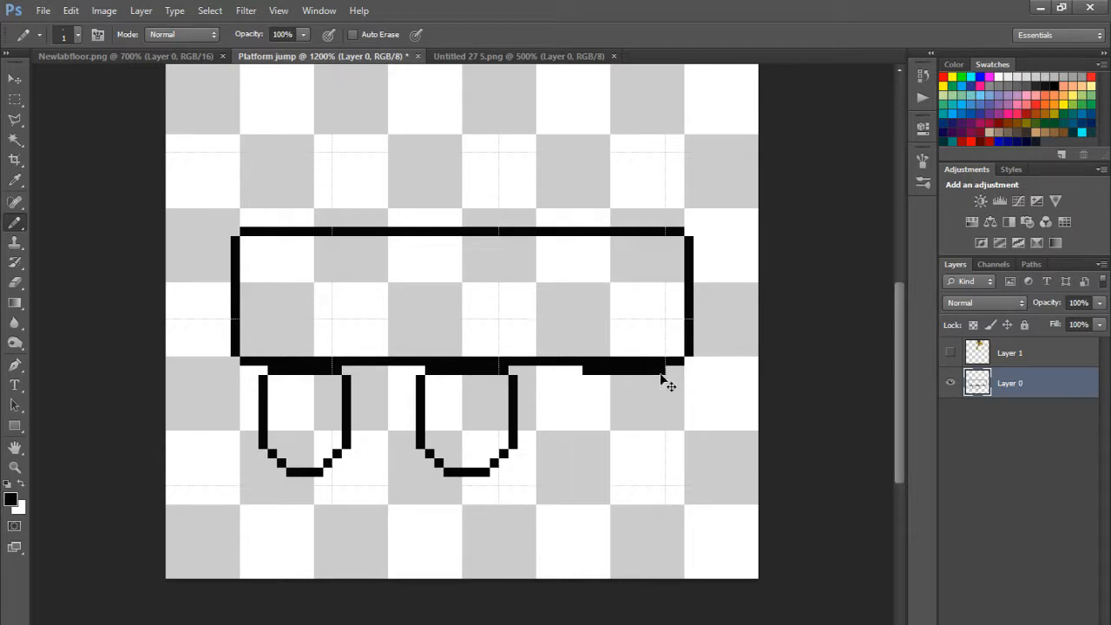
pyautogui.hotkey('ctrl', 'z')
pyautogui.moveTo(648, 370); pyautogui.dragTo(569, 370)
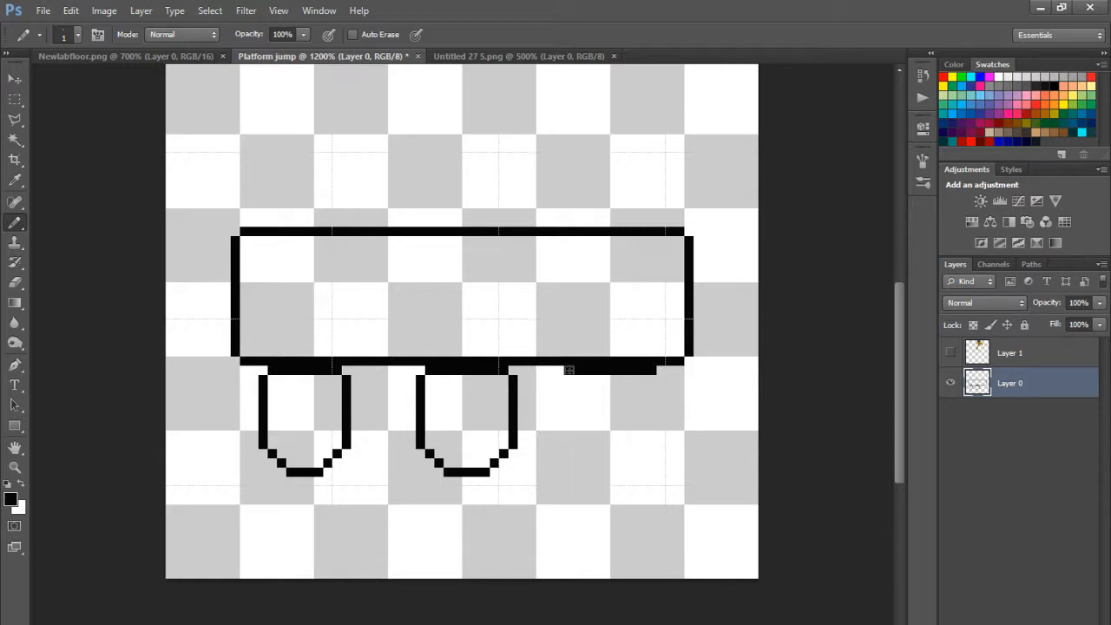
pyautogui.click(660, 379)
pyautogui.moveTo(661, 380); pyautogui.dragTo(661, 443)
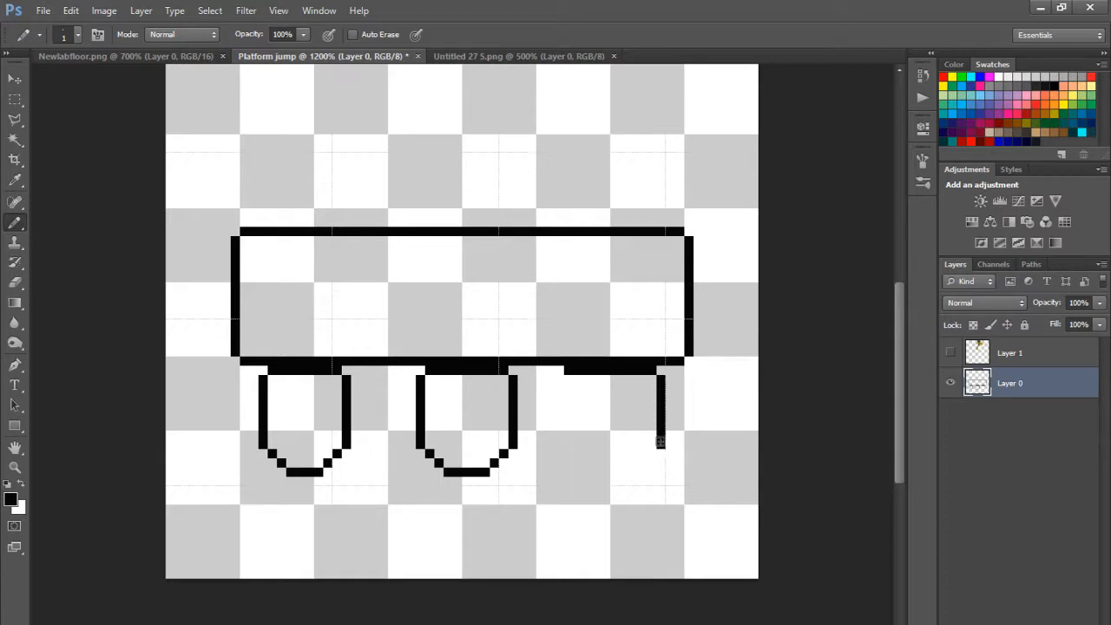
pyautogui.keyDown('shift'); pyautogui.click(559, 379); pyautogui.keyUp('shift')
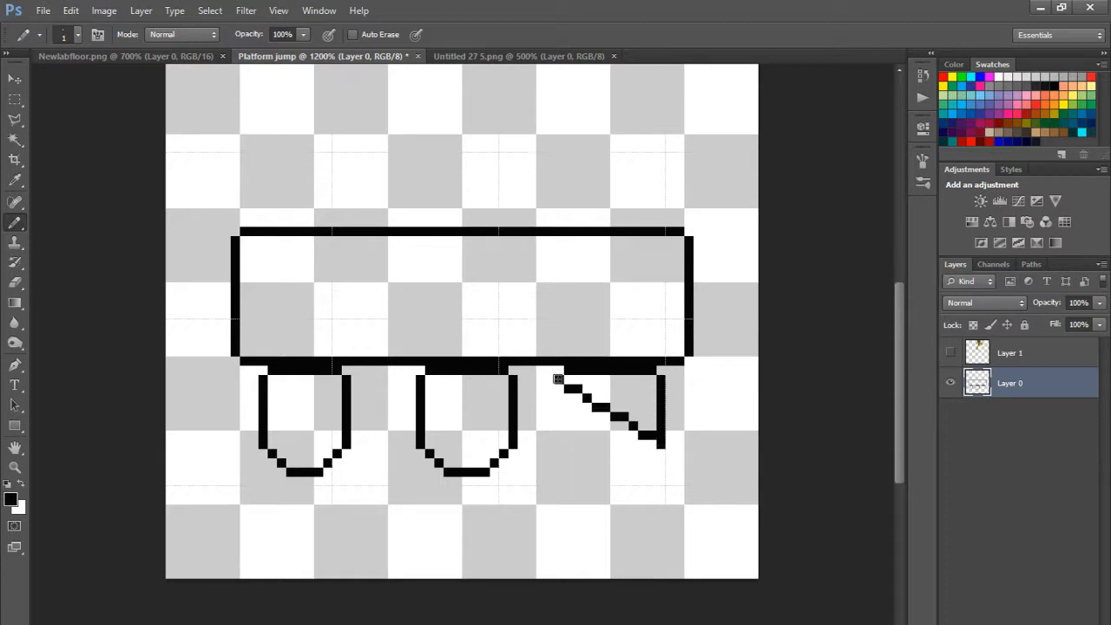
pyautogui.hotkey('ctrl', 'z')
pyautogui.moveTo(558, 379); pyautogui.dragTo(560, 441)
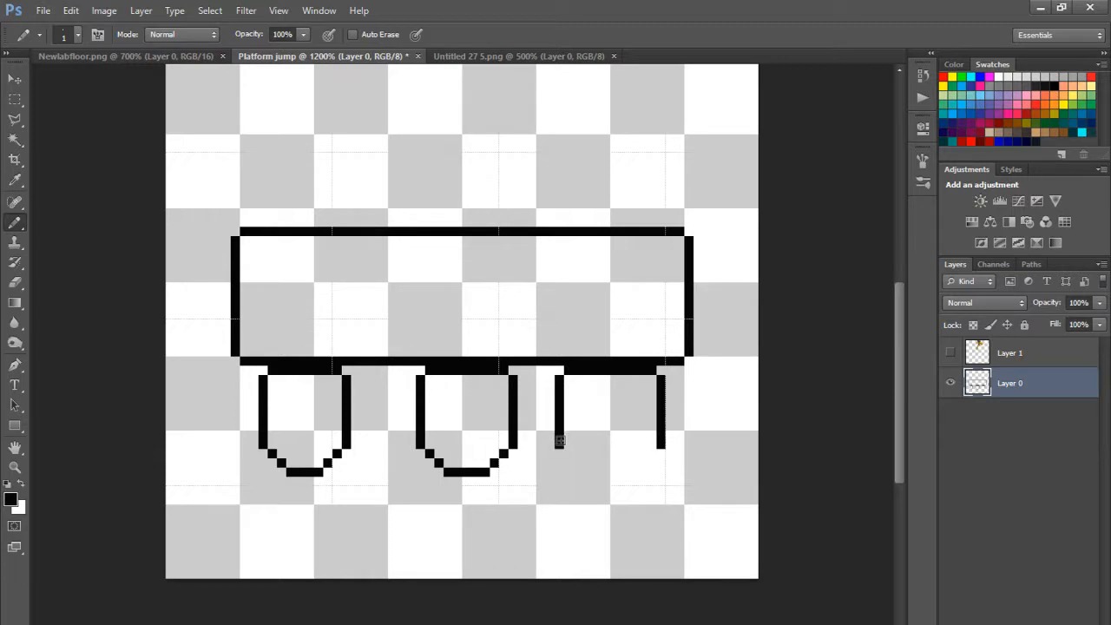
# Step: Taper the right leg's lower ends inward with two diagonal pixels each and close its bottom with a horizontal line
pyautogui.click(568, 453)
pyautogui.click(652, 451)
pyautogui.click(642, 462)
pyautogui.click(577, 462)
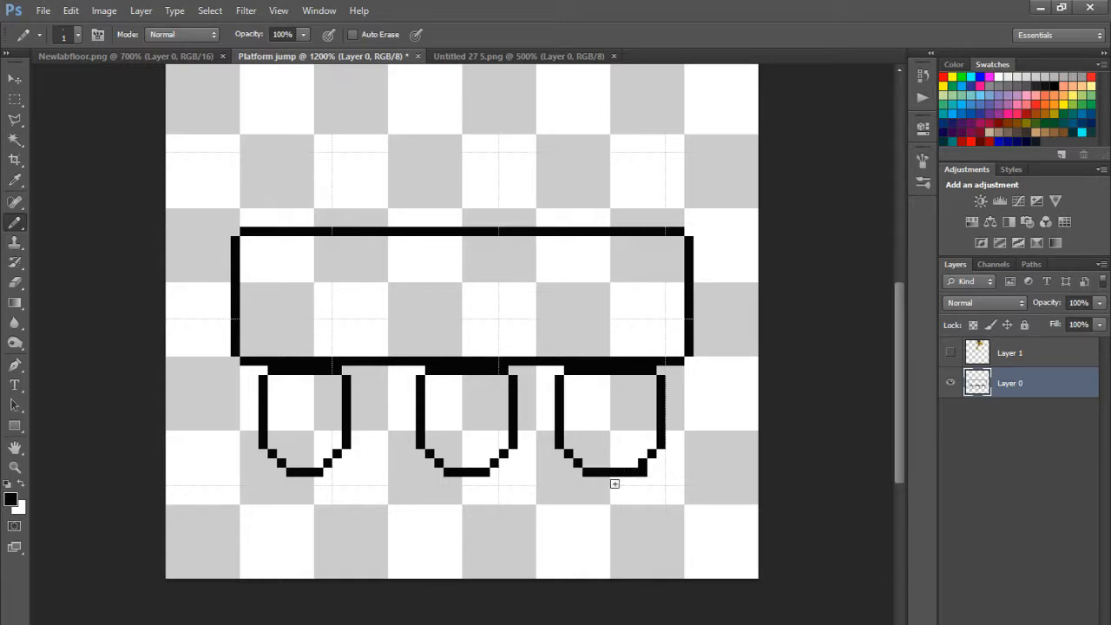
pyautogui.moveTo(638, 472); pyautogui.dragTo(583, 472)
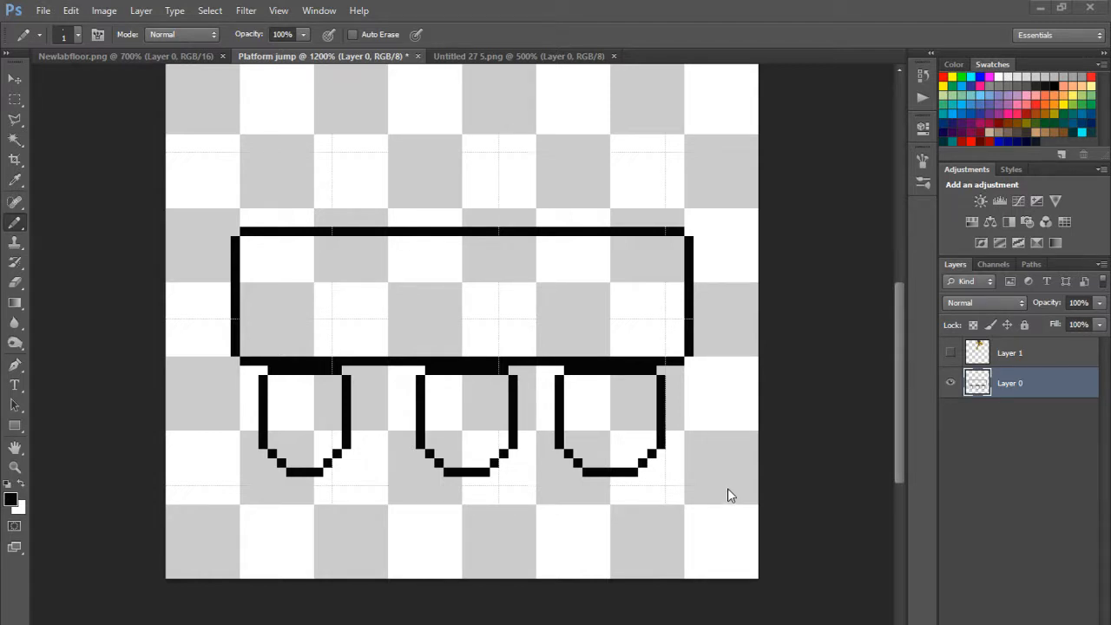
# Step: Erase the platform's lower edge and pencil a raised horizontal line in its place with diagonals sloping down toward both sides
pyautogui.press('e')
pyautogui.moveTo(254, 360)
pyautogui.mouseDown()
pyautogui.moveTo(563, 354)
pyautogui.moveTo(682, 360)
pyautogui.mouseUp()
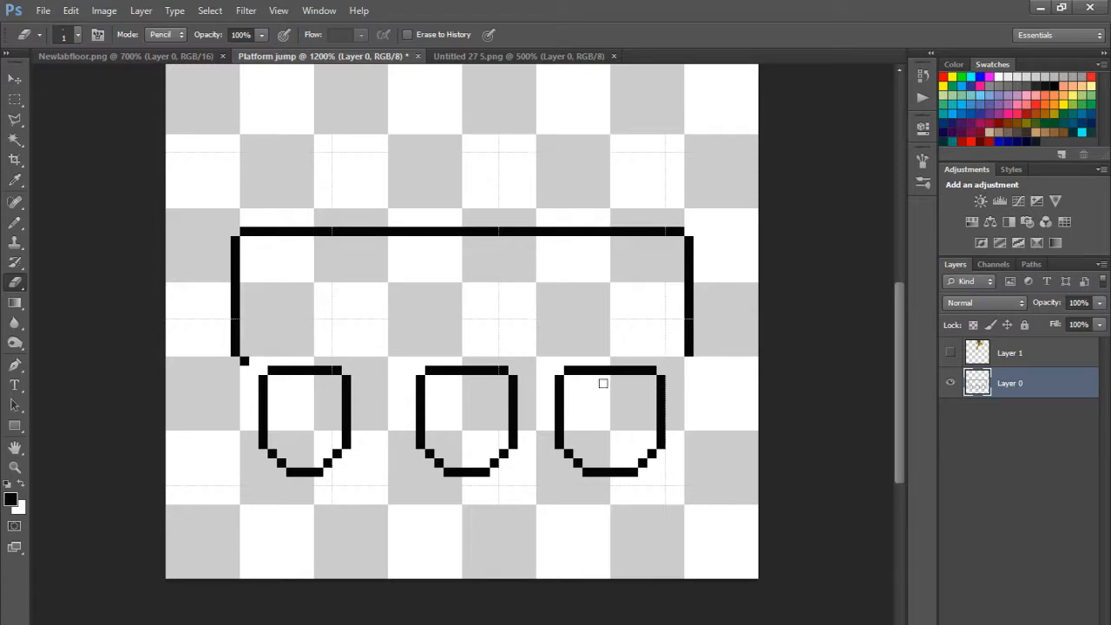
pyautogui.click(15, 222)
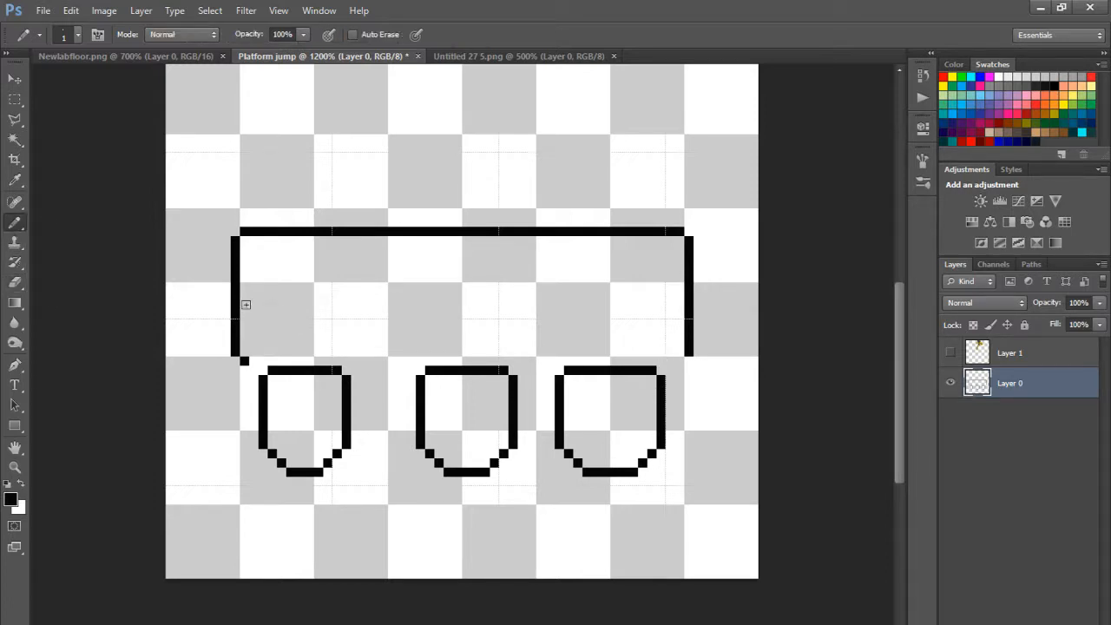
pyautogui.moveTo(247, 356); pyautogui.dragTo(280, 331)
pyautogui.moveTo(279, 324)
pyautogui.mouseDown()
pyautogui.moveTo(637, 319)
pyautogui.moveTo(662, 351)
pyautogui.mouseUp()
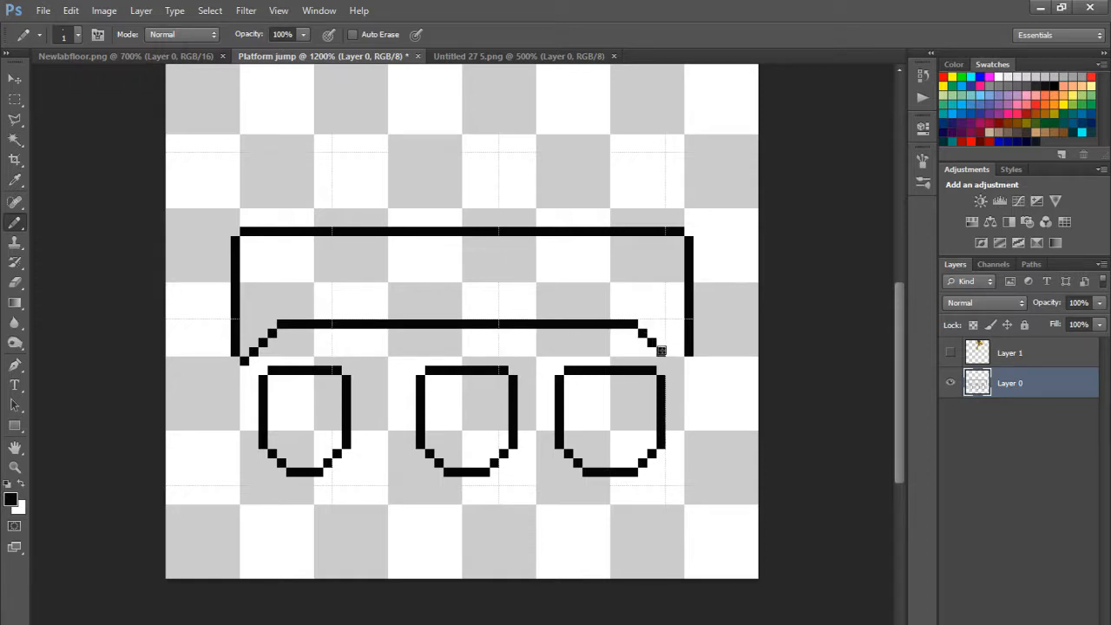
pyautogui.press('z')
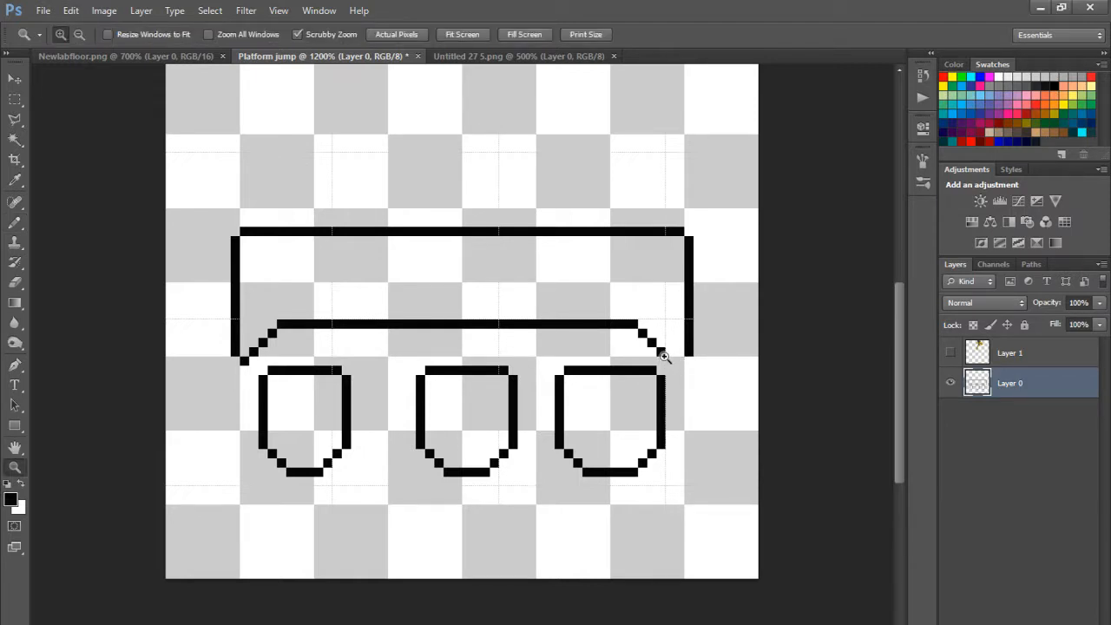
pyautogui.click(15, 222)
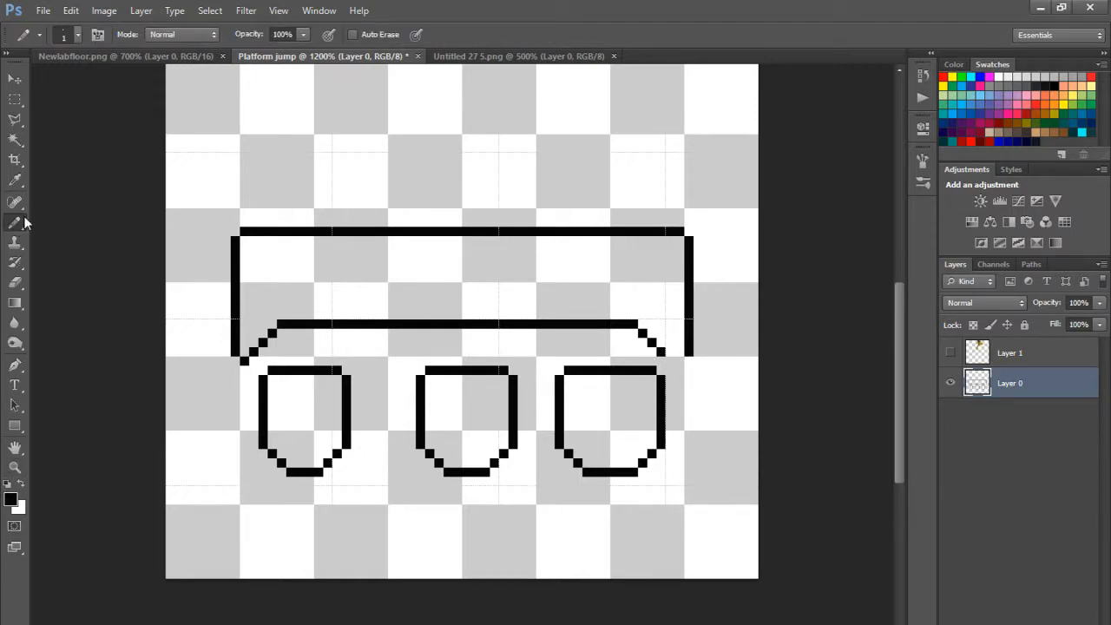
pyautogui.click(670, 361)
pyautogui.click(689, 361)
# Step: Erase the raised line's right-hand diagonal and redraw it one pixel further right so it meets the platform's right side
pyautogui.click(15, 283)
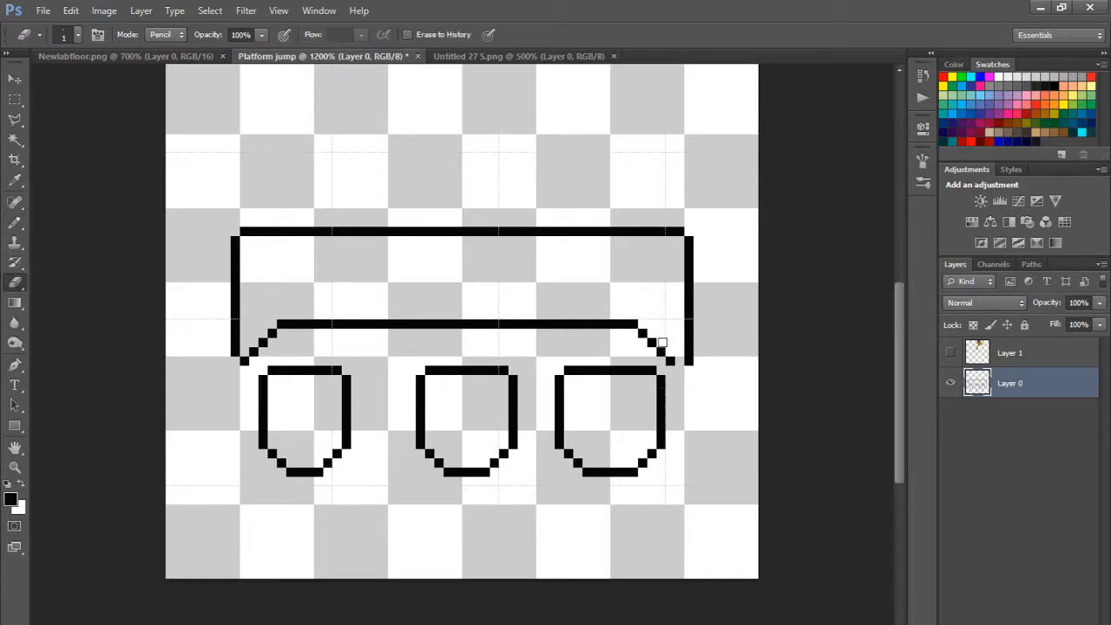
pyautogui.moveTo(684, 364); pyautogui.dragTo(642, 334)
pyautogui.click(14, 221)
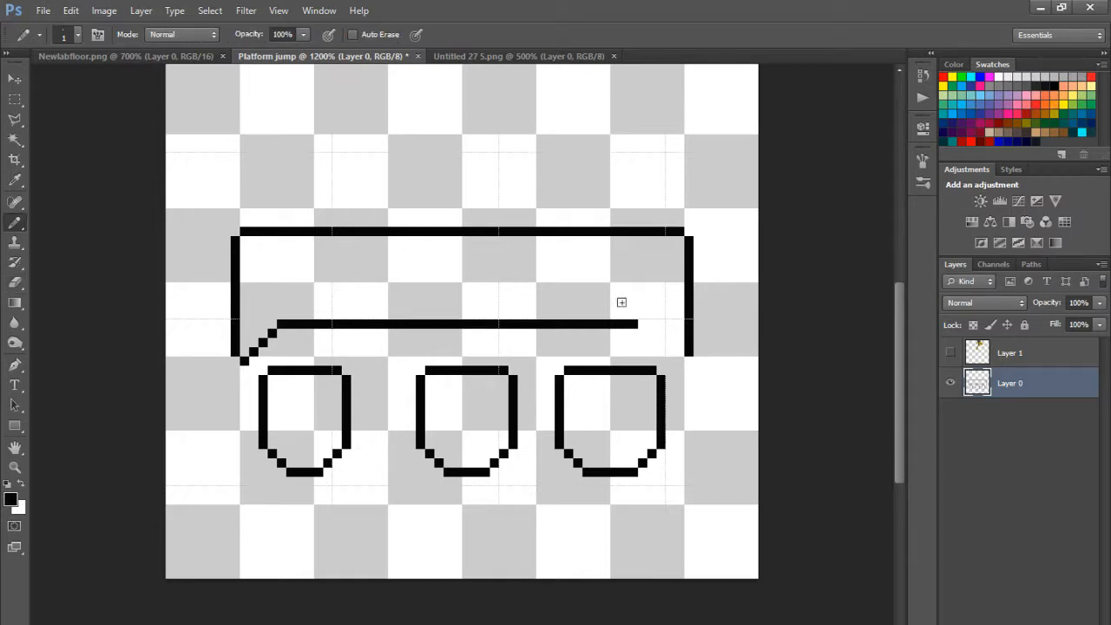
pyautogui.moveTo(640, 325); pyautogui.dragTo(682, 362)
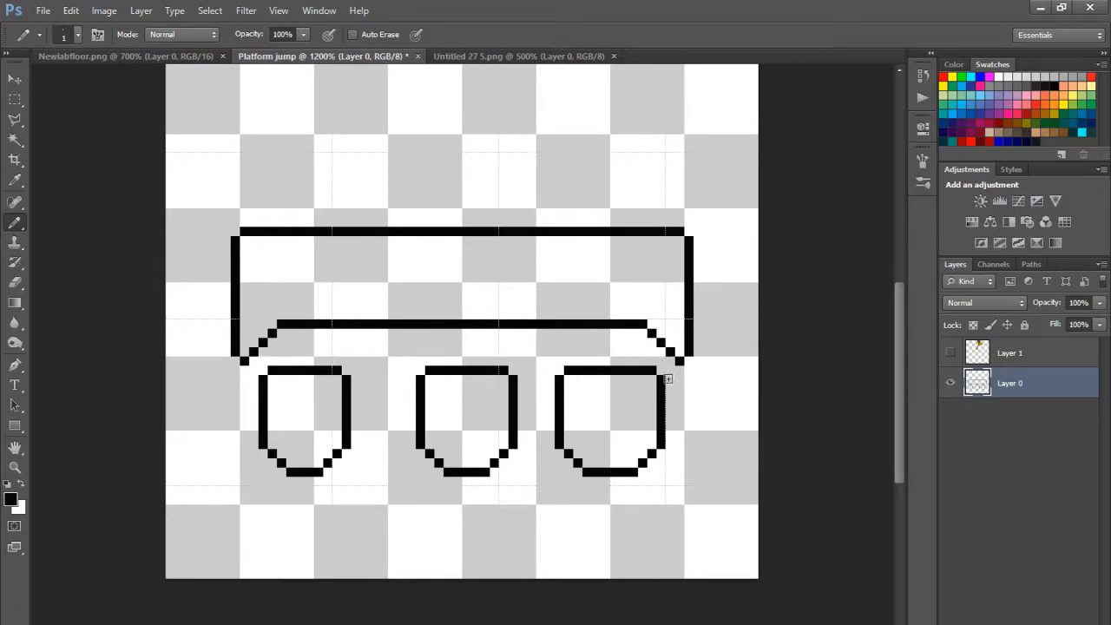
# Step: Select the three support legs with a rectangular marquee, move them up one pixel toward the platform, and deselect
pyautogui.click(15, 99)
pyautogui.moveTo(251, 358); pyautogui.dragTo(666, 503)
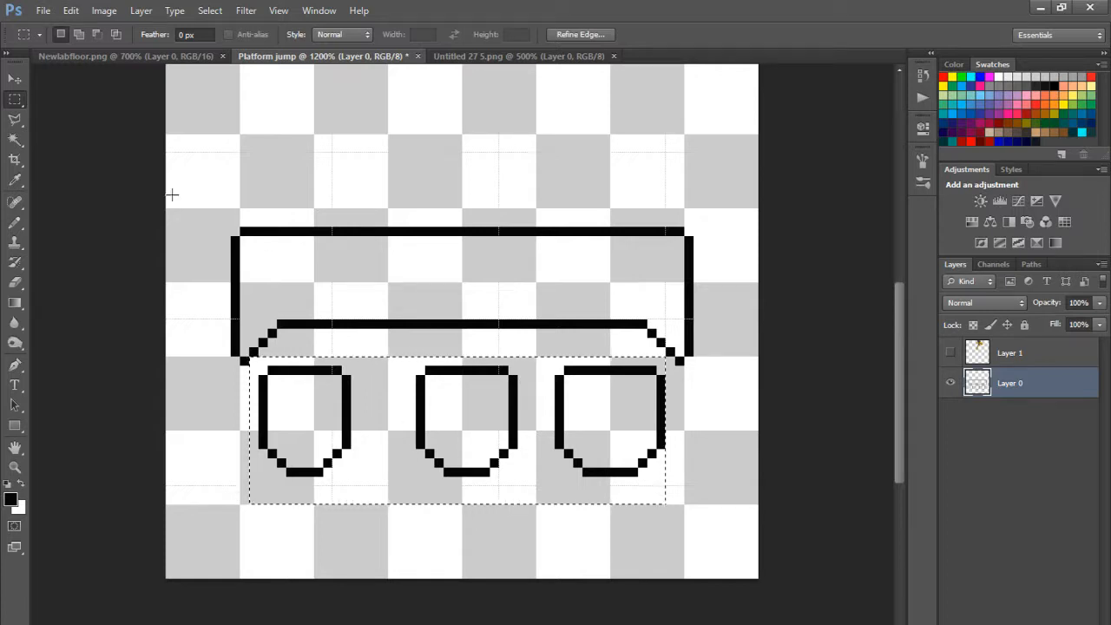
pyautogui.click(15, 79)
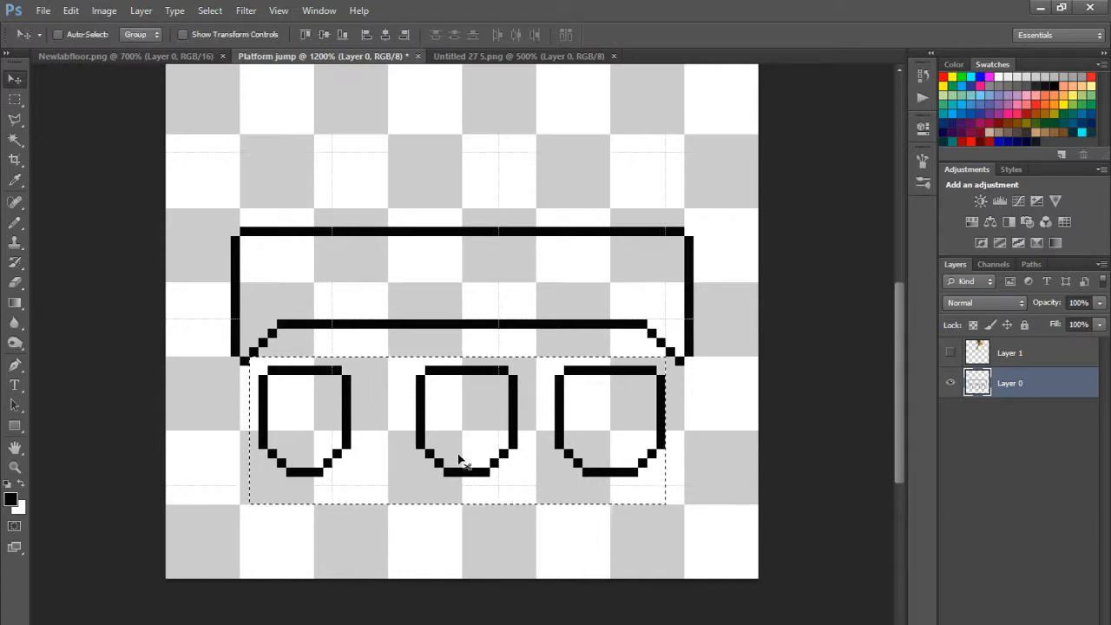
pyautogui.moveTo(460, 462); pyautogui.dragTo(465, 453)
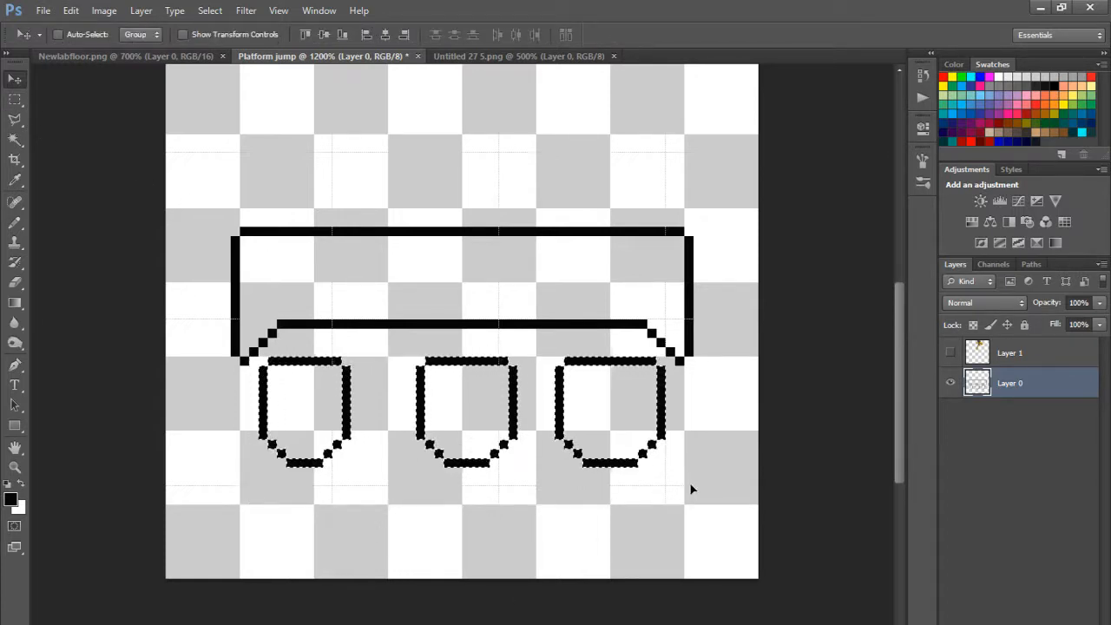
pyautogui.press('b')
pyautogui.hotkey('ctrl', 'd')
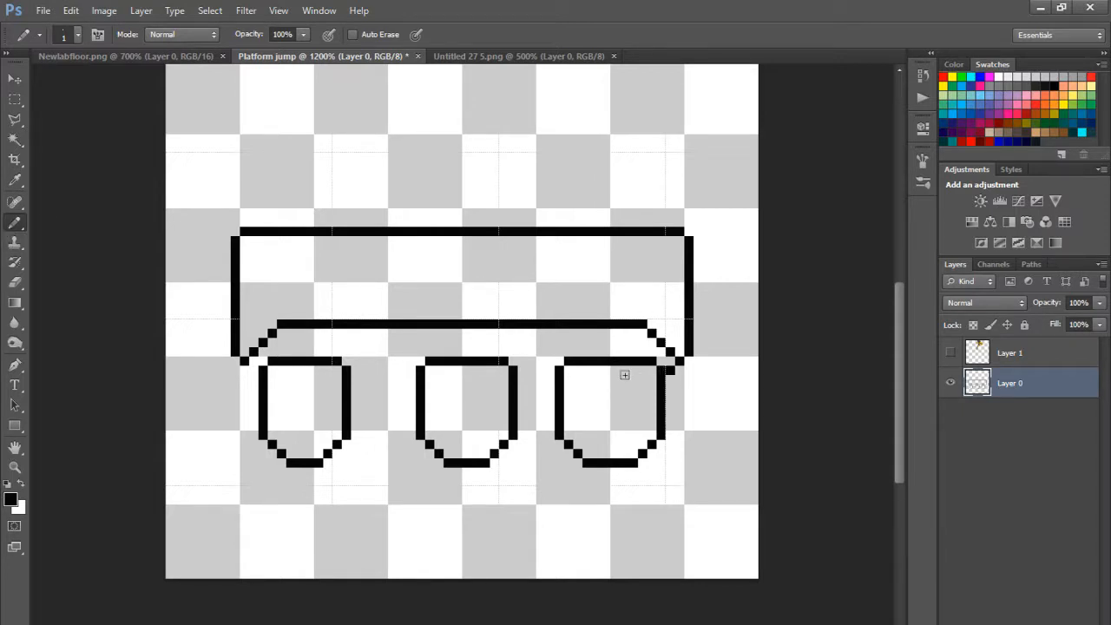
# Step: Pencil short horizontal lines joining the three legs near their tops, and connect the outer legs to the platform's lower corners
pyautogui.click(552, 372)
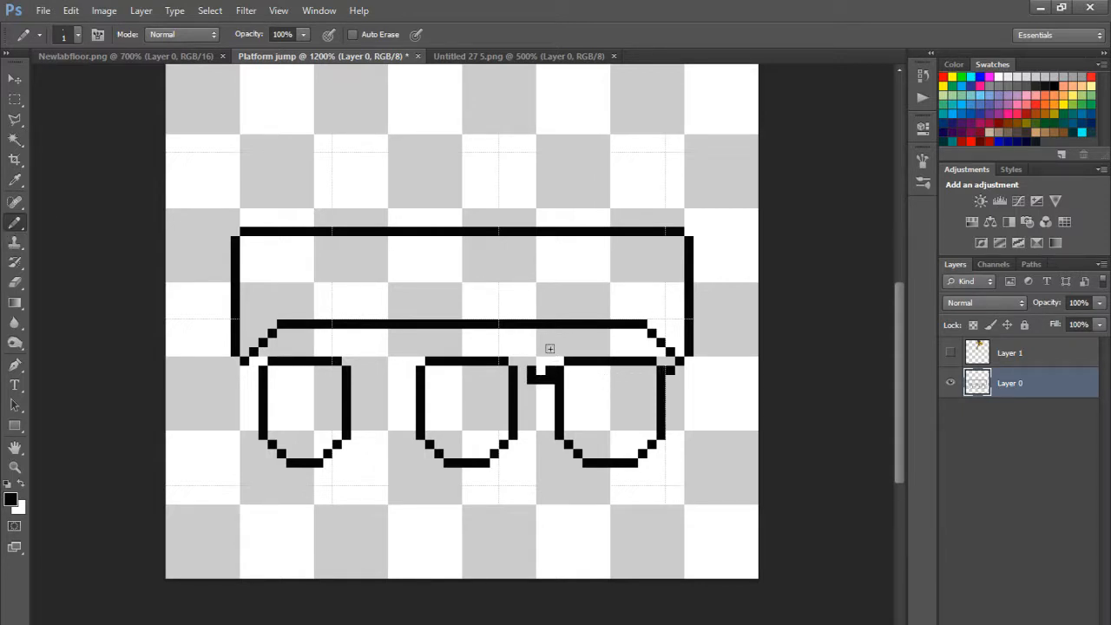
pyautogui.hotkey('ctrl', 'z')
pyautogui.moveTo(549, 373); pyautogui.dragTo(513, 372)
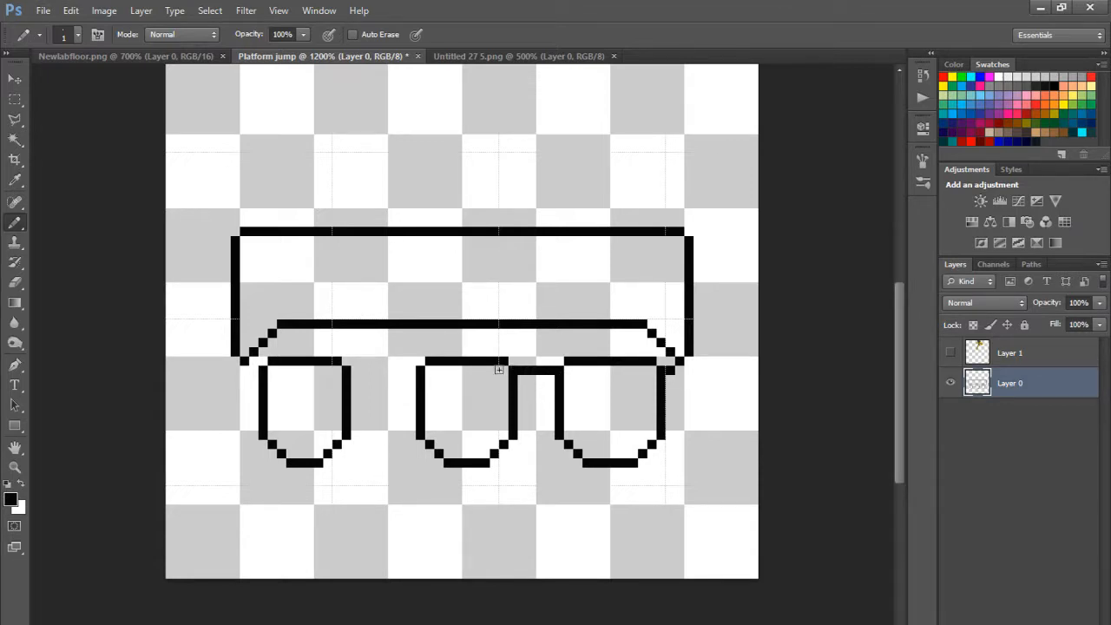
pyautogui.moveTo(414, 366)
pyautogui.mouseDown()
pyautogui.moveTo(355, 374)
pyautogui.moveTo(415, 381)
pyautogui.mouseUp()
pyautogui.hotkey('ctrl', 'z')
pyautogui.hotkey('ctrl', 'z')
pyautogui.moveTo(414, 379); pyautogui.dragTo(351, 370)
pyautogui.hotkey('ctrl', 'z')
pyautogui.click(251, 371)
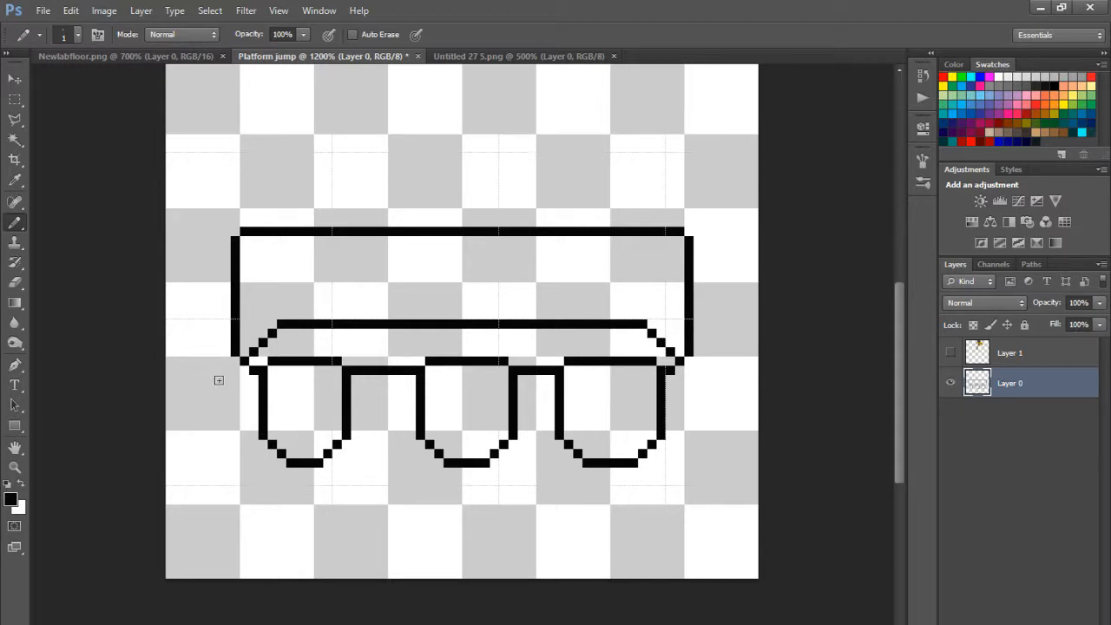
# Step: Look at the Untitled 27 5.png and Newlabfloor.png documents for reference and return to the Platform jump document
pyautogui.click(543, 55)
pyautogui.click(143, 57)
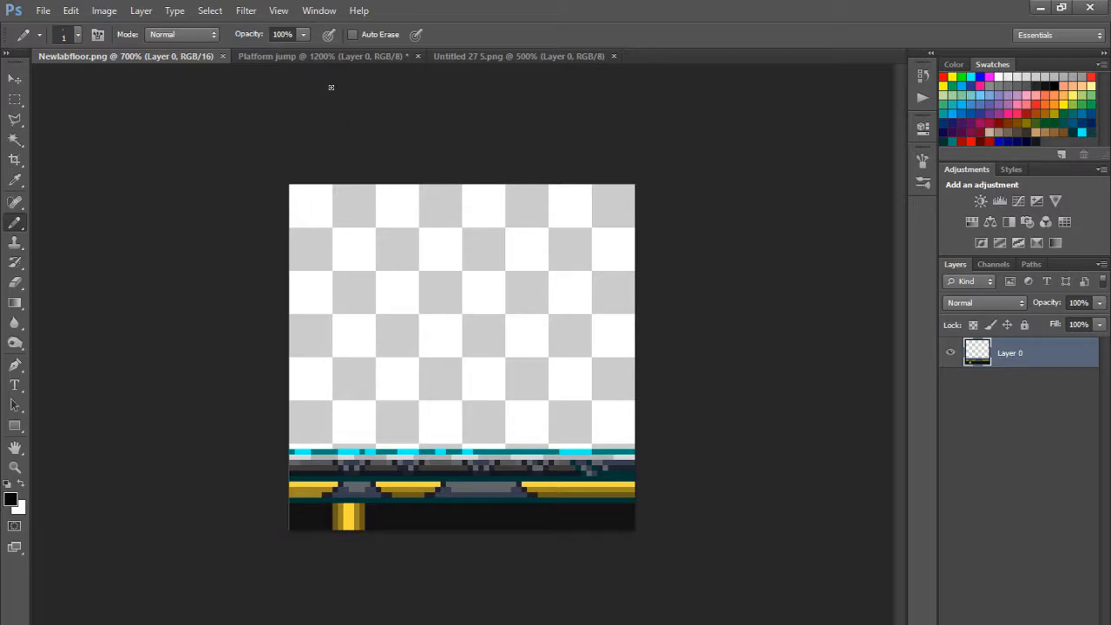
pyautogui.click(315, 59)
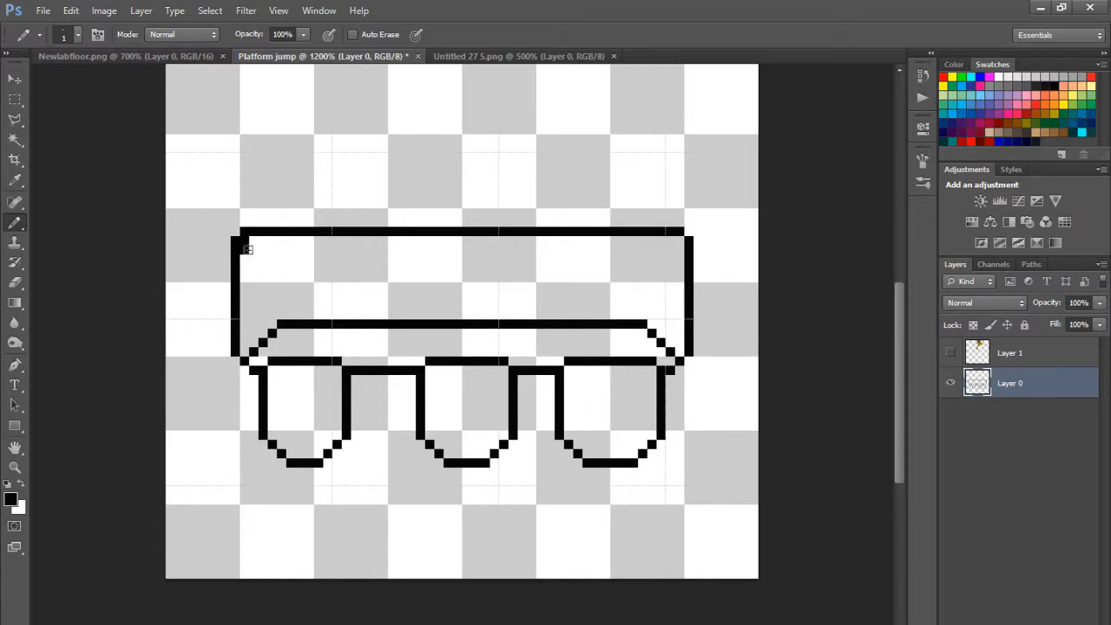
# Step: Pencil a black zigzag inside the platform from its upper-left corner, forming three V-shaped dips below the top edge
pyautogui.moveTo(244, 242)
pyautogui.mouseDown()
pyautogui.moveTo(297, 293)
pyautogui.moveTo(320, 290)
pyautogui.moveTo(365, 239)
pyautogui.moveTo(417, 288)
pyautogui.mouseUp()
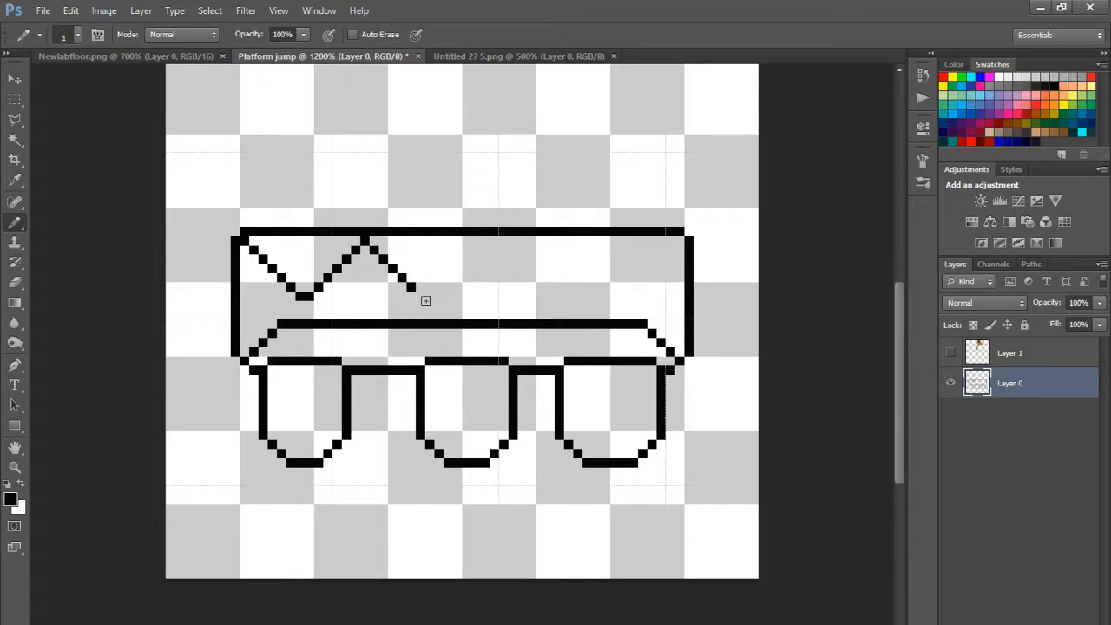
pyautogui.click(420, 296)
pyautogui.moveTo(427, 295)
pyautogui.mouseDown()
pyautogui.moveTo(483, 240)
pyautogui.moveTo(498, 244)
pyautogui.moveTo(492, 237)
pyautogui.moveTo(505, 249)
pyautogui.moveTo(484, 242)
pyautogui.moveTo(544, 304)
pyautogui.moveTo(588, 276)
pyautogui.mouseUp()
pyautogui.click(596, 269)
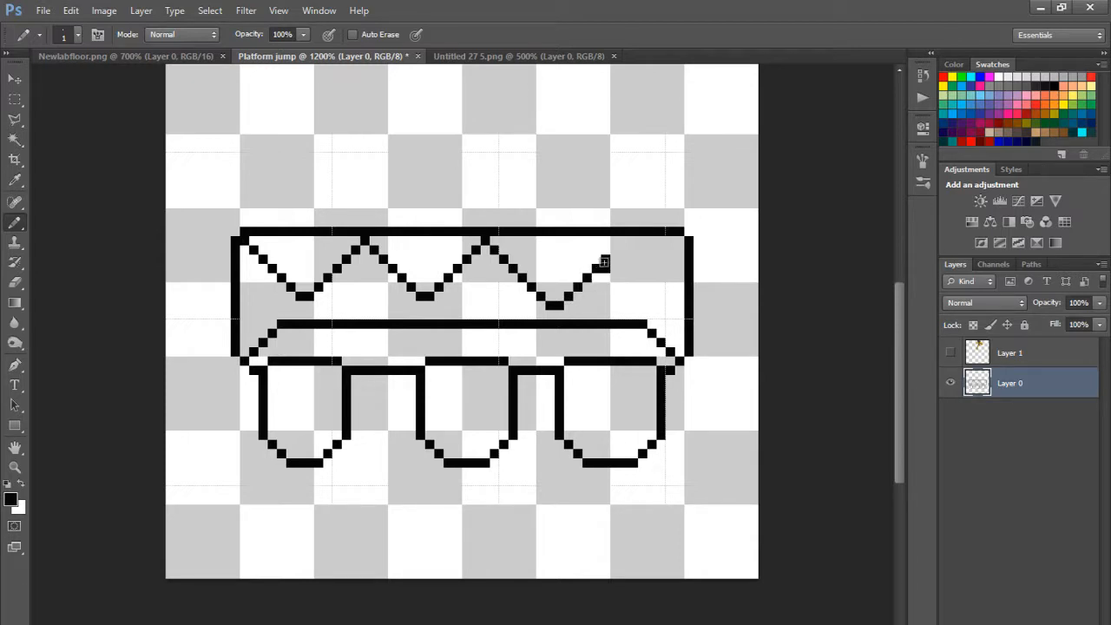
# Step: Extend the zigzag diagonally up to the platform's top edge and back down to its right side
pyautogui.press('z')
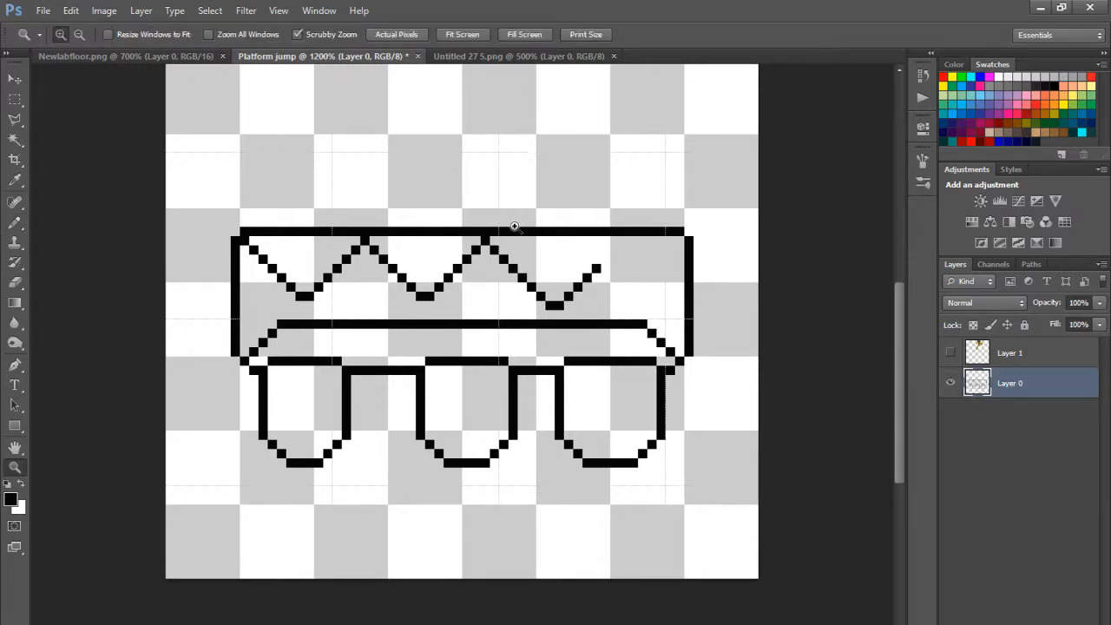
pyautogui.press('b')
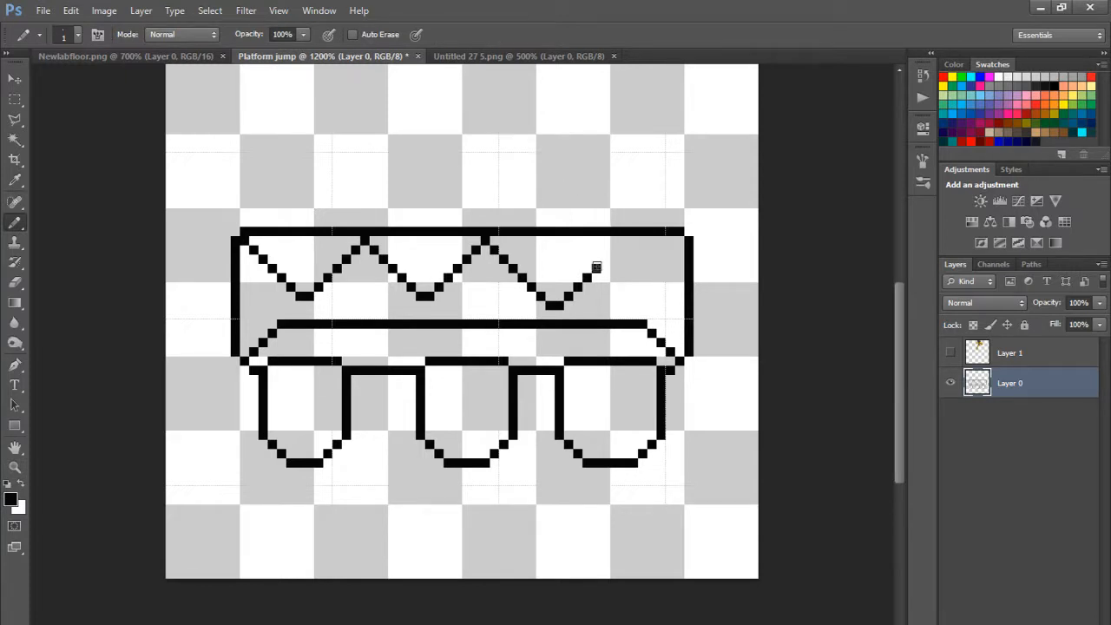
pyautogui.click(605, 259)
pyautogui.click(614, 249)
pyautogui.click(623, 240)
pyautogui.click(632, 250)
pyautogui.moveTo(645, 260); pyautogui.dragTo(675, 292)
pyautogui.click(679, 297)
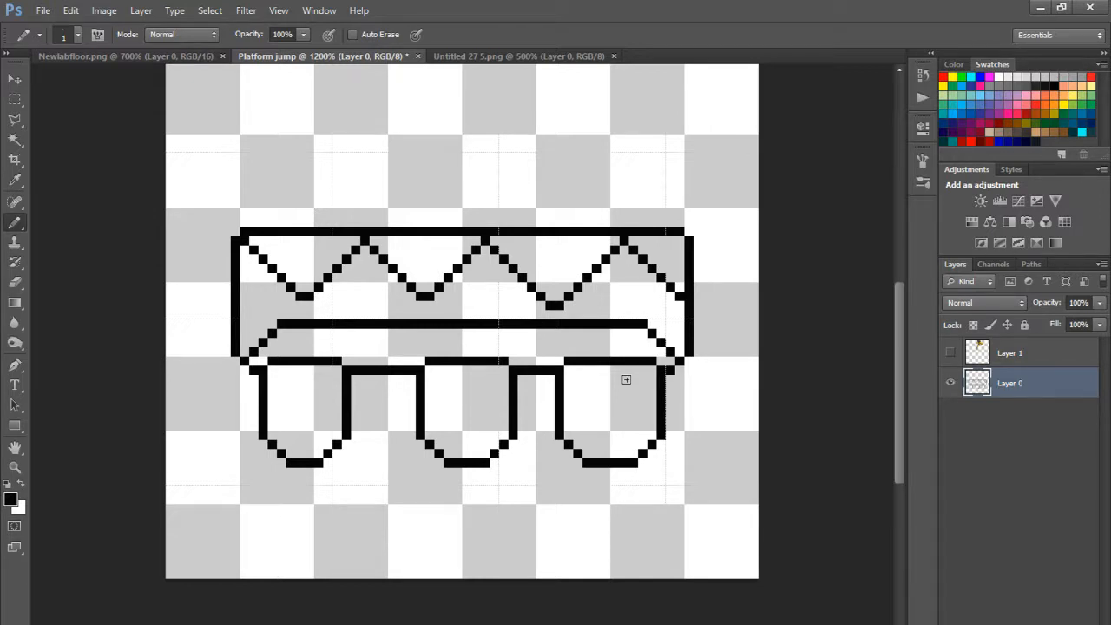
# Step: Pencil a short black line inward from the platform's left side below the zigzag, bending diagonally down towards the inner panel's top edge
pyautogui.keyDown('shift'); pyautogui.click(243, 307); pyautogui.keyUp('shift')
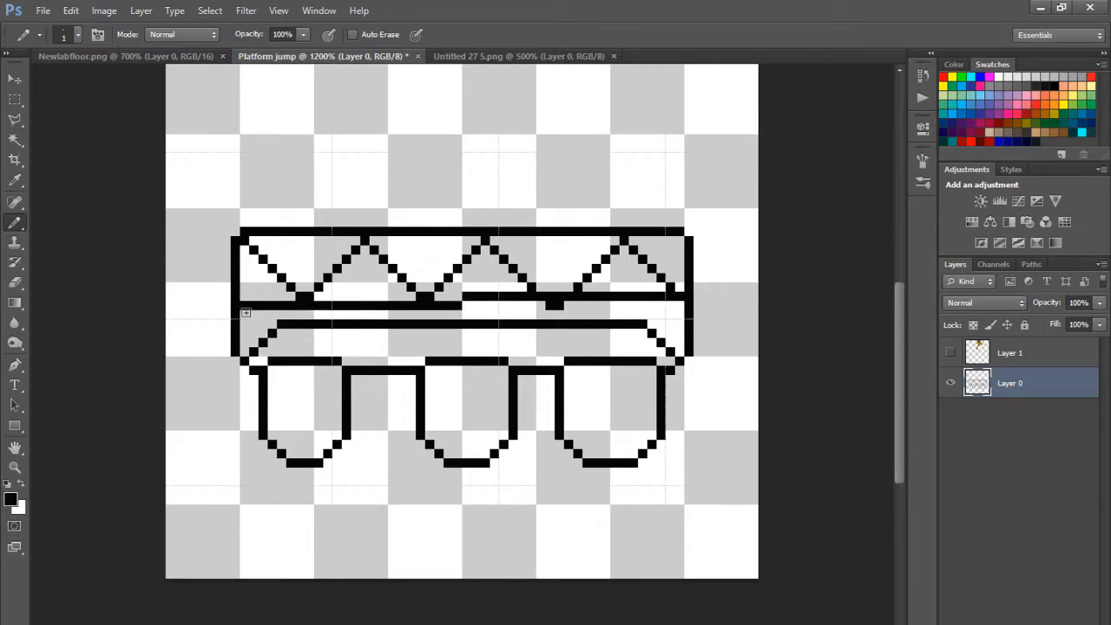
pyautogui.hotkey('ctrl', 'z')
pyautogui.moveTo(250, 310)
pyautogui.mouseDown()
pyautogui.moveTo(274, 297)
pyautogui.moveTo(310, 304)
pyautogui.mouseUp()
pyautogui.hotkey('ctrl', 'z')
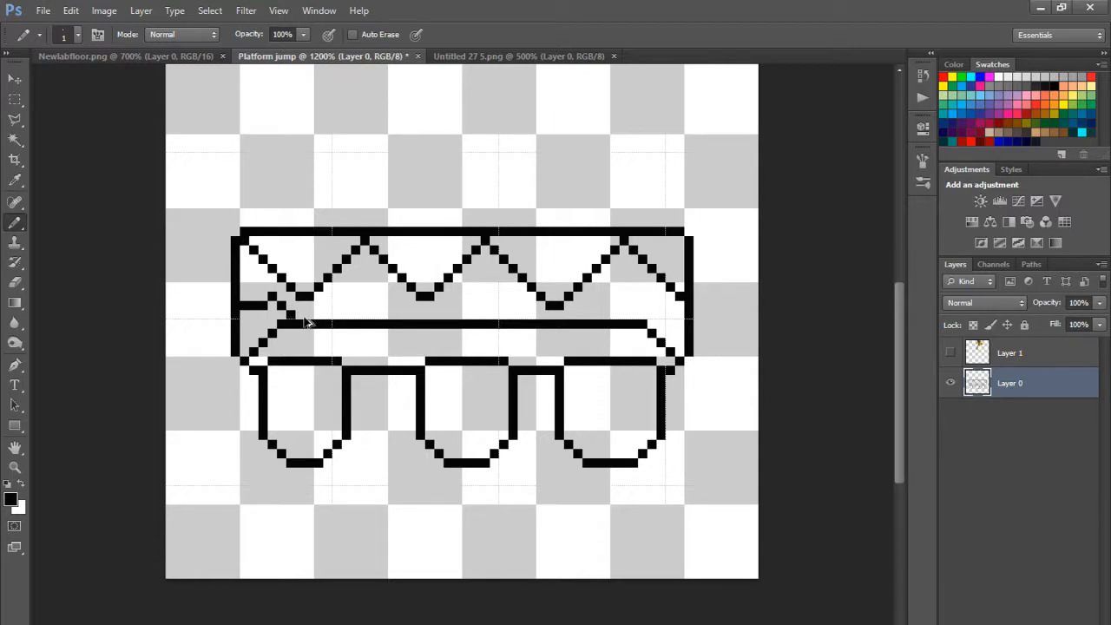
pyautogui.click(304, 323)
pyautogui.click(290, 313)
# Step: Pencil a flat black line with down-angled ends below the zigzag, spanning between its first and second dips
pyautogui.click(328, 315)
pyautogui.click(337, 307)
pyautogui.moveTo(345, 296); pyautogui.dragTo(382, 296)
pyautogui.hotkey('ctrl', 'z')
pyautogui.moveTo(343, 305); pyautogui.dragTo(404, 307)
pyautogui.click(411, 314)
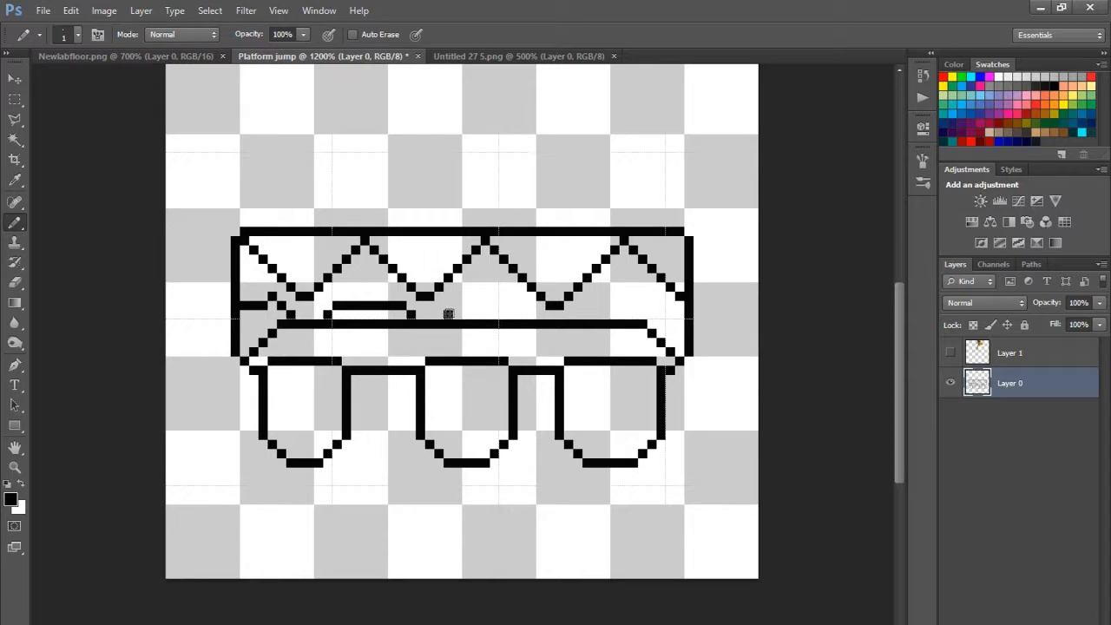
# Step: Pencil a matching flat line with down-angled ends between the zigzag's second and third dips
pyautogui.click(439, 313)
pyautogui.click(462, 297)
pyautogui.moveTo(468, 301)
pyautogui.mouseDown()
pyautogui.moveTo(504, 304)
pyautogui.moveTo(454, 305)
pyautogui.moveTo(526, 306)
pyautogui.mouseUp()
pyautogui.hotkey('ctrl', 'z')
pyautogui.hotkey('ctrl', 'z')
pyautogui.click(540, 317)
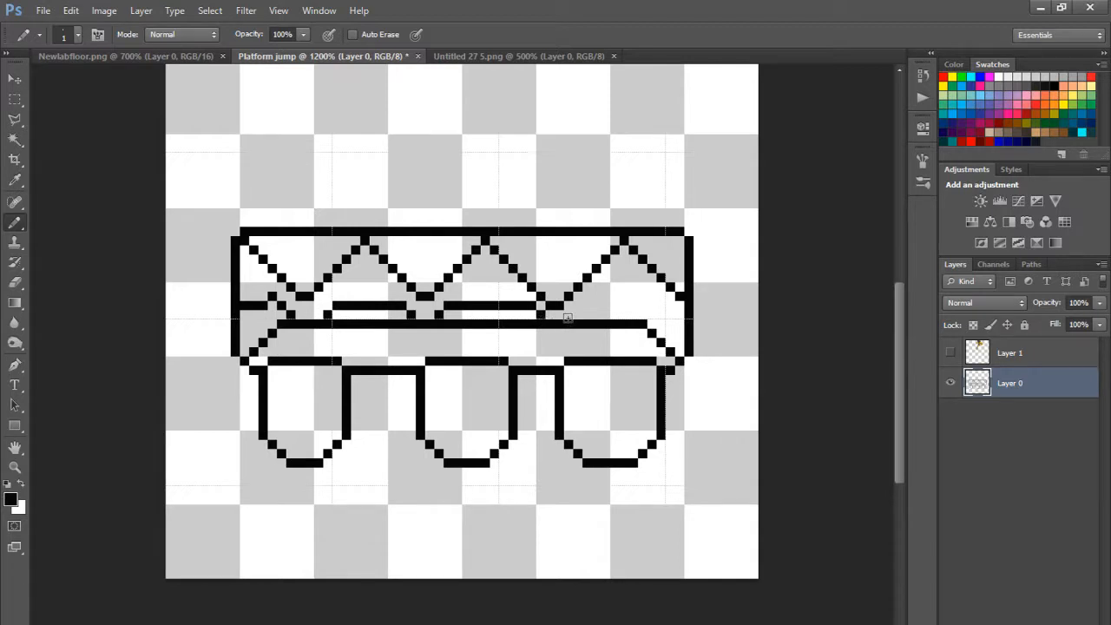
# Step: Pencil the last flat segment from just past the third dip to the platform's right side
pyautogui.hotkey('ctrl', 'z')
pyautogui.click(591, 316)
pyautogui.moveTo(592, 306); pyautogui.dragTo(683, 314)
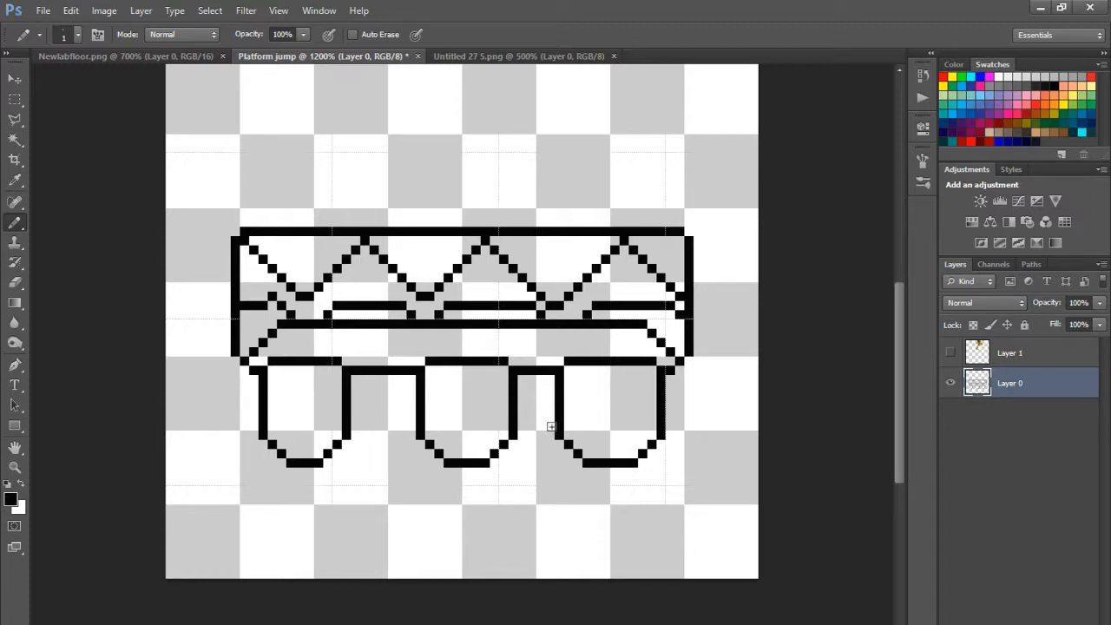
# Step: Pencil horizontal lines closing the gaps between the three legs, just above their angled lower ends
pyautogui.moveTo(560, 434); pyautogui.dragTo(515, 433)
pyautogui.moveTo(418, 433); pyautogui.dragTo(354, 427)
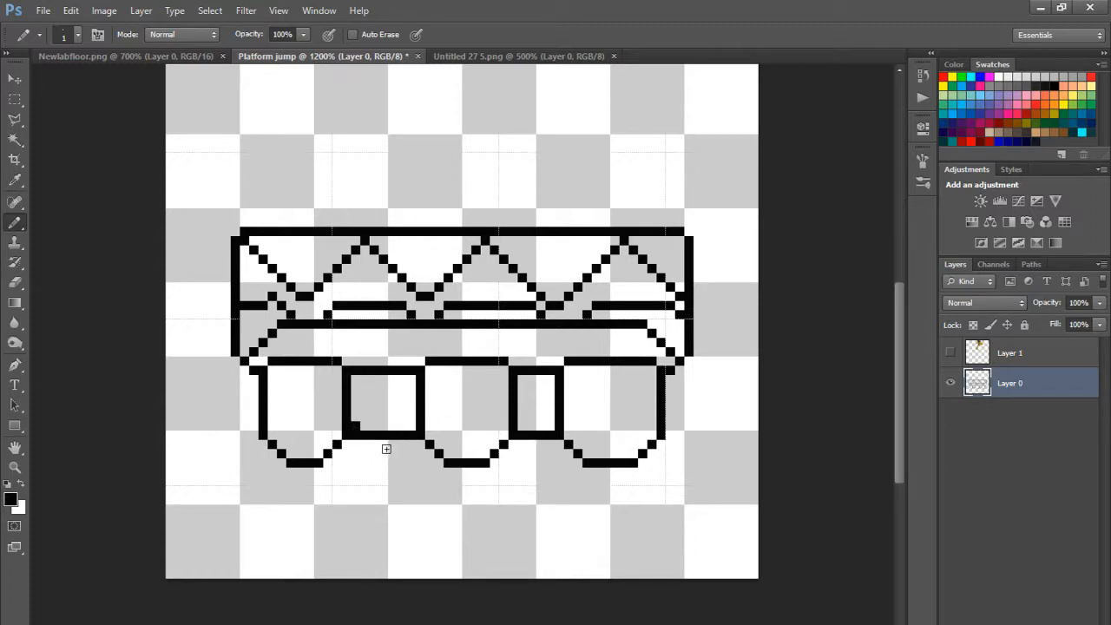
pyautogui.hotkey('ctrl', 'z')
pyautogui.moveTo(422, 433)
pyautogui.mouseDown()
pyautogui.moveTo(356, 430)
pyautogui.moveTo(349, 411)
pyautogui.mouseUp()
pyautogui.hotkey('ctrl', 'z')
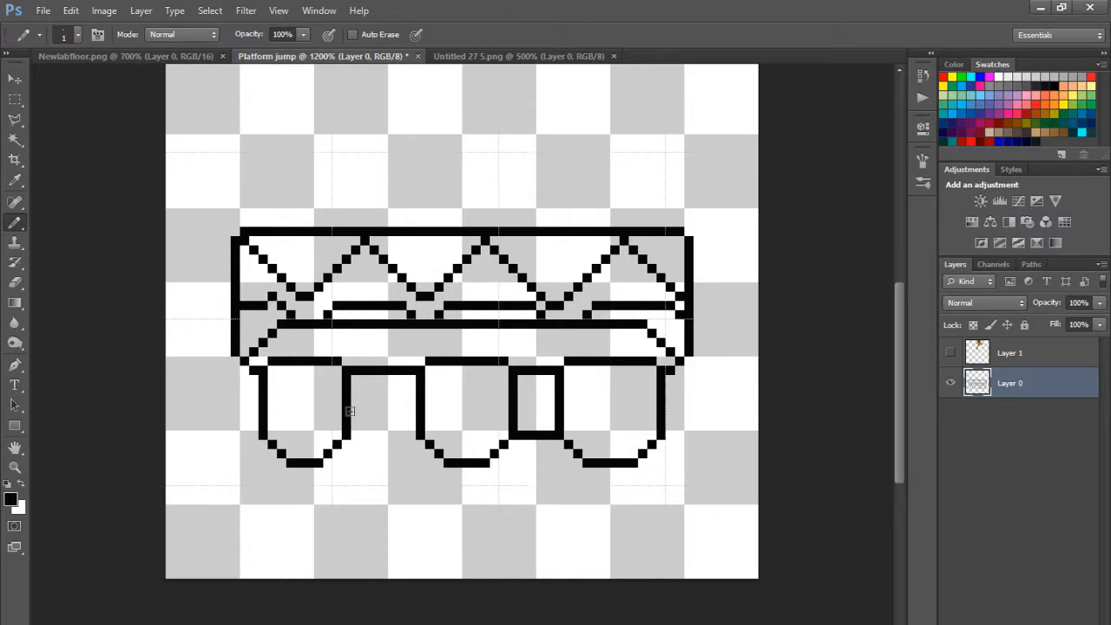
pyautogui.moveTo(414, 434); pyautogui.dragTo(347, 434)
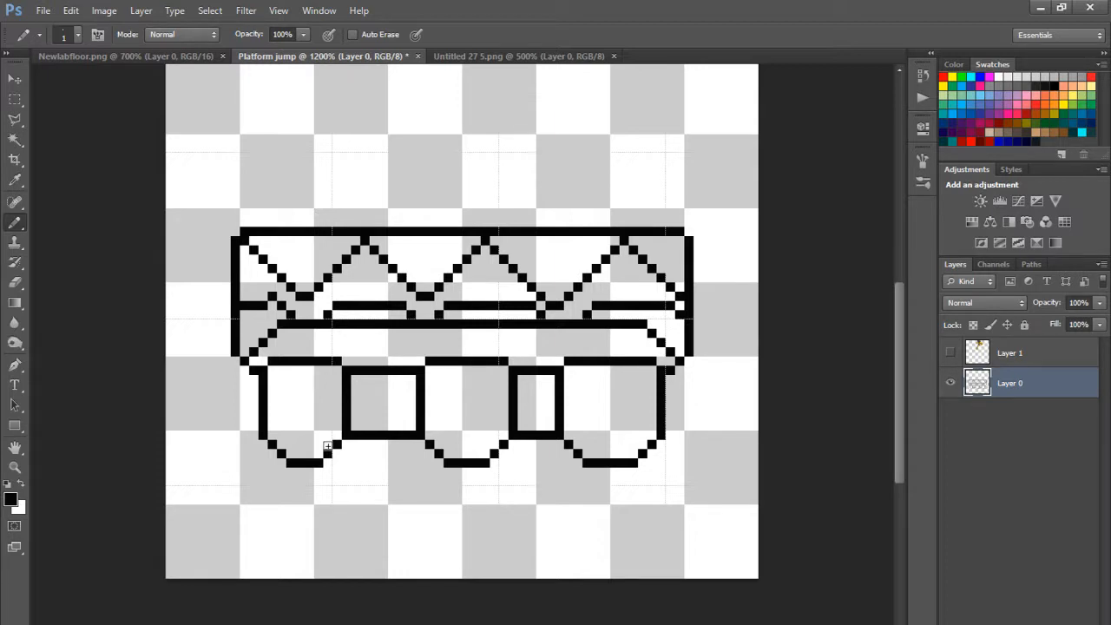
# Step: Pencil a small black arch with a short base inside the narrow box between the middle and right legs
pyautogui.keyDown('shift'); pyautogui.click(525, 397); pyautogui.keyUp('shift')
pyautogui.hotkey('ctrl', 'z')
pyautogui.moveTo(532, 397); pyautogui.dragTo(531, 389)
pyautogui.hotkey('ctrl', 'z')
pyautogui.click(532, 397)
pyautogui.click(542, 398)
pyautogui.click(548, 406)
pyautogui.click(525, 408)
pyautogui.click(525, 416)
pyautogui.click(549, 415)
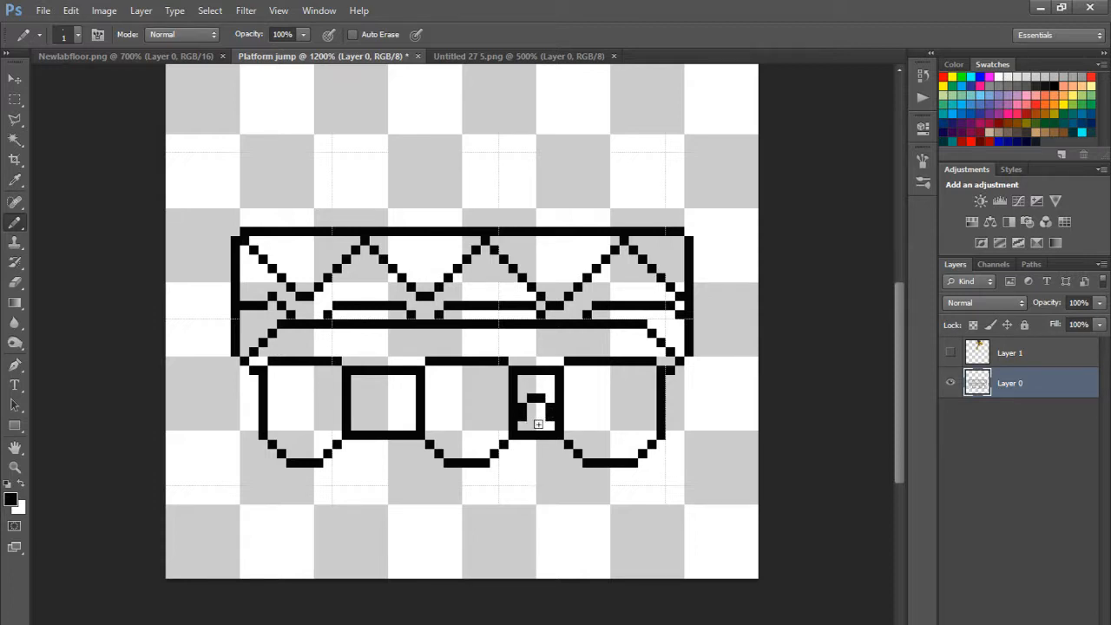
pyautogui.click(540, 425)
pyautogui.click(533, 425)
# Step: Pencil a wider black arch with a solid base inside the box between the left and middle legs
pyautogui.moveTo(365, 396); pyautogui.dragTo(404, 398)
pyautogui.hotkey('ctrl', 'z')
pyautogui.moveTo(361, 397)
pyautogui.mouseDown()
pyautogui.moveTo(400, 401)
pyautogui.moveTo(399, 416)
pyautogui.moveTo(371, 424)
pyautogui.moveTo(366, 404)
pyautogui.mouseUp()
pyautogui.hotkey('ctrl', 'z')
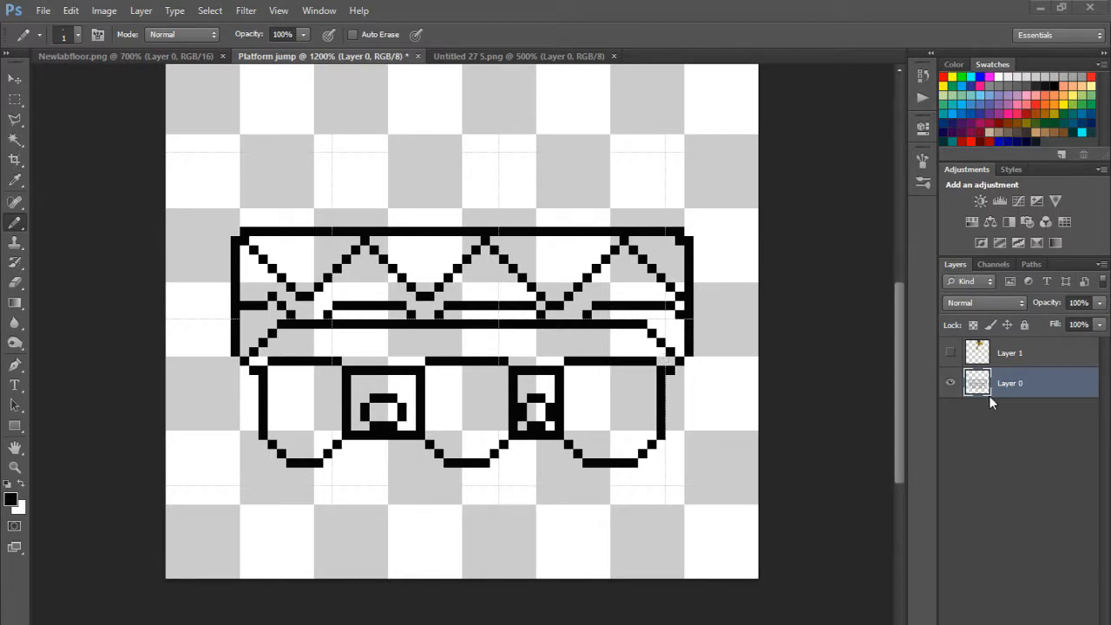
# Step: Show the character on Layer 1 to compare it with the platform, and hide that layer again
pyautogui.click(951, 352)
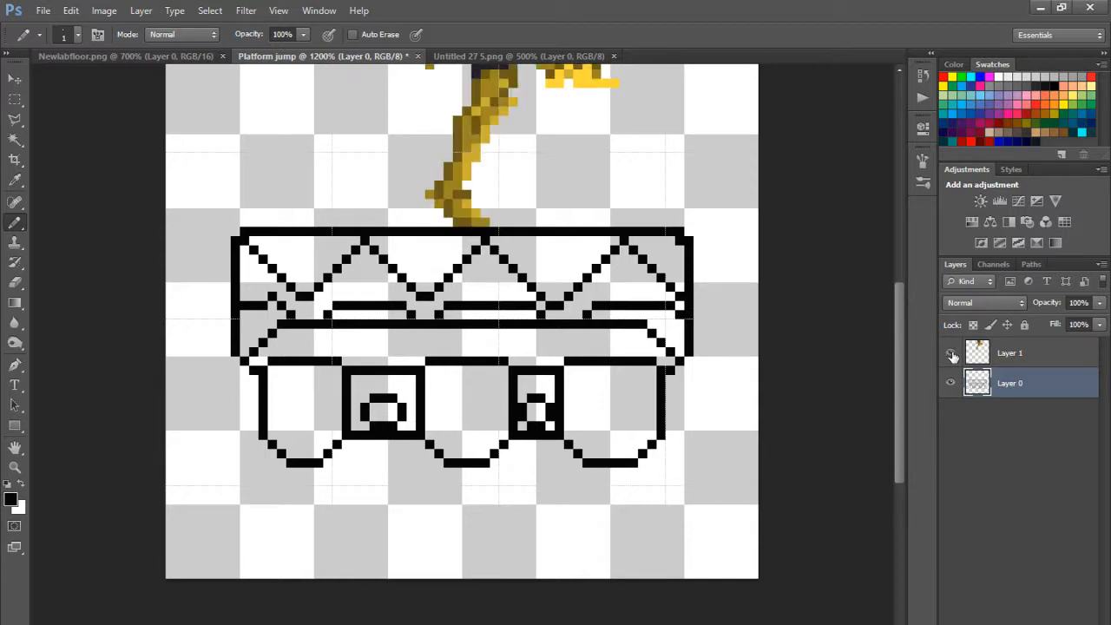
pyautogui.scroll(-1, 494, 245)
pyautogui.scroll(5, 494, 245)
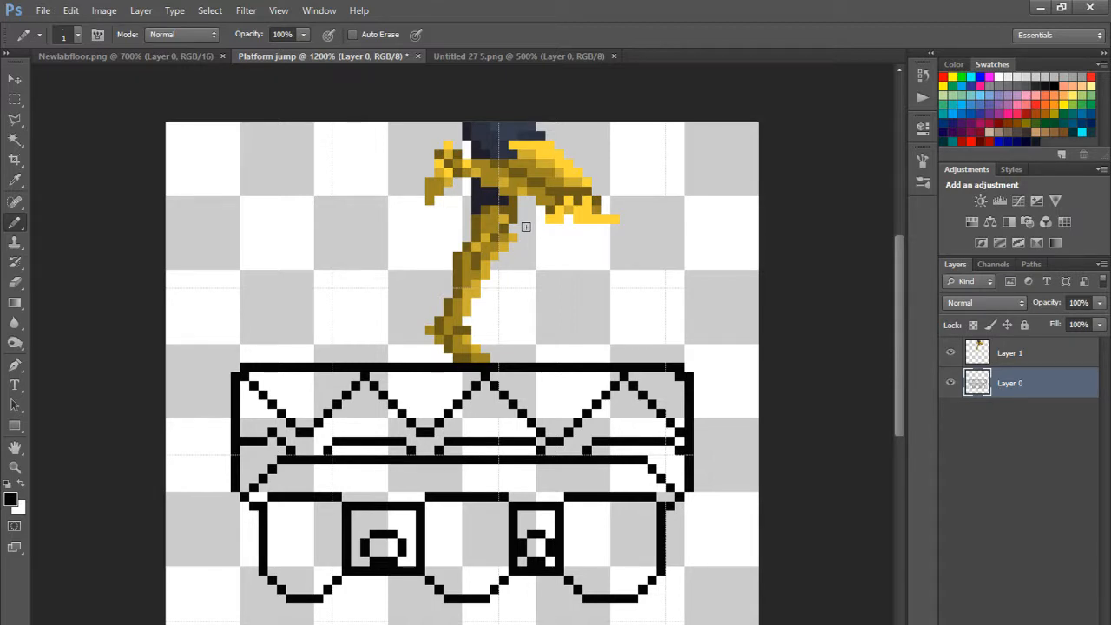
pyautogui.scroll(-1, 565, 286)
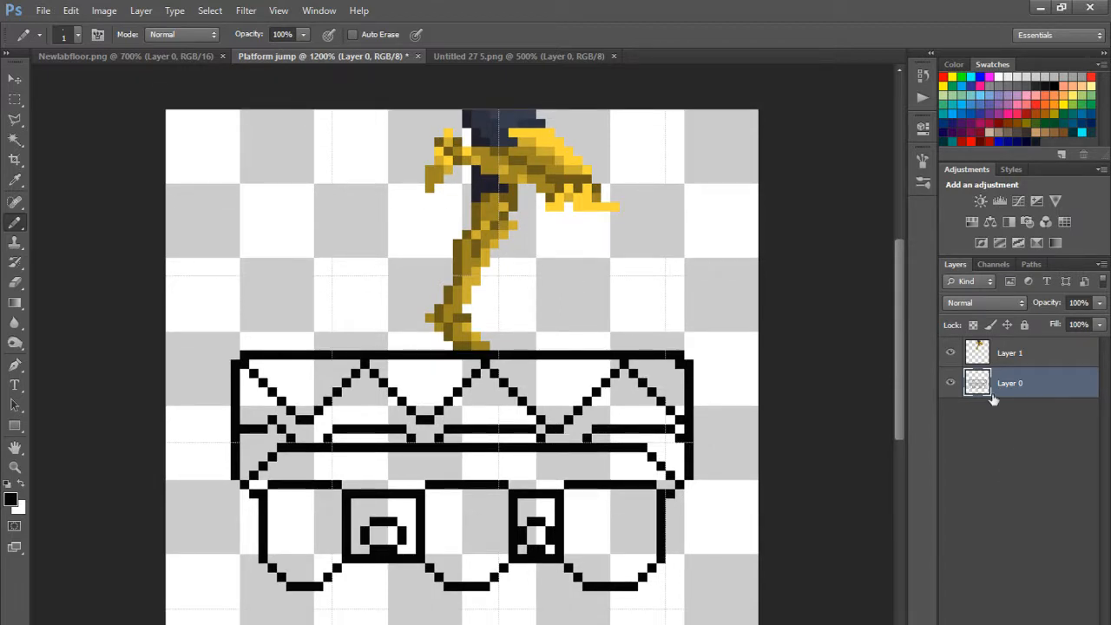
pyautogui.click(951, 354)
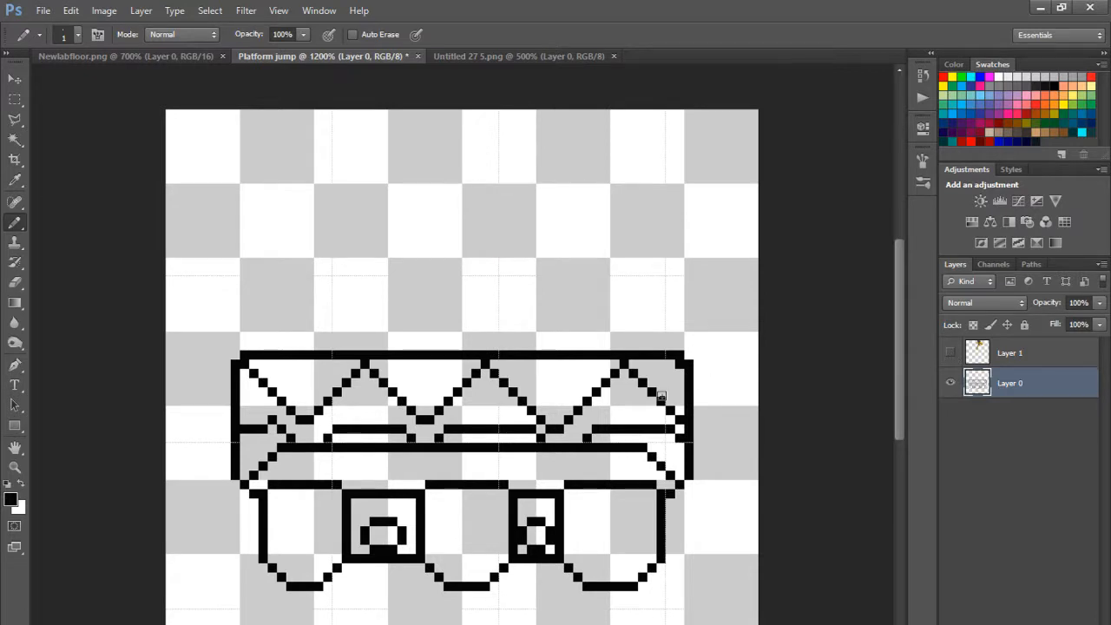
# Step: Add a new empty layer directly above Layer 0
pyautogui.scroll(-5, 662, 396)
pyautogui.scroll(2, 662, 396)
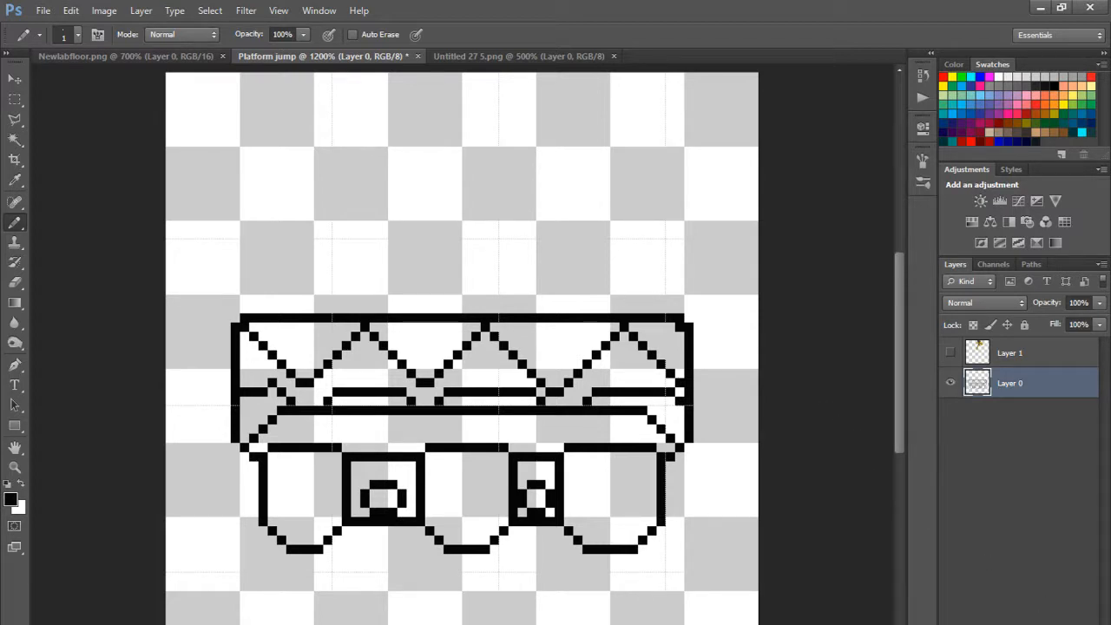
pyautogui.click(1062, 624)
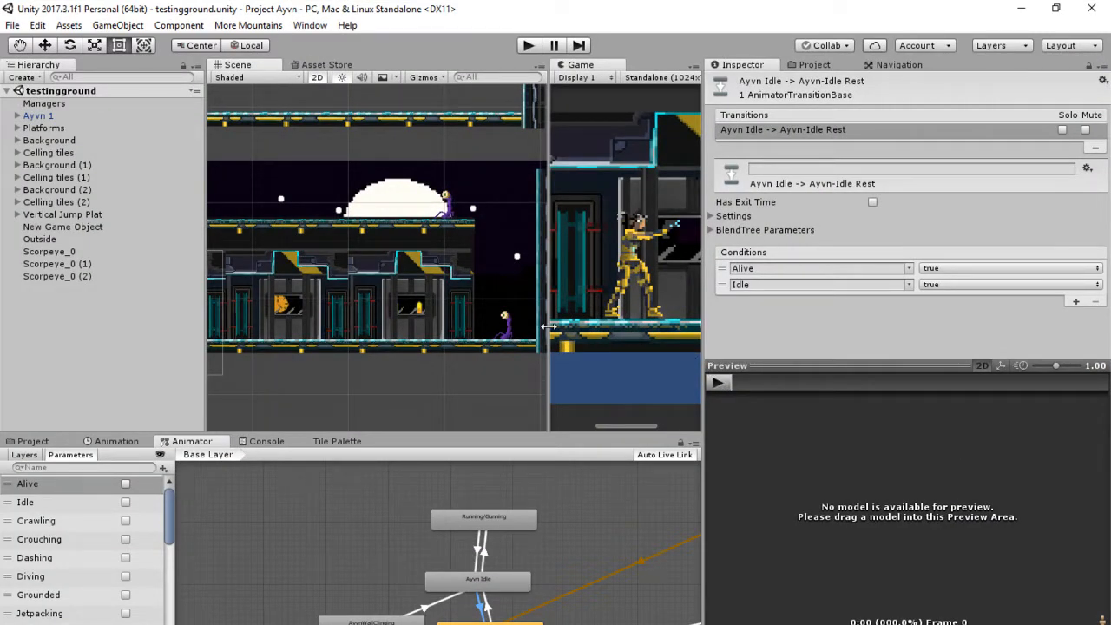
# Step: Switch to Unity, widen the Scene view and examine the player character and the floor tiles' colours up close
pyautogui.moveTo(205, 347); pyautogui.dragTo(157, 348)
pyautogui.scroll(15, 311, 377)
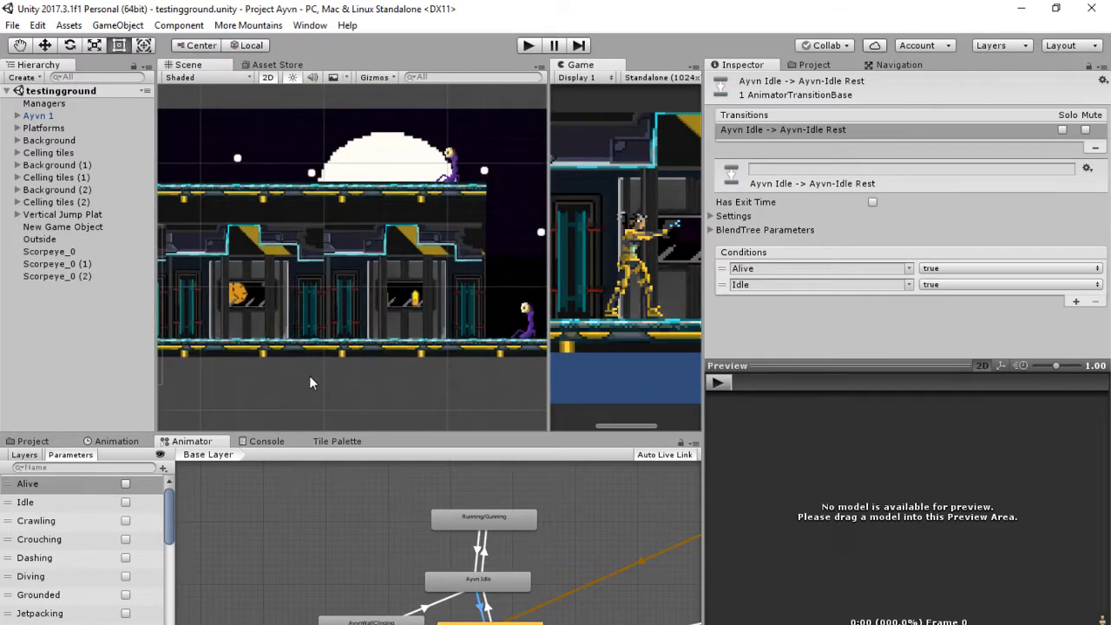
pyautogui.moveTo(309, 379); pyautogui.dragTo(705, 431)
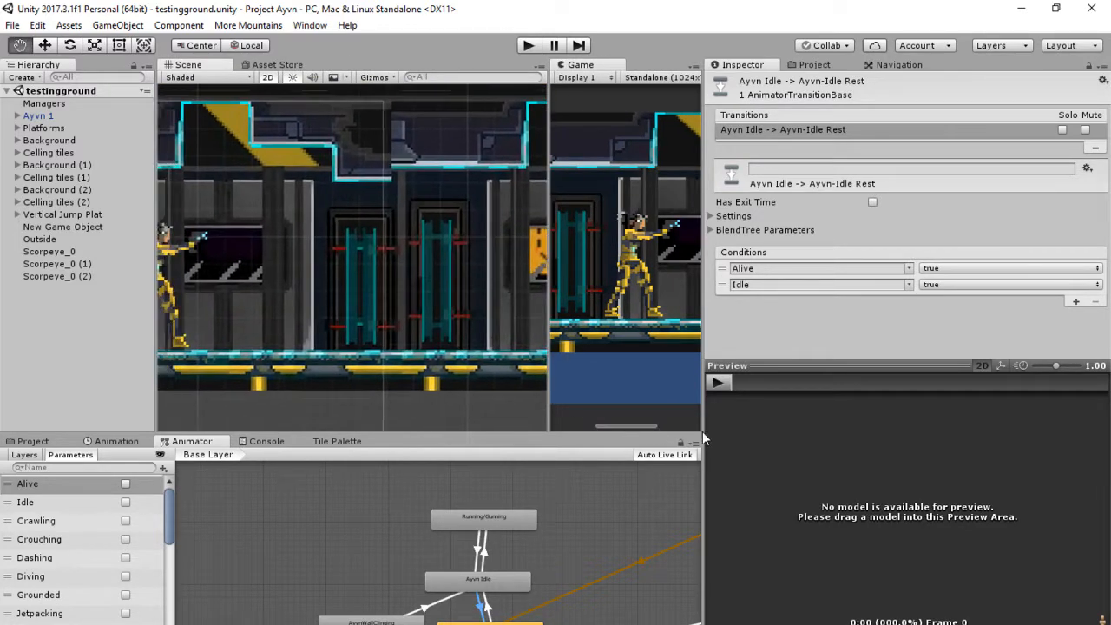
pyautogui.scroll(15, 379, 349)
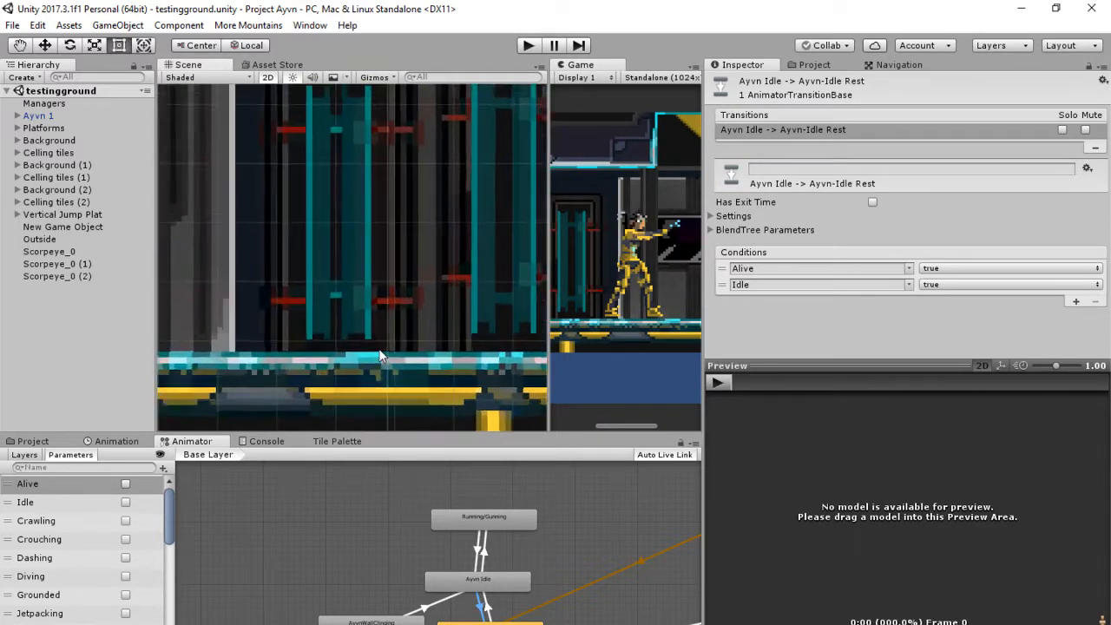
pyautogui.moveTo(297, 361); pyautogui.dragTo(716, 400)
pyautogui.moveTo(312, 308); pyautogui.dragTo(437, 345)
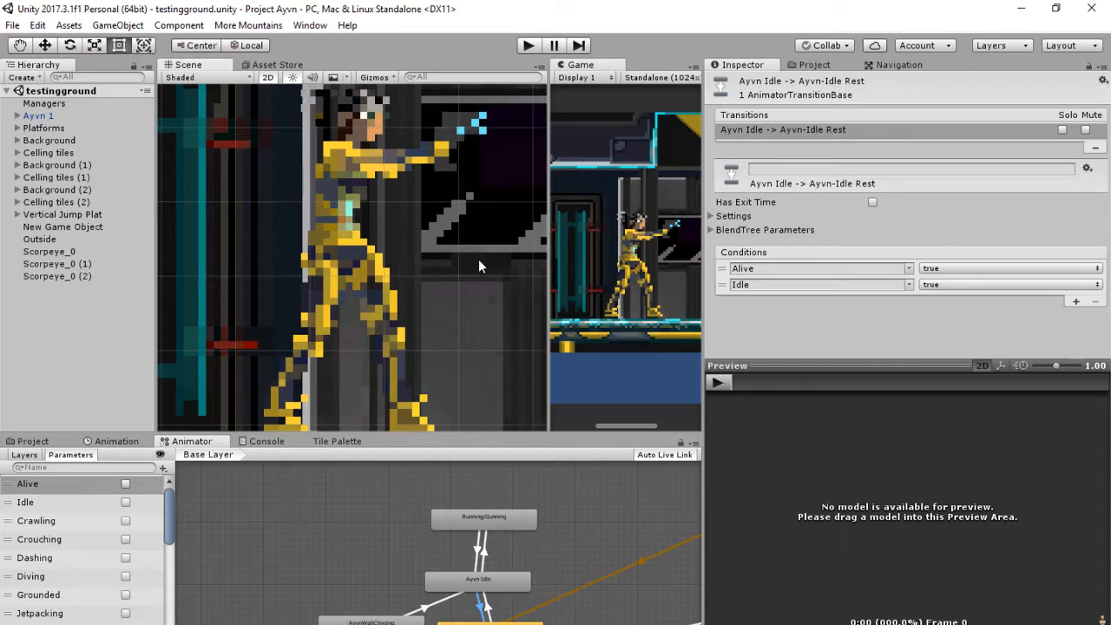
pyautogui.moveTo(482, 264); pyautogui.dragTo(468, 213)
pyautogui.scroll(-2, 468, 211)
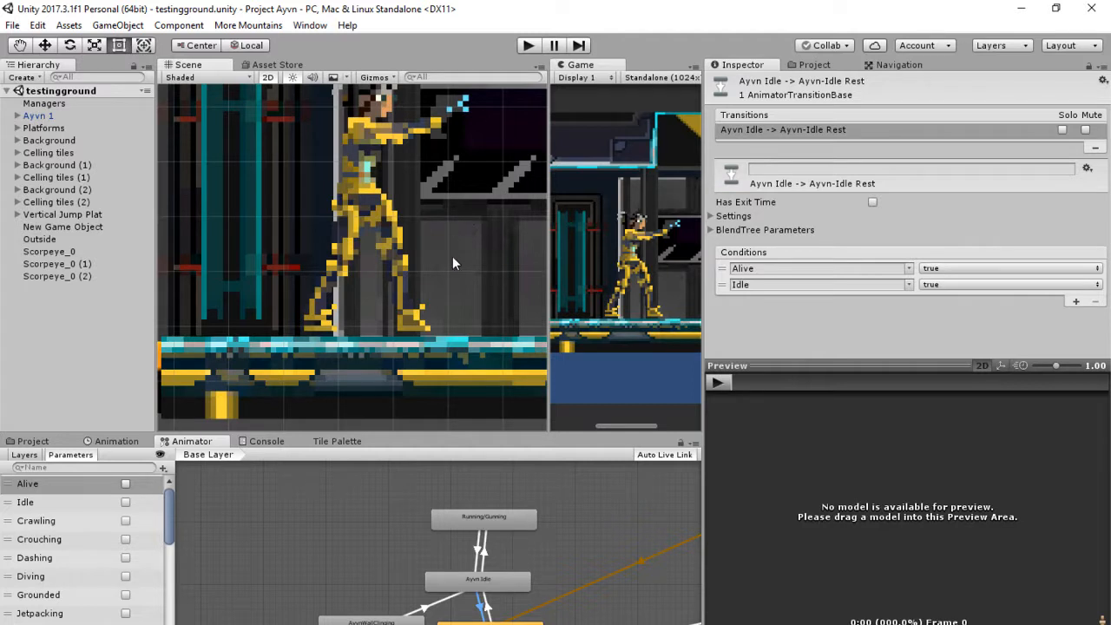
pyautogui.scroll(-3, 435, 330)
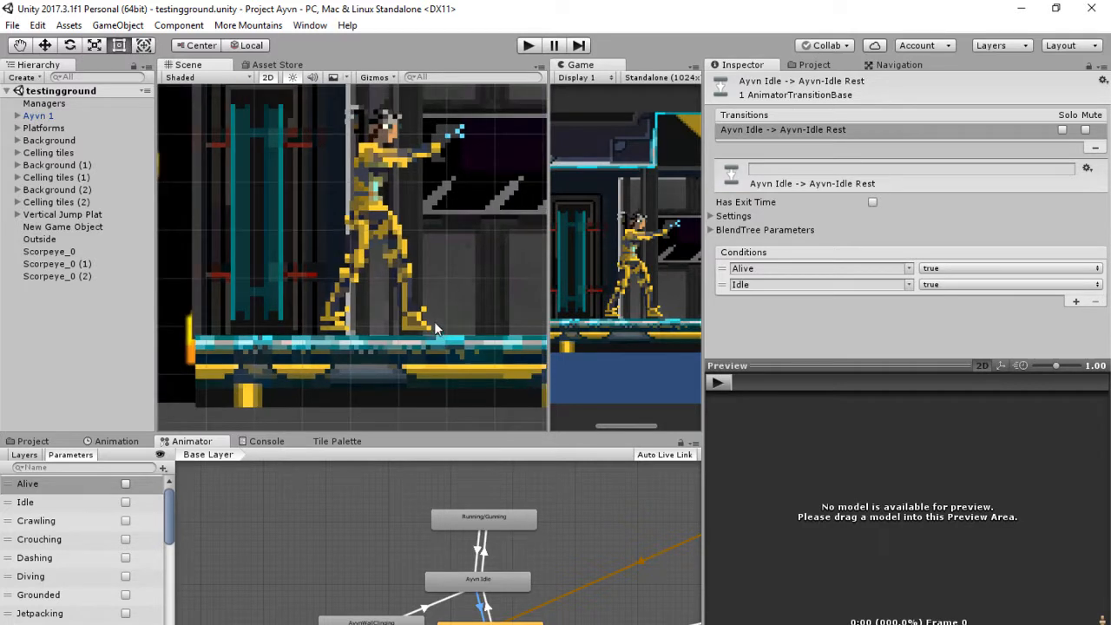
pyautogui.moveTo(437, 321); pyautogui.dragTo(311, 336)
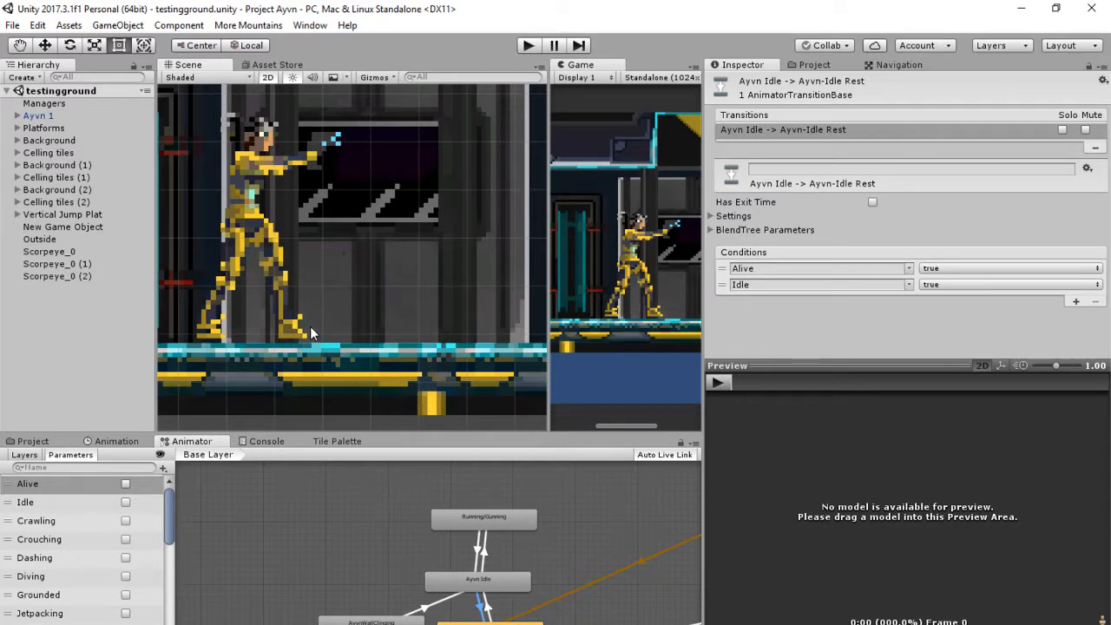
pyautogui.scroll(-2, 309, 320)
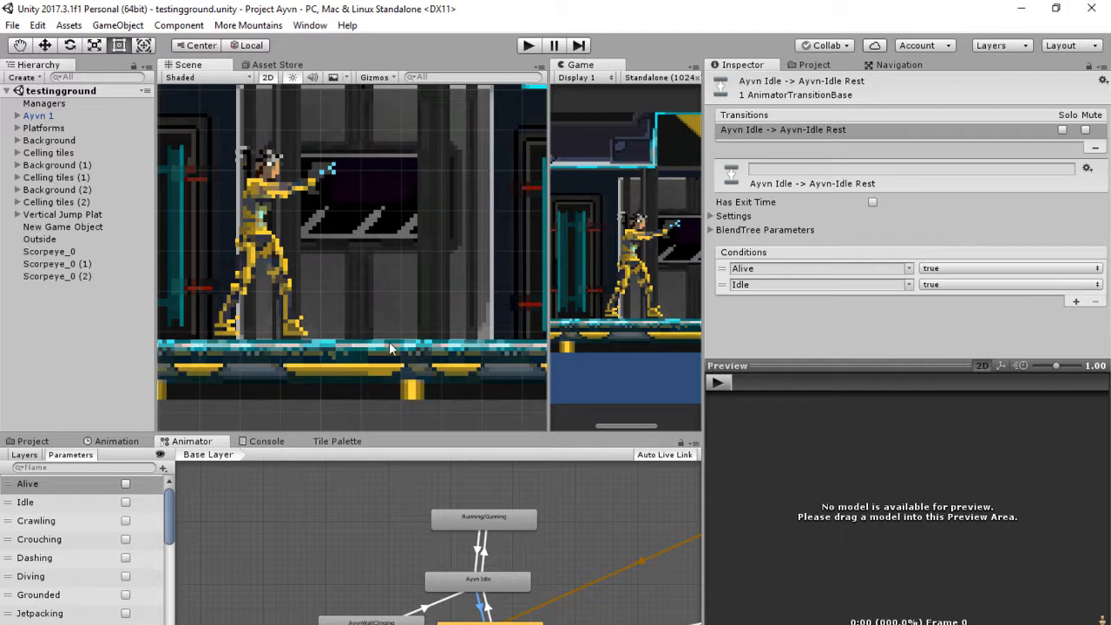
pyautogui.moveTo(397, 334); pyautogui.dragTo(363, 350)
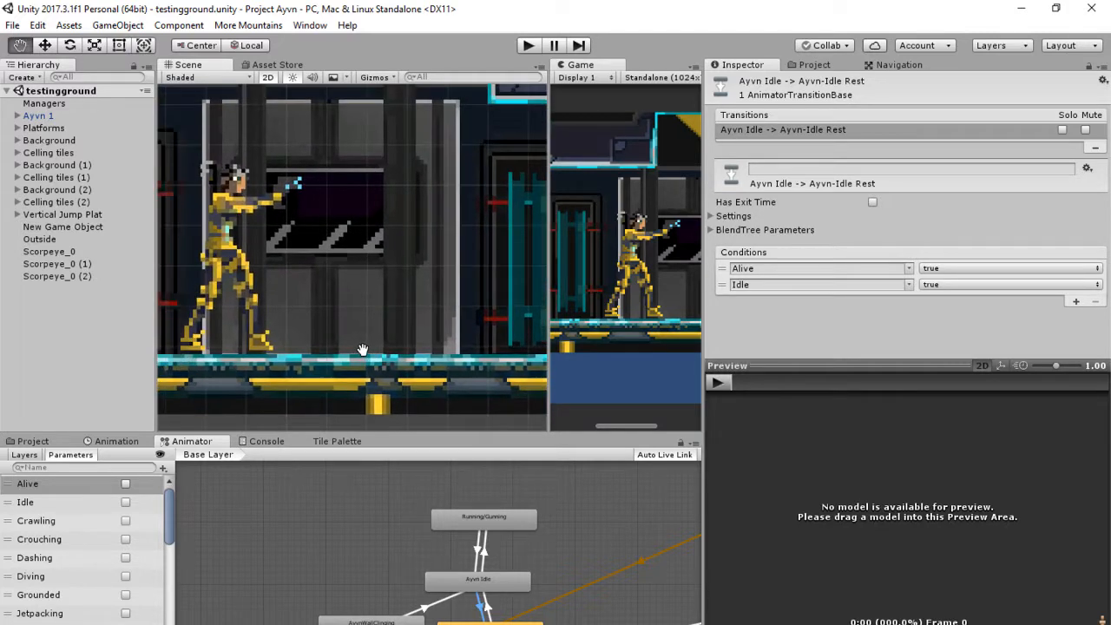
# Step: Examine the level's rooms, the end wall and the purple enemy in the Scene view, and return to Photoshop
pyautogui.scroll(-4, 363, 350)
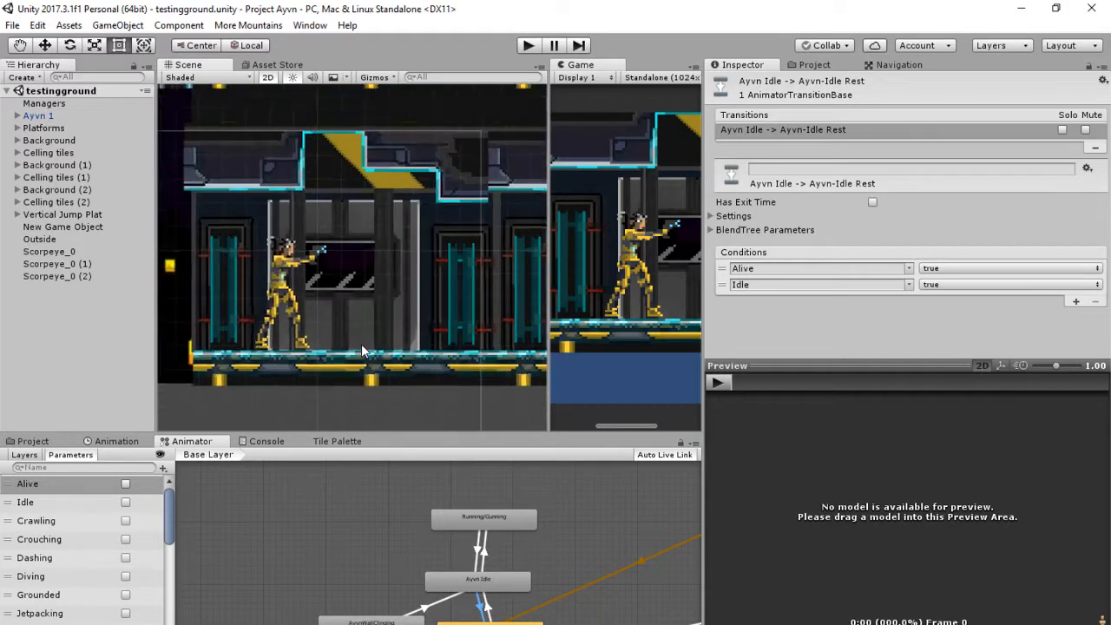
pyautogui.scroll(-1, 363, 350)
pyautogui.moveTo(420, 351); pyautogui.dragTo(284, 338)
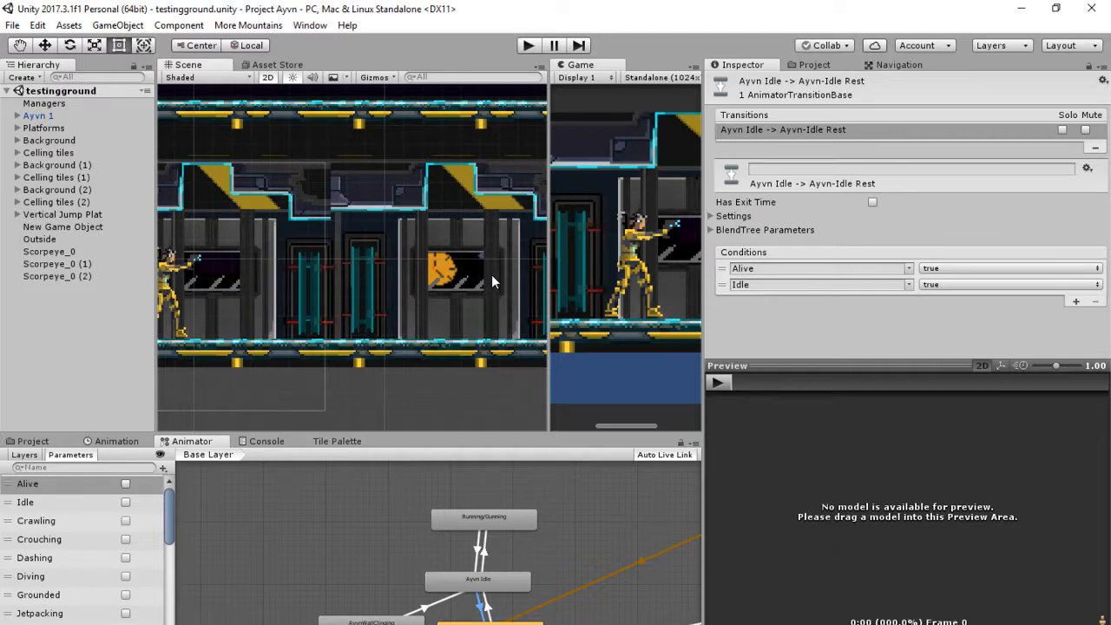
pyautogui.moveTo(506, 265); pyautogui.dragTo(216, 271)
pyautogui.moveTo(442, 277); pyautogui.dragTo(198, 301)
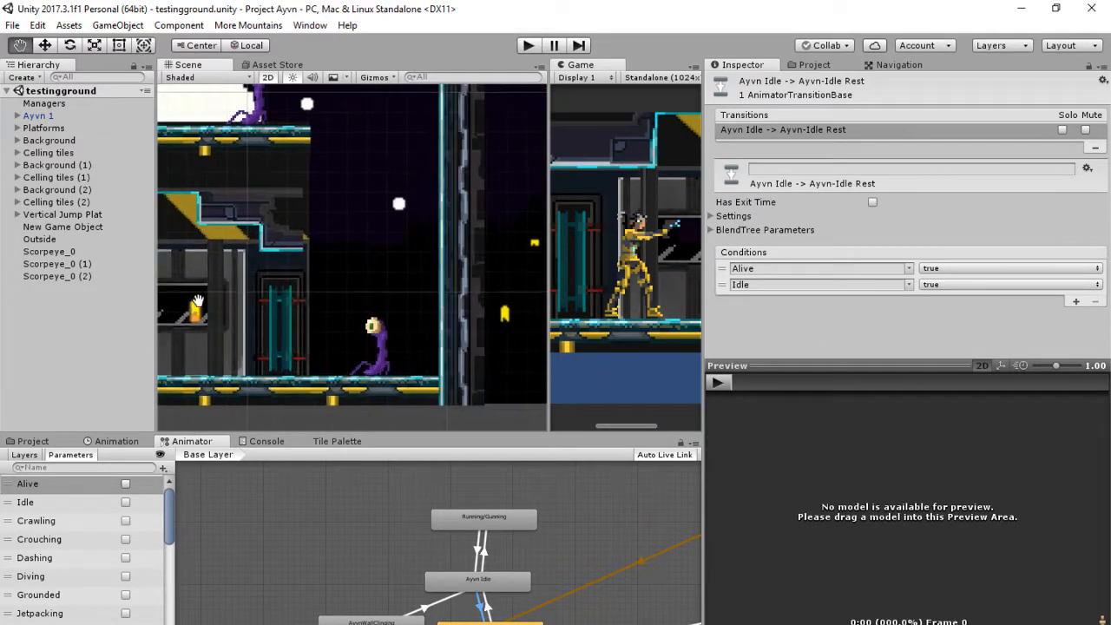
pyautogui.scroll(5, 405, 344)
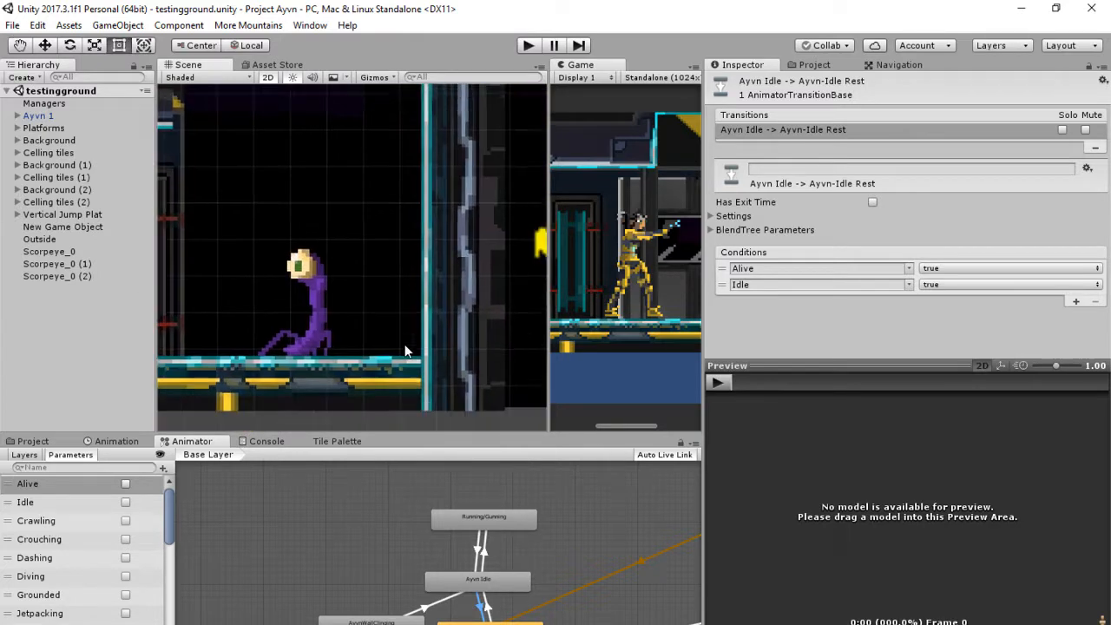
pyautogui.moveTo(373, 364); pyautogui.dragTo(339, 316)
pyautogui.moveTo(288, 259)
pyautogui.mouseDown()
pyautogui.moveTo(357, 261)
pyautogui.moveTo(397, 291)
pyautogui.moveTo(364, 327)
pyautogui.mouseUp()
pyautogui.scroll(-7, 358, 261)
pyautogui.scroll(-1, 364, 327)
pyautogui.moveTo(191, 223); pyautogui.dragTo(352, 260)
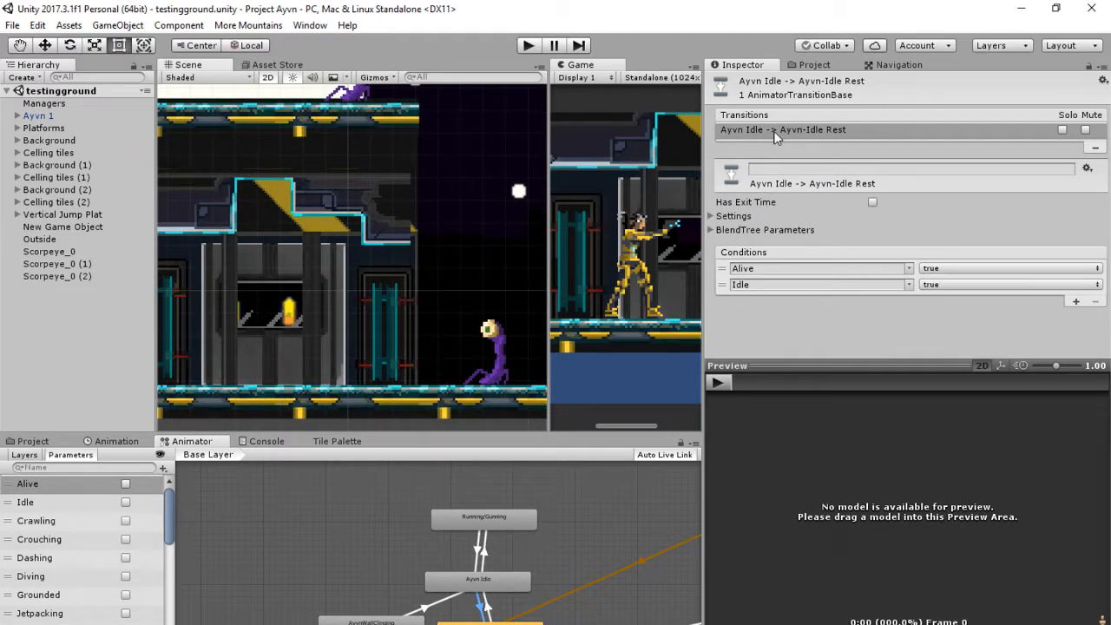
pyautogui.click(1023, 15)
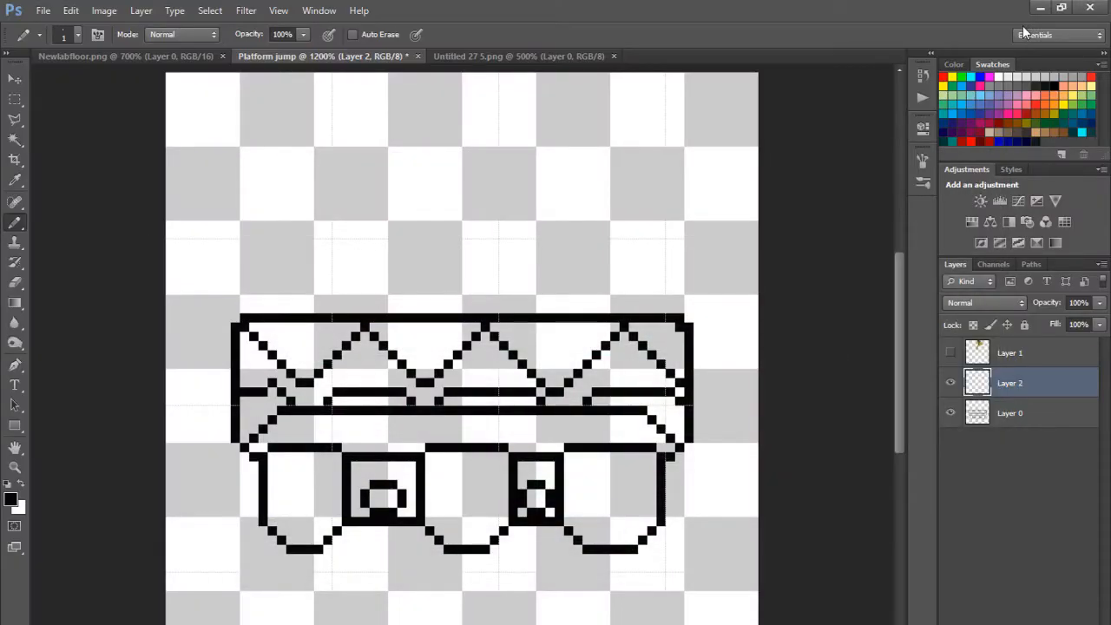
# Step: Rename Layer 2 as Color and Layer 0 as Outline
pyautogui.scroll(2, 613, 388)
pyautogui.scroll(-3, 613, 384)
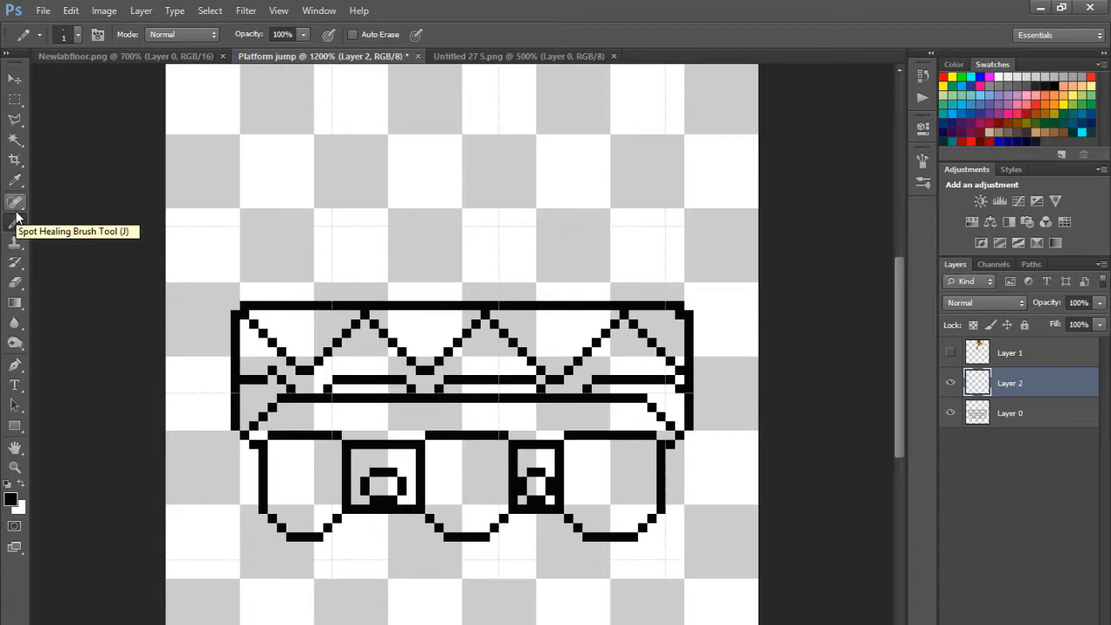
pyautogui.doubleClick(1013, 384)
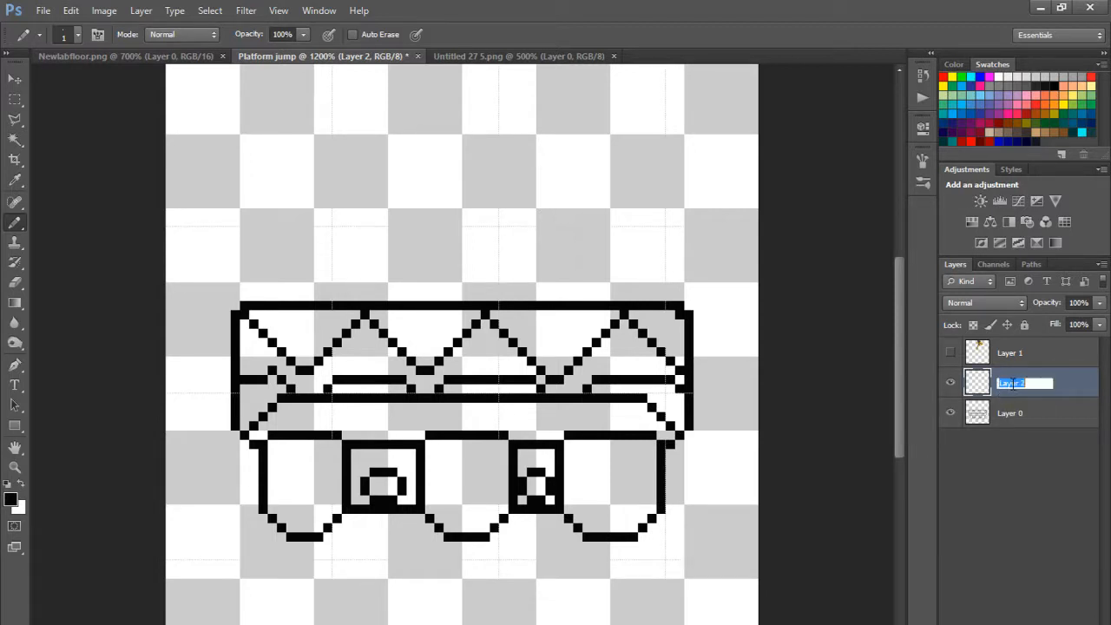
pyautogui.write('cover')
pyautogui.doubleClick(1018, 414)
pyautogui.press('BackSpace')
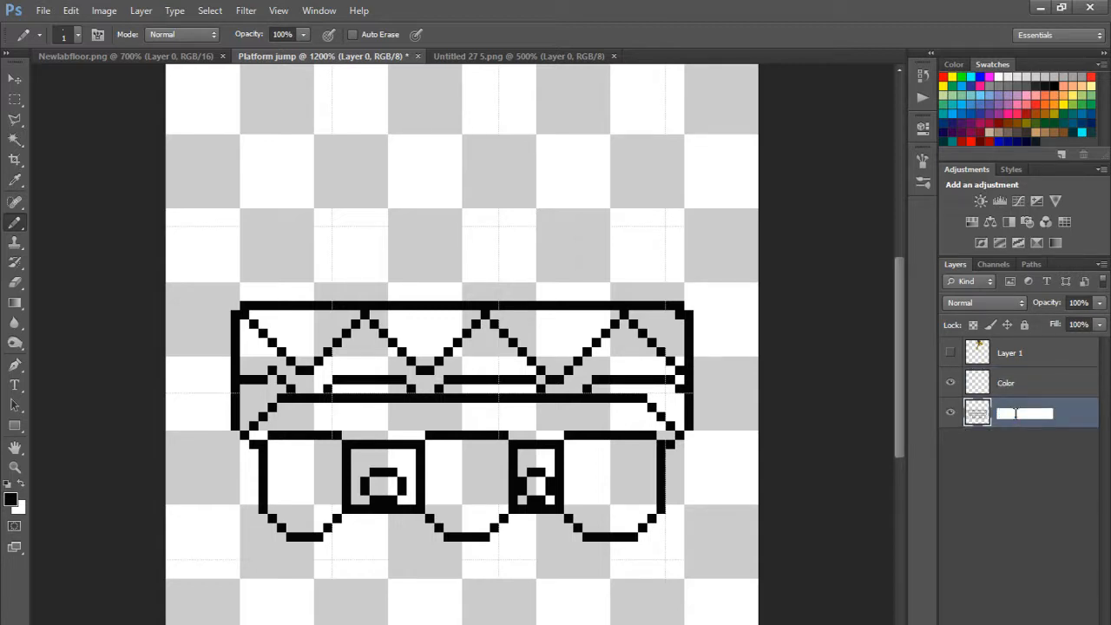
pyautogui.write('Outline')
pyautogui.press('Return')
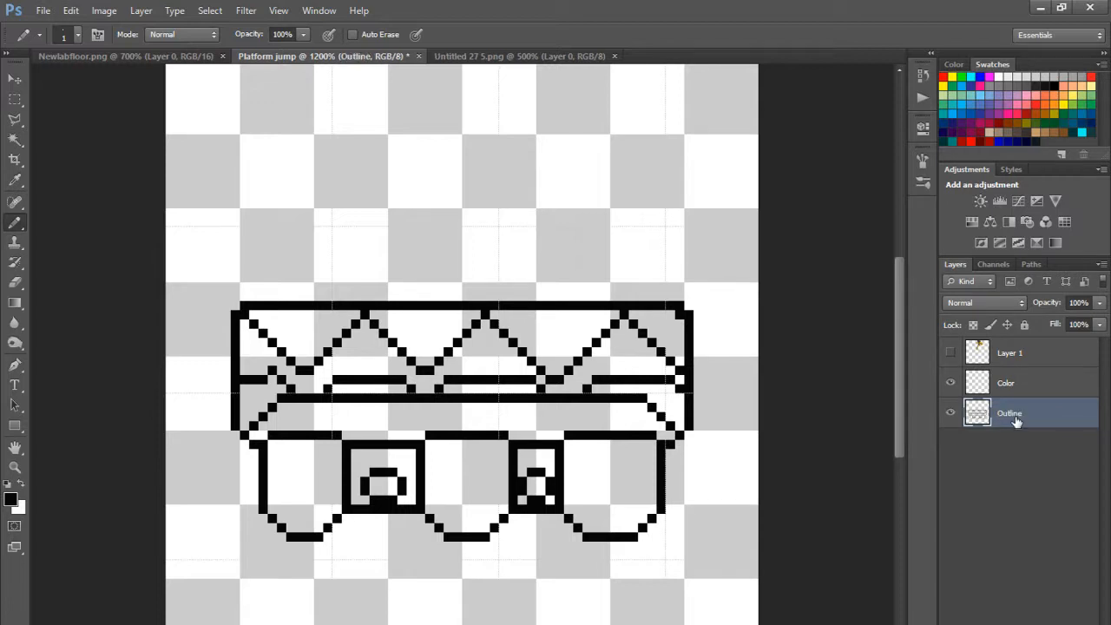
# Step: Switch to Newlabfloor.png and sample the bright cyan from the floor tile's top edge as the drawing colour
pyautogui.click(490, 57)
pyautogui.click(349, 57)
pyautogui.click(130, 56)
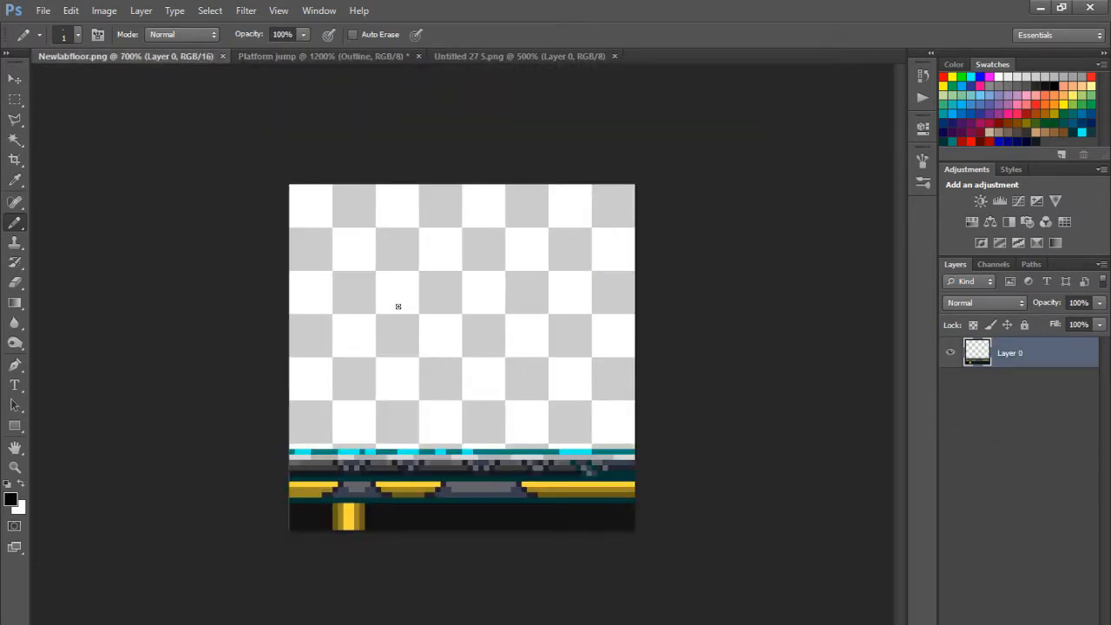
pyautogui.hotkey('ctrl', '+')
pyautogui.hotkey('ctrl', '+')
pyautogui.hotkey('ctrl', '+')
pyautogui.hotkey('ctrl', '+')
pyautogui.hotkey('ctrl', '+')
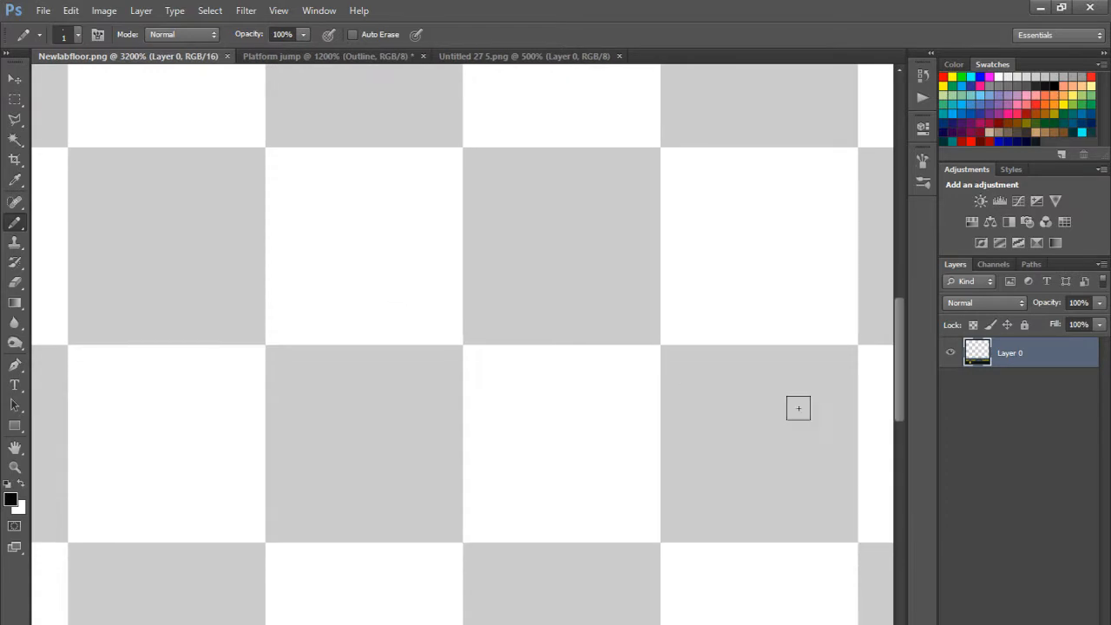
pyautogui.scroll(-5, 798, 408)
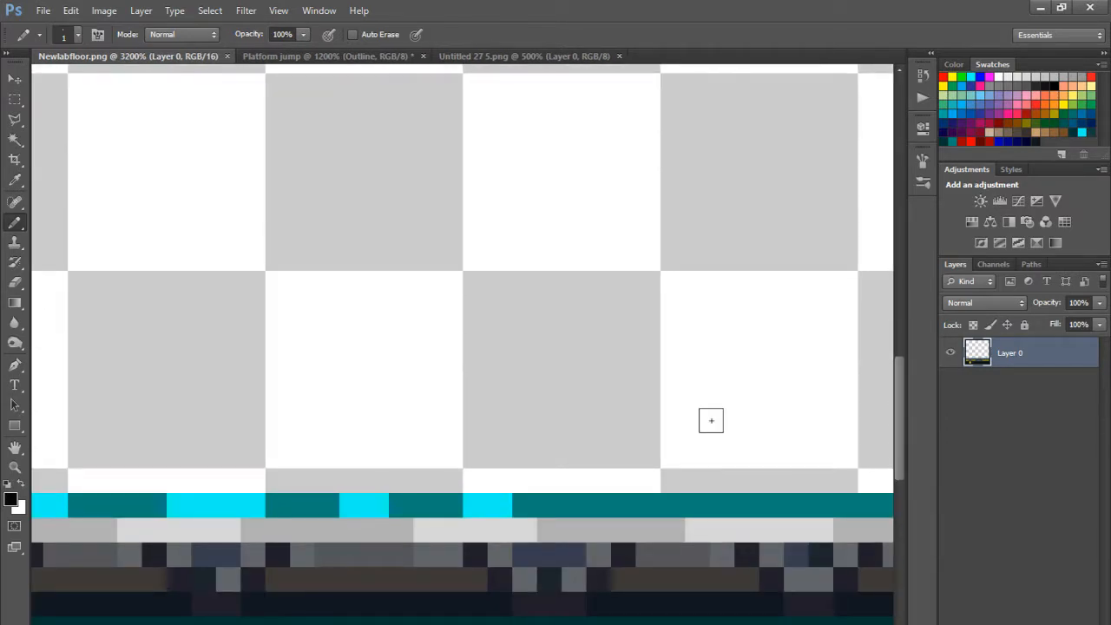
pyautogui.keyDown('alt'); pyautogui.click(497, 495); pyautogui.keyUp('alt')
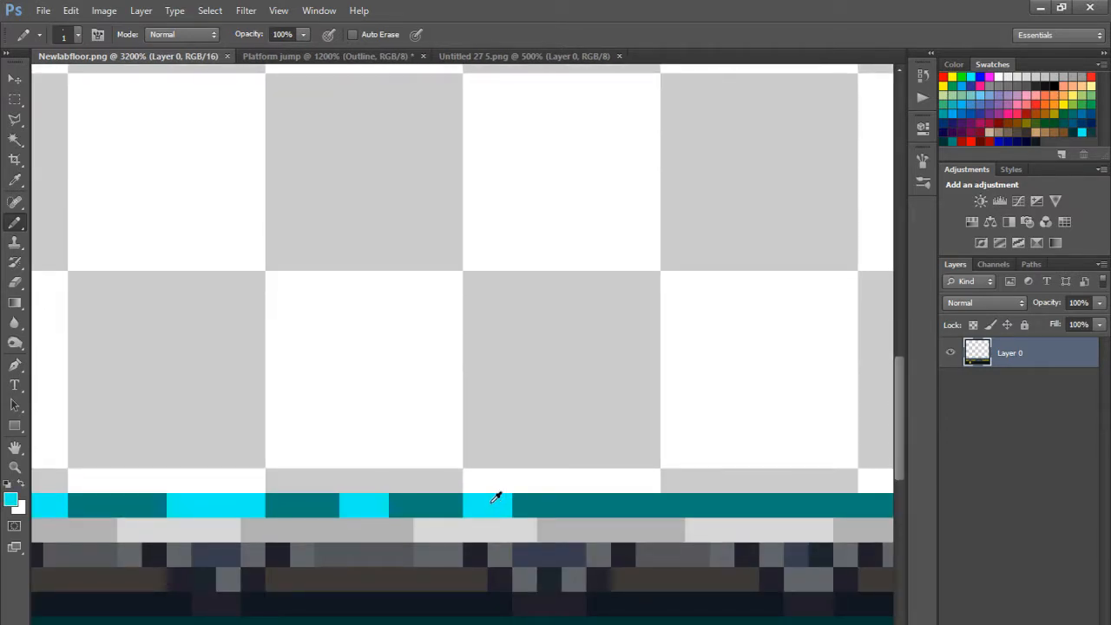
# Step: In Platform jump, recolour the platform's black top line and its upper corner pixels bright cyan on the Outline layer
pyautogui.click(367, 56)
pyautogui.moveTo(677, 307); pyautogui.dragTo(241, 304)
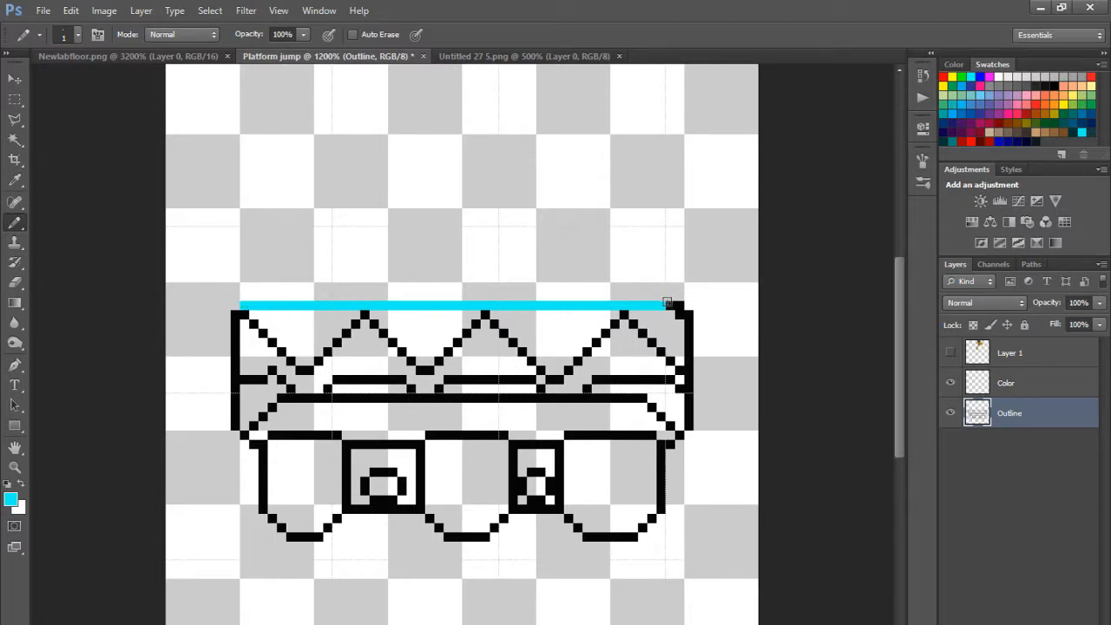
pyautogui.moveTo(668, 305); pyautogui.dragTo(679, 314)
pyautogui.click(244, 313)
pyautogui.click(236, 314)
pyautogui.click(689, 312)
# Step: Sample the light grey of the row beneath the cyan edge in Newlabfloor.png and return to Platform jump
pyautogui.click(126, 57)
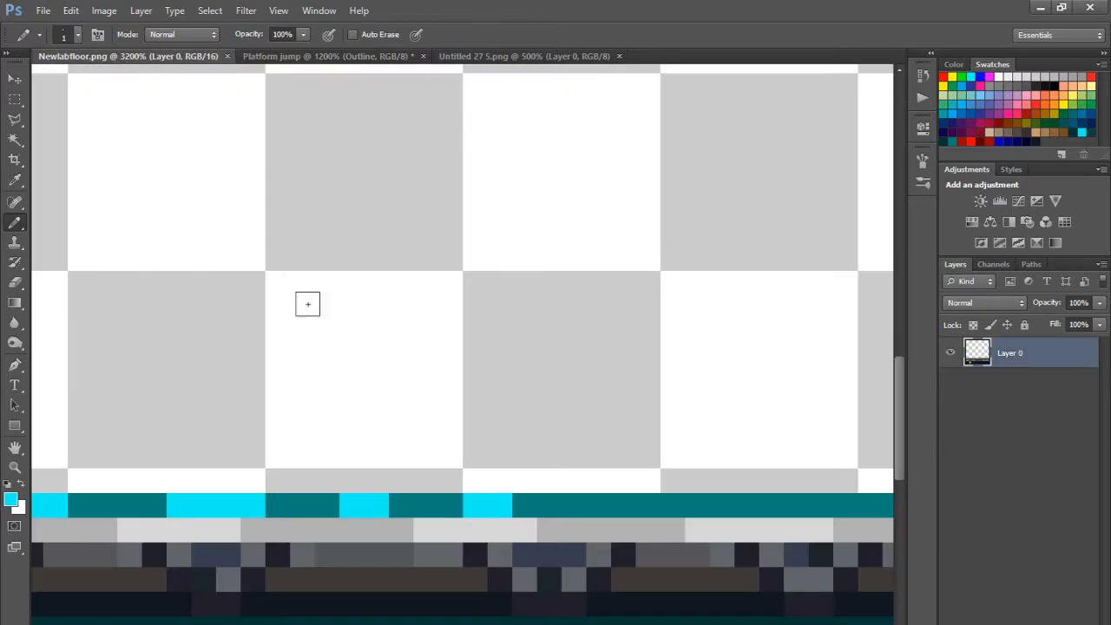
pyautogui.scroll(-2, 308, 304)
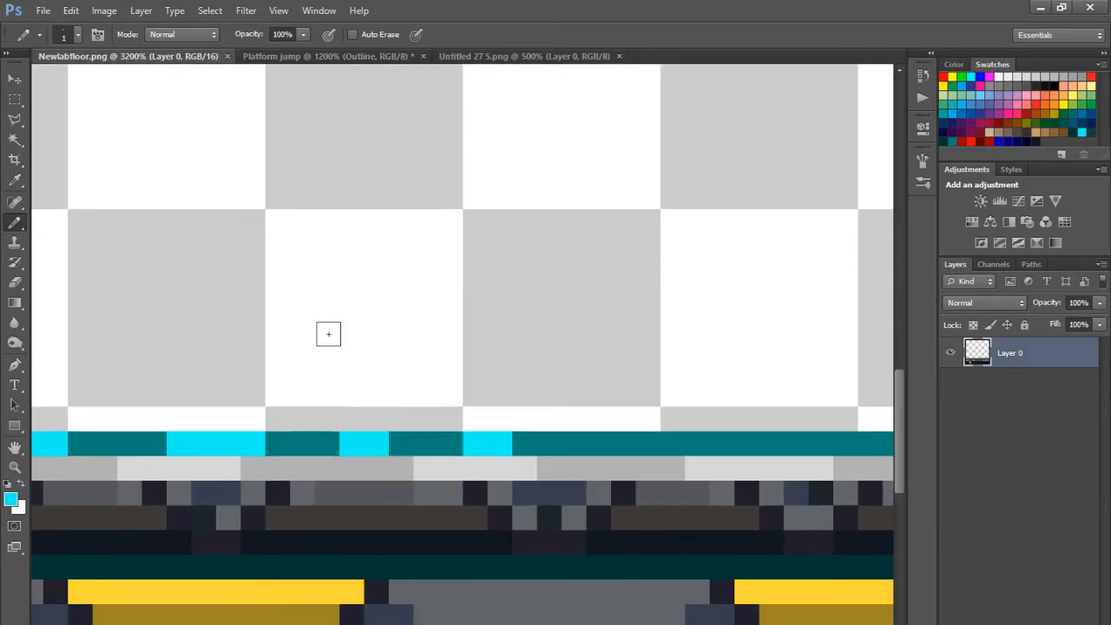
pyautogui.click(393, 459)
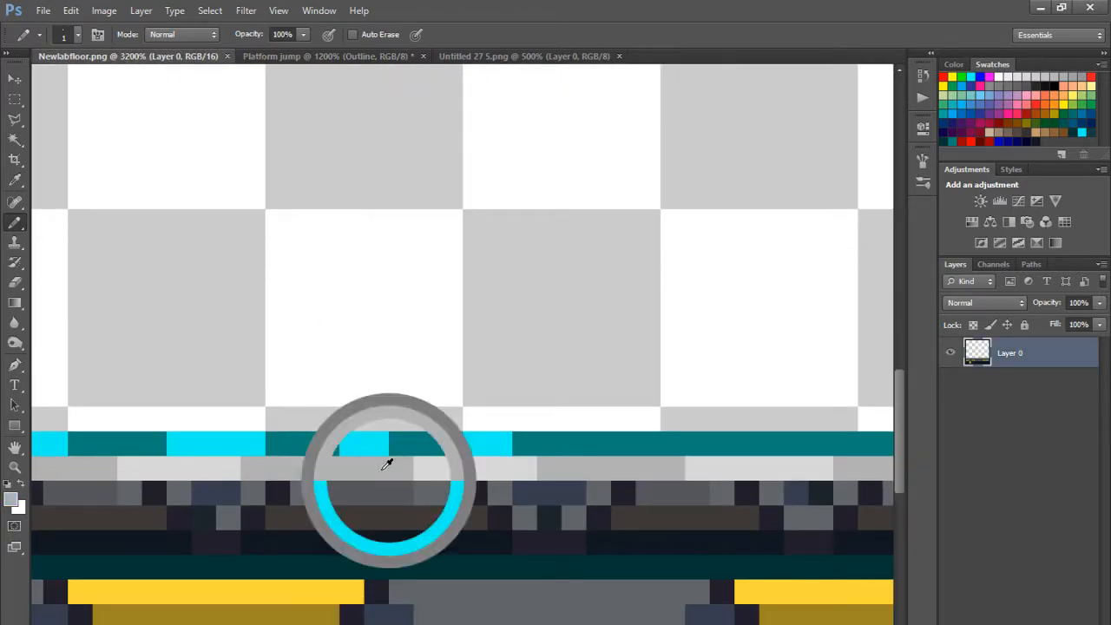
pyautogui.click(504, 56)
pyautogui.click(126, 55)
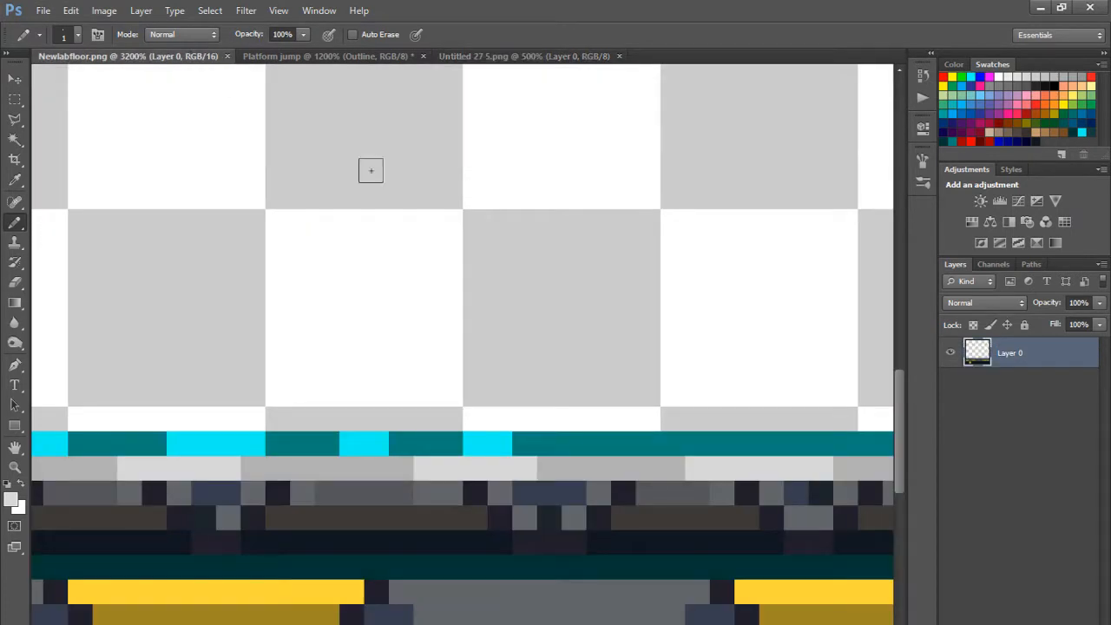
pyautogui.click(304, 55)
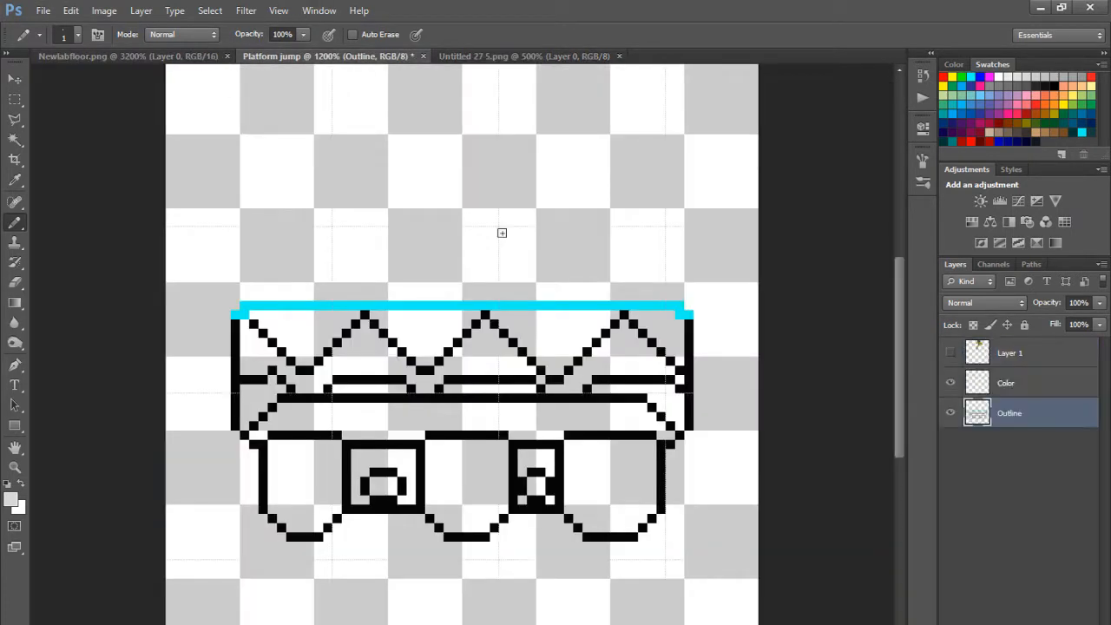
# Step: Paint a light grey pixel row directly beneath the cyan line, across the platform's full width including the corner pixels
pyautogui.moveTo(679, 324); pyautogui.dragTo(679, 332)
pyautogui.moveTo(637, 313)
pyautogui.mouseDown()
pyautogui.moveTo(474, 317)
pyautogui.moveTo(477, 331)
pyautogui.moveTo(475, 314)
pyautogui.moveTo(496, 312)
pyautogui.moveTo(238, 315)
pyautogui.mouseUp()
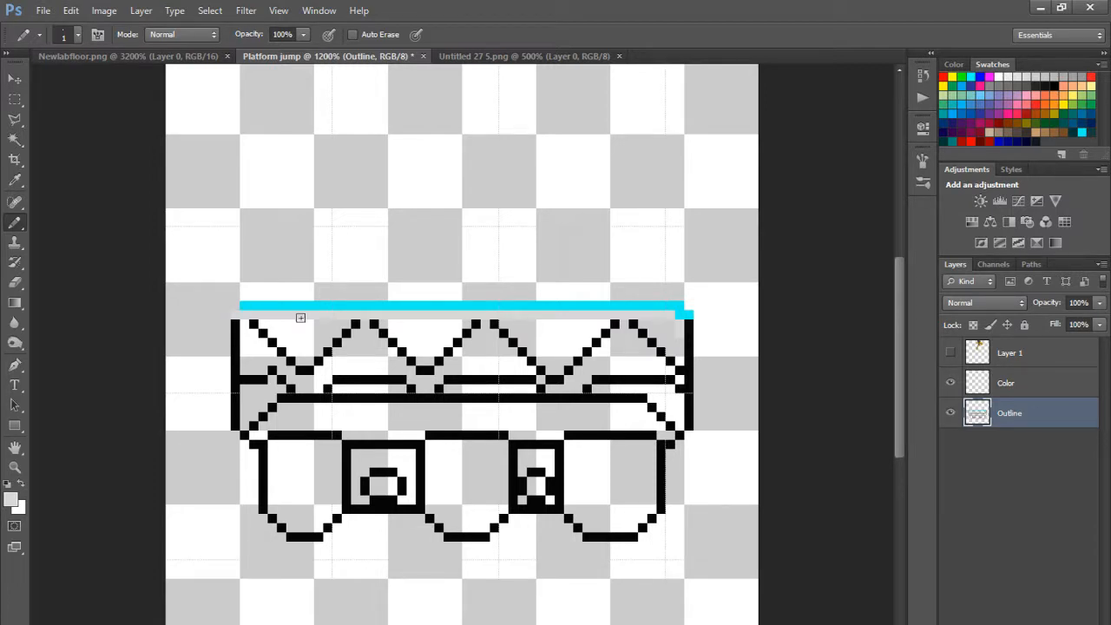
pyautogui.click(689, 313)
# Step: Sample the dark grey beneath the floor tile's light row in Newlabfloor.png and paint a short strip beside the platform's rightmost zigzag peak
pyautogui.click(496, 56)
pyautogui.click(334, 55)
pyautogui.click(173, 55)
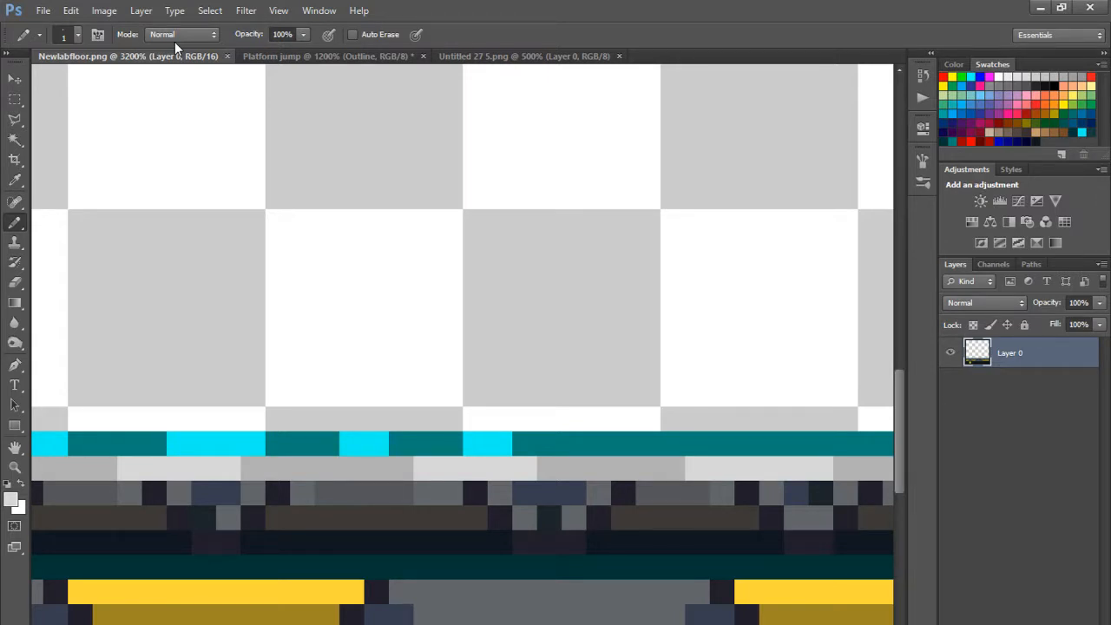
pyautogui.hotkey('ctrl', '-')
pyautogui.hotkey('ctrl', '-')
pyautogui.hotkey('ctrl', '-')
pyautogui.hotkey('ctrl', '+')
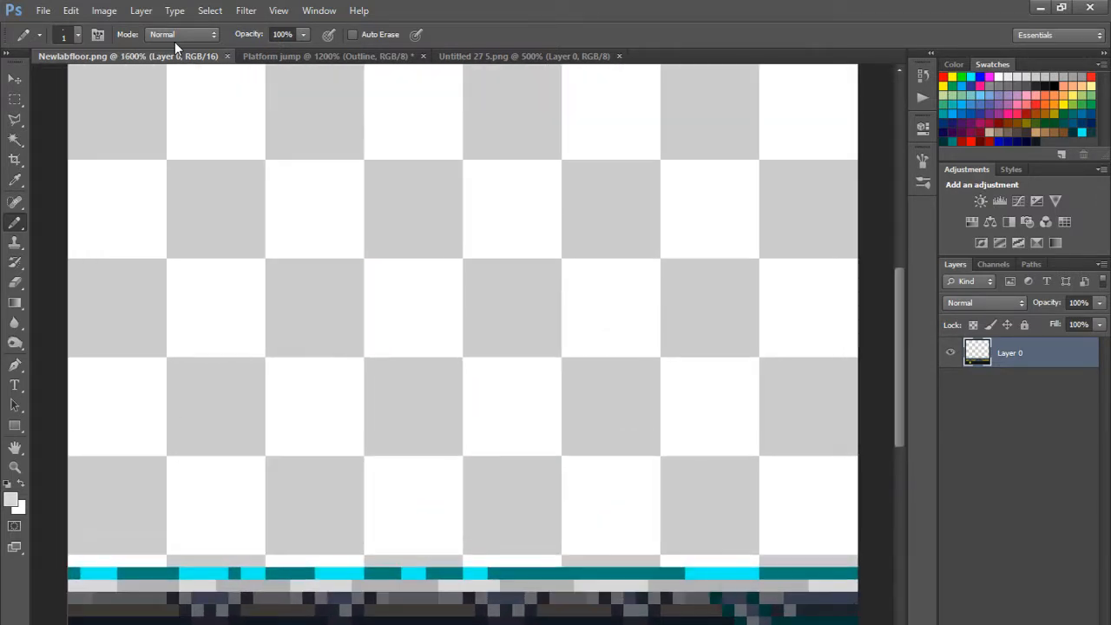
pyautogui.scroll(-3, 199, 134)
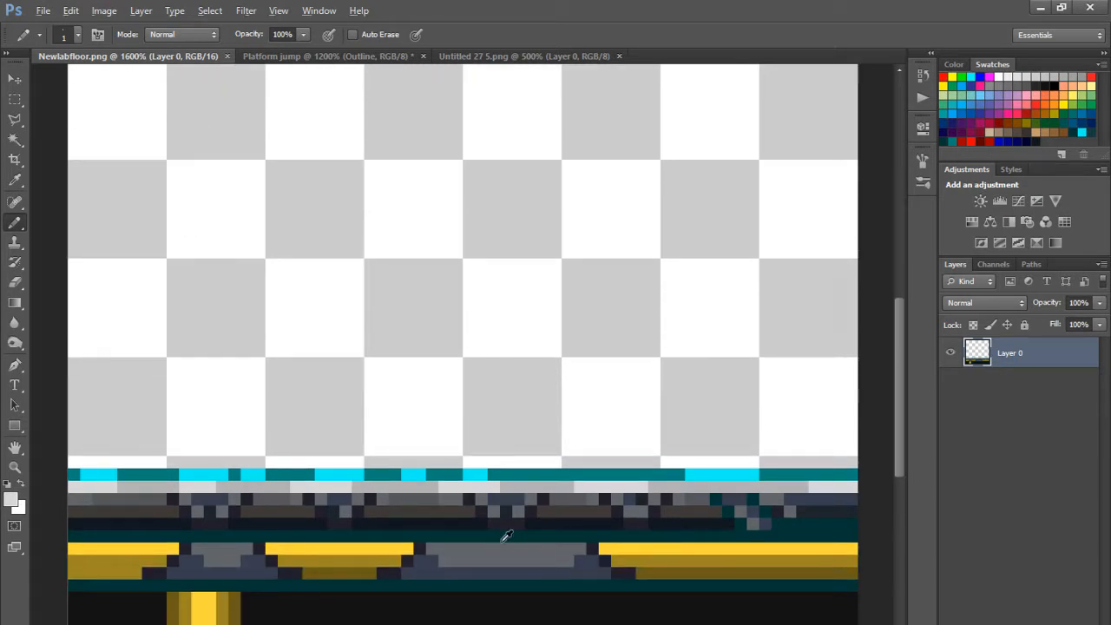
pyautogui.keyDown('alt'); pyautogui.click(422, 496); pyautogui.keyUp('alt')
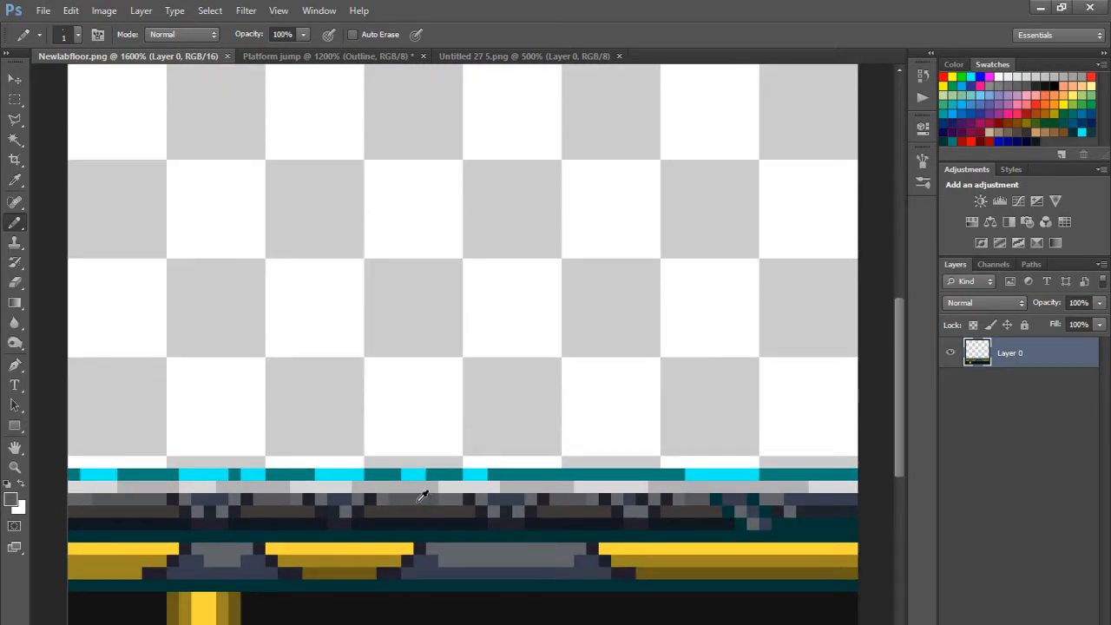
pyautogui.click(537, 57)
pyautogui.click(335, 58)
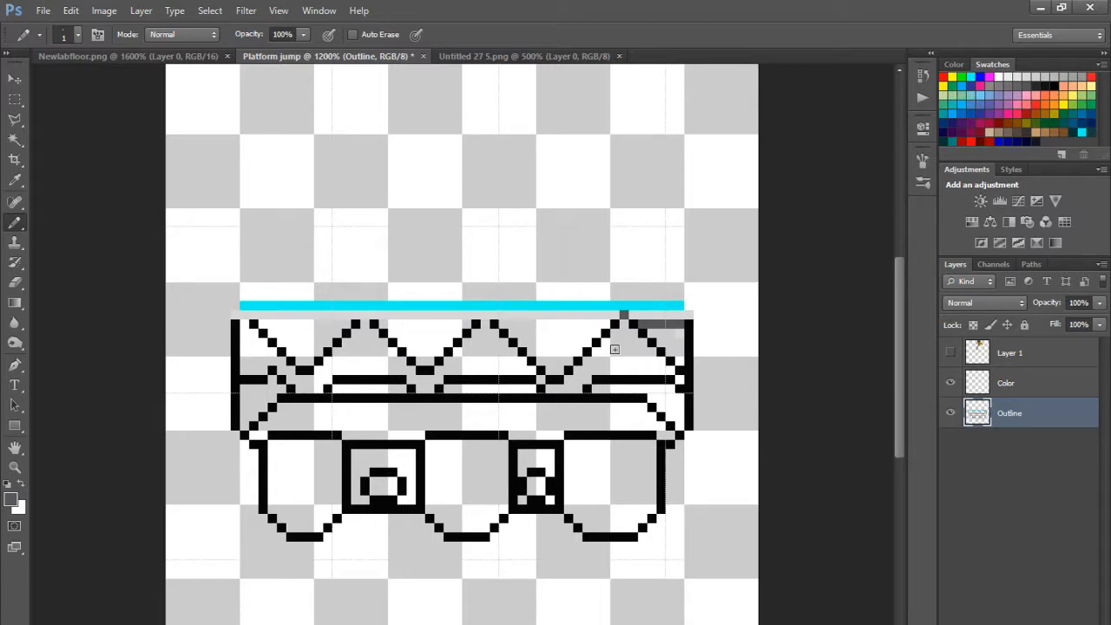
# Step: Sample the near-black purple from the floor tile's dark pixels in Newlabfloor.png and return to Platform jump
pyautogui.click(513, 55)
pyautogui.click(184, 61)
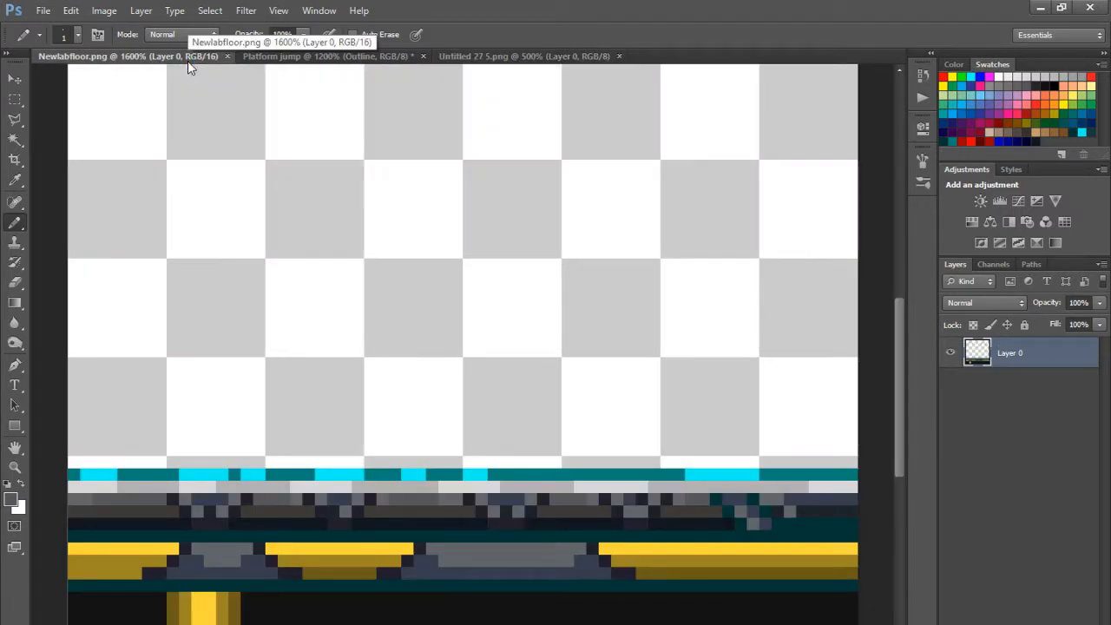
pyautogui.keyDown('alt'); pyautogui.click(539, 493); pyautogui.keyUp('alt')
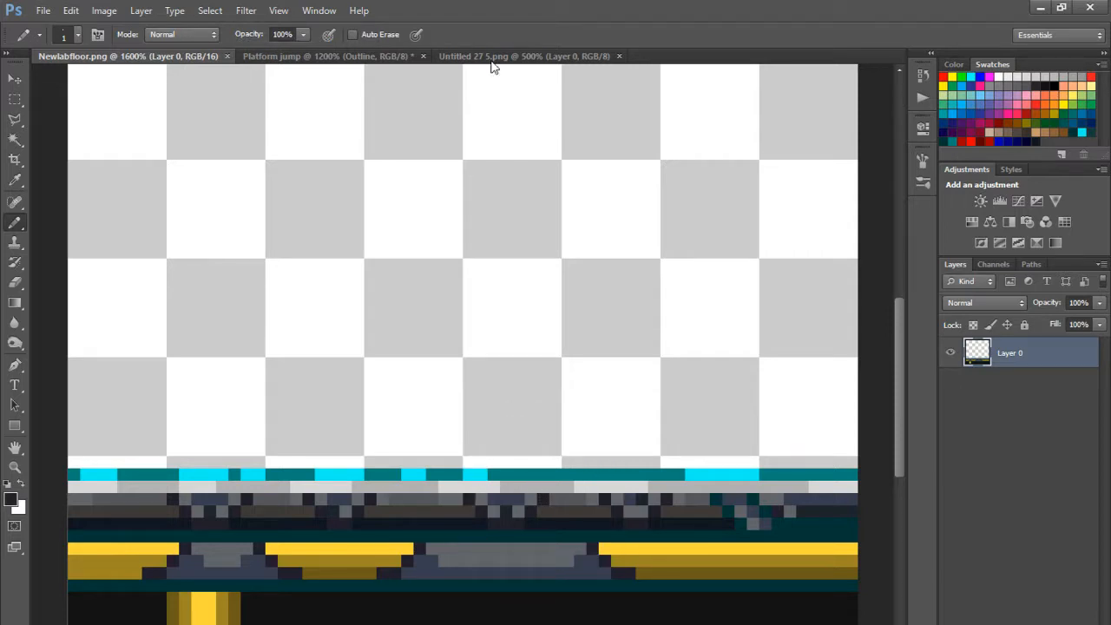
pyautogui.click(502, 54)
pyautogui.click(341, 55)
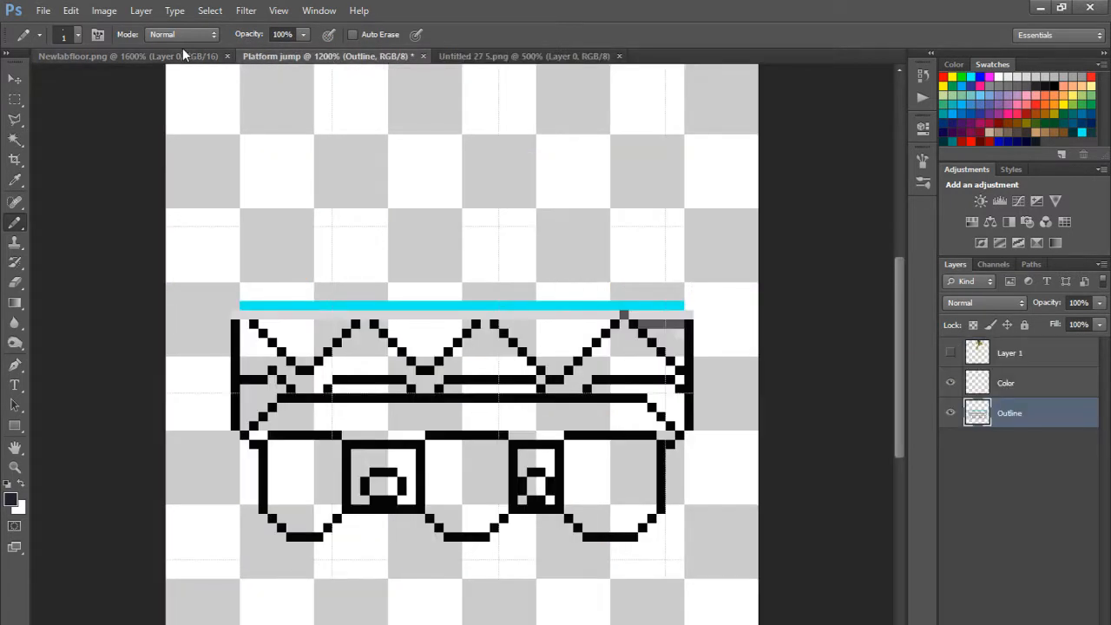
pyautogui.click(182, 54)
pyautogui.click(287, 56)
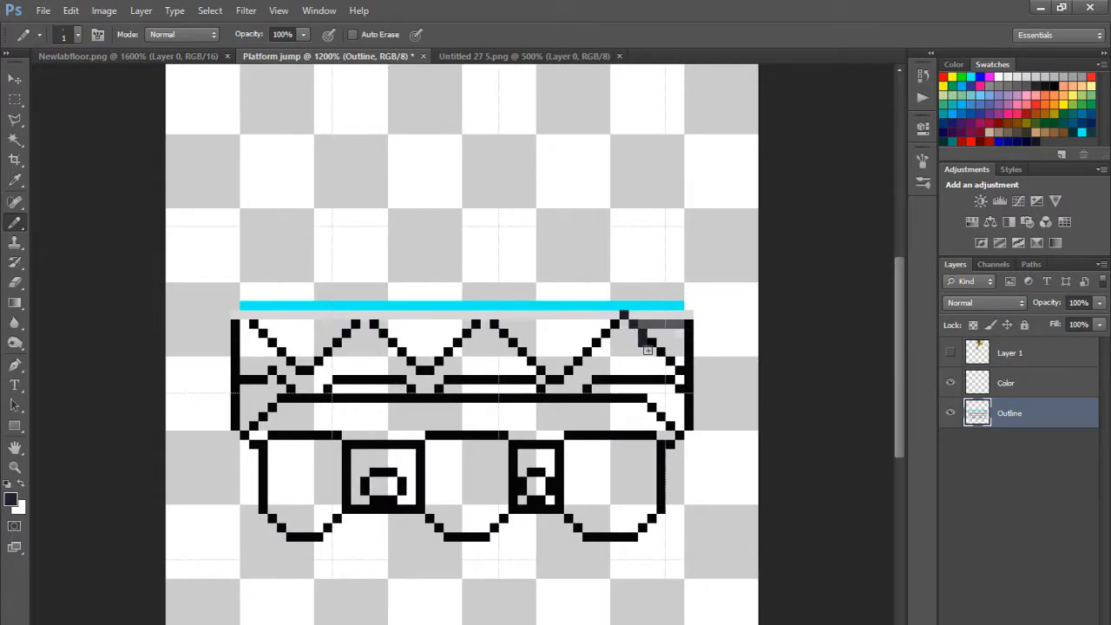
# Step: Undo the misplaced dark stroke and recolour the diagonal descending right from the rightmost zigzag peak near-black purple
pyautogui.press('z')
pyautogui.click(642, 335)
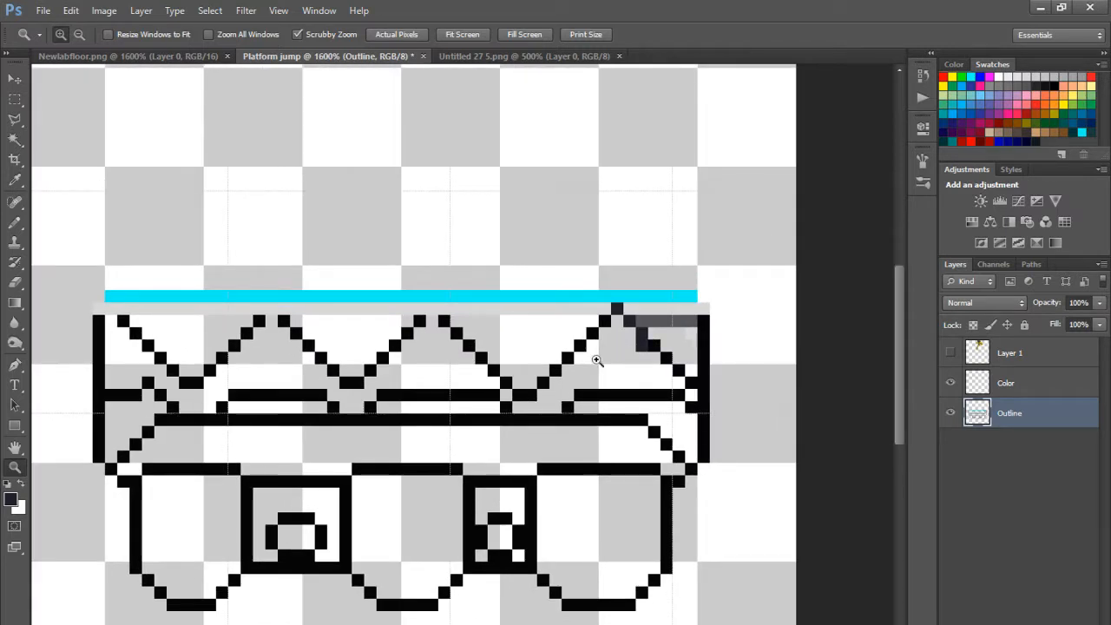
pyautogui.click(15, 223)
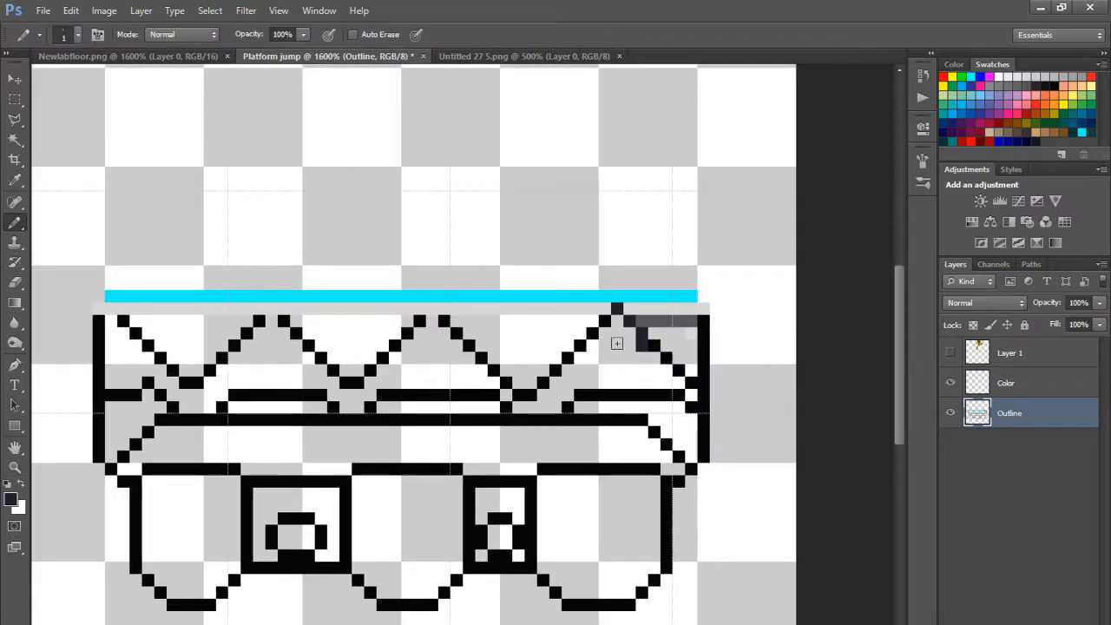
pyautogui.hotkey('ctrl', 'z')
pyautogui.click(645, 333)
pyautogui.click(656, 345)
pyautogui.click(667, 360)
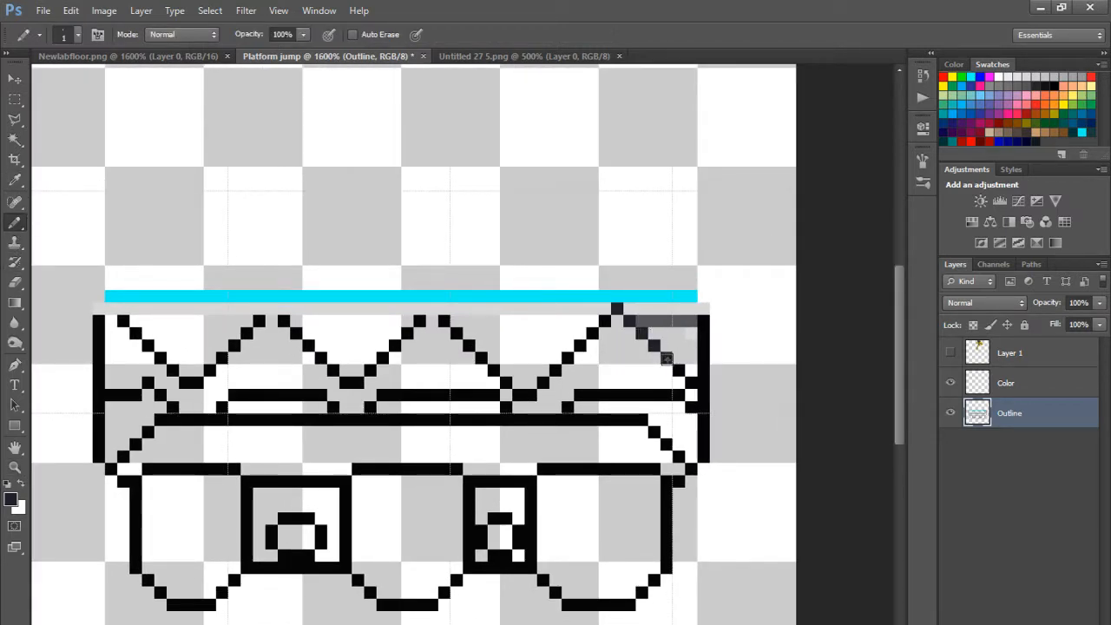
pyautogui.click(678, 370)
pyautogui.click(690, 382)
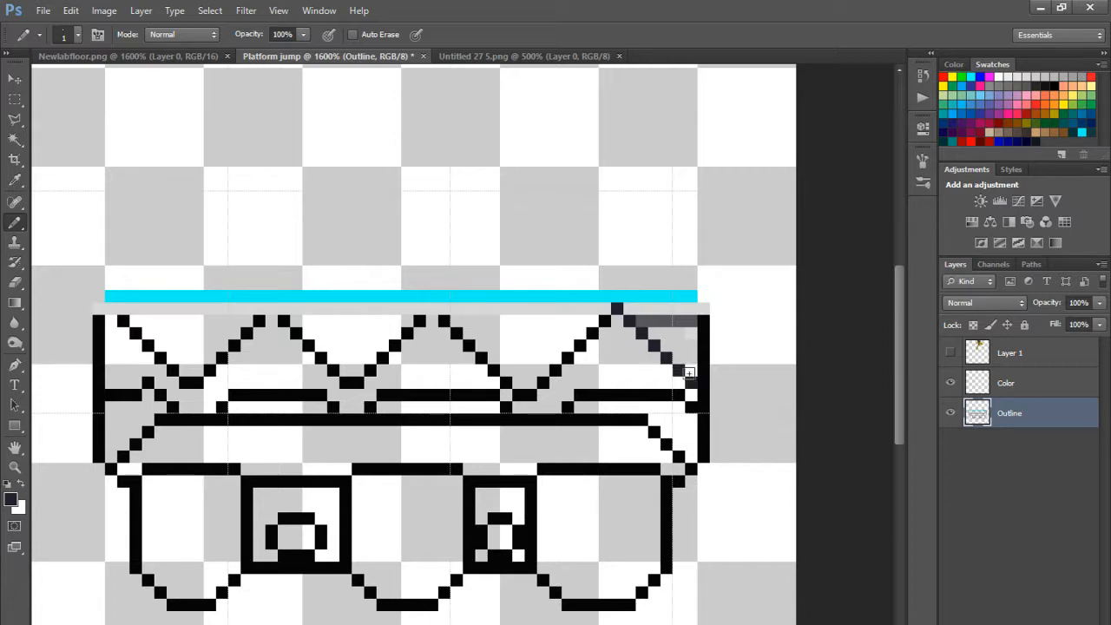
# Step: Recolour the diagonal descending left from the rightmost peak and the valley below it near-black purple
pyautogui.click(606, 321)
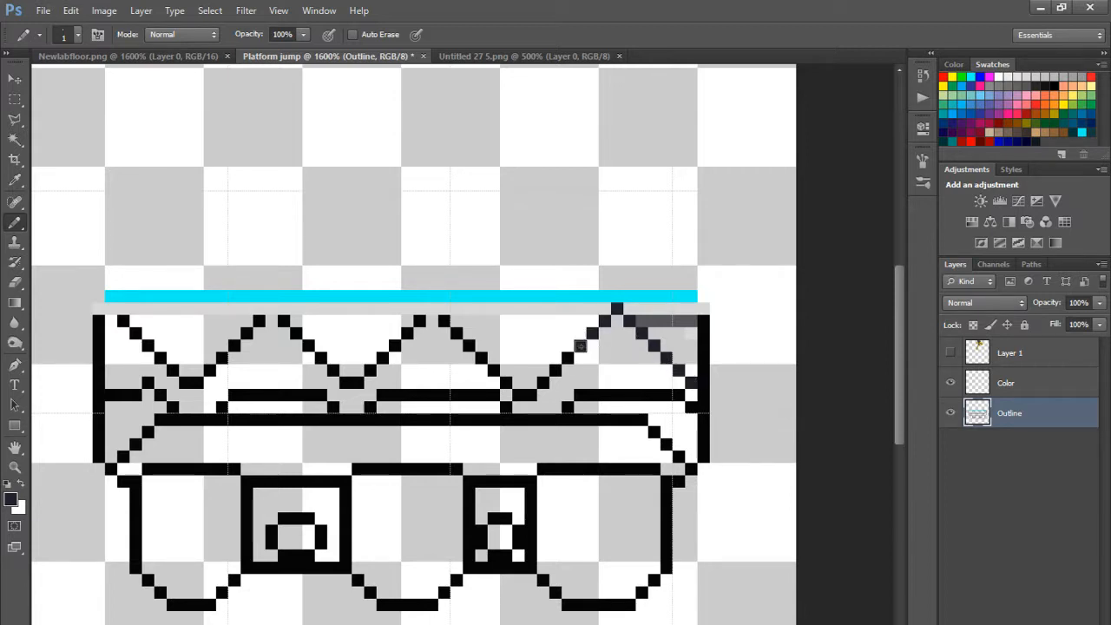
pyautogui.click(569, 358)
pyautogui.click(556, 370)
pyautogui.click(545, 382)
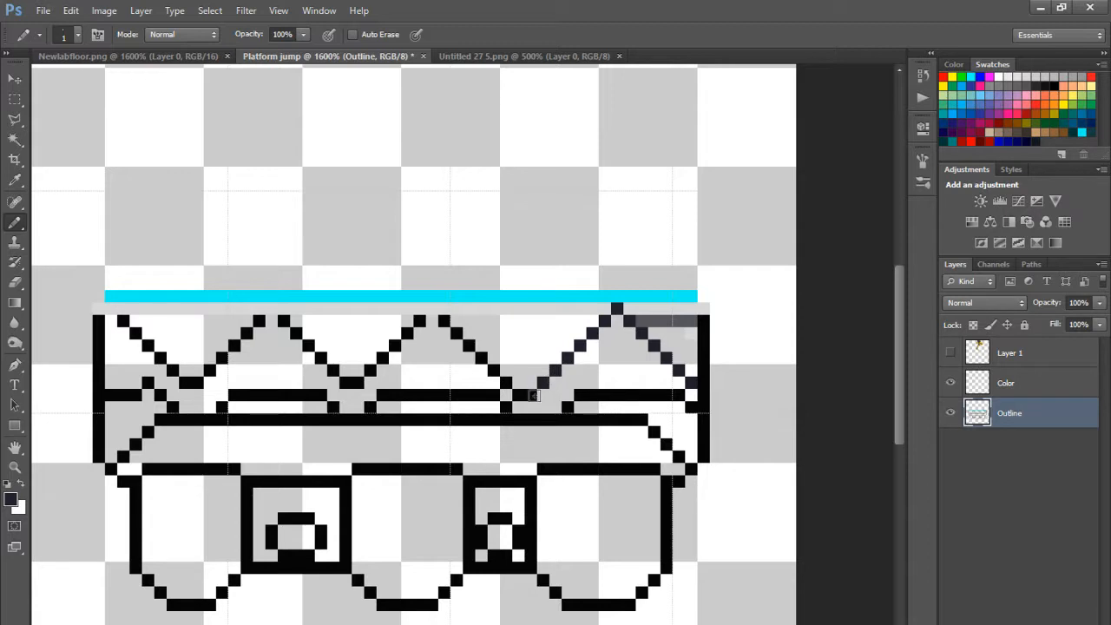
pyautogui.click(532, 396)
pyautogui.click(518, 395)
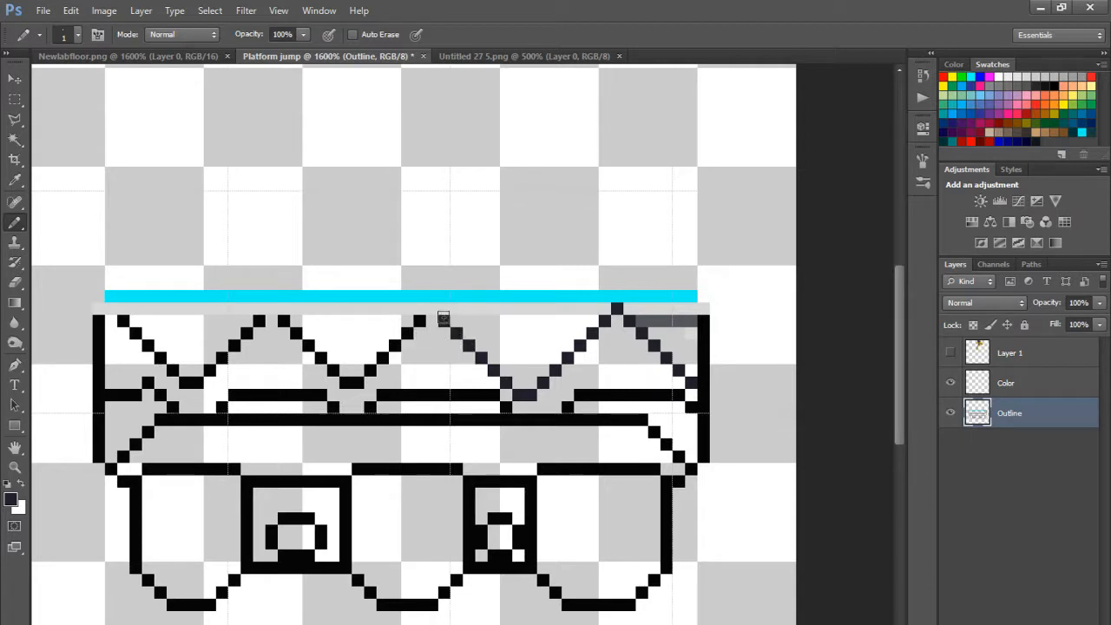
# Step: Recolour the remaining zigzag peaks, diagonals and valleys to the platform's left end near-black purple
pyautogui.click(432, 308)
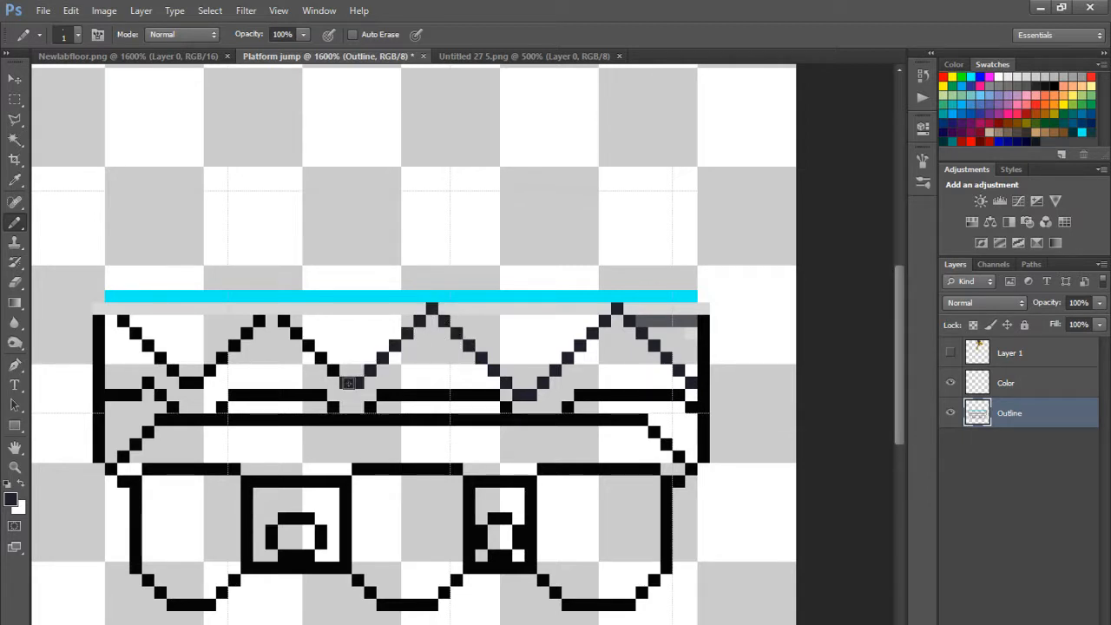
pyautogui.click(351, 383)
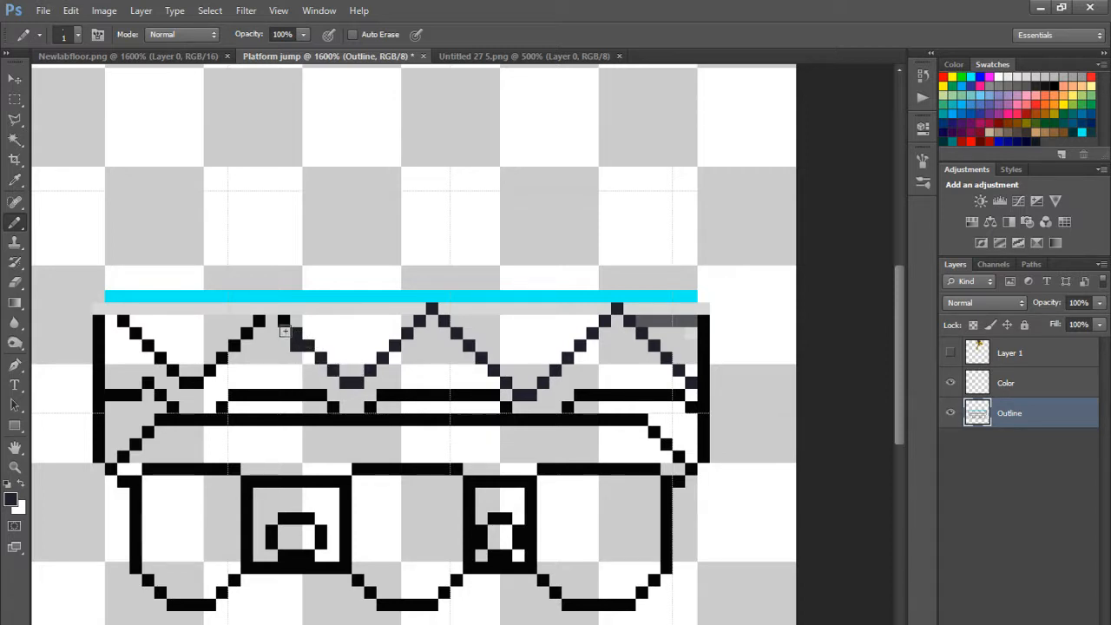
pyautogui.click(270, 309)
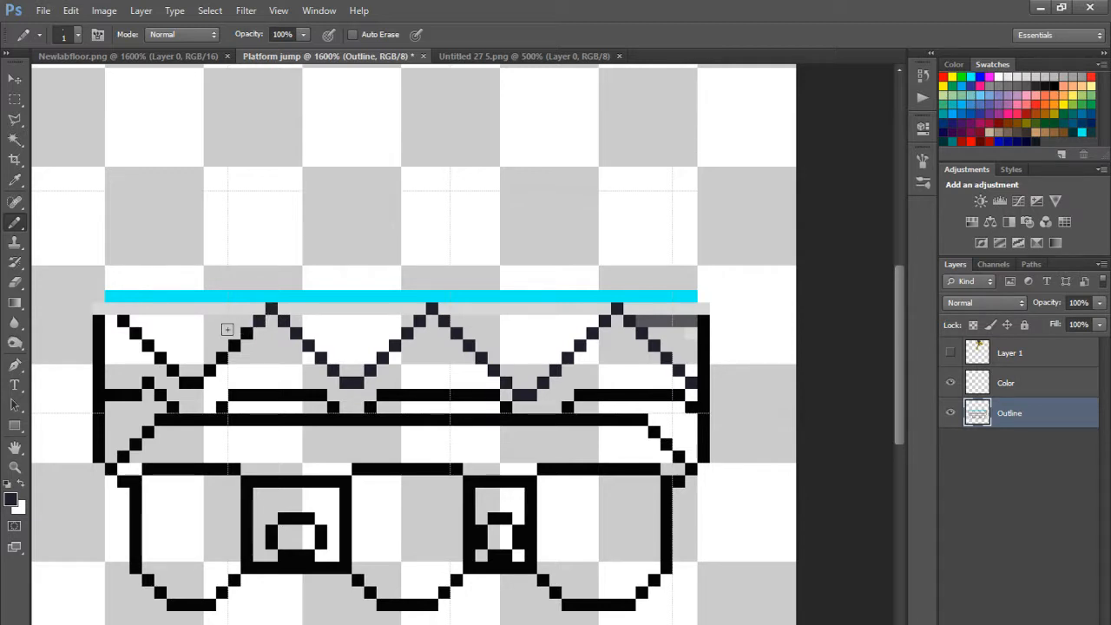
pyautogui.hscroll(-5, 464, 344)
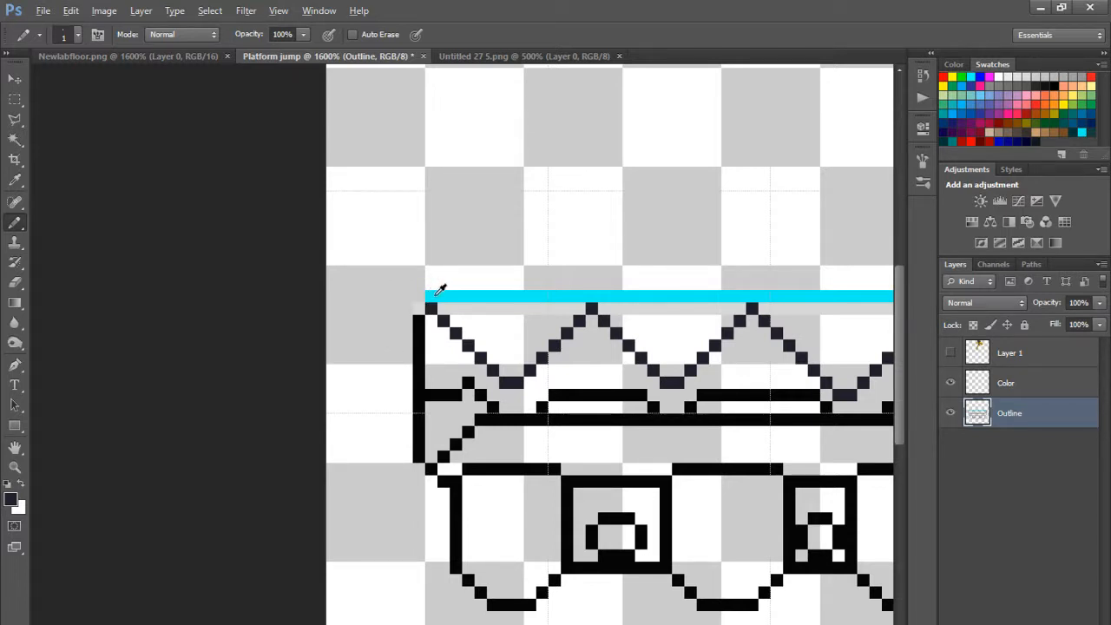
# Step: Paint the end pixels of the light grey row bright cyan at both upper corners of the platform
pyautogui.hscroll(5, 528, 518)
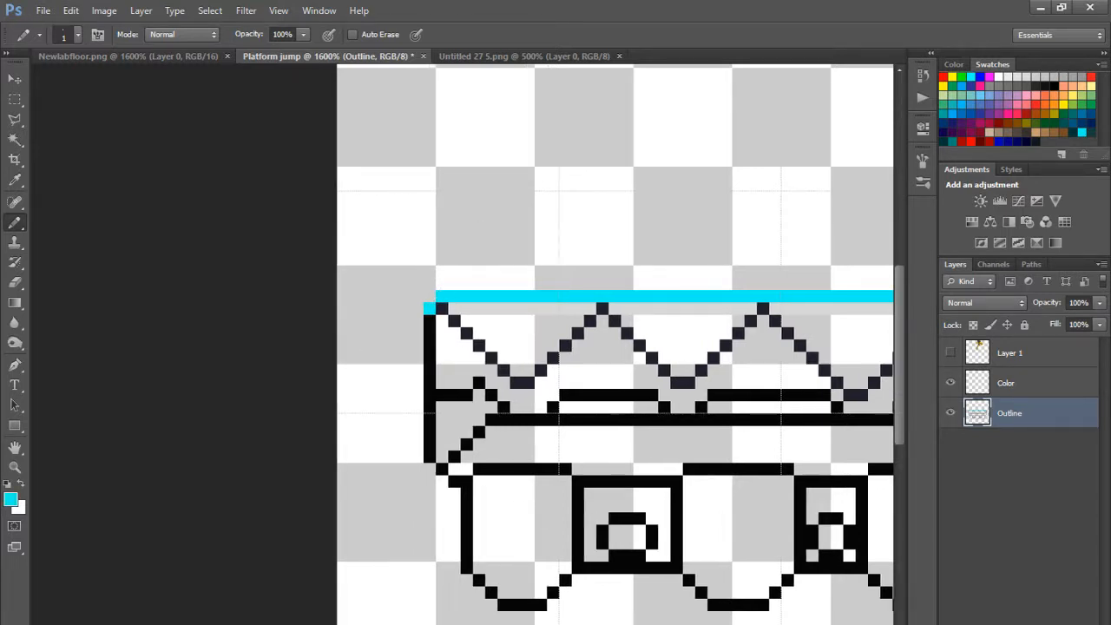
pyautogui.hscroll(1, 674, 316)
pyautogui.click(705, 310)
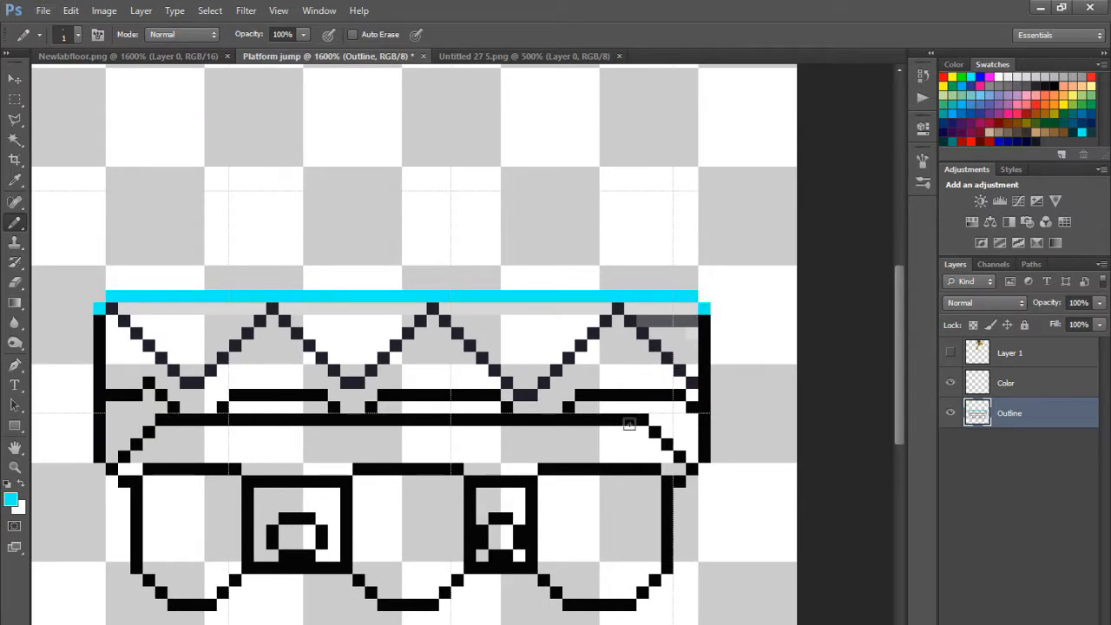
# Step: Sample the dark grey strip and fill the downward-pointing triangles between the zigzag peaks and the partial triangle at the right end
pyautogui.keyDown('alt'); pyautogui.click(680, 319); pyautogui.keyUp('alt')
pyautogui.moveTo(688, 330)
pyautogui.mouseDown()
pyautogui.moveTo(690, 370)
pyautogui.moveTo(679, 329)
pyautogui.moveTo(678, 341)
pyautogui.moveTo(663, 330)
pyautogui.moveTo(670, 347)
pyautogui.moveTo(657, 330)
pyautogui.moveTo(638, 349)
pyautogui.moveTo(593, 319)
pyautogui.moveTo(542, 344)
pyautogui.mouseUp()
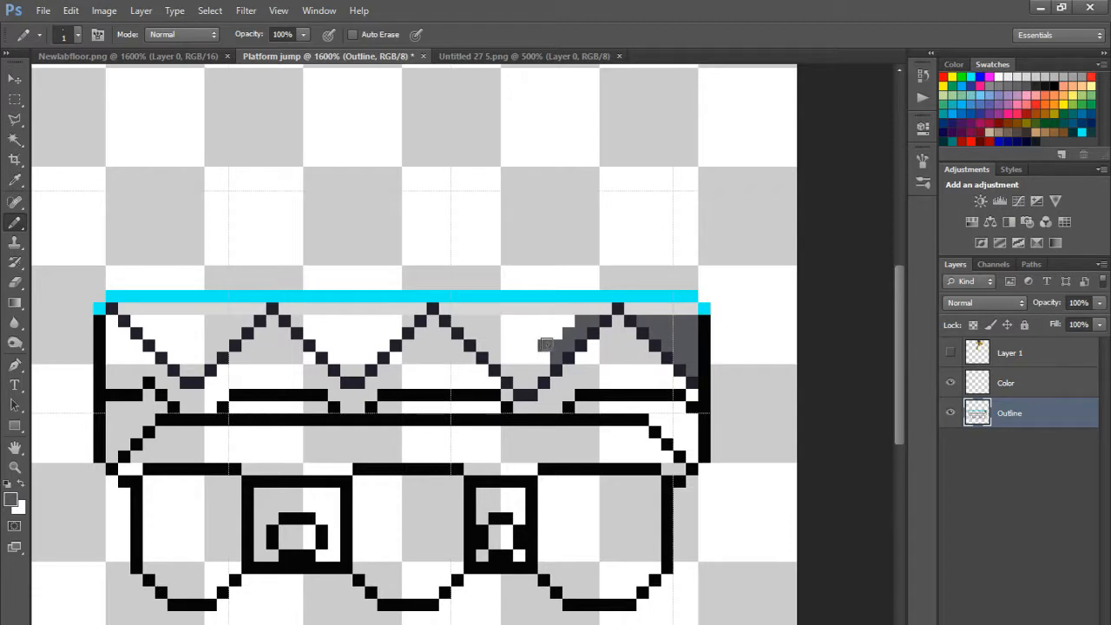
pyautogui.moveTo(545, 344)
pyautogui.mouseDown()
pyautogui.moveTo(521, 385)
pyautogui.moveTo(461, 321)
pyautogui.moveTo(569, 325)
pyautogui.moveTo(505, 357)
pyautogui.moveTo(499, 322)
pyautogui.moveTo(429, 331)
pyautogui.mouseUp()
pyautogui.moveTo(361, 327)
pyautogui.mouseDown()
pyautogui.moveTo(403, 321)
pyautogui.moveTo(347, 373)
pyautogui.moveTo(302, 323)
pyautogui.moveTo(369, 322)
pyautogui.moveTo(341, 338)
pyautogui.moveTo(359, 321)
pyautogui.moveTo(361, 350)
pyautogui.moveTo(355, 330)
pyautogui.moveTo(355, 340)
pyautogui.moveTo(376, 335)
pyautogui.moveTo(365, 355)
pyautogui.moveTo(409, 320)
pyautogui.moveTo(297, 323)
pyautogui.moveTo(355, 345)
pyautogui.moveTo(357, 367)
pyautogui.moveTo(320, 346)
pyautogui.mouseUp()
pyautogui.hotkey('ctrl', 'z')
pyautogui.moveTo(196, 346)
pyautogui.mouseDown()
pyautogui.moveTo(242, 319)
pyautogui.moveTo(197, 370)
pyautogui.moveTo(139, 323)
pyautogui.moveTo(193, 323)
pyautogui.moveTo(200, 347)
pyautogui.moveTo(171, 355)
pyautogui.mouseUp()
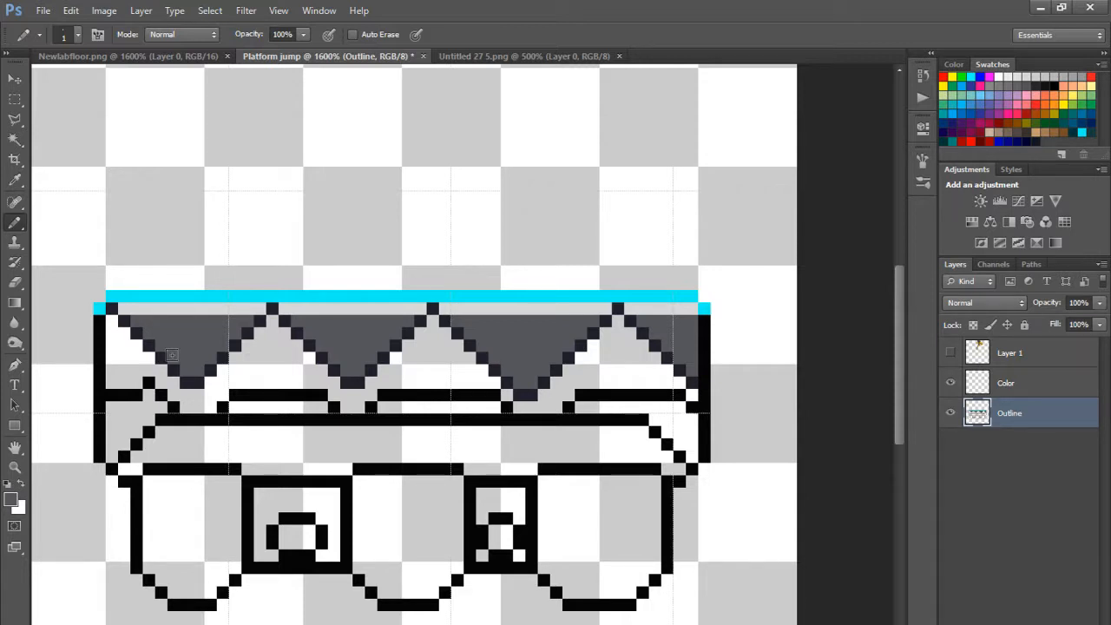
# Step: Sample the dark brown-grey from the floor tile and fill the upward-pointing triangles beneath the zigzag across the platform
pyautogui.click(128, 56)
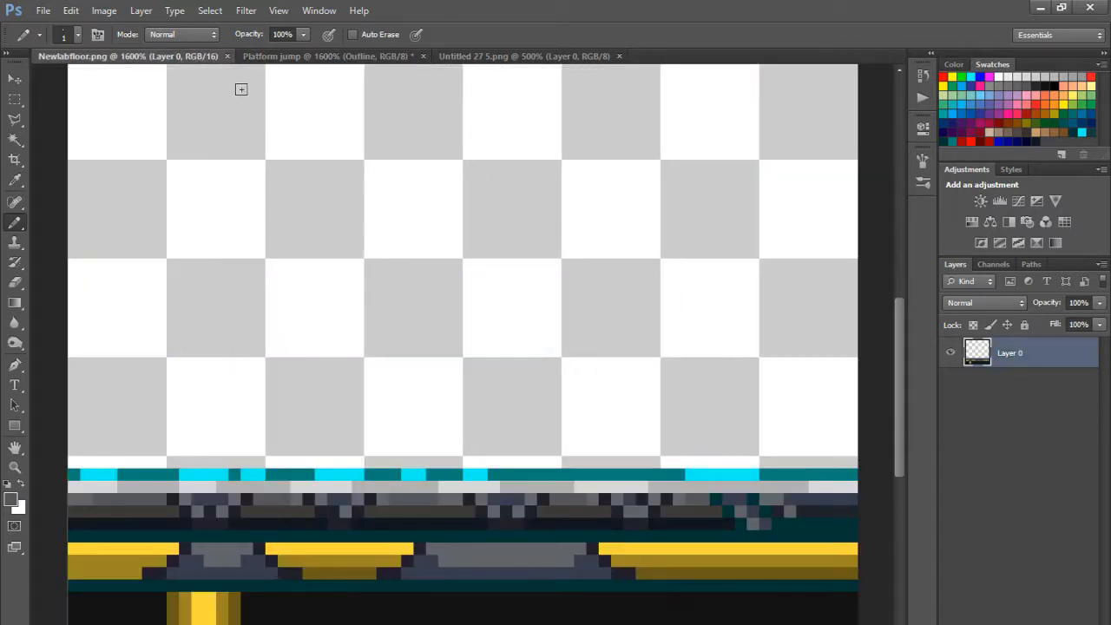
pyautogui.keyDown('alt'); pyautogui.click(392, 506); pyautogui.keyUp('alt')
pyautogui.click(363, 56)
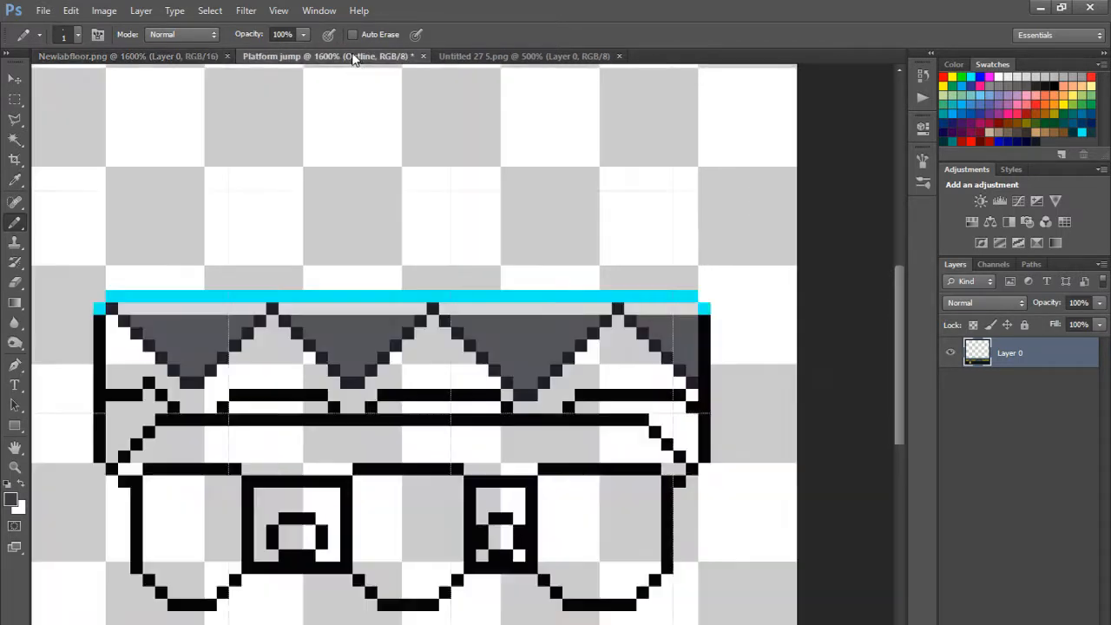
pyautogui.moveTo(627, 369)
pyautogui.mouseDown()
pyautogui.moveTo(668, 378)
pyautogui.moveTo(690, 395)
pyautogui.moveTo(619, 320)
pyautogui.moveTo(612, 343)
pyautogui.moveTo(613, 333)
pyautogui.moveTo(556, 382)
pyautogui.moveTo(555, 403)
pyautogui.moveTo(520, 406)
pyautogui.moveTo(629, 356)
pyautogui.moveTo(617, 361)
pyautogui.moveTo(644, 370)
pyautogui.moveTo(610, 378)
pyautogui.moveTo(611, 364)
pyautogui.moveTo(598, 366)
pyautogui.moveTo(582, 384)
pyautogui.moveTo(601, 379)
pyautogui.moveTo(585, 390)
pyautogui.moveTo(517, 416)
pyautogui.moveTo(510, 395)
pyautogui.moveTo(498, 397)
pyautogui.moveTo(432, 325)
pyautogui.moveTo(372, 392)
pyautogui.moveTo(433, 347)
pyautogui.moveTo(470, 365)
pyautogui.moveTo(430, 380)
pyautogui.moveTo(465, 382)
pyautogui.moveTo(352, 385)
pyautogui.mouseUp()
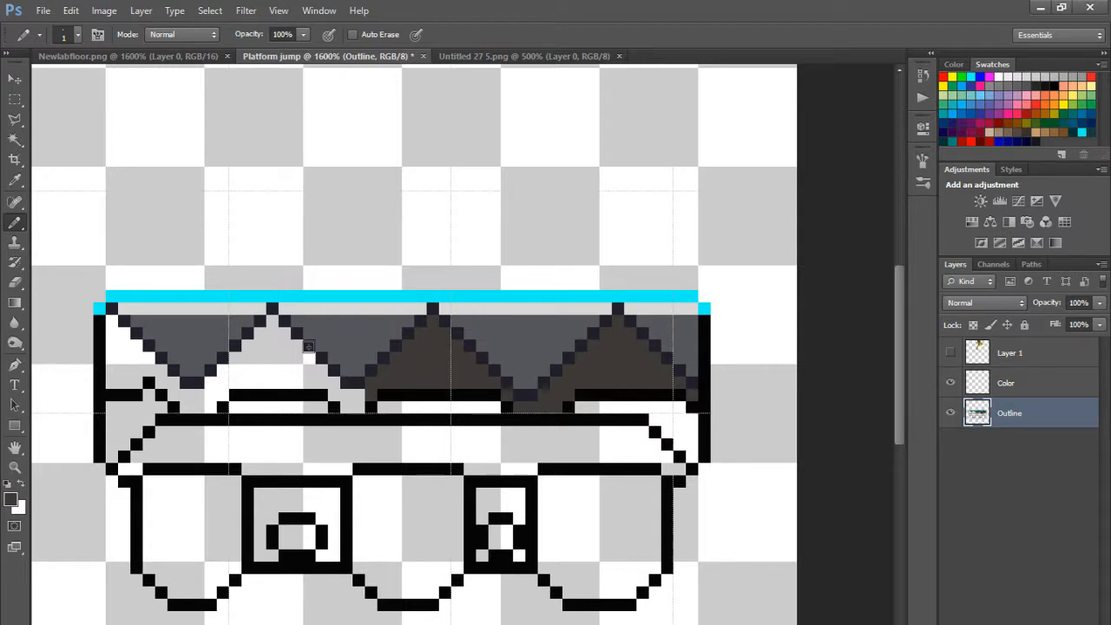
pyautogui.moveTo(349, 390)
pyautogui.mouseDown()
pyautogui.moveTo(358, 395)
pyautogui.moveTo(349, 408)
pyautogui.moveTo(280, 339)
pyautogui.mouseUp()
pyautogui.moveTo(272, 324)
pyautogui.mouseDown()
pyautogui.moveTo(234, 369)
pyautogui.moveTo(260, 339)
pyautogui.moveTo(310, 377)
pyautogui.moveTo(217, 369)
pyautogui.moveTo(217, 392)
pyautogui.moveTo(200, 404)
pyautogui.moveTo(182, 401)
pyautogui.moveTo(194, 387)
pyautogui.moveTo(197, 400)
pyautogui.moveTo(139, 368)
pyautogui.moveTo(133, 347)
pyautogui.moveTo(133, 376)
pyautogui.moveTo(113, 371)
pyautogui.moveTo(120, 329)
pyautogui.moveTo(124, 343)
pyautogui.mouseUp()
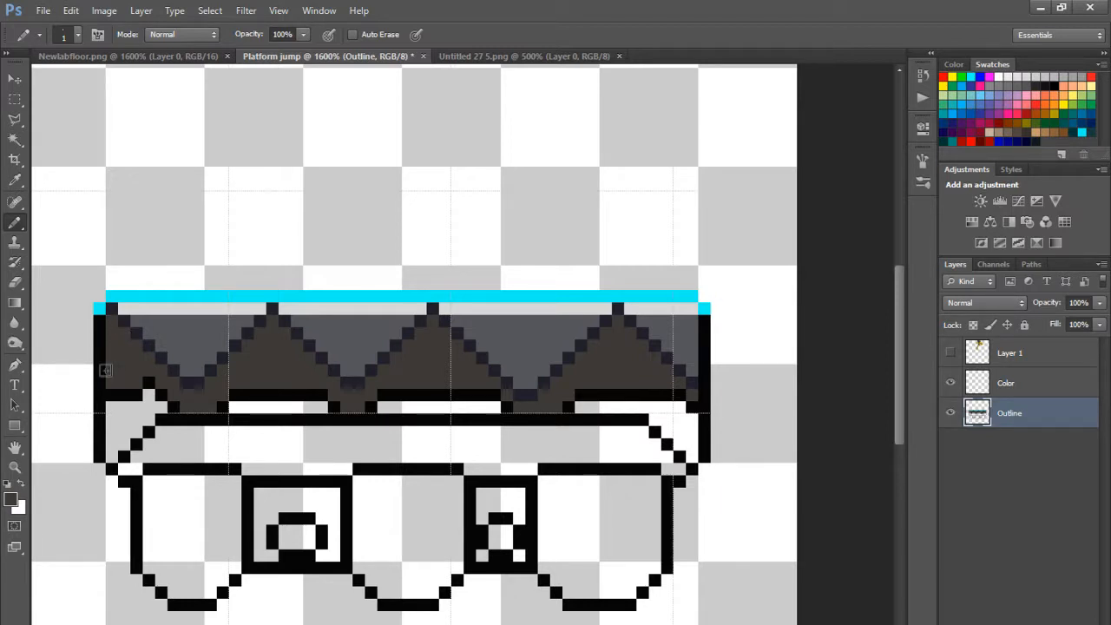
# Step: Sample the dark gold from the floor tile and fill the platform's lower right corner area with it
pyautogui.click(519, 55)
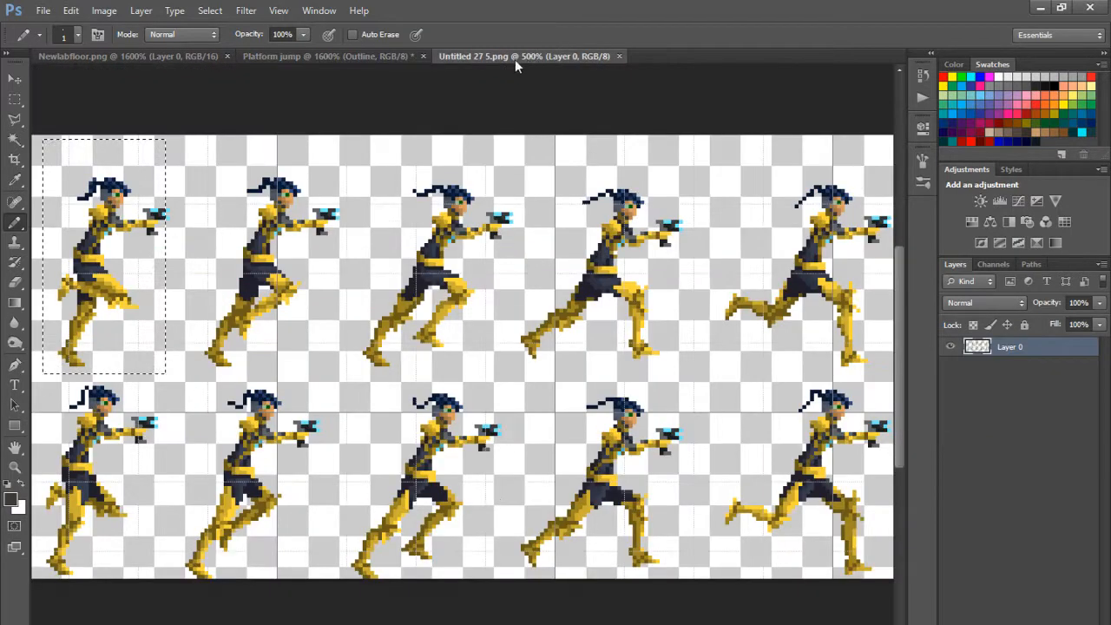
pyautogui.click(180, 56)
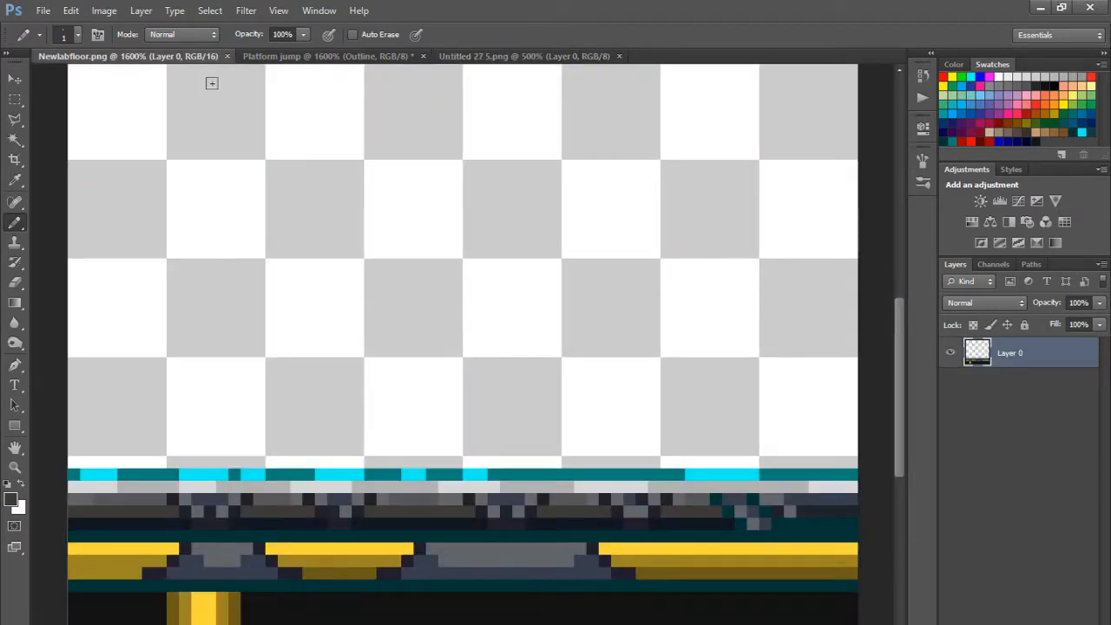
pyautogui.keyDown('alt'); pyautogui.click(354, 560); pyautogui.keyUp('alt')
pyautogui.click(305, 55)
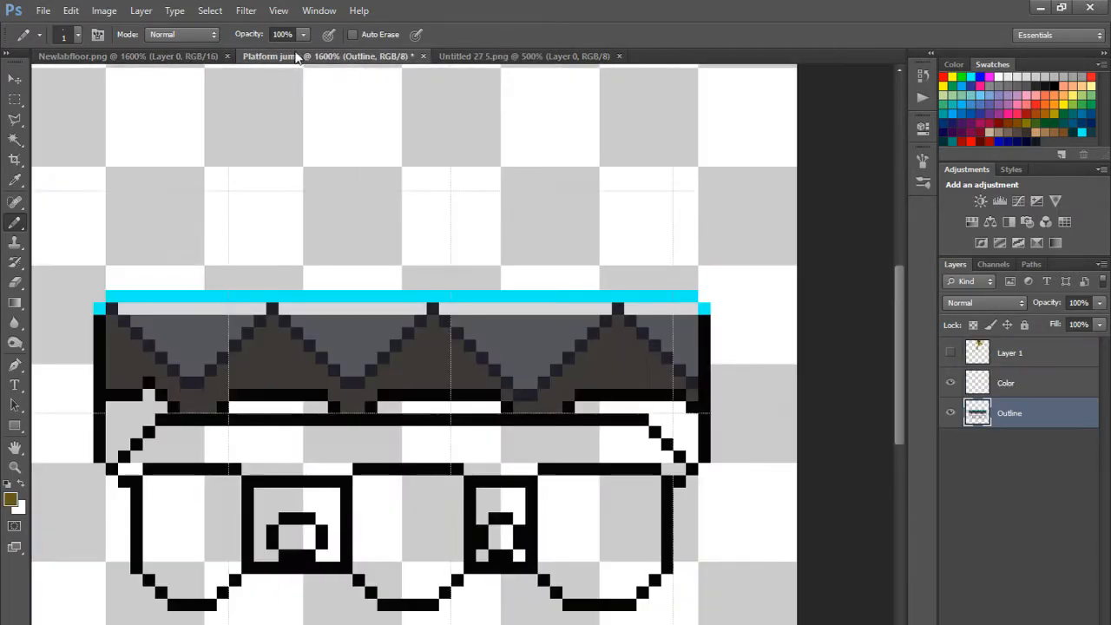
pyautogui.moveTo(692, 425)
pyautogui.mouseDown()
pyautogui.moveTo(692, 459)
pyautogui.moveTo(682, 438)
pyautogui.mouseUp()
pyautogui.click(670, 432)
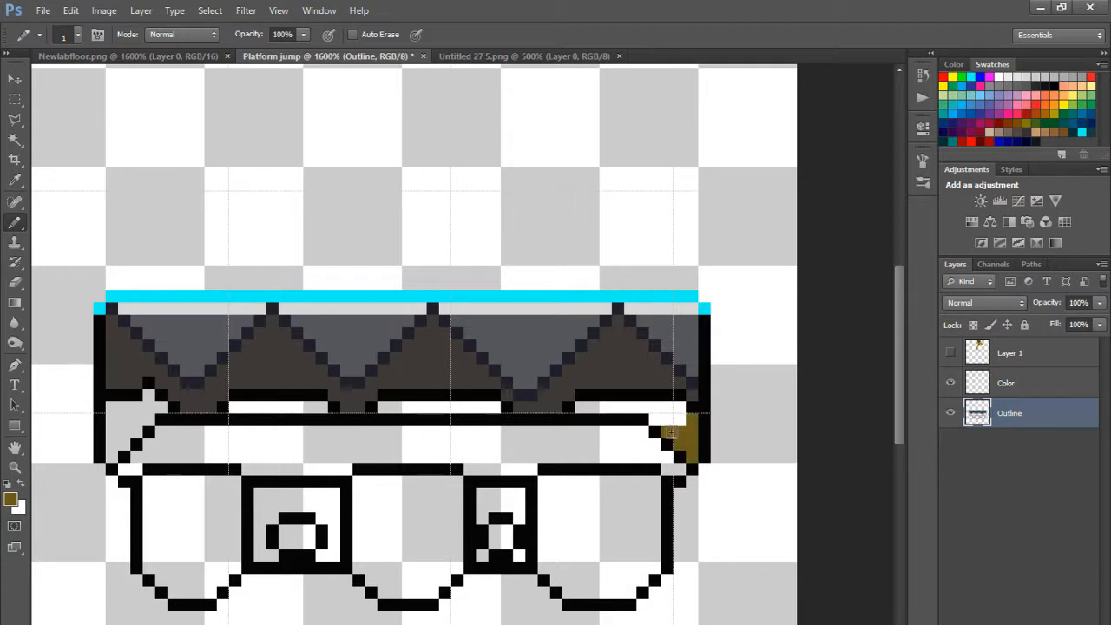
pyautogui.click(678, 420)
# Step: Fill the narrow gaps below the triangles and the lower left corner area with dark gold
pyautogui.moveTo(677, 417)
pyautogui.mouseDown()
pyautogui.moveTo(664, 425)
pyautogui.moveTo(647, 408)
pyautogui.moveTo(570, 405)
pyautogui.mouseUp()
pyautogui.keyDown('shift'); pyautogui.click(469, 405); pyautogui.keyUp('shift')
pyautogui.moveTo(470, 406)
pyautogui.mouseDown()
pyautogui.moveTo(455, 406)
pyautogui.moveTo(487, 408)
pyautogui.moveTo(386, 408)
pyautogui.mouseUp()
pyautogui.hotkey('ctrl', 'z')
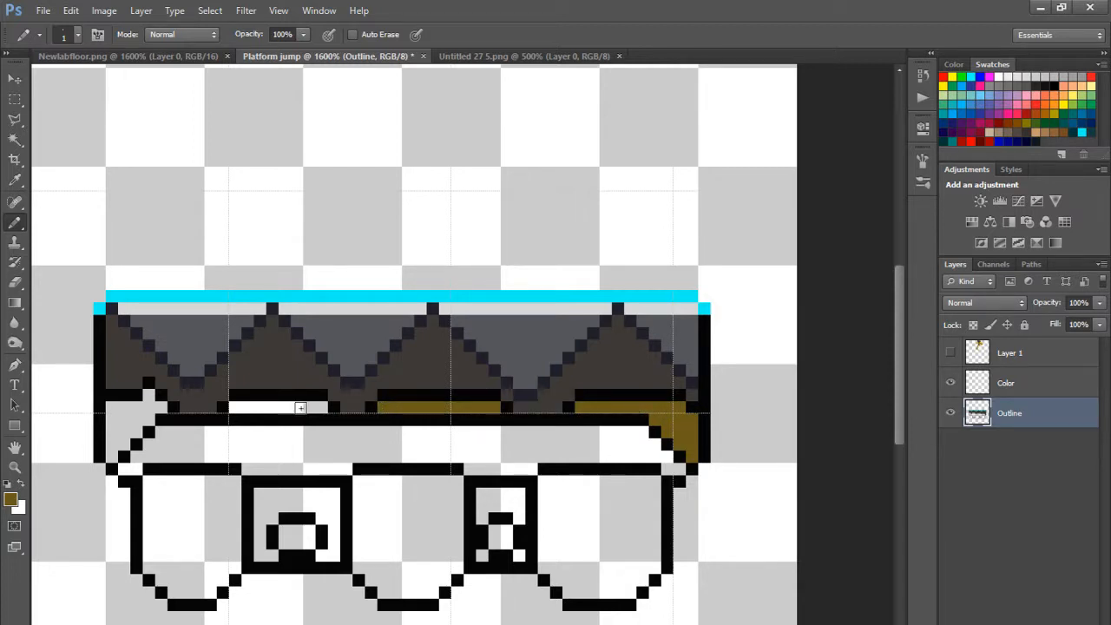
pyautogui.moveTo(300, 407)
pyautogui.mouseDown()
pyautogui.moveTo(320, 408)
pyautogui.moveTo(229, 409)
pyautogui.mouseUp()
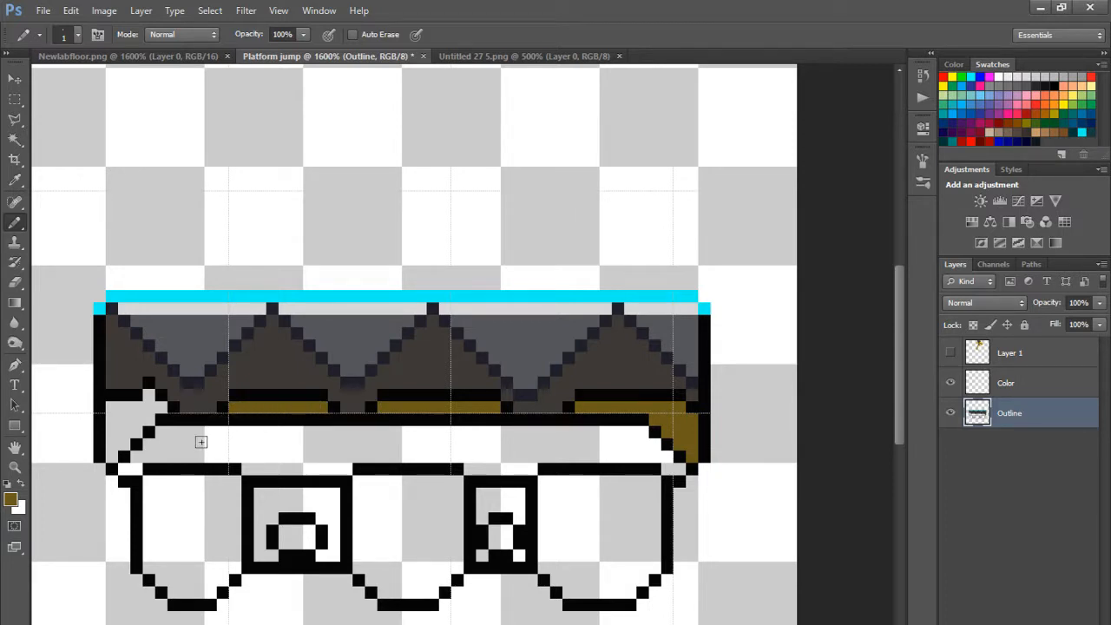
pyautogui.moveTo(149, 405)
pyautogui.mouseDown()
pyautogui.moveTo(161, 406)
pyautogui.moveTo(148, 397)
pyautogui.moveTo(111, 452)
pyautogui.moveTo(107, 410)
pyautogui.moveTo(131, 415)
pyautogui.moveTo(108, 414)
pyautogui.mouseUp()
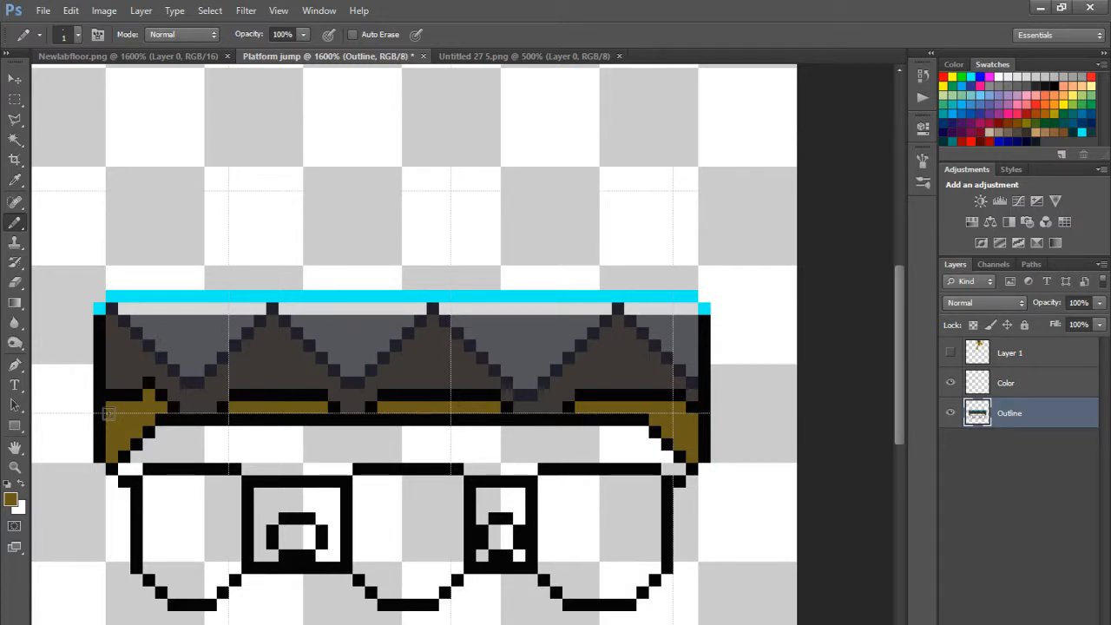
# Step: Paint the black pixels beside the rightmost valley dark brown-grey and recolour the black line under the triangles dark gold
pyautogui.keyDown('alt'); pyautogui.click(554, 399); pyautogui.keyUp('alt')
pyautogui.click(565, 404)
pyautogui.click(509, 409)
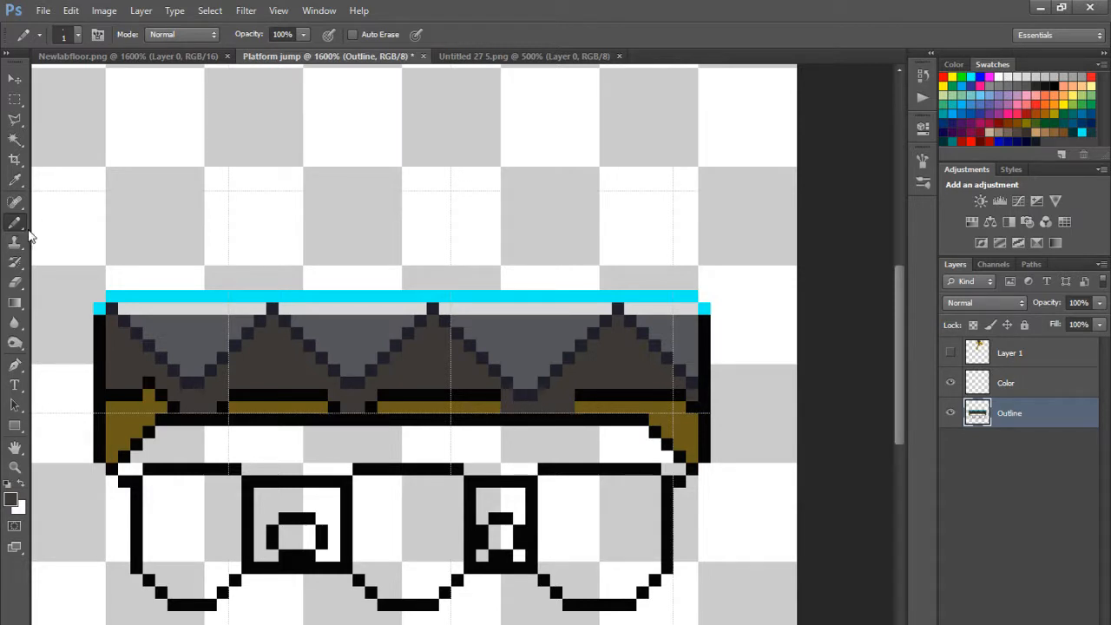
pyautogui.keyDown('alt'); pyautogui.click(588, 401); pyautogui.keyUp('alt')
pyautogui.moveTo(661, 394)
pyautogui.mouseDown()
pyautogui.moveTo(111, 397)
pyautogui.moveTo(121, 401)
pyautogui.mouseUp()
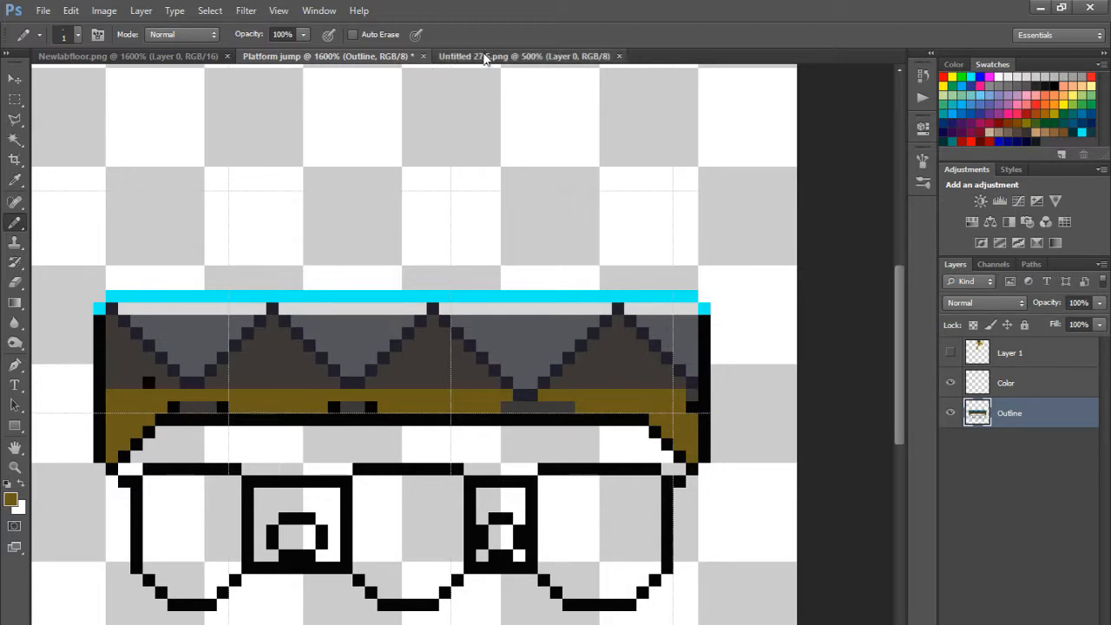
# Step: Sample the bright yellow from the floor tile and paint the strip below the dark gold line and both corner areas with it
pyautogui.click(521, 55)
pyautogui.click(162, 56)
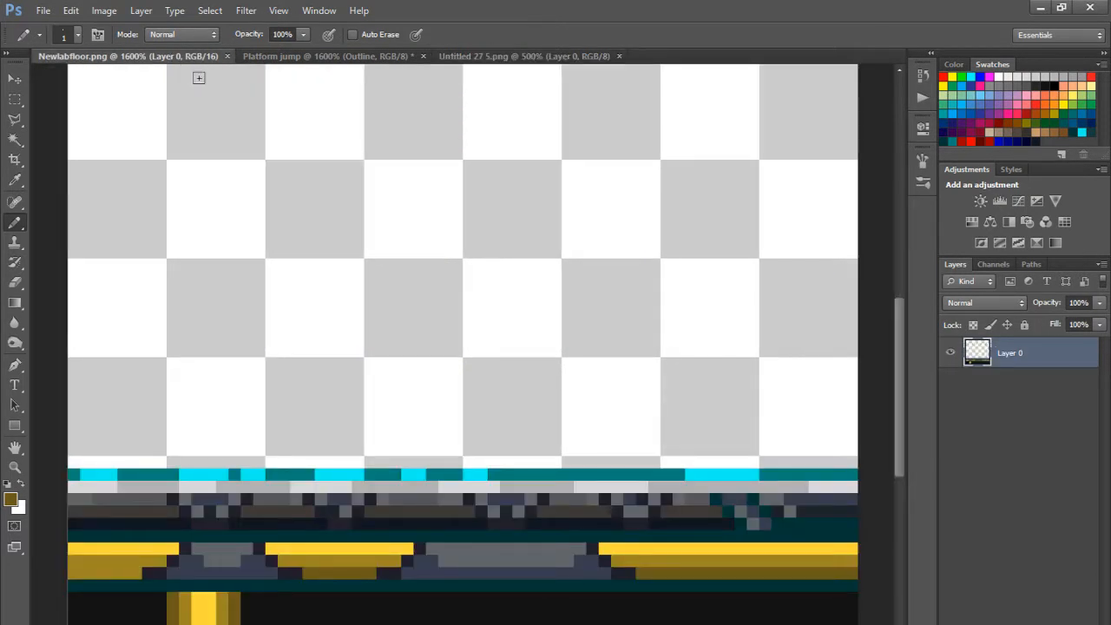
pyautogui.keyDown('alt'); pyautogui.click(146, 545); pyautogui.keyUp('alt')
pyautogui.click(318, 55)
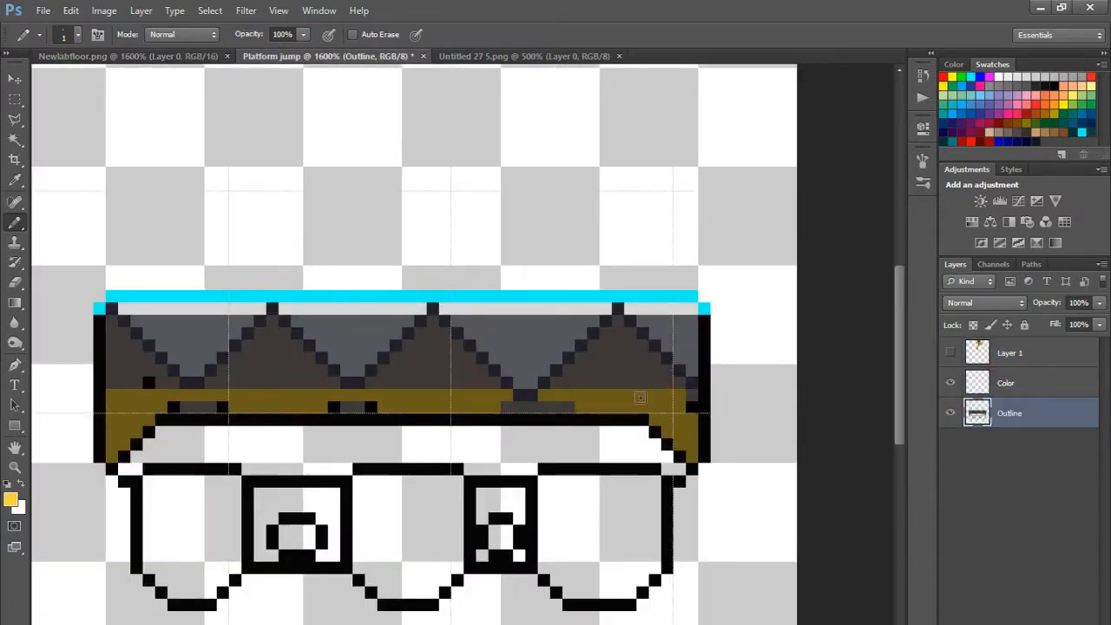
pyautogui.moveTo(684, 423)
pyautogui.mouseDown()
pyautogui.moveTo(692, 453)
pyautogui.moveTo(656, 420)
pyautogui.moveTo(684, 419)
pyautogui.moveTo(676, 400)
pyautogui.moveTo(160, 407)
pyautogui.moveTo(111, 452)
pyautogui.moveTo(106, 419)
pyautogui.moveTo(136, 412)
pyautogui.moveTo(119, 421)
pyautogui.moveTo(111, 405)
pyautogui.mouseUp()
pyautogui.hotkey('ctrl', 'z')
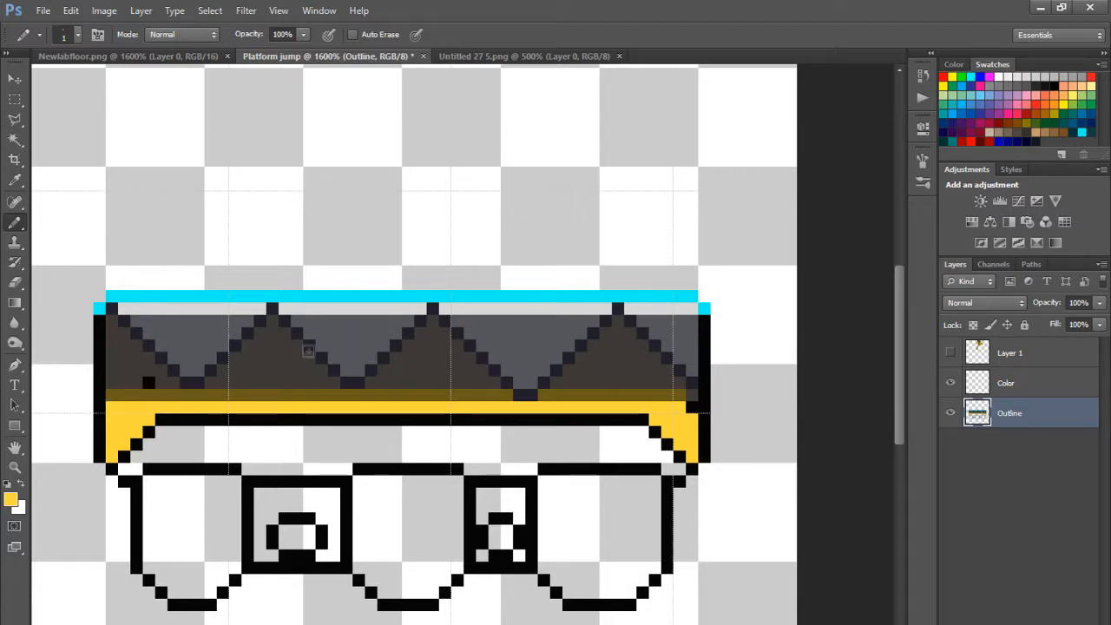
pyautogui.keyDown('alt'); pyautogui.click(143, 399); pyautogui.keyUp('alt')
pyautogui.moveTo(99, 398); pyautogui.dragTo(87, 395)
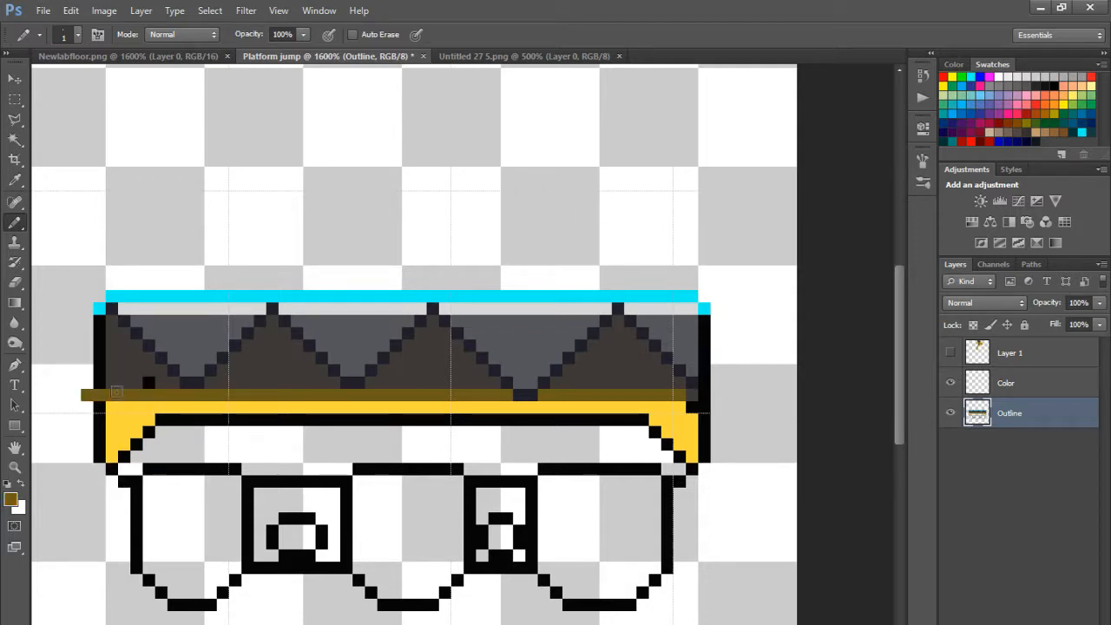
pyautogui.hotkey('ctrl', 'z')
pyautogui.keyDown('alt'); pyautogui.click(123, 420); pyautogui.keyUp('alt')
pyautogui.moveTo(101, 409); pyautogui.dragTo(102, 458)
pyautogui.hotkey('ctrl', 'z')
# Step: Sample the dark gold line and recolour the yellow band's black outline along its lower edge and both ends
pyautogui.keyDown('alt'); pyautogui.click(111, 395); pyautogui.keyUp('alt')
pyautogui.moveTo(98, 406)
pyautogui.mouseDown()
pyautogui.moveTo(98, 458)
pyautogui.moveTo(112, 468)
pyautogui.moveTo(155, 420)
pyautogui.moveTo(270, 413)
pyautogui.moveTo(652, 419)
pyautogui.moveTo(689, 466)
pyautogui.mouseUp()
pyautogui.scroll(-1, 695, 469)
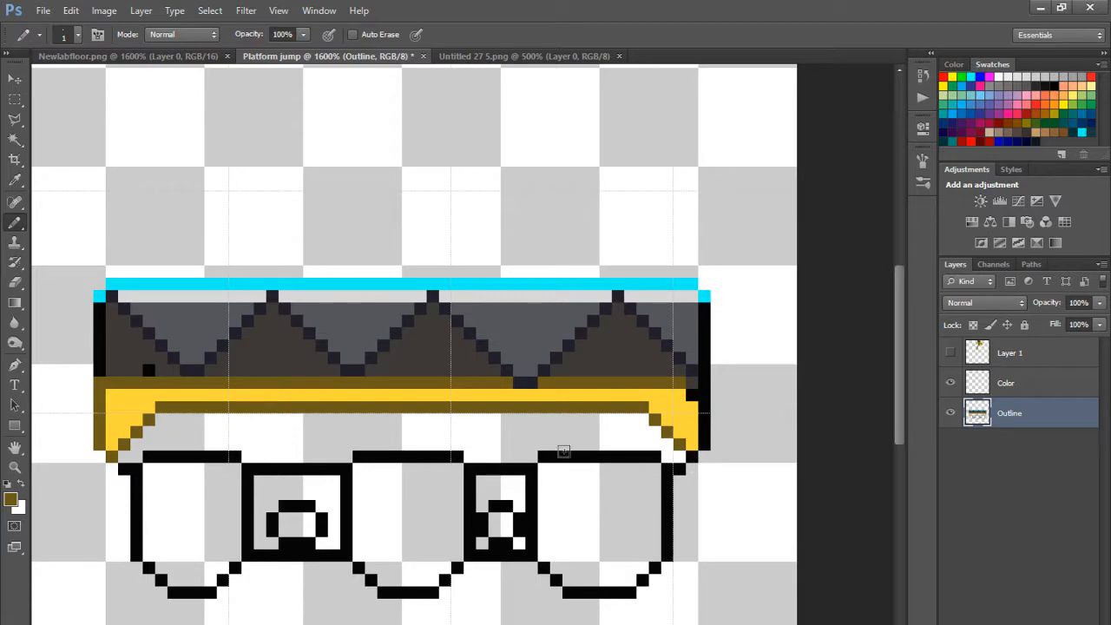
pyautogui.click(693, 458)
pyautogui.moveTo(703, 448); pyautogui.dragTo(705, 398)
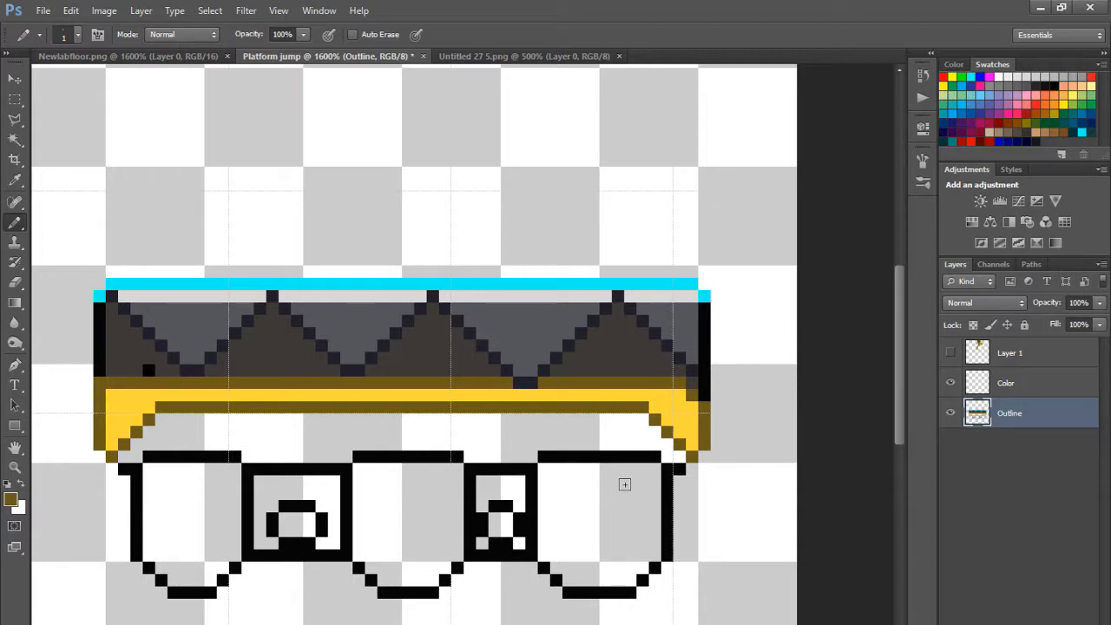
# Step: Sample the zigzag's near-black purple and recolour the black edges at both sides of the triangle panel
pyautogui.keyDown('alt'); pyautogui.click(698, 363); pyautogui.keyUp('alt')
pyautogui.moveTo(703, 310); pyautogui.dragTo(703, 372)
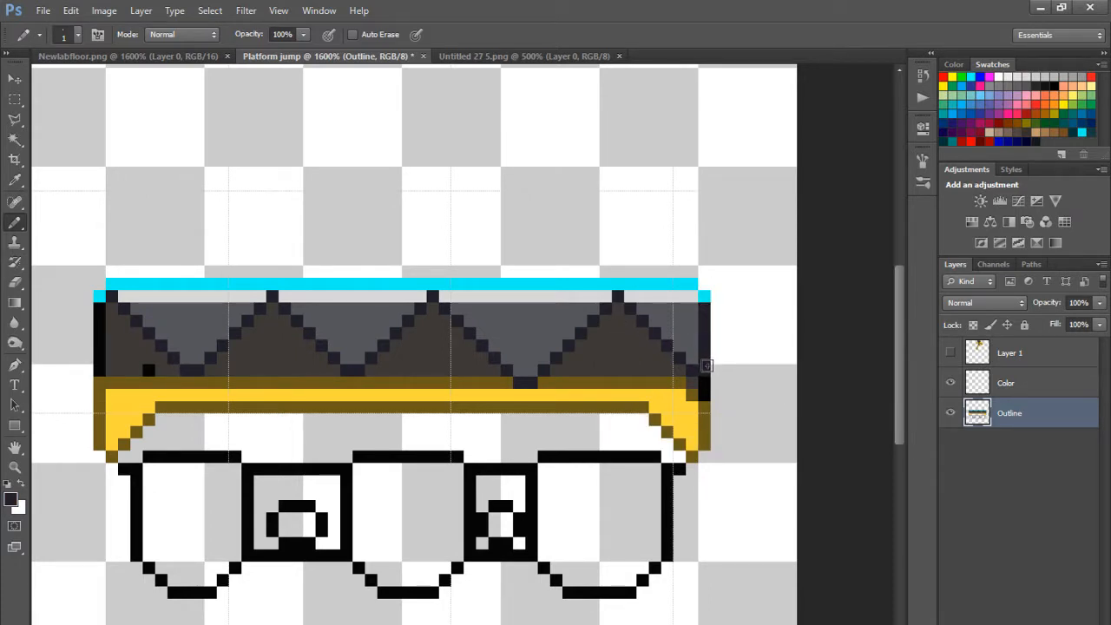
pyautogui.moveTo(101, 311); pyautogui.dragTo(101, 366)
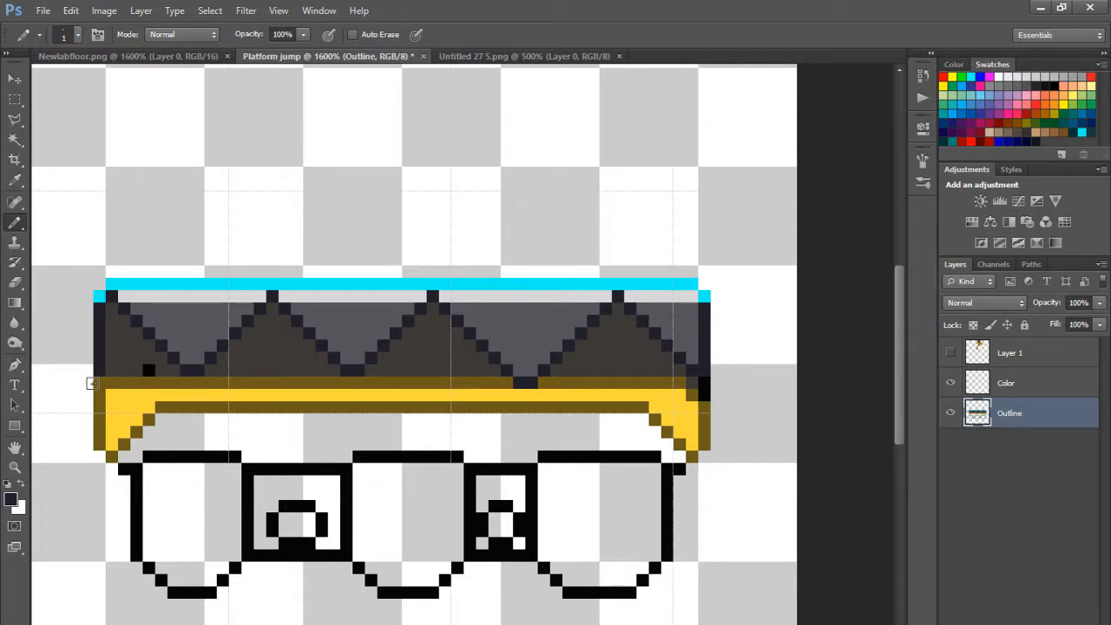
# Step: Sample the near-black from beneath the floor tile's gold strip and fill the panel under the yellow band, including the gaps above both boxes
pyautogui.click(92, 56)
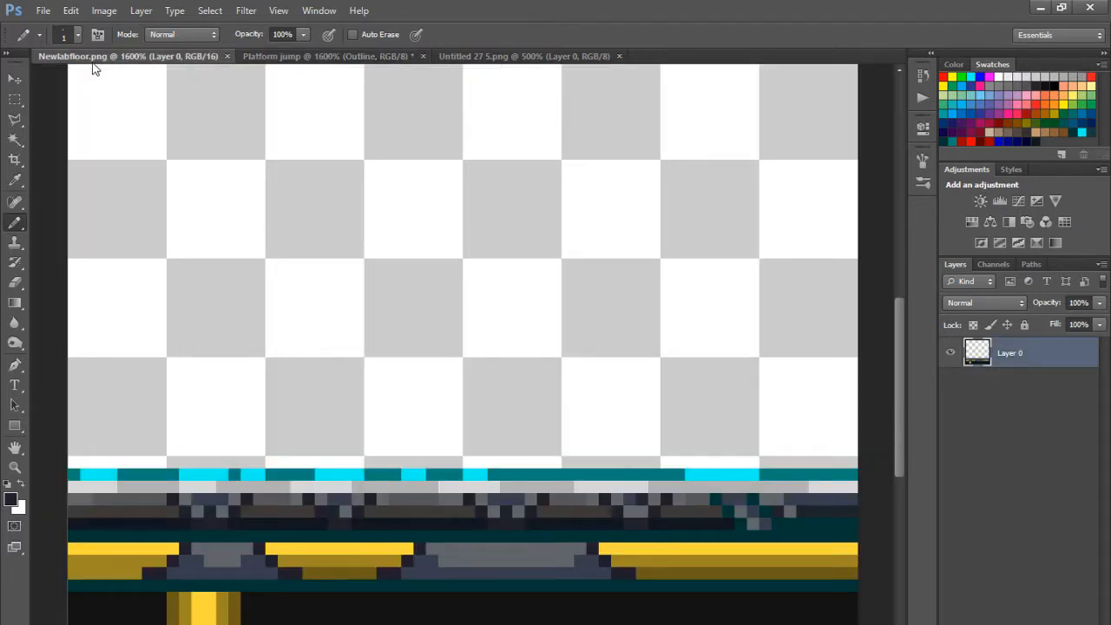
pyautogui.click(290, 58)
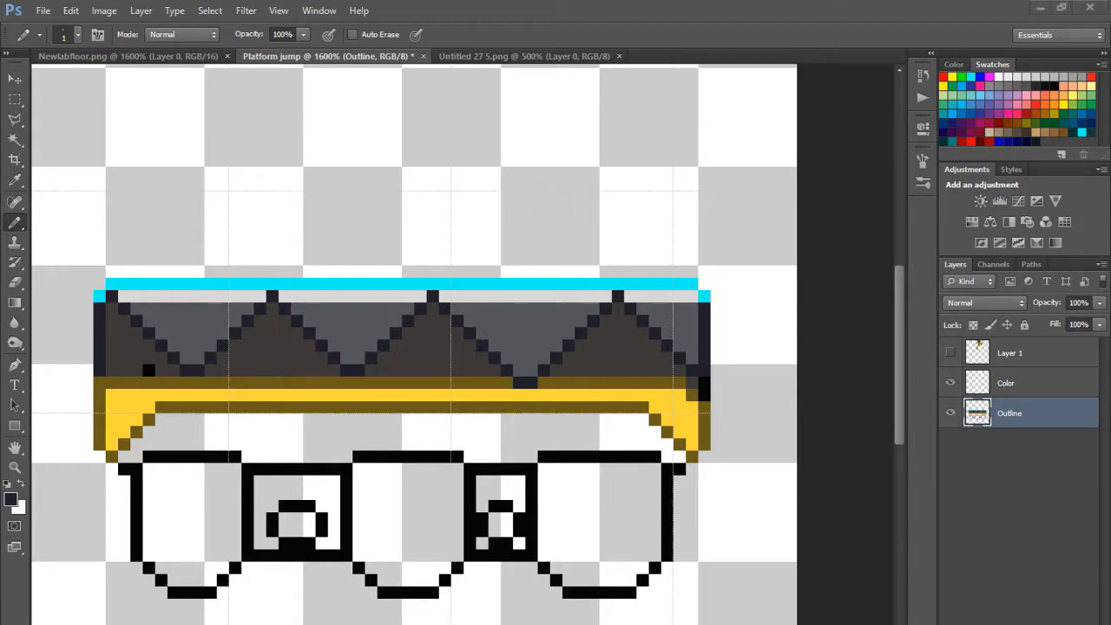
pyautogui.click(302, 53)
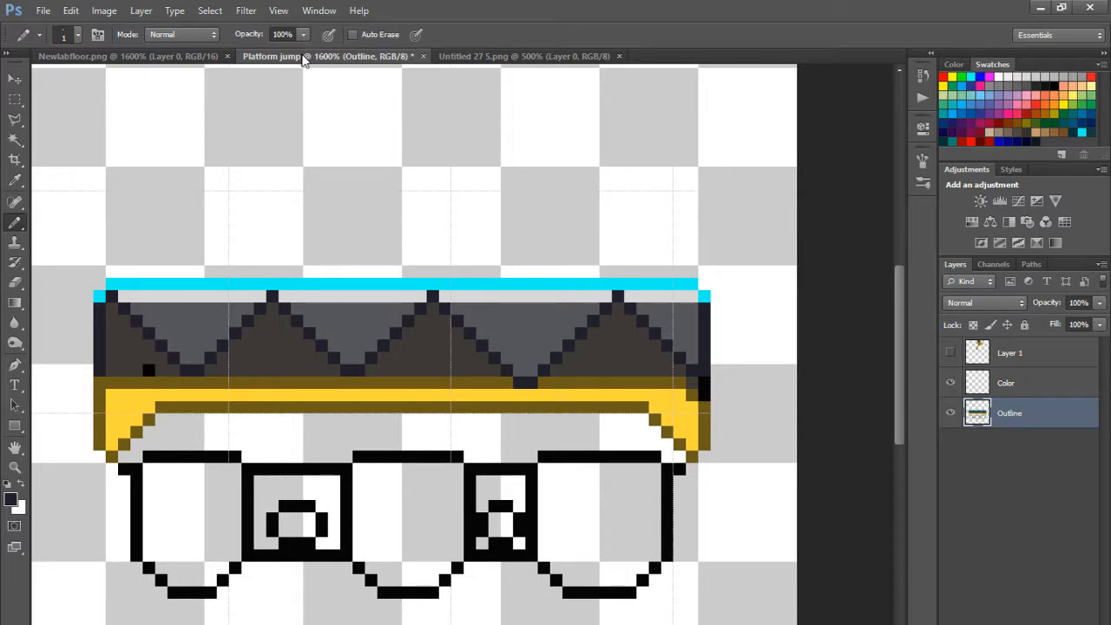
pyautogui.click(175, 60)
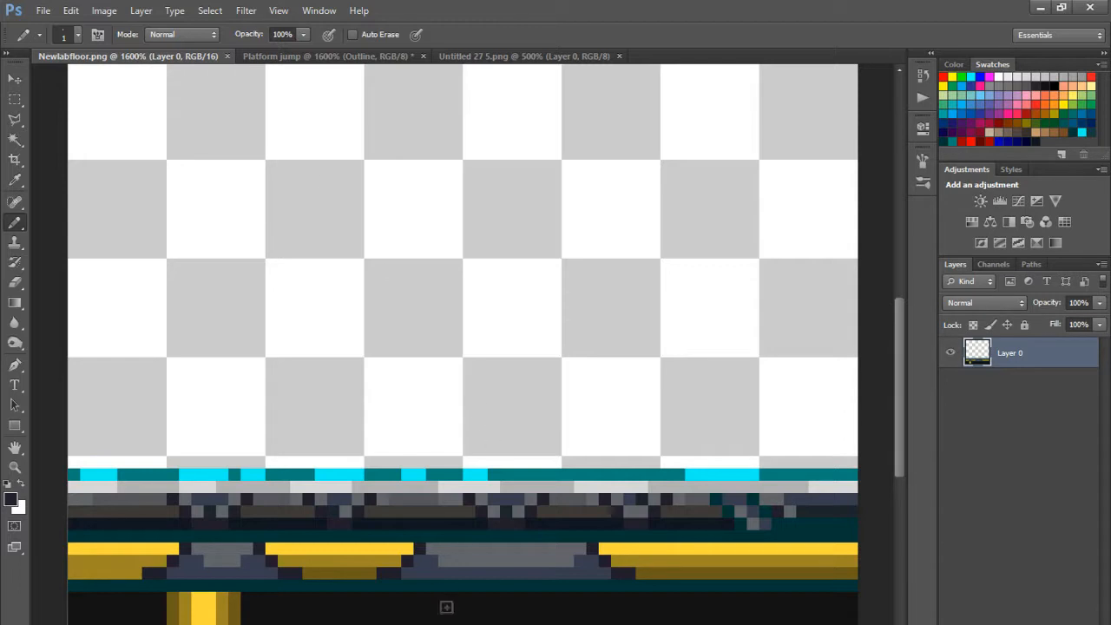
pyautogui.keyDown('alt'); pyautogui.click(370, 613); pyautogui.keyUp('alt')
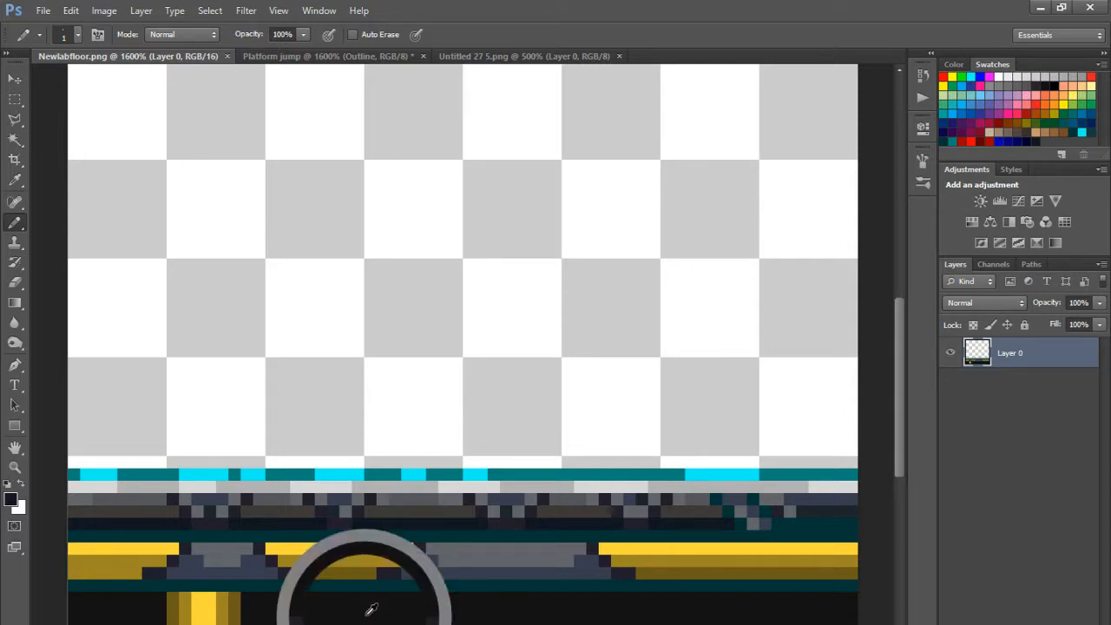
pyautogui.click(279, 58)
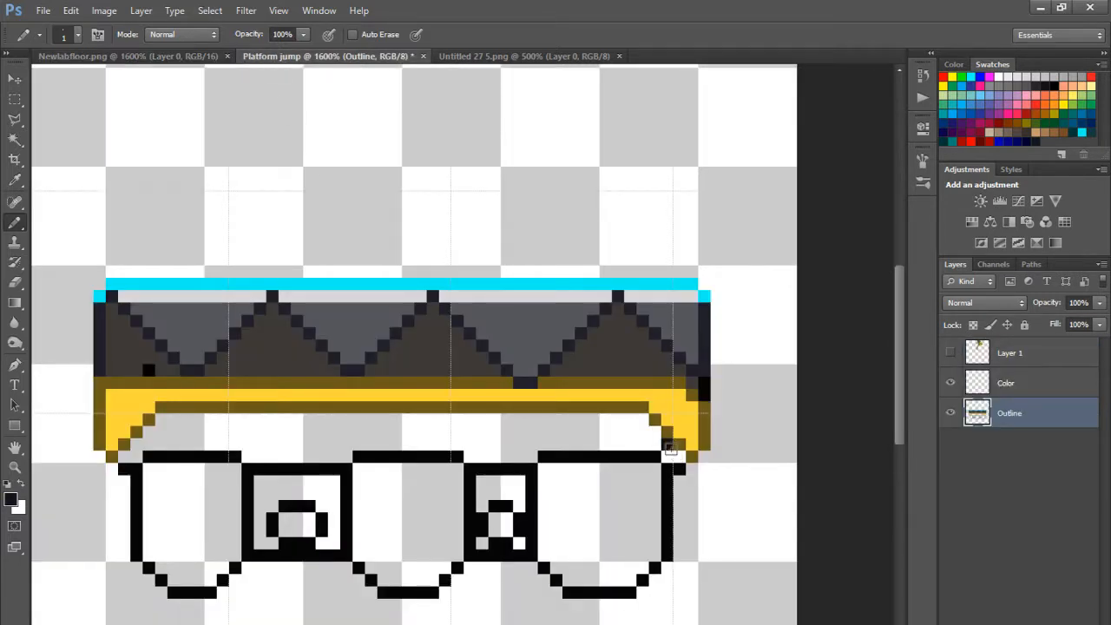
pyautogui.moveTo(677, 456)
pyautogui.mouseDown()
pyautogui.moveTo(634, 432)
pyautogui.moveTo(641, 421)
pyautogui.moveTo(417, 432)
pyautogui.mouseUp()
pyautogui.moveTo(491, 419)
pyautogui.mouseDown()
pyautogui.moveTo(162, 421)
pyautogui.moveTo(147, 442)
pyautogui.moveTo(254, 451)
pyautogui.moveTo(154, 442)
pyautogui.moveTo(641, 440)
pyautogui.moveTo(178, 433)
pyautogui.moveTo(364, 433)
pyautogui.mouseUp()
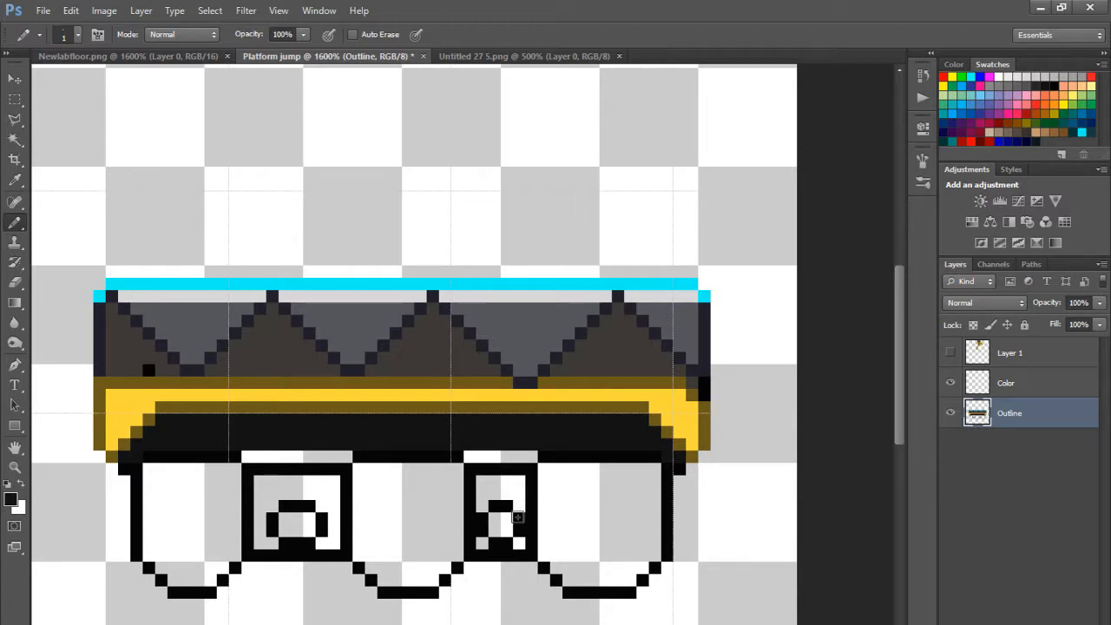
pyautogui.moveTo(512, 455)
pyautogui.mouseDown()
pyautogui.moveTo(467, 455)
pyautogui.moveTo(451, 431)
pyautogui.mouseUp()
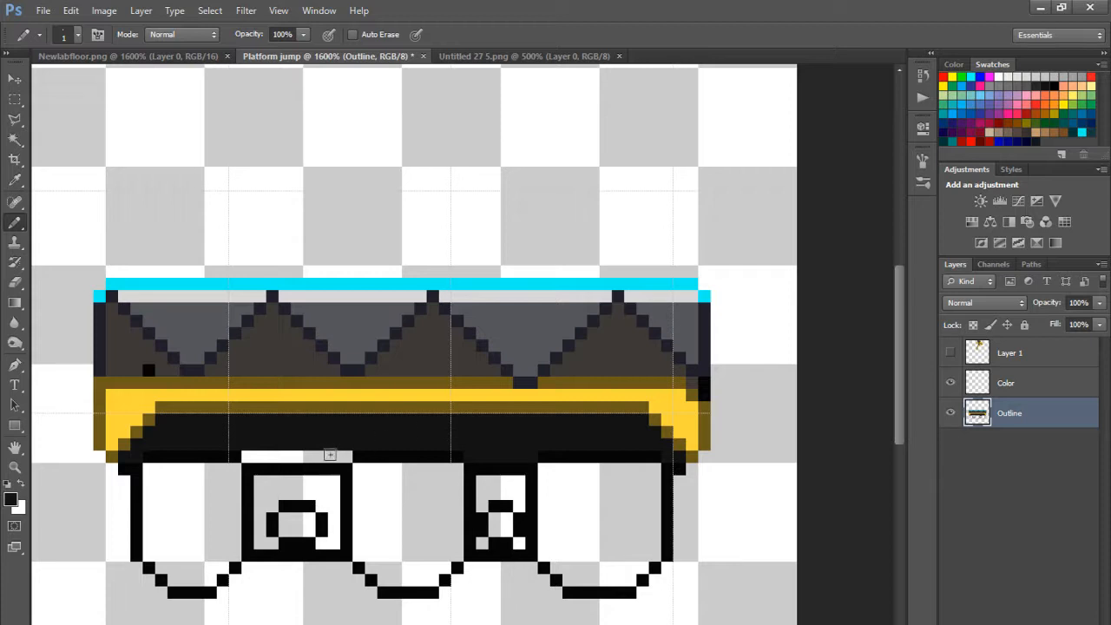
pyautogui.moveTo(340, 456); pyautogui.dragTo(231, 452)
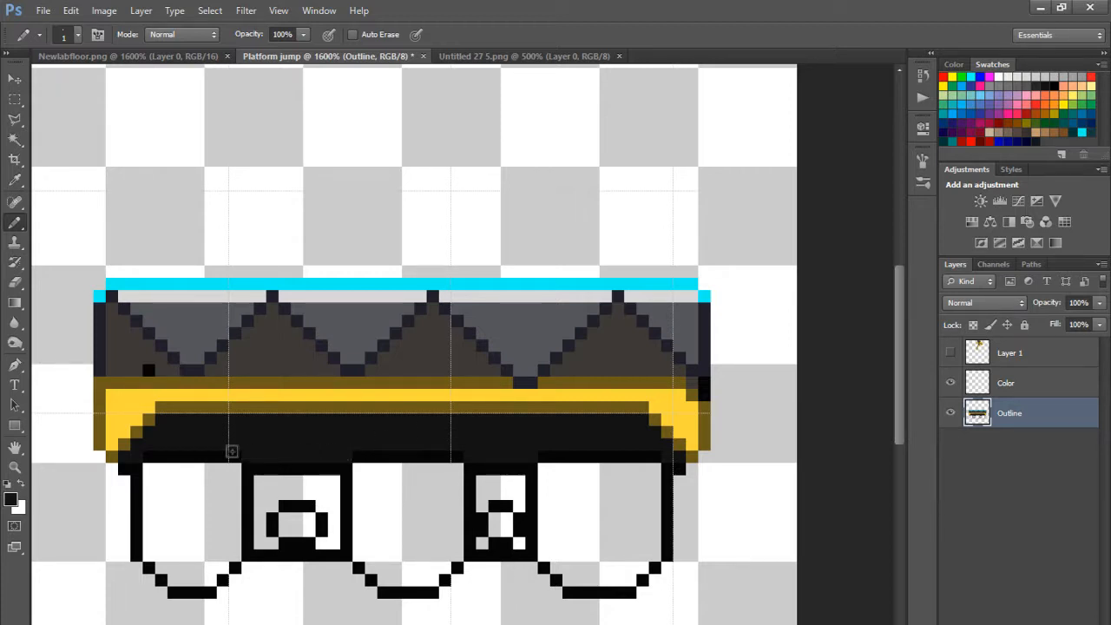
# Step: Sample the dark slate from a running character's shorts and draw two vertical lines through the platform's rightmost rounded leg
pyautogui.click(534, 54)
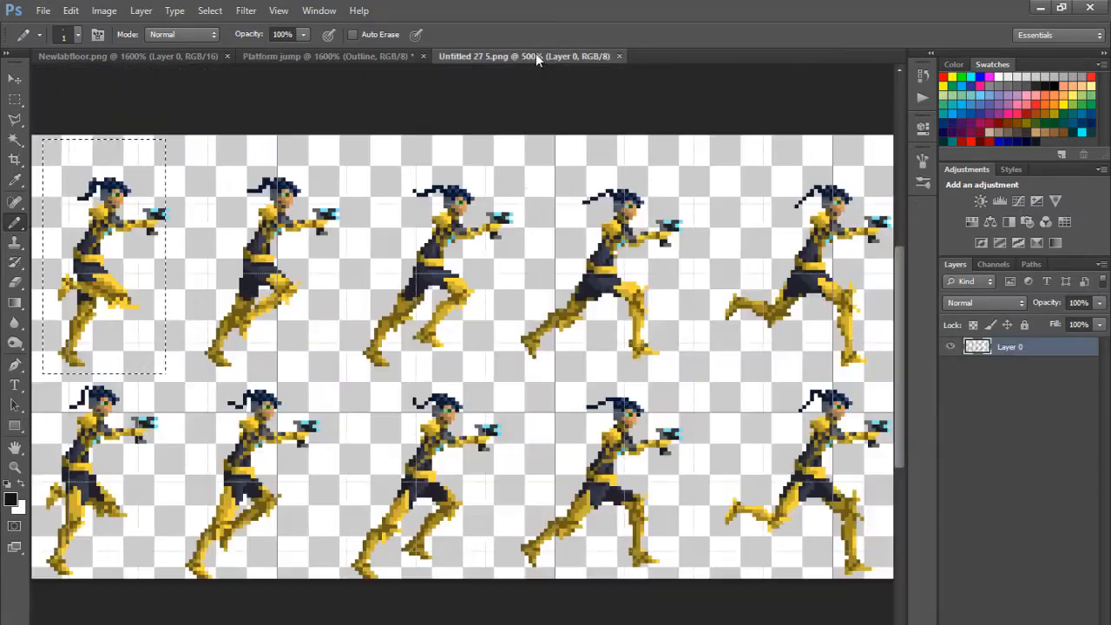
pyautogui.click(178, 54)
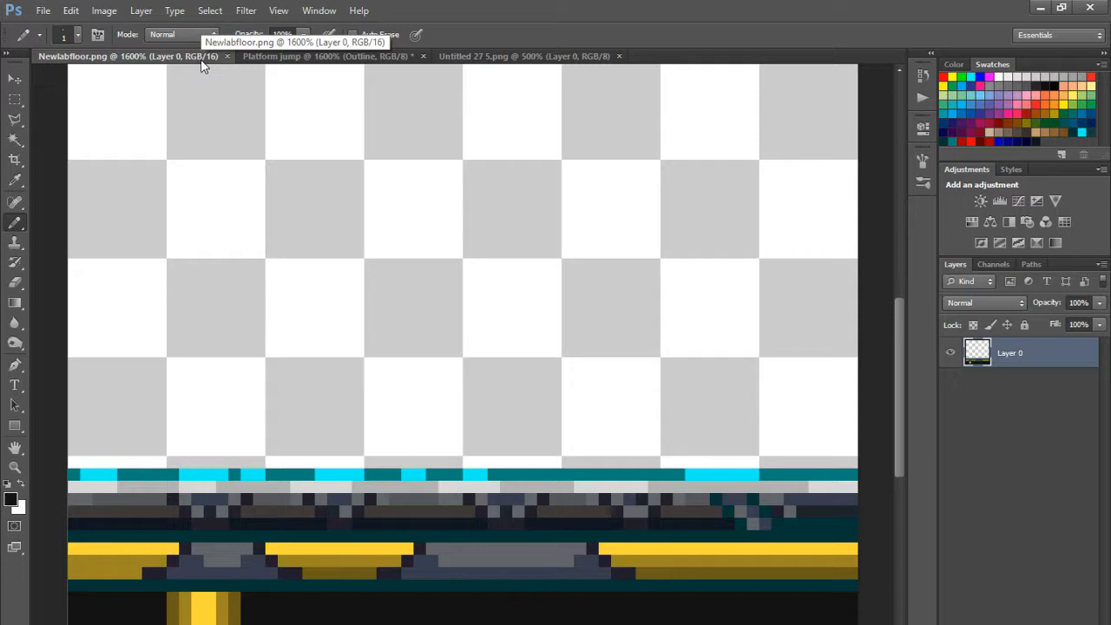
pyautogui.click(519, 56)
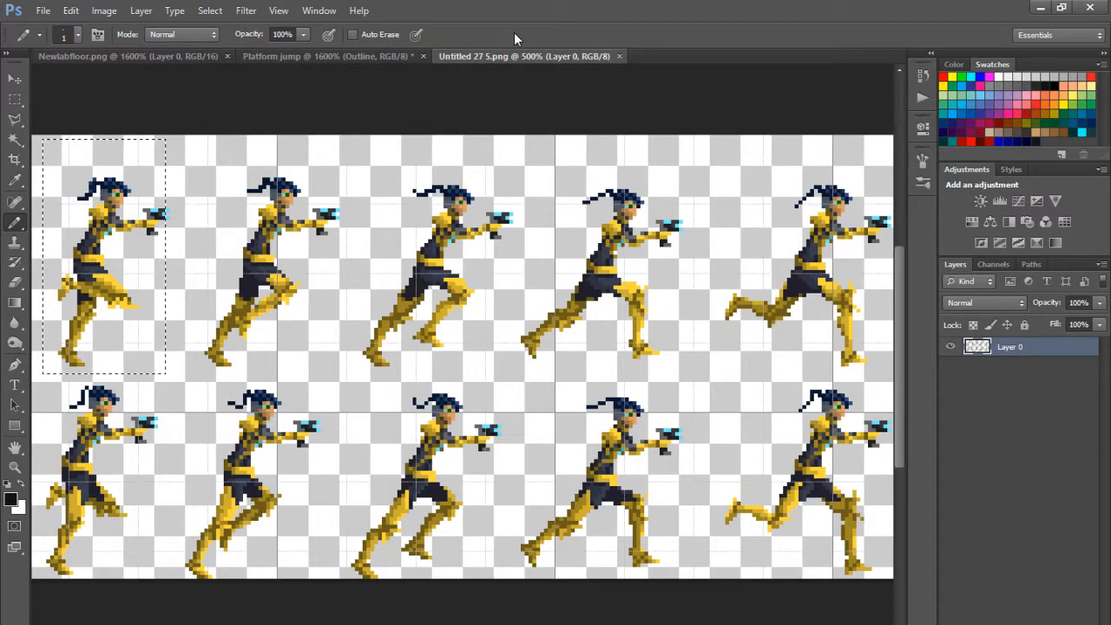
pyautogui.keyDown('alt'); pyautogui.click(811, 278); pyautogui.keyUp('alt')
pyautogui.click(330, 55)
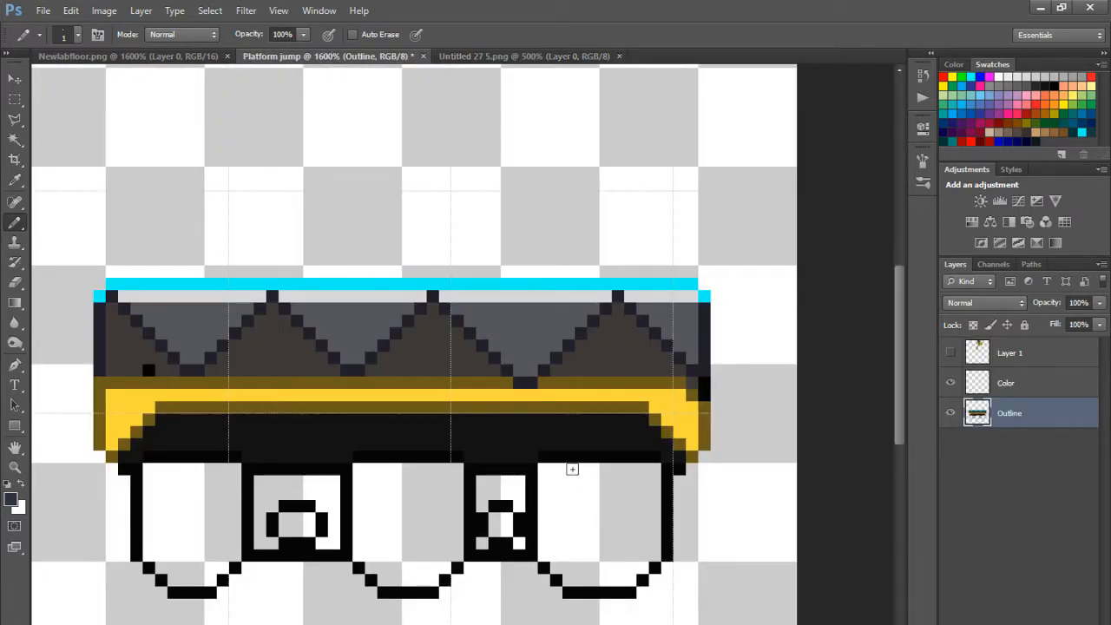
pyautogui.moveTo(571, 466); pyautogui.dragTo(572, 582)
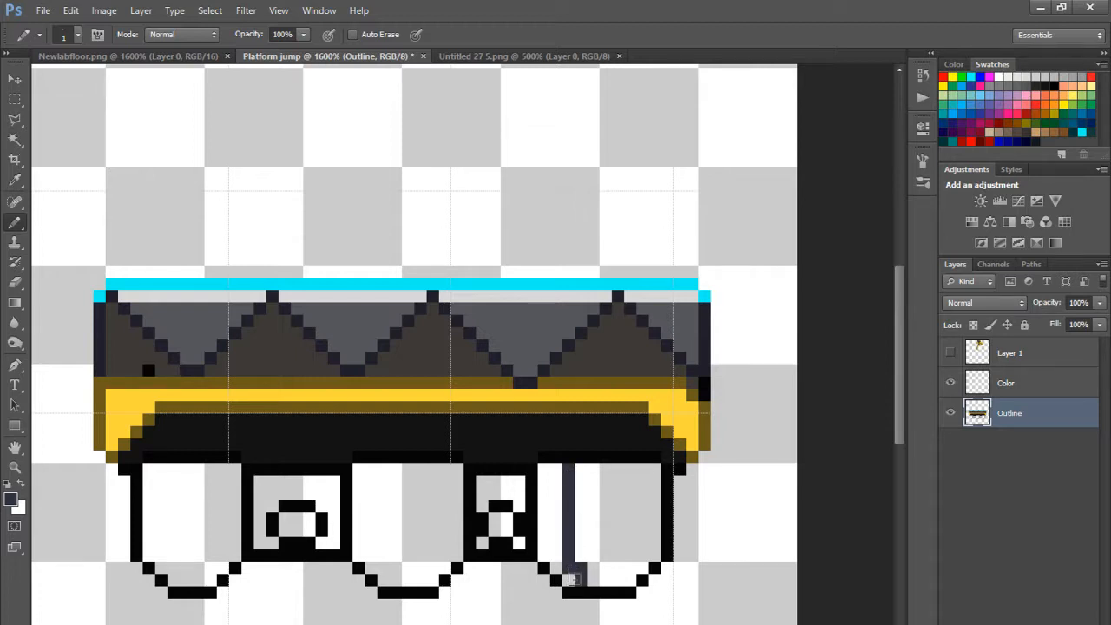
pyautogui.hotkey('ctrl', 'z')
pyautogui.moveTo(568, 468); pyautogui.dragTo(568, 569)
pyautogui.moveTo(631, 463); pyautogui.dragTo(627, 579)
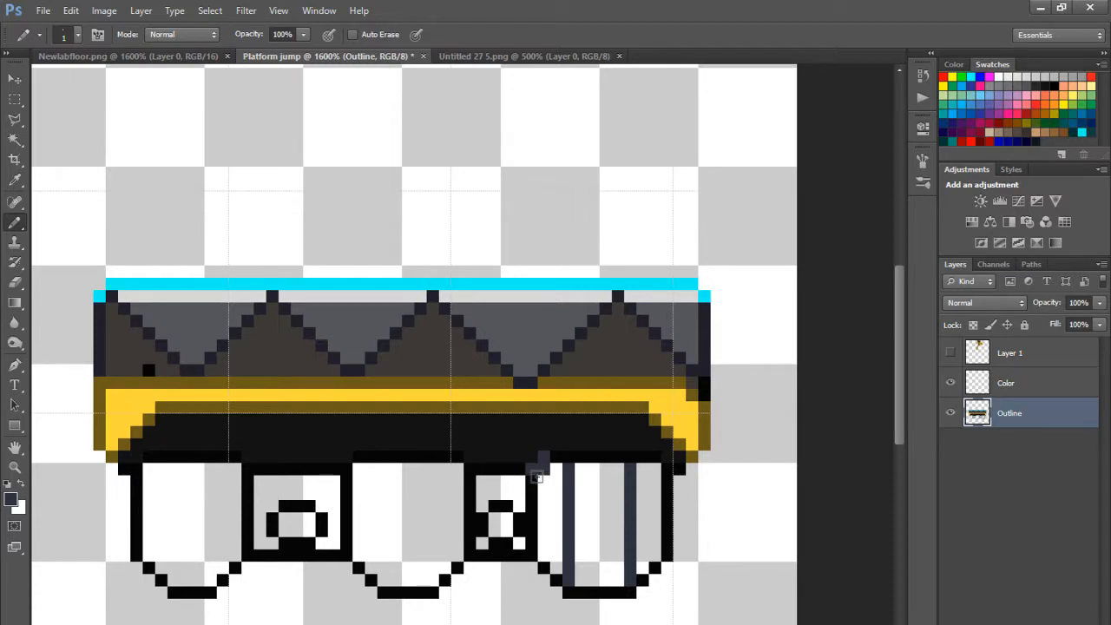
pyautogui.moveTo(538, 474); pyautogui.dragTo(548, 515)
pyautogui.moveTo(542, 467)
pyautogui.mouseDown()
pyautogui.moveTo(545, 533)
pyautogui.moveTo(557, 535)
pyautogui.mouseUp()
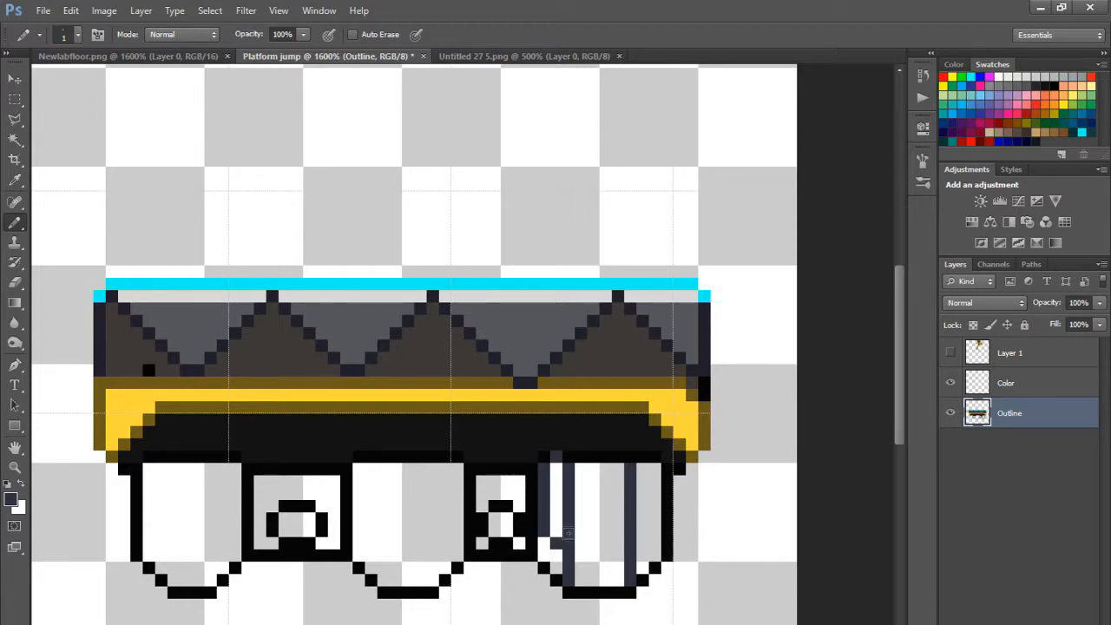
pyautogui.moveTo(570, 541); pyautogui.dragTo(657, 539)
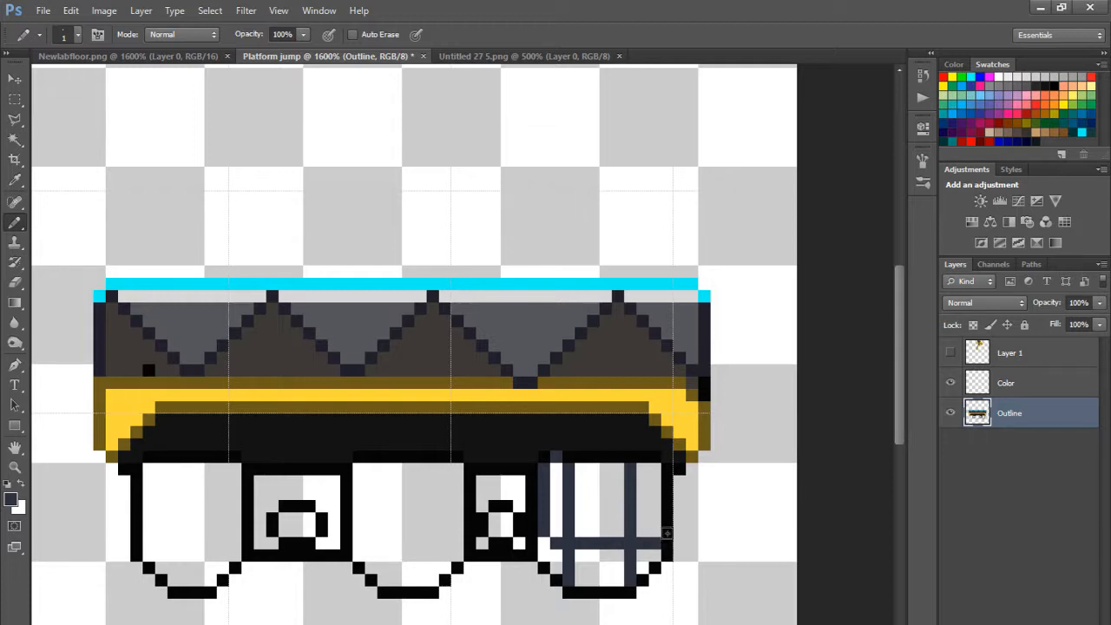
pyautogui.moveTo(560, 456); pyautogui.dragTo(628, 457)
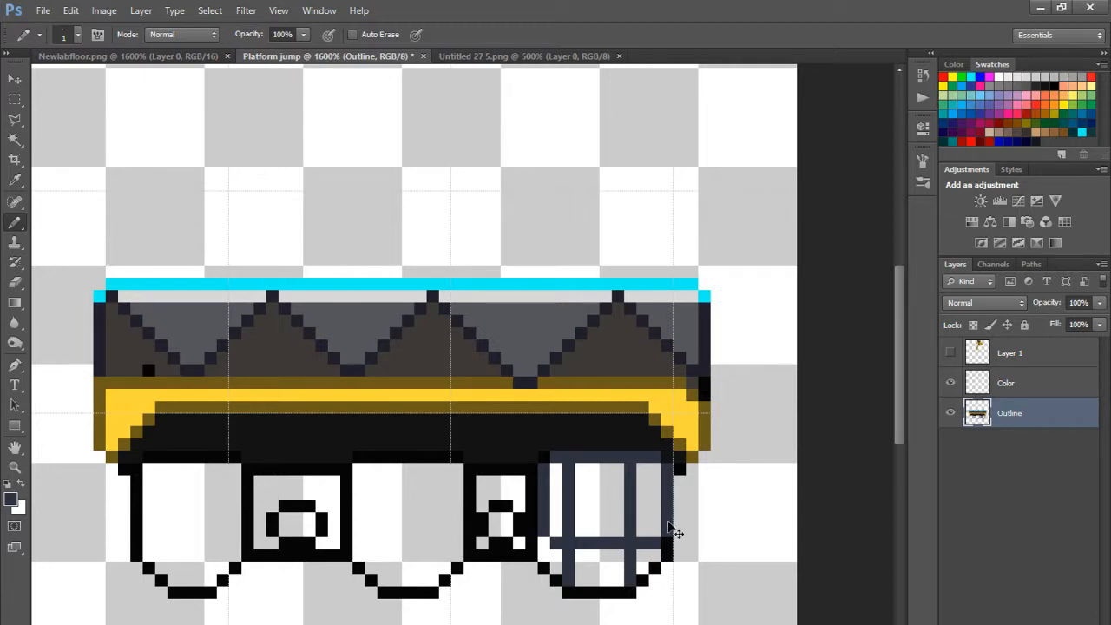
pyautogui.hotkey('ctrl', 'z')
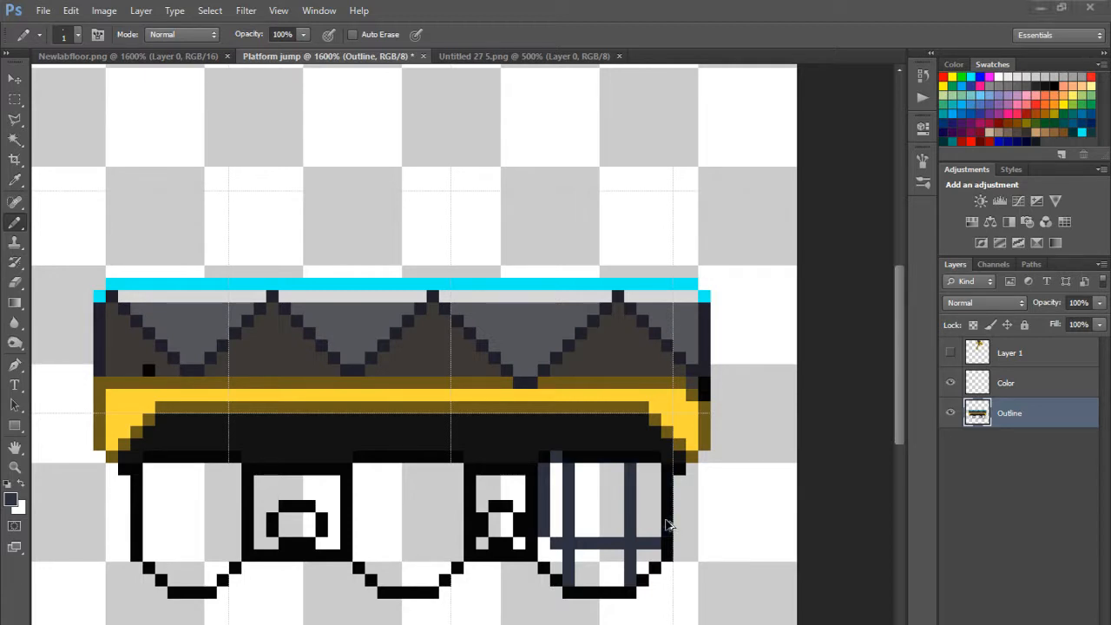
pyautogui.hotkey('ctrl', 'alt', 'z')
pyautogui.hotkey('ctrl', 'alt', 'z')
pyautogui.hotkey('ctrl', 'alt', 'z')
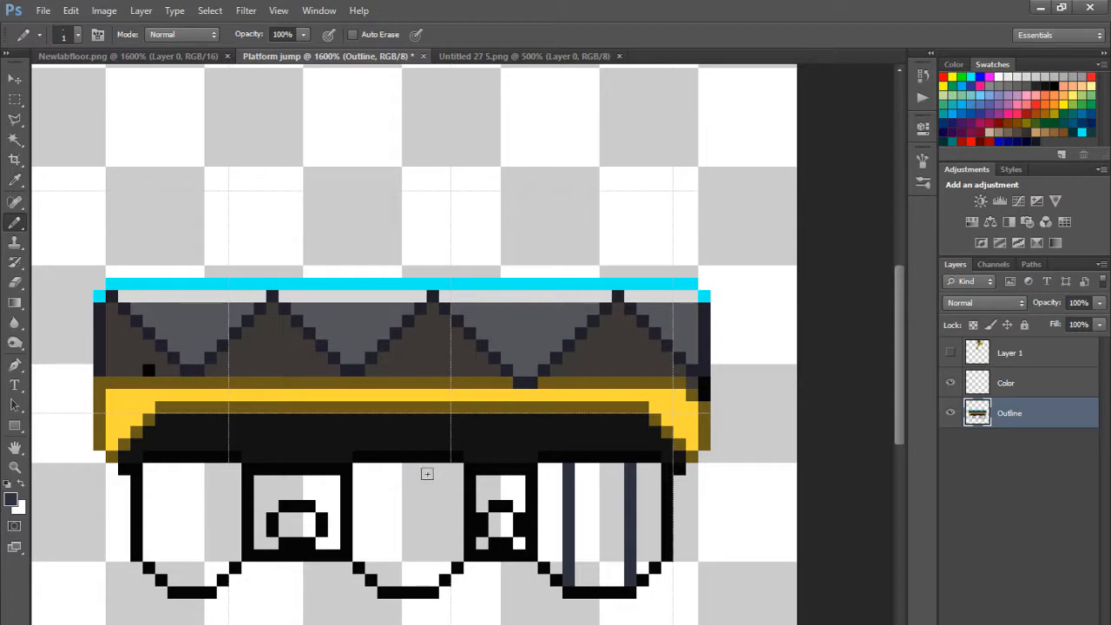
# Step: Draw two matching dark slate vertical lines through each of the middle and leftmost rounded legs, down to their lower outlines
pyautogui.moveTo(431, 465); pyautogui.dragTo(432, 587)
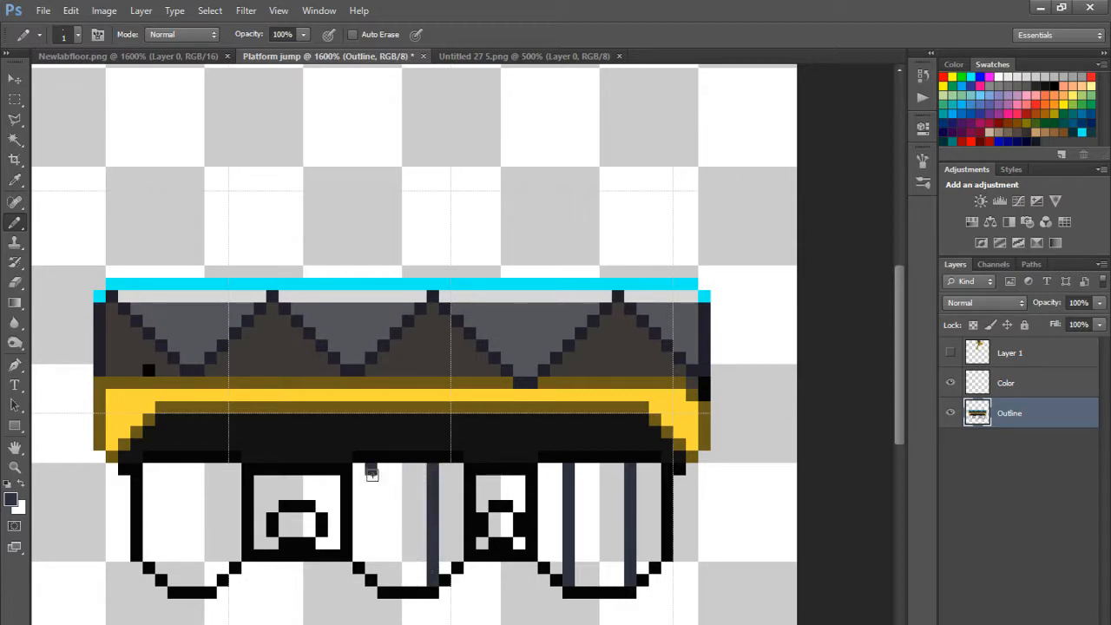
pyautogui.moveTo(372, 469); pyautogui.dragTo(373, 547)
pyautogui.hotkey('ctrl', 'z')
pyautogui.moveTo(383, 466); pyautogui.dragTo(381, 580)
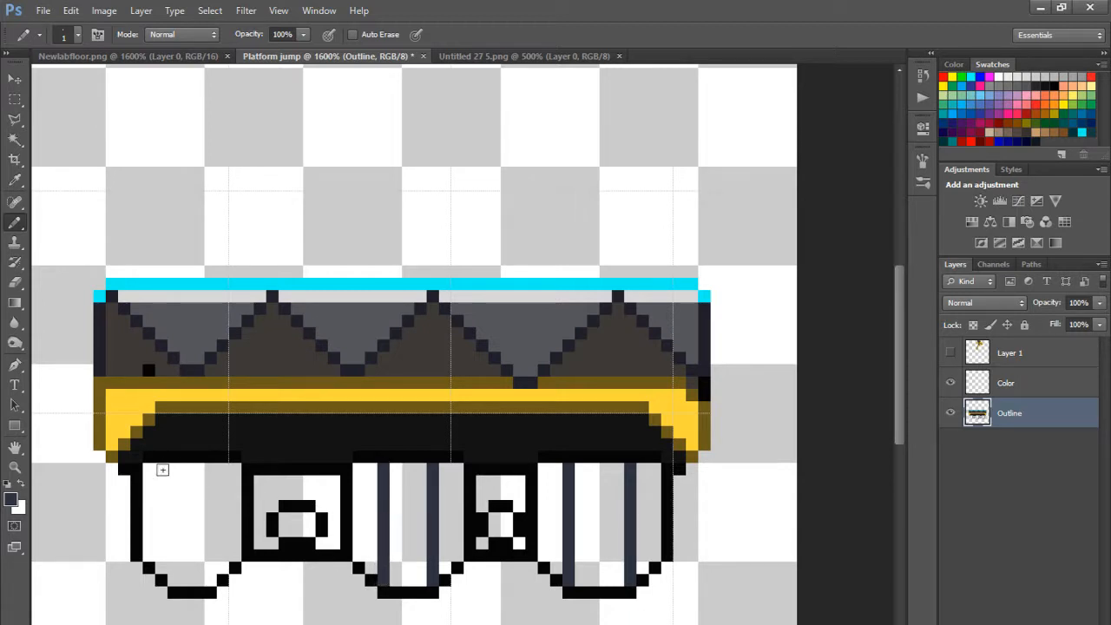
pyautogui.moveTo(162, 465); pyautogui.dragTo(171, 587)
pyautogui.hotkey('ctrl', 'z')
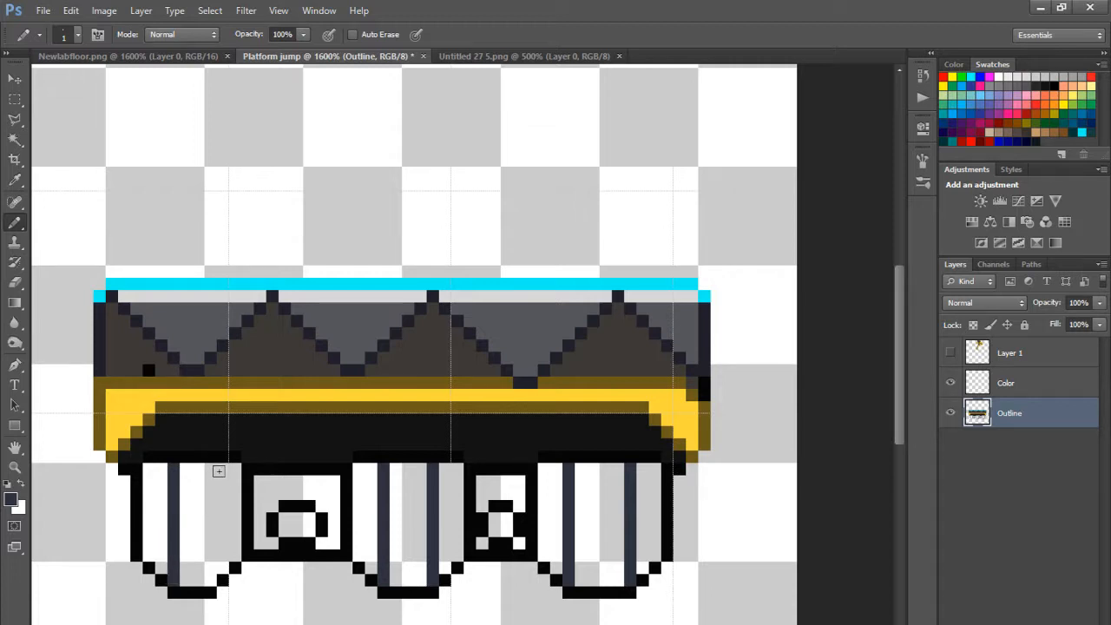
pyautogui.moveTo(212, 467); pyautogui.dragTo(210, 566)
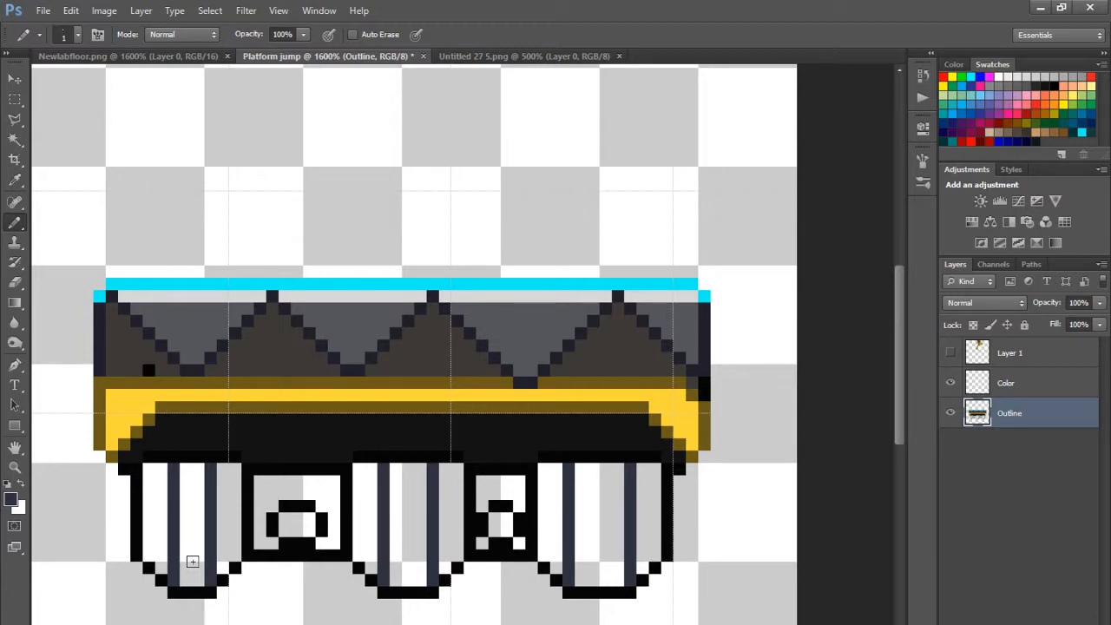
# Step: Sample the near-black purple from the character's shorts and recolour all six vertical leg lines, extending them through the upper and lower outlines
pyautogui.click(540, 55)
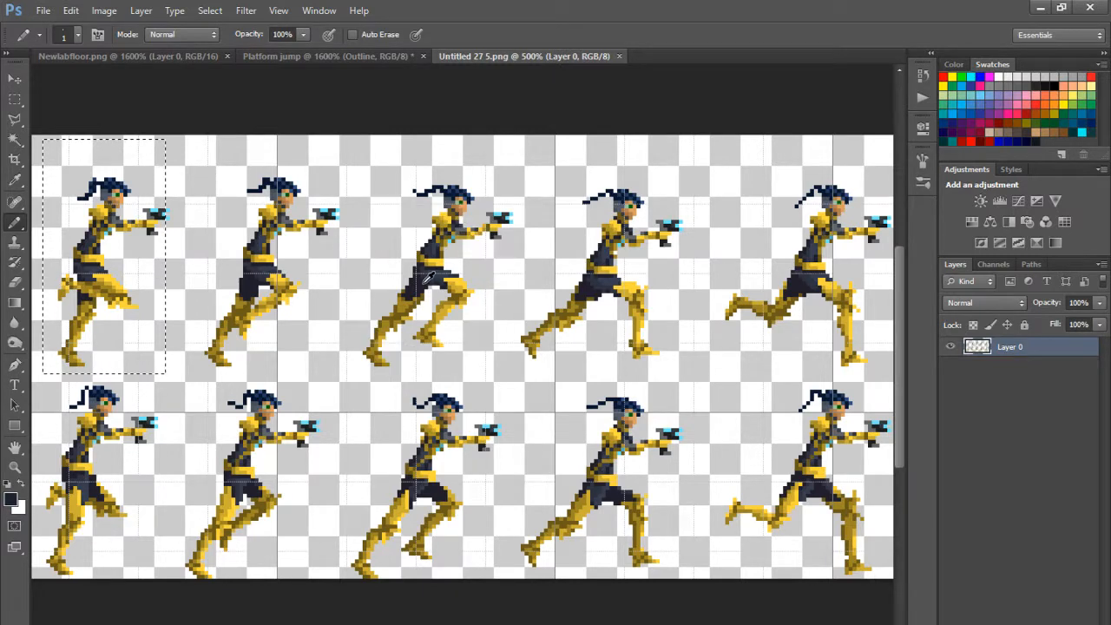
pyautogui.click(387, 56)
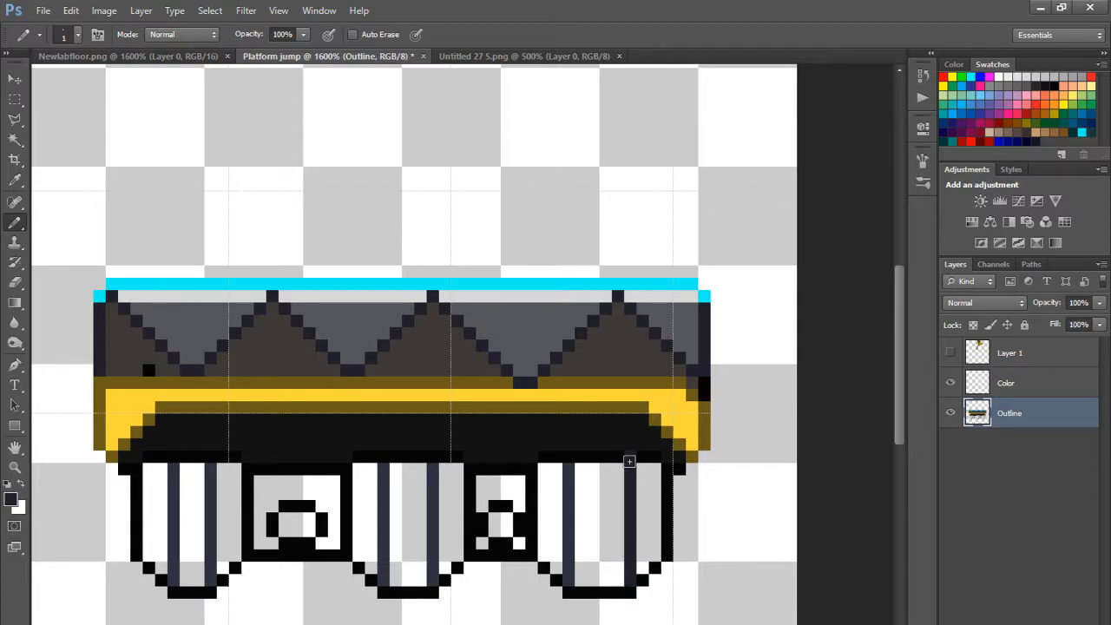
pyautogui.moveTo(571, 454); pyautogui.dragTo(565, 582)
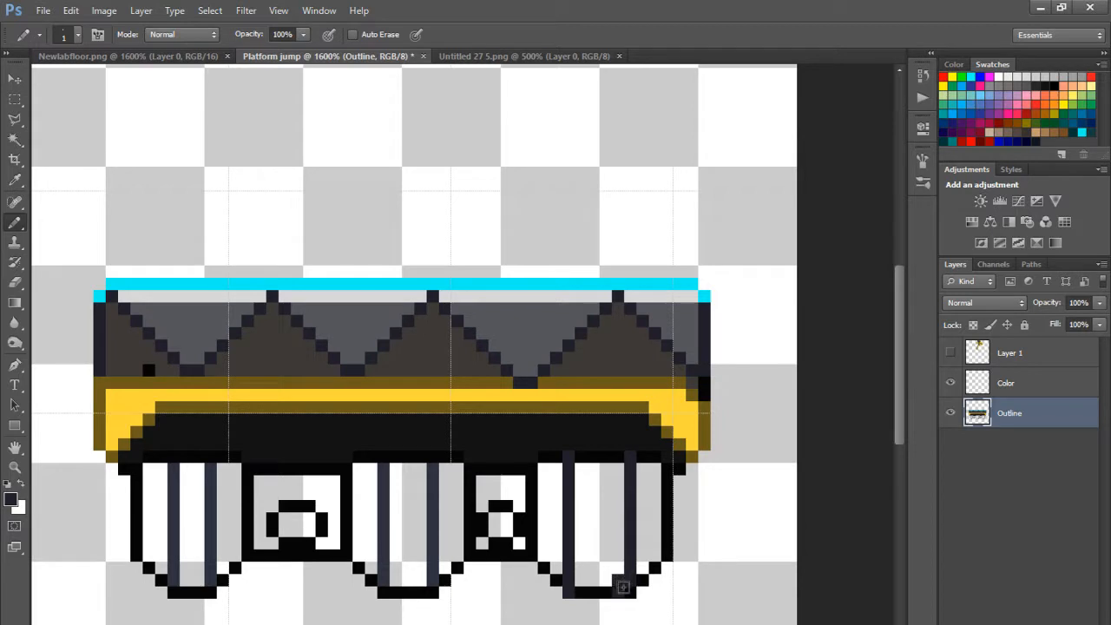
pyautogui.click(629, 593)
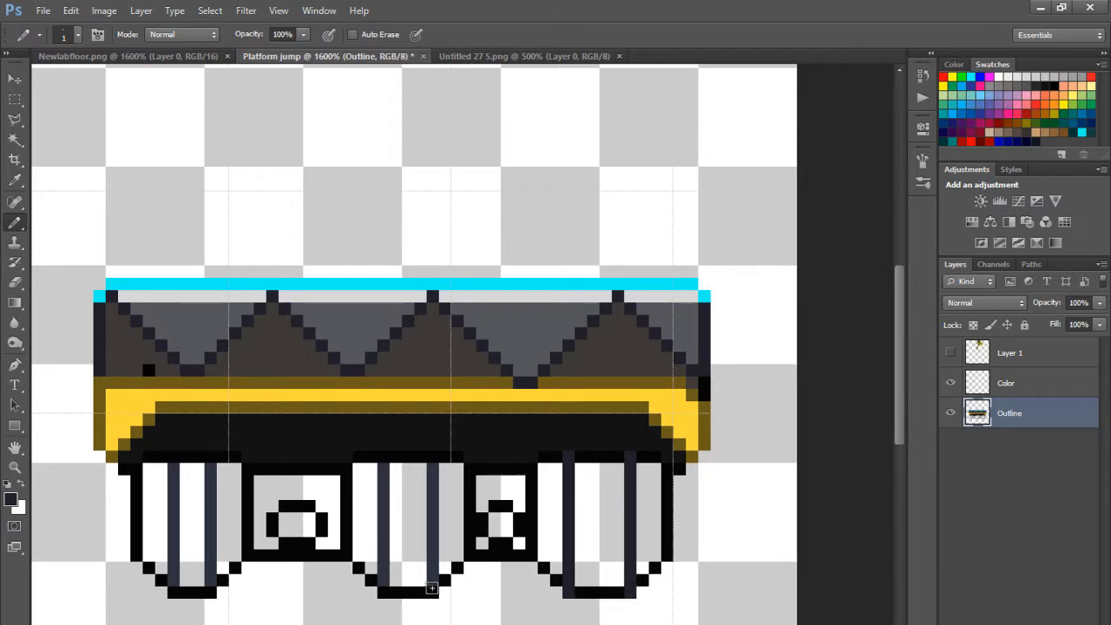
pyautogui.moveTo(433, 593)
pyautogui.mouseDown()
pyautogui.moveTo(430, 453)
pyautogui.moveTo(380, 459)
pyautogui.moveTo(383, 592)
pyautogui.mouseUp()
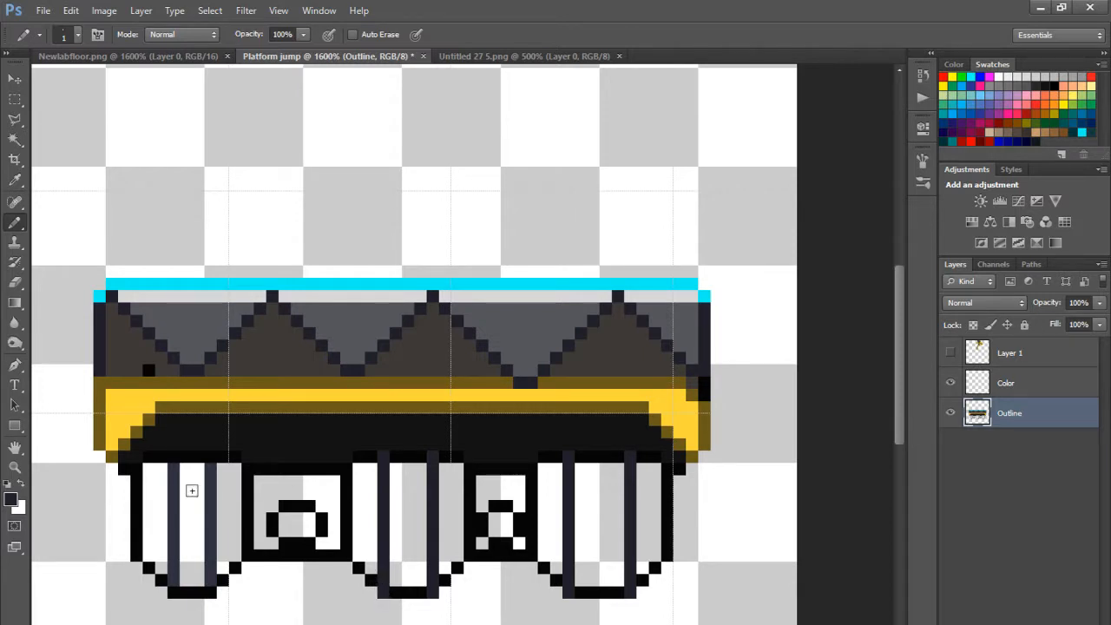
pyautogui.moveTo(210, 459); pyautogui.dragTo(209, 588)
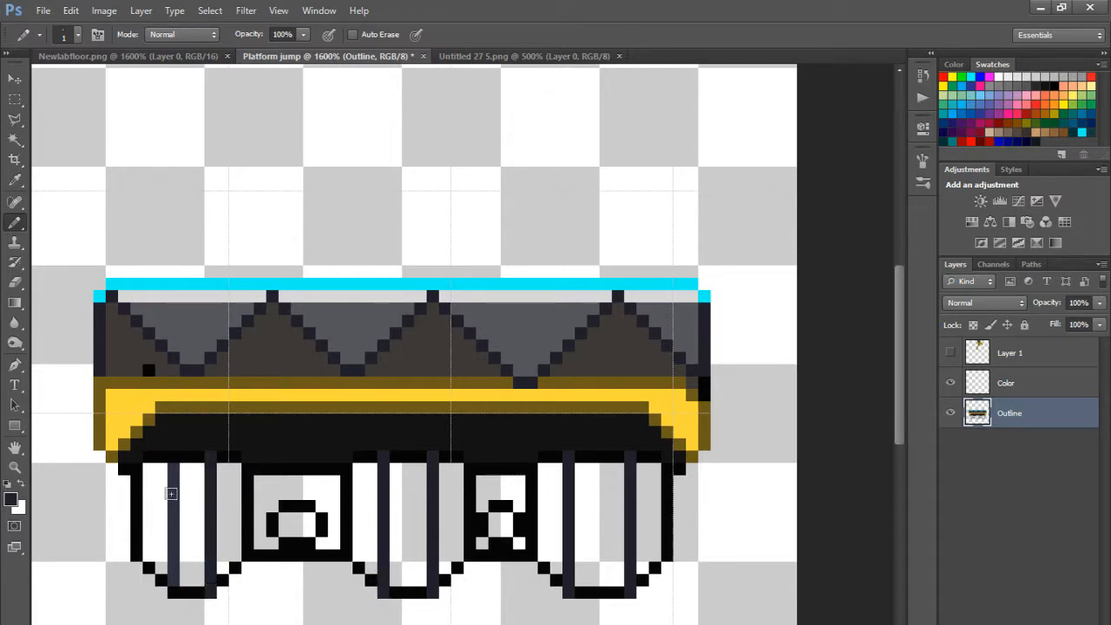
pyautogui.moveTo(167, 462); pyautogui.dragTo(170, 594)
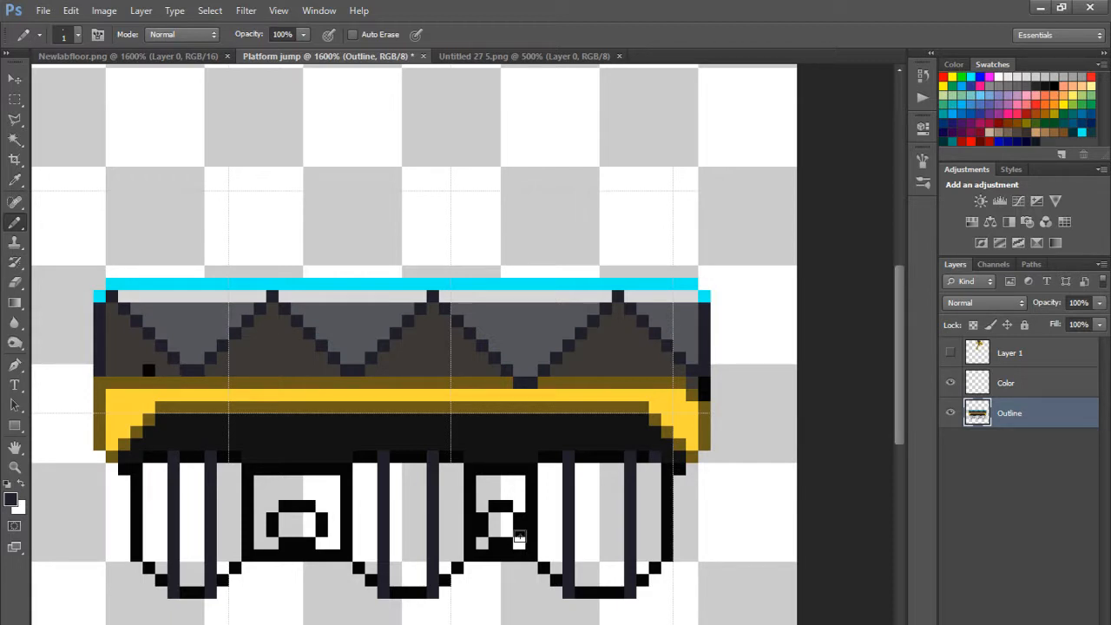
# Step: Sample the lighter blue slate from the character and fill the strip between the vertical lines in all three legs
pyautogui.click(541, 51)
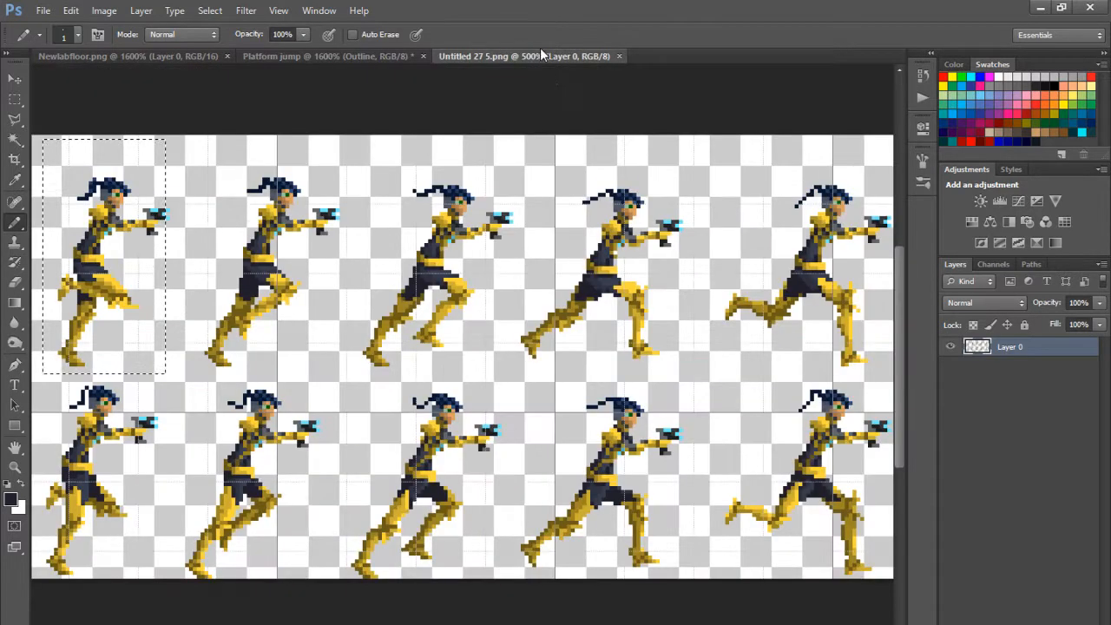
pyautogui.click(431, 270)
pyautogui.click(319, 60)
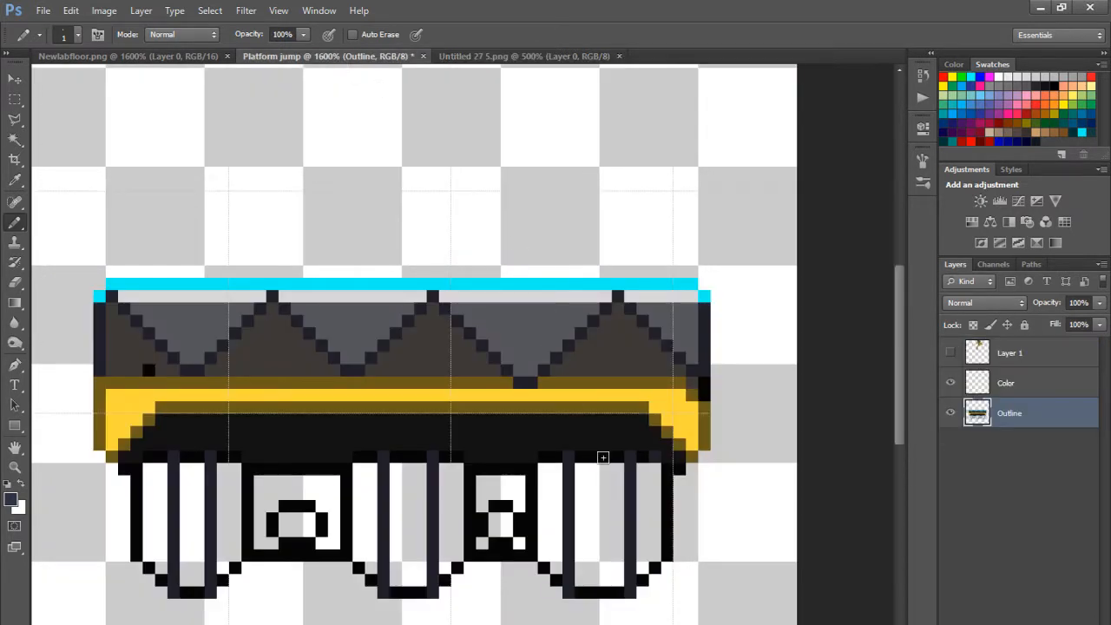
pyautogui.moveTo(605, 471)
pyautogui.mouseDown()
pyautogui.moveTo(579, 486)
pyautogui.moveTo(580, 585)
pyautogui.moveTo(607, 590)
pyautogui.moveTo(618, 461)
pyautogui.moveTo(591, 458)
pyautogui.moveTo(584, 476)
pyautogui.moveTo(599, 588)
pyautogui.moveTo(603, 492)
pyautogui.moveTo(591, 512)
pyautogui.moveTo(593, 586)
pyautogui.mouseUp()
pyautogui.moveTo(418, 466)
pyautogui.mouseDown()
pyautogui.moveTo(393, 463)
pyautogui.moveTo(397, 591)
pyautogui.moveTo(419, 592)
pyautogui.moveTo(420, 492)
pyautogui.moveTo(408, 547)
pyautogui.moveTo(400, 513)
pyautogui.moveTo(408, 573)
pyautogui.moveTo(393, 569)
pyautogui.mouseUp()
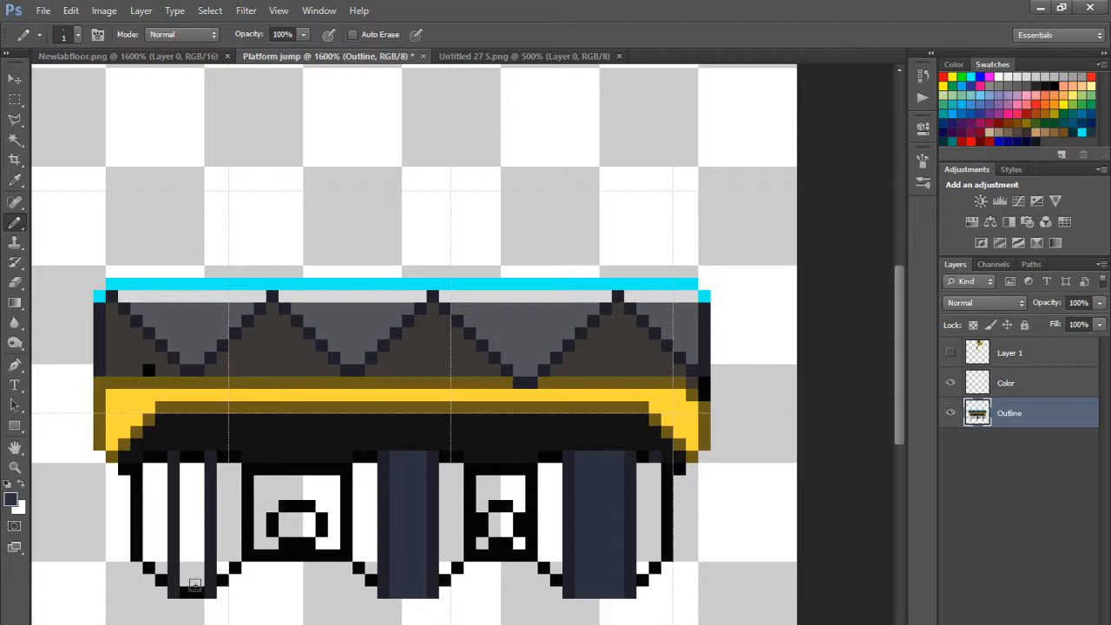
pyautogui.moveTo(193, 590)
pyautogui.mouseDown()
pyautogui.moveTo(195, 458)
pyautogui.moveTo(187, 577)
pyautogui.mouseUp()
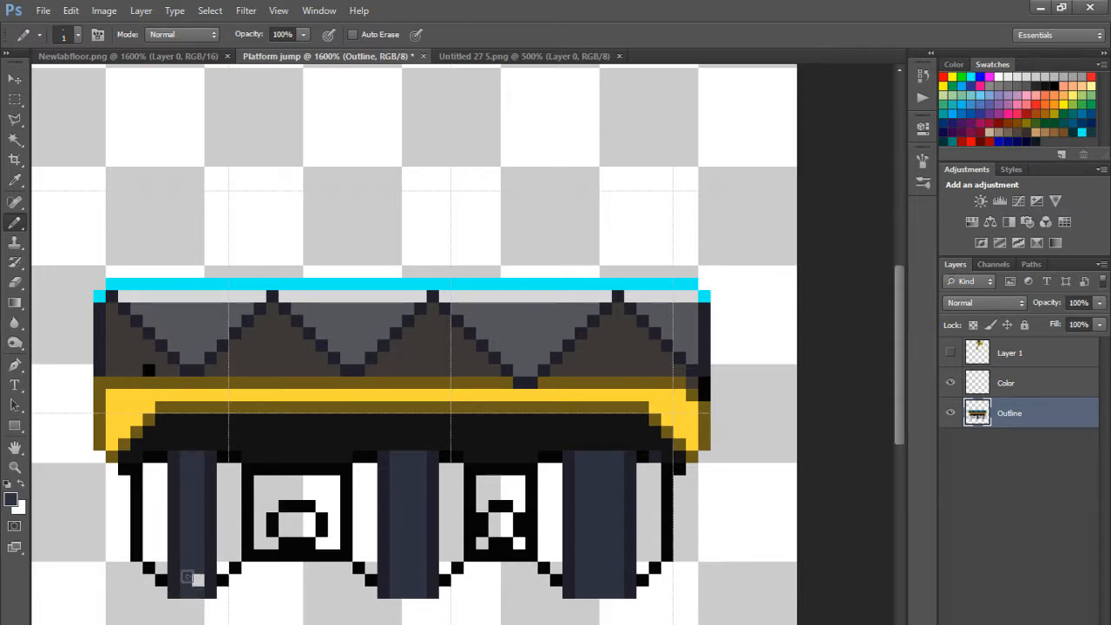
pyautogui.click(191, 578)
# Step: Sample the near-black purple from a leg line and add tapered tips beneath the central strips of all three legs
pyautogui.keyDown('alt'); pyautogui.click(209, 591); pyautogui.keyUp('alt')
pyautogui.click(199, 605)
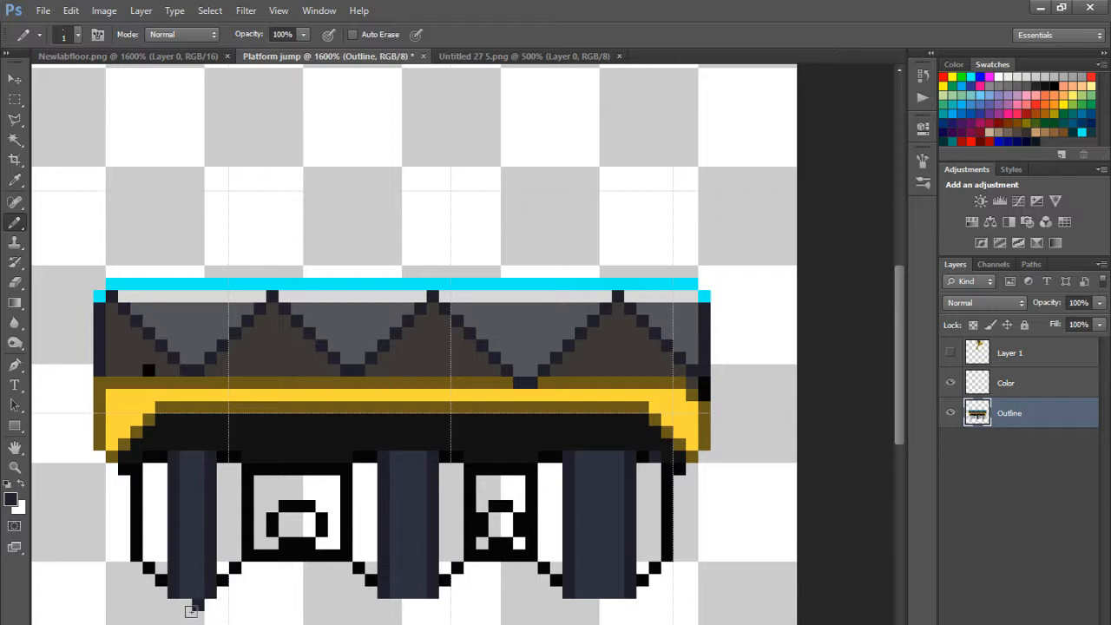
pyautogui.click(177, 607)
pyautogui.hotkey('ctrl', 'z')
pyautogui.click(178, 608)
pyautogui.hotkey('ctrl', 'z')
pyautogui.click(184, 606)
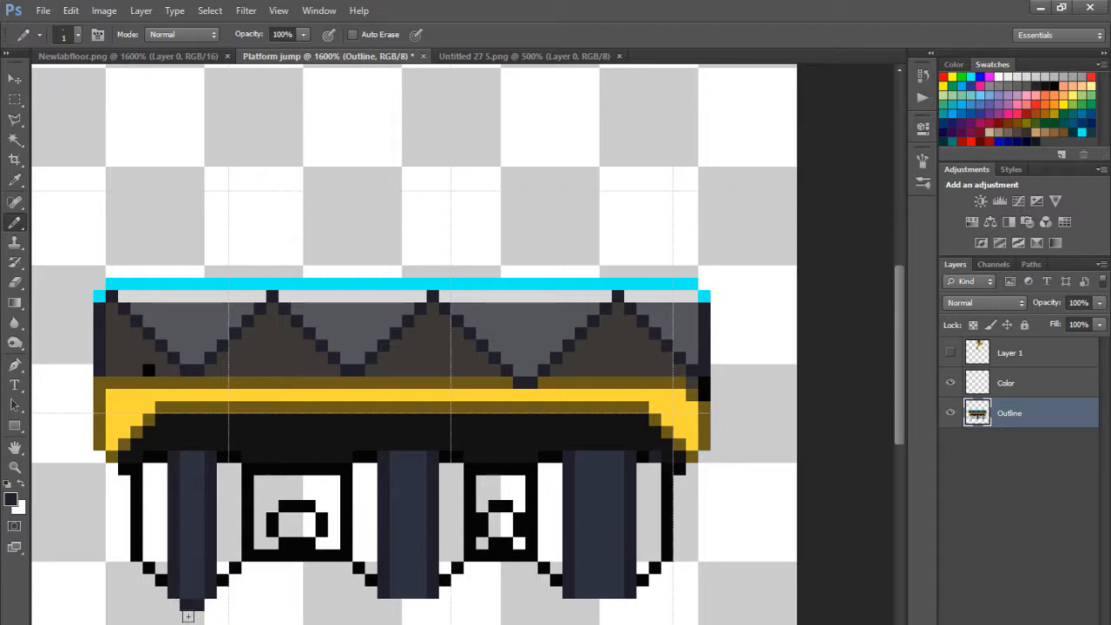
pyautogui.click(395, 606)
pyautogui.click(408, 607)
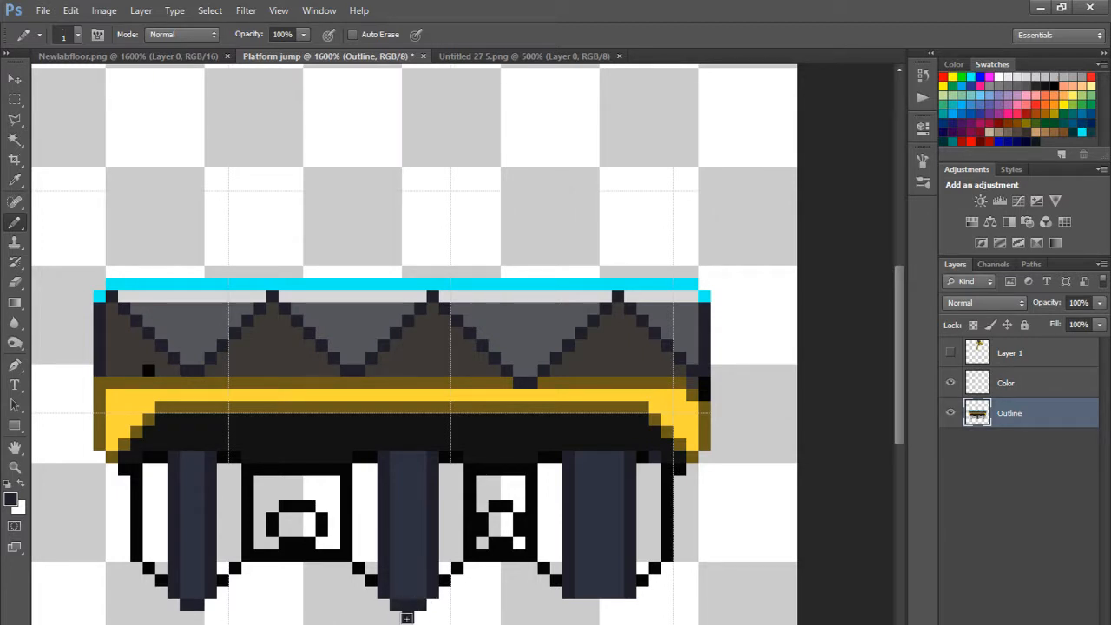
pyautogui.click(577, 606)
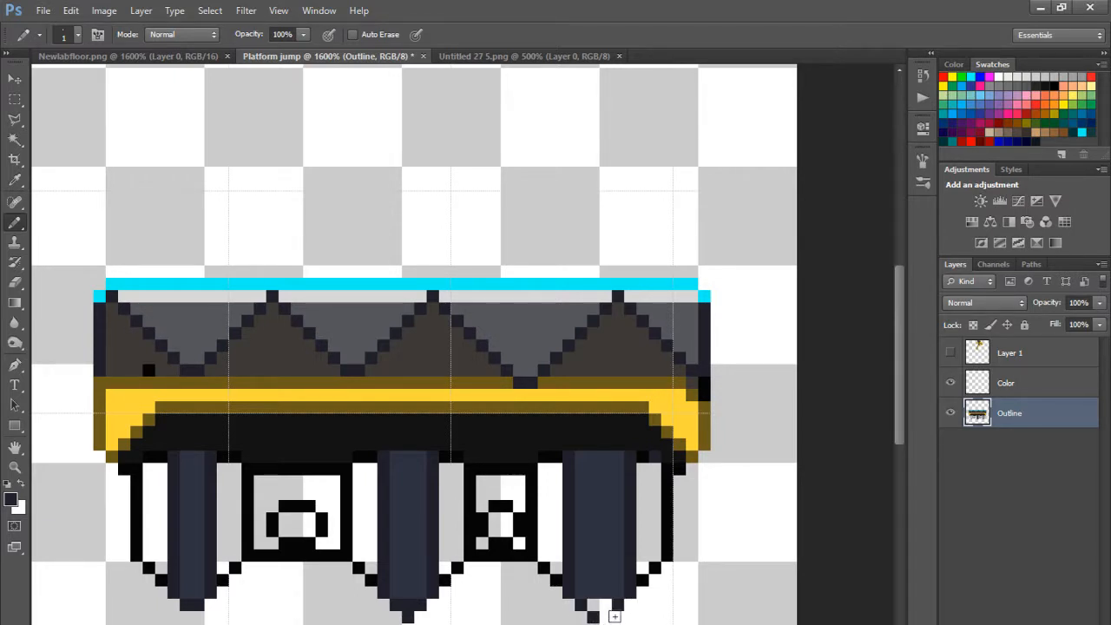
pyautogui.click(596, 608)
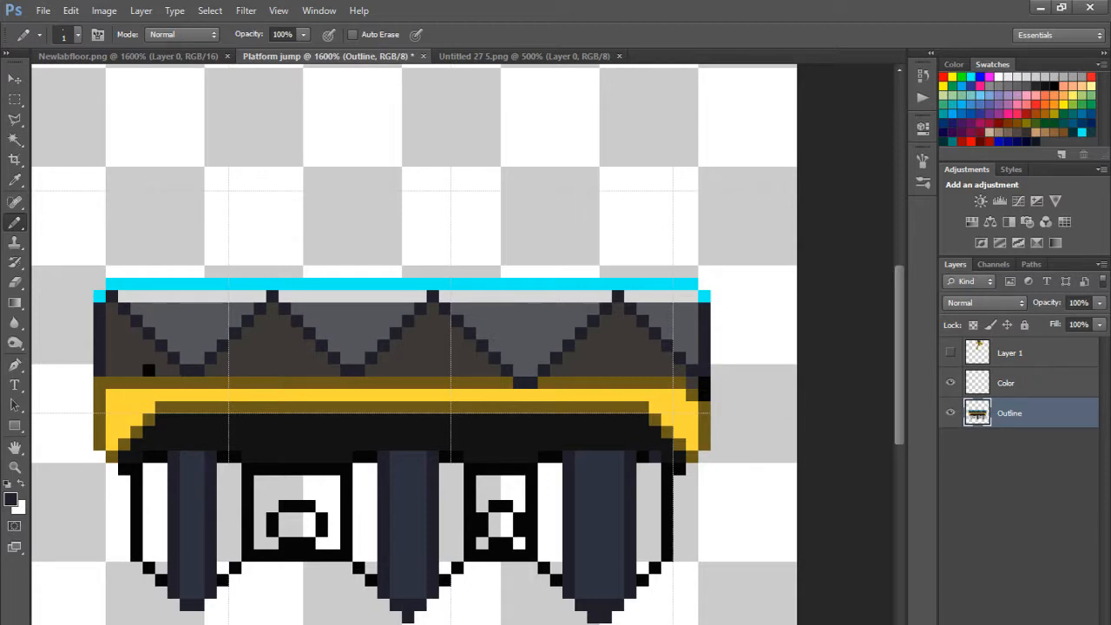
# Step: Sample the dark teal from the floor tile and recolour the black outline of the rightmost leg with it
pyautogui.click(127, 56)
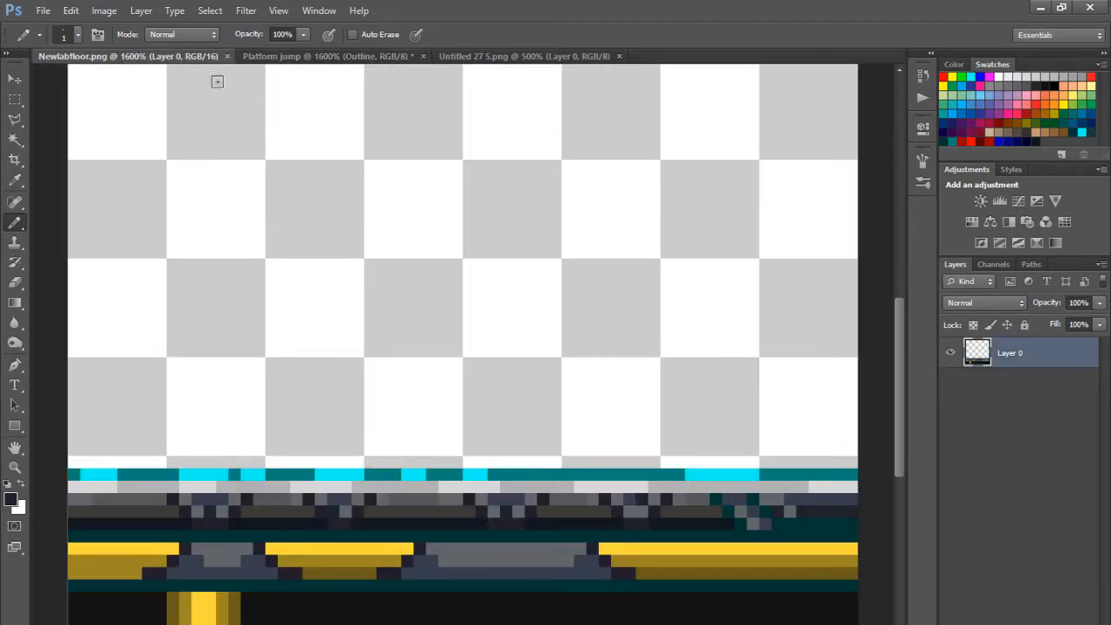
pyautogui.keyDown('alt'); pyautogui.click(504, 587); pyautogui.keyUp('alt')
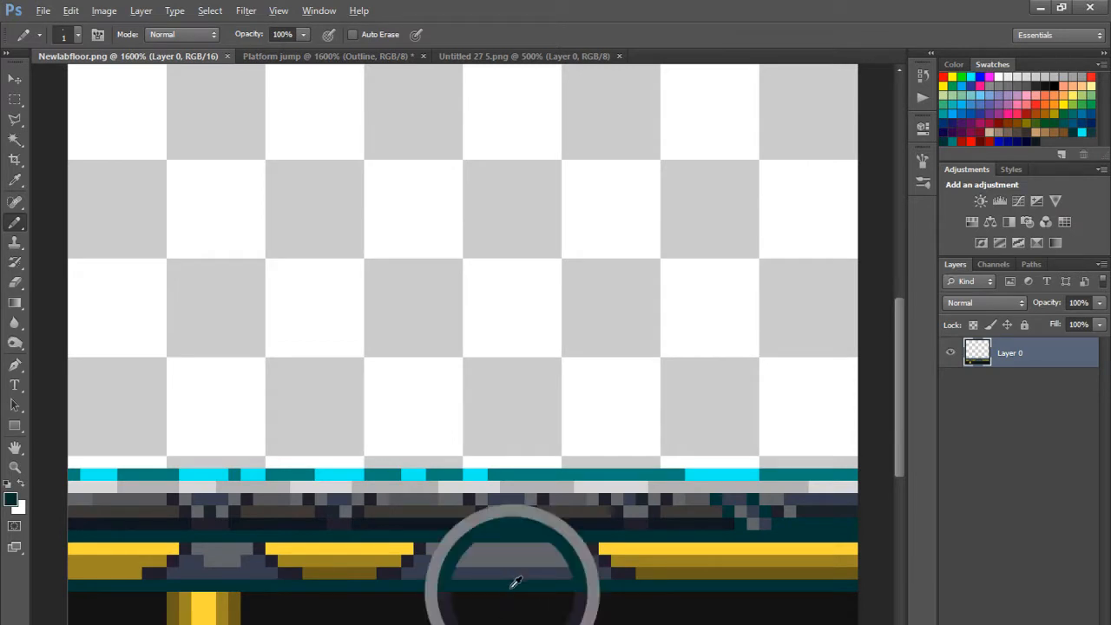
pyautogui.click(491, 55)
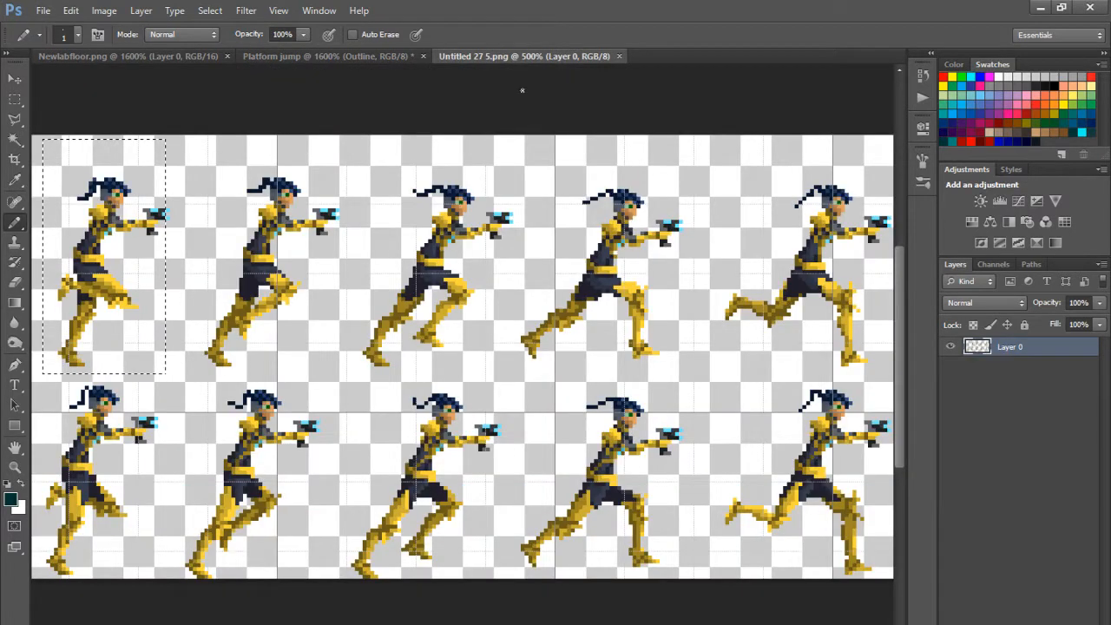
pyautogui.click(401, 55)
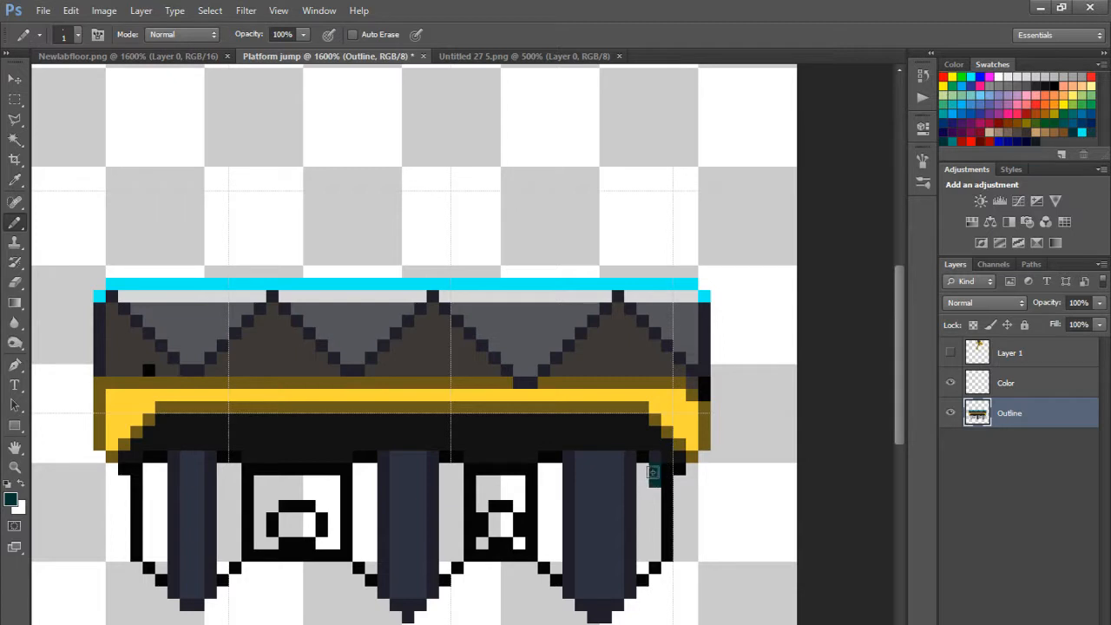
pyautogui.moveTo(646, 460); pyautogui.dragTo(653, 458)
pyautogui.moveTo(665, 479)
pyautogui.mouseDown()
pyautogui.moveTo(670, 552)
pyautogui.moveTo(642, 580)
pyautogui.mouseUp()
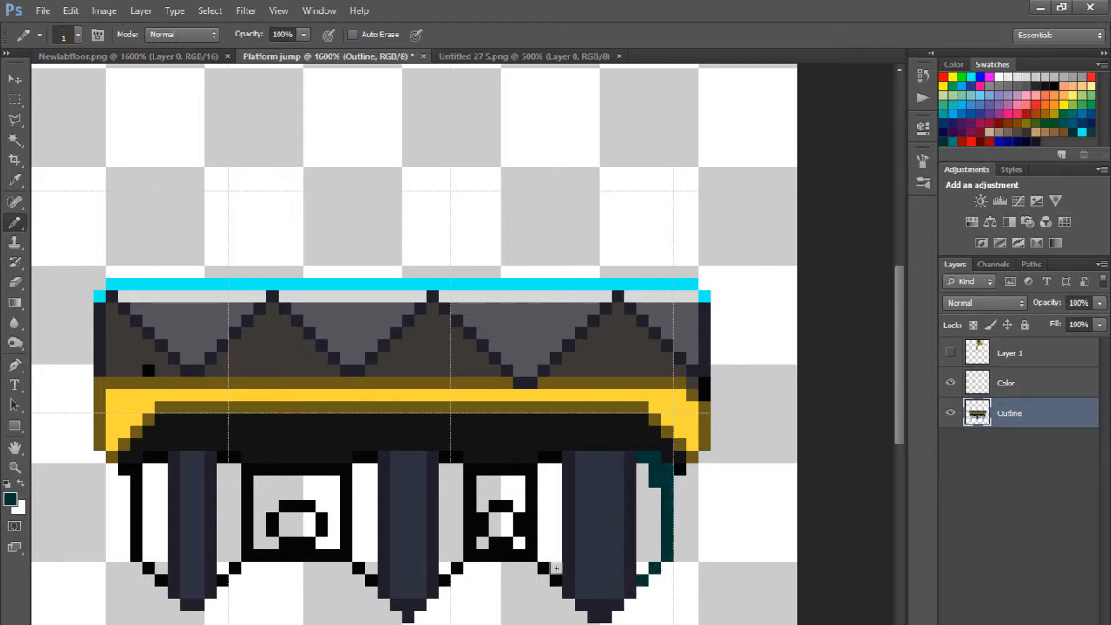
pyautogui.moveTo(555, 577)
pyautogui.mouseDown()
pyautogui.moveTo(533, 549)
pyautogui.moveTo(533, 471)
pyautogui.moveTo(541, 456)
pyautogui.moveTo(560, 456)
pyautogui.mouseUp()
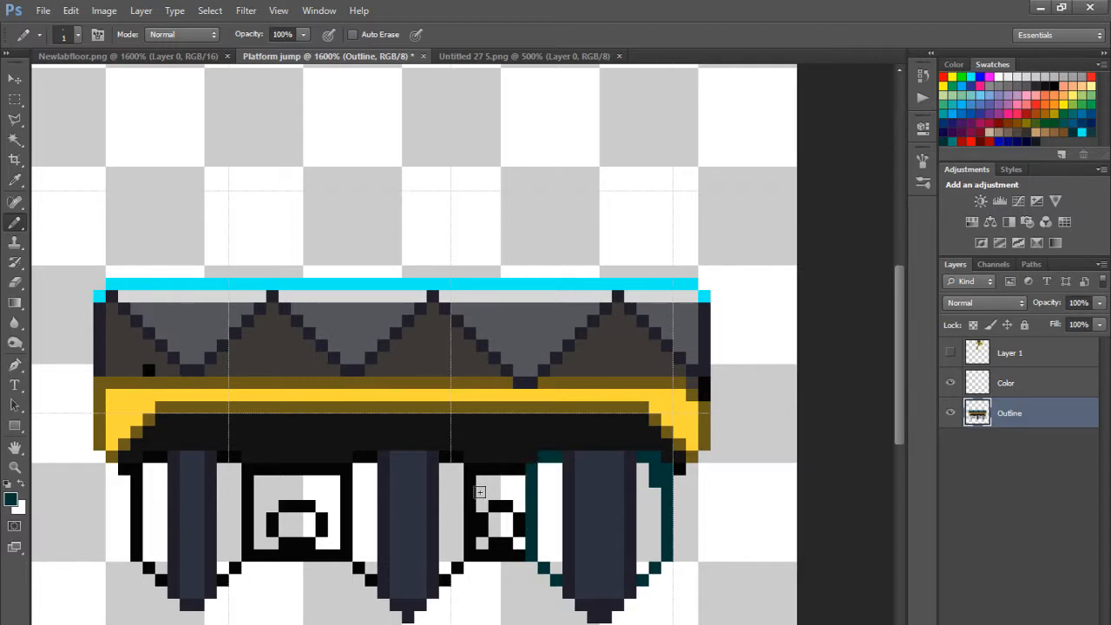
# Step: Recolour the black outlines of the middle and leftmost legs in the same dark teal
pyautogui.moveTo(443, 456)
pyautogui.mouseDown()
pyautogui.moveTo(470, 481)
pyautogui.moveTo(468, 468)
pyautogui.moveTo(468, 544)
pyautogui.moveTo(444, 580)
pyautogui.mouseUp()
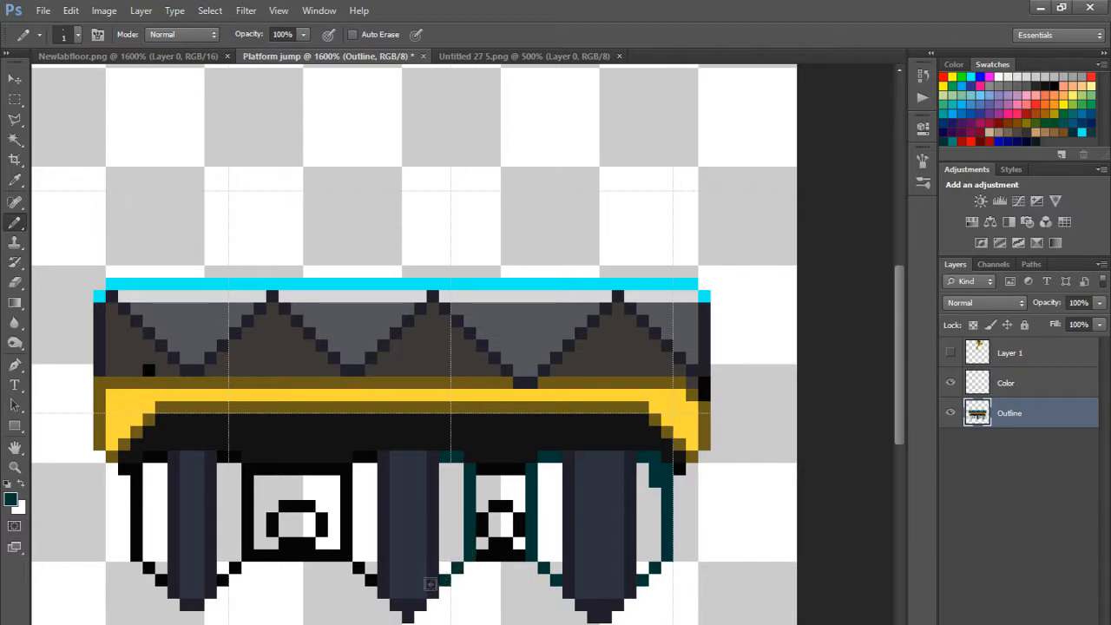
pyautogui.moveTo(370, 579); pyautogui.dragTo(359, 569)
pyautogui.moveTo(345, 464); pyautogui.dragTo(348, 557)
pyautogui.moveTo(357, 457); pyautogui.dragTo(372, 456)
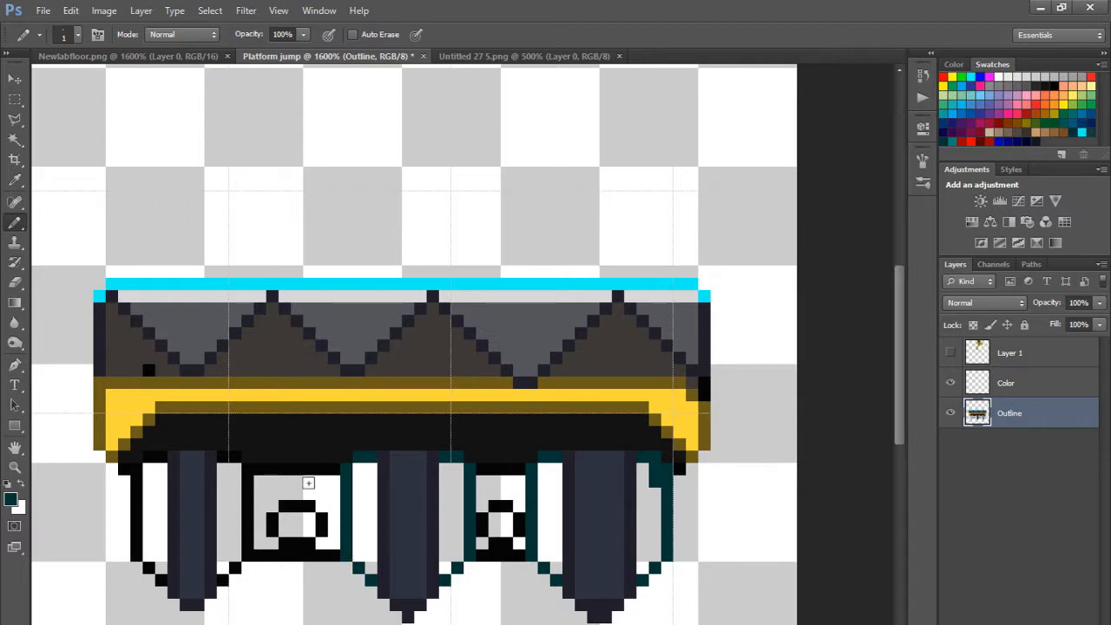
pyautogui.click(230, 457)
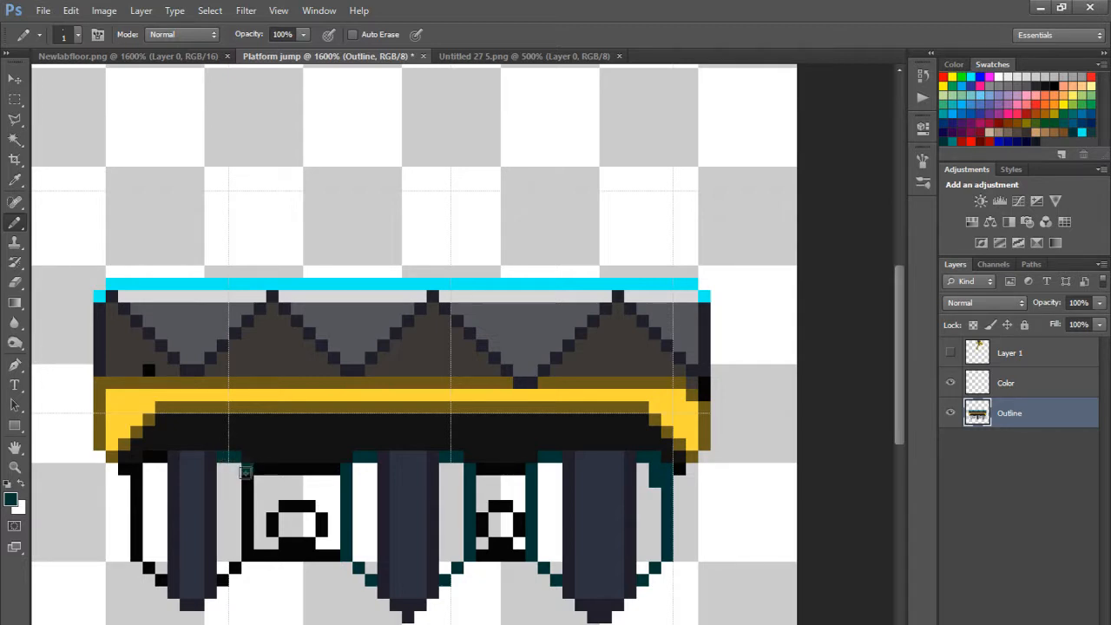
pyautogui.moveTo(245, 472)
pyautogui.mouseDown()
pyautogui.moveTo(246, 555)
pyautogui.moveTo(225, 576)
pyautogui.moveTo(162, 581)
pyautogui.moveTo(134, 540)
pyautogui.moveTo(135, 551)
pyautogui.moveTo(130, 475)
pyautogui.moveTo(162, 458)
pyautogui.mouseUp()
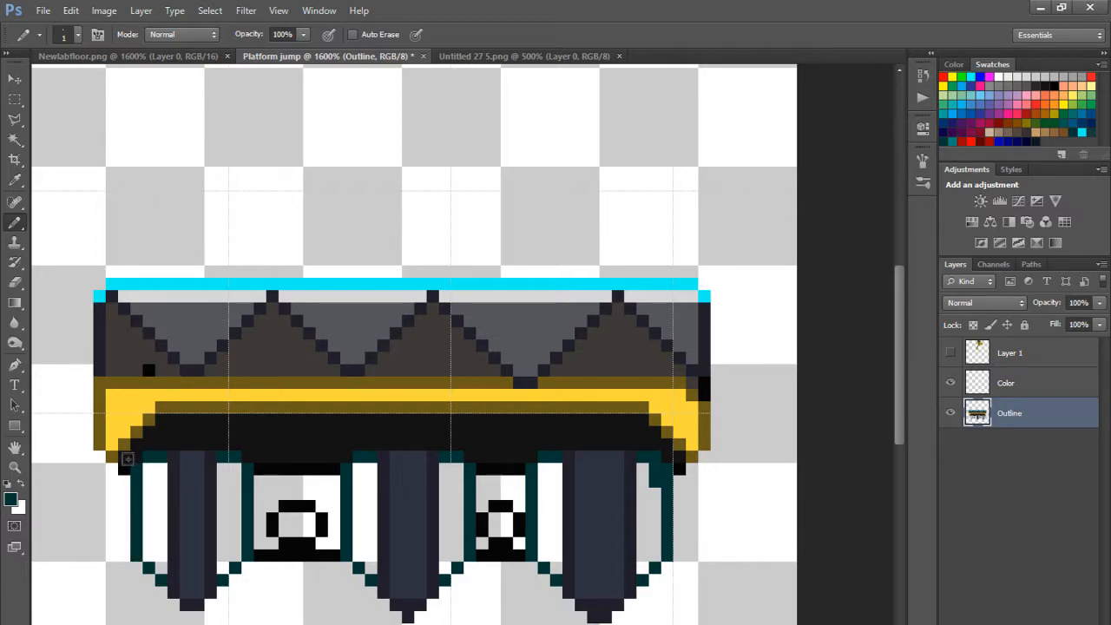
# Step: Sample the near-black from the platform's underside and recolour the black corner pixel at its right end
pyautogui.keyDown('alt'); pyautogui.click(129, 455); pyautogui.keyUp('alt')
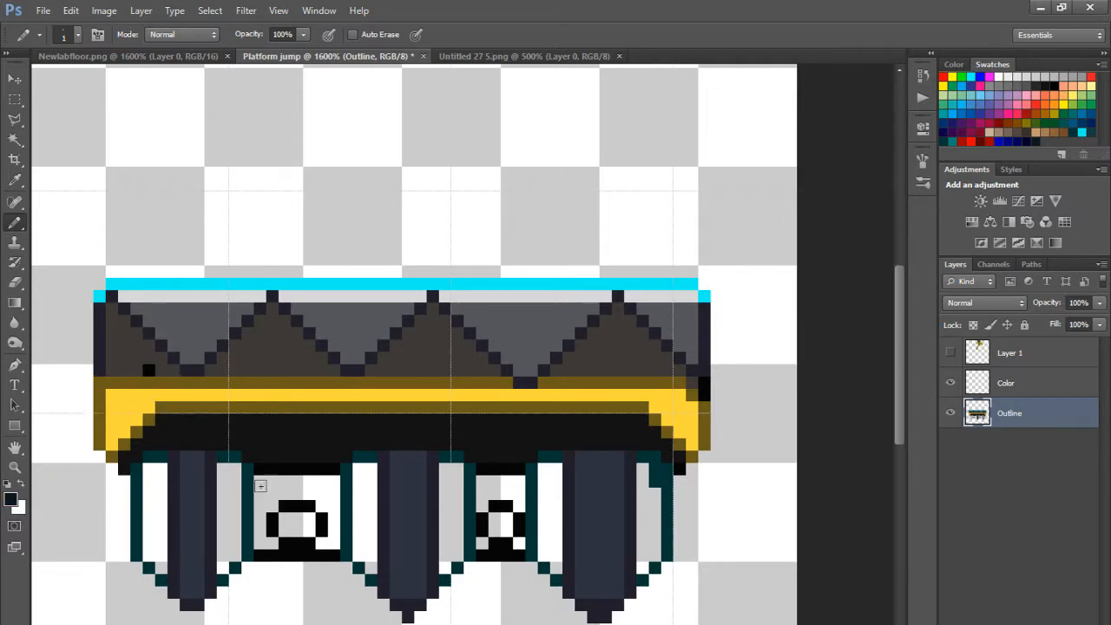
pyautogui.keyDown('alt'); pyautogui.click(674, 459); pyautogui.keyUp('alt')
pyautogui.click(680, 468)
# Step: Sample the dark teal from the floor tile again and lighten the foreground colour to RGB 1, 84, 84
pyautogui.click(159, 56)
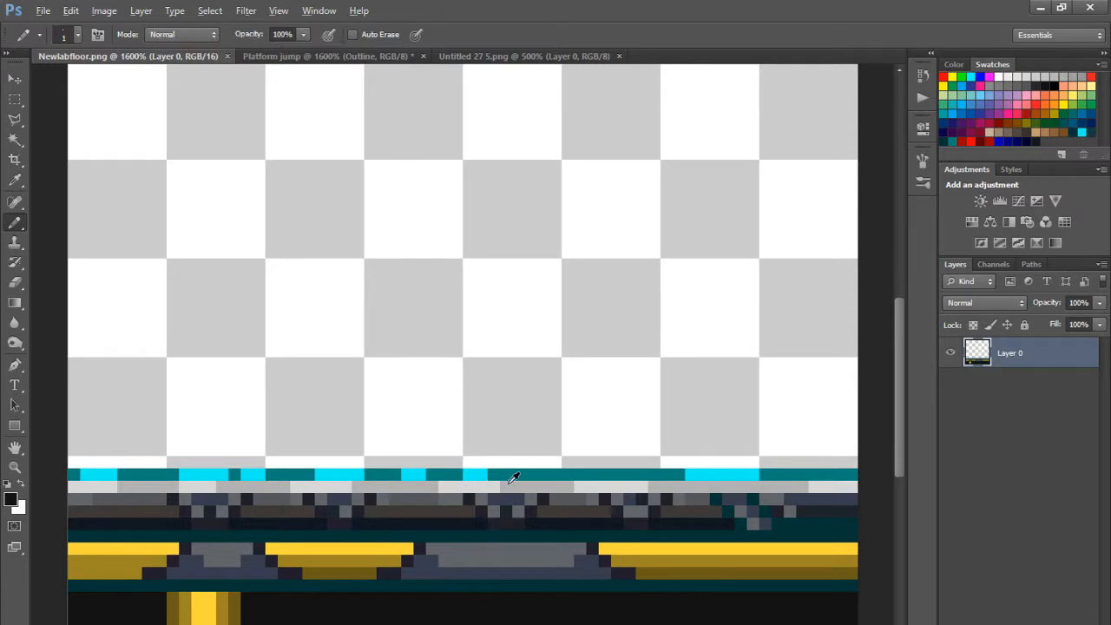
pyautogui.keyDown('alt'); pyautogui.click(537, 474); pyautogui.keyUp('alt')
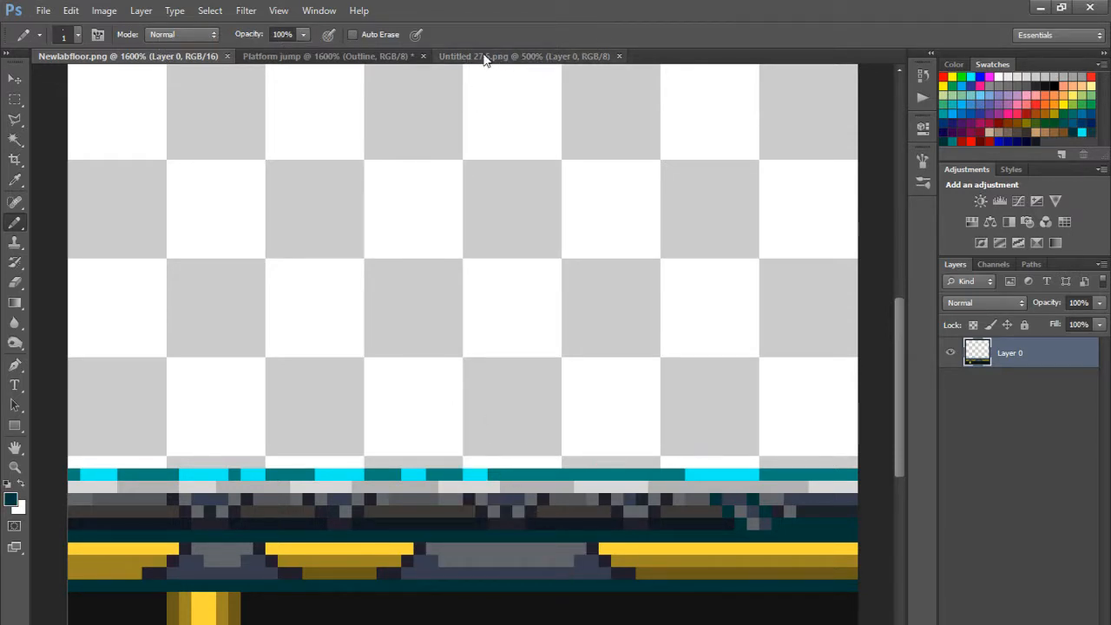
pyautogui.click(343, 59)
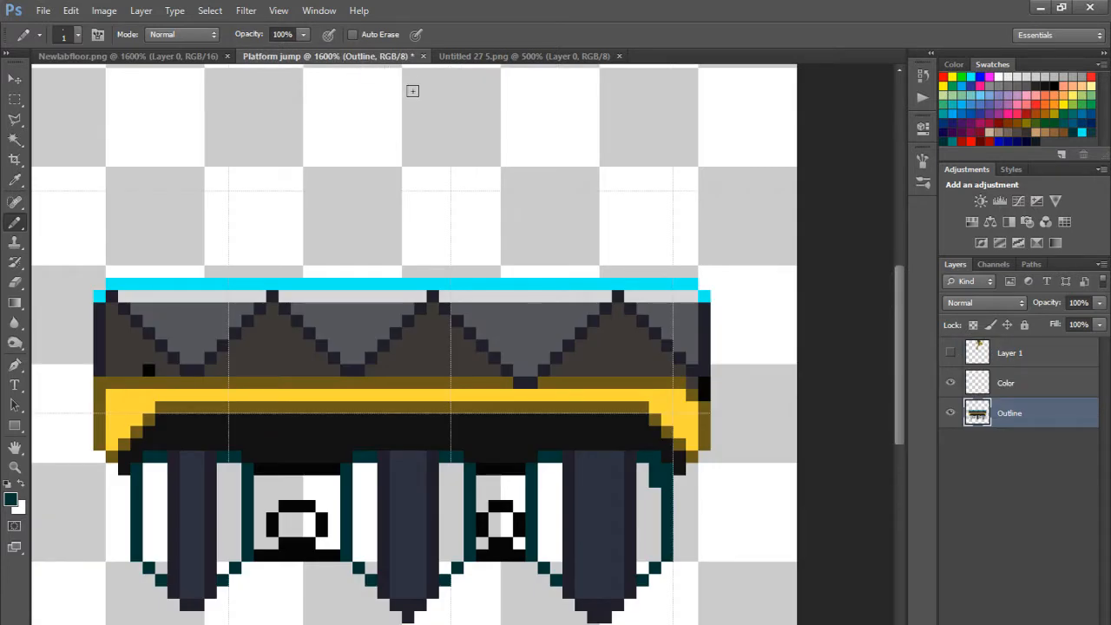
pyautogui.click(955, 64)
pyautogui.click(950, 86)
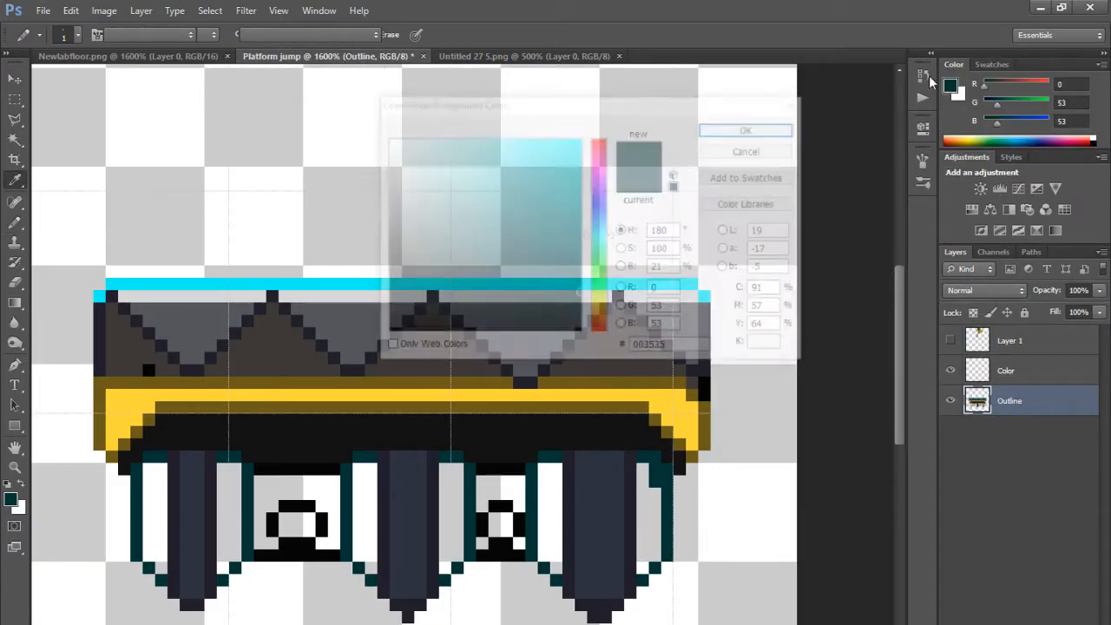
pyautogui.moveTo(578, 291); pyautogui.dragTo(578, 269)
pyautogui.click(752, 128)
pyautogui.press('b')
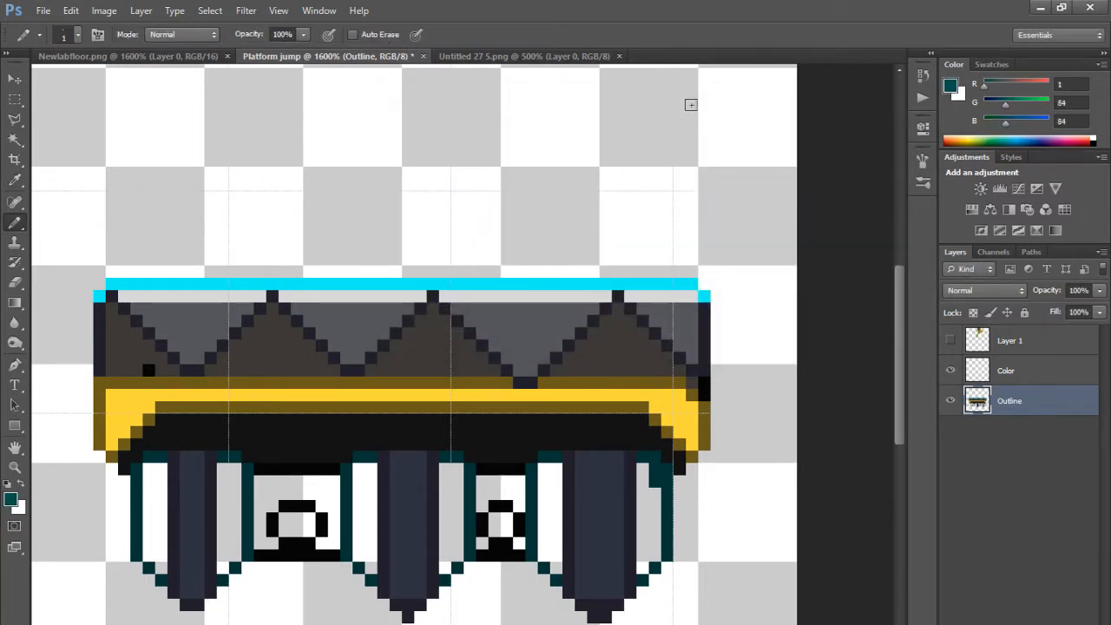
# Step: Fill the empty areas on both sides of the central strip in all three legs with the lighter teal
pyautogui.moveTo(226, 475)
pyautogui.mouseDown()
pyautogui.moveTo(227, 467)
pyautogui.moveTo(222, 552)
pyautogui.moveTo(232, 544)
pyautogui.mouseUp()
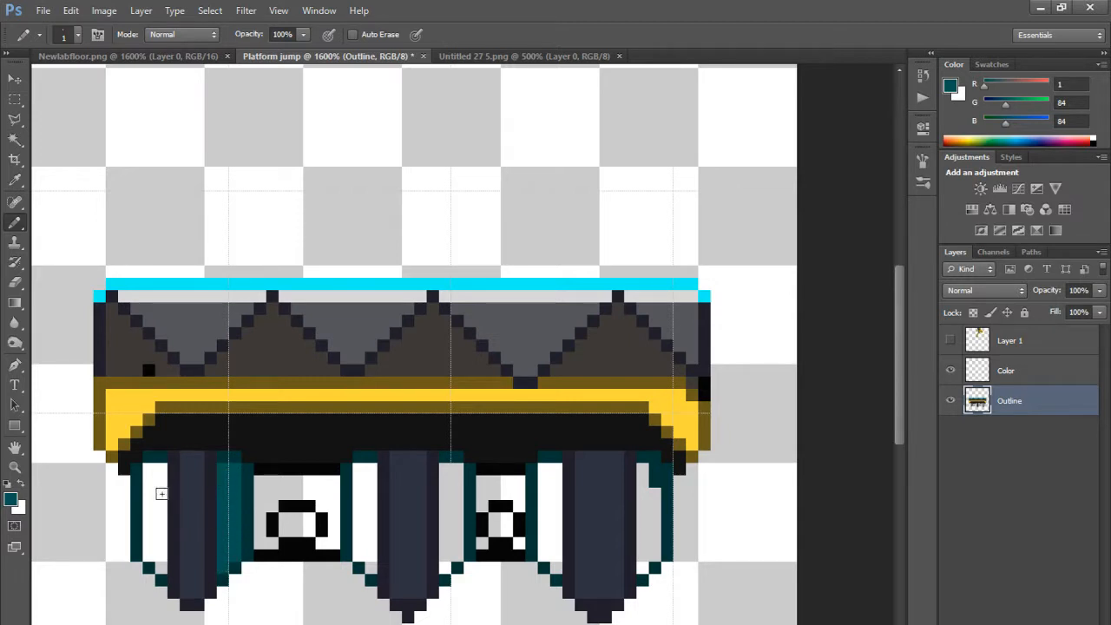
pyautogui.moveTo(161, 494)
pyautogui.mouseDown()
pyautogui.moveTo(151, 522)
pyautogui.moveTo(160, 564)
pyautogui.moveTo(151, 544)
pyautogui.moveTo(161, 480)
pyautogui.moveTo(148, 473)
pyautogui.moveTo(149, 499)
pyautogui.moveTo(163, 495)
pyautogui.mouseUp()
pyautogui.moveTo(446, 469); pyautogui.dragTo(455, 556)
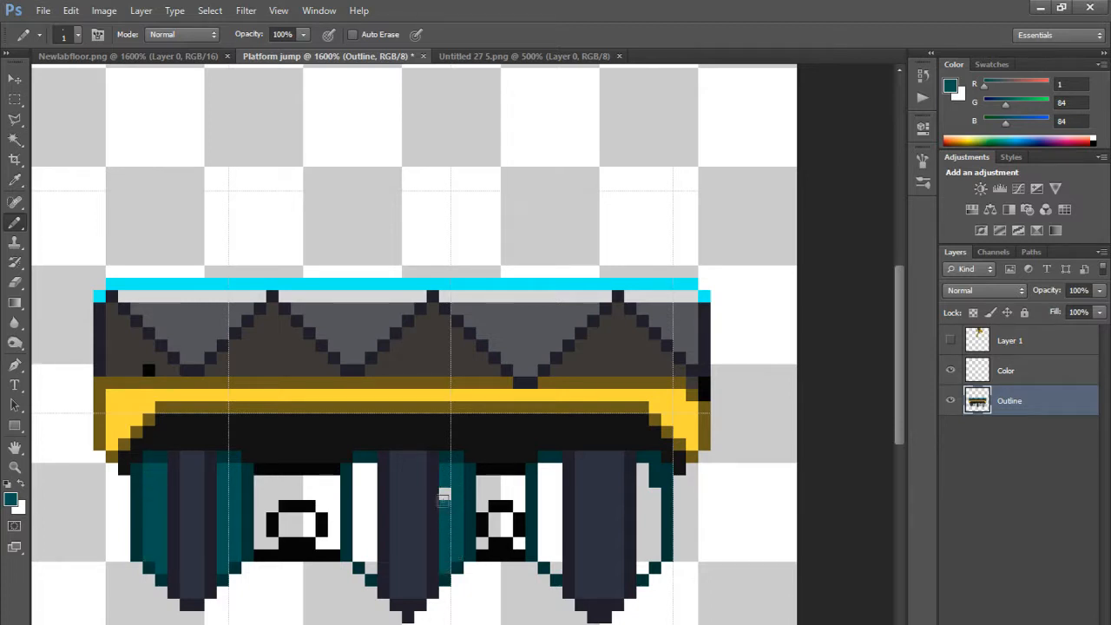
pyautogui.moveTo(359, 466); pyautogui.dragTo(360, 561)
pyautogui.moveTo(365, 506); pyautogui.dragTo(373, 563)
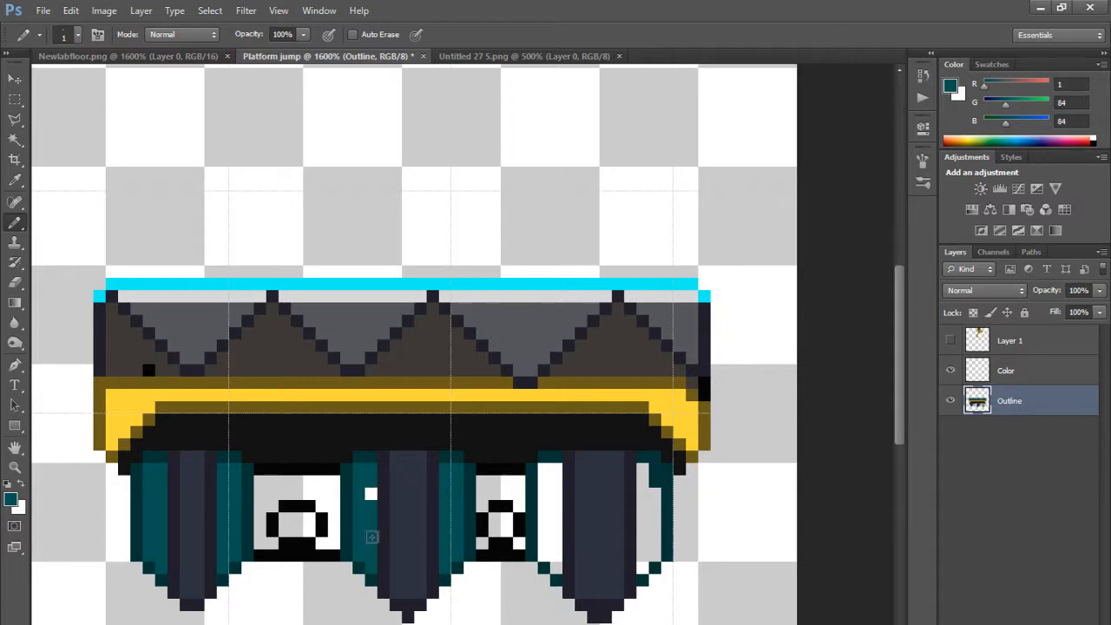
pyautogui.moveTo(656, 477)
pyautogui.mouseDown()
pyautogui.moveTo(644, 507)
pyautogui.moveTo(647, 474)
pyautogui.moveTo(653, 537)
pyautogui.moveTo(642, 569)
pyautogui.moveTo(637, 507)
pyautogui.mouseUp()
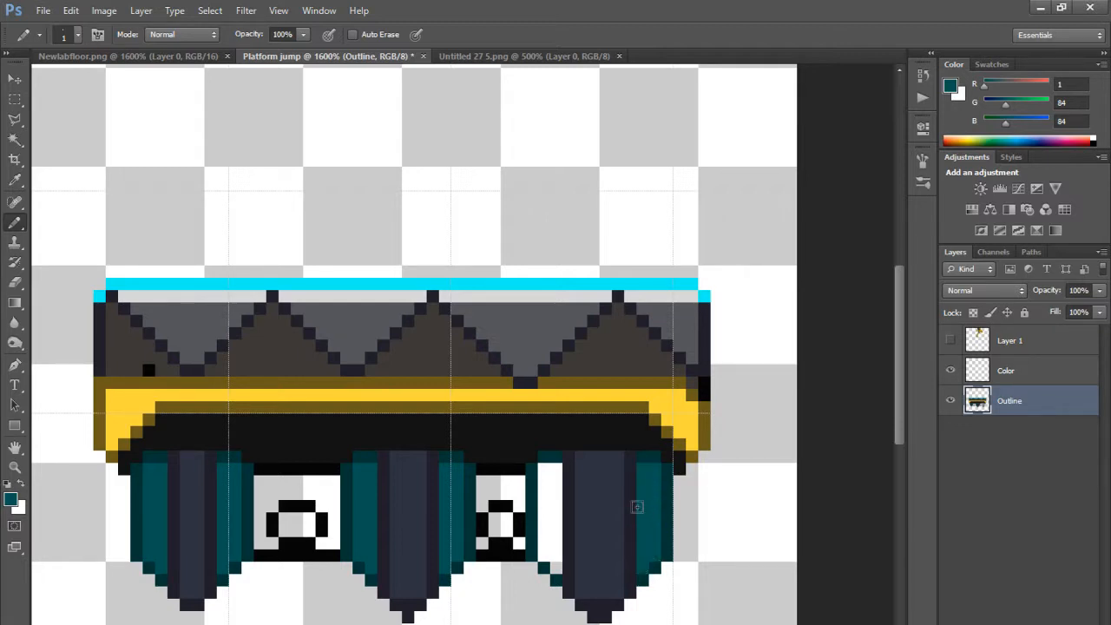
pyautogui.click(550, 469)
pyautogui.moveTo(547, 469)
pyautogui.mouseDown()
pyautogui.moveTo(553, 560)
pyautogui.moveTo(556, 480)
pyautogui.mouseUp()
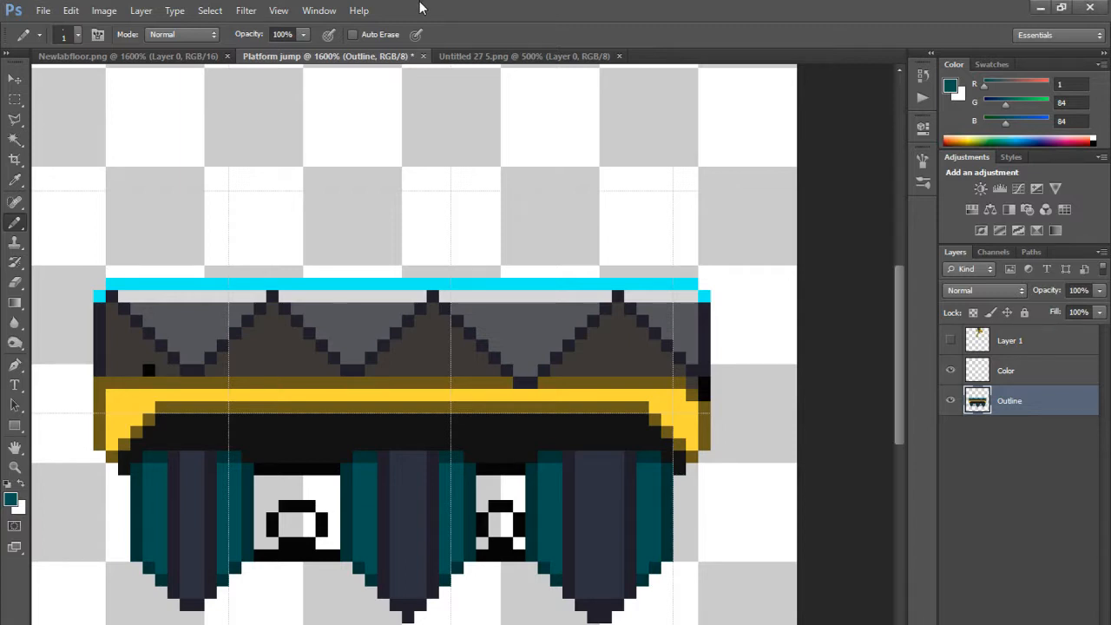
# Step: Sample the dark navy (RGB 16, 24, 32) from the floor tile and return to the platform sprite
pyautogui.click(467, 55)
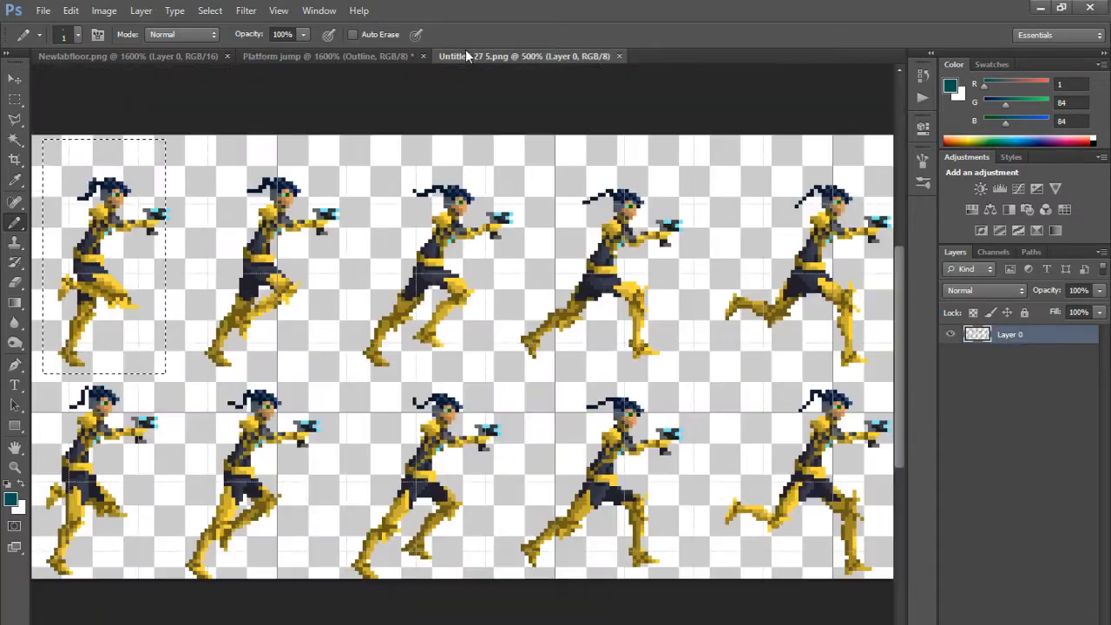
pyautogui.click(184, 57)
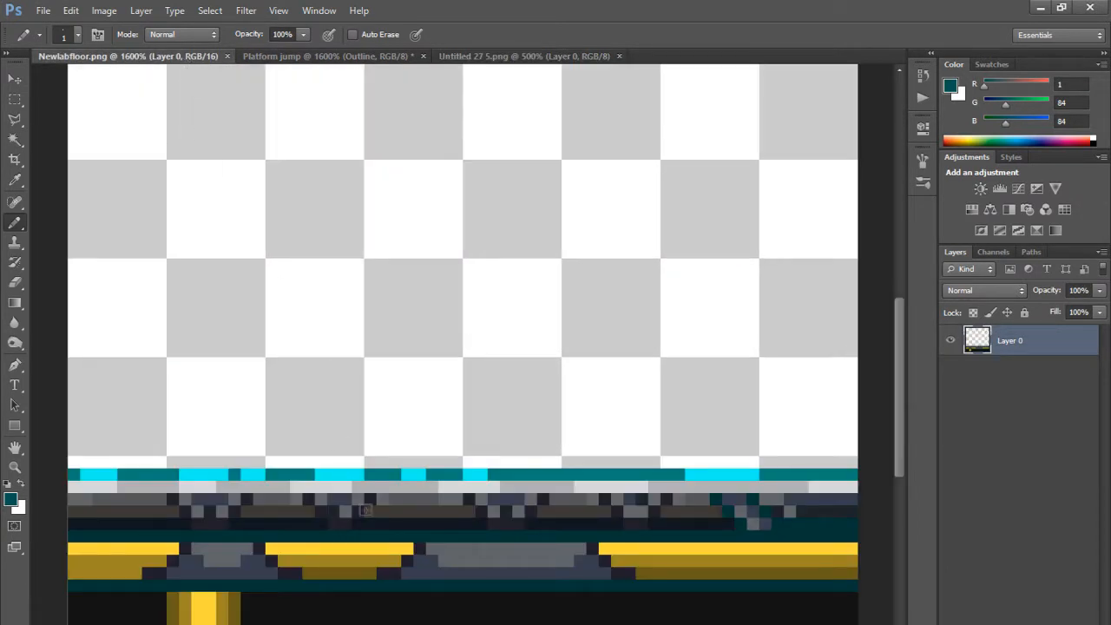
pyautogui.keyDown('alt'); pyautogui.click(299, 510); pyautogui.keyUp('alt')
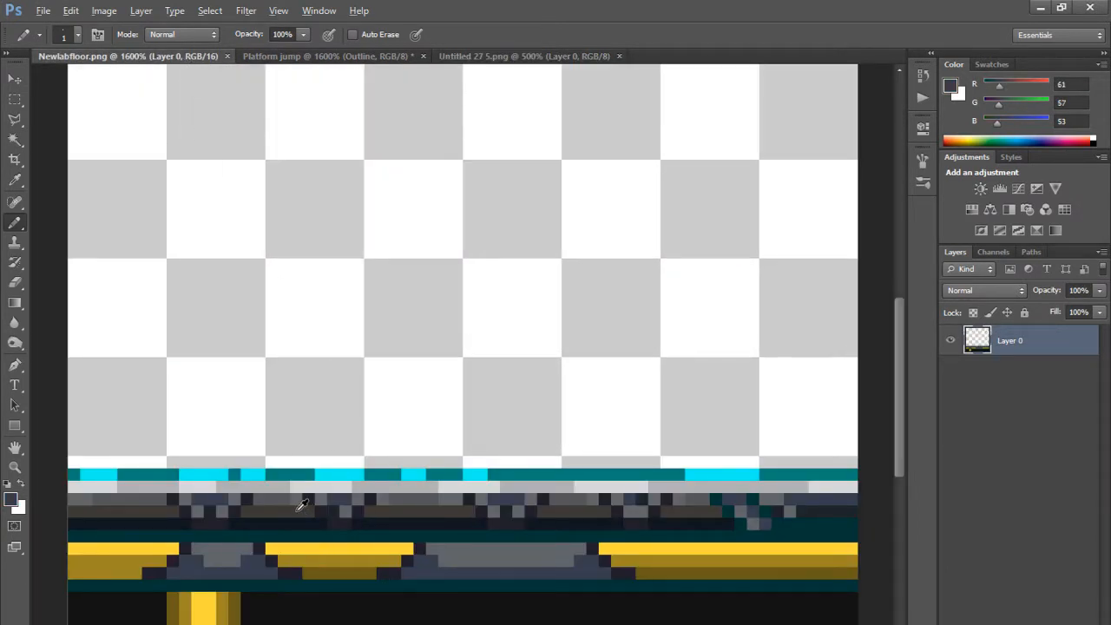
pyautogui.keyDown('alt'); pyautogui.click(296, 521); pyautogui.keyUp('alt')
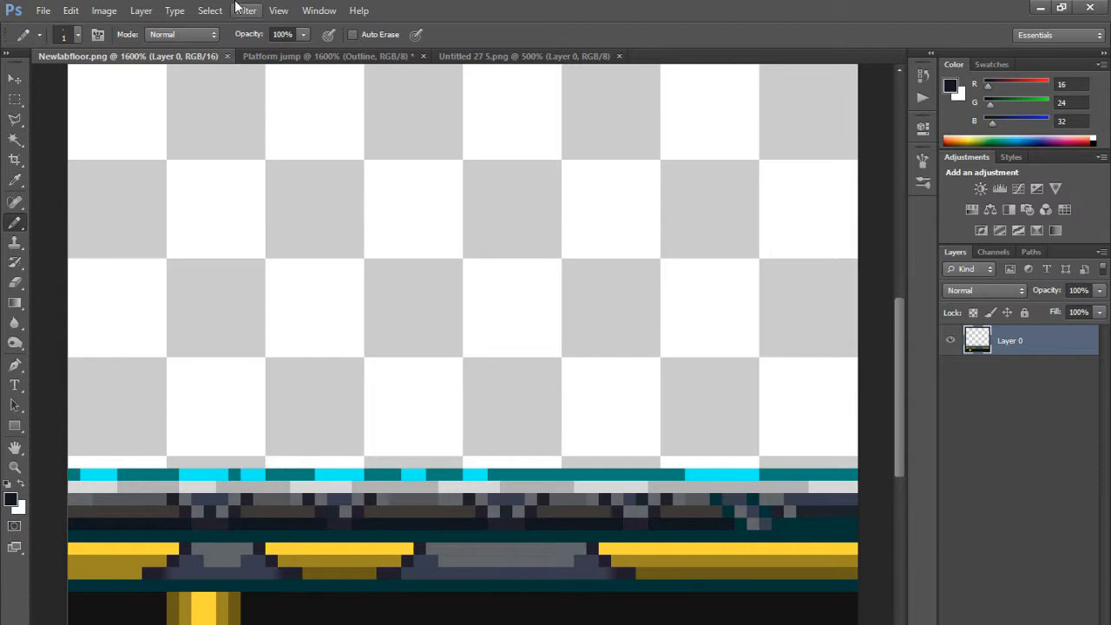
pyautogui.click(252, 55)
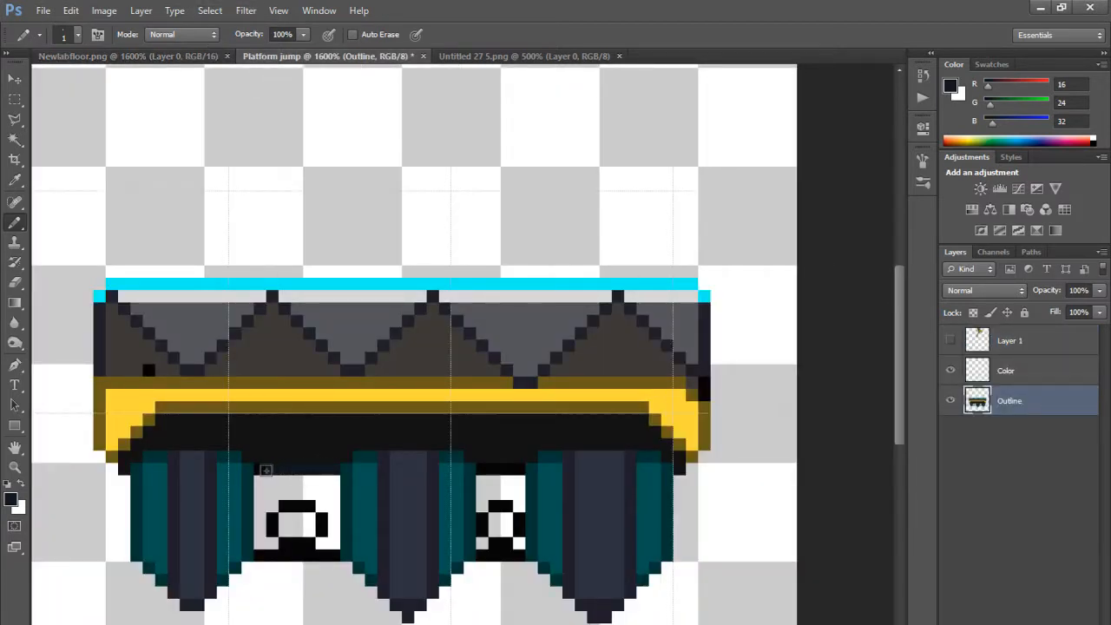
# Step: Recolour the black edge bars of both gaps between the pillars with the dark navy foreground colour, RGB 16, 24, 32
pyautogui.moveTo(260, 556); pyautogui.dragTo(329, 560)
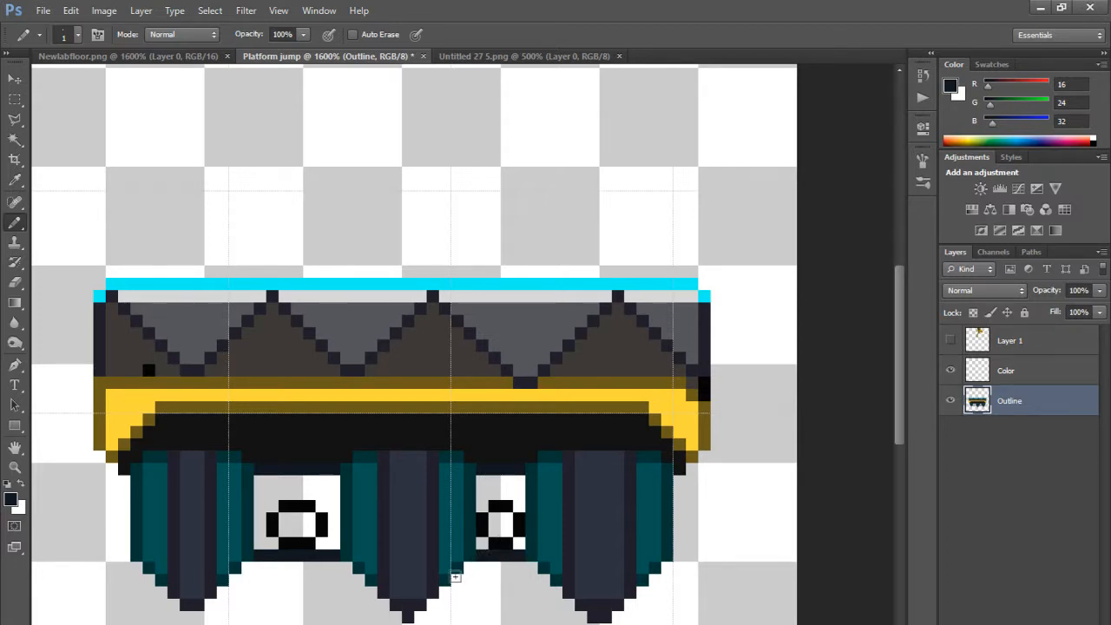
pyautogui.click(510, 56)
pyautogui.click(130, 55)
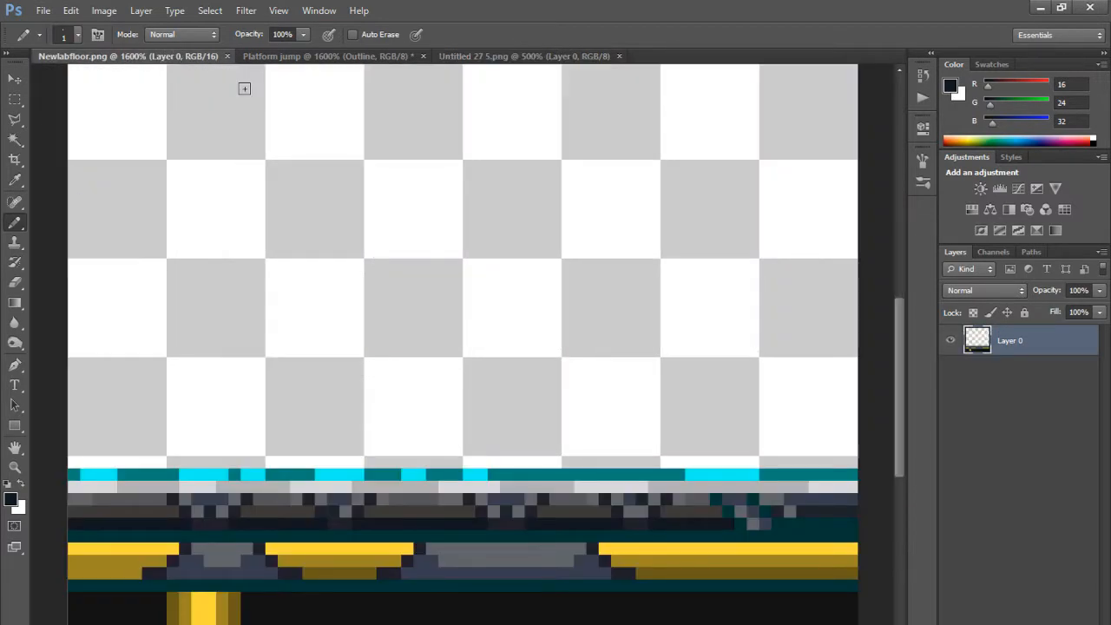
pyautogui.click(510, 56)
pyautogui.click(331, 56)
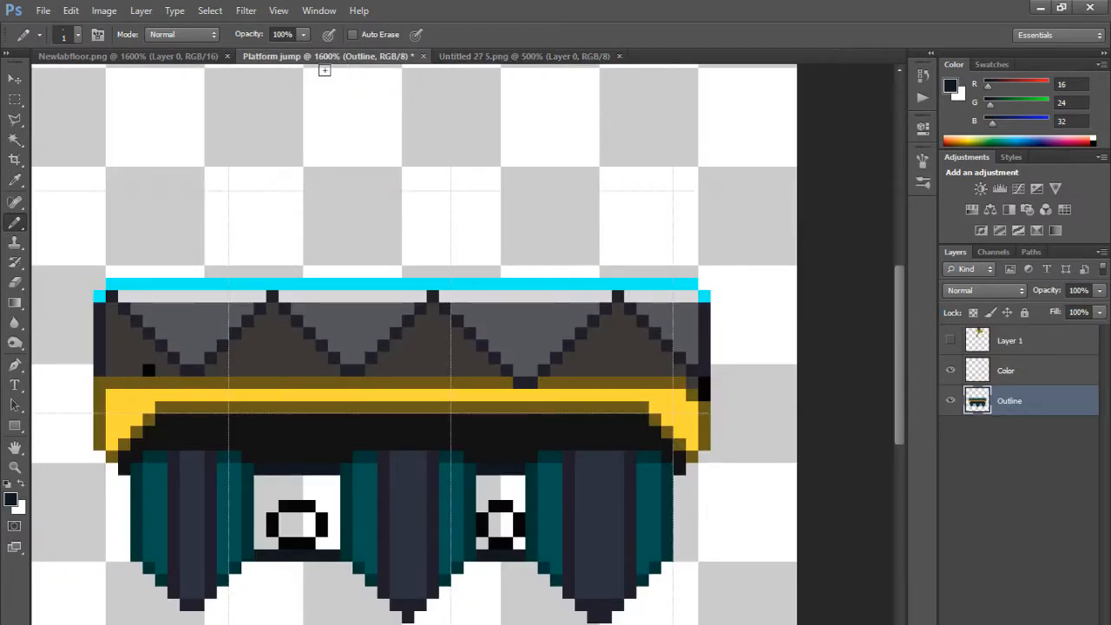
# Step: Fill the areas around both rings between the pillars with the dark slate, RGB 29, 37, 44, sampled from Newlabfloor.png
pyautogui.click(205, 56)
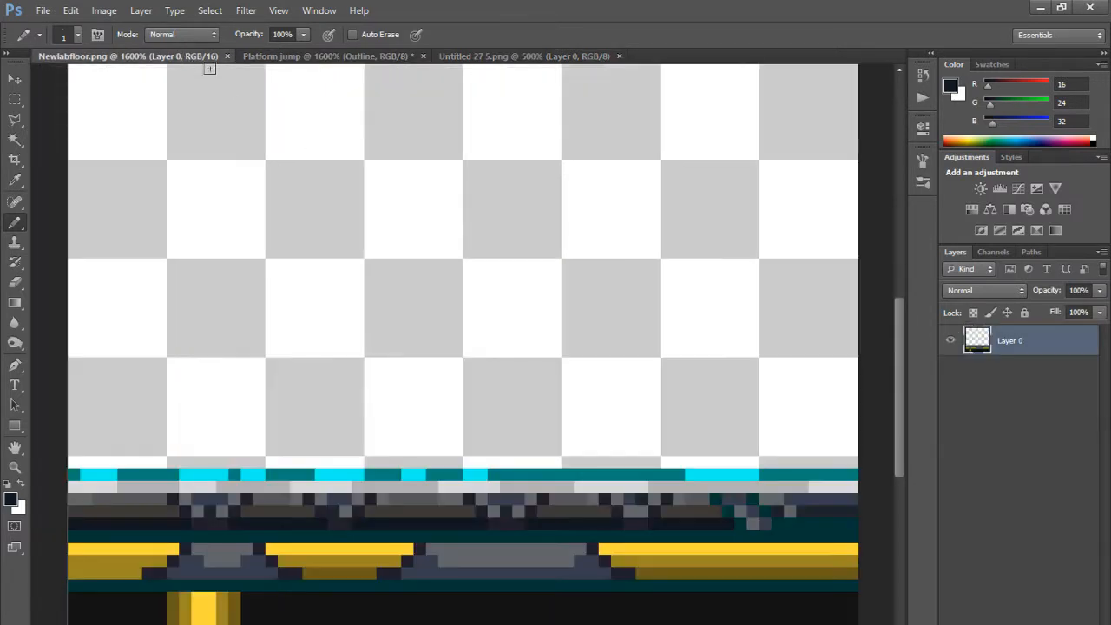
pyautogui.keyDown('alt'); pyautogui.click(238, 501); pyautogui.keyUp('alt')
pyautogui.keyDown('alt'); pyautogui.click(213, 514); pyautogui.keyUp('alt')
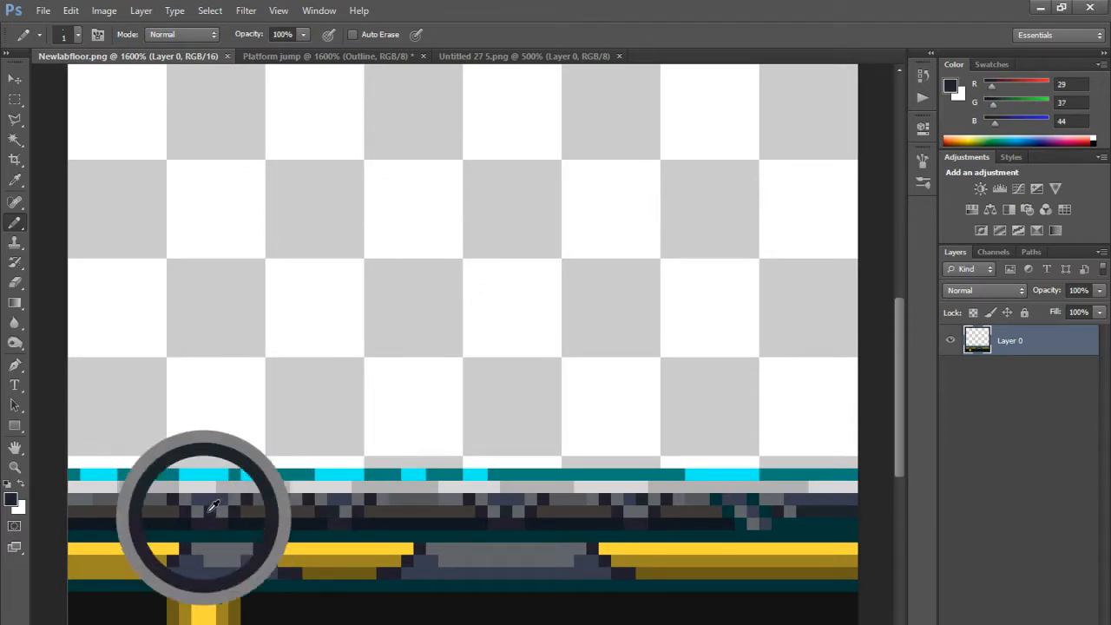
pyautogui.click(465, 57)
pyautogui.click(330, 55)
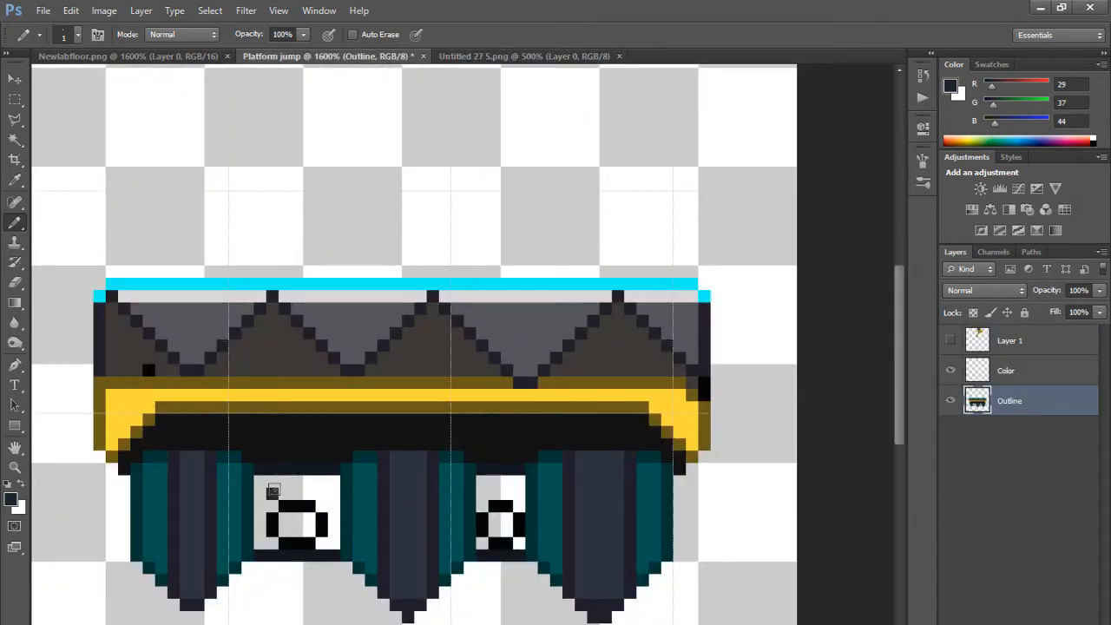
pyautogui.moveTo(269, 483)
pyautogui.mouseDown()
pyautogui.moveTo(344, 494)
pyautogui.moveTo(267, 485)
pyautogui.moveTo(260, 542)
pyautogui.moveTo(283, 533)
pyautogui.moveTo(336, 545)
pyautogui.moveTo(333, 495)
pyautogui.moveTo(270, 498)
pyautogui.mouseUp()
pyautogui.hotkey('ctrl', 'z')
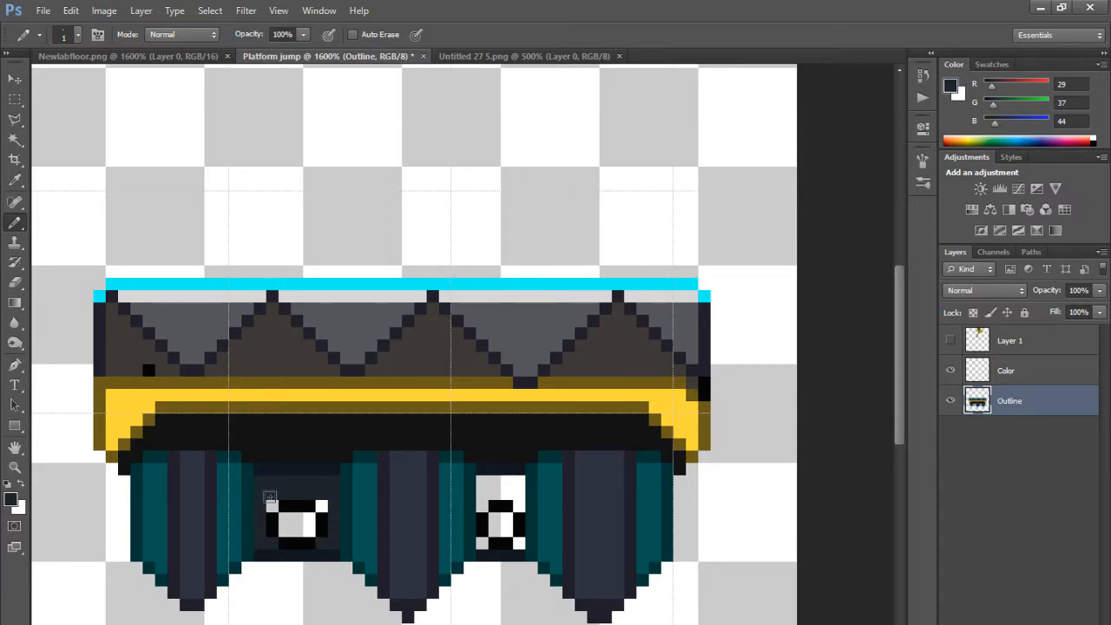
pyautogui.click(320, 504)
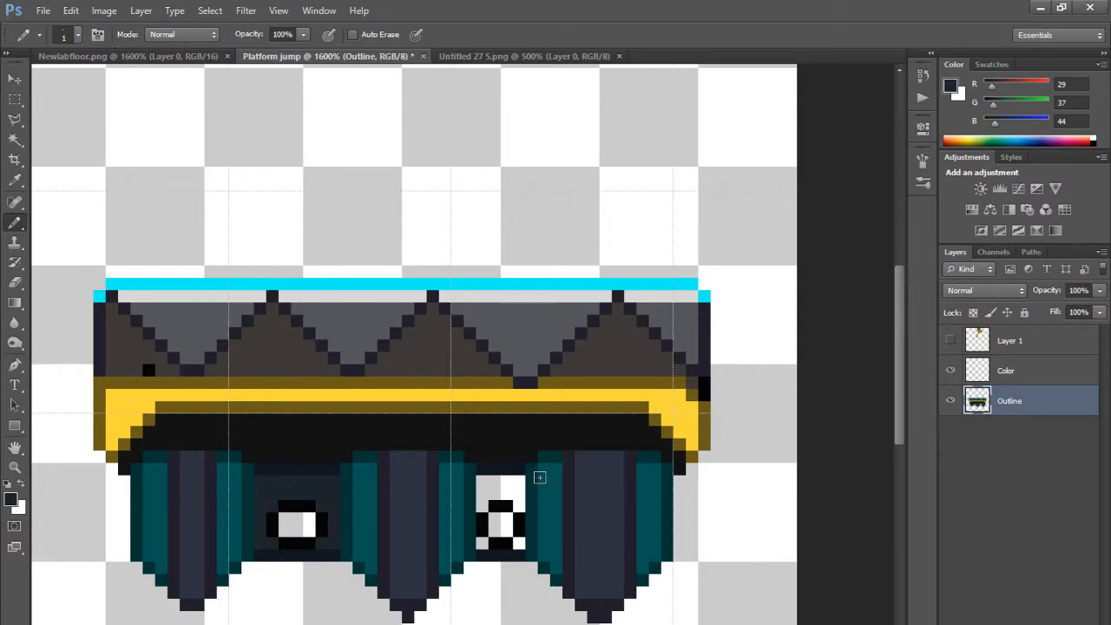
pyautogui.moveTo(540, 477)
pyautogui.mouseDown()
pyautogui.moveTo(514, 490)
pyautogui.moveTo(490, 483)
pyautogui.moveTo(480, 503)
pyautogui.moveTo(518, 498)
pyautogui.mouseUp()
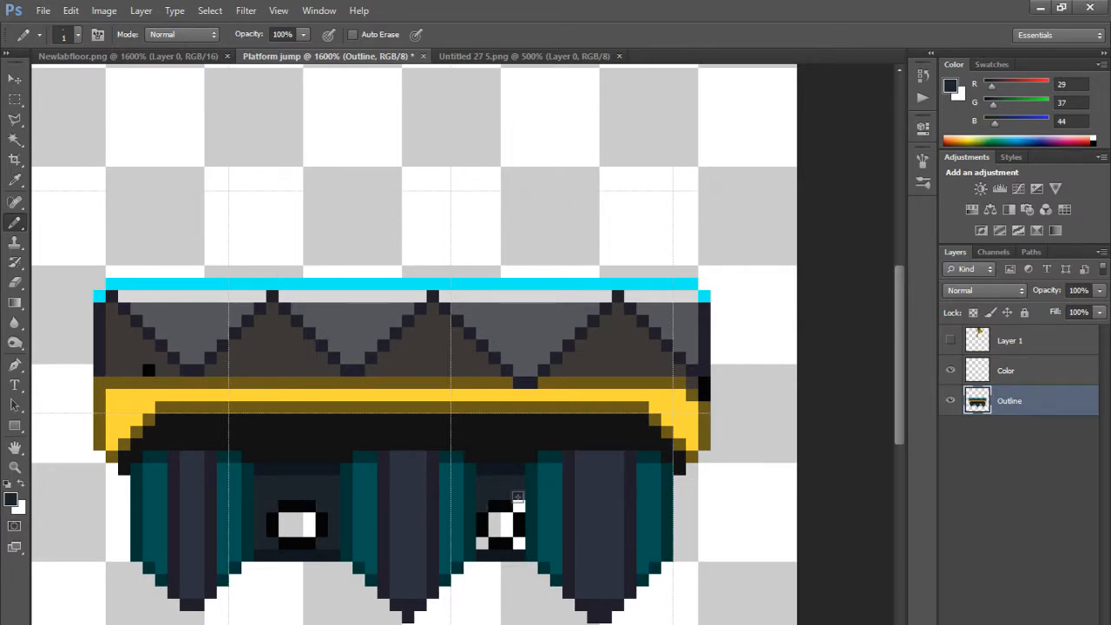
pyautogui.click(519, 543)
pyautogui.click(482, 543)
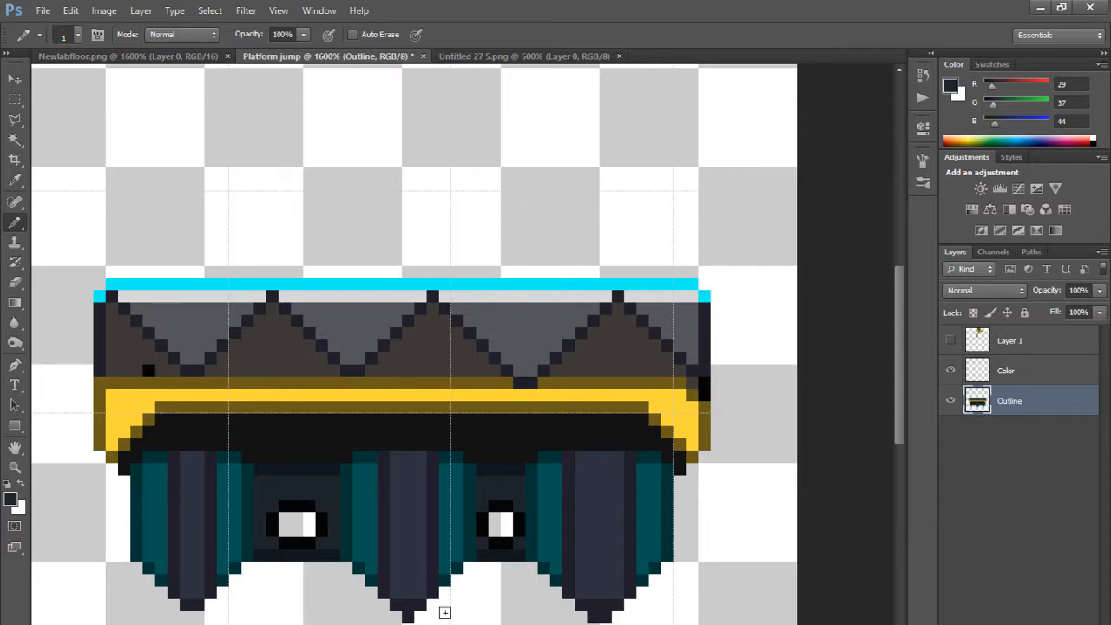
# Step: Recolour both black rings between the pillars with the grey, RGB 84, 86, 91, sampled from Newlabfloor.png
pyautogui.click(128, 55)
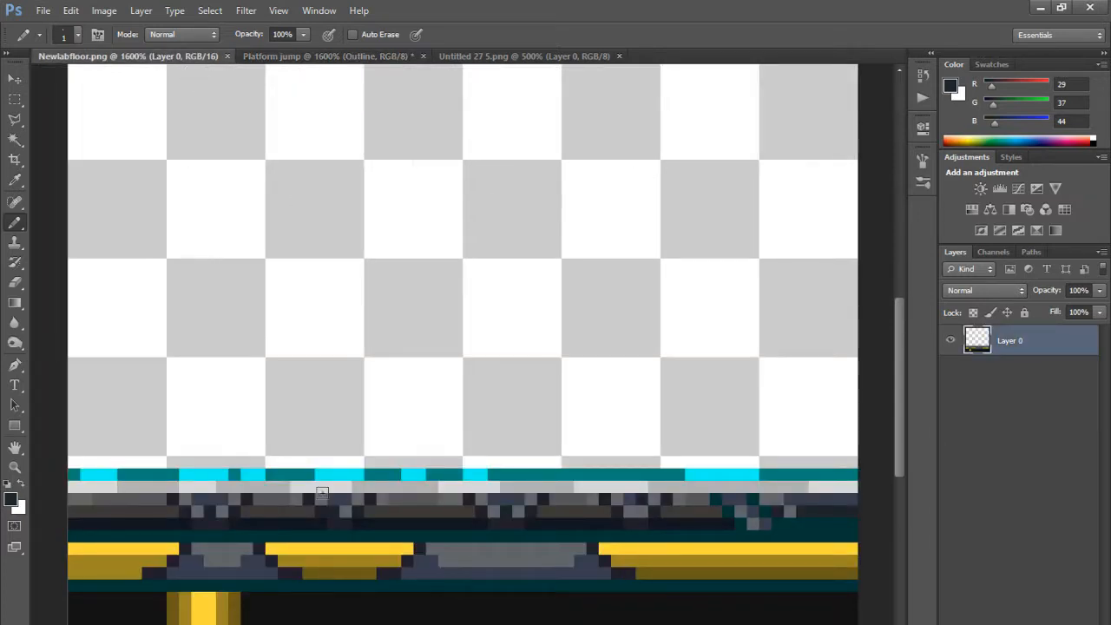
pyautogui.keyDown('alt'); pyautogui.click(277, 493); pyautogui.keyUp('alt')
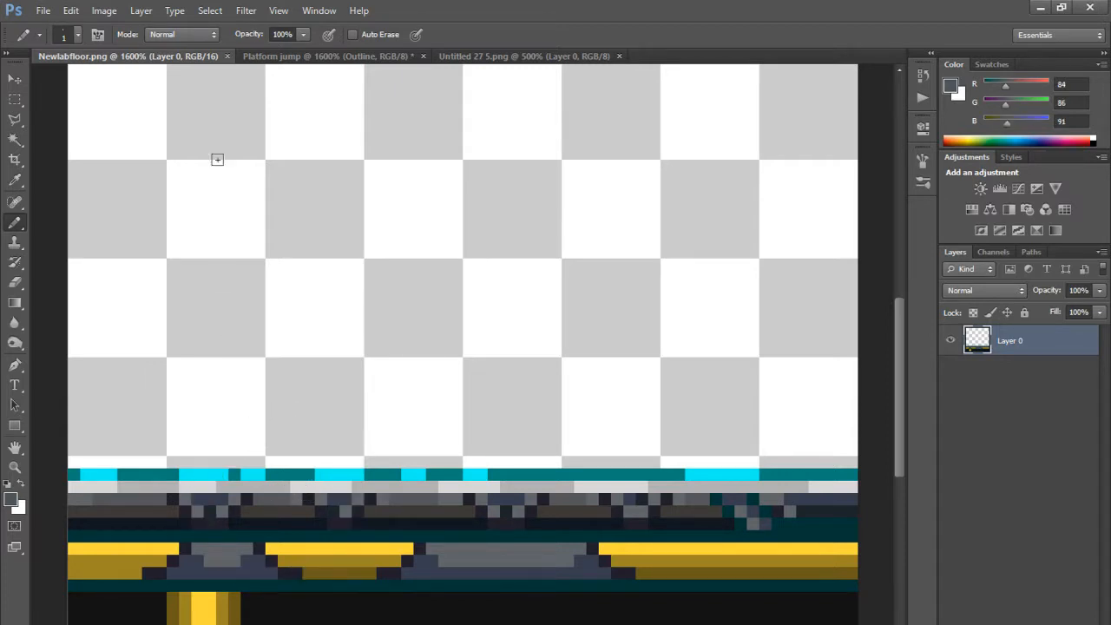
pyautogui.click(264, 59)
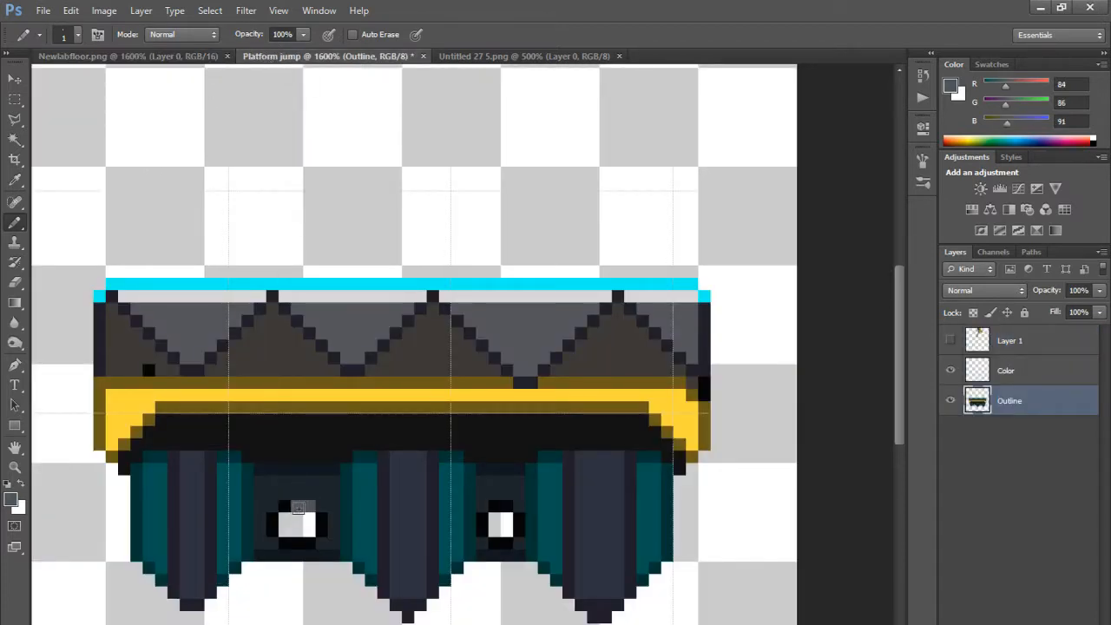
pyautogui.moveTo(285, 506)
pyautogui.mouseDown()
pyautogui.moveTo(271, 534)
pyautogui.moveTo(290, 544)
pyautogui.moveTo(321, 520)
pyautogui.mouseUp()
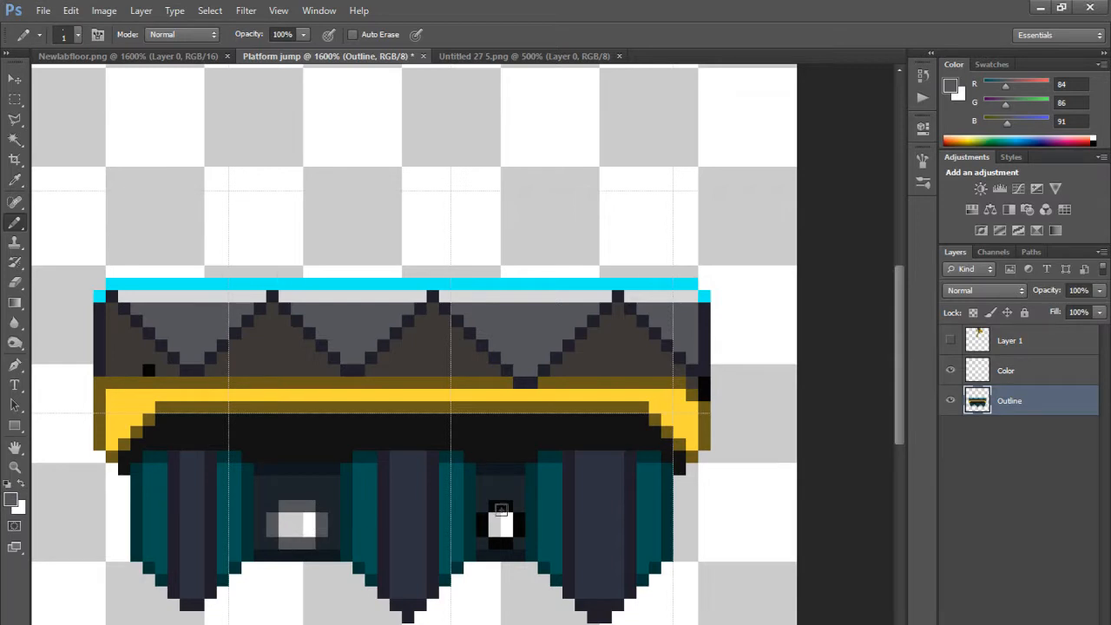
pyautogui.moveTo(502, 508)
pyautogui.mouseDown()
pyautogui.moveTo(483, 521)
pyautogui.moveTo(502, 544)
pyautogui.moveTo(518, 535)
pyautogui.moveTo(519, 514)
pyautogui.mouseUp()
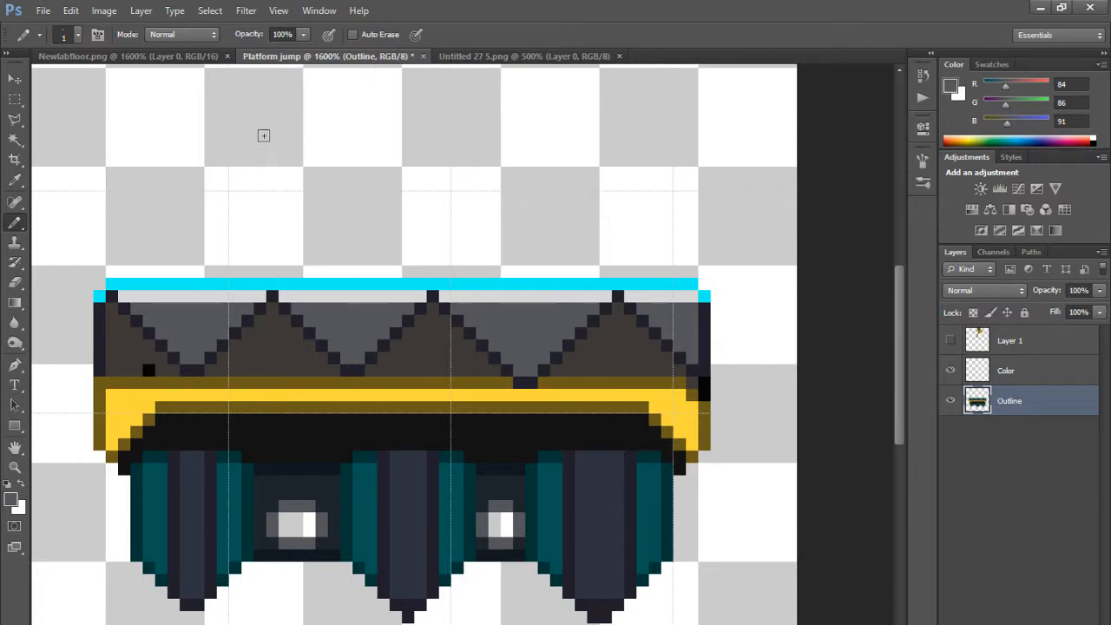
# Step: Set the foreground colour to dark grey #272728 and fill the centres of both rings with it
pyautogui.click(143, 57)
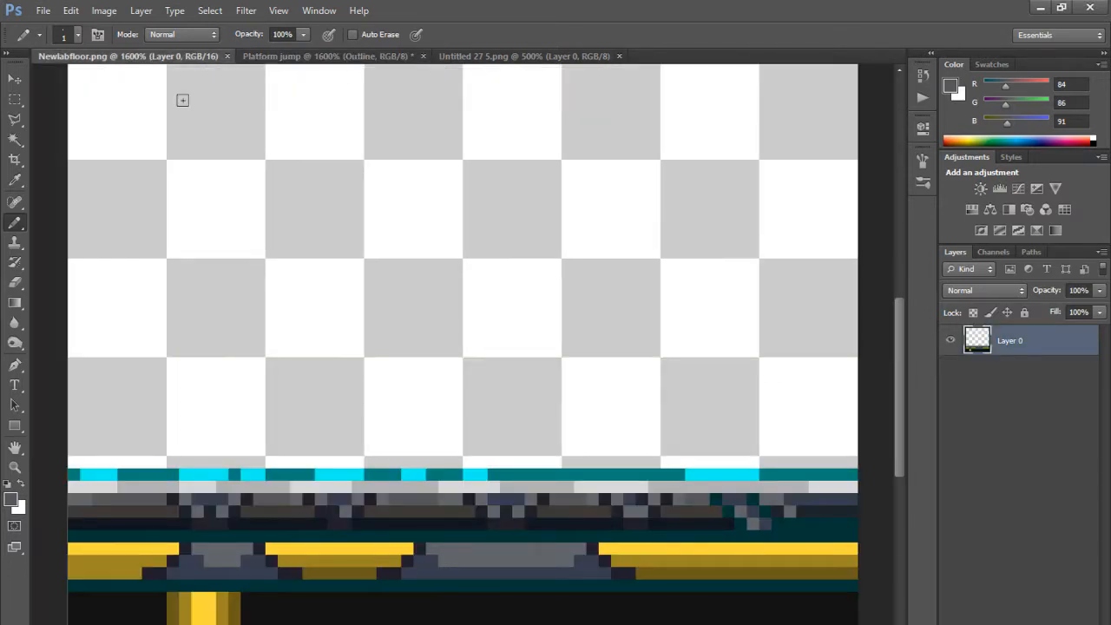
pyautogui.click(328, 55)
pyautogui.press('i')
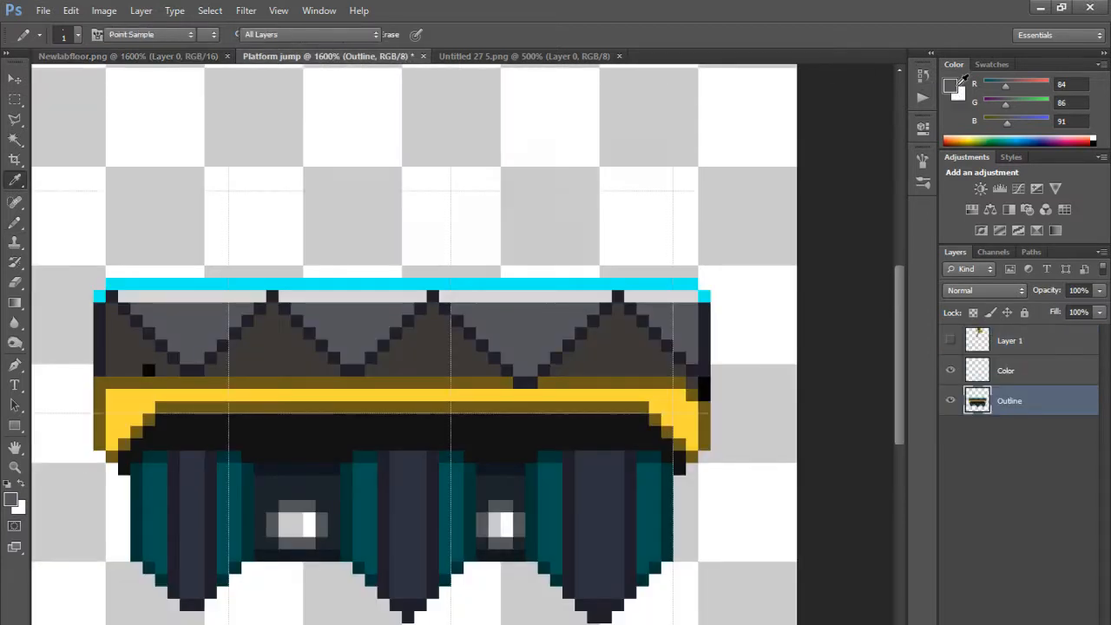
pyautogui.click(955, 82)
pyautogui.moveTo(404, 256)
pyautogui.mouseDown()
pyautogui.moveTo(392, 260)
pyautogui.moveTo(389, 305)
pyautogui.mouseUp()
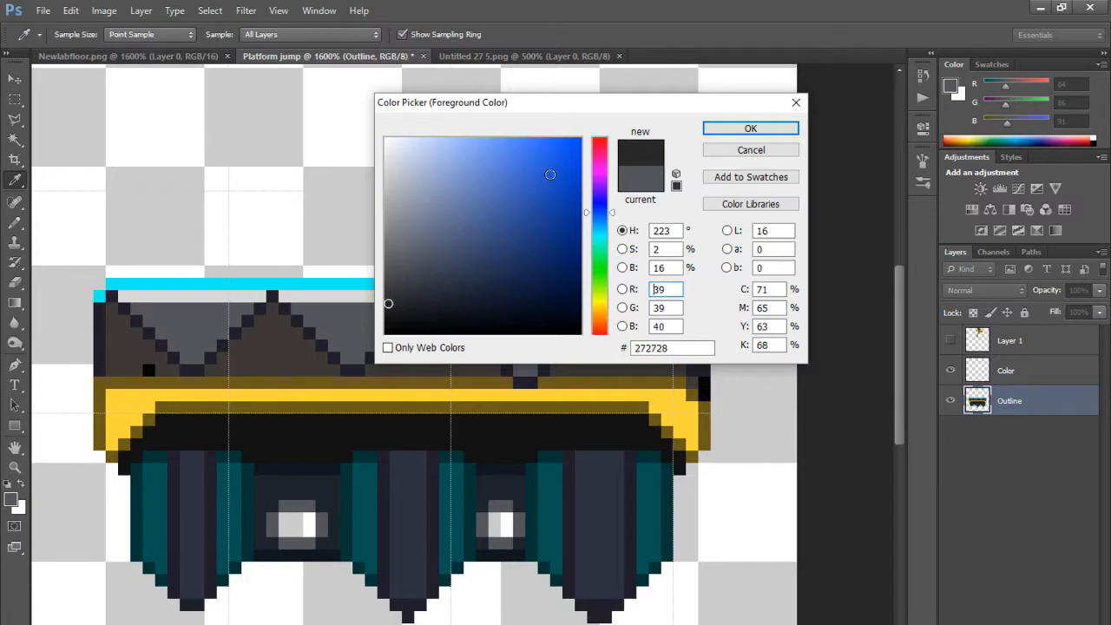
pyautogui.click(738, 130)
pyautogui.press('b')
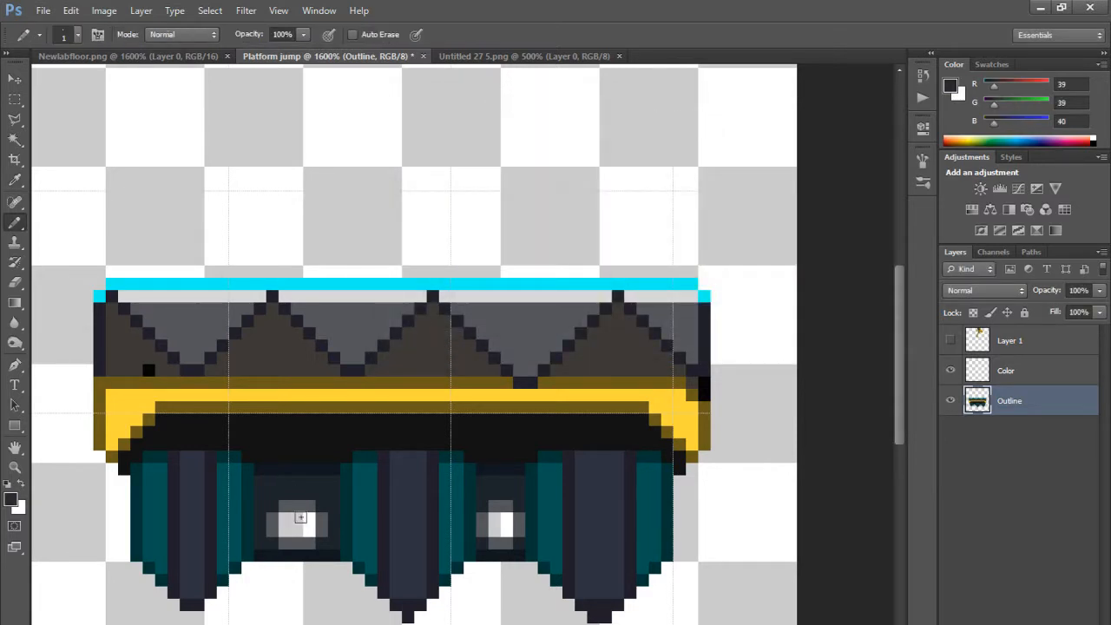
pyautogui.moveTo(308, 519)
pyautogui.mouseDown()
pyautogui.moveTo(284, 523)
pyautogui.moveTo(298, 522)
pyautogui.mouseUp()
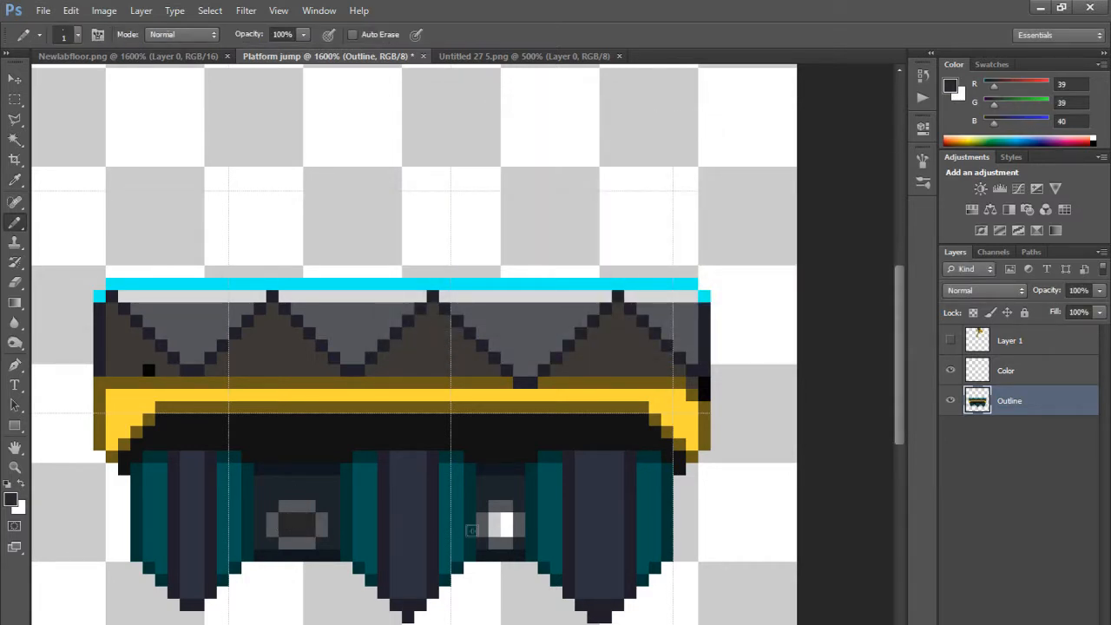
pyautogui.moveTo(506, 519)
pyautogui.mouseDown()
pyautogui.moveTo(497, 531)
pyautogui.moveTo(493, 516)
pyautogui.mouseUp()
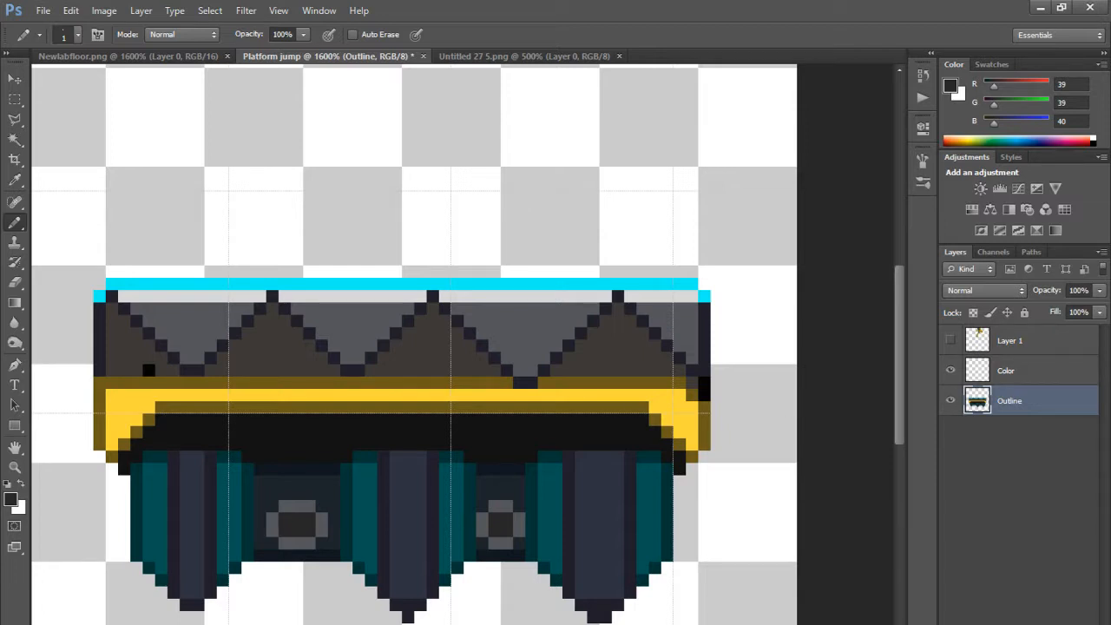
pyautogui.scroll(2, 299, 567)
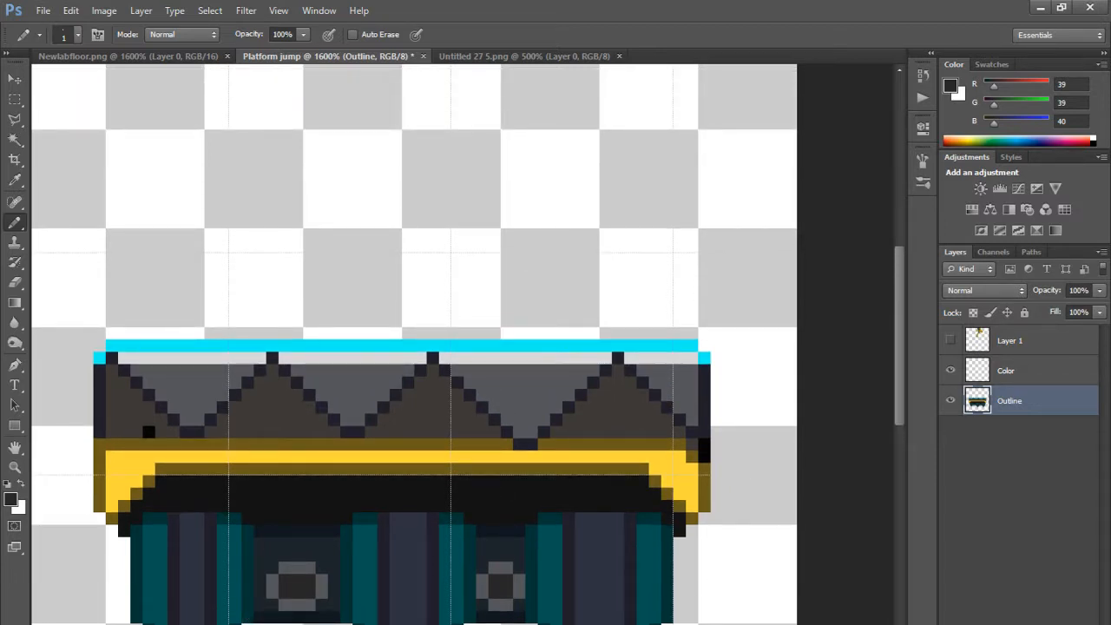
pyautogui.hotkey('alt', 'Tab')
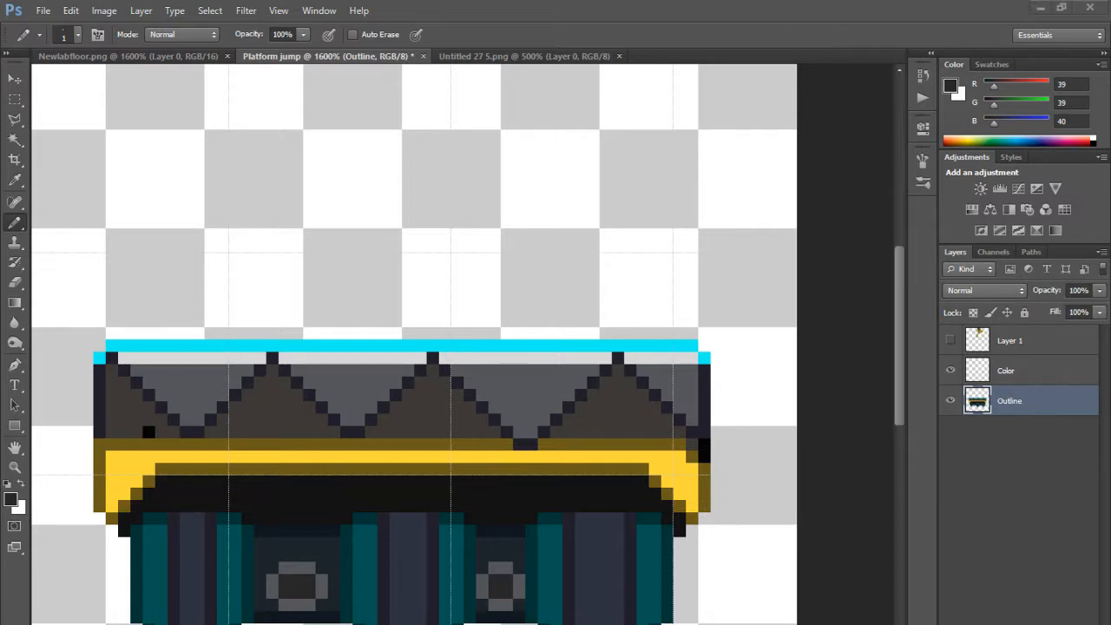
pyautogui.scroll(-1, 352, 493)
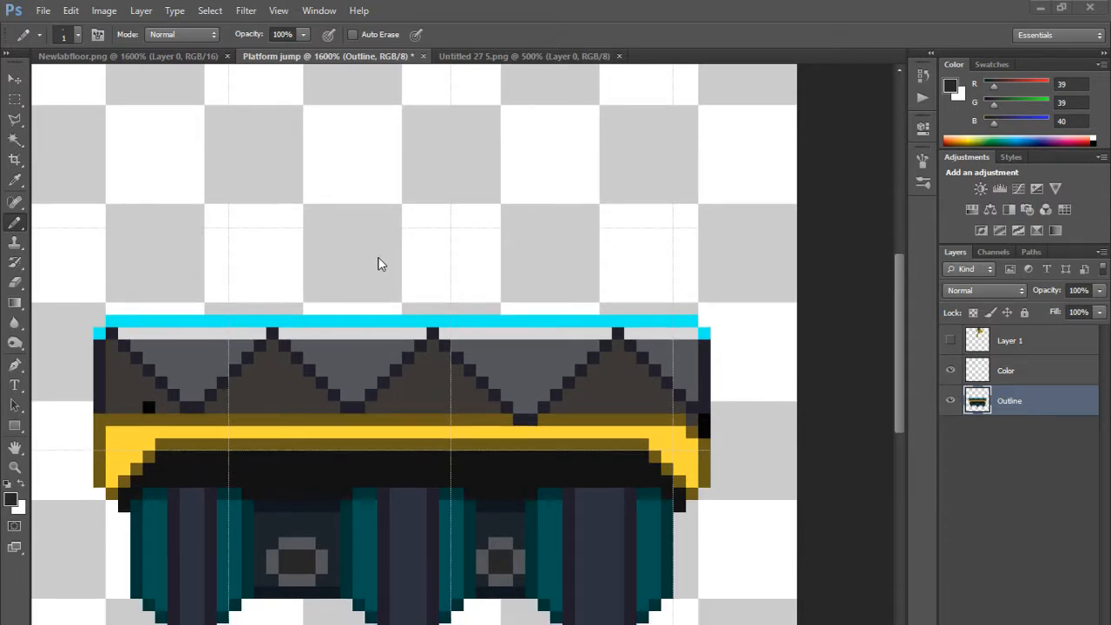
pyautogui.scroll(-1, 380, 287)
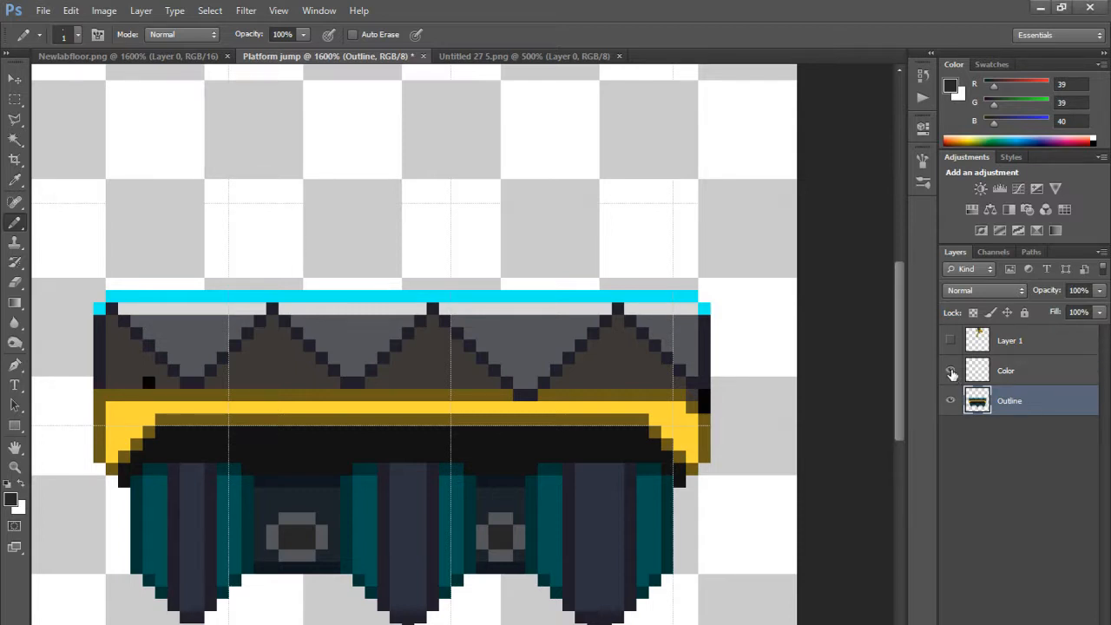
# Step: Rename the empty Color layer as Shade
pyautogui.click(951, 402)
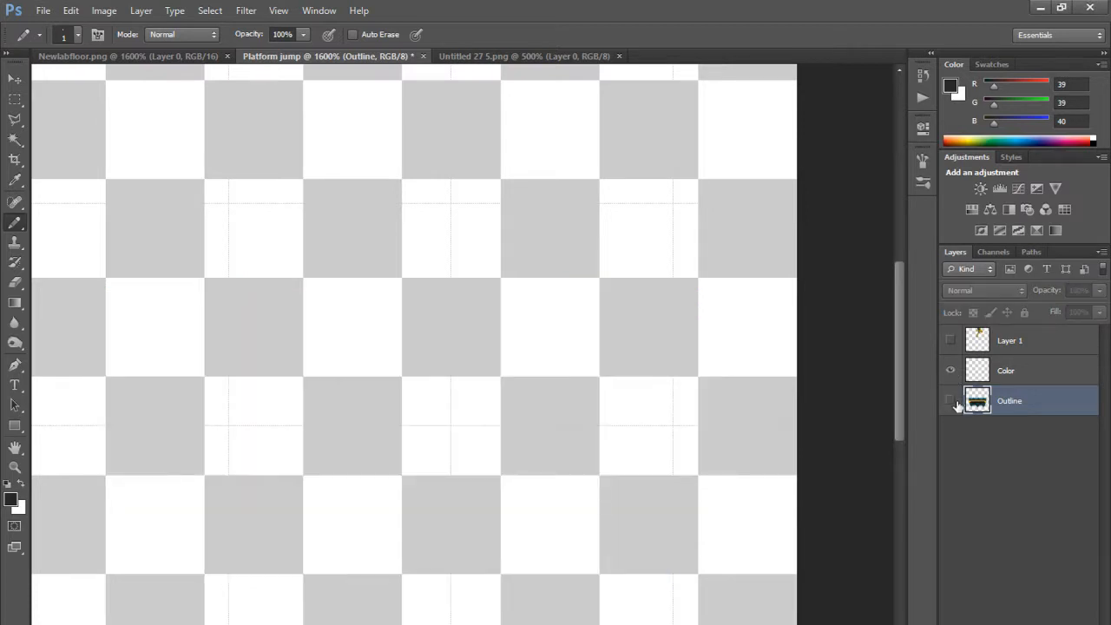
pyautogui.click(952, 402)
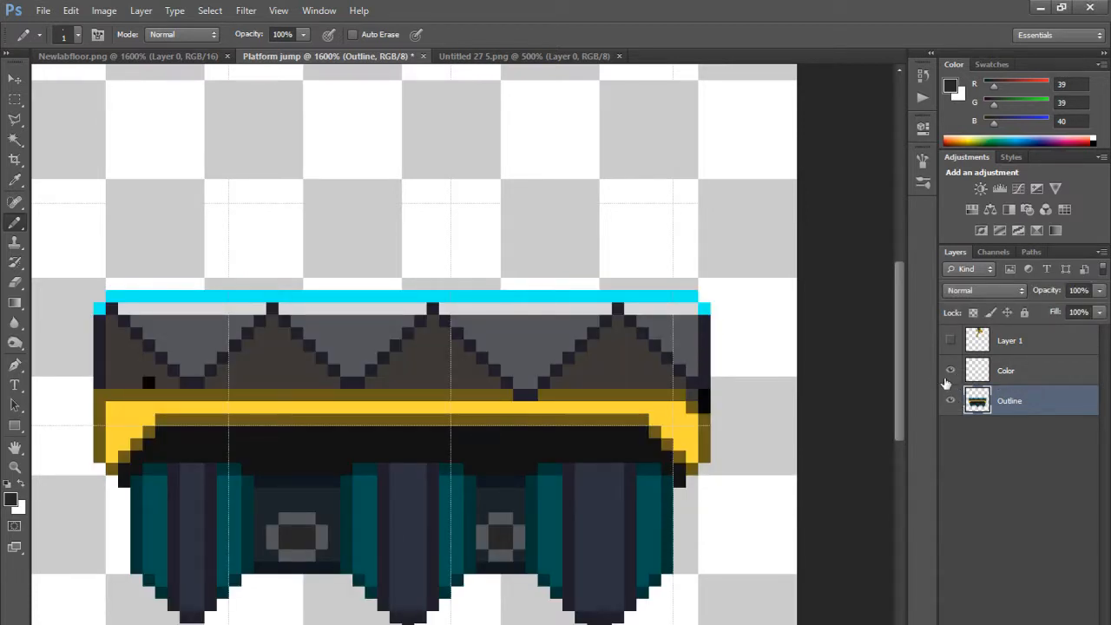
pyautogui.click(949, 374)
pyautogui.click(1007, 372)
pyautogui.doubleClick(1010, 371)
pyautogui.press('BackSpace')
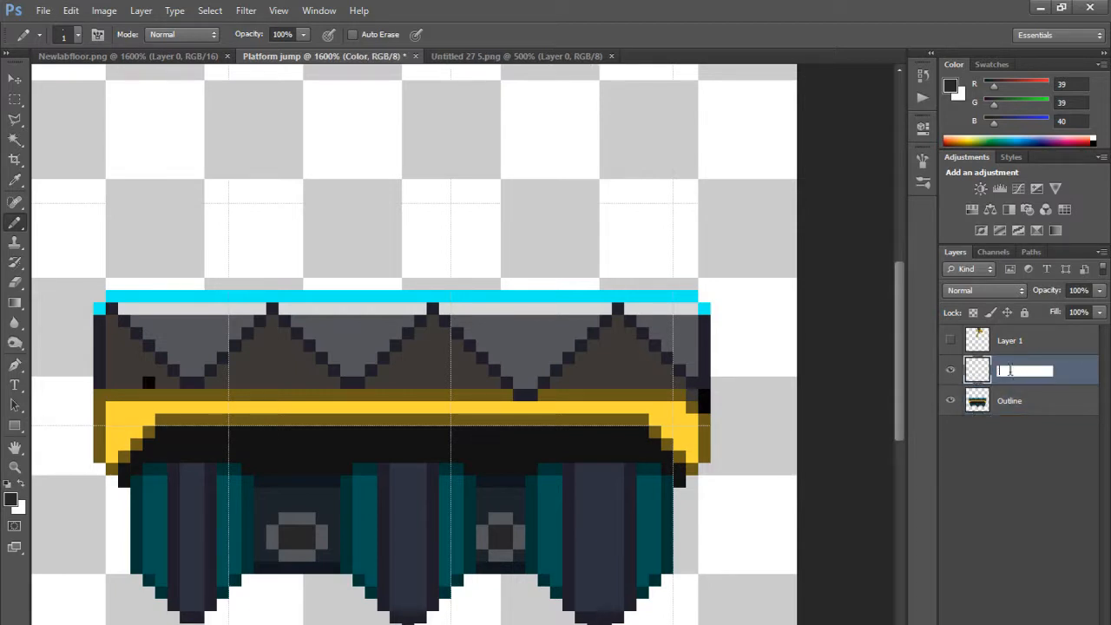
pyautogui.press('Return')
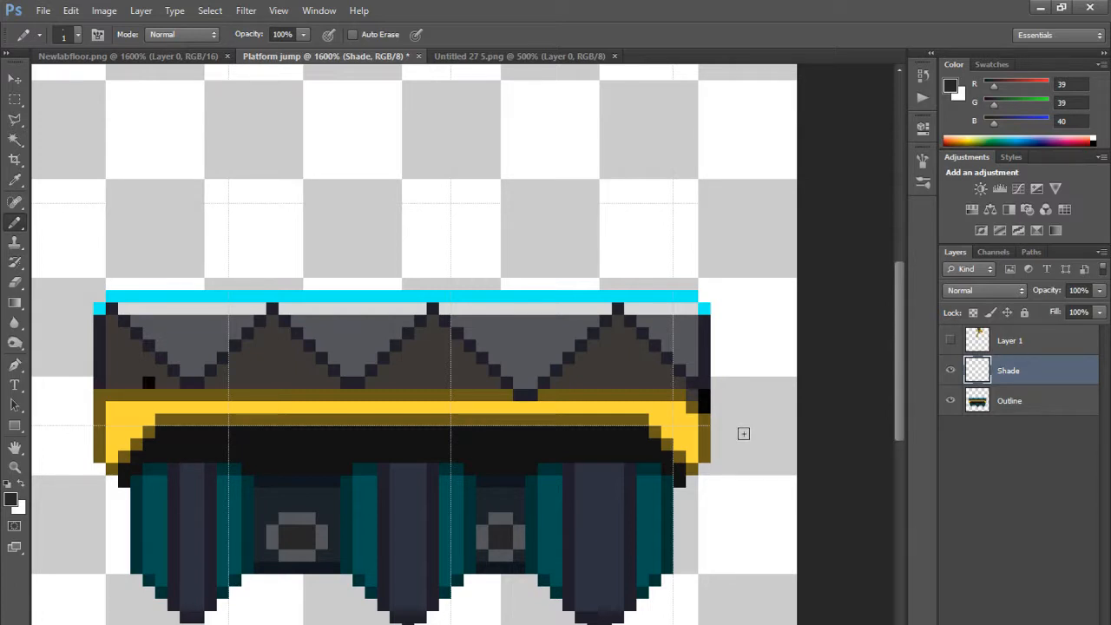
# Step: On the Outline layer, paint over the stray black pixel in the leftmost brown triangle with the surrounding brown, RGB 61, 57, 53
pyautogui.click(1009, 400)
pyautogui.keyDown('alt'); pyautogui.click(141, 377); pyautogui.keyUp('alt')
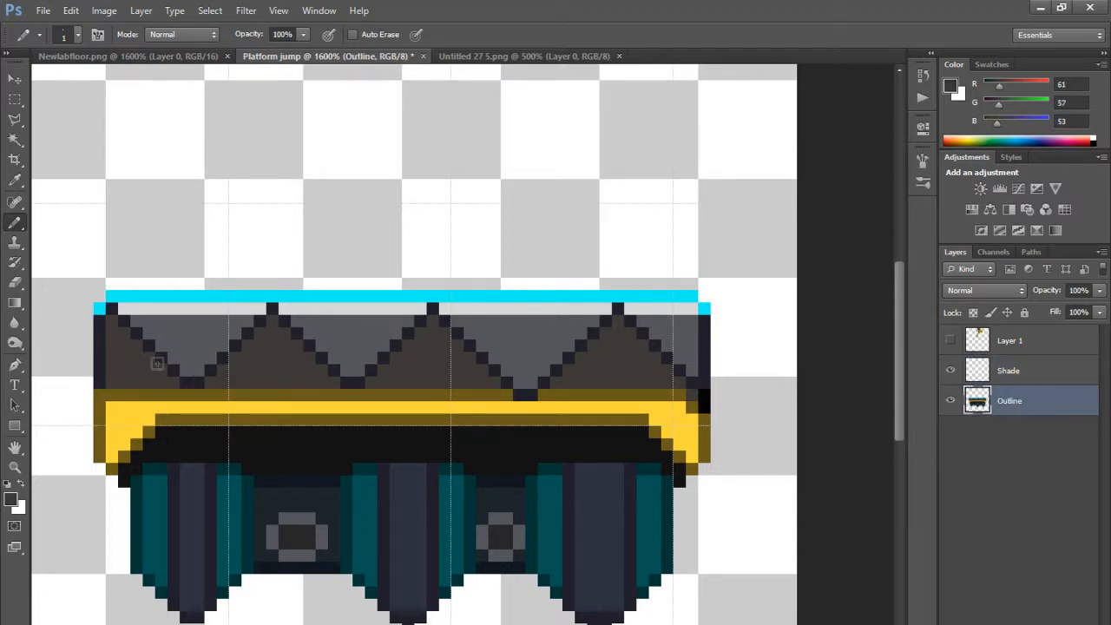
# Step: On the Shade layer, paint separate darker stretches along the platform's cyan top edge with TRUMATCH 29-a, leaving bright gaps between them
pyautogui.click(1009, 371)
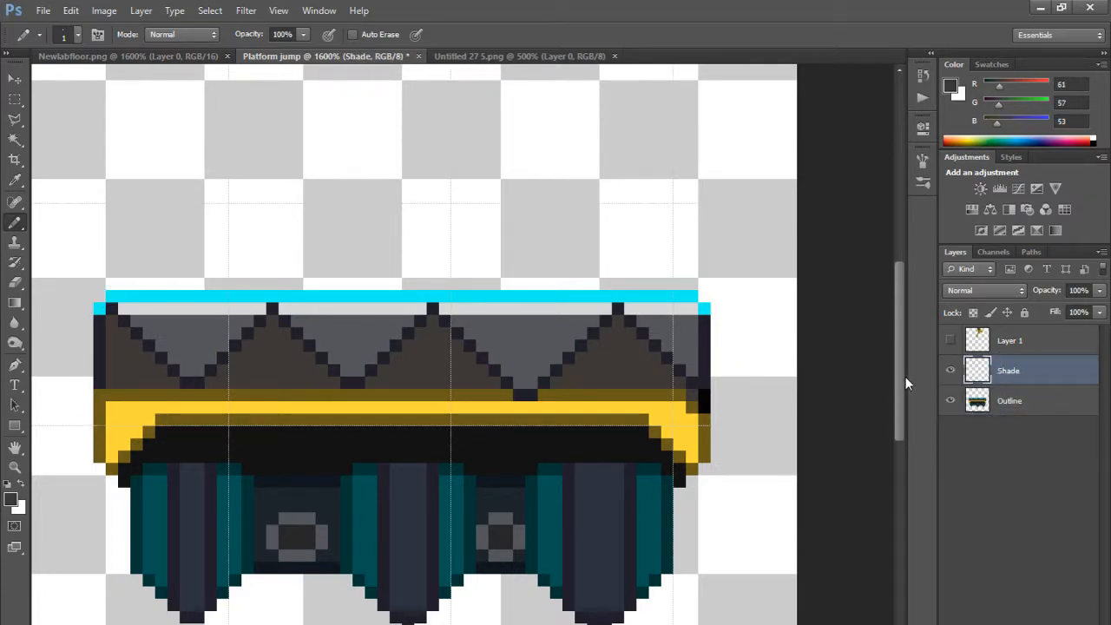
pyautogui.keyDown('alt'); pyautogui.click(683, 295); pyautogui.keyUp('alt')
pyautogui.click(951, 86)
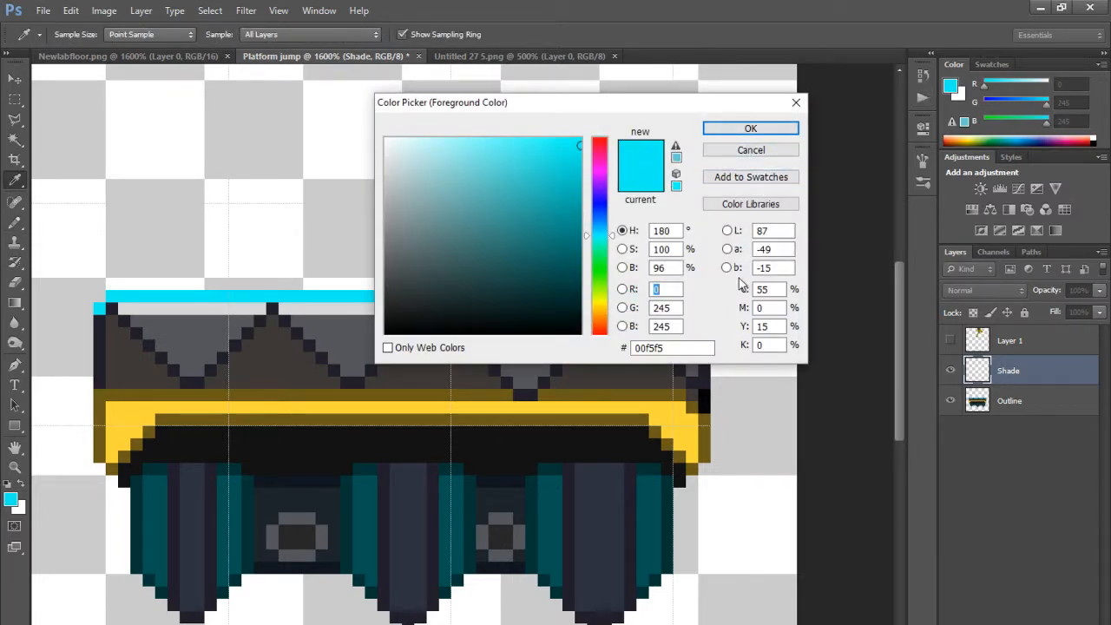
pyautogui.click(749, 203)
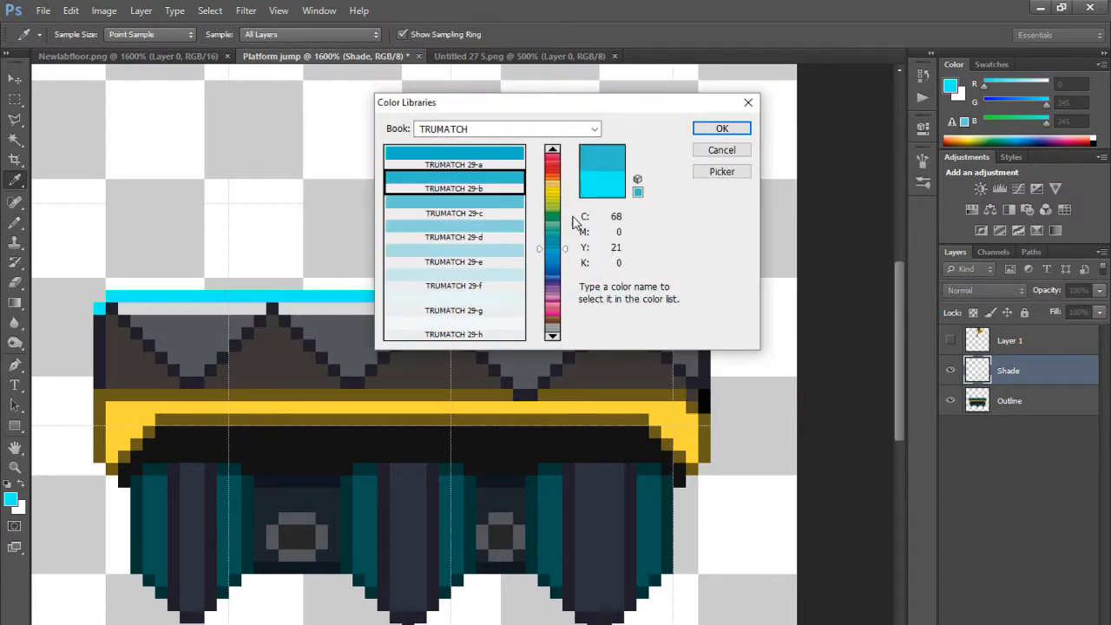
pyautogui.click(511, 155)
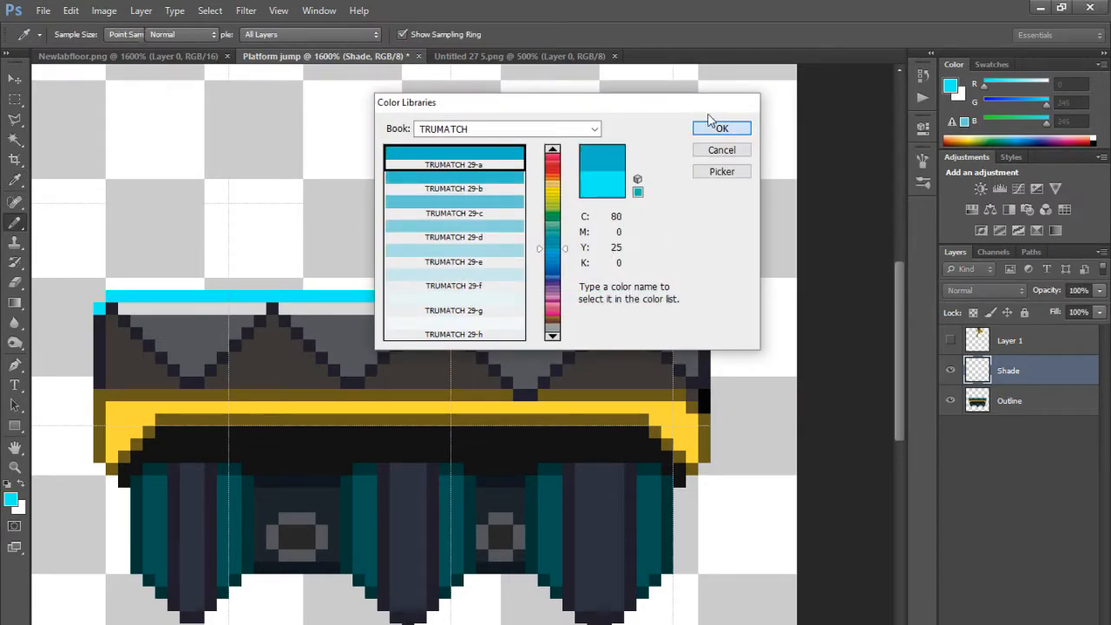
pyautogui.click(720, 129)
pyautogui.press('b')
pyautogui.moveTo(650, 297)
pyautogui.mouseDown()
pyautogui.moveTo(169, 299)
pyautogui.moveTo(224, 297)
pyautogui.mouseUp()
pyautogui.hotkey('ctrl', 'z')
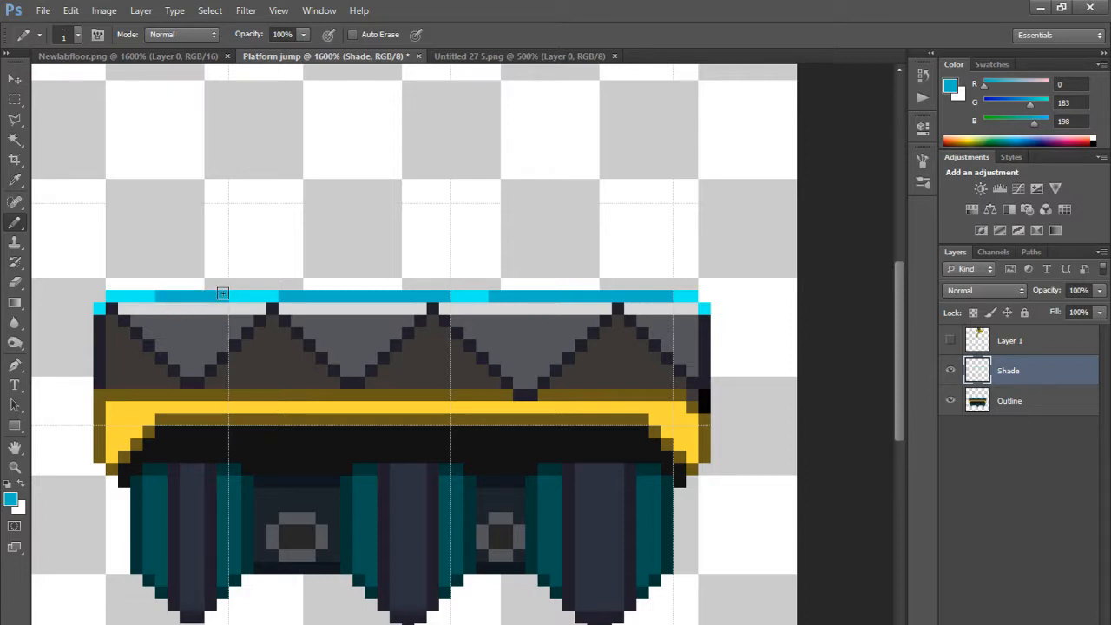
# Step: Paint short teal stretches along the platform's top edge and its corner pixels, sampling RGB 0, 131, 124 from Newlabfloor.png
pyautogui.click(174, 55)
pyautogui.keyDown('alt'); pyautogui.click(277, 469); pyautogui.keyUp('alt')
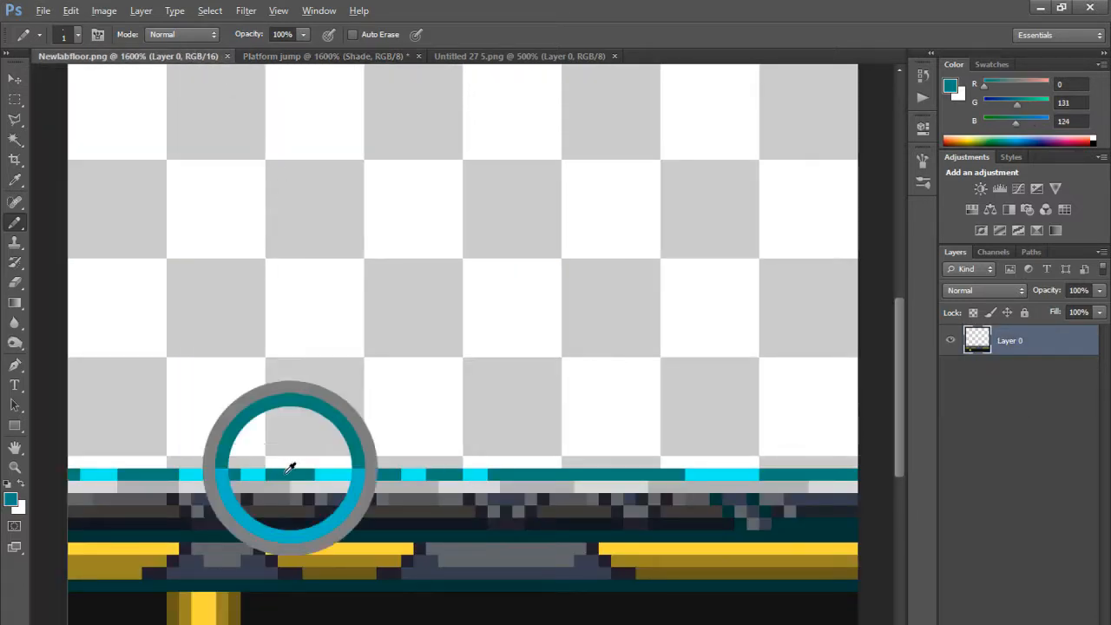
pyautogui.click(321, 56)
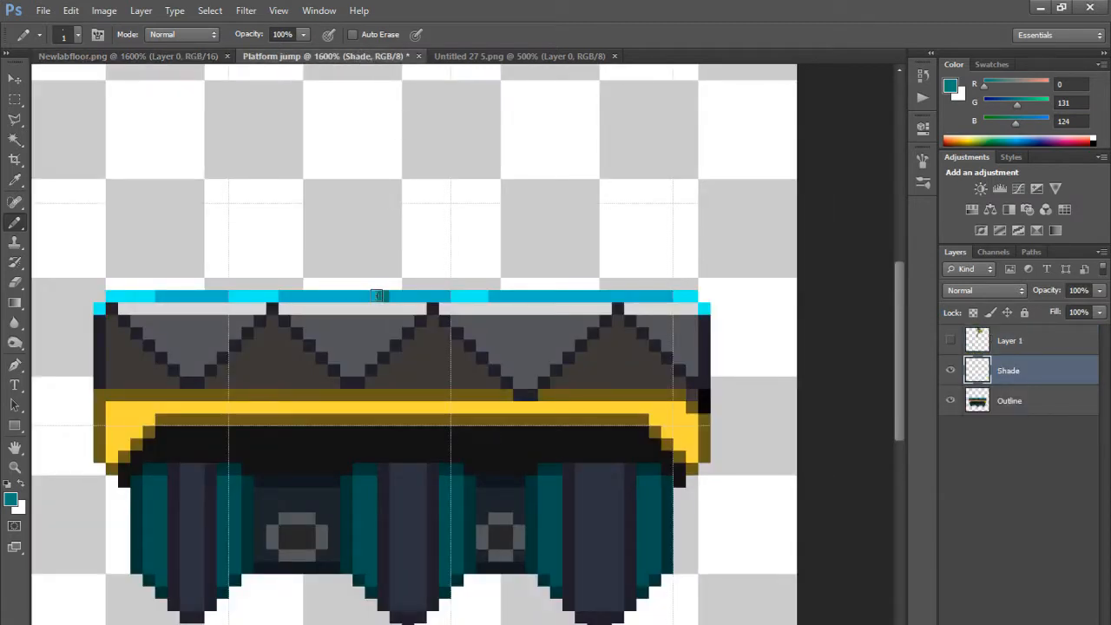
pyautogui.moveTo(382, 297); pyautogui.dragTo(316, 297)
pyautogui.moveTo(541, 296); pyautogui.dragTo(622, 297)
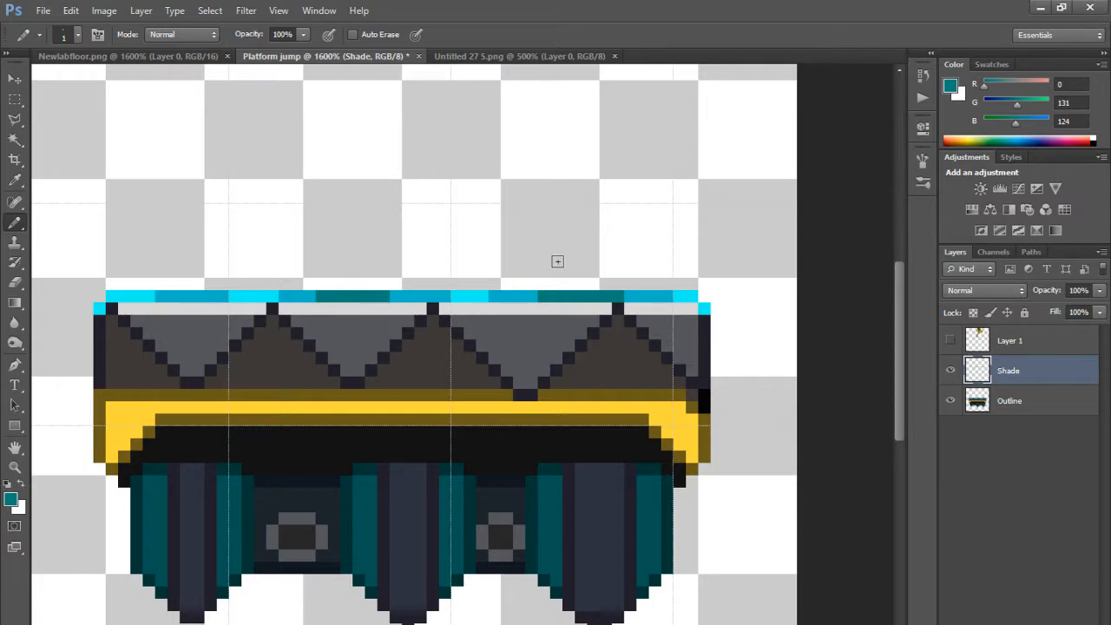
pyautogui.moveTo(124, 298); pyautogui.dragTo(112, 297)
pyautogui.click(99, 308)
pyautogui.click(704, 308)
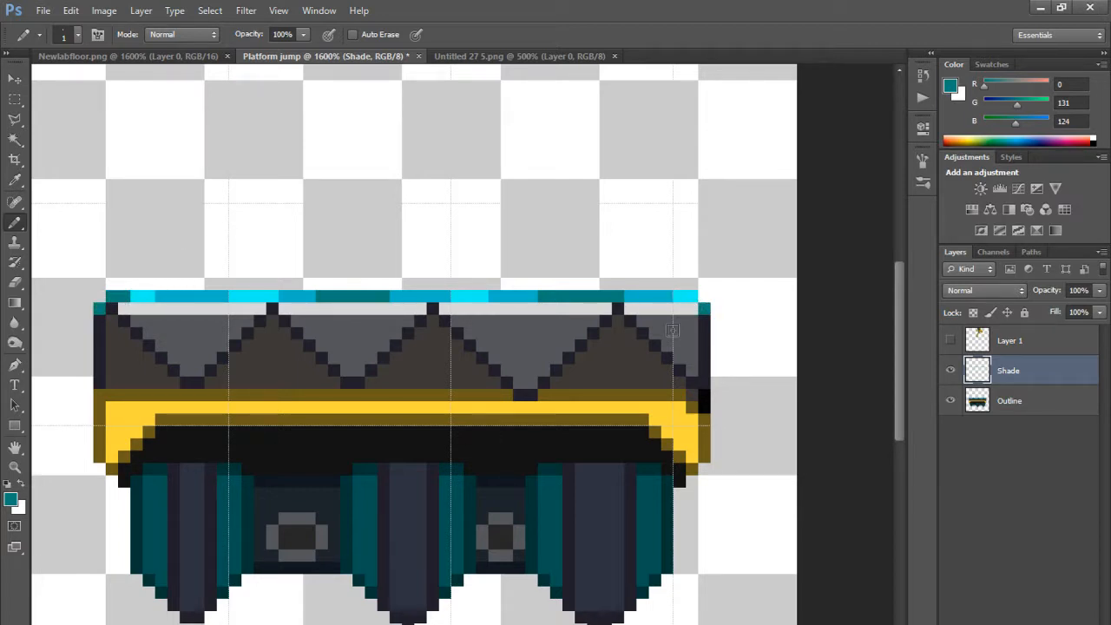
# Step: Shade the light grey strip below the cyan edge with TRUMATCH grey, RGB 161, 169, 170, leaving light gaps beside the outline peaks
pyautogui.keyDown('alt'); pyautogui.click(667, 311); pyautogui.keyUp('alt')
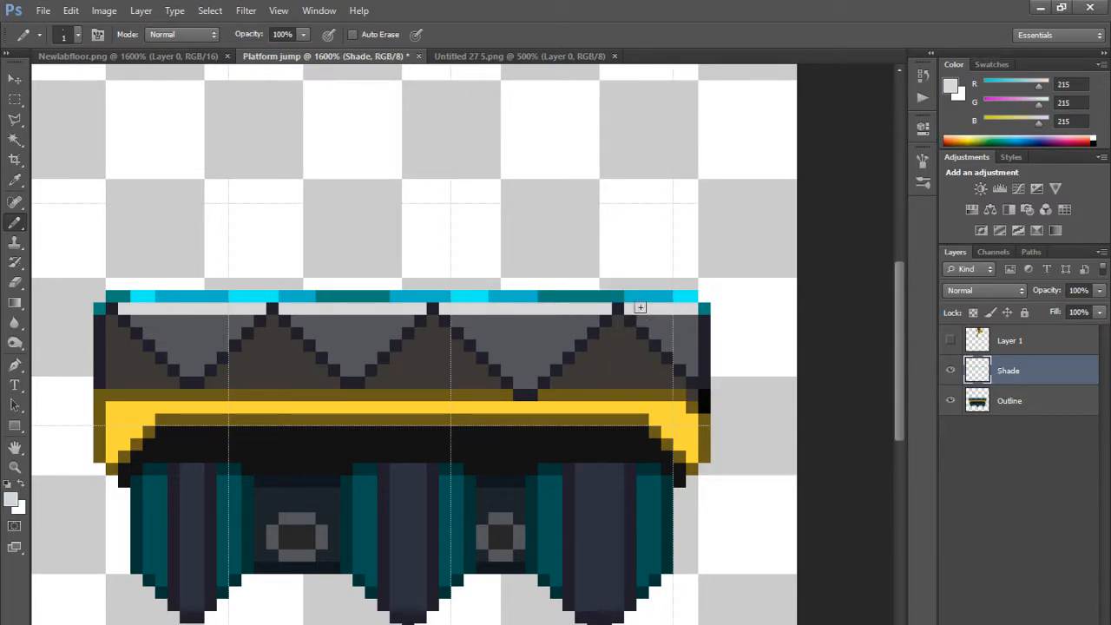
pyautogui.click(952, 86)
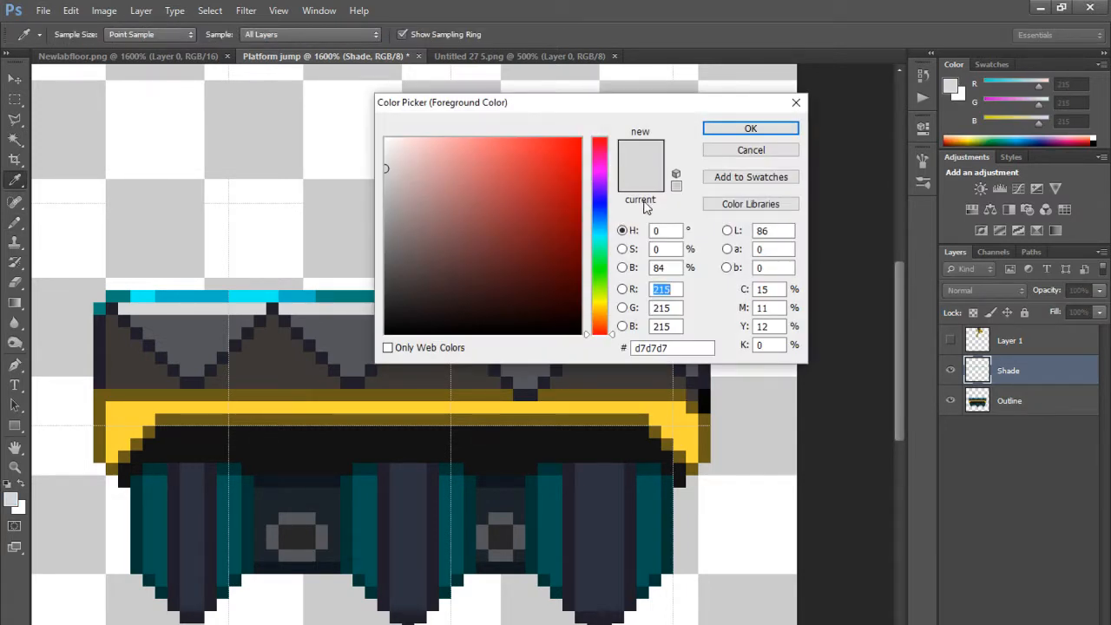
pyautogui.click(732, 205)
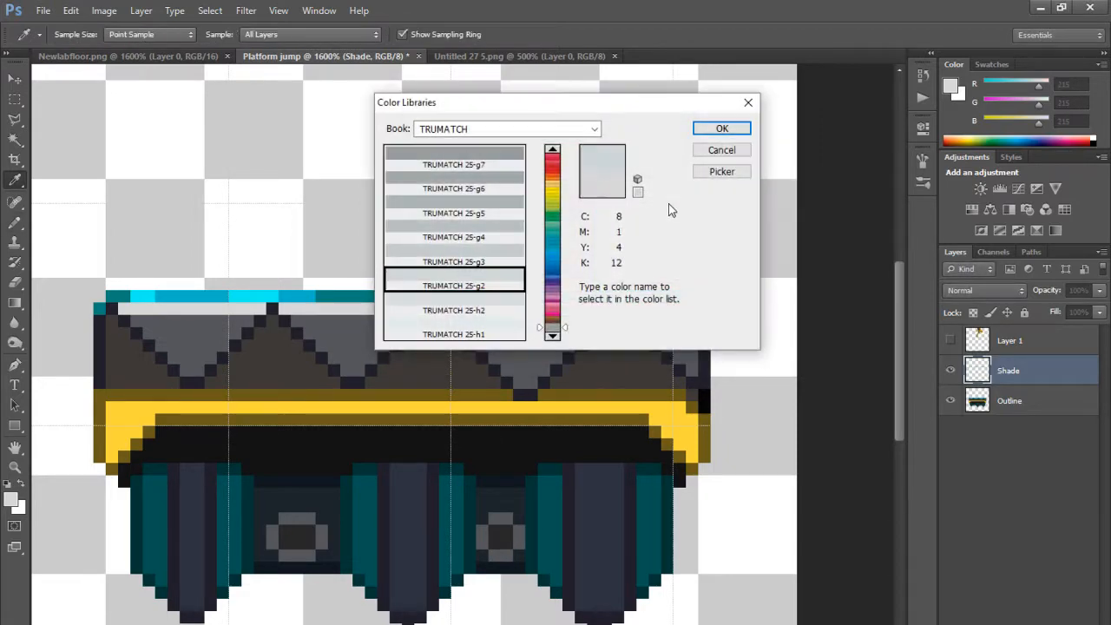
pyautogui.click(495, 187)
pyautogui.click(695, 132)
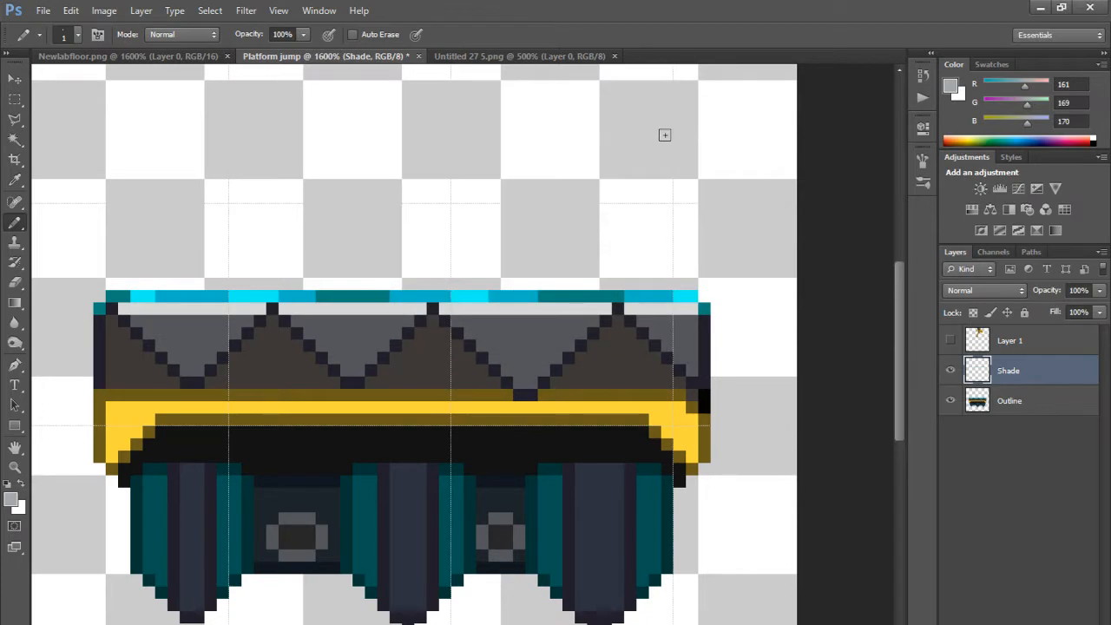
pyautogui.moveTo(675, 308); pyautogui.dragTo(478, 309)
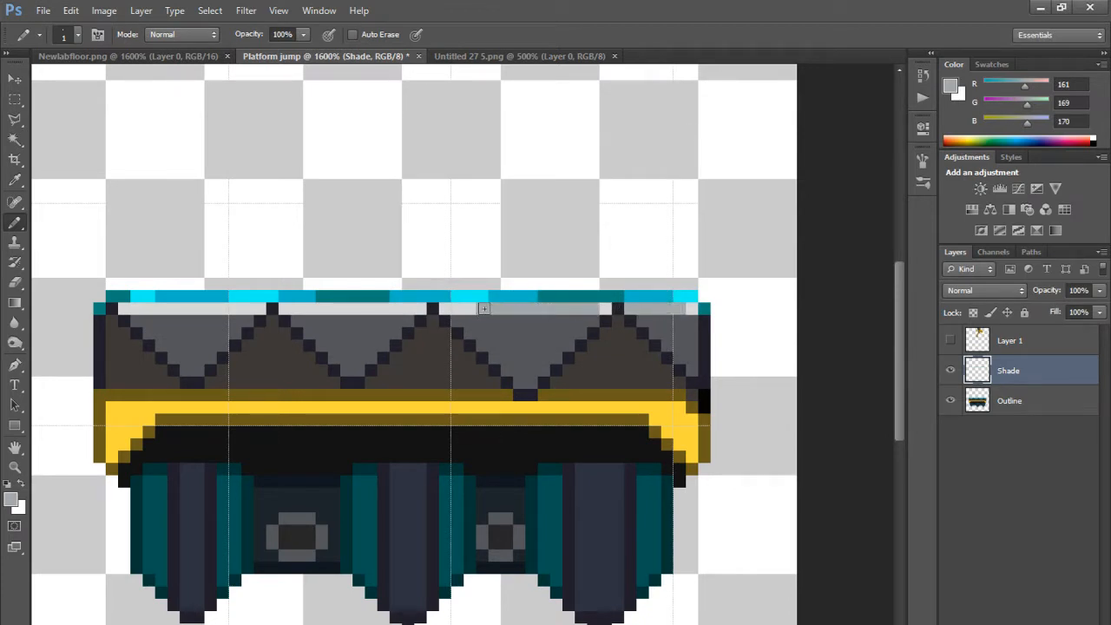
pyautogui.moveTo(401, 308)
pyautogui.mouseDown()
pyautogui.moveTo(278, 300)
pyautogui.moveTo(159, 297)
pyautogui.mouseUp()
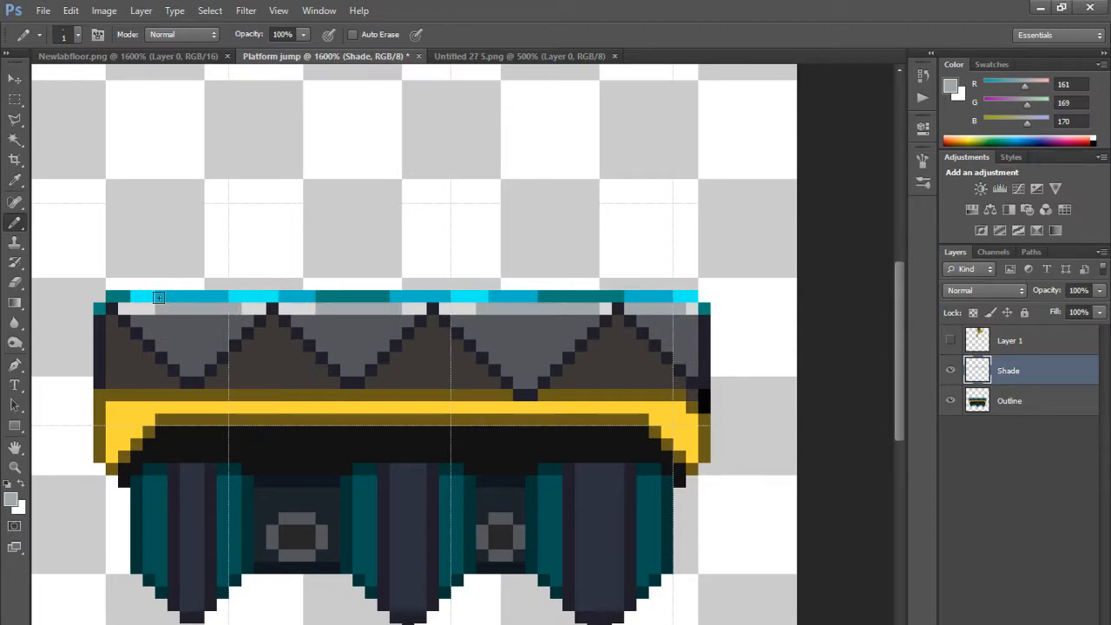
# Step: Try shading the inner edges of the leftmost full grey triangle with brown TRUMATCH 50-d4
pyautogui.keyDown('alt'); pyautogui.click(200, 329); pyautogui.keyUp('alt')
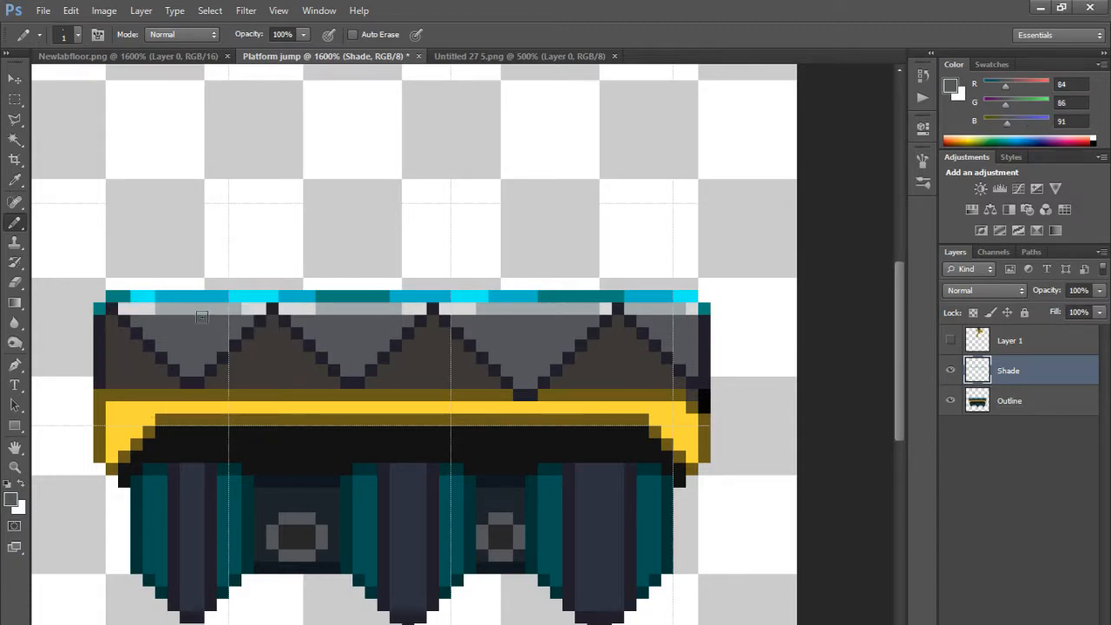
pyautogui.click(954, 85)
pyautogui.click(745, 202)
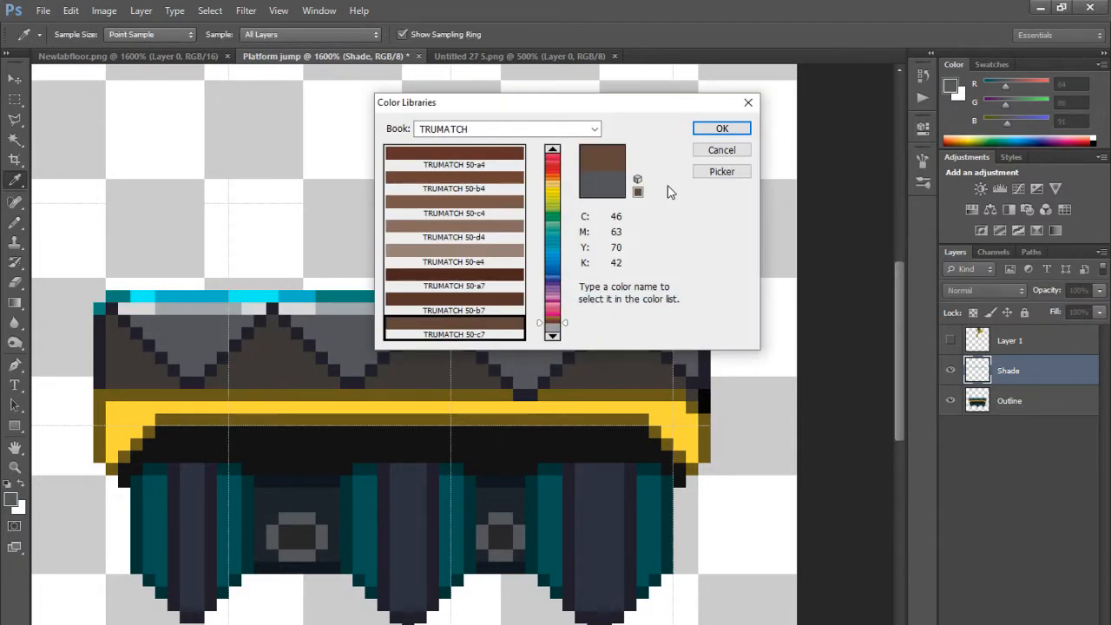
pyautogui.click(490, 276)
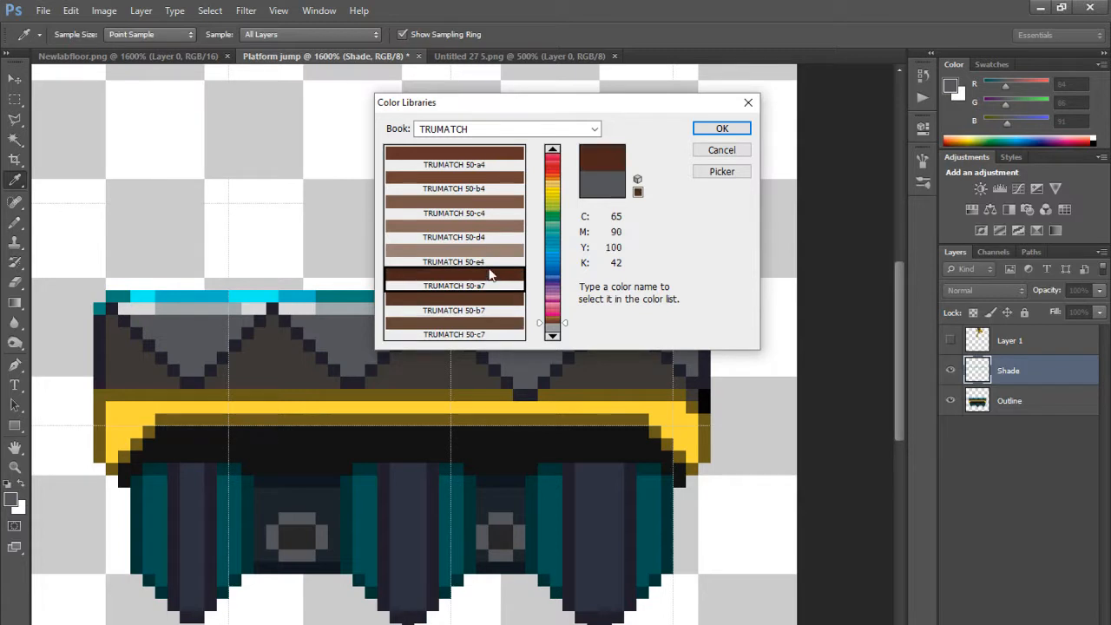
pyautogui.click(499, 251)
pyautogui.click(496, 237)
pyautogui.click(499, 218)
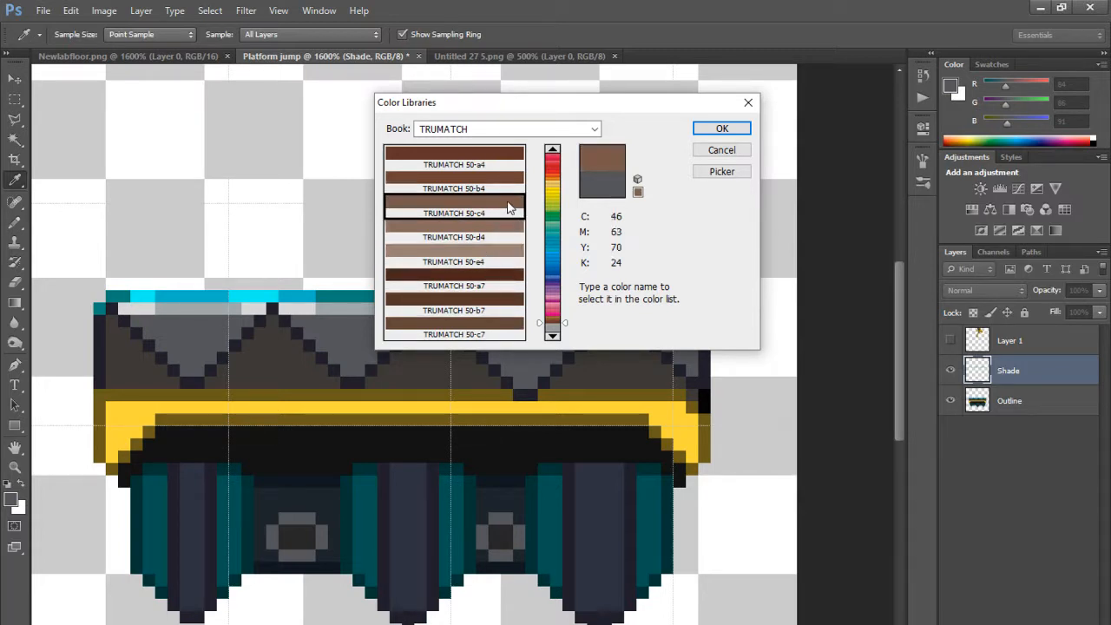
pyautogui.click(501, 229)
pyautogui.click(732, 129)
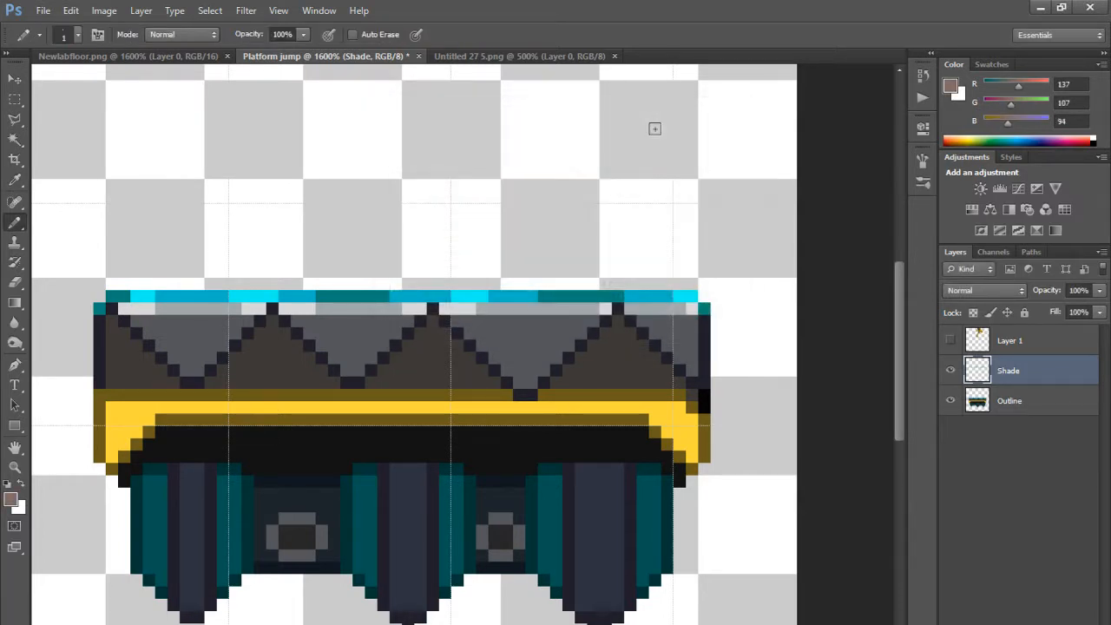
pyautogui.moveTo(246, 318)
pyautogui.mouseDown()
pyautogui.moveTo(190, 368)
pyautogui.moveTo(137, 322)
pyautogui.mouseUp()
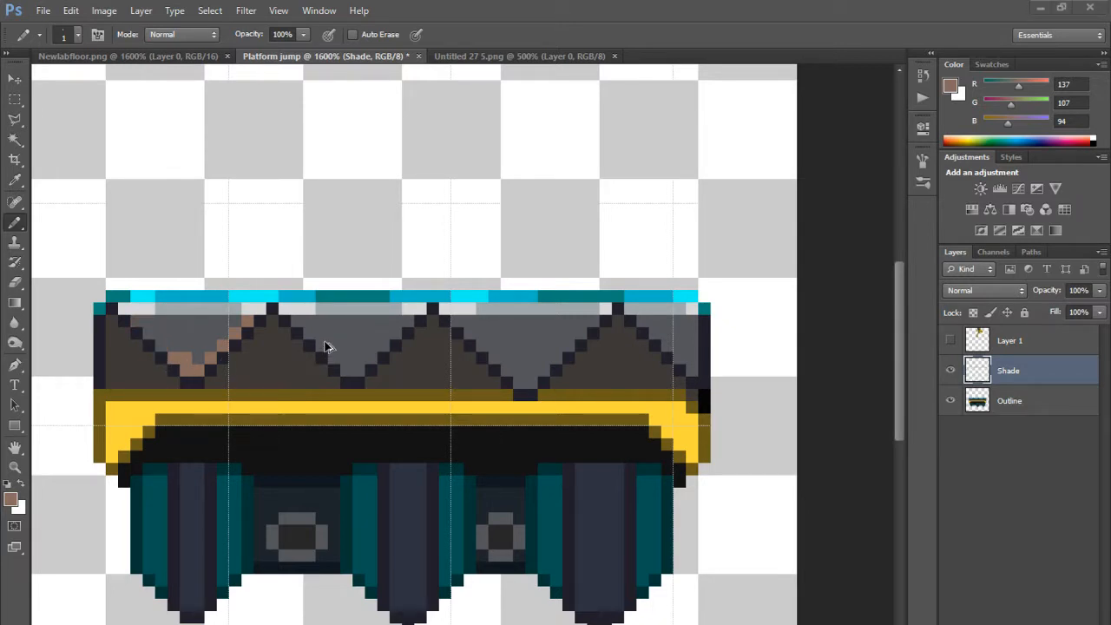
# Step: Undo the brown strokes in the leftmost full grey triangle, along with the preceding grey strip strokes
pyautogui.hotkey('ctrl', 'z')
pyautogui.hotkey('ctrl', 'alt', 'z')
pyautogui.hotkey('ctrl', 'alt', 'z')
pyautogui.hotkey('ctrl', 'alt', 'z')
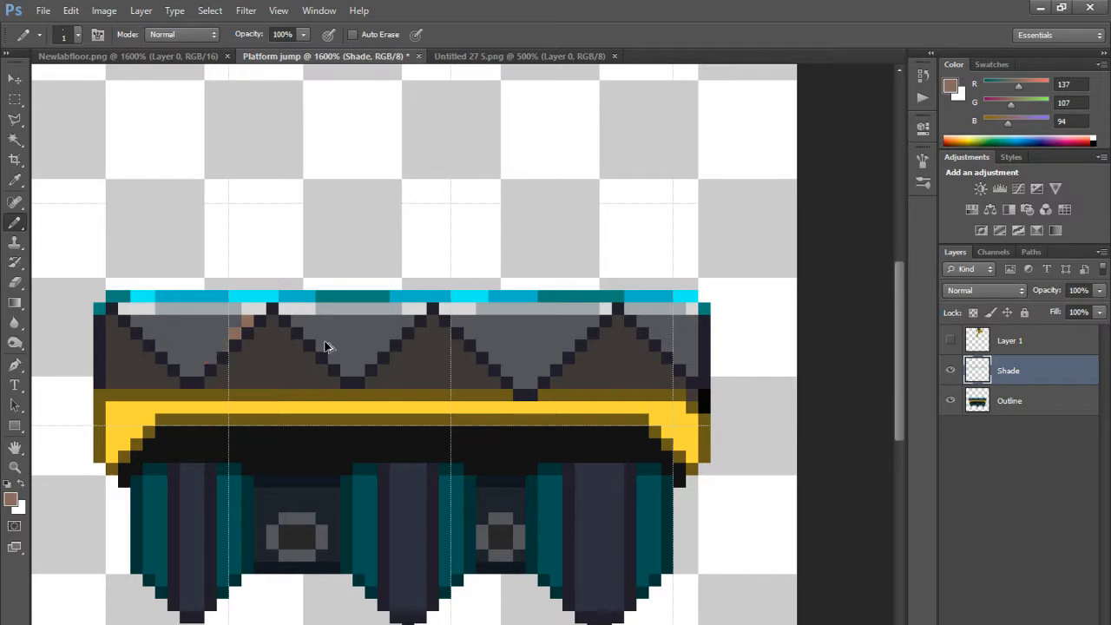
pyautogui.hotkey('ctrl', 'alt', 'z')
pyautogui.hotkey('ctrl', 'alt', 'z')
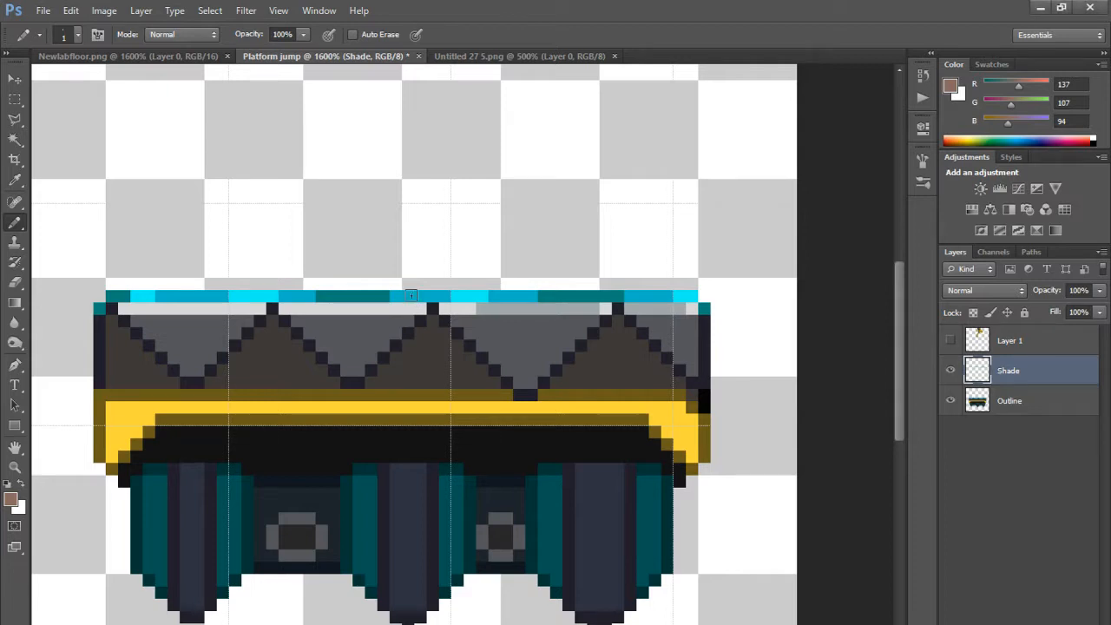
# Step: Repaint the darker grey stretches on the strip above the two leftmost grey triangles, sampling RGB 161, 169, 170 from the strip
pyautogui.keyDown('alt'); pyautogui.click(512, 308); pyautogui.keyUp('alt')
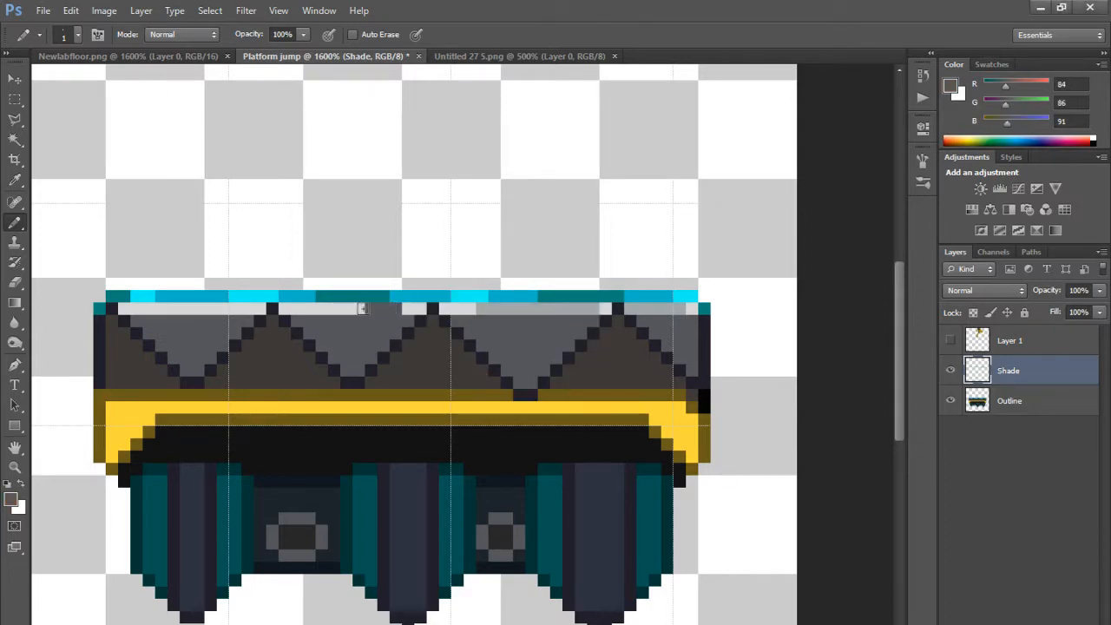
pyautogui.keyDown('alt'); pyautogui.click(502, 310); pyautogui.keyUp('alt')
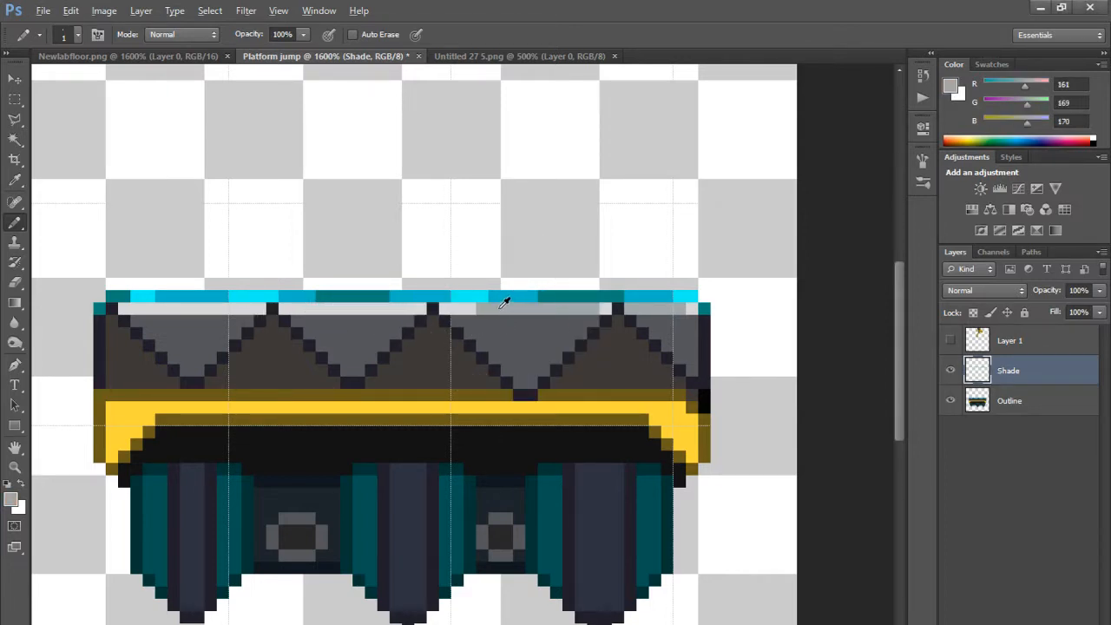
pyautogui.moveTo(381, 310); pyautogui.dragTo(322, 310)
pyautogui.moveTo(222, 310); pyautogui.dragTo(159, 309)
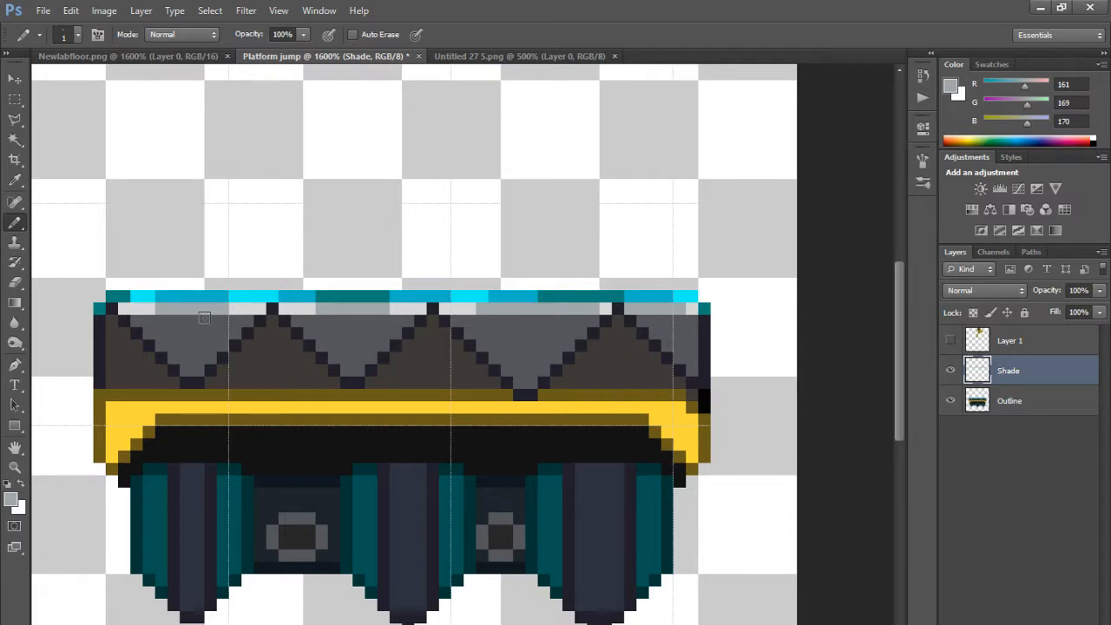
# Step: Shade the inner sloping edges of the grey triangles with slate blue RGB 56, 61, 80, sampled from Newlabfloor.png
pyautogui.click(180, 57)
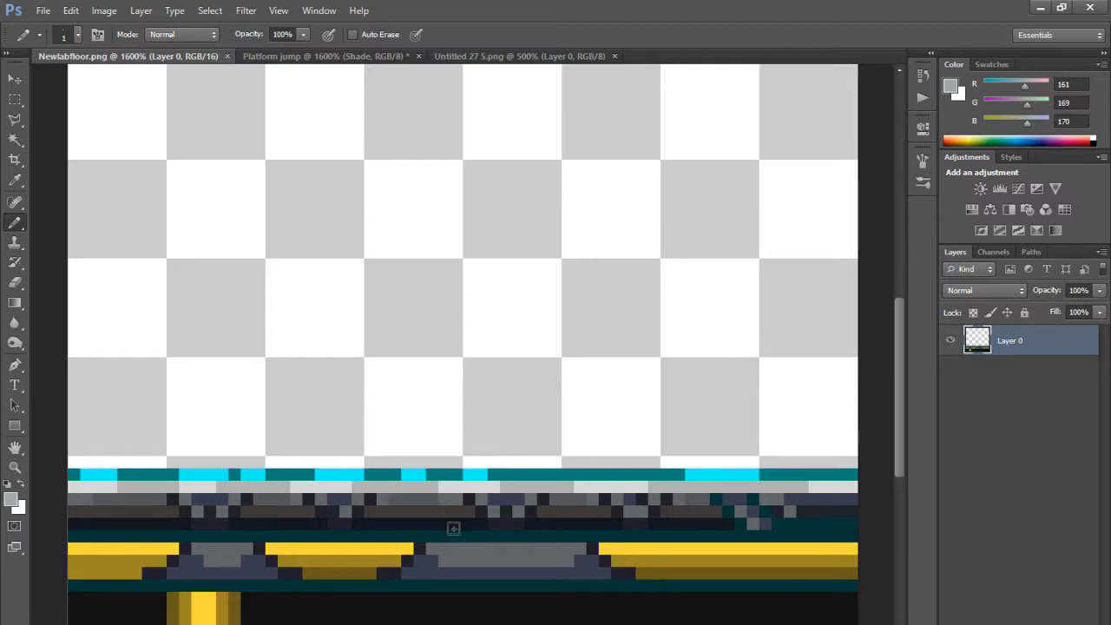
pyautogui.click(349, 57)
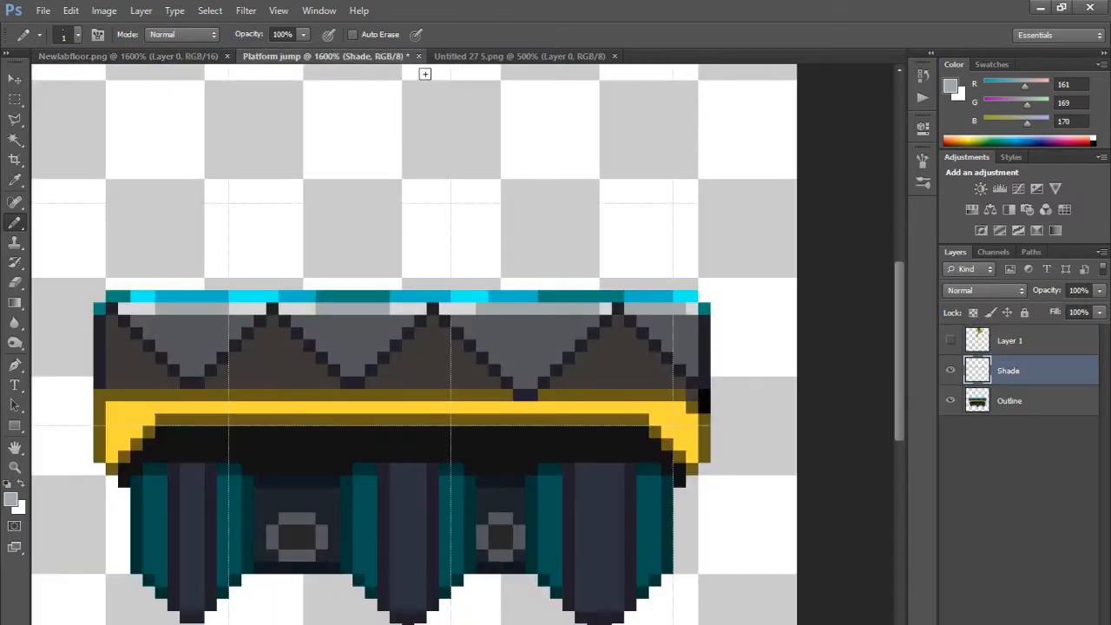
pyautogui.click(209, 56)
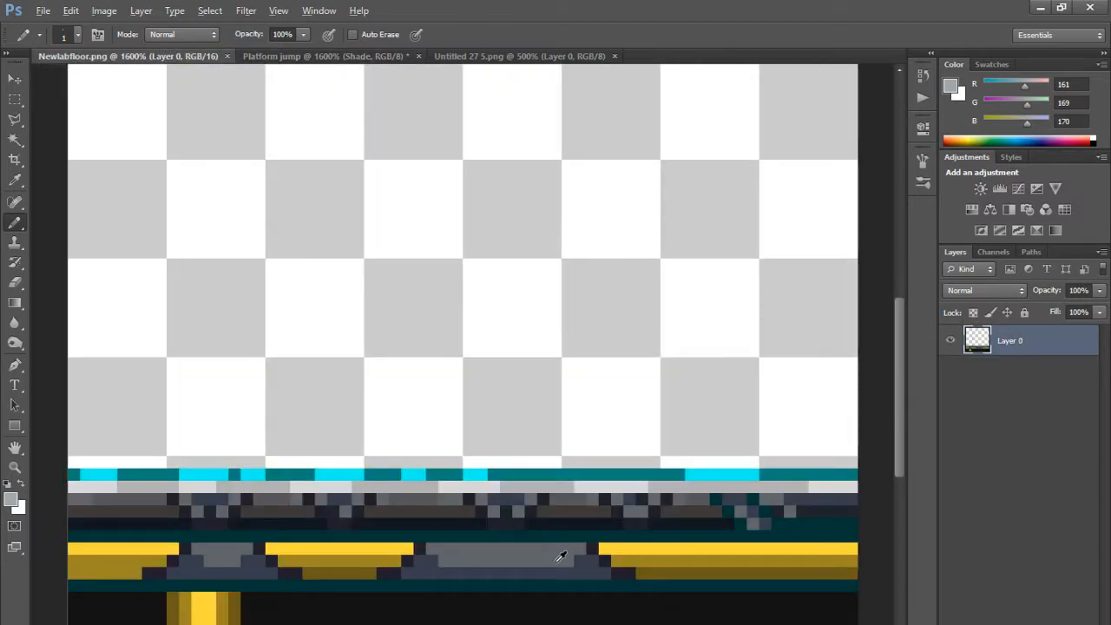
pyautogui.click(734, 503)
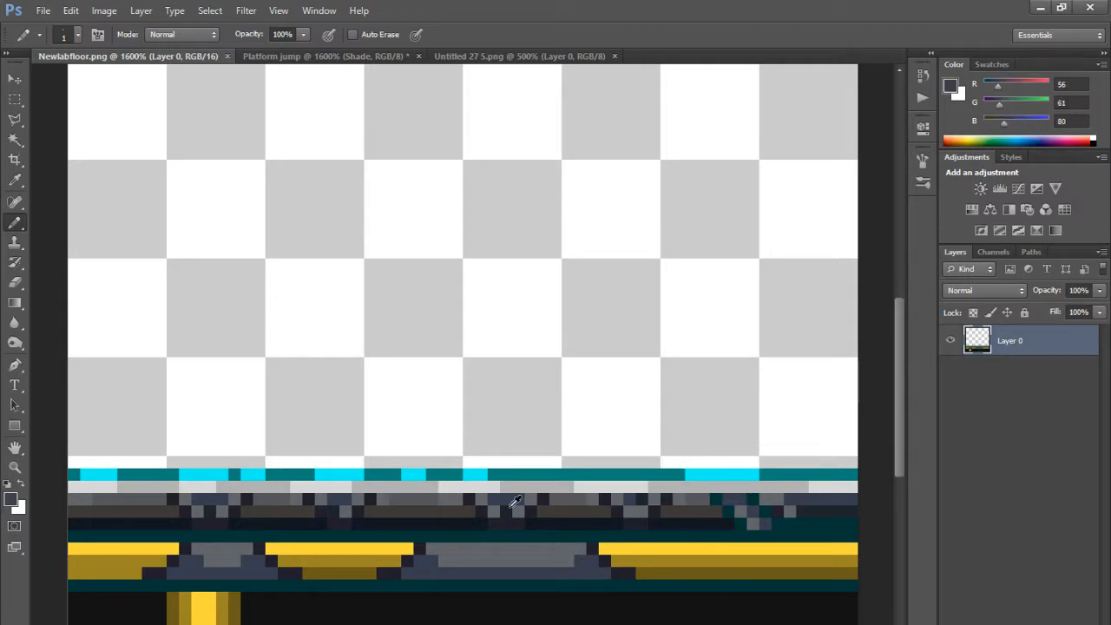
pyautogui.click(368, 57)
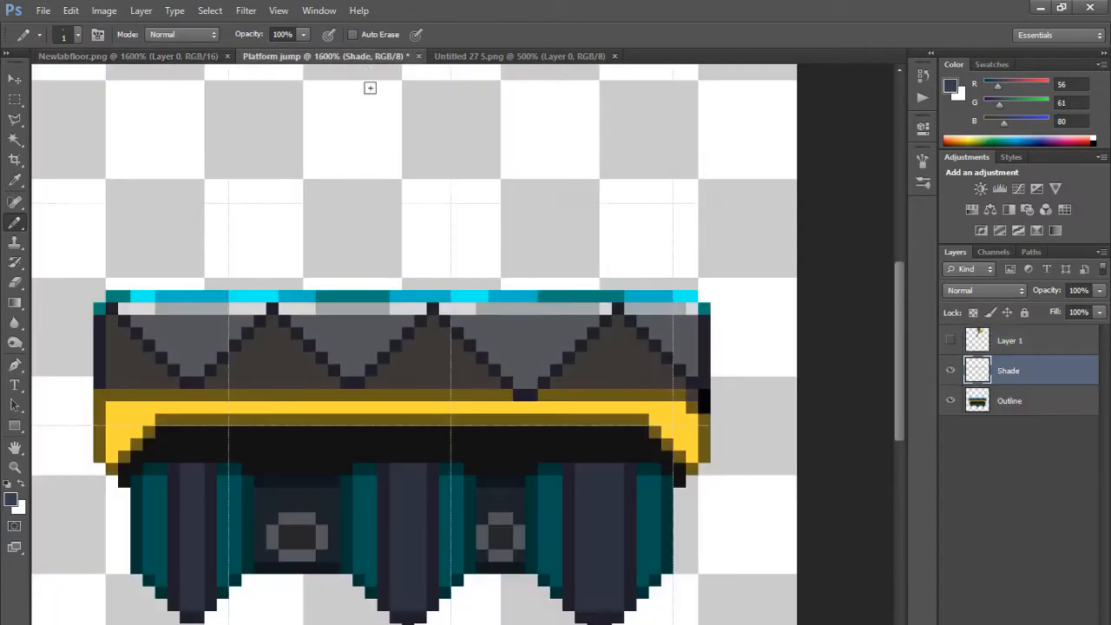
pyautogui.moveTo(230, 325)
pyautogui.mouseDown()
pyautogui.moveTo(197, 368)
pyautogui.moveTo(177, 369)
pyautogui.moveTo(195, 371)
pyautogui.moveTo(178, 359)
pyautogui.moveTo(200, 367)
pyautogui.moveTo(244, 317)
pyautogui.mouseUp()
pyautogui.hotkey('ctrl', 'z')
pyautogui.moveTo(175, 358); pyautogui.dragTo(140, 322)
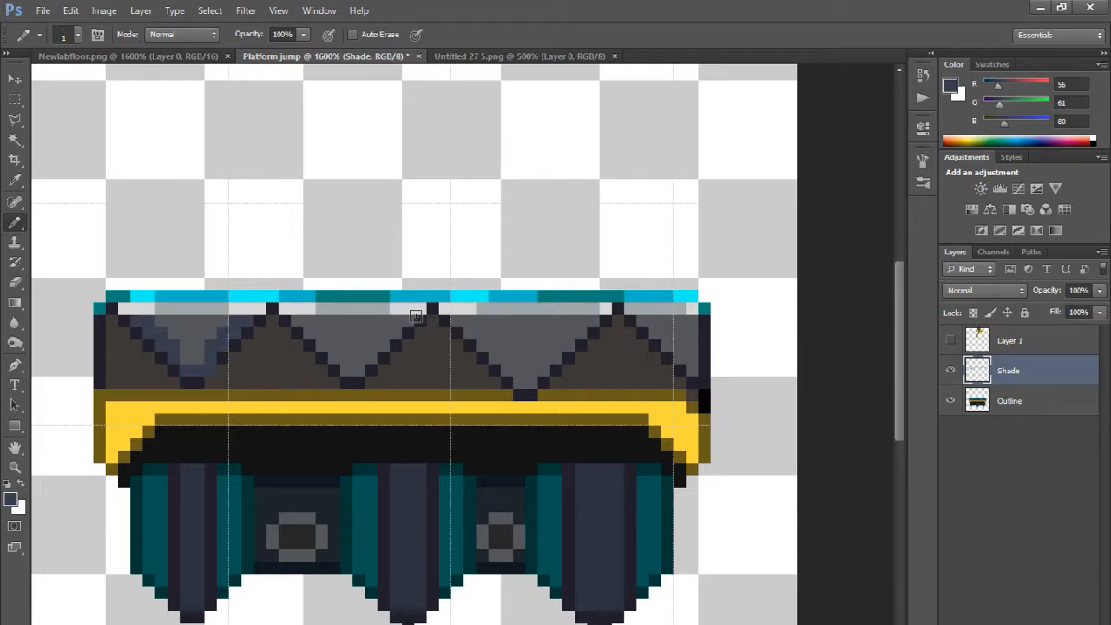
pyautogui.moveTo(410, 318)
pyautogui.mouseDown()
pyautogui.moveTo(356, 371)
pyautogui.moveTo(302, 325)
pyautogui.moveTo(329, 331)
pyautogui.mouseUp()
pyautogui.moveTo(581, 318); pyautogui.dragTo(533, 377)
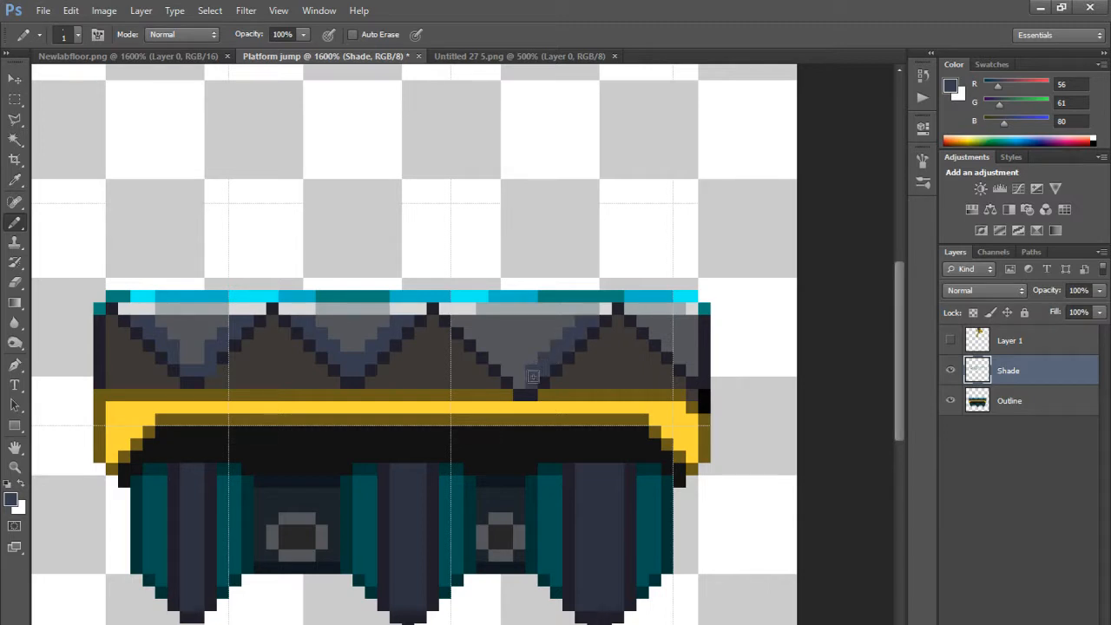
pyautogui.click(531, 377)
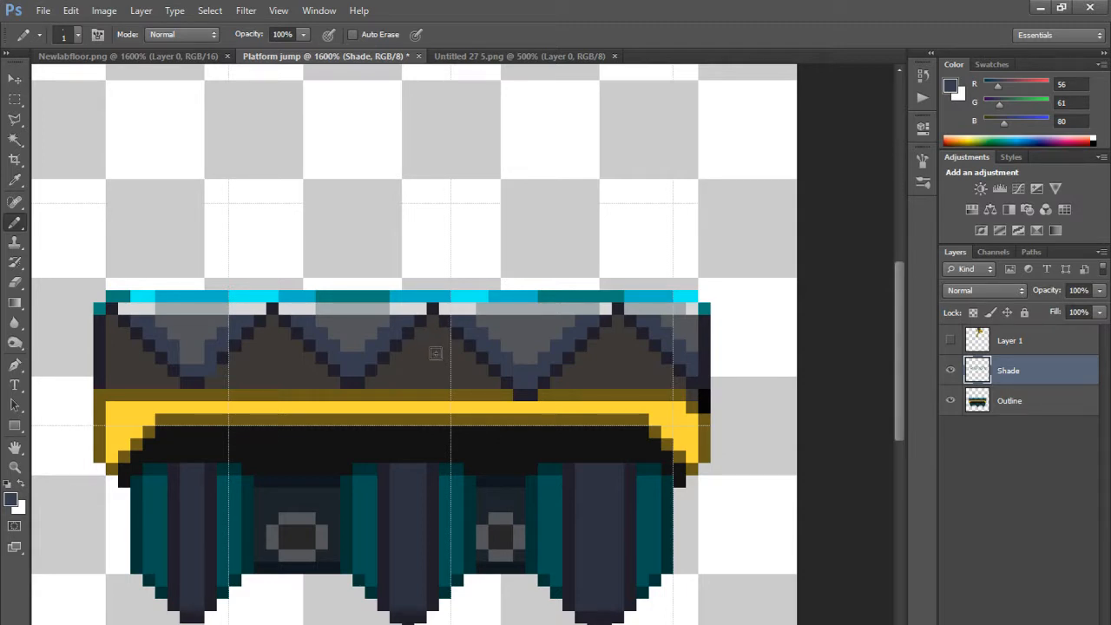
# Step: Sample the dark brown between the grey triangles and change the foreground colour to brown TRUMATCH 50-c7
pyautogui.keyDown('alt'); pyautogui.click(430, 355); pyautogui.keyUp('alt')
pyautogui.click(951, 87)
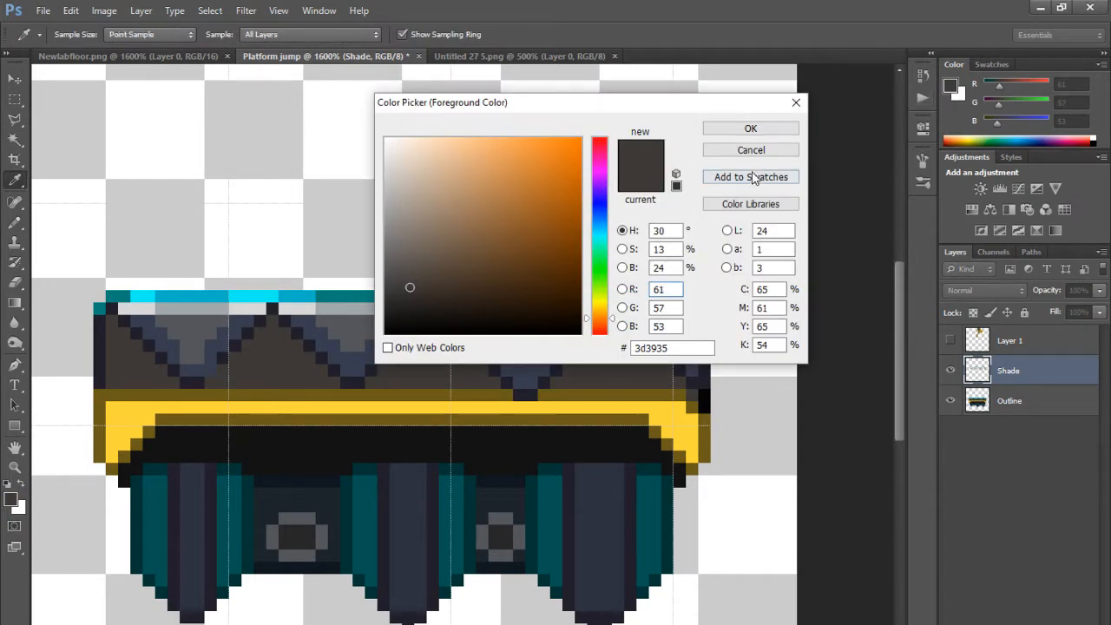
pyautogui.click(738, 128)
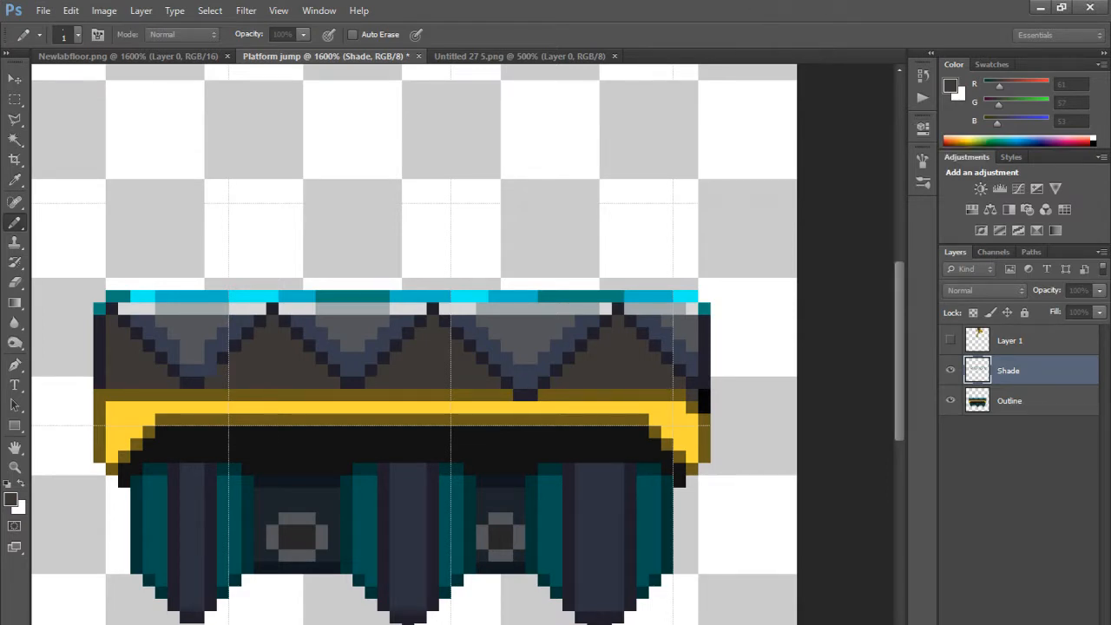
pyautogui.click(950, 86)
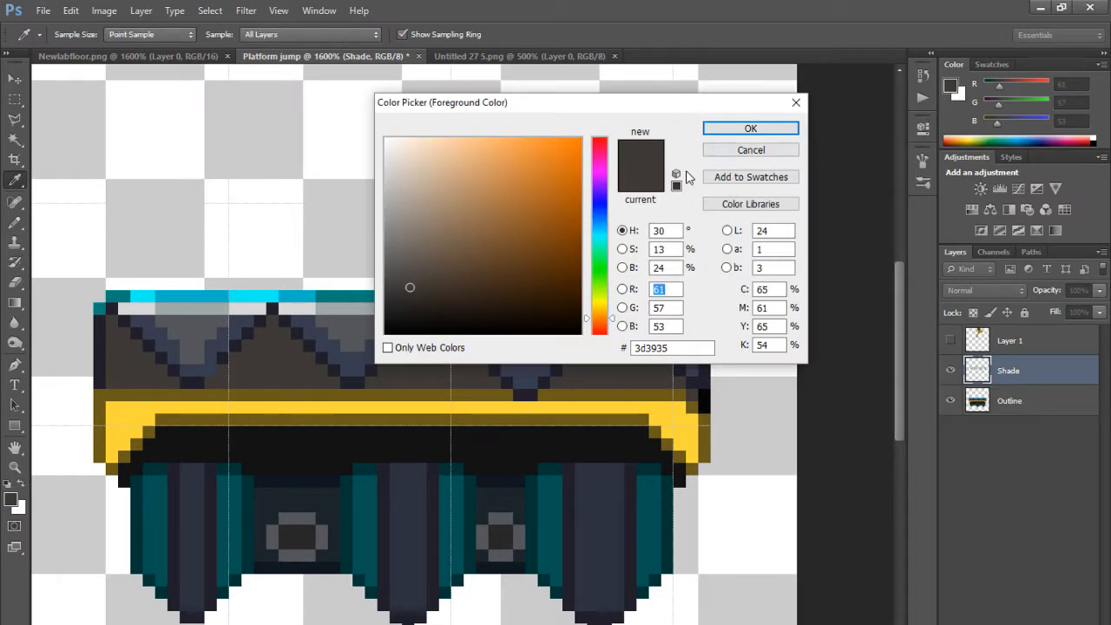
pyautogui.click(747, 205)
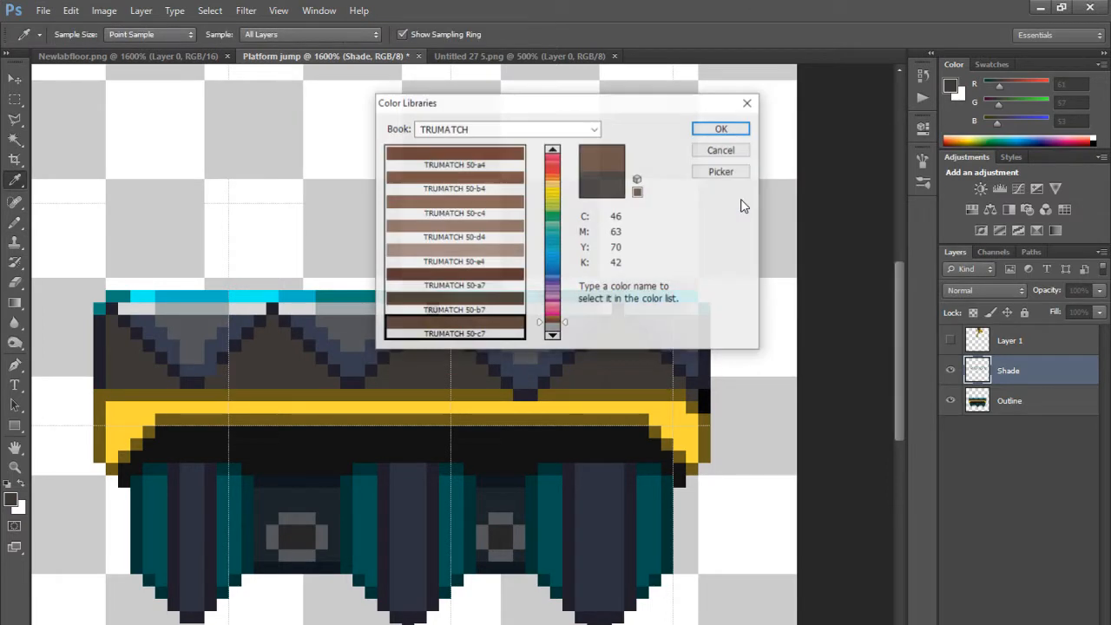
pyautogui.click(466, 306)
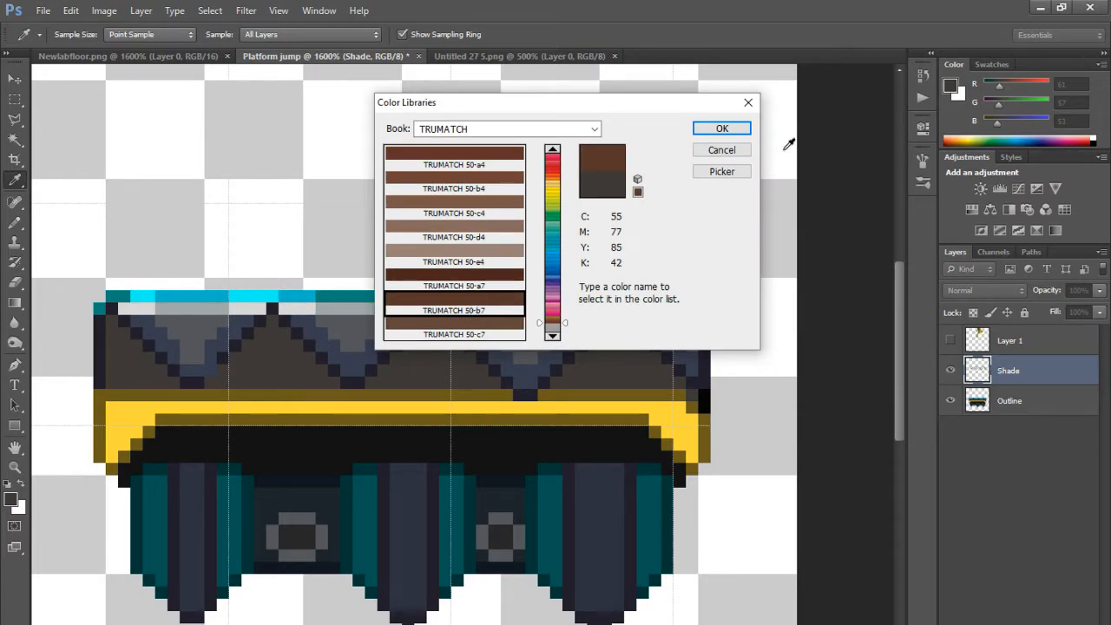
pyautogui.click(470, 258)
pyautogui.click(471, 284)
pyautogui.click(469, 308)
pyautogui.click(463, 326)
pyautogui.click(463, 308)
pyautogui.click(466, 334)
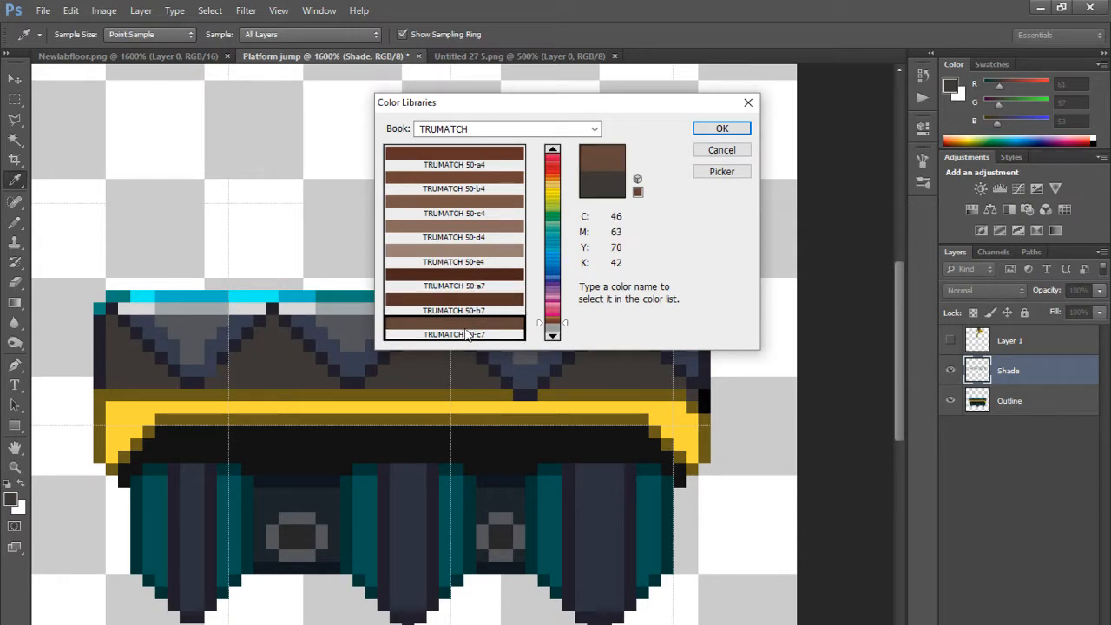
pyautogui.scroll(-1, 467, 335)
pyautogui.click(470, 167)
pyautogui.click(470, 181)
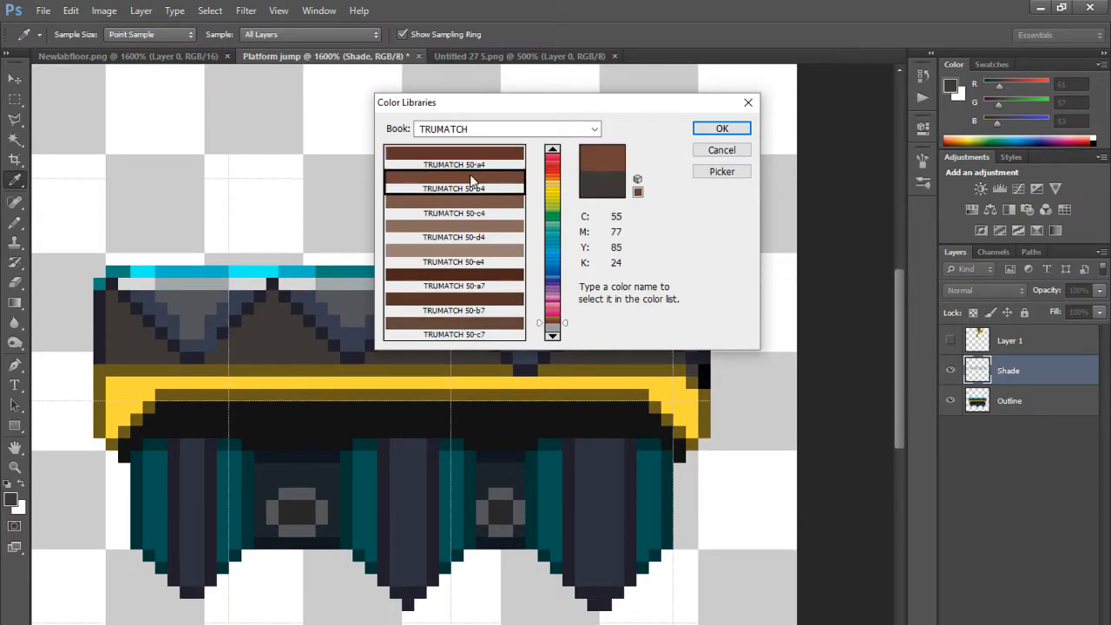
pyautogui.click(464, 207)
pyautogui.click(467, 242)
pyautogui.click(470, 263)
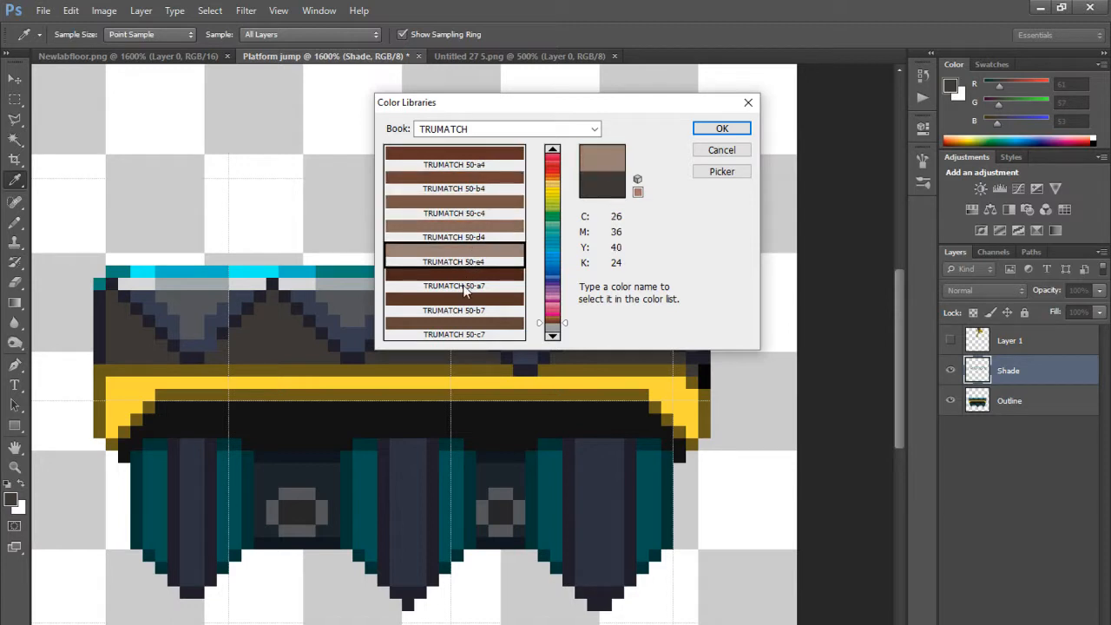
pyautogui.click(467, 288)
pyautogui.click(464, 310)
pyautogui.click(463, 323)
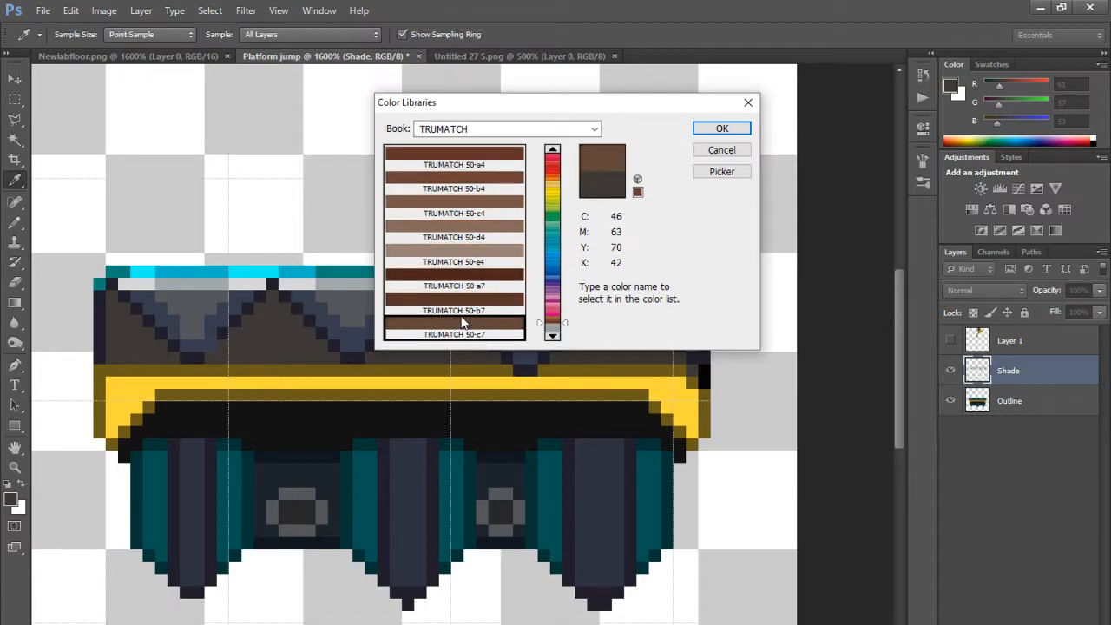
pyautogui.click(732, 134)
# Step: Shade both inner sloping edges of the rightmost dark brown triangle with brown RGB 99, 71, 57
pyautogui.moveTo(642, 331)
pyautogui.mouseDown()
pyautogui.moveTo(677, 357)
pyautogui.moveTo(620, 301)
pyautogui.moveTo(584, 330)
pyautogui.mouseUp()
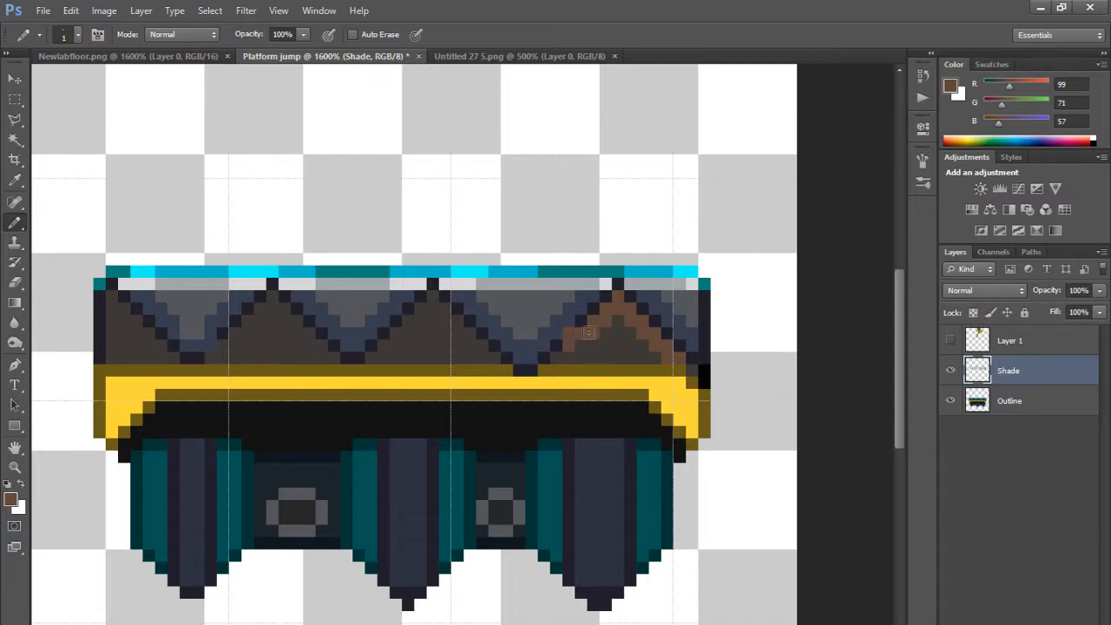
pyautogui.hotkey('ctrl', 'z')
pyautogui.moveTo(616, 297); pyautogui.dragTo(560, 358)
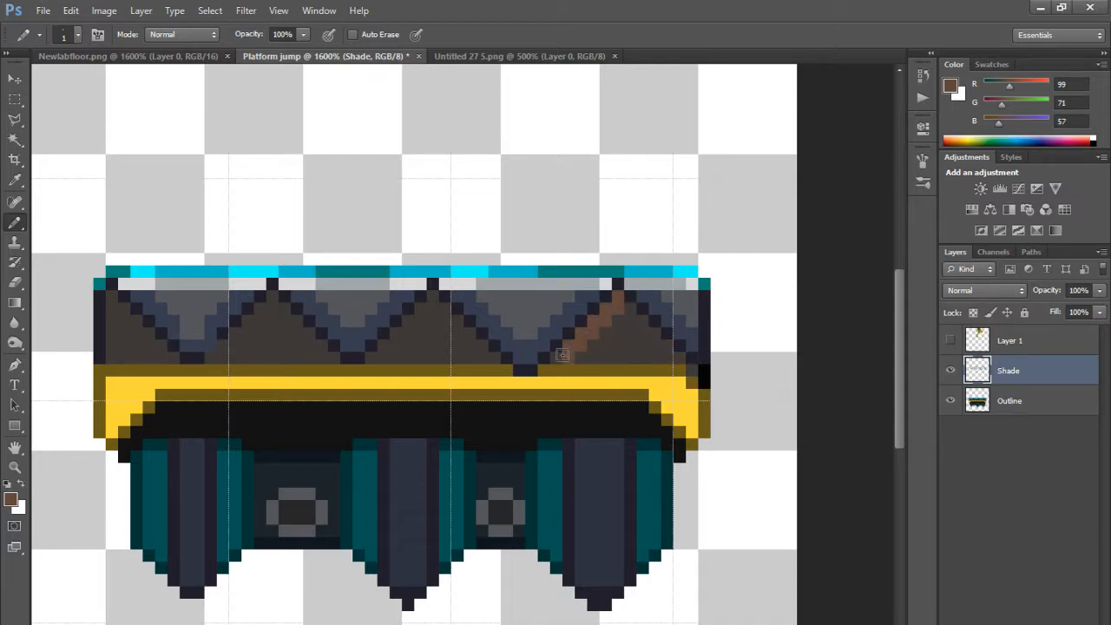
pyautogui.moveTo(628, 311)
pyautogui.mouseDown()
pyautogui.moveTo(669, 351)
pyautogui.moveTo(633, 314)
pyautogui.mouseUp()
pyautogui.hotkey('ctrl', 'z')
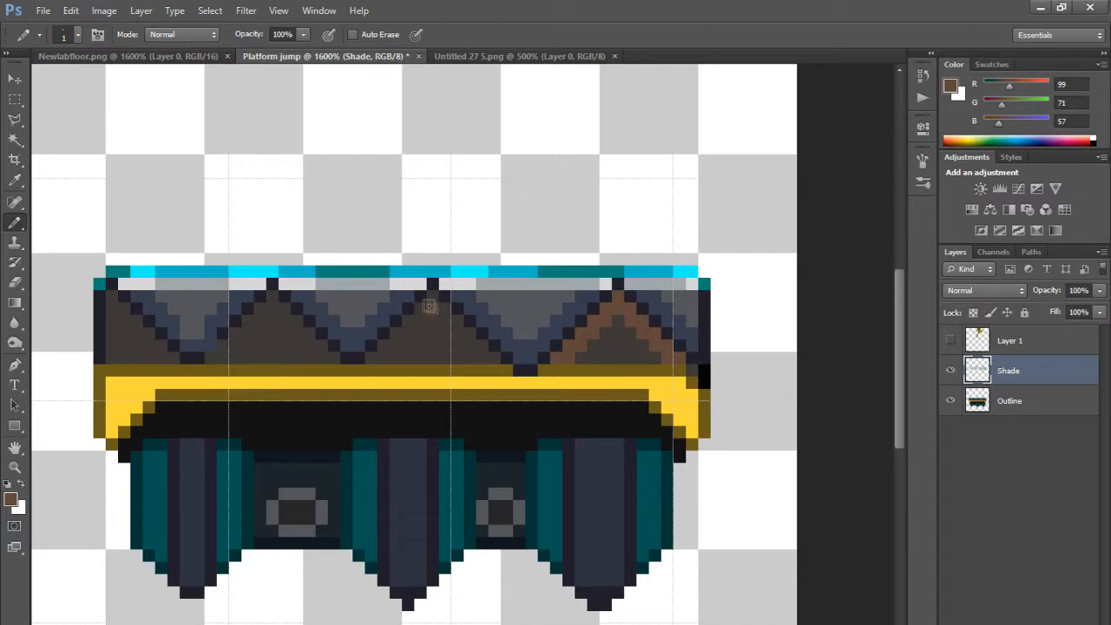
# Step: Shade the inner sloping edges of the other two full dark brown triangles with the same brown
pyautogui.moveTo(433, 297); pyautogui.dragTo(371, 357)
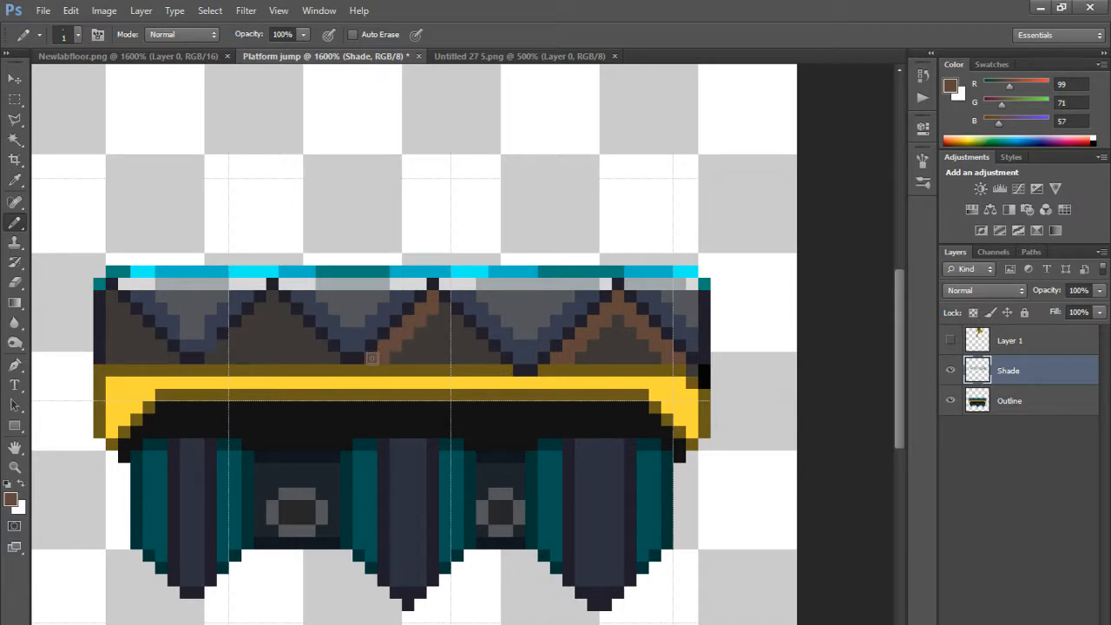
pyautogui.moveTo(435, 310); pyautogui.dragTo(489, 357)
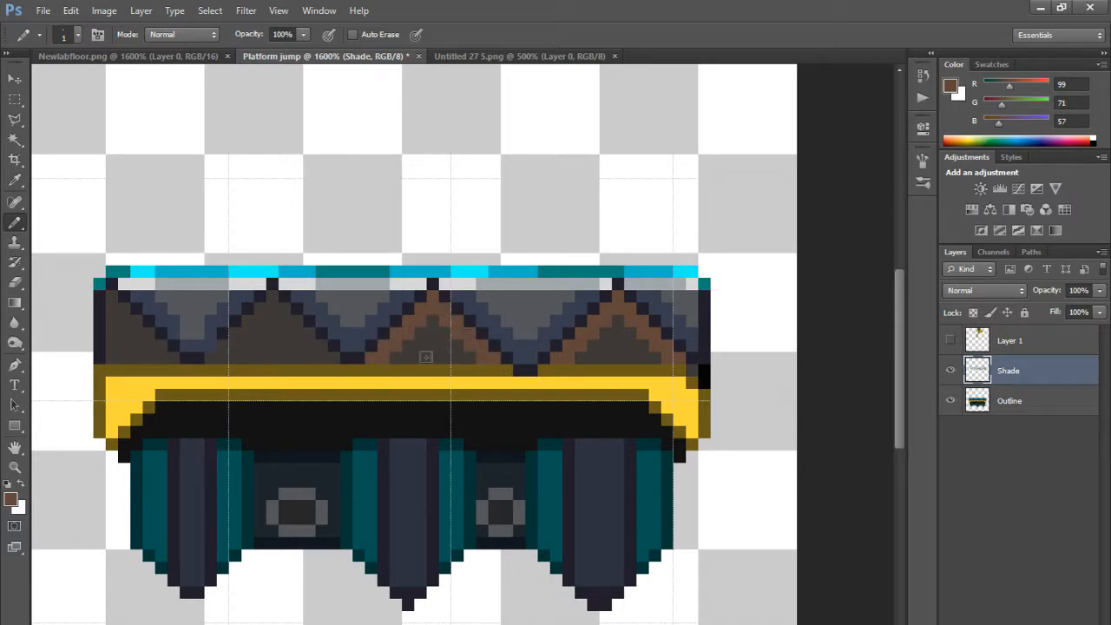
pyautogui.moveTo(327, 356)
pyautogui.mouseDown()
pyautogui.moveTo(272, 299)
pyautogui.moveTo(222, 356)
pyautogui.mouseUp()
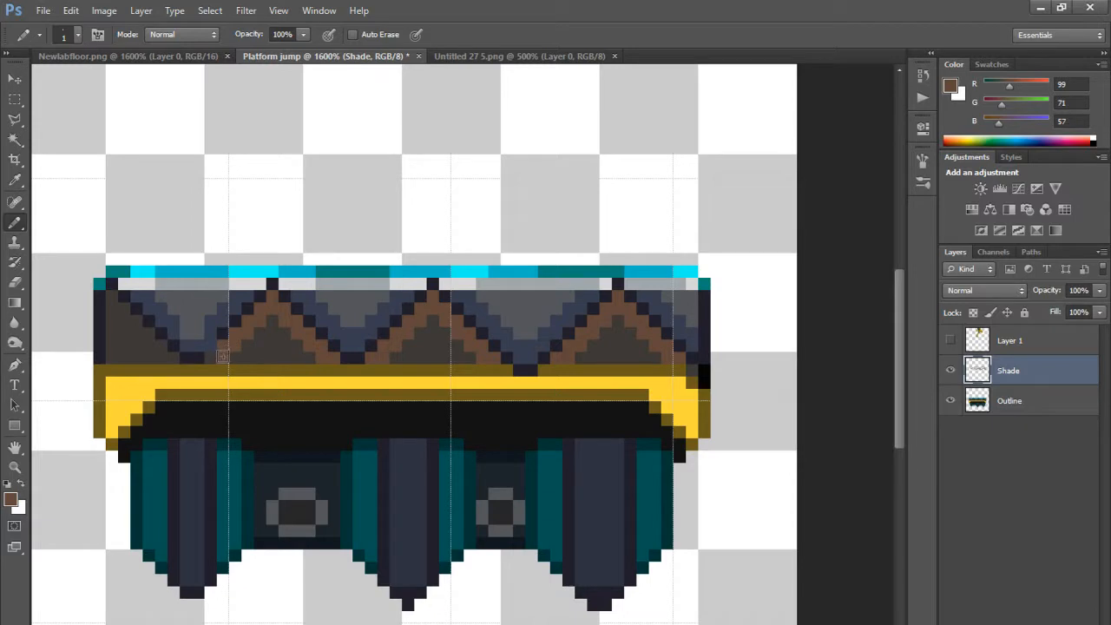
# Step: Resample brown RGB 99, 71, 57 and shade the sloping edge of the partial brown triangle at the platform's left end
pyautogui.keyDown('alt'); pyautogui.click(219, 339); pyautogui.keyUp('alt')
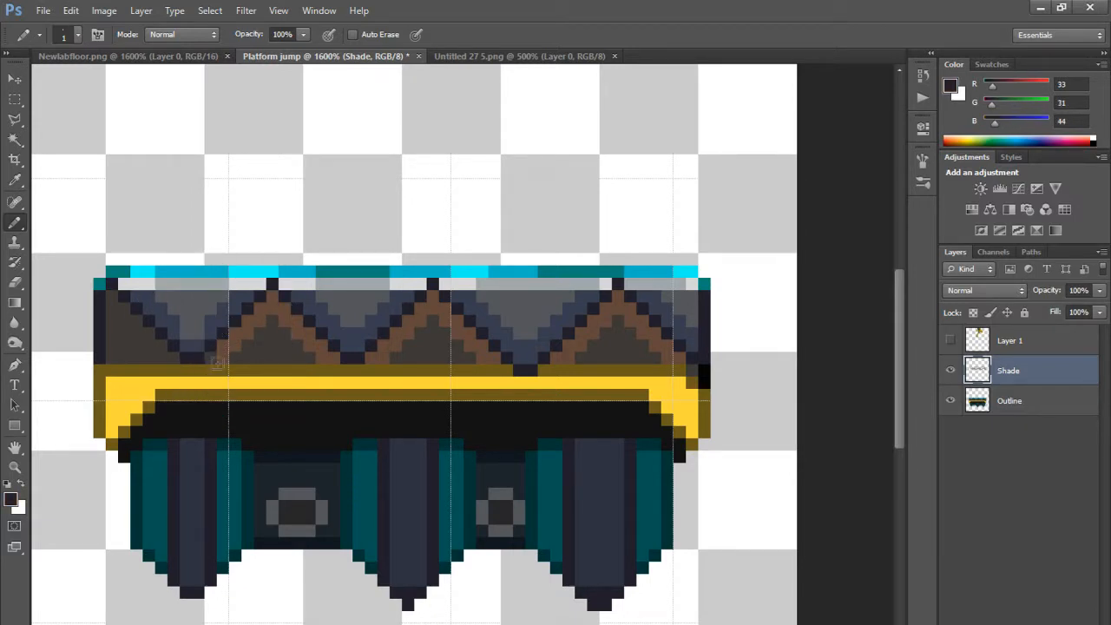
pyautogui.keyDown('alt'); pyautogui.click(239, 358); pyautogui.keyUp('alt')
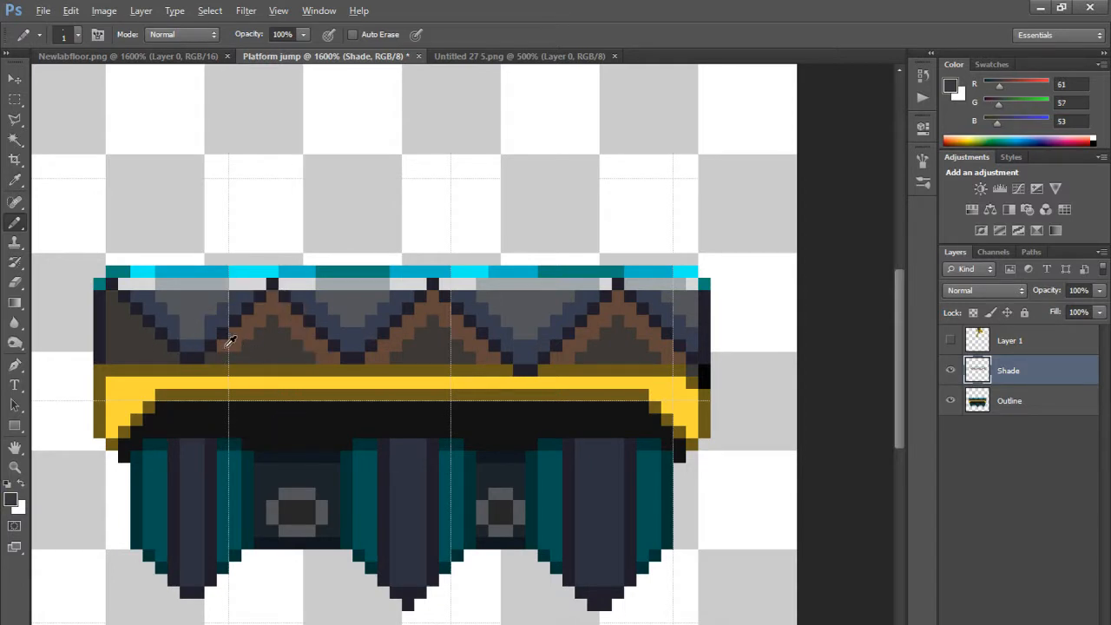
pyautogui.keyDown('alt'); pyautogui.click(231, 342); pyautogui.keyUp('alt')
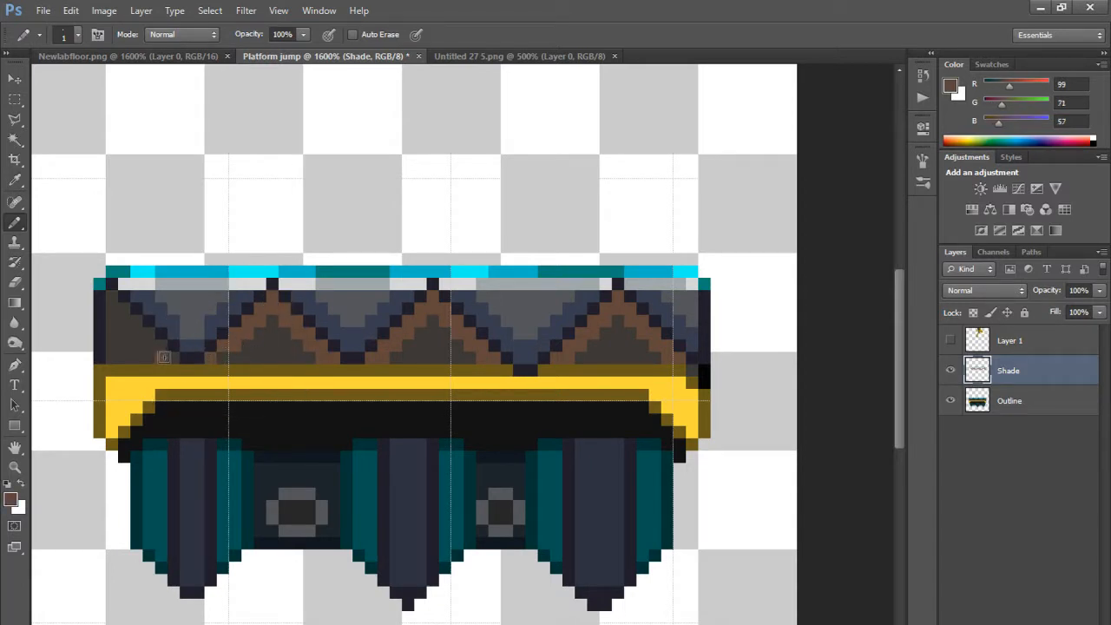
pyautogui.moveTo(163, 357)
pyautogui.mouseDown()
pyautogui.moveTo(112, 295)
pyautogui.moveTo(165, 356)
pyautogui.mouseUp()
pyautogui.hotkey('ctrl', 'z')
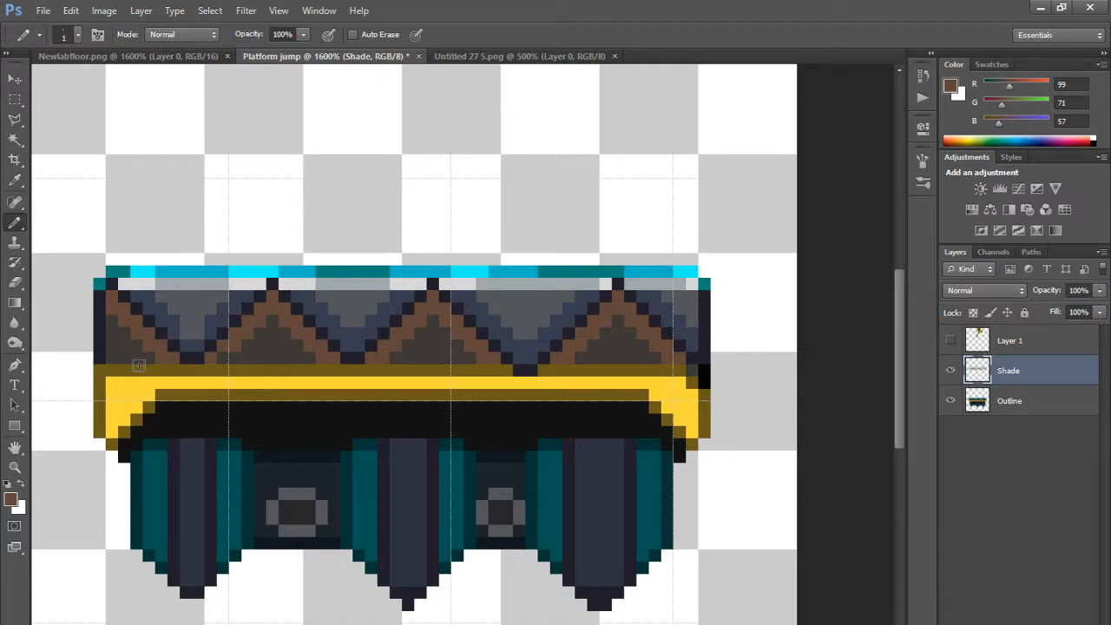
# Step: Sample gold RGB 157, 133, 35 from Newlabfloor.png and shade the yellow band and its outer ends, leaving short bright stretches
pyautogui.click(129, 56)
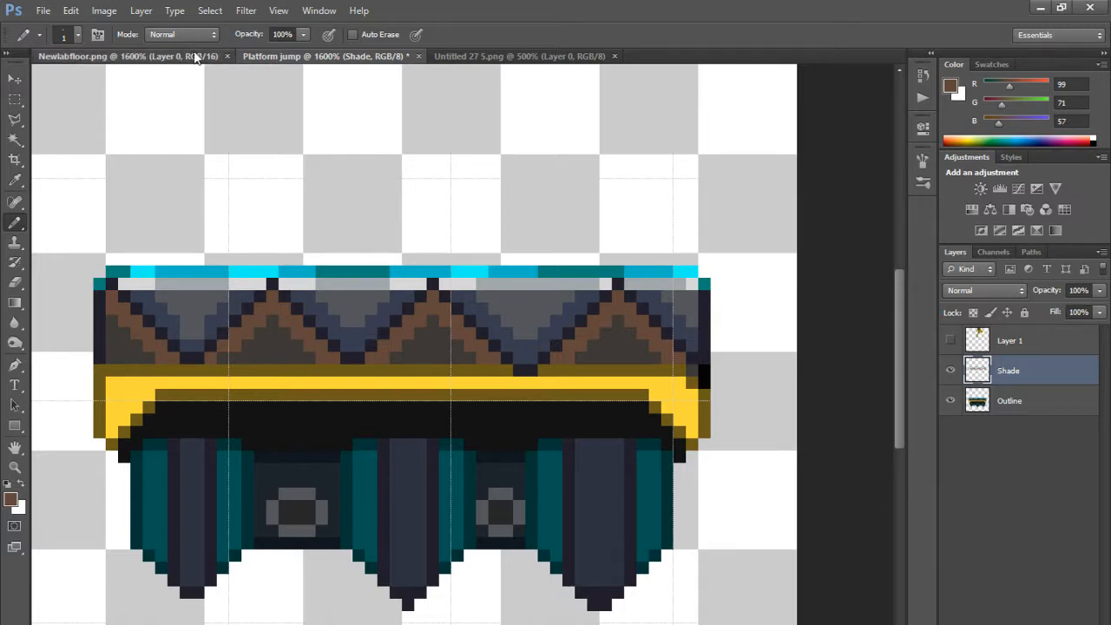
pyautogui.keyDown('alt'); pyautogui.click(353, 555); pyautogui.keyUp('alt')
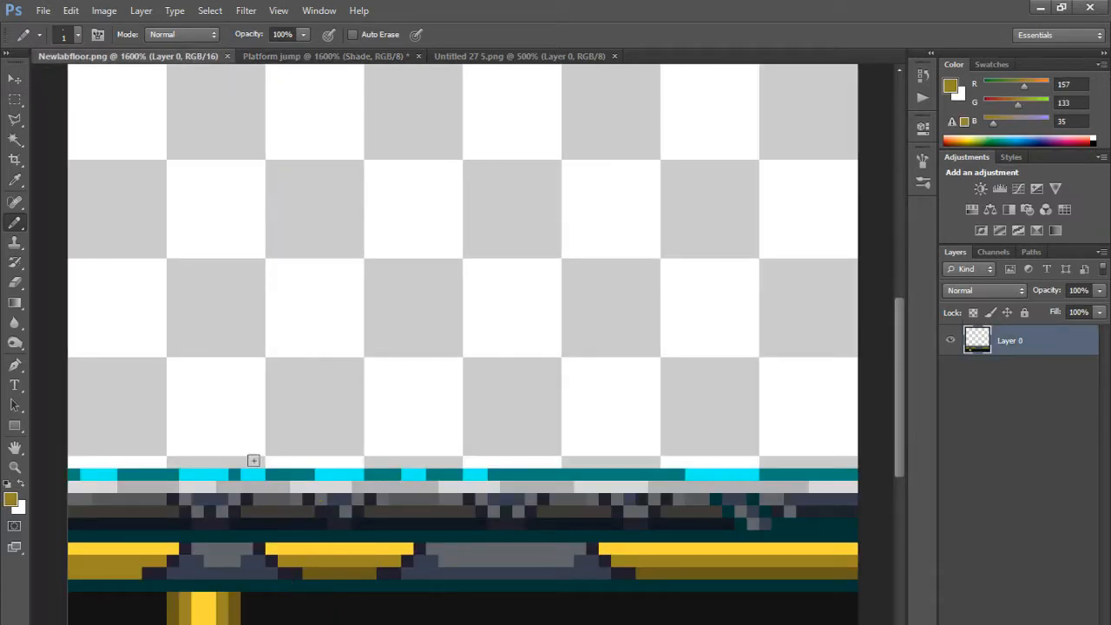
pyautogui.click(323, 56)
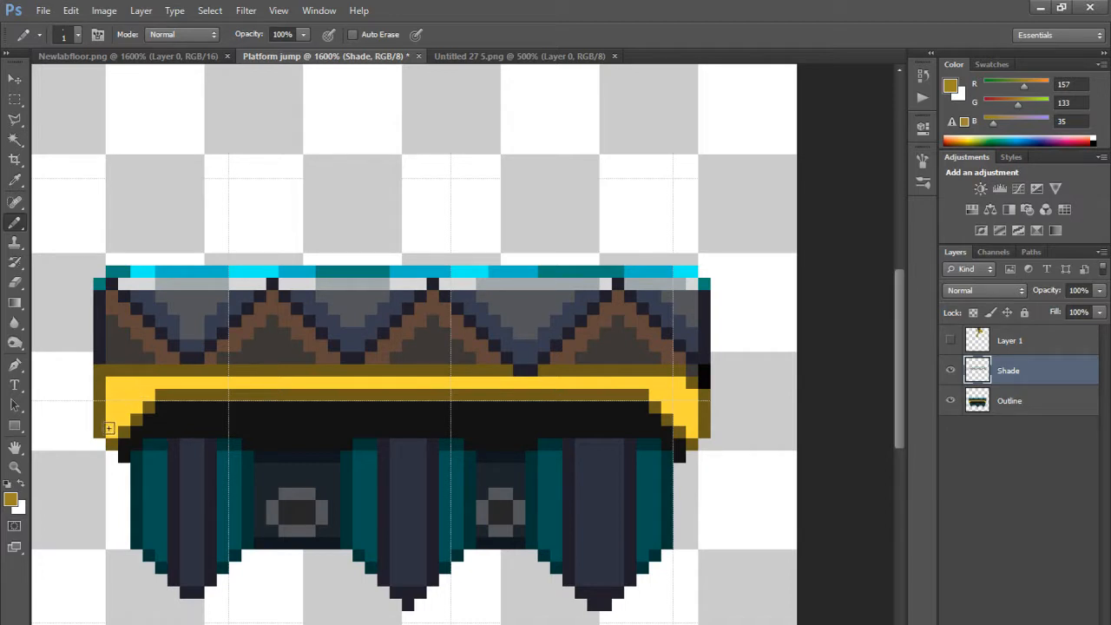
pyautogui.moveTo(110, 428); pyautogui.dragTo(114, 383)
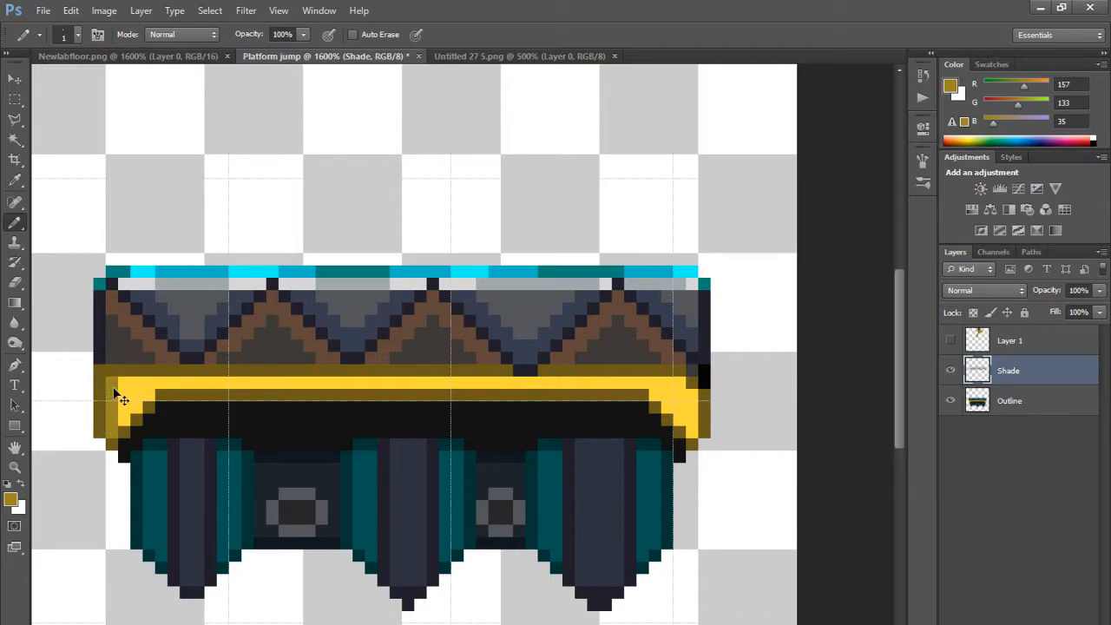
pyautogui.hotkey('ctrl', 'z')
pyautogui.moveTo(111, 395)
pyautogui.mouseDown()
pyautogui.moveTo(173, 379)
pyautogui.moveTo(646, 383)
pyautogui.moveTo(676, 390)
pyautogui.moveTo(694, 432)
pyautogui.mouseUp()
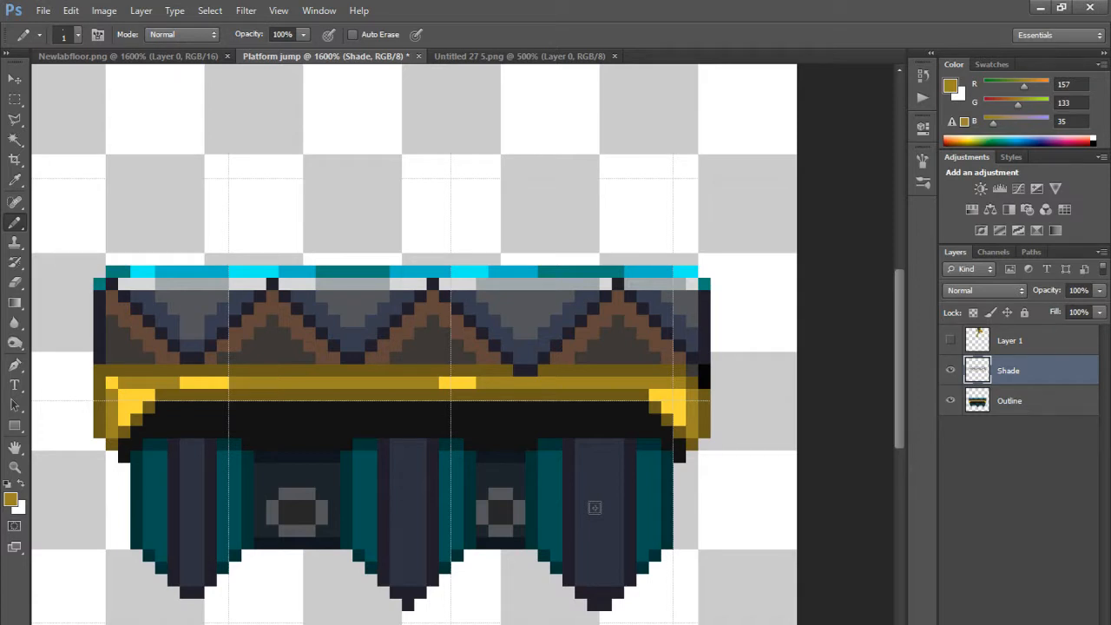
pyautogui.keyDown('alt'); pyautogui.click(464, 389); pyautogui.keyUp('alt')
pyautogui.moveTo(465, 383); pyautogui.dragTo(550, 383)
pyautogui.hotkey('ctrl', 'z')
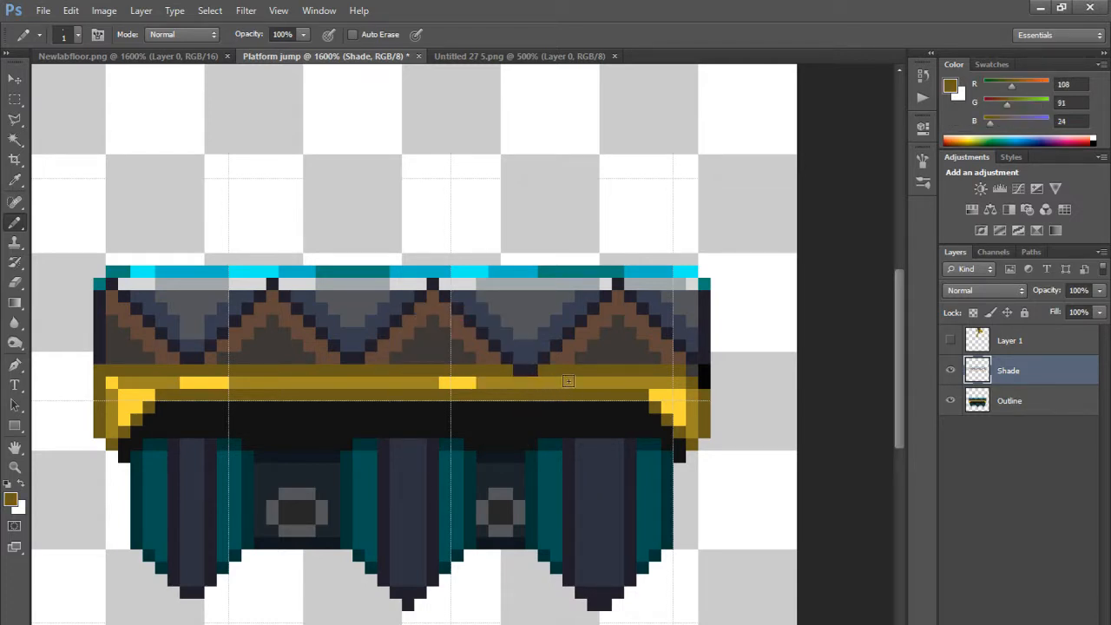
pyautogui.keyDown('alt'); pyautogui.click(570, 375); pyautogui.keyUp('alt')
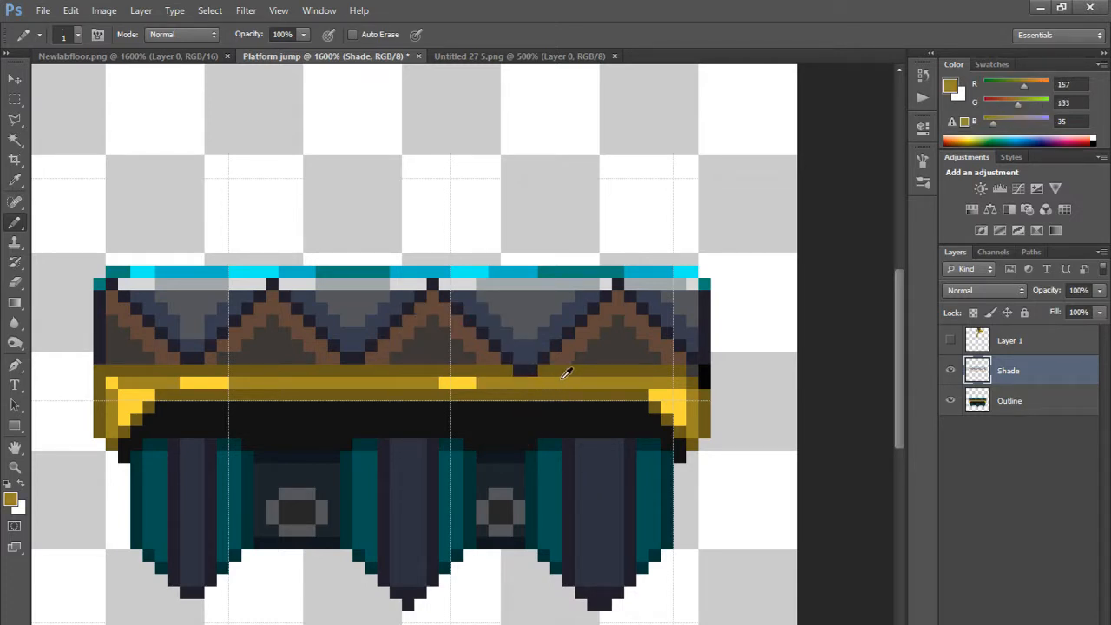
# Step: Repaint bright yellow stretches along the gold band with RGB 254, 215, 57, sampled from the band
pyautogui.keyDown('alt'); pyautogui.click(464, 382); pyautogui.keyUp('alt')
pyautogui.moveTo(465, 383); pyautogui.dragTo(569, 383)
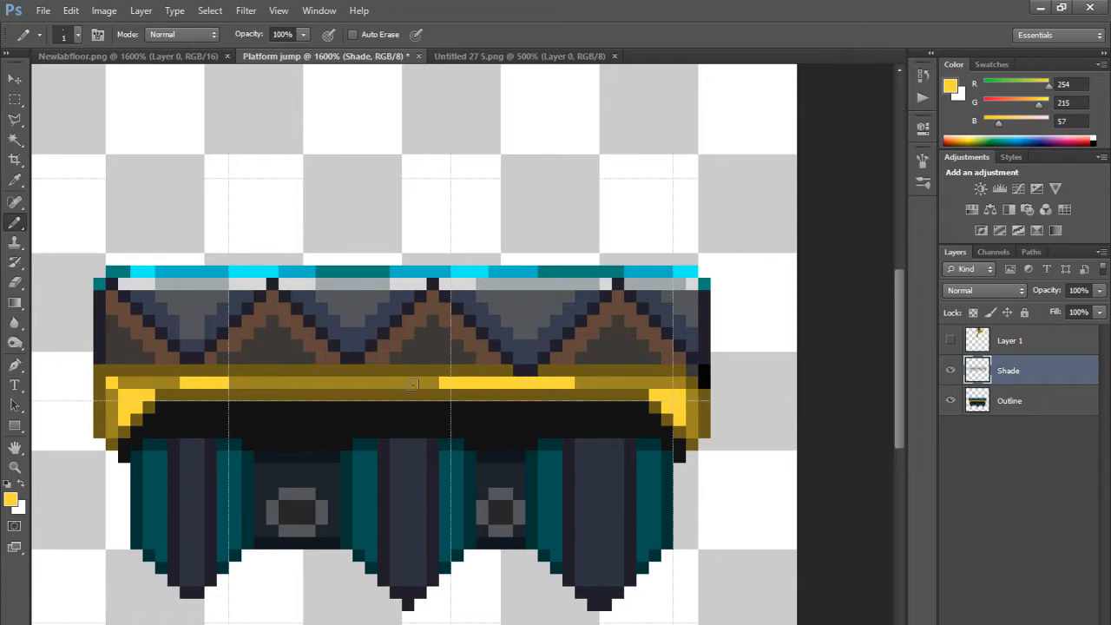
pyautogui.moveTo(420, 383); pyautogui.dragTo(300, 382)
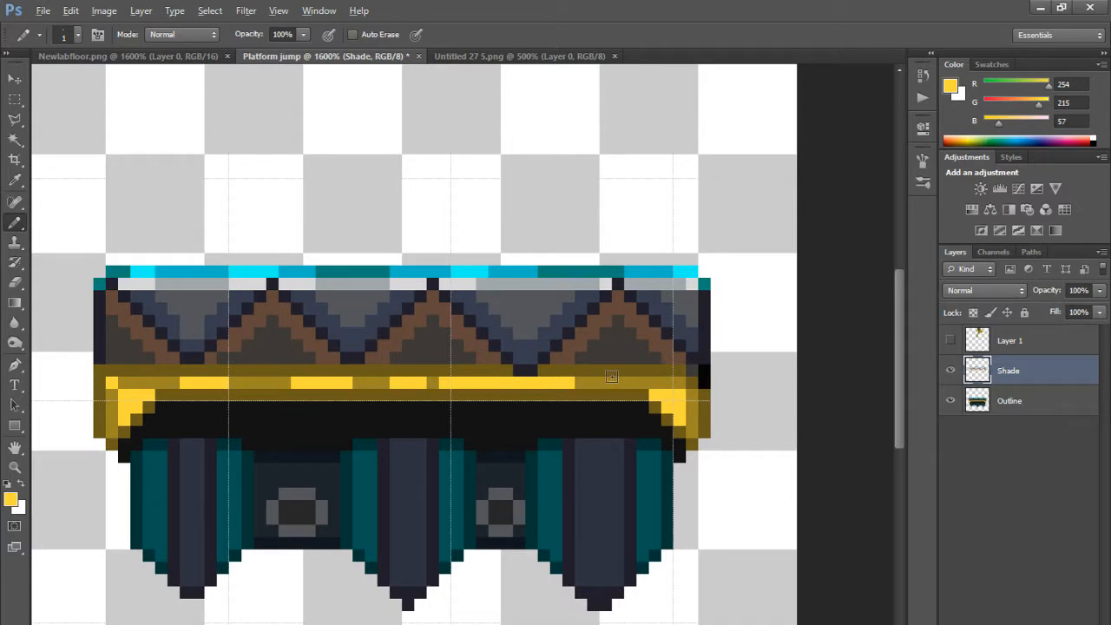
# Step: Lighten the sampled black to RGB 28, 27, 27 and shade the upper edge of the black area below the yellow band
pyautogui.keyDown('alt'); pyautogui.click(575, 415); pyautogui.keyUp('alt')
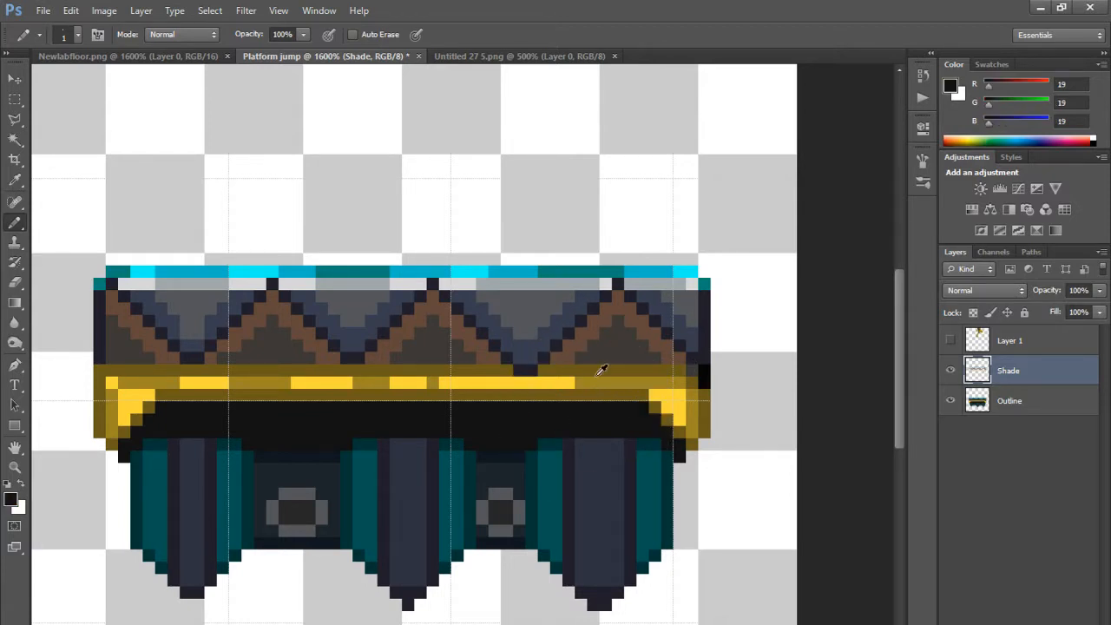
pyautogui.click(953, 86)
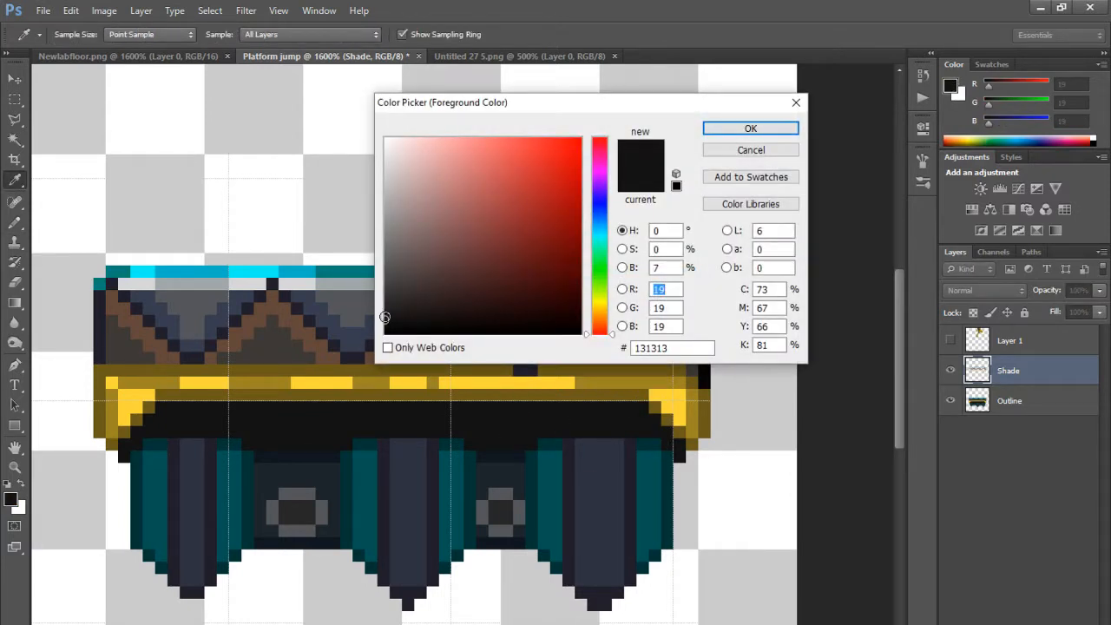
pyautogui.moveTo(384, 317); pyautogui.dragTo(389, 313)
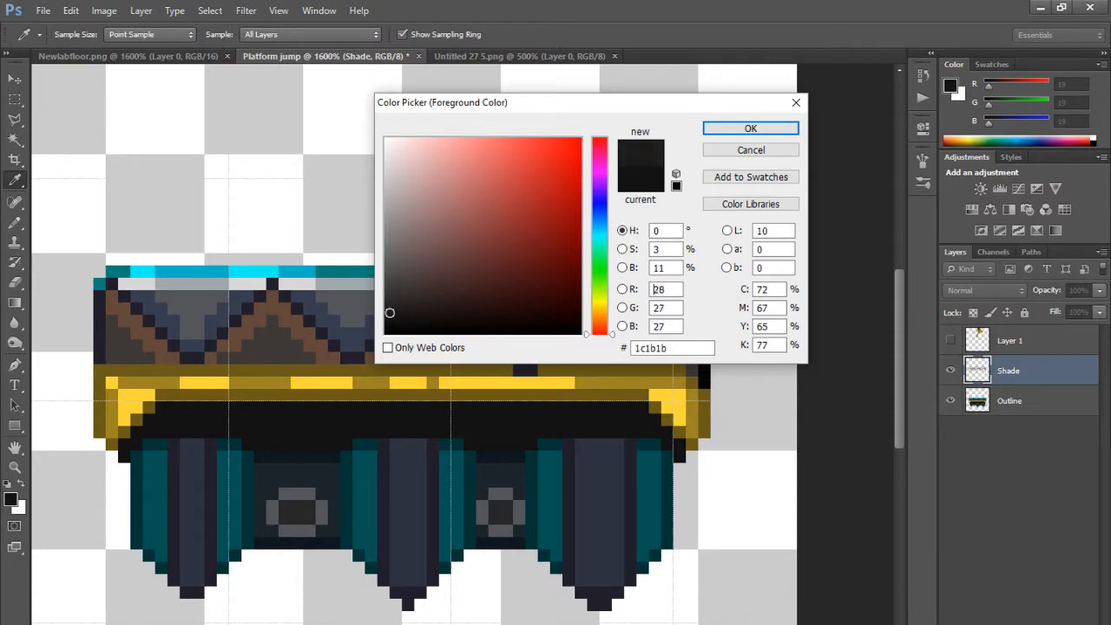
pyautogui.click(730, 130)
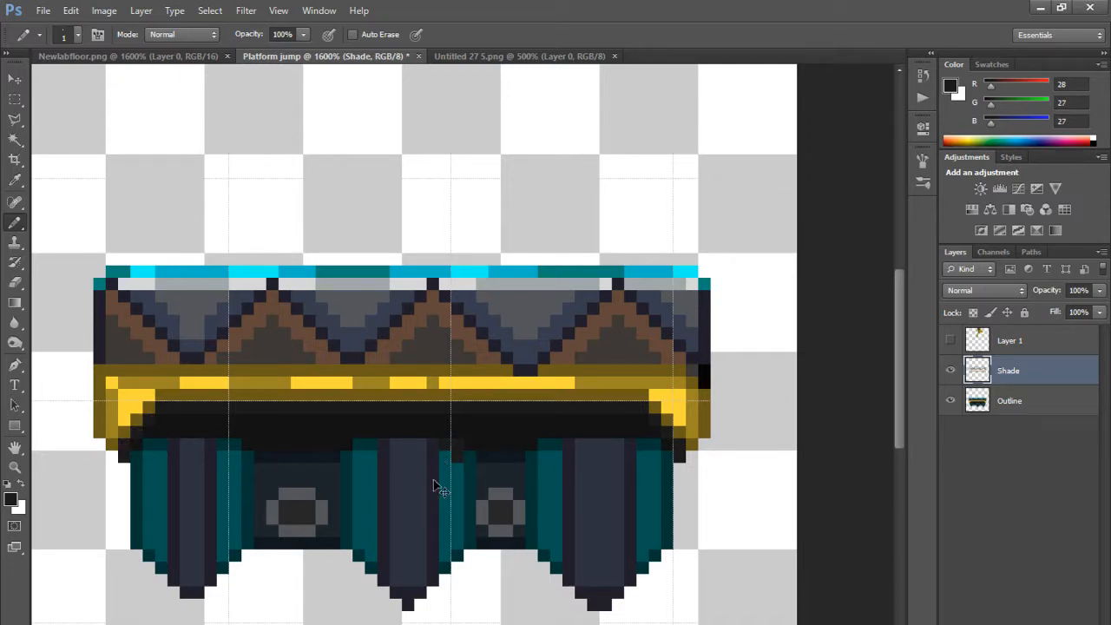
# Step: Sample the dark teal beside the middle pillar and try replacing it with TRUMATCH 25-b7 from the colour libraries
pyautogui.keyDown('alt'); pyautogui.click(450, 439); pyautogui.keyUp('alt')
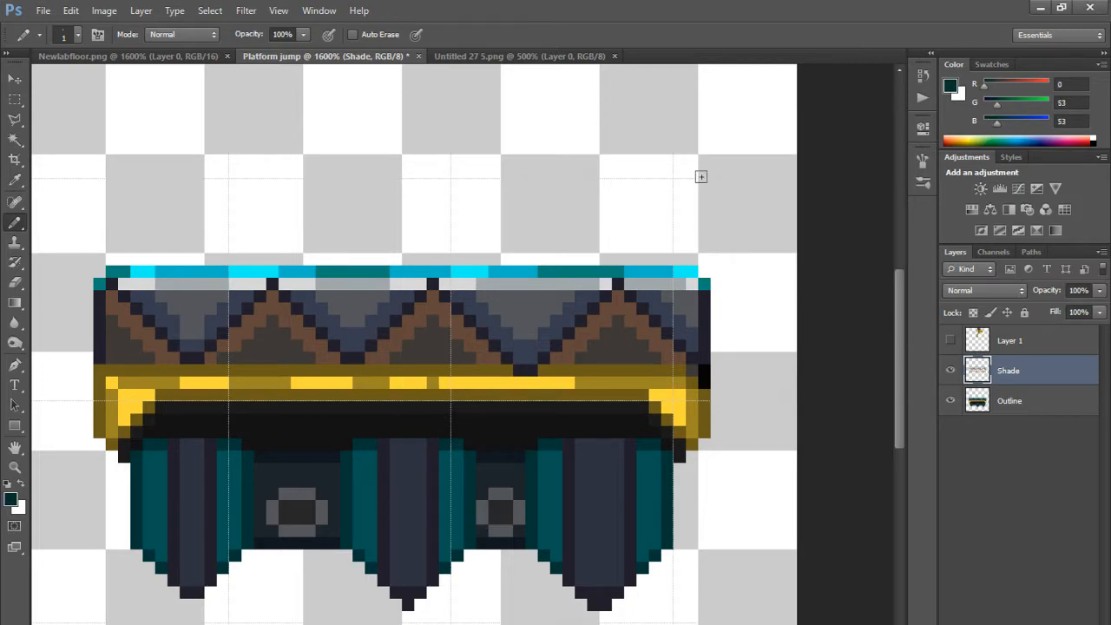
pyautogui.click(952, 84)
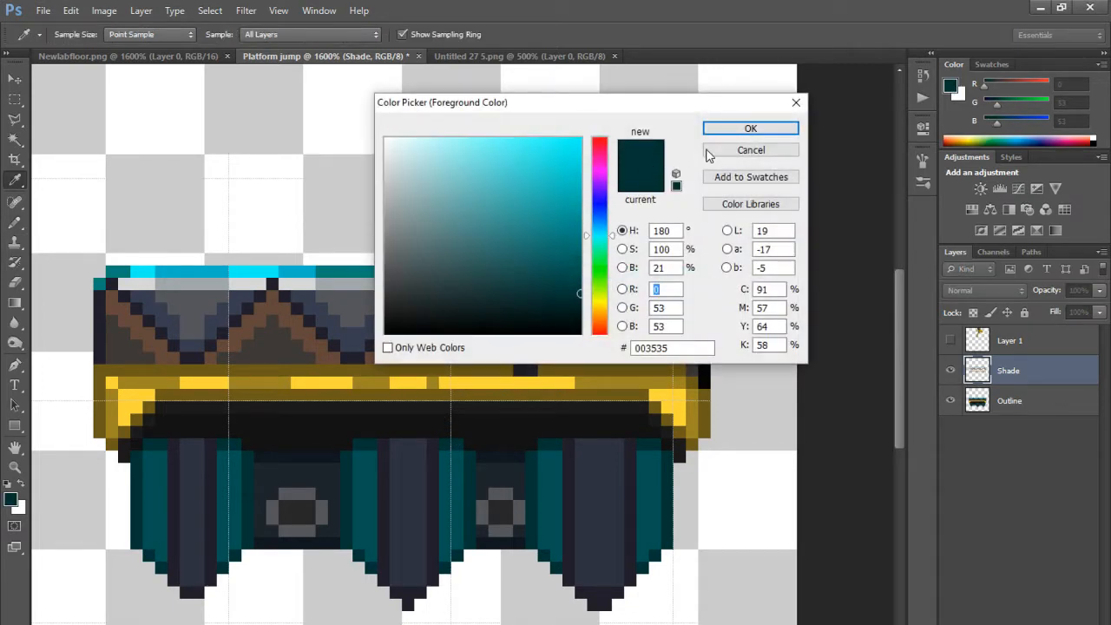
pyautogui.click(751, 204)
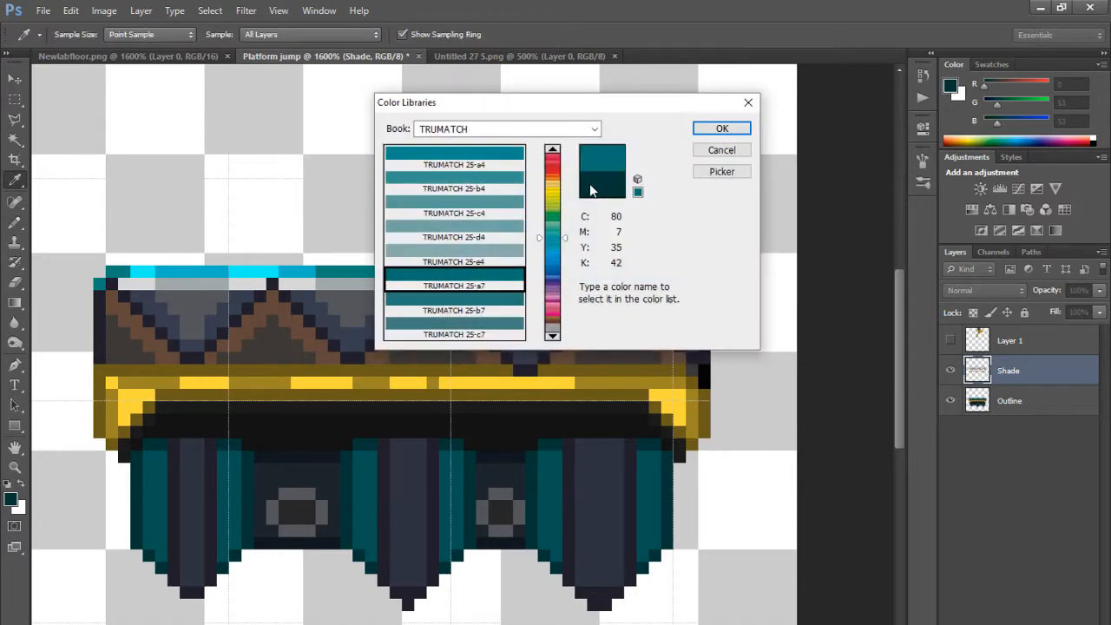
pyautogui.click(495, 304)
pyautogui.click(490, 286)
pyautogui.click(495, 258)
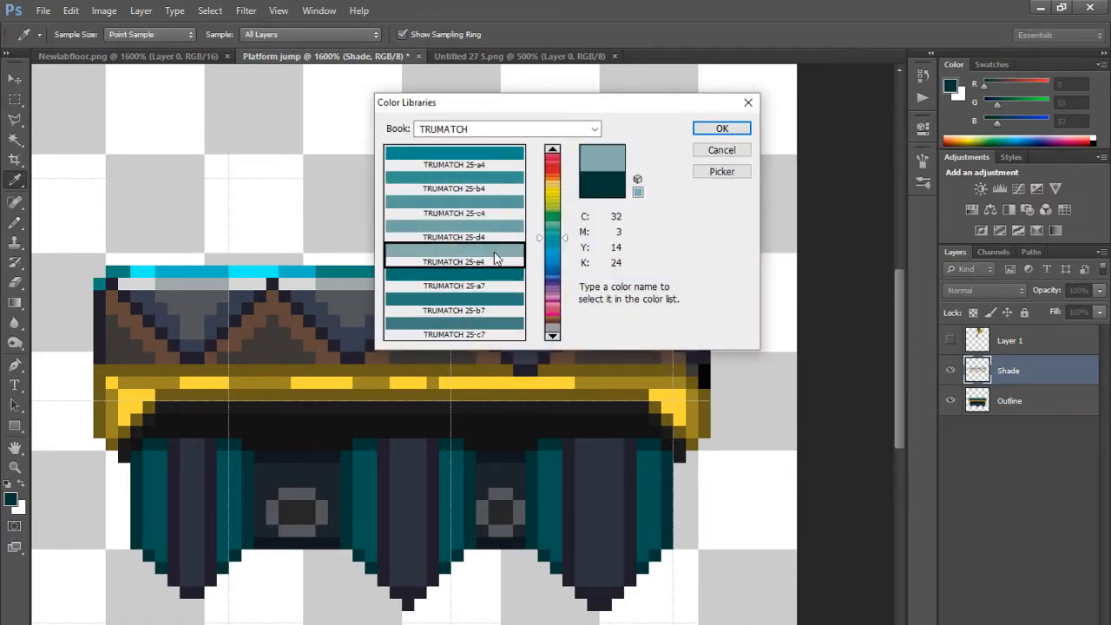
pyautogui.click(492, 284)
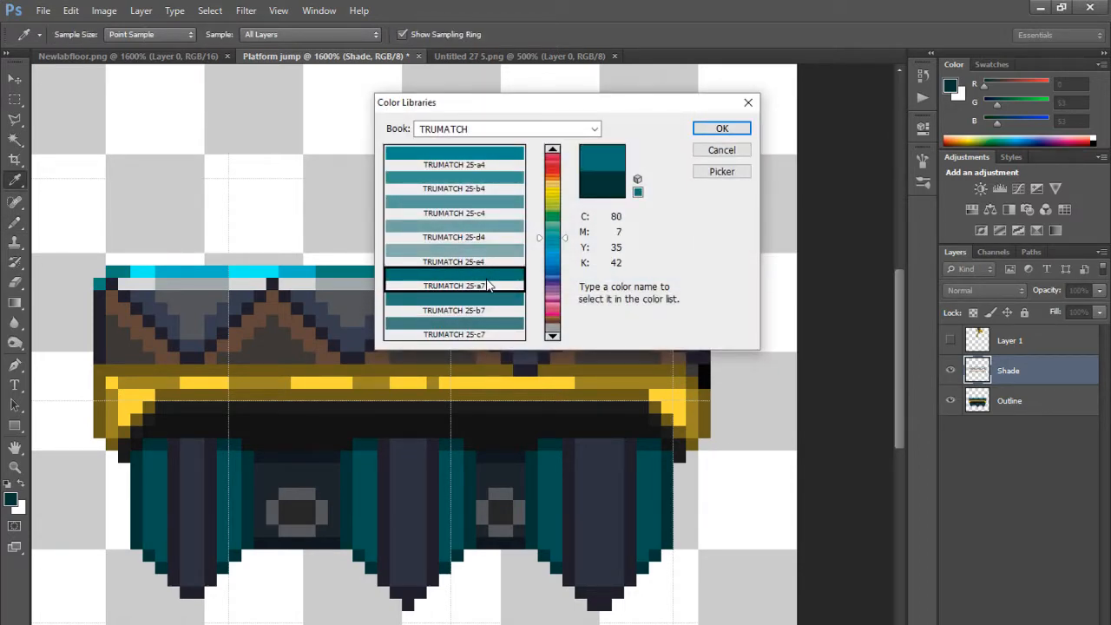
pyautogui.click(495, 303)
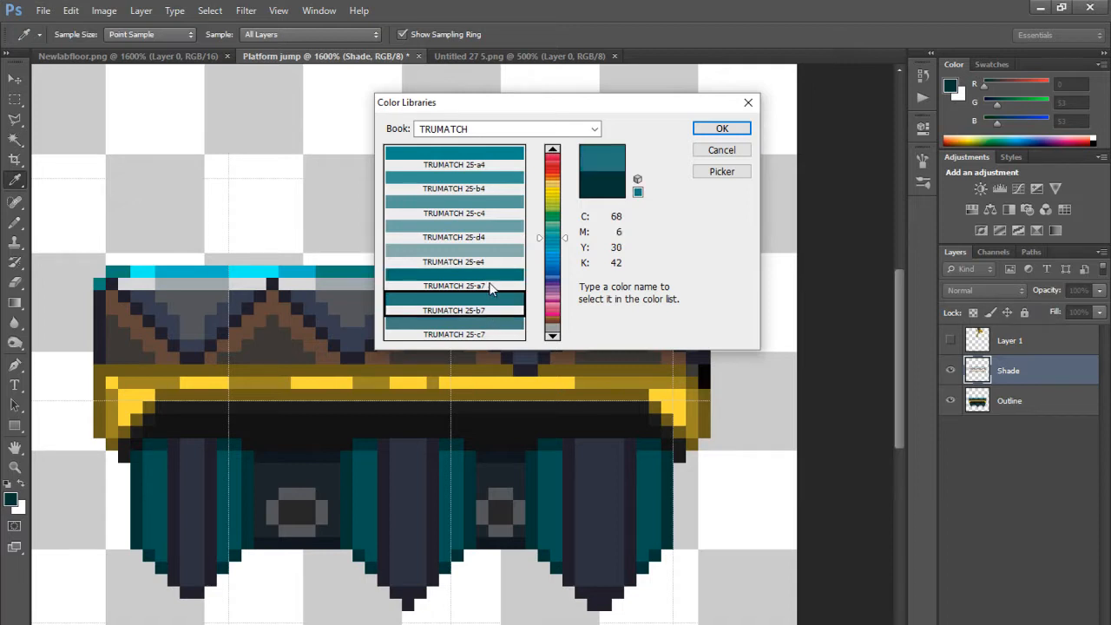
pyautogui.click(490, 278)
pyautogui.click(493, 257)
pyautogui.click(500, 214)
pyautogui.click(501, 189)
pyautogui.click(501, 167)
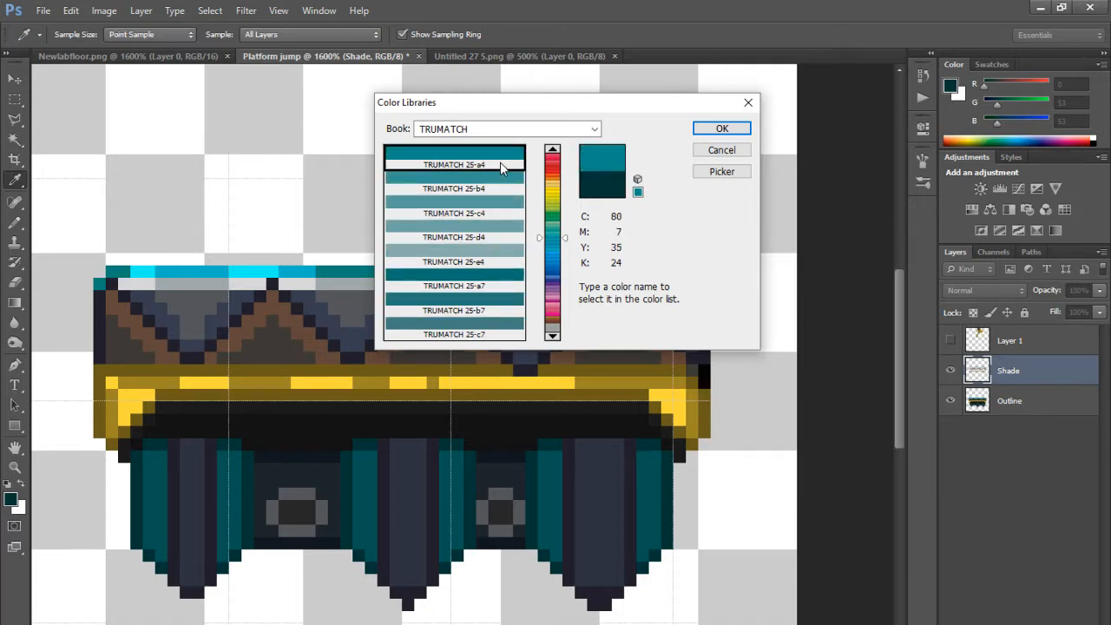
pyautogui.click(491, 285)
pyautogui.click(488, 305)
pyautogui.click(486, 330)
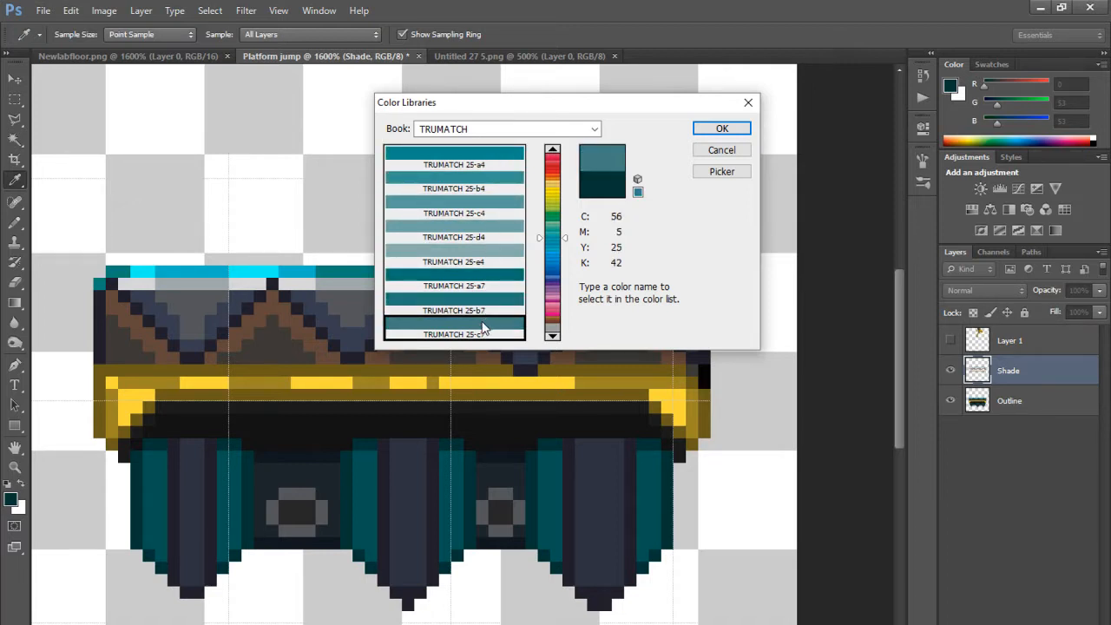
pyautogui.click(486, 306)
pyautogui.click(722, 128)
pyautogui.press('b')
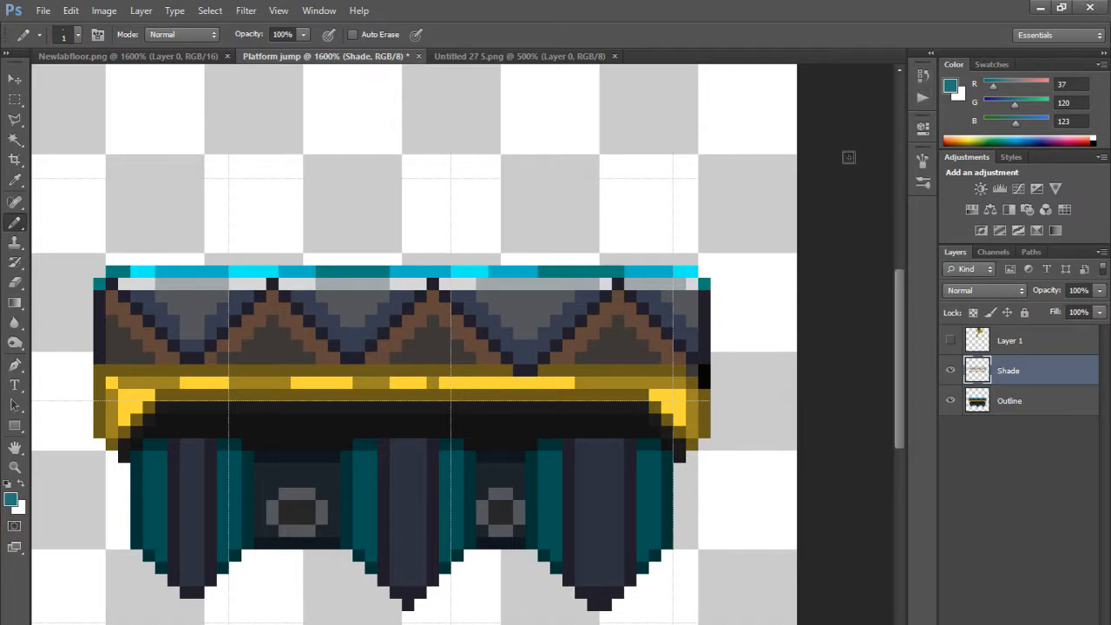
# Step: Darken the sampled dark teal to RGB 1, 47, 47 and shade the dark teal edges of the lower columns
pyautogui.keyDown('alt'); pyautogui.click(670, 457); pyautogui.keyUp('alt')
pyautogui.click(950, 86)
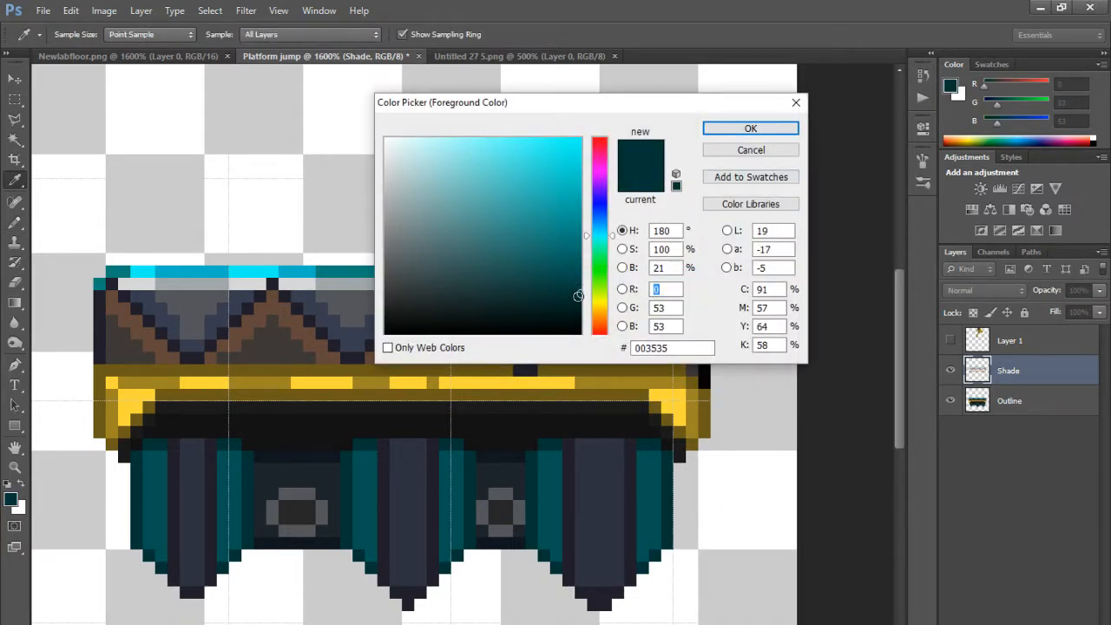
pyautogui.moveTo(578, 296); pyautogui.dragTo(577, 298)
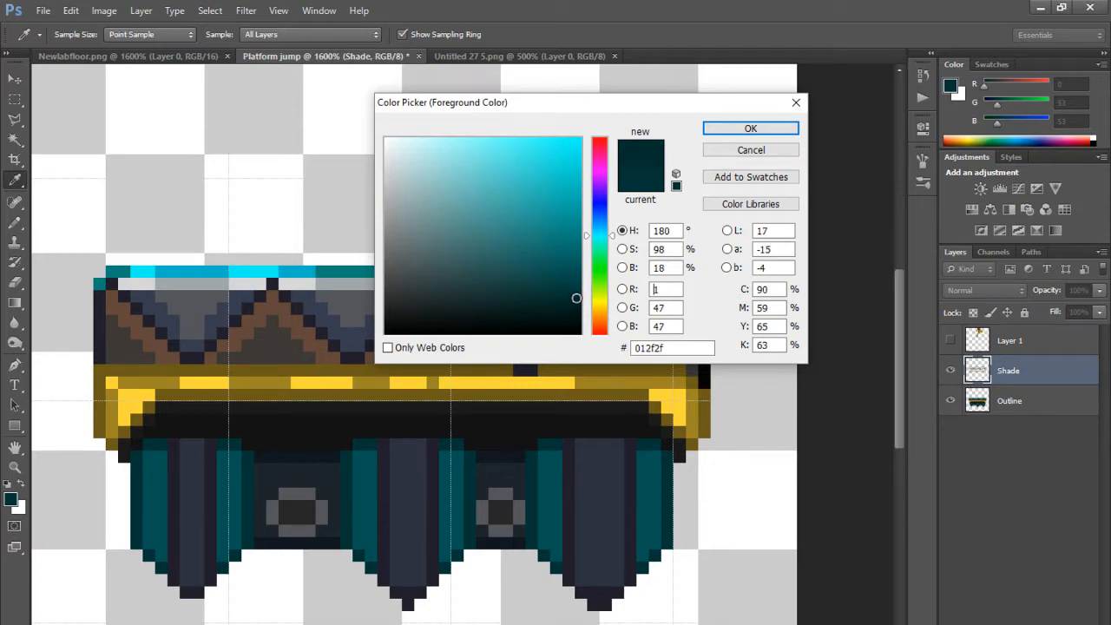
pyautogui.click(749, 130)
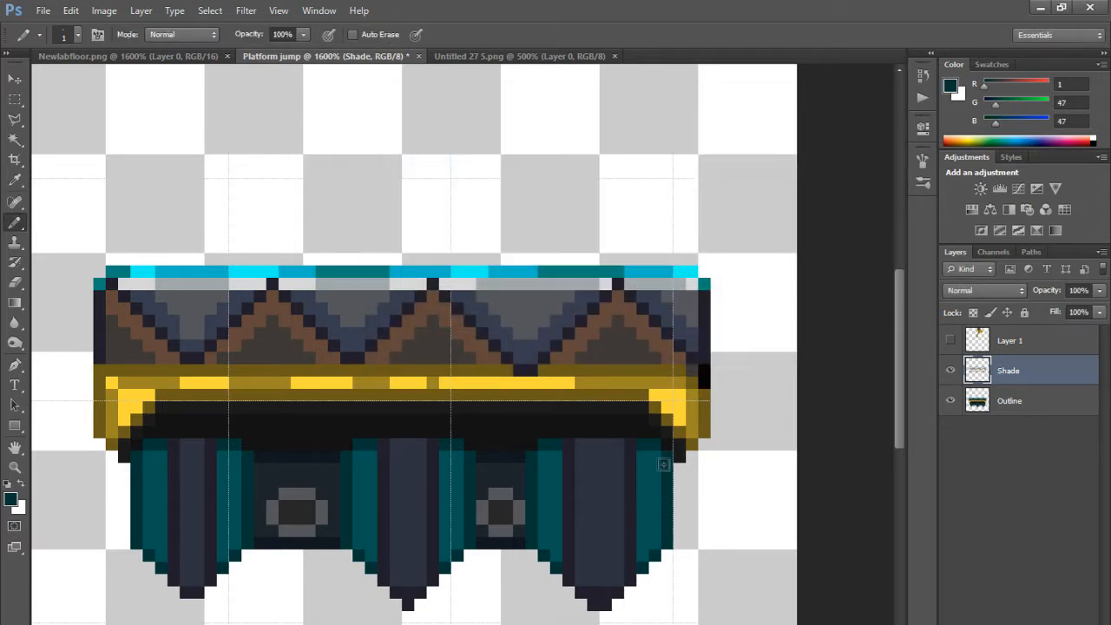
pyautogui.moveTo(664, 466); pyautogui.dragTo(658, 543)
pyautogui.click(343, 520)
pyautogui.keyDown('shift'); pyautogui.click(245, 482); pyautogui.keyUp('shift')
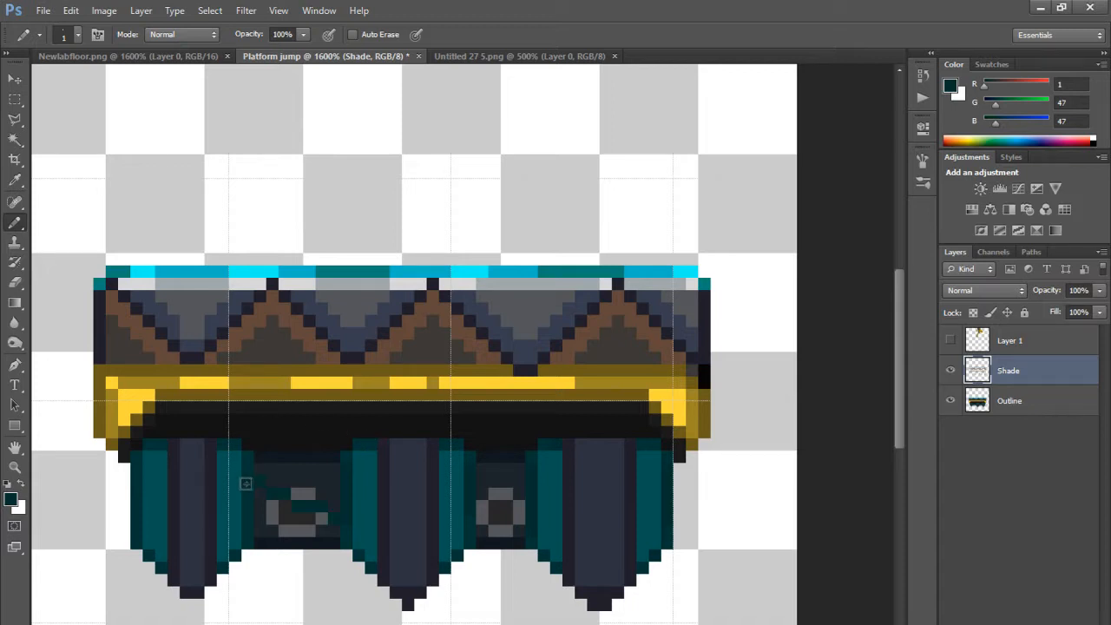
pyautogui.hotkey('ctrl', 'z')
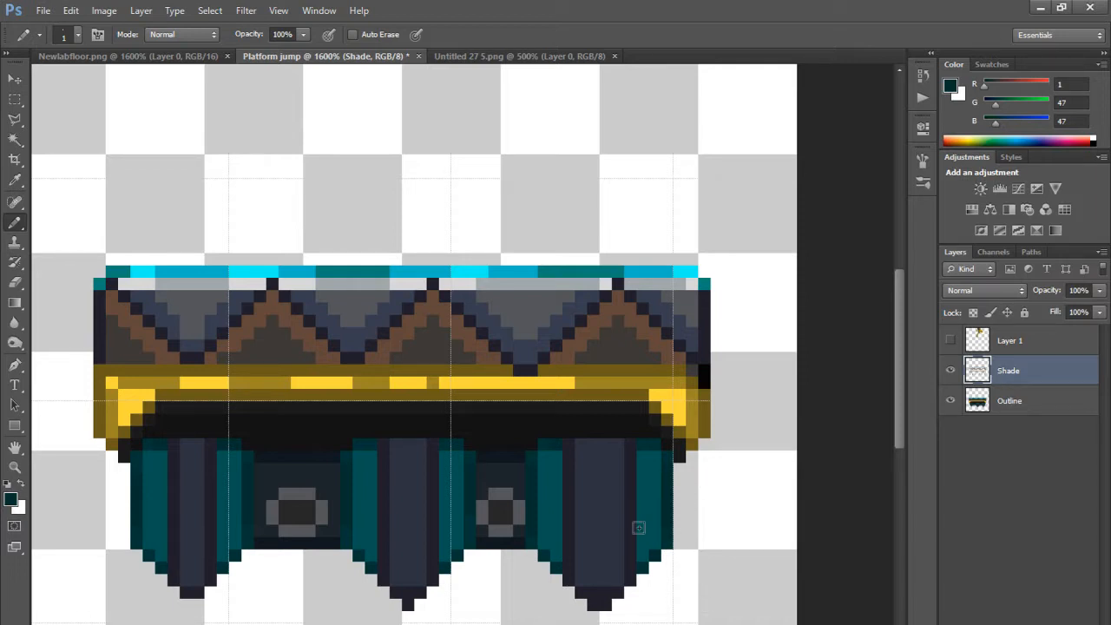
# Step: Darken the sampled recess border colour to RGB 12, 19, 25 and shade the borders of the recesses between the pillars
pyautogui.keyDown('alt'); pyautogui.click(514, 458); pyautogui.keyUp('alt')
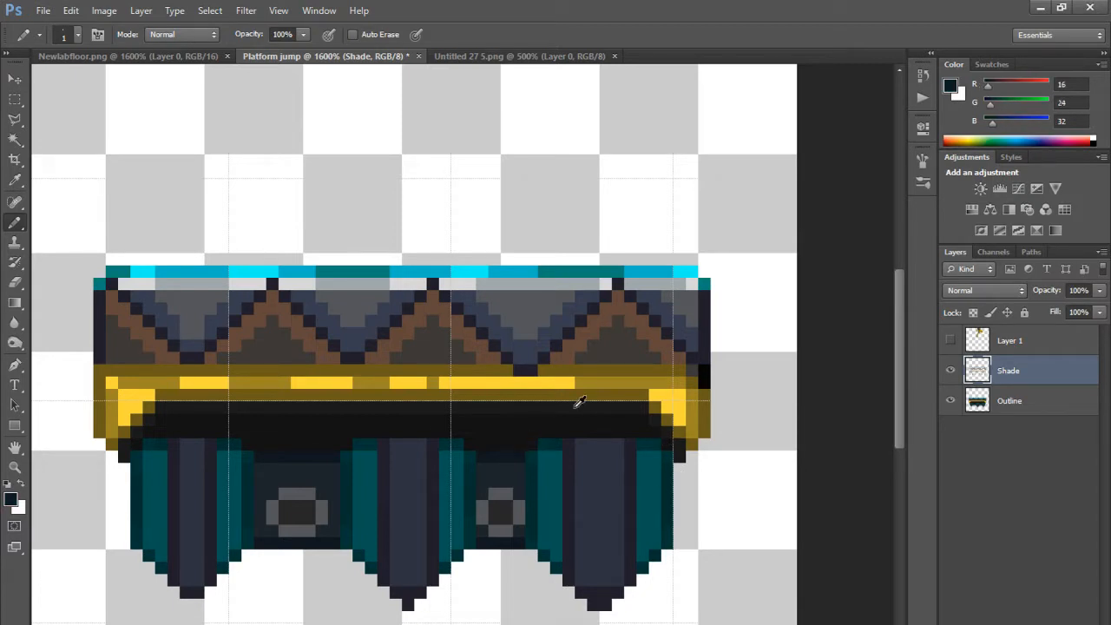
pyautogui.click(957, 88)
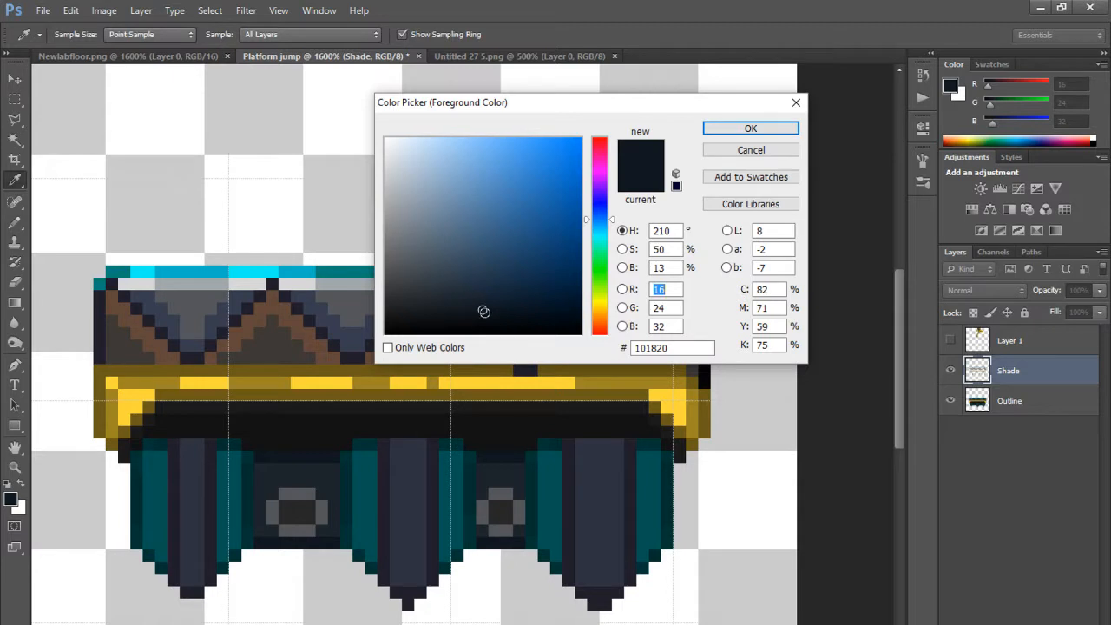
pyautogui.moveTo(483, 311); pyautogui.dragTo(484, 315)
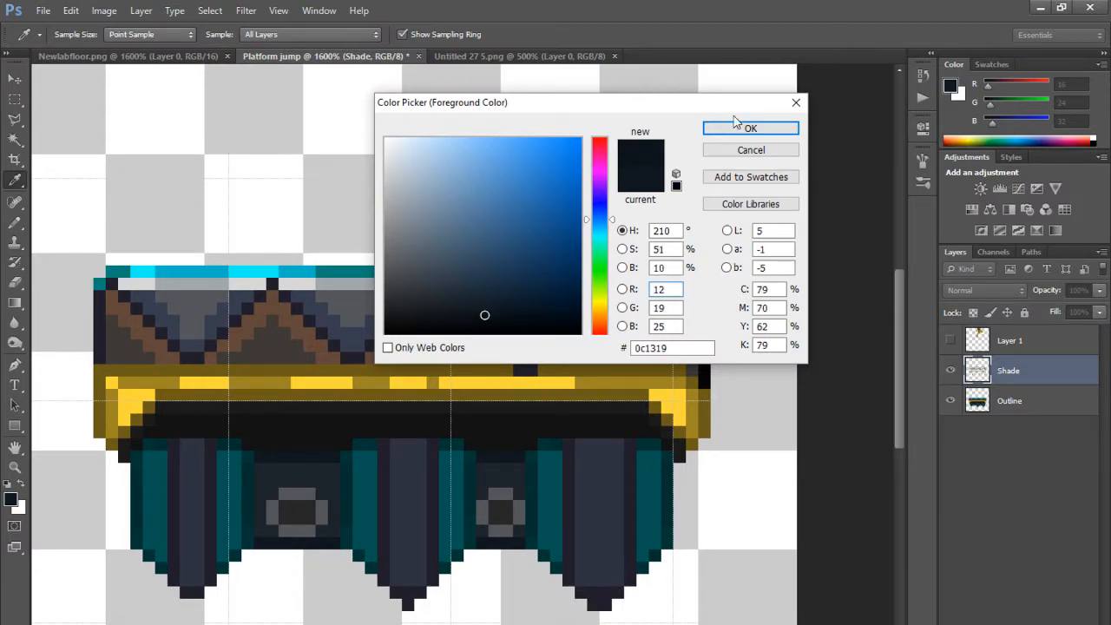
pyautogui.click(737, 126)
pyautogui.press('b')
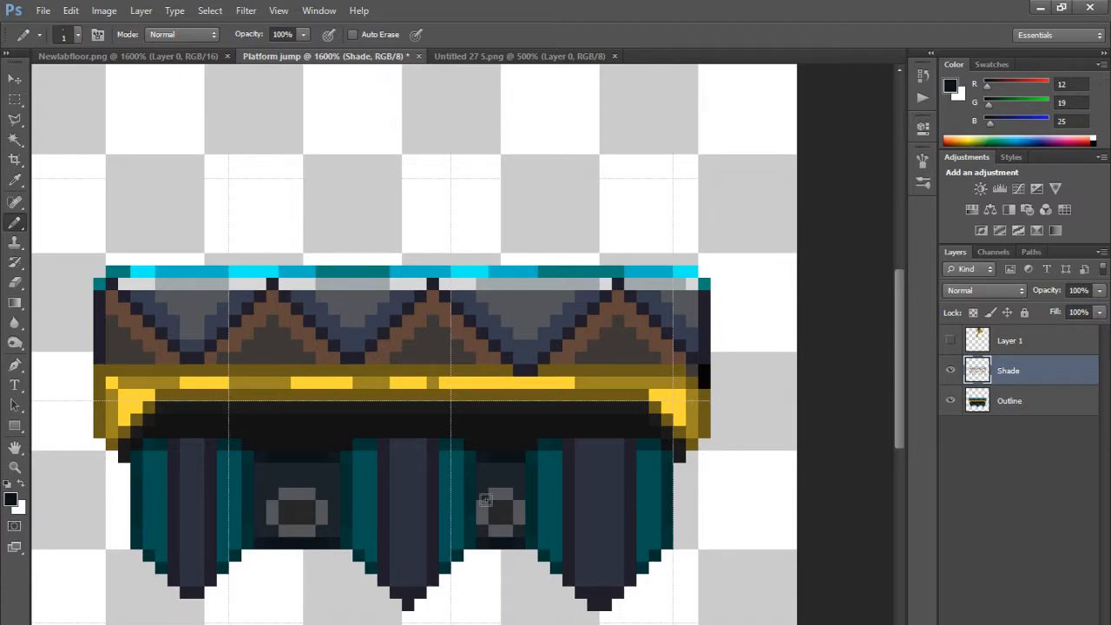
pyautogui.click(952, 87)
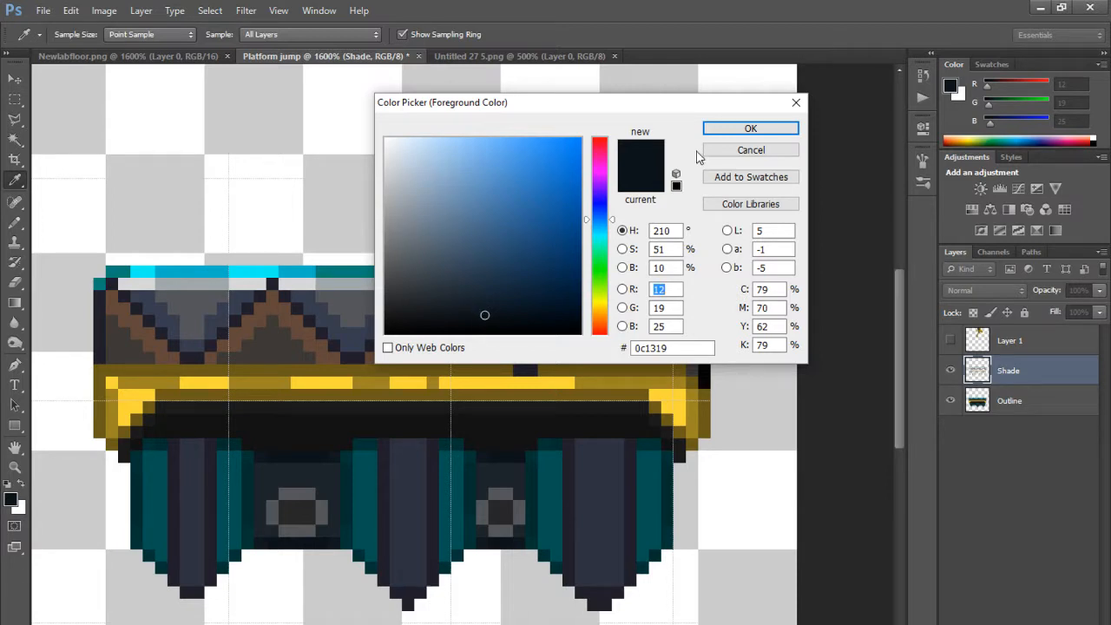
pyautogui.click(748, 153)
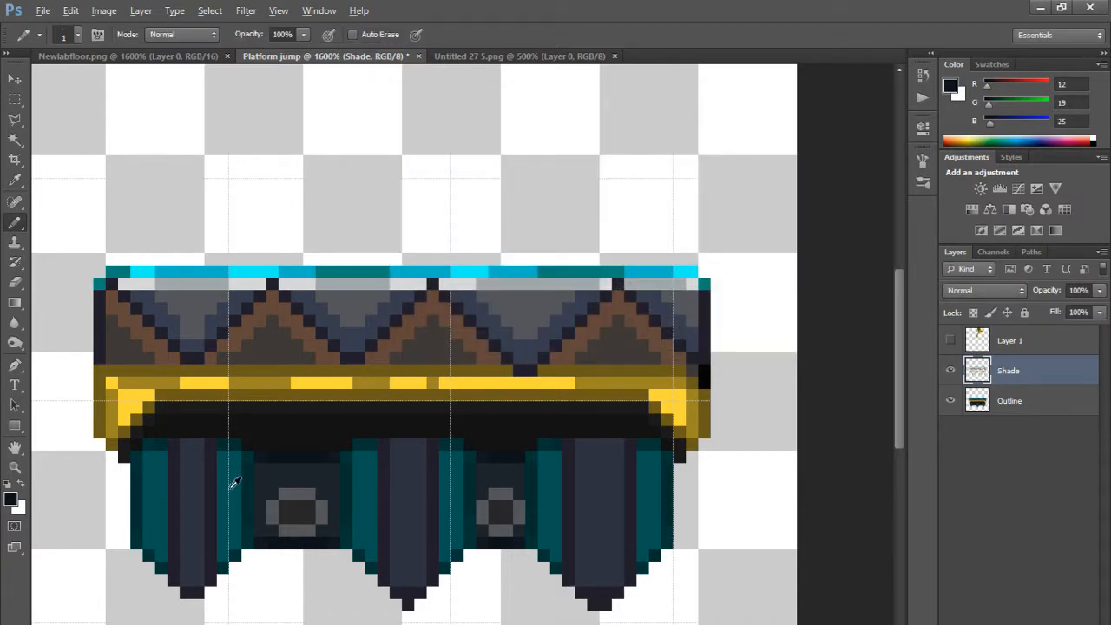
# Step: Darken the sampled teal to RGB 3, 58, 58 and shade the inner teal column beside the leftmost pillar
pyautogui.keyDown('alt'); pyautogui.click(235, 481); pyautogui.keyUp('alt')
pyautogui.click(952, 87)
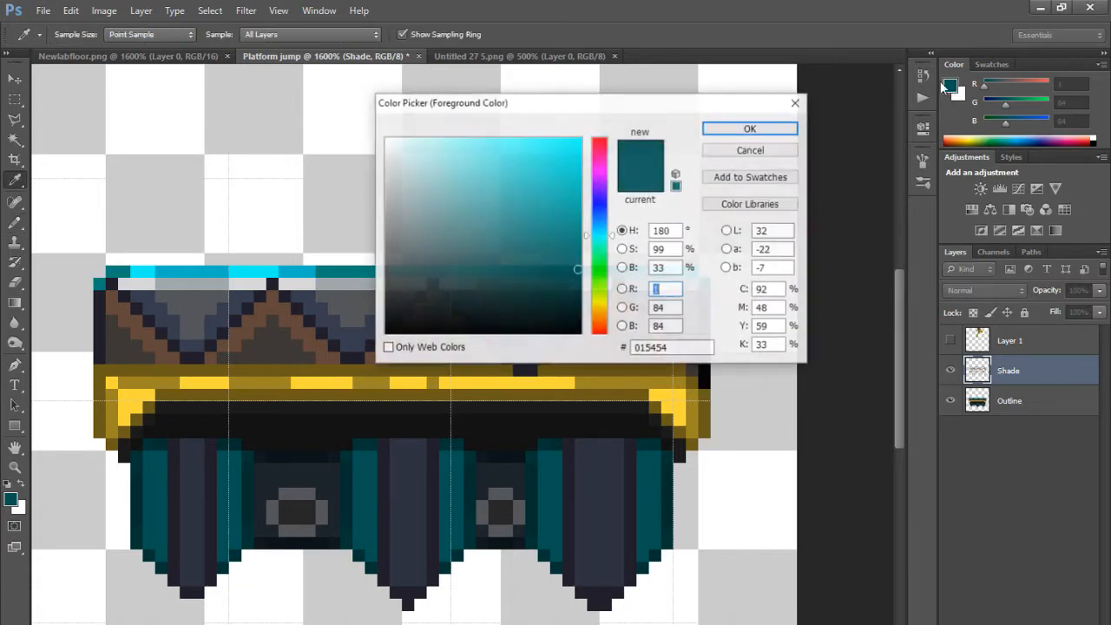
pyautogui.moveTo(575, 270); pyautogui.dragTo(574, 289)
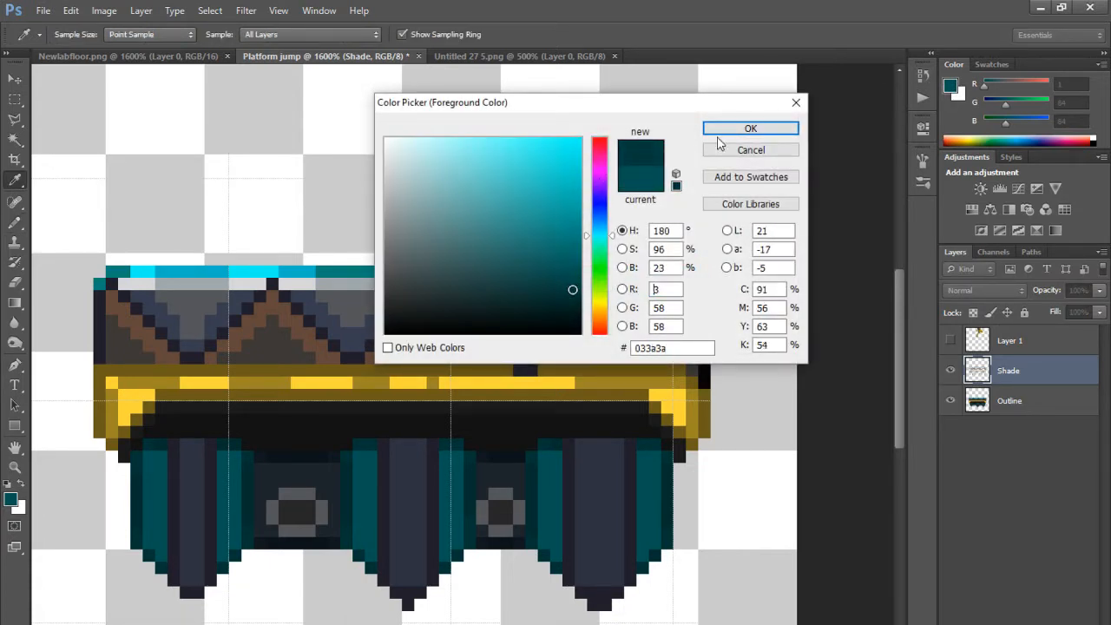
pyautogui.click(719, 132)
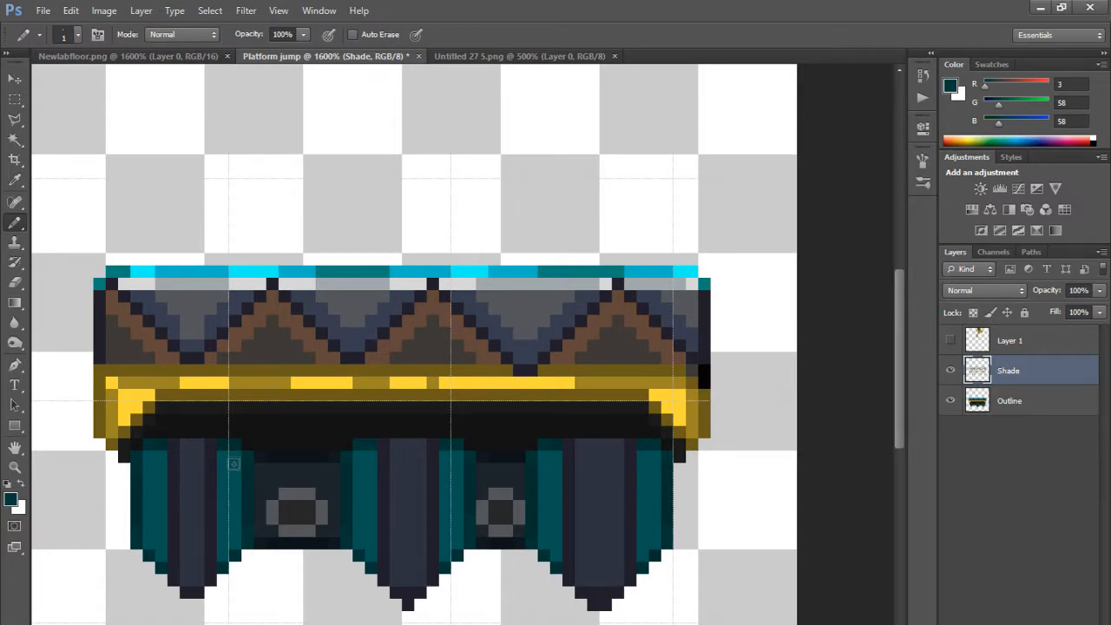
pyautogui.moveTo(234, 464); pyautogui.dragTo(222, 553)
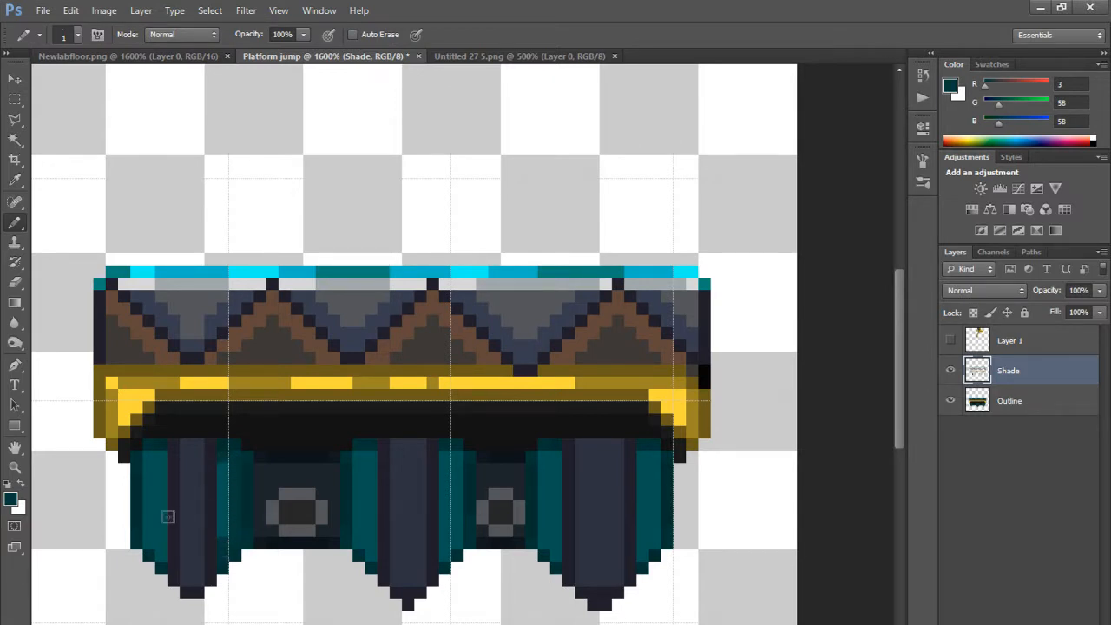
# Step: Resample RGB 3, 58, 58 and shade the remaining teal columns, leaving short lighter stretches, with a touch-up at the far right edge
pyautogui.keyDown('alt'); pyautogui.click(247, 469); pyautogui.keyUp('alt')
pyautogui.keyDown('alt'); pyautogui.click(233, 480); pyautogui.keyUp('alt')
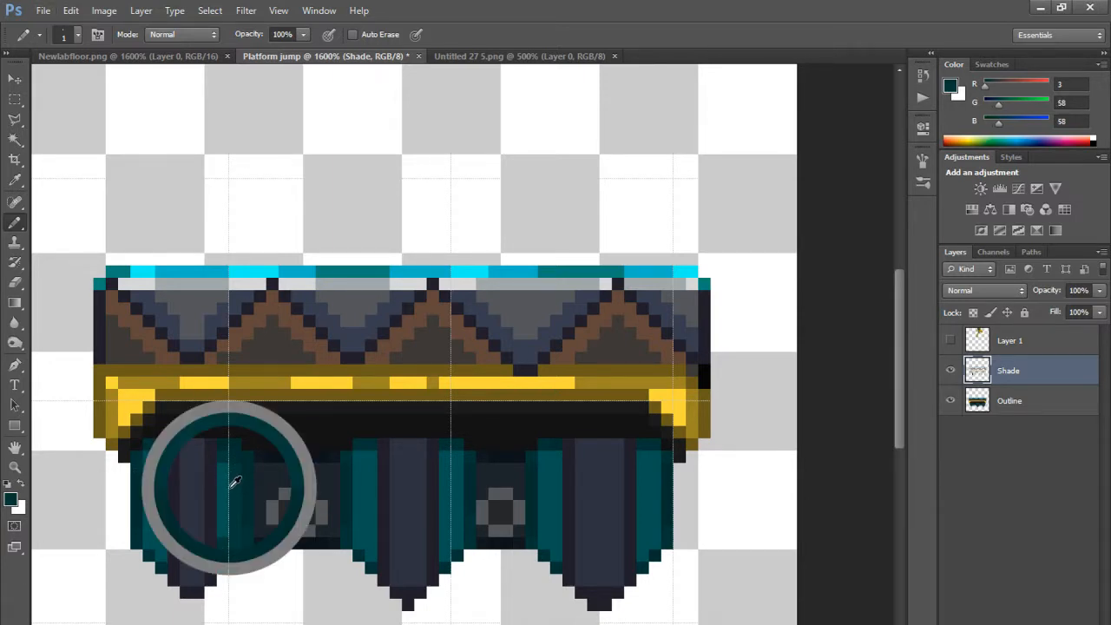
pyautogui.moveTo(152, 463)
pyautogui.mouseDown()
pyautogui.moveTo(148, 539)
pyautogui.moveTo(157, 548)
pyautogui.mouseUp()
pyautogui.click(160, 555)
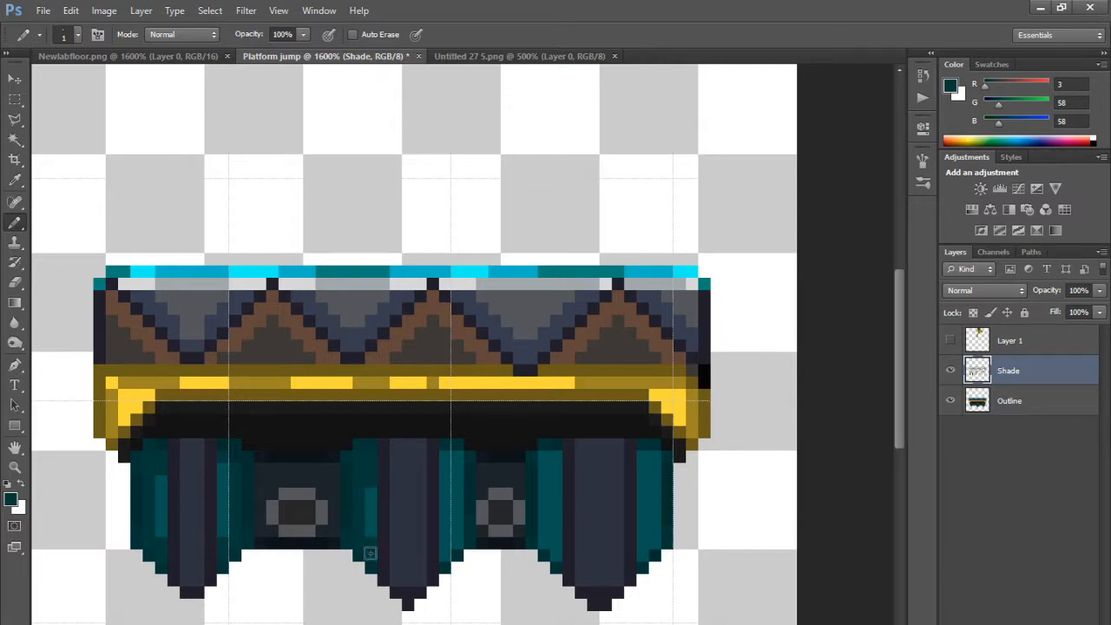
pyautogui.moveTo(451, 463); pyautogui.dragTo(446, 553)
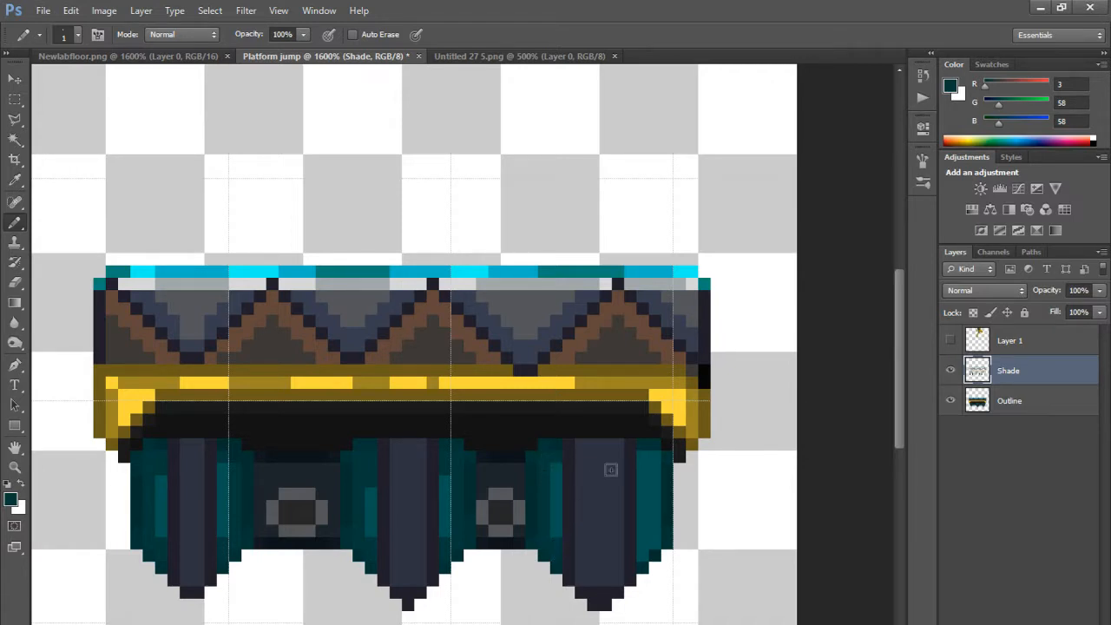
pyautogui.moveTo(647, 458); pyautogui.dragTo(653, 522)
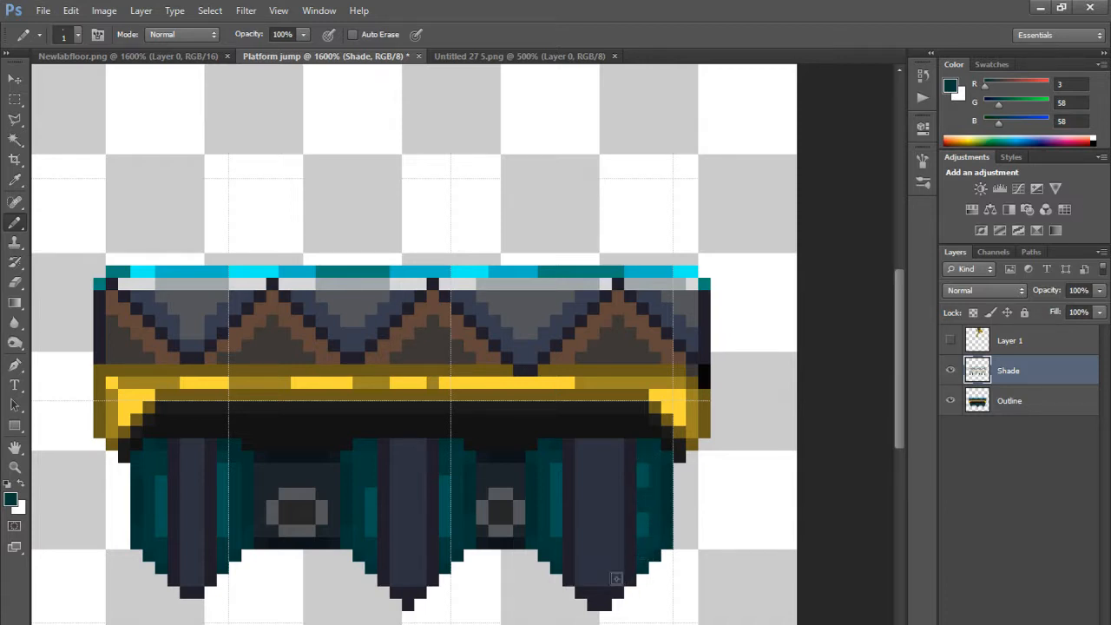
pyautogui.keyDown('alt'); pyautogui.click(674, 500); pyautogui.keyUp('alt')
pyautogui.click(666, 541)
# Step: Darken the pillars' sampled outline colour to RGB 28, 26, 36 and shade the dark side edges of the navy pillars
pyautogui.keyDown('alt'); pyautogui.click(599, 480); pyautogui.keyUp('alt')
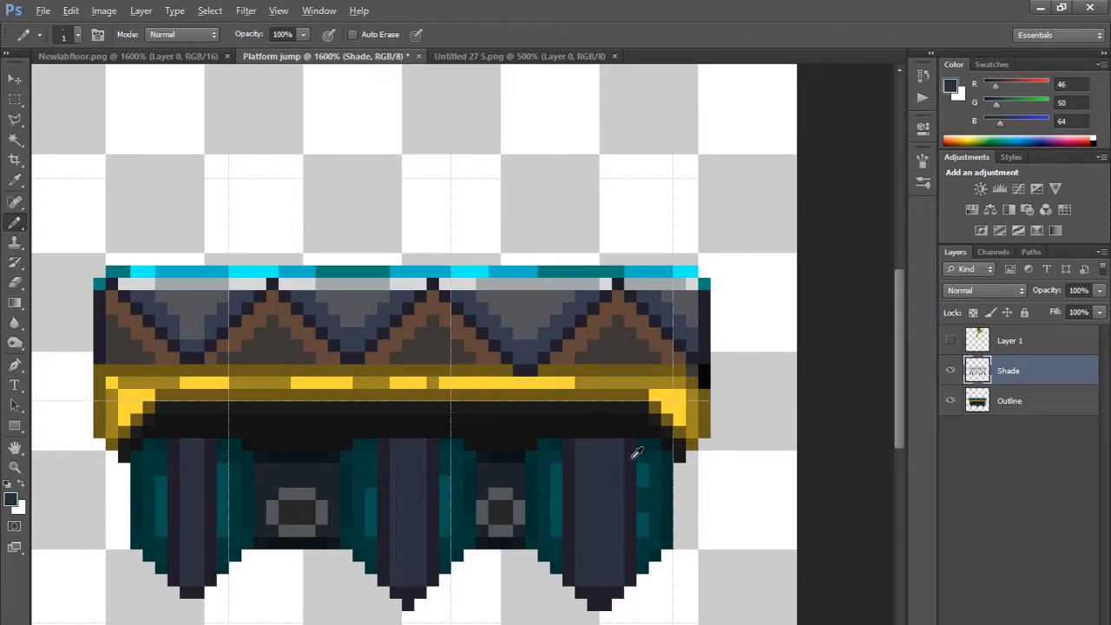
pyautogui.keyDown('alt'); pyautogui.click(634, 448); pyautogui.keyUp('alt')
pyautogui.click(952, 85)
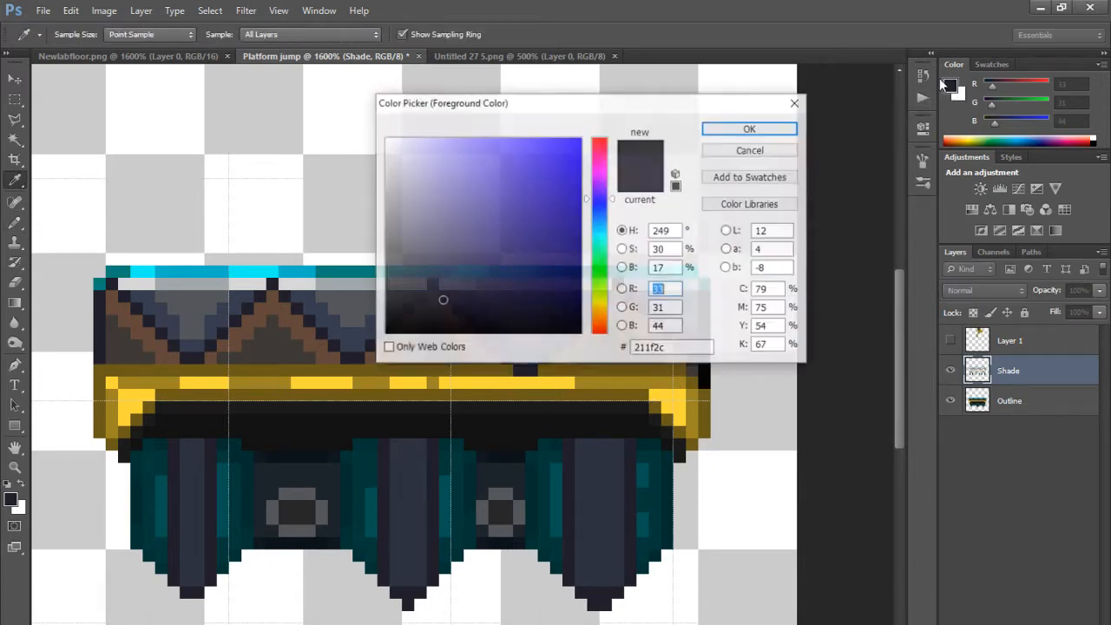
pyautogui.moveTo(442, 302); pyautogui.dragTo(439, 307)
pyautogui.click(727, 132)
pyautogui.press('b')
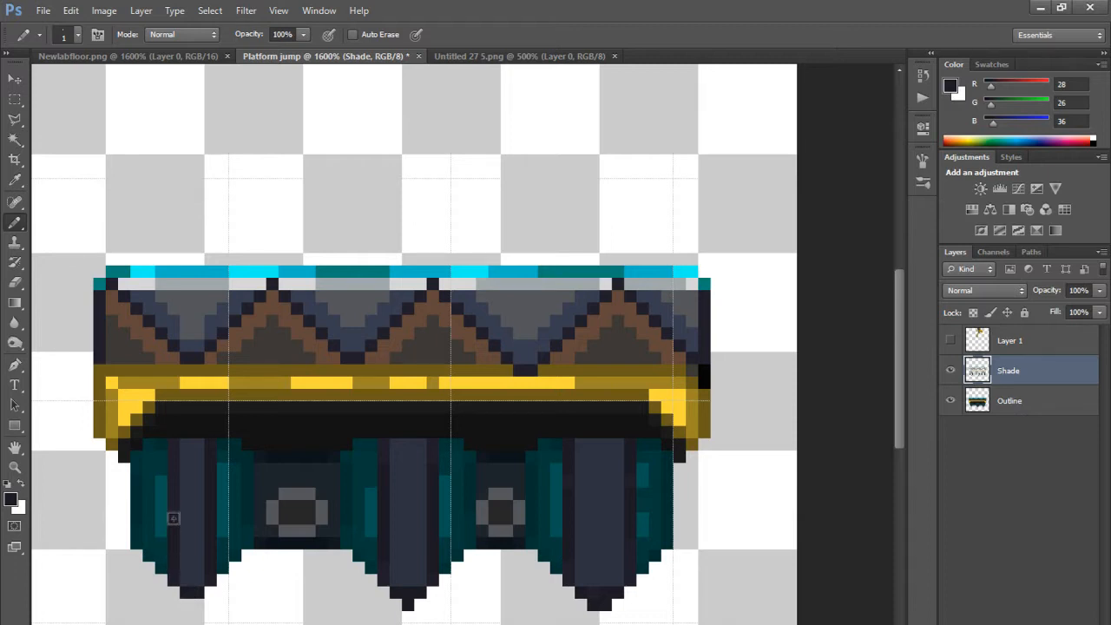
# Step: Lighten the sampled navy to RGB 50, 55, 74 and paint highlights down the three navy pillars
pyautogui.keyDown('alt'); pyautogui.click(612, 487); pyautogui.keyUp('alt')
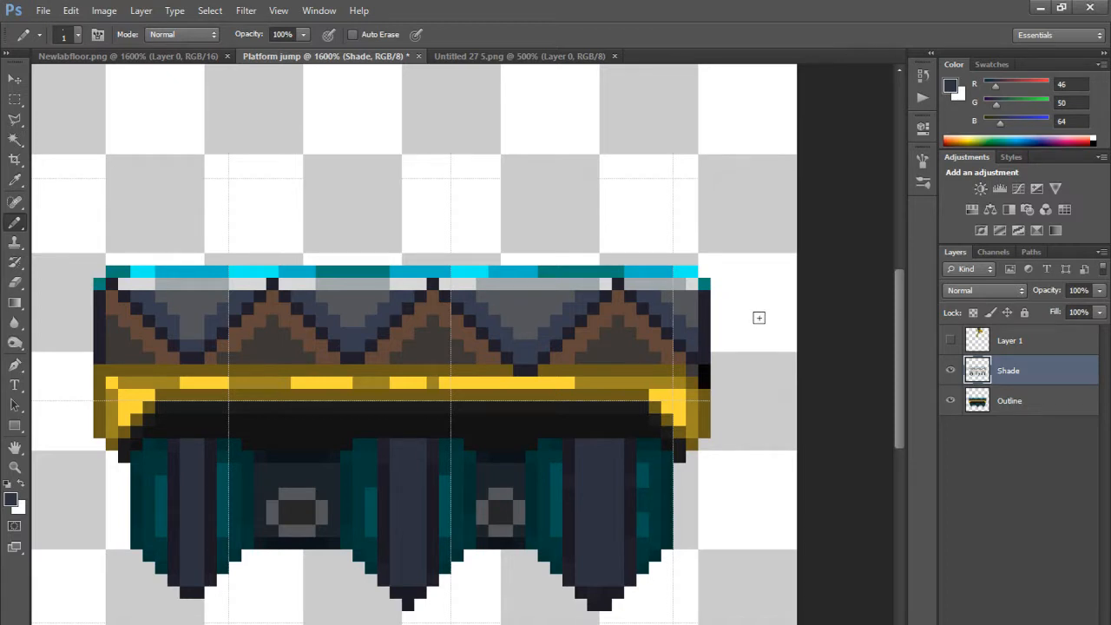
pyautogui.click(950, 86)
pyautogui.moveTo(439, 286); pyautogui.dragTo(449, 277)
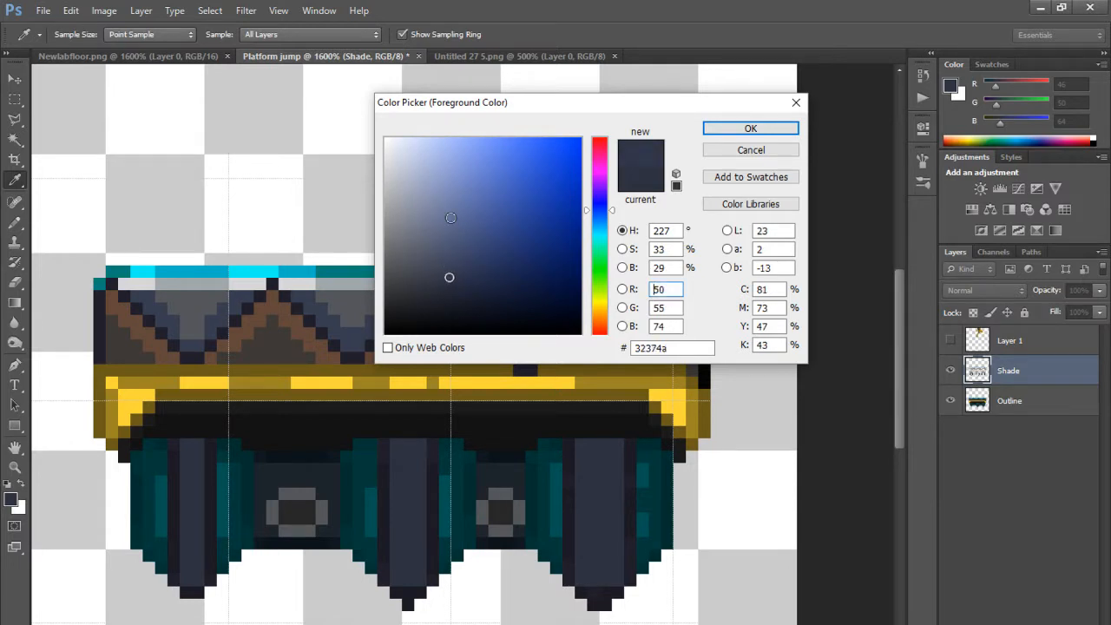
pyautogui.click(717, 132)
pyautogui.moveTo(595, 449)
pyautogui.mouseDown()
pyautogui.moveTo(583, 480)
pyautogui.moveTo(587, 567)
pyautogui.mouseUp()
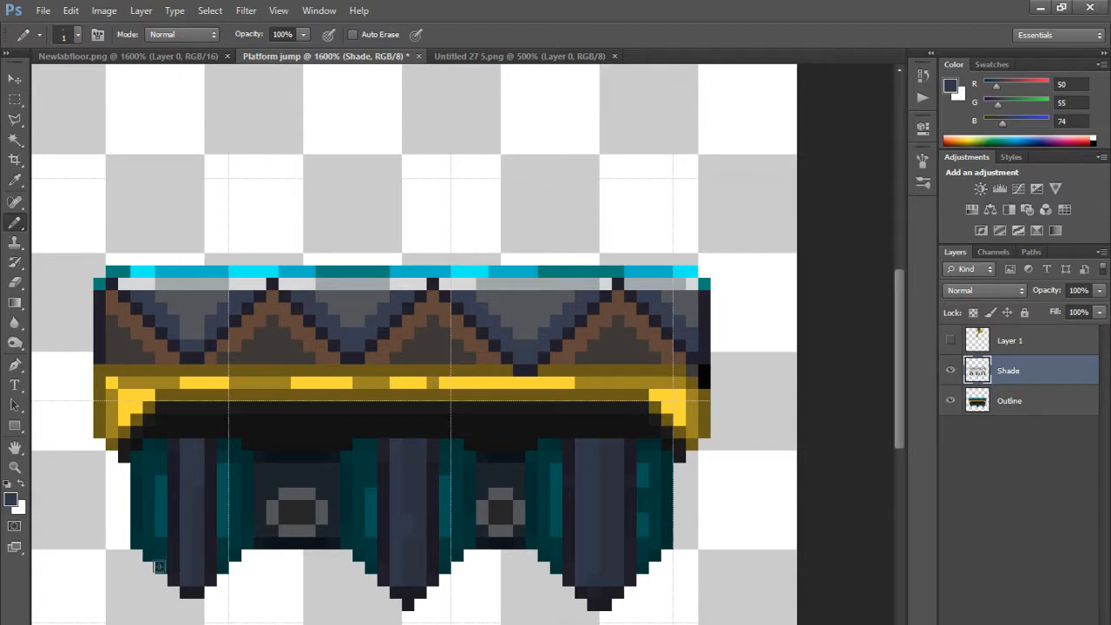
# Step: Darken the sampled dark navy to RGB 19, 24, 28 and shade the recessed panels around the grey bolts between the pillars
pyautogui.keyDown('alt'); pyautogui.click(316, 486); pyautogui.keyUp('alt')
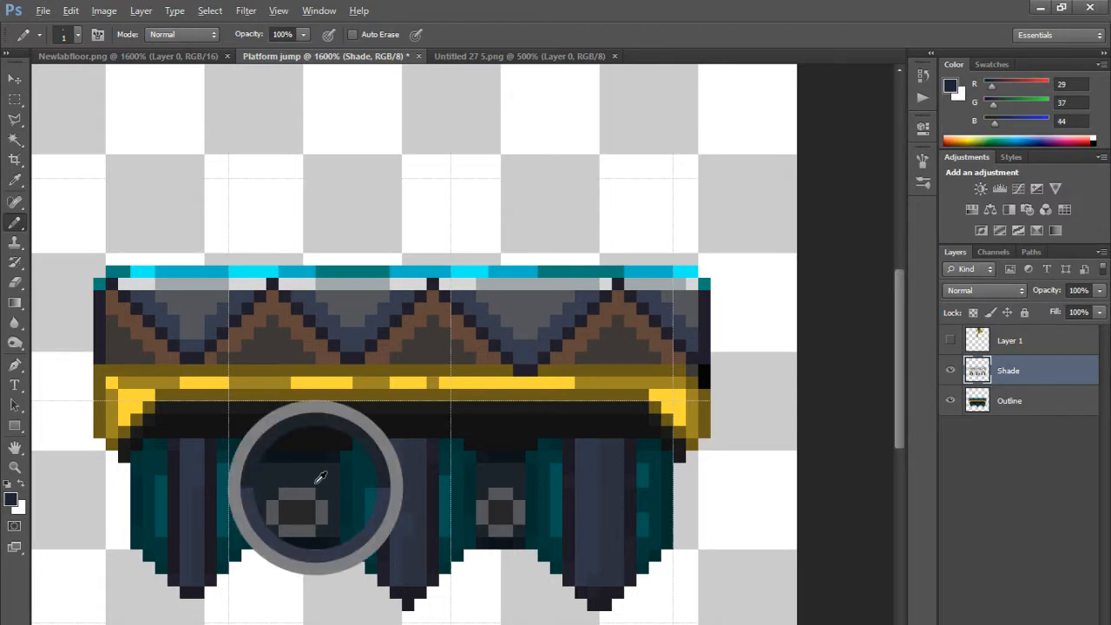
pyautogui.press('i')
pyautogui.click(952, 86)
pyautogui.moveTo(449, 302); pyautogui.dragTo(451, 312)
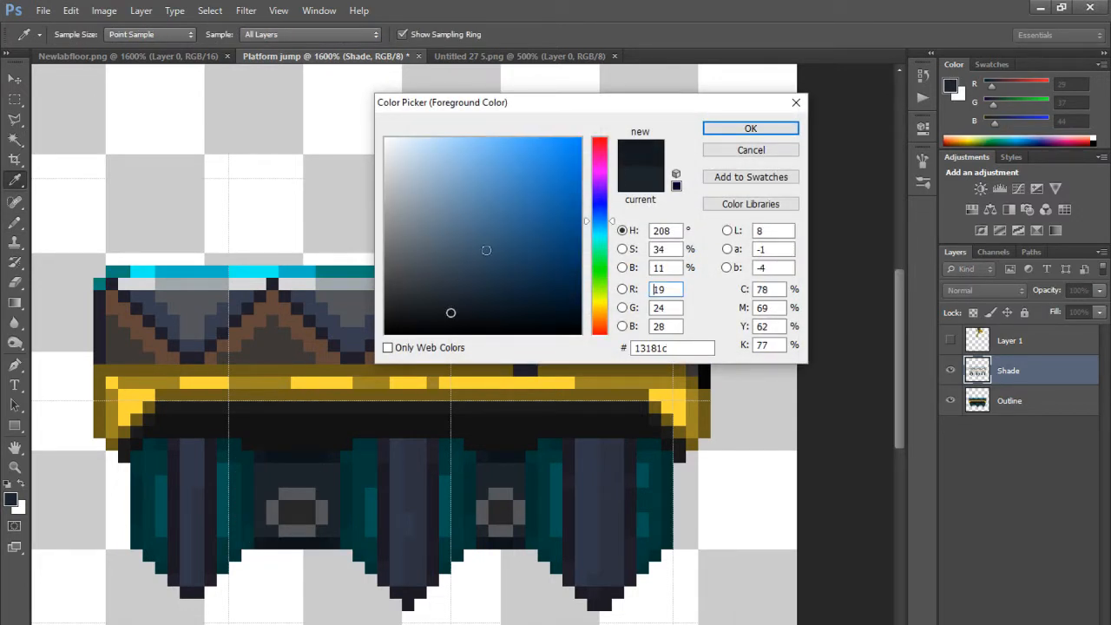
pyautogui.click(751, 128)
pyautogui.press('b')
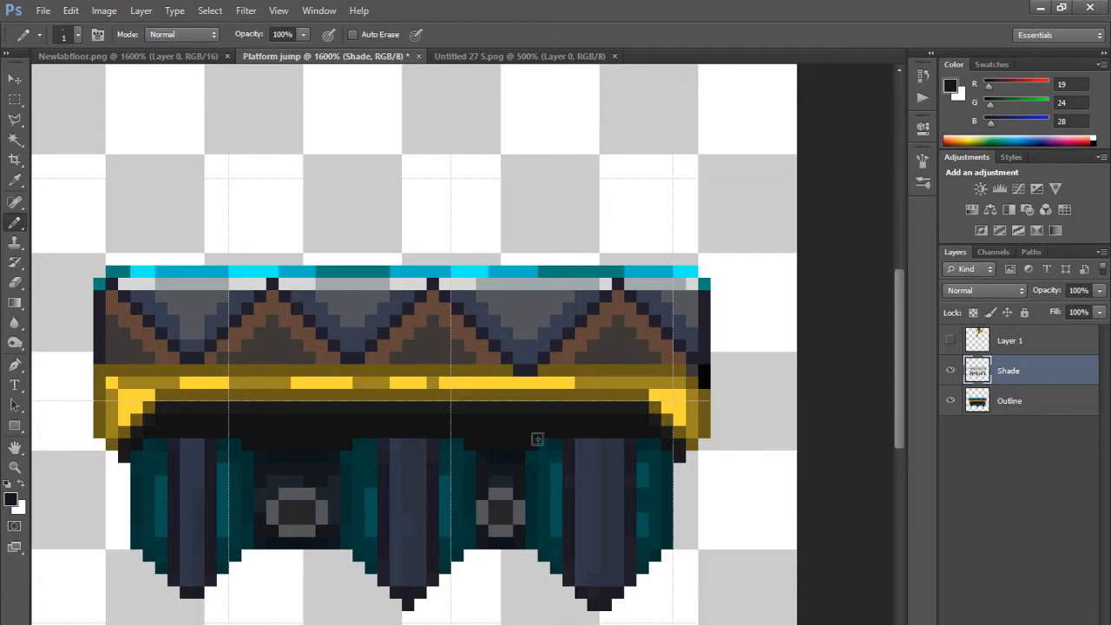
# Step: Darken the sampled bolt grey to RGB 69, 70, 73 and shade the corners of the two round bolts
pyautogui.keyDown('alt'); pyautogui.click(509, 492); pyautogui.keyUp('alt')
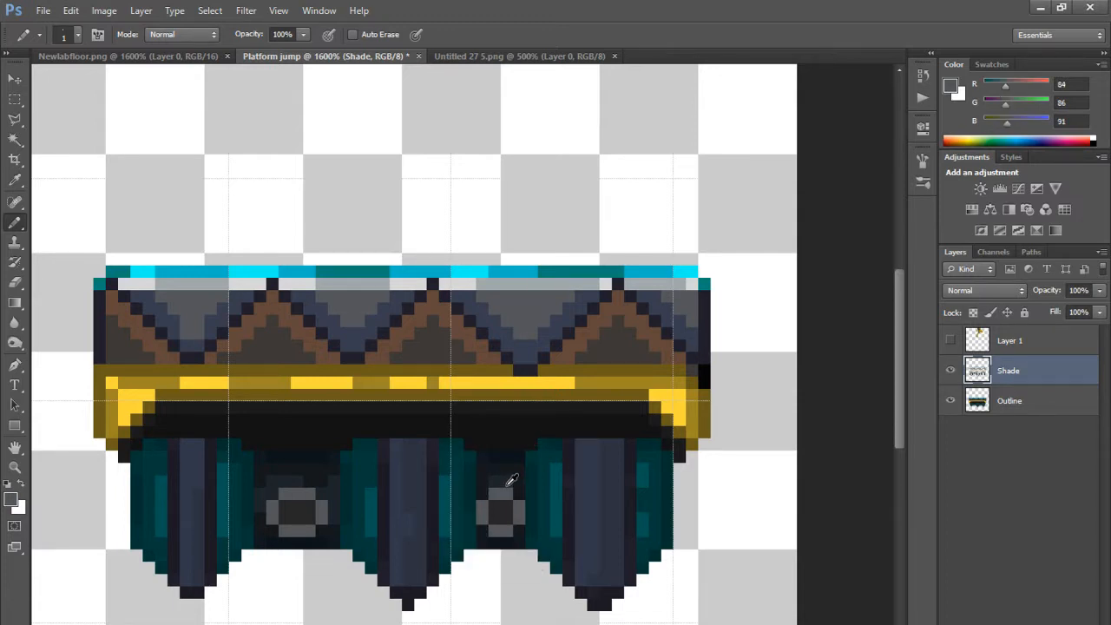
pyautogui.click(952, 90)
pyautogui.click(395, 278)
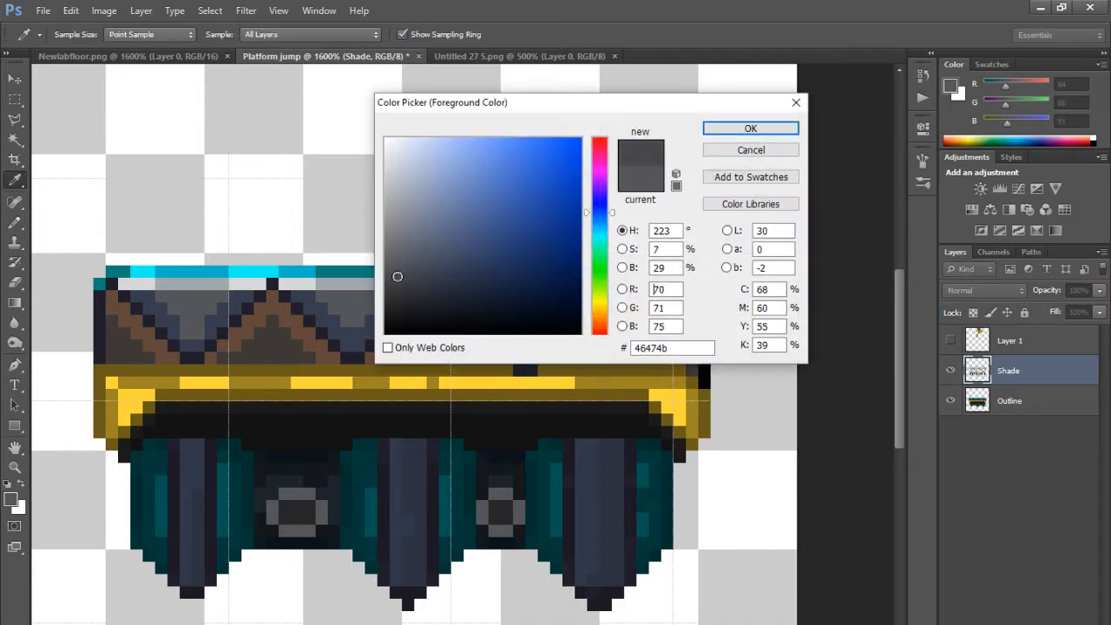
pyautogui.click(732, 128)
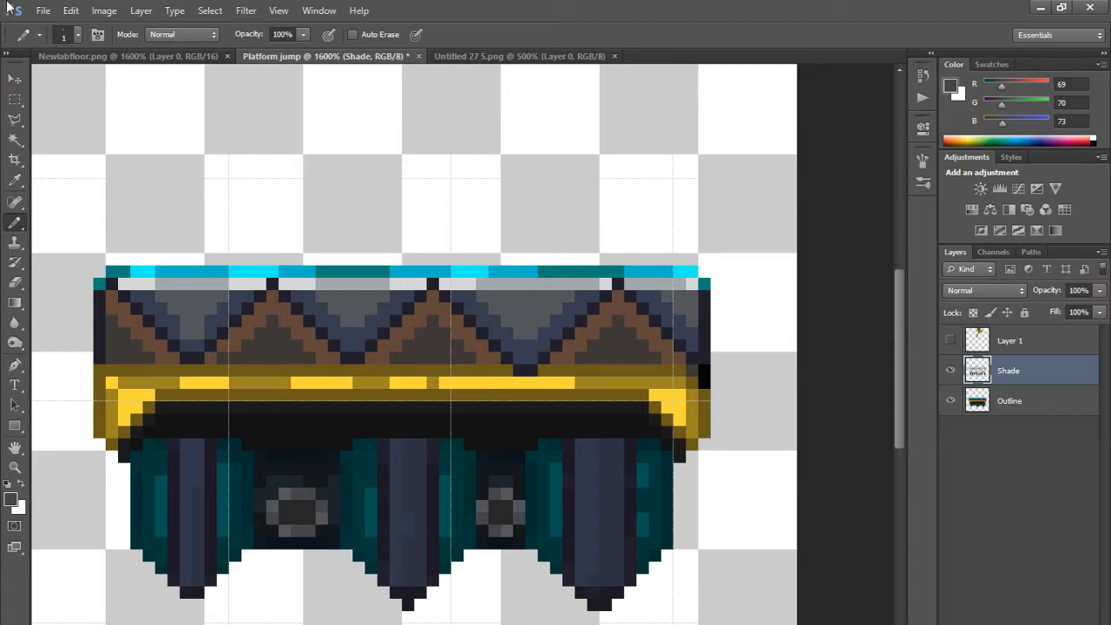
# Step: Save the layered sprite as Platform jump.psd in the Heart of Corruption tilesets folder
pyautogui.click(43, 11)
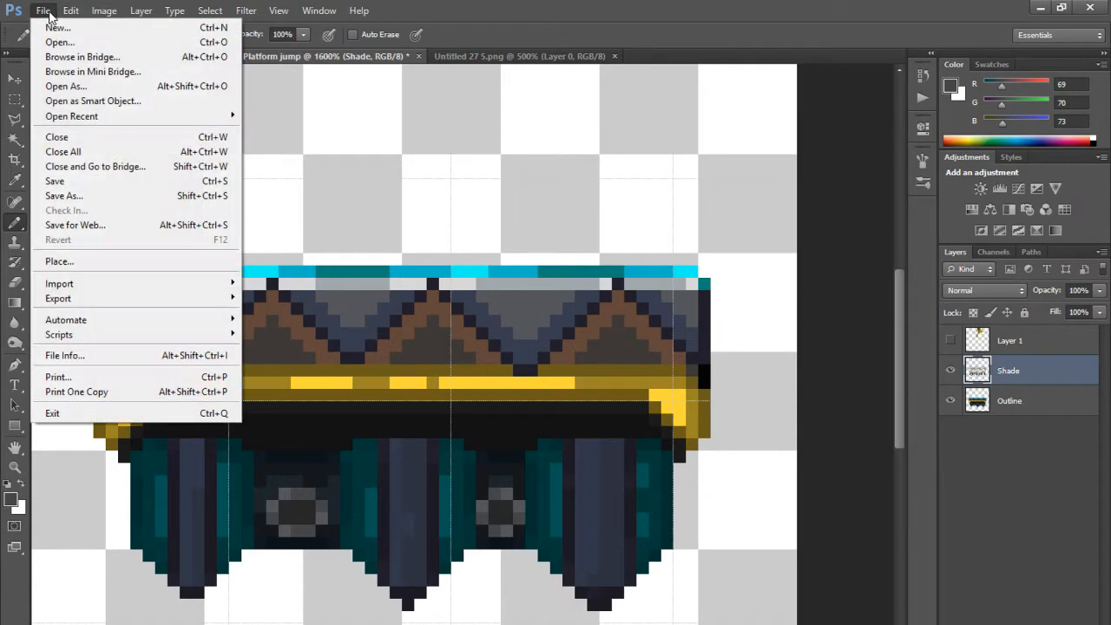
pyautogui.click(66, 195)
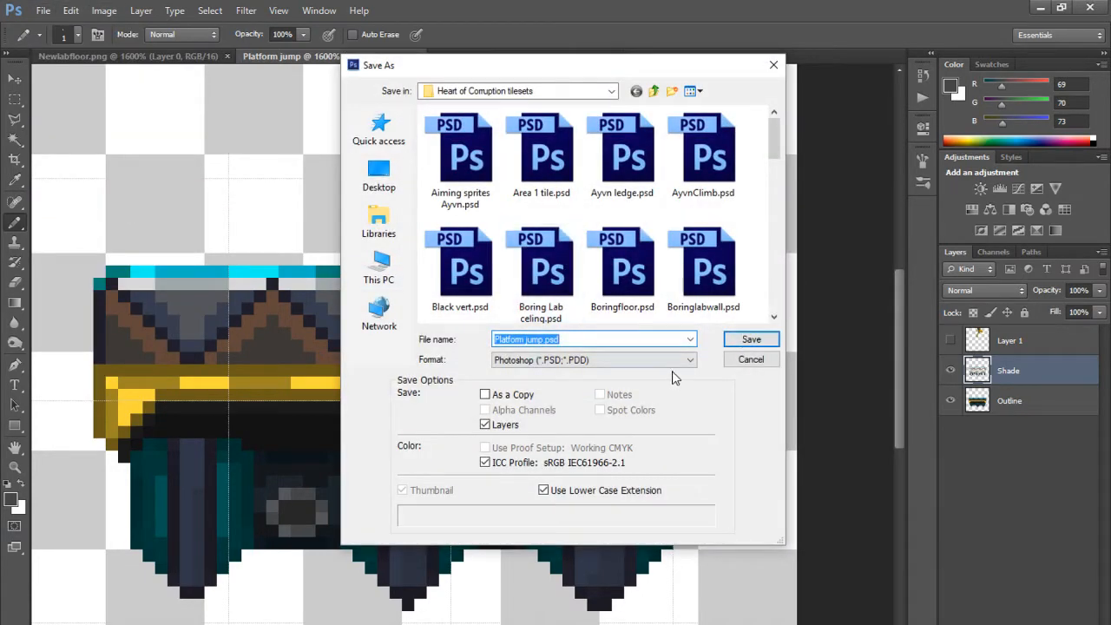
pyautogui.click(749, 340)
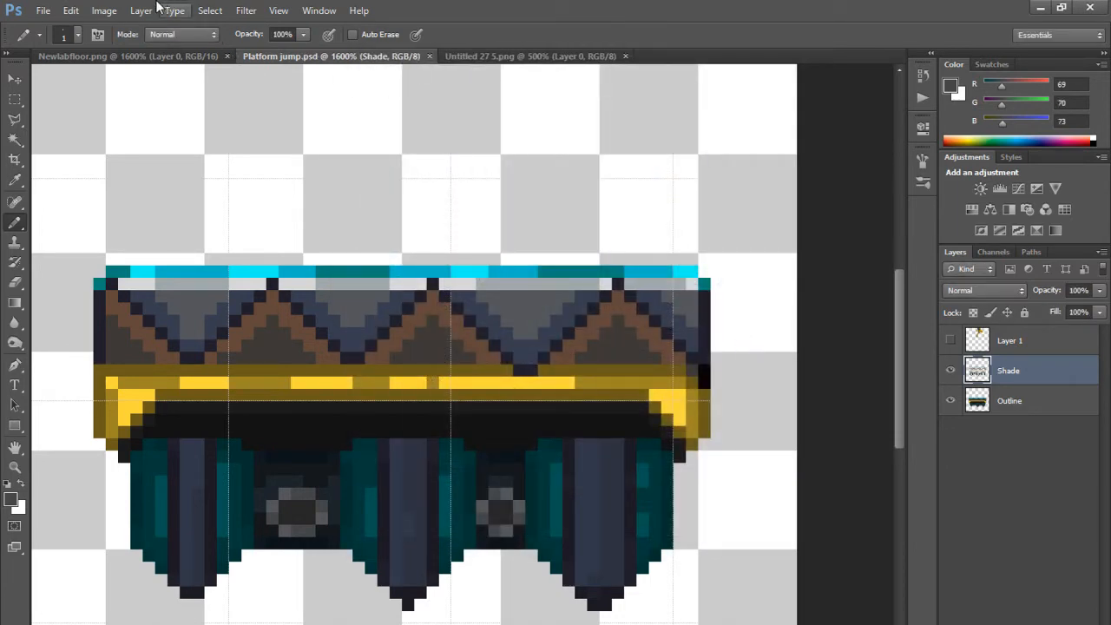
# Step: Save a PNG copy of the sprite as Platform jump.png in the same Heart of Corruption tilesets folder
pyautogui.click(42, 11)
pyautogui.moveTo(52, 9)
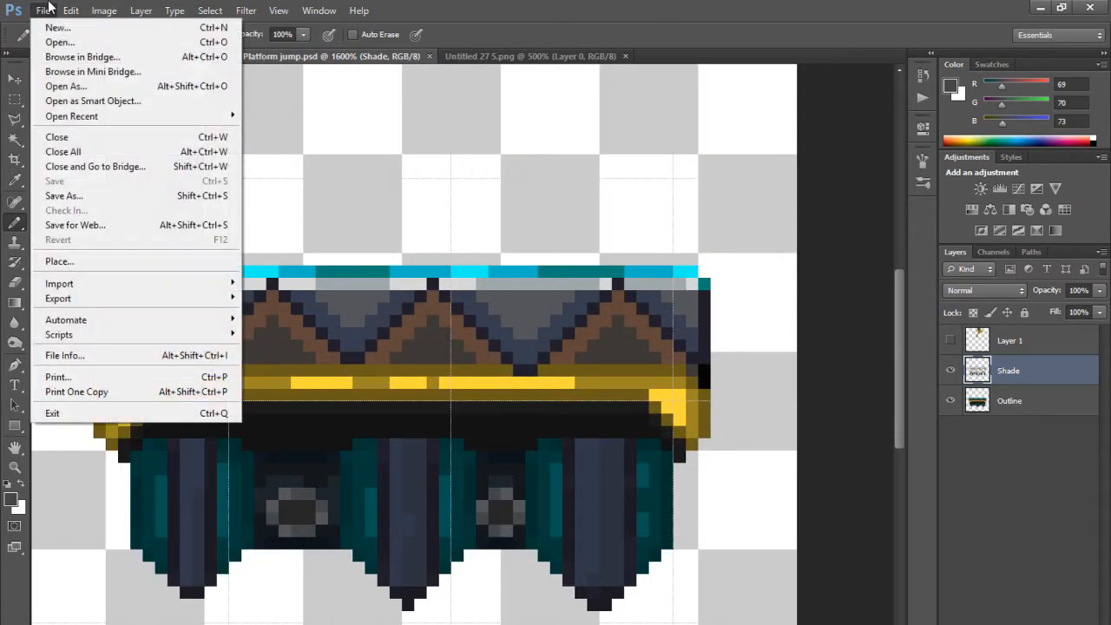
pyautogui.click(63, 196)
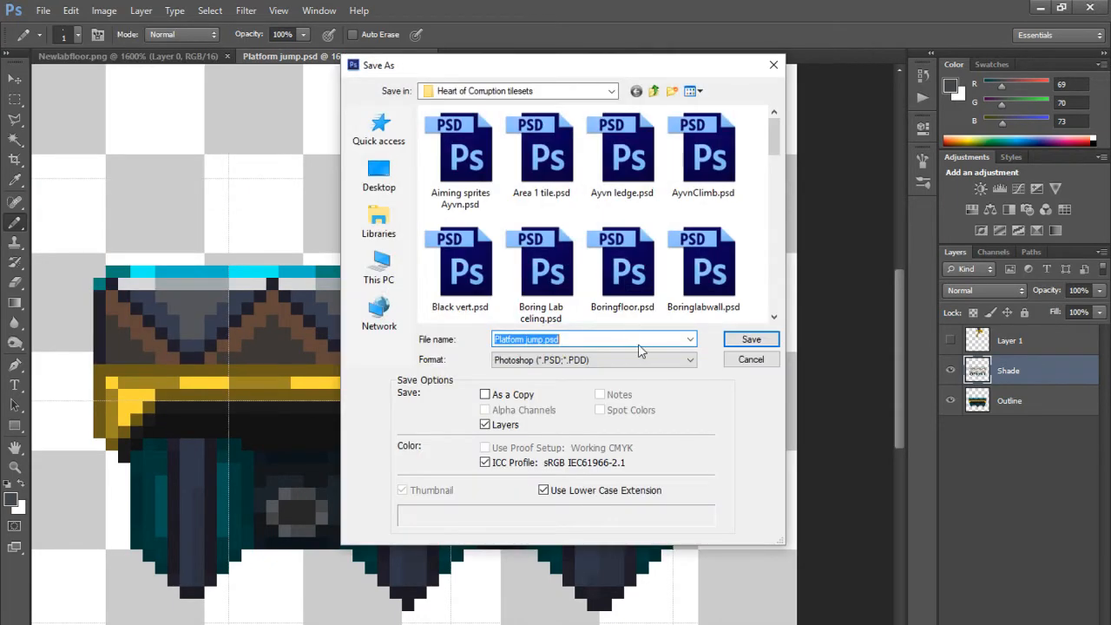
pyautogui.click(638, 360)
pyautogui.click(596, 538)
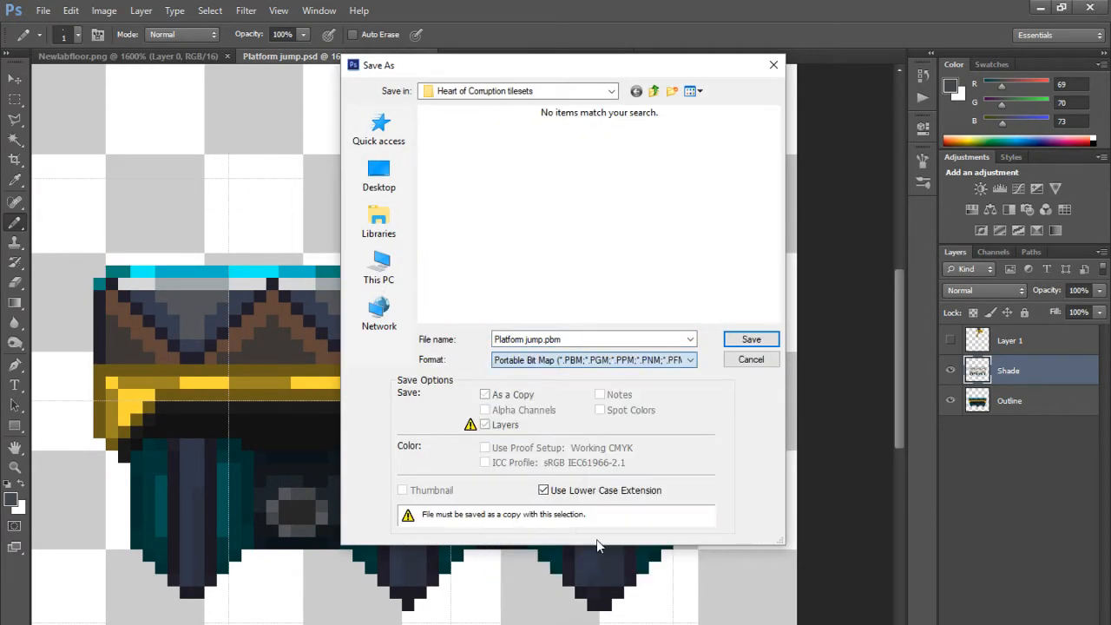
pyautogui.click(636, 363)
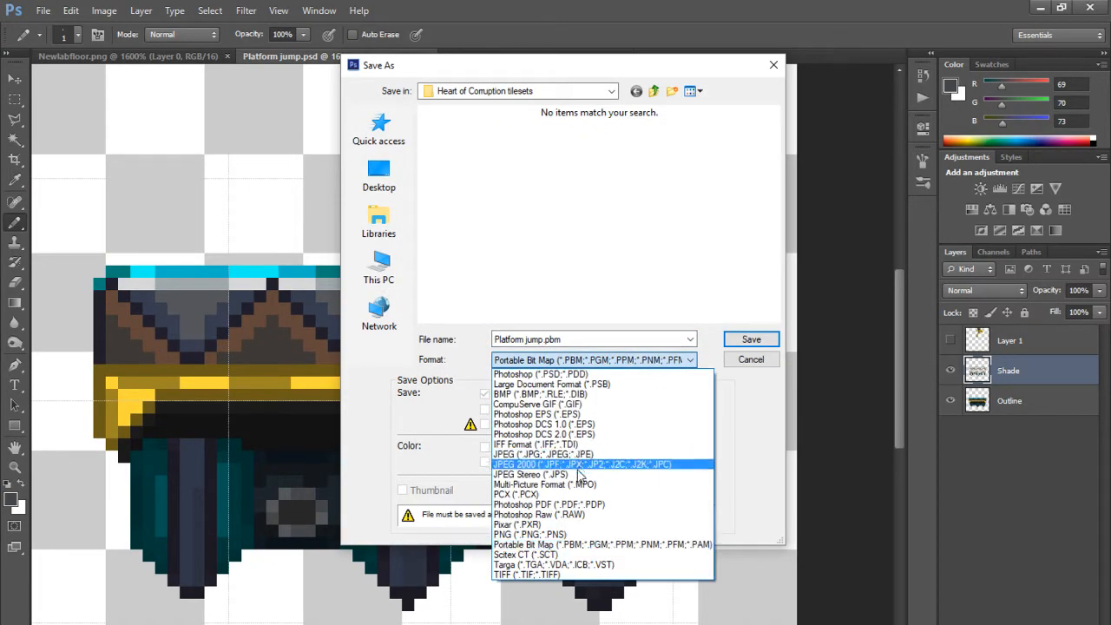
pyautogui.click(561, 535)
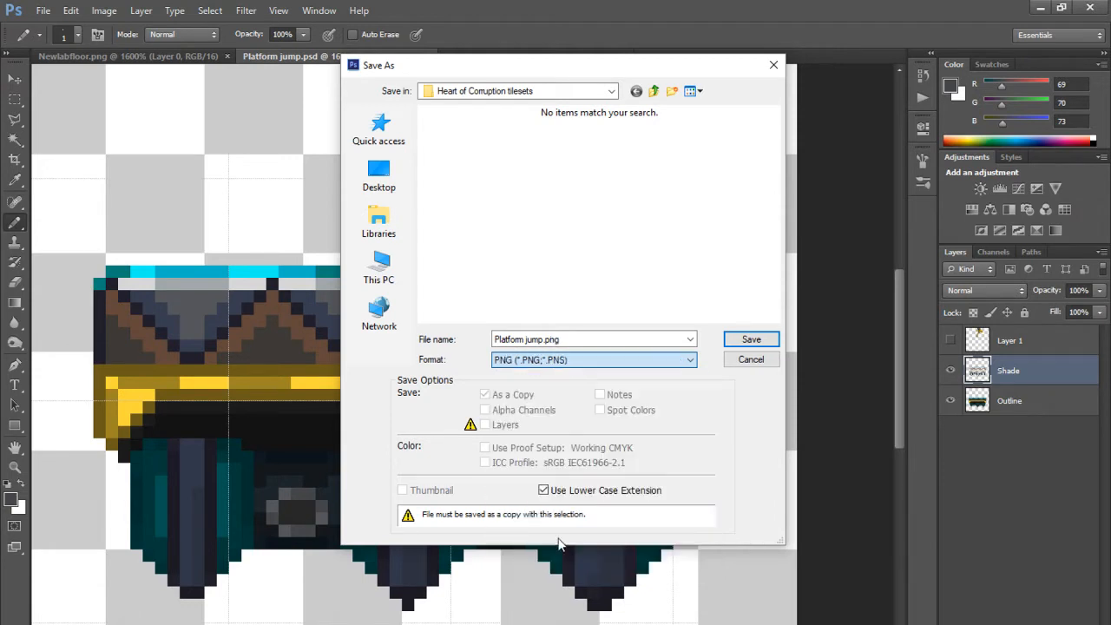
pyautogui.click(561, 341)
pyautogui.doubleClick(550, 339)
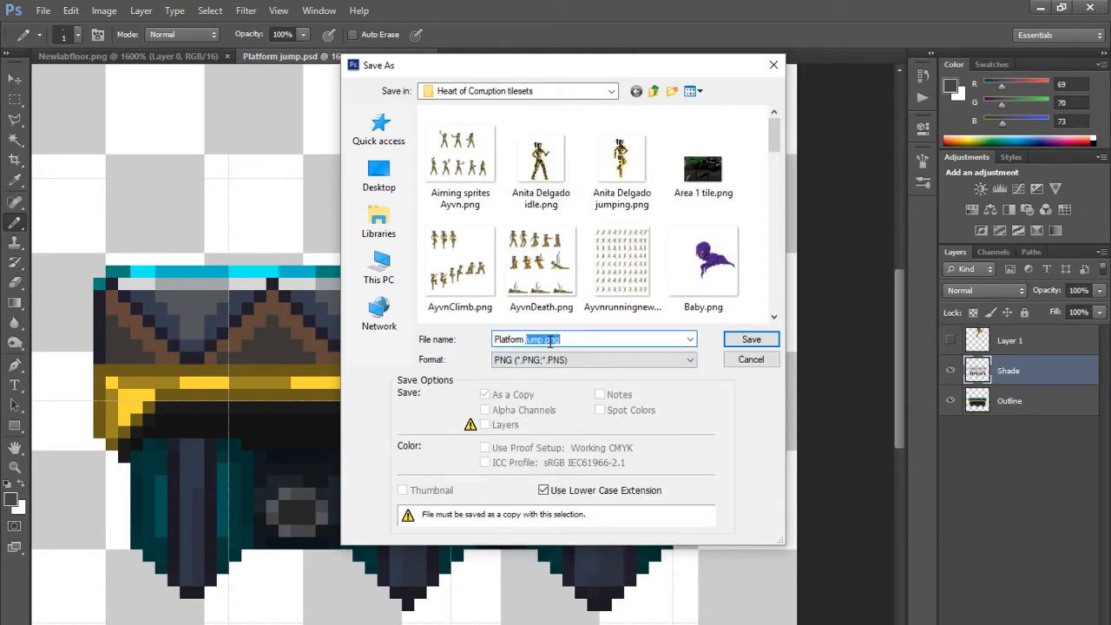
pyautogui.click(573, 340)
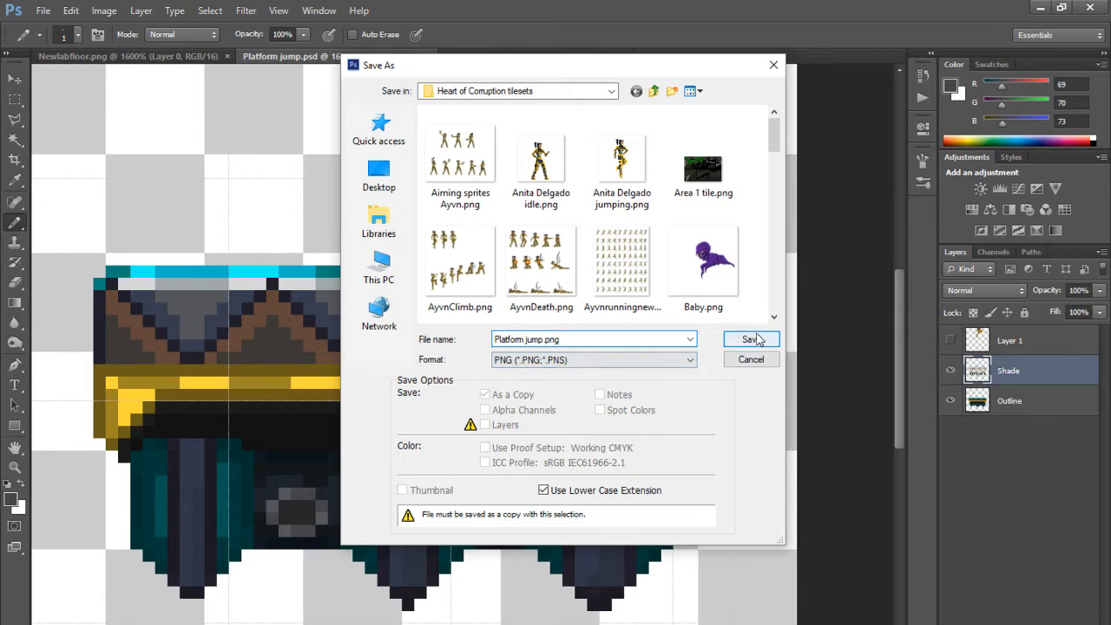
pyautogui.click(752, 340)
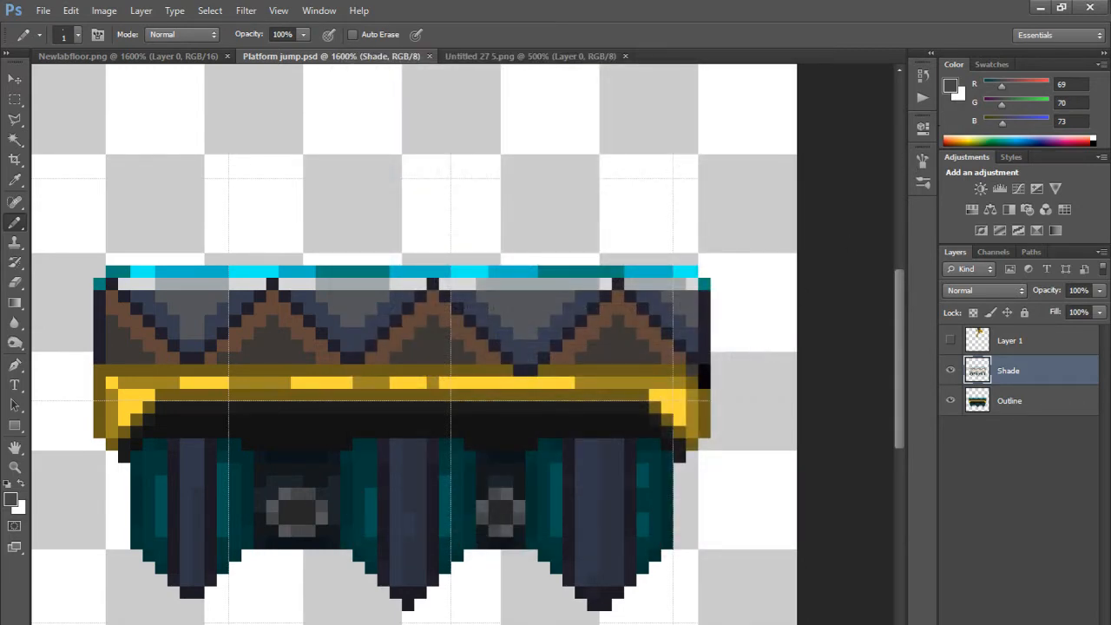
# Step: Switch to Unity and open the project's Art > Foreground assets folder
pyautogui.click(1091, 7)
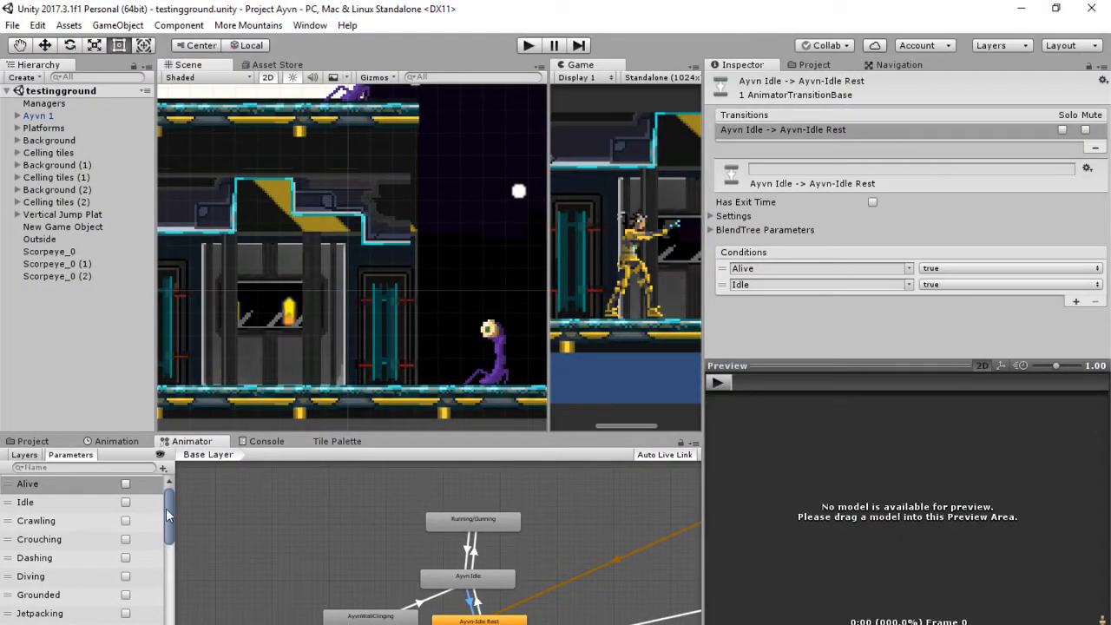
pyautogui.moveTo(458, 600); pyautogui.dragTo(441, 545)
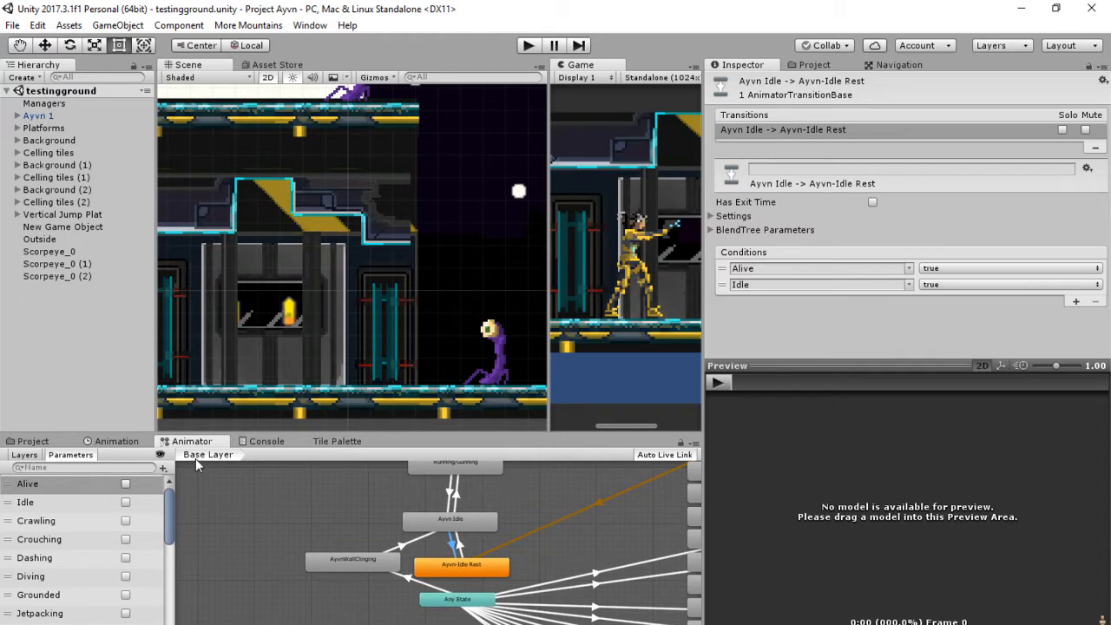
pyautogui.click(44, 441)
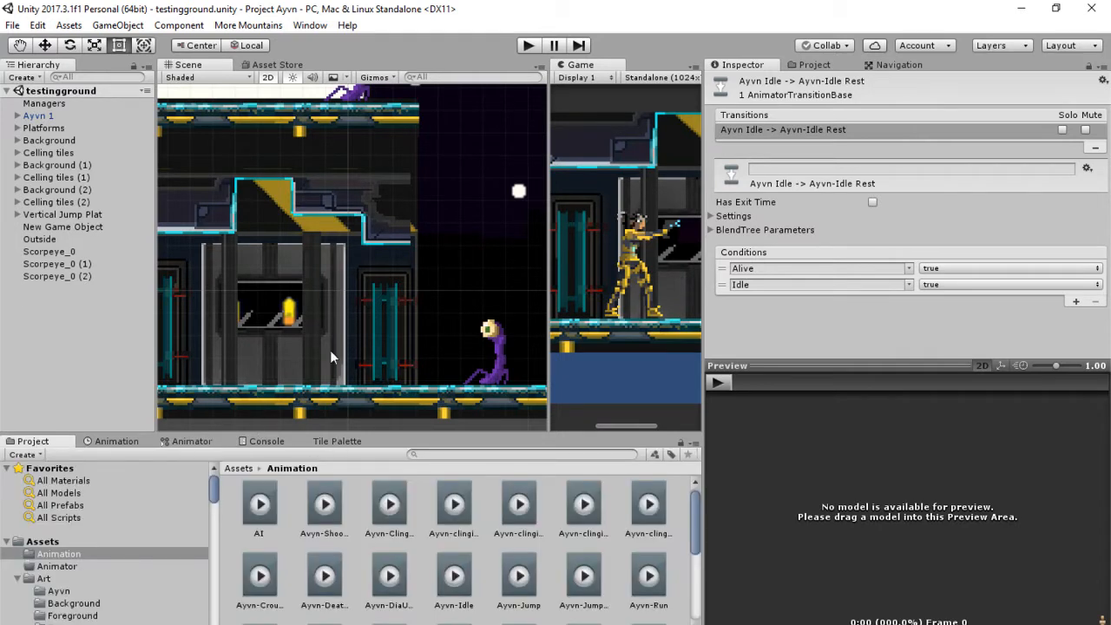
pyautogui.scroll(-8, 94, 478)
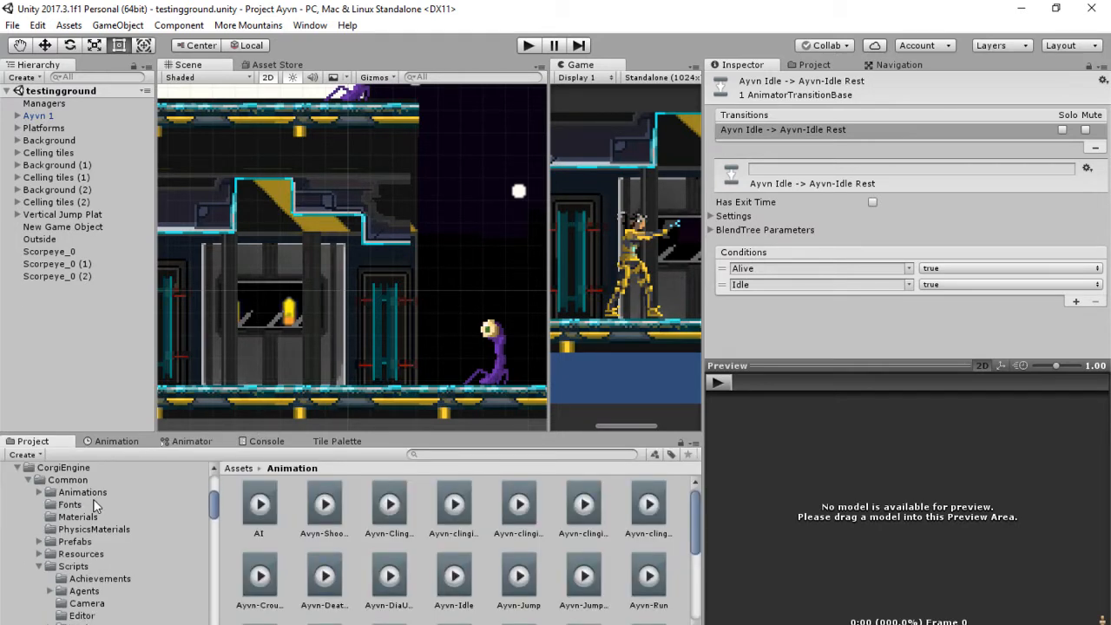
pyautogui.scroll(8, 96, 507)
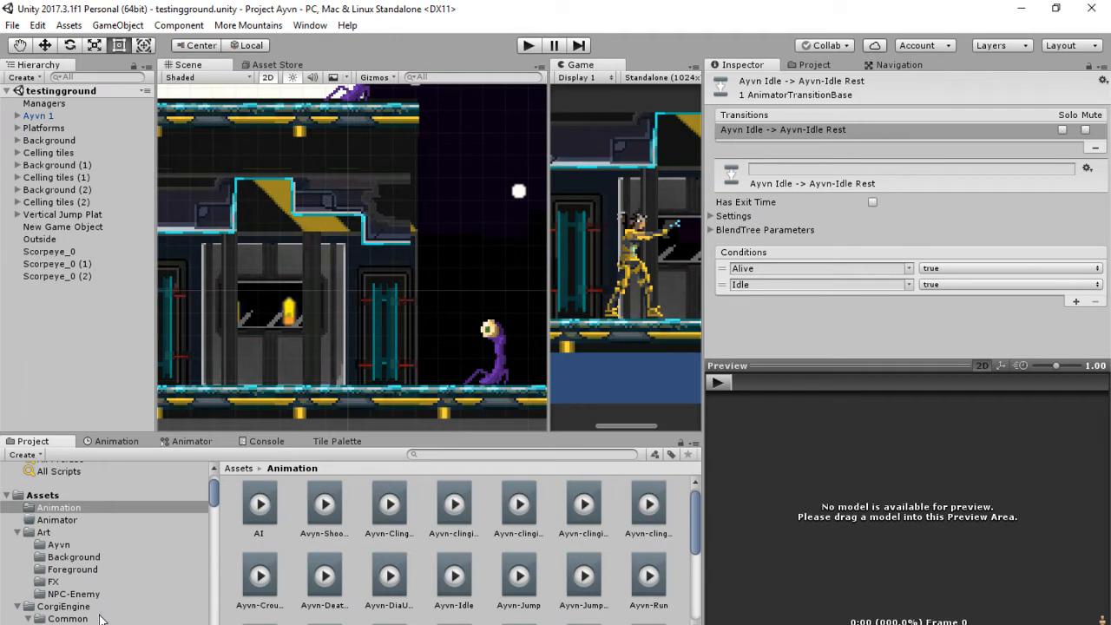
pyautogui.click(49, 533)
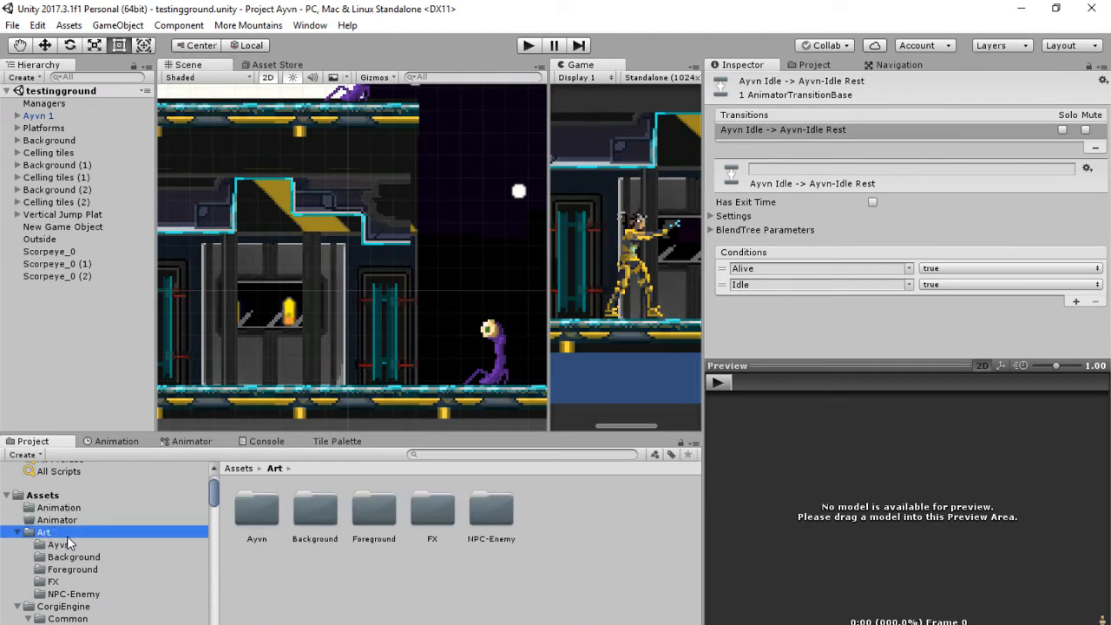
pyautogui.doubleClick(374, 510)
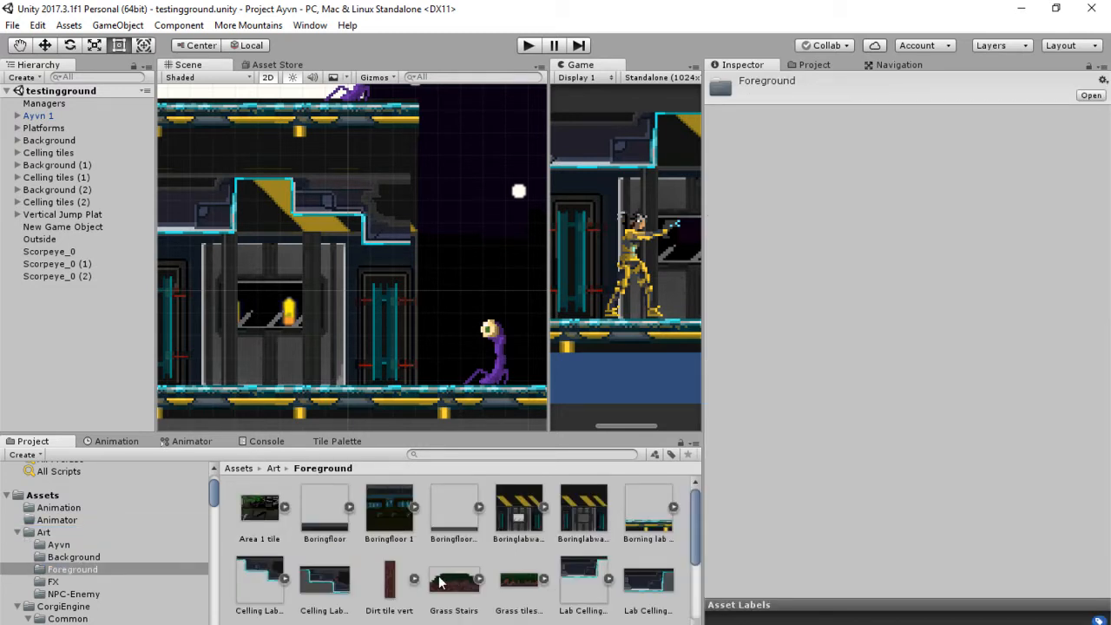
# Step: Widen the asset thumbnail area, import the Platform jump PNG into the Foreground folder and select it
pyautogui.scroll(-5, 423, 568)
pyautogui.scroll(2, 423, 568)
pyautogui.scroll(-3, 423, 569)
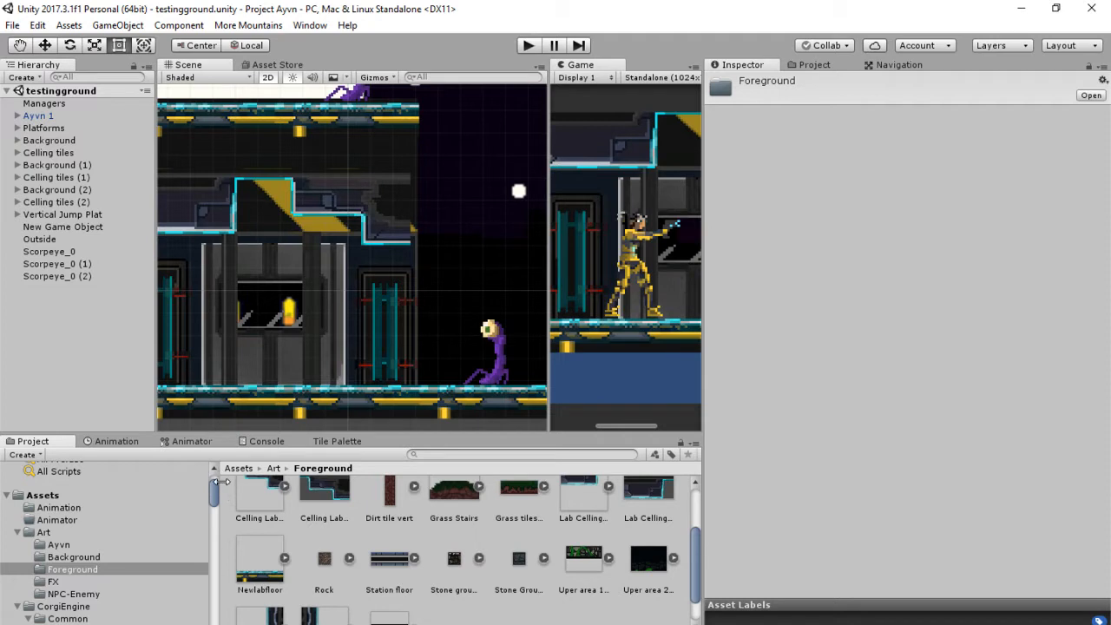
pyautogui.moveTo(216, 486); pyautogui.dragTo(132, 495)
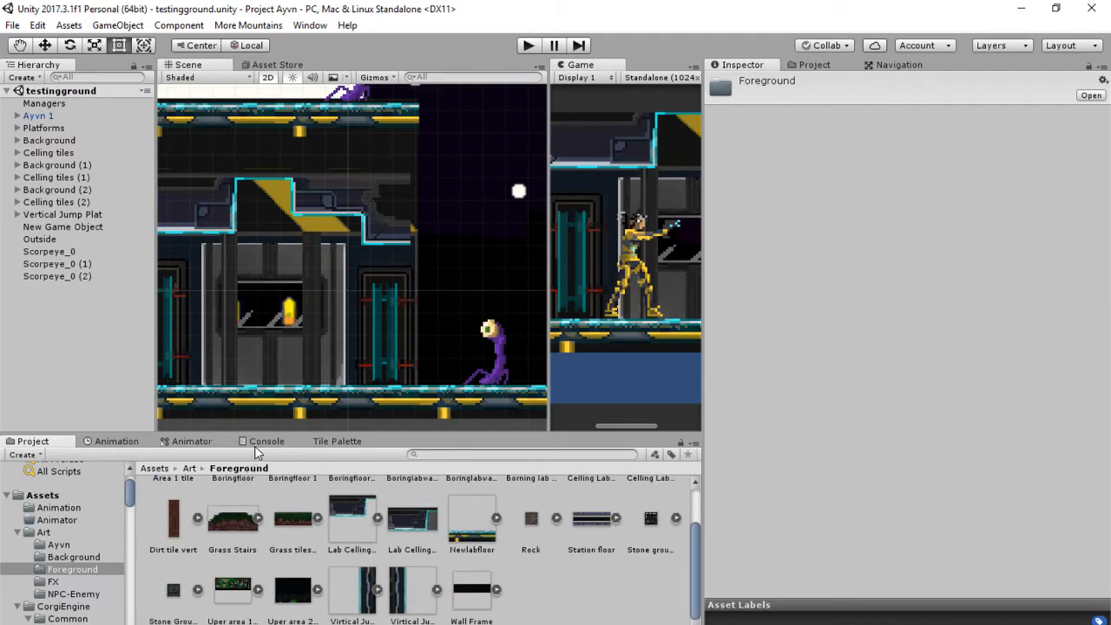
pyautogui.scroll(1, 437, 594)
pyautogui.scroll(-1, 434, 590)
pyautogui.hotkey('alt', 'Tab')
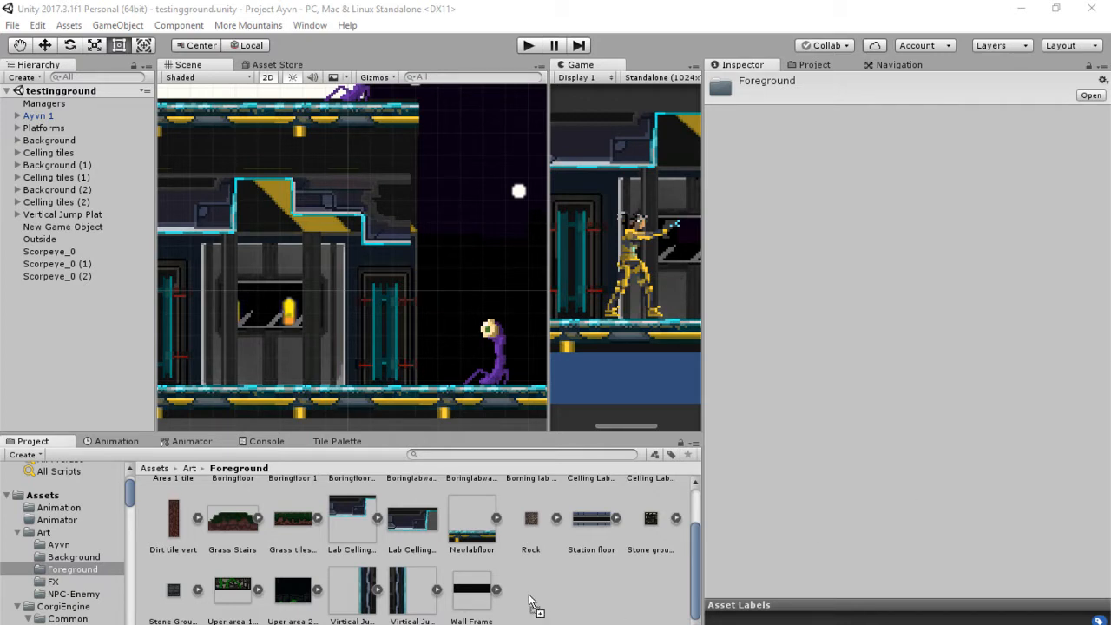
pyautogui.click(525, 523)
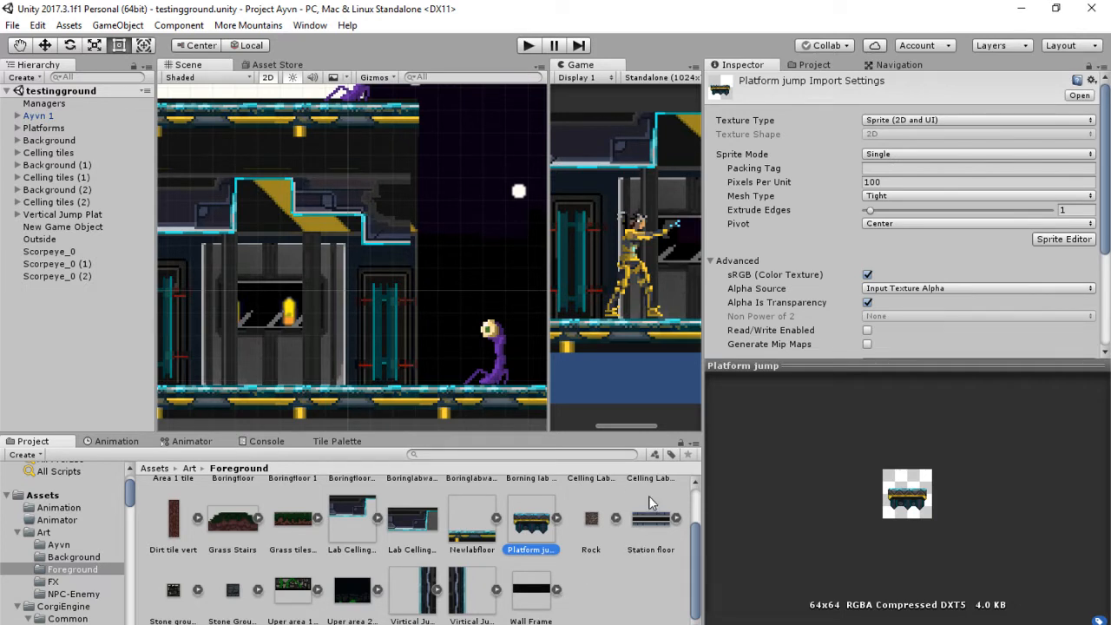
# Step: Set the Platform jump texture's sprite mode to Multiple and its filter mode to Point (no filter)
pyautogui.scroll(-2, 652, 502)
pyautogui.moveTo(701, 434); pyautogui.dragTo(580, 475)
pyautogui.click(829, 156)
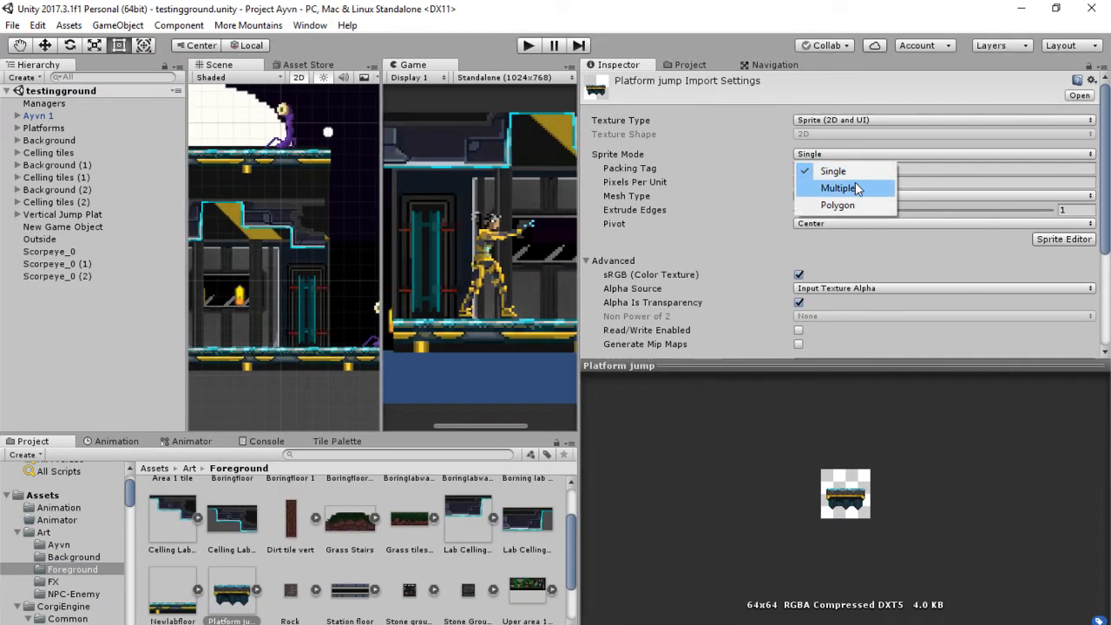
pyautogui.click(835, 188)
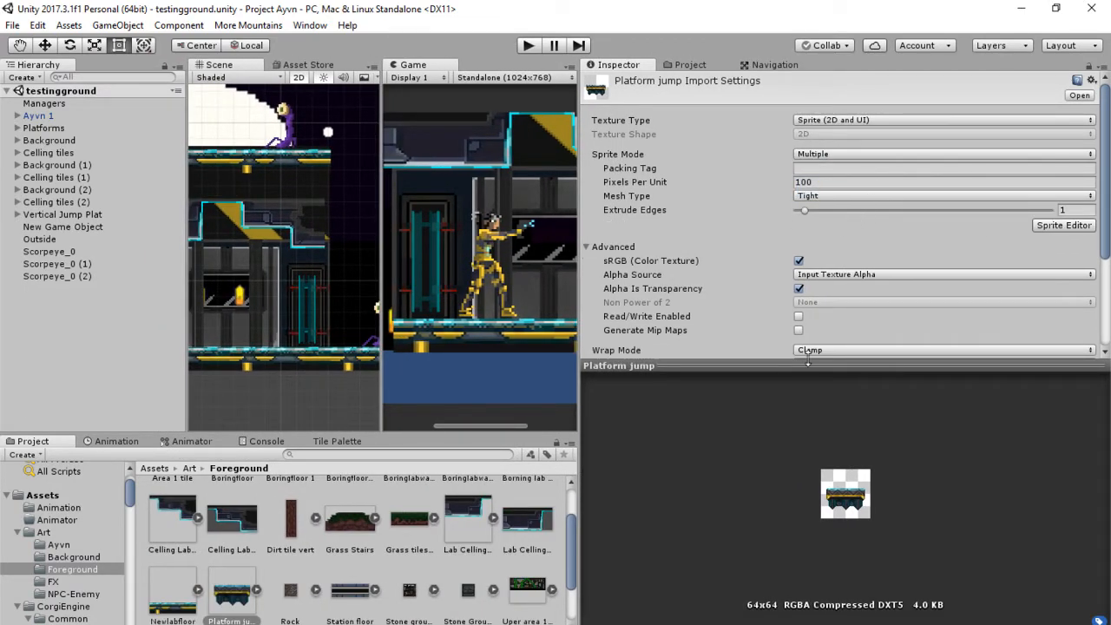
pyautogui.moveTo(797, 366); pyautogui.dragTo(780, 530)
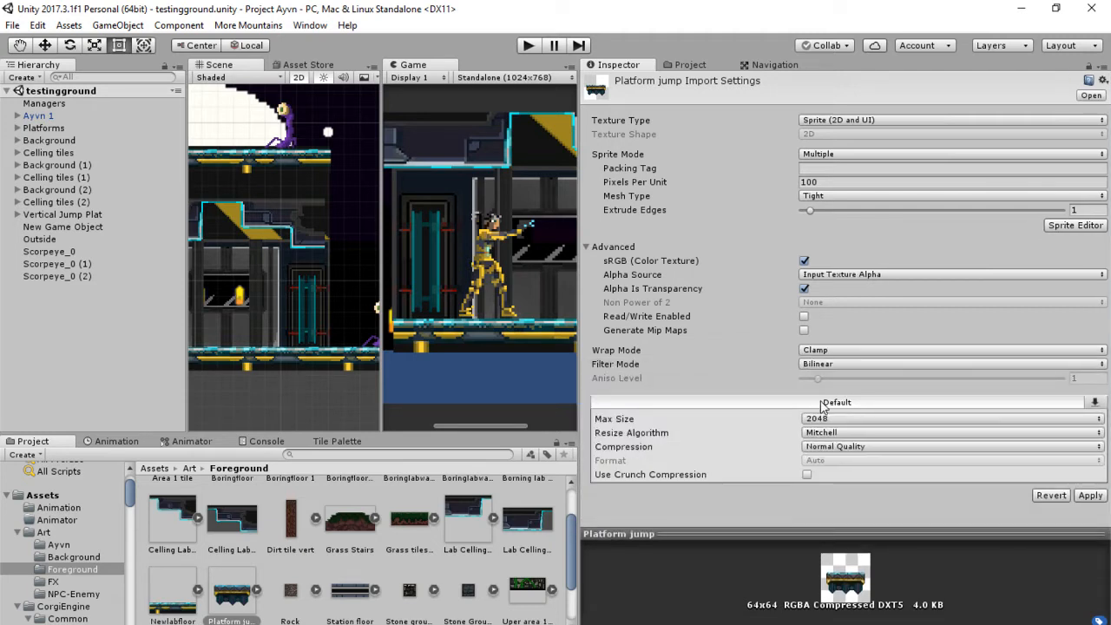
pyautogui.click(847, 364)
pyautogui.click(850, 375)
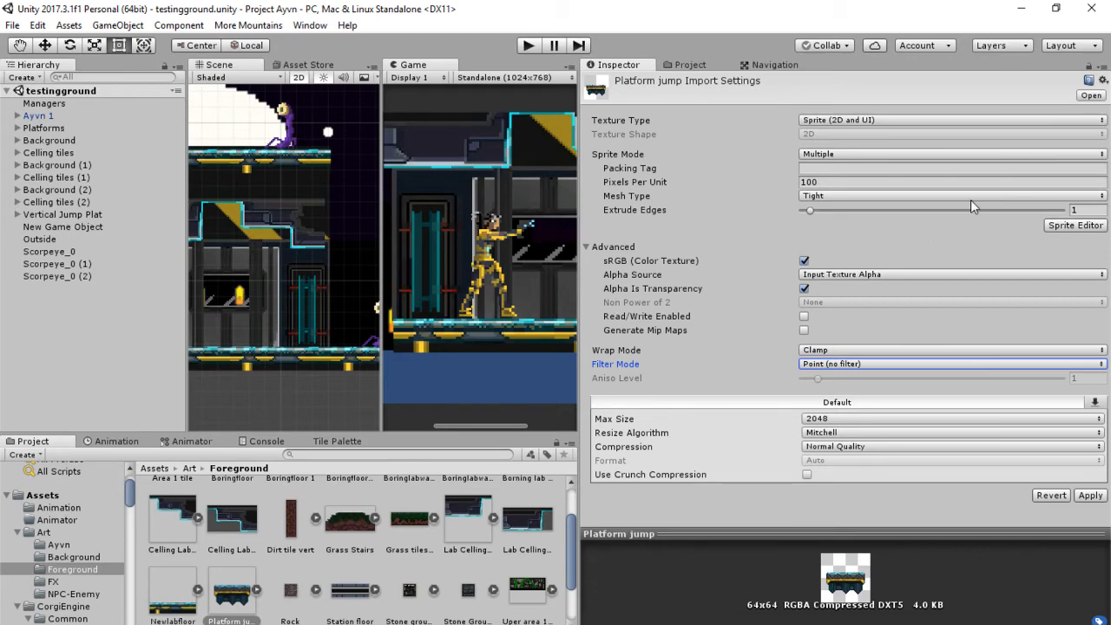
# Step: Open the Platform jump texture in the Sprite Editor, applying its pending import settings
pyautogui.click(1070, 226)
pyautogui.click(599, 370)
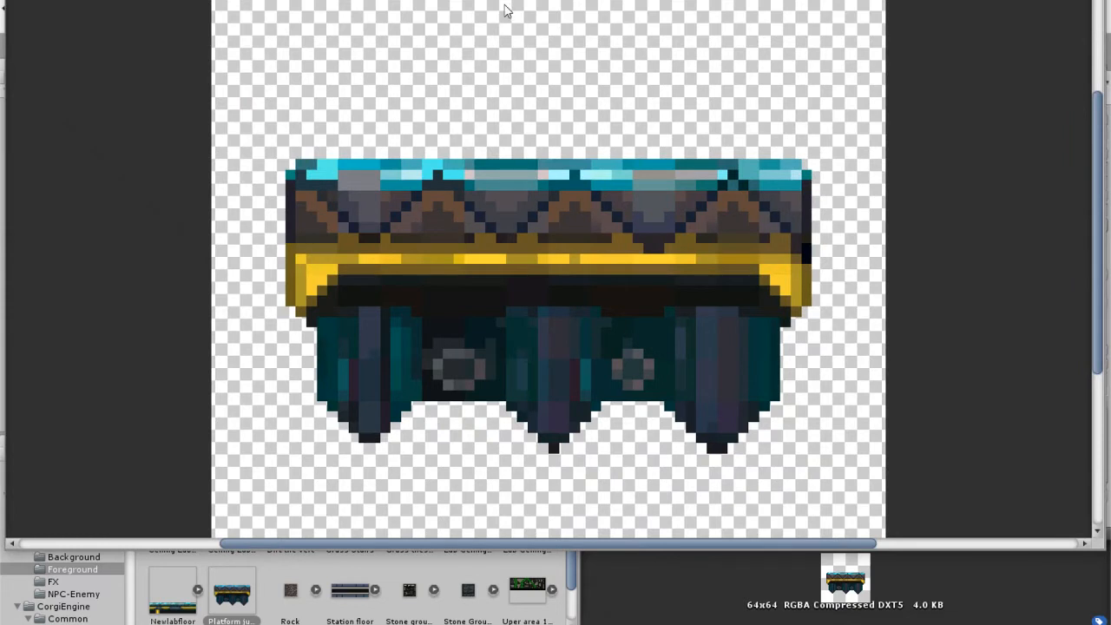
pyautogui.moveTo(675, 2); pyautogui.dragTo(823, 254)
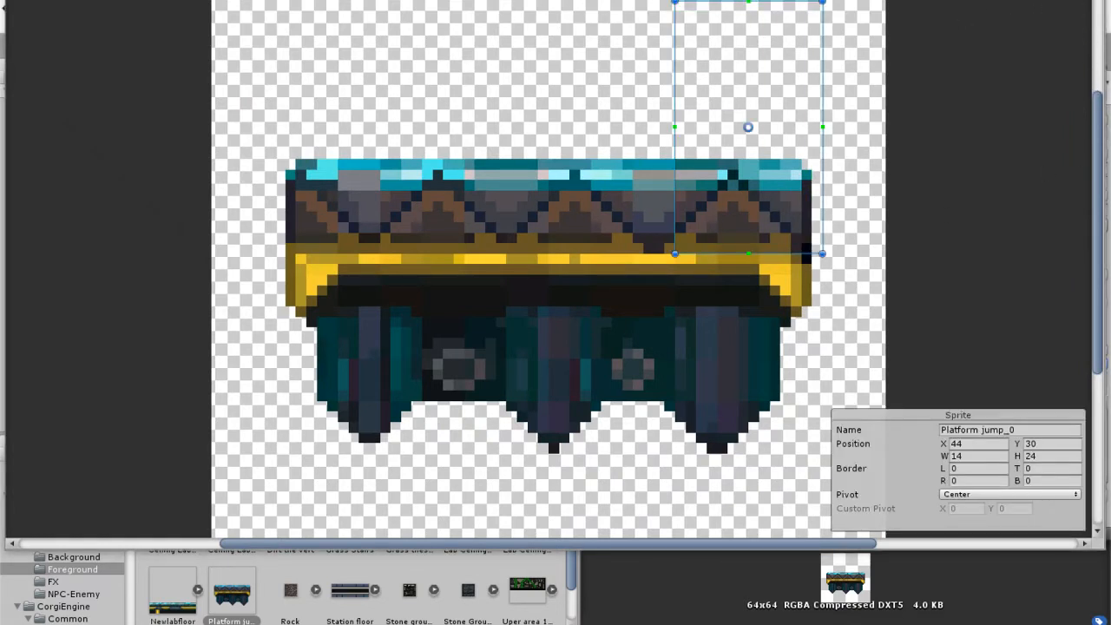
pyautogui.moveTo(3, 395)
pyautogui.mouseDown()
pyautogui.moveTo(62, 409)
pyautogui.moveTo(509, 435)
pyautogui.moveTo(829, 469)
pyautogui.moveTo(685, 435)
pyautogui.mouseUp()
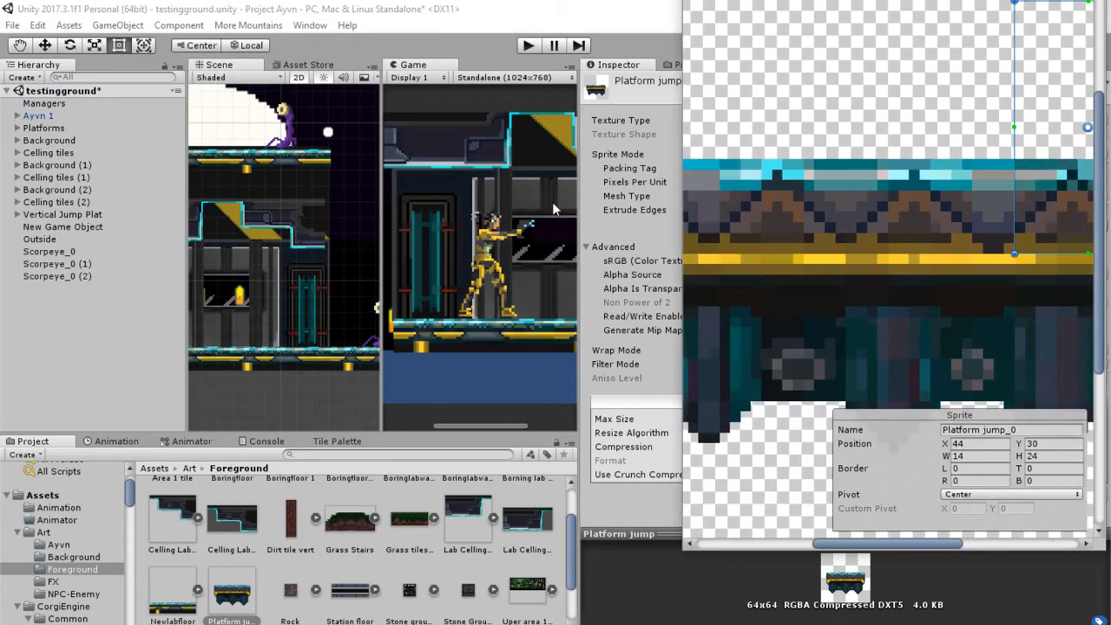
pyautogui.moveTo(720, 22); pyautogui.dragTo(837, 64)
pyautogui.moveTo(793, 3); pyautogui.dragTo(741, 74)
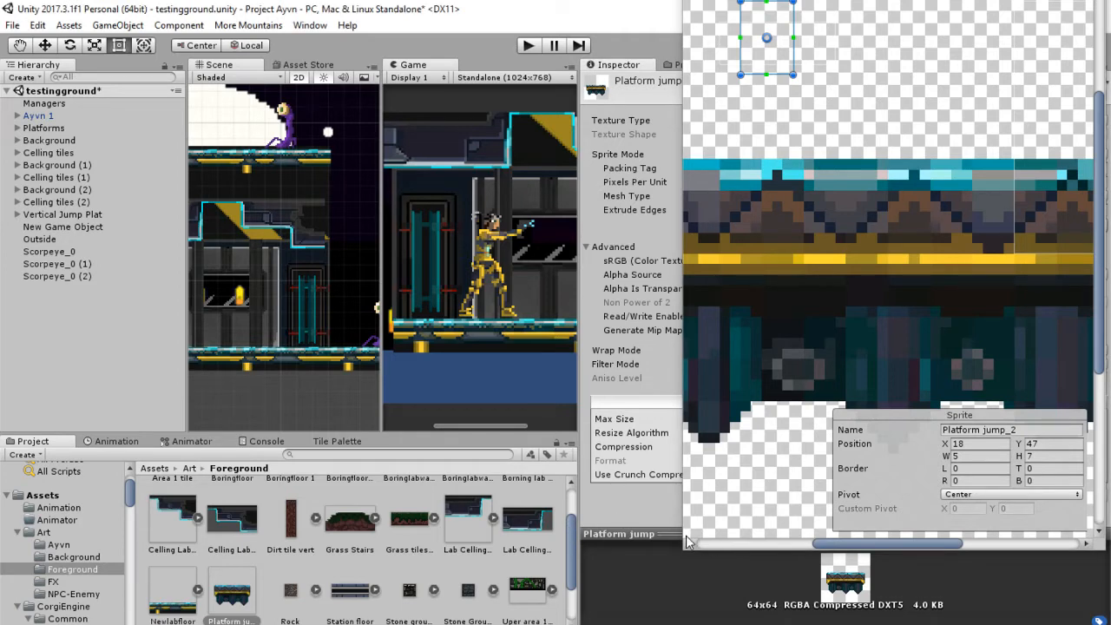
pyautogui.moveTo(683, 527); pyautogui.dragTo(385, 540)
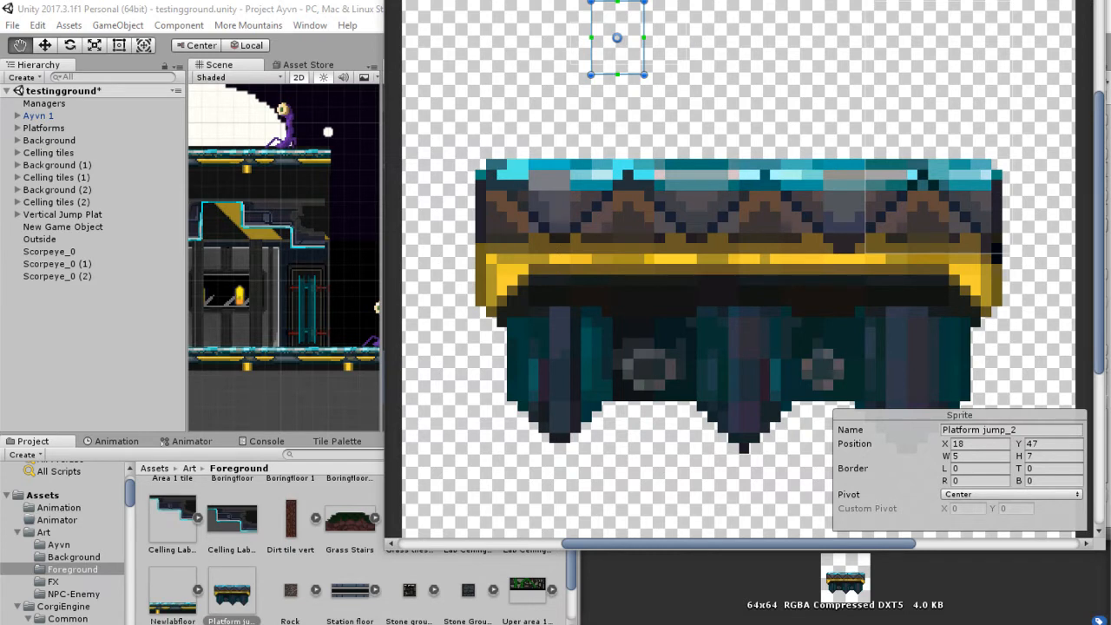
pyautogui.click(790, 321)
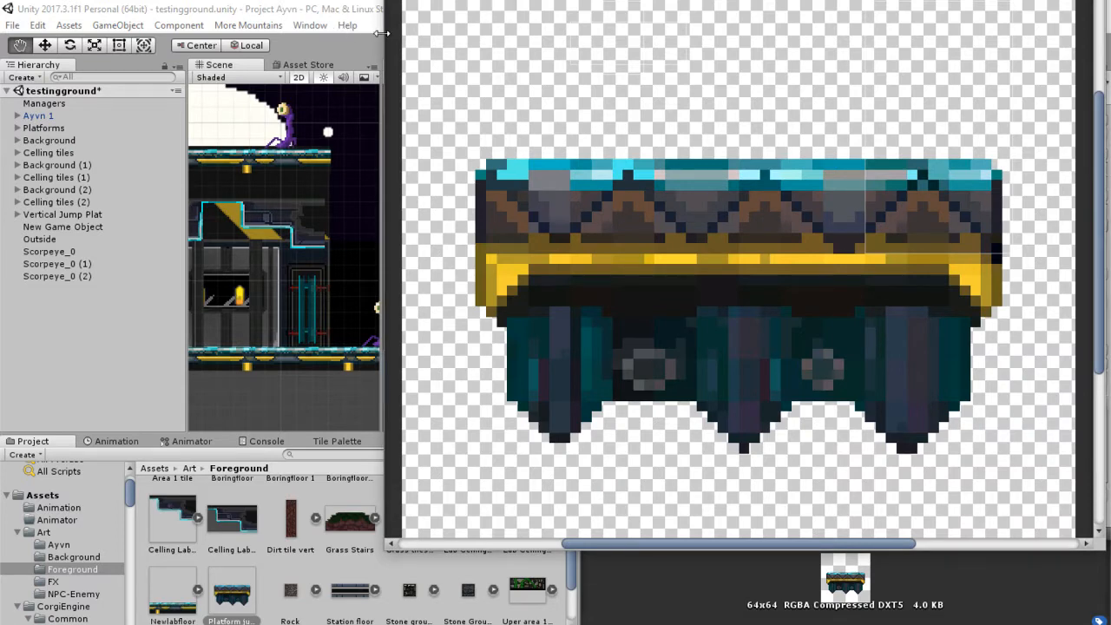
pyautogui.moveTo(386, 38); pyautogui.dragTo(520, 130)
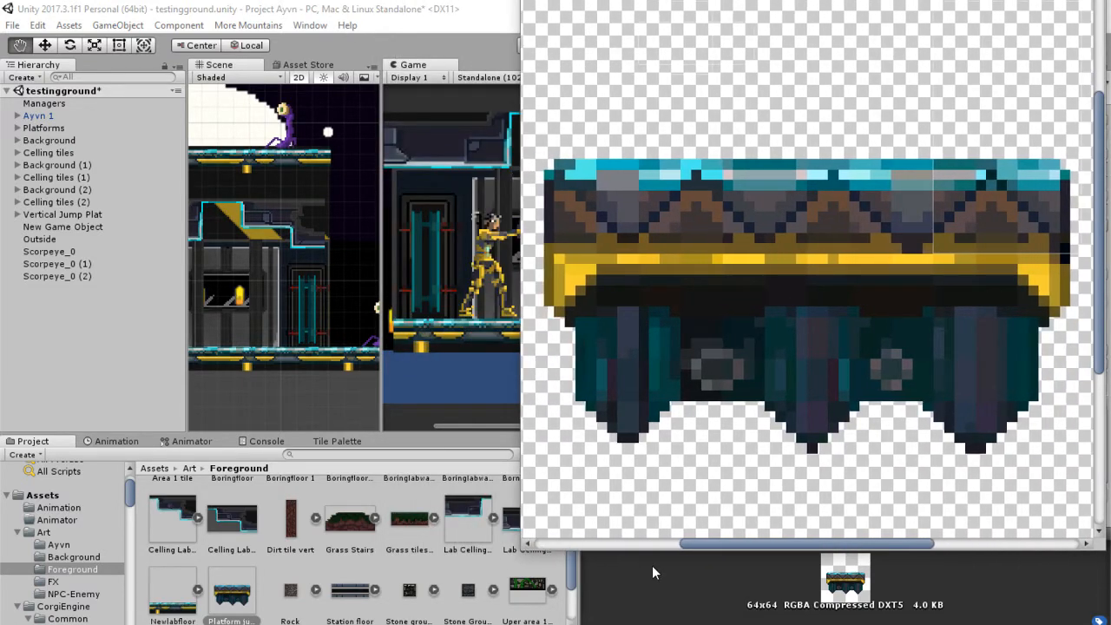
pyautogui.moveTo(682, 544); pyautogui.dragTo(757, 549)
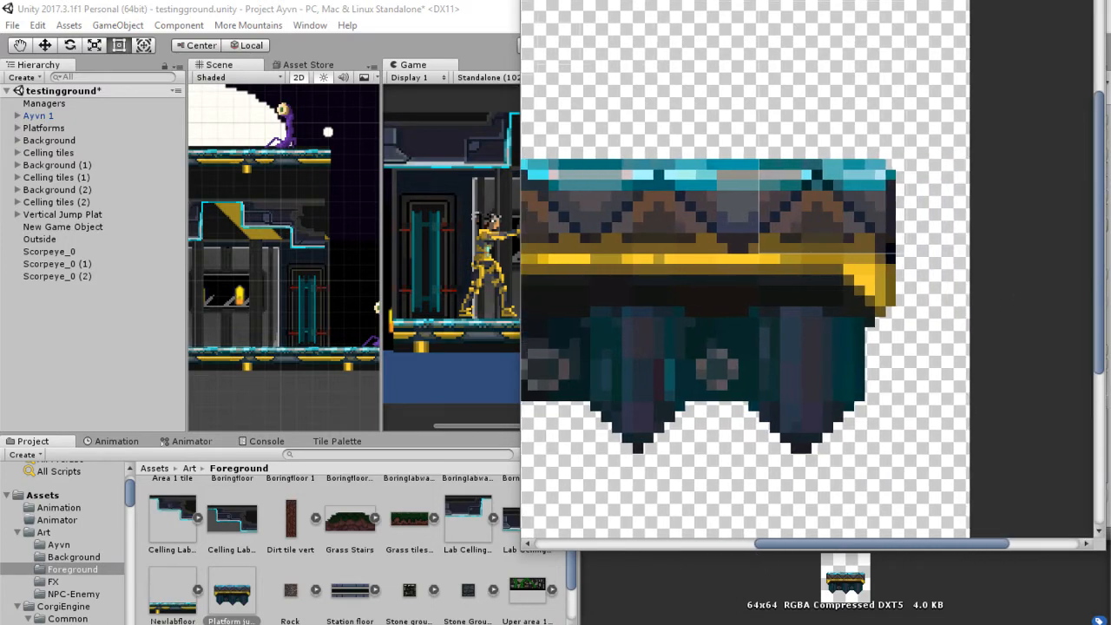
pyautogui.moveTo(861, 543); pyautogui.dragTo(779, 549)
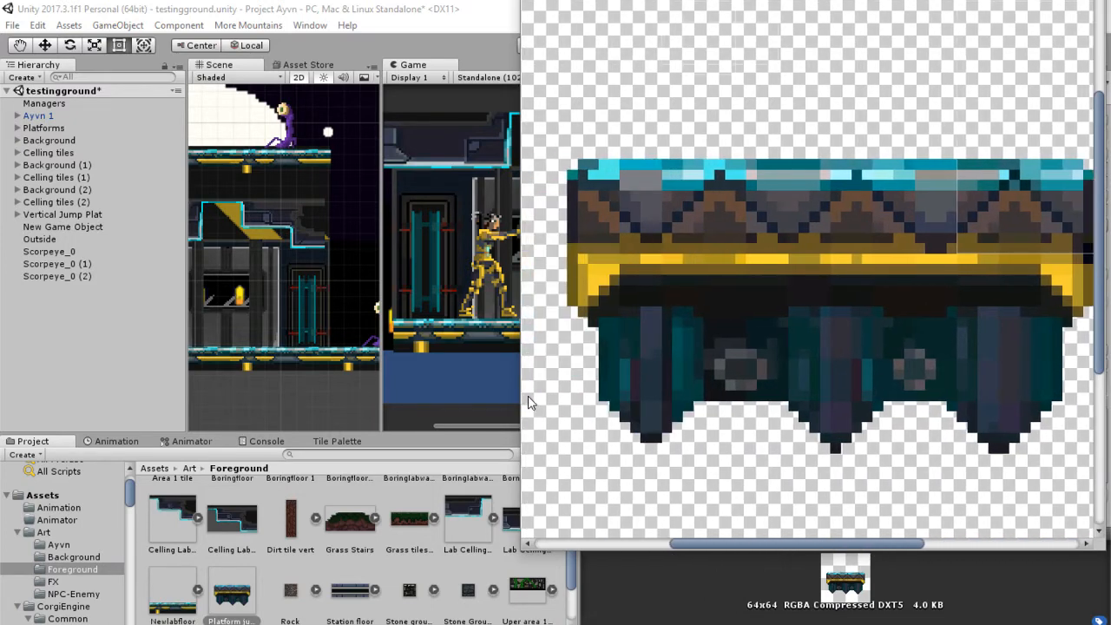
pyautogui.moveTo(524, 400); pyautogui.dragTo(102, 399)
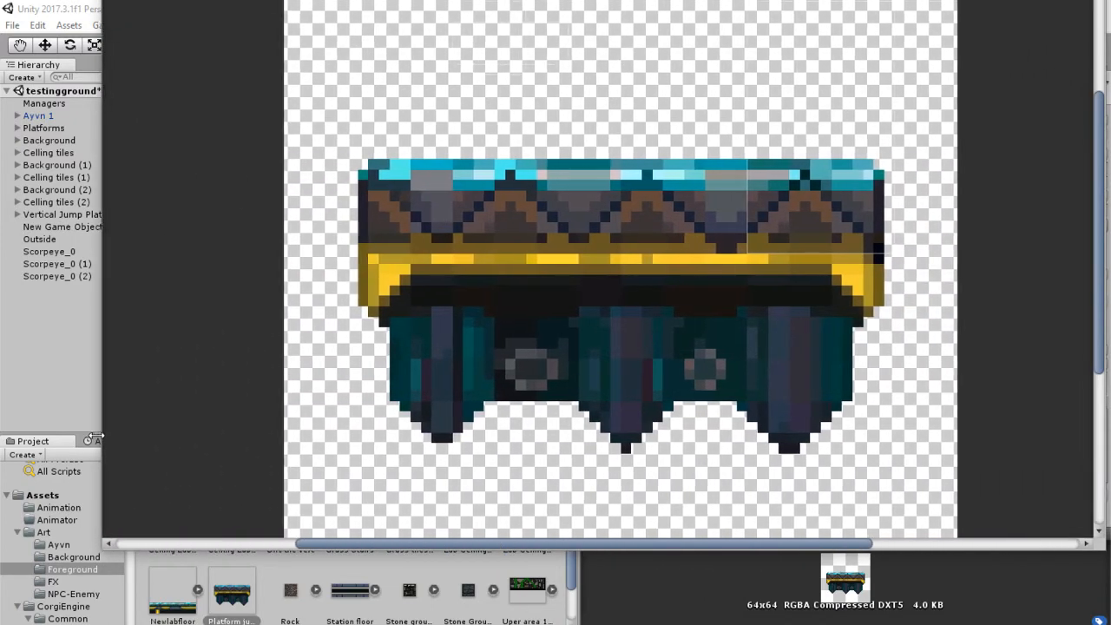
pyautogui.moveTo(1096, 291); pyautogui.dragTo(1054, 297)
pyautogui.hotkey('ctrl', 'z')
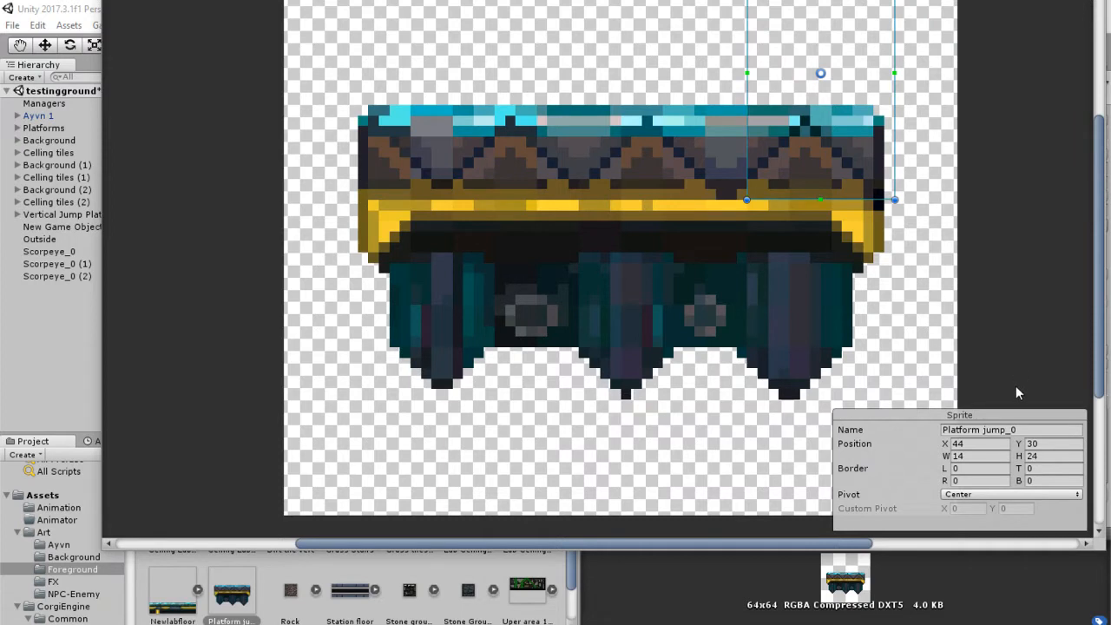
pyautogui.press('space')
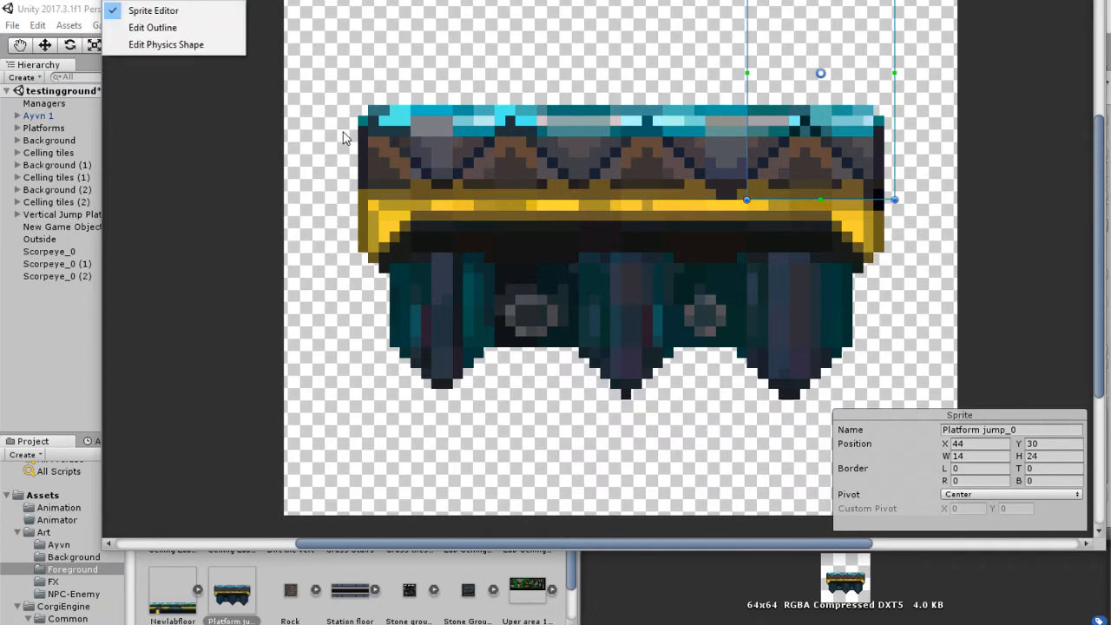
pyautogui.click(205, 10)
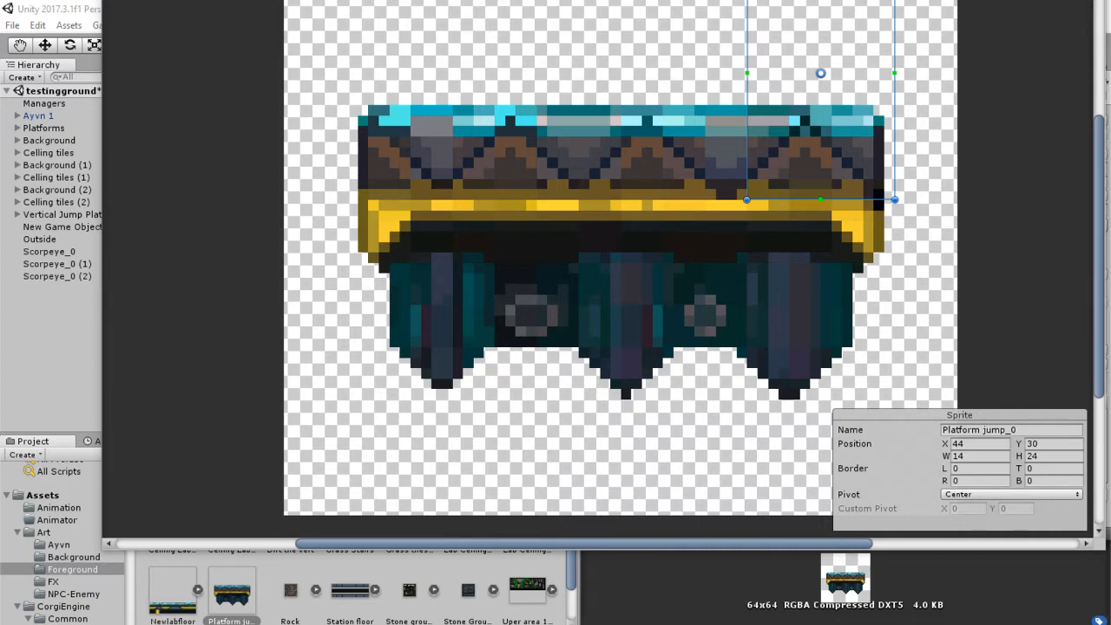
pyautogui.moveTo(623, 3); pyautogui.dragTo(653, 31)
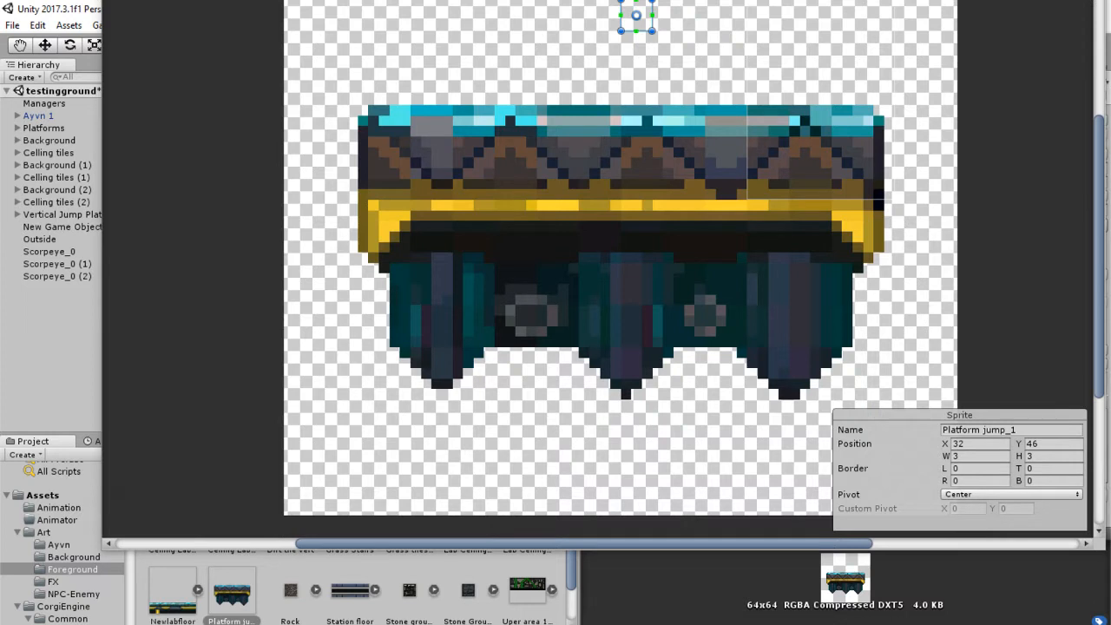
# Step: Save the scene and close Unity, reverting the unapplied import settings of Platform jump.png
pyautogui.hotkey('ctrl', 's')
pyautogui.moveTo(434, 621)
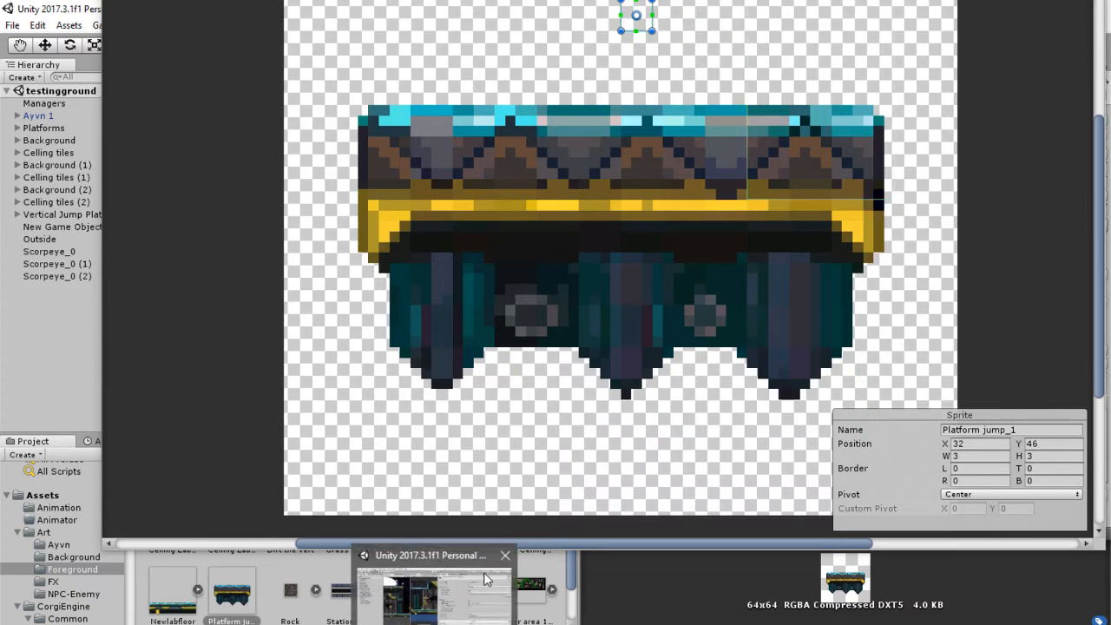
pyautogui.click(506, 556)
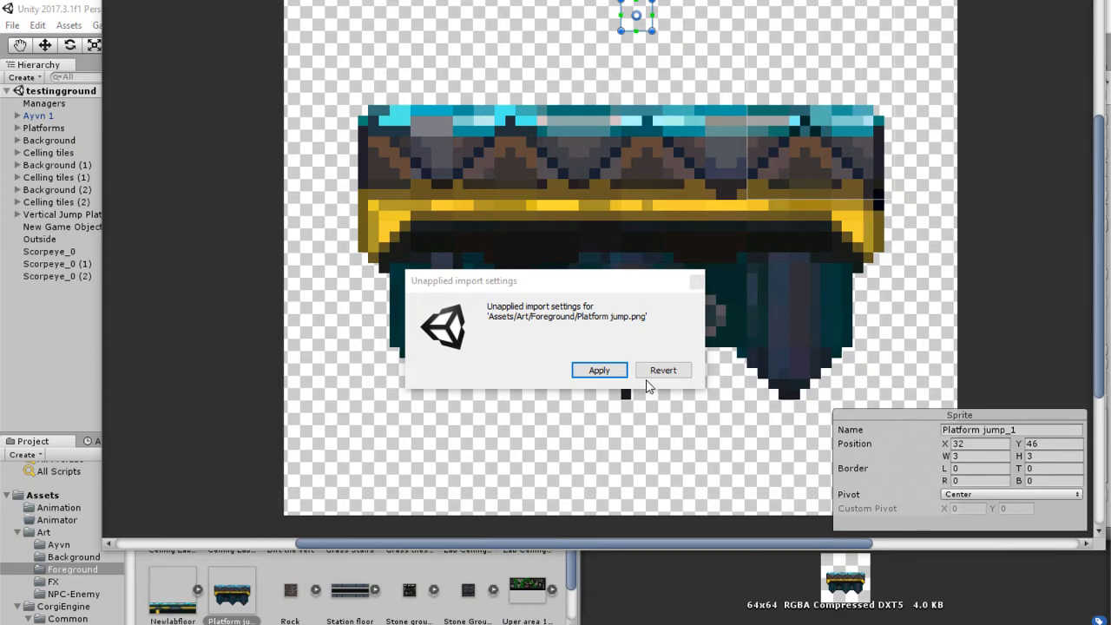
pyautogui.click(681, 371)
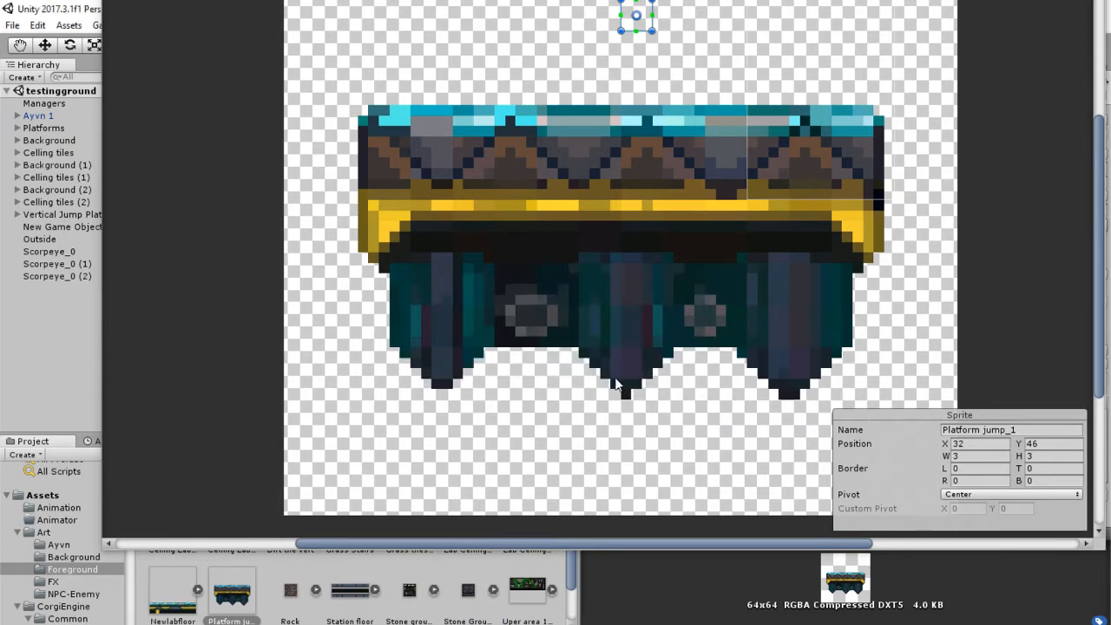
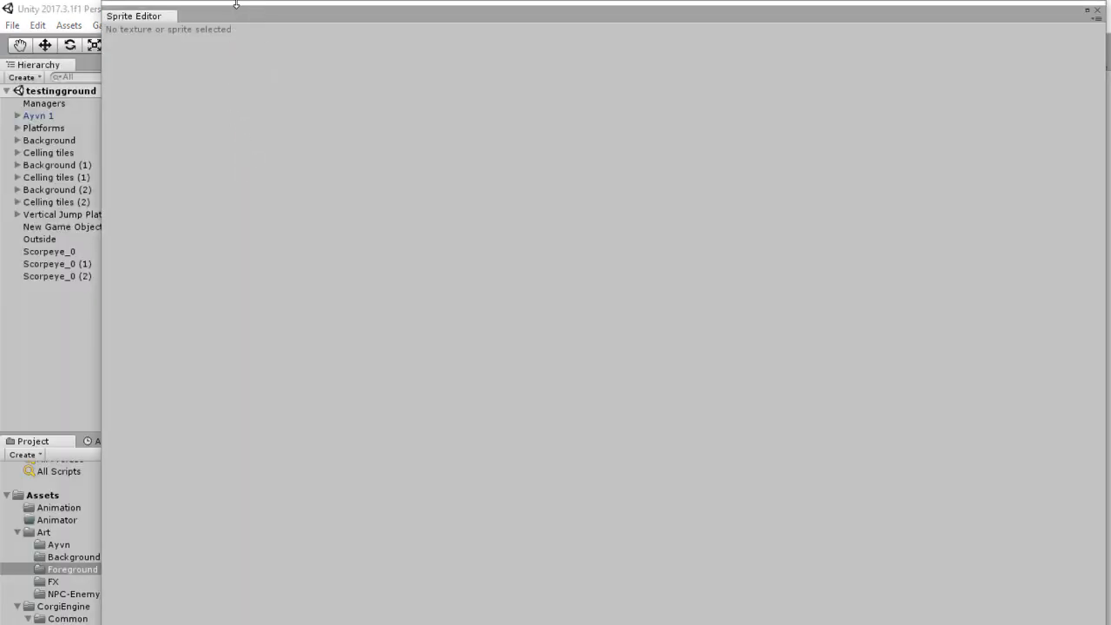
# Step: Shrink the oversized Sprite Editor window until its header is reachable, and reopen it with the Platform jump texture
pyautogui.moveTo(235, 5); pyautogui.dragTo(235, 104)
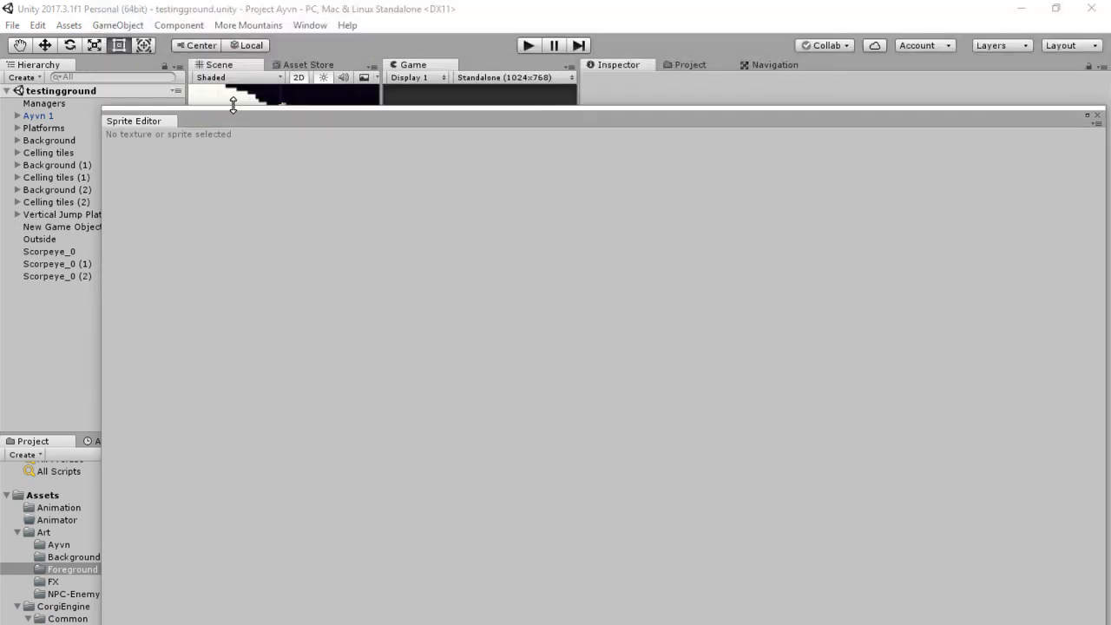
pyautogui.click(1097, 117)
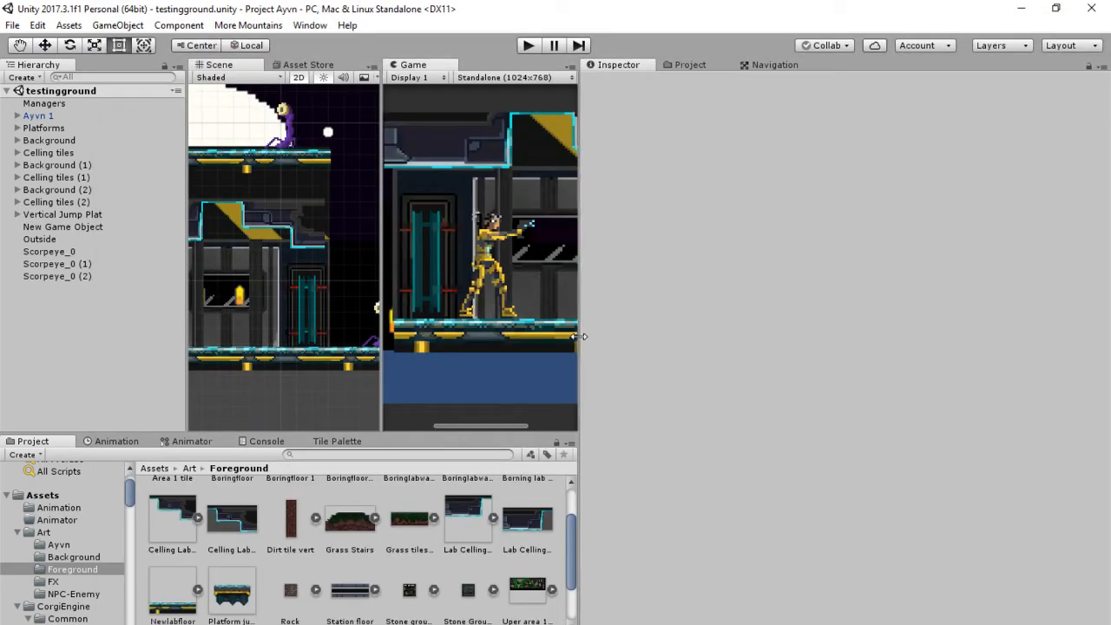
pyautogui.moveTo(580, 333); pyautogui.dragTo(851, 332)
pyautogui.click(426, 525)
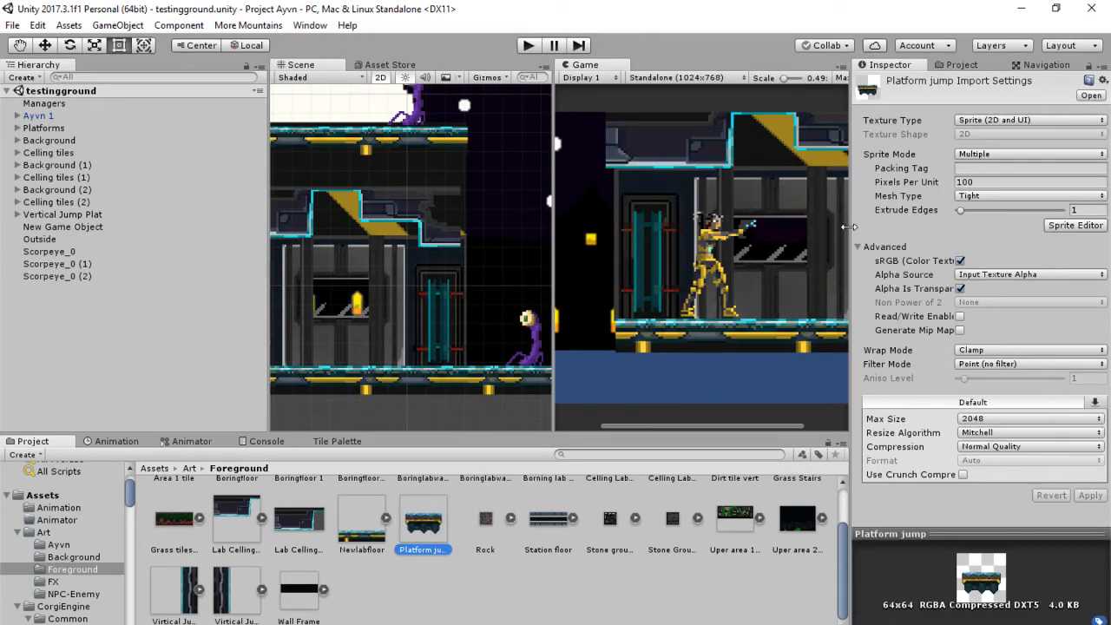
pyautogui.moveTo(850, 227); pyautogui.dragTo(550, 239)
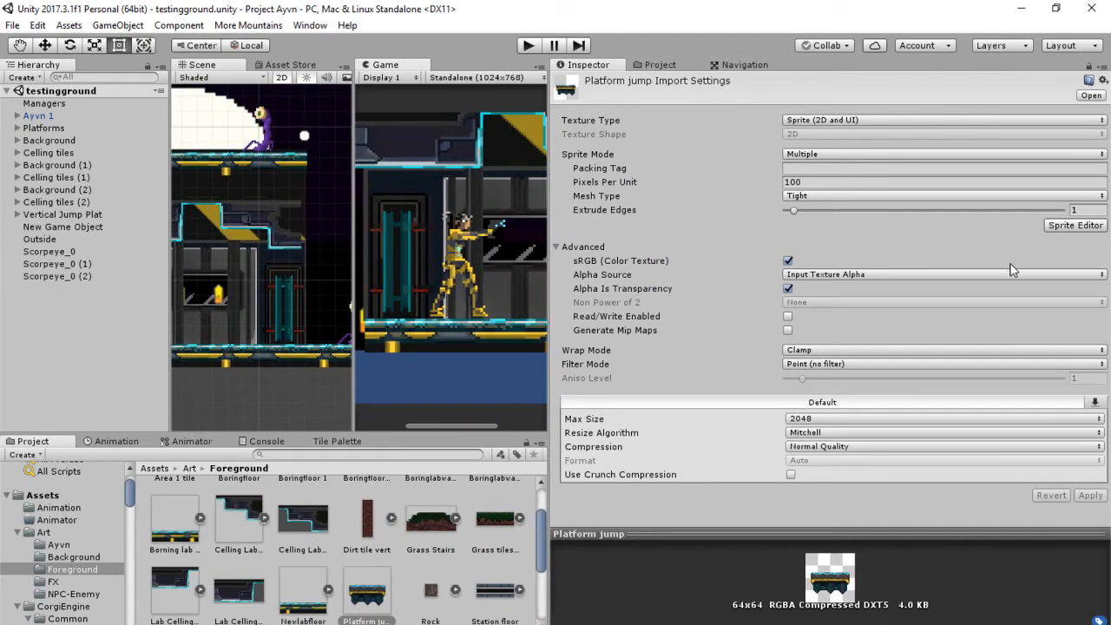
pyautogui.click(1074, 227)
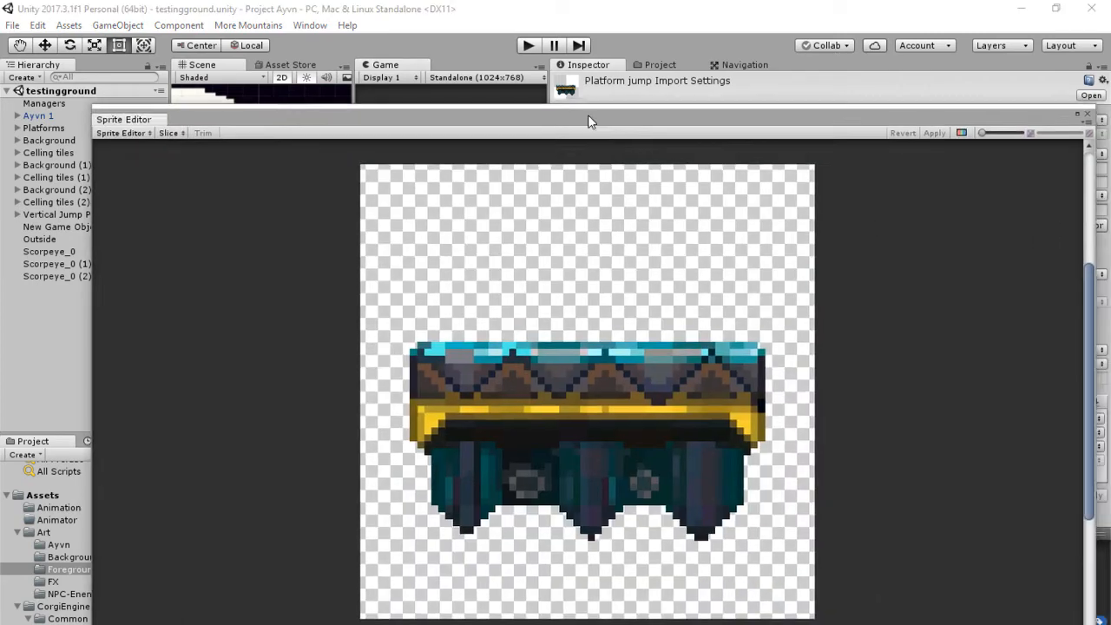
pyautogui.moveTo(588, 115); pyautogui.dragTo(571, 52)
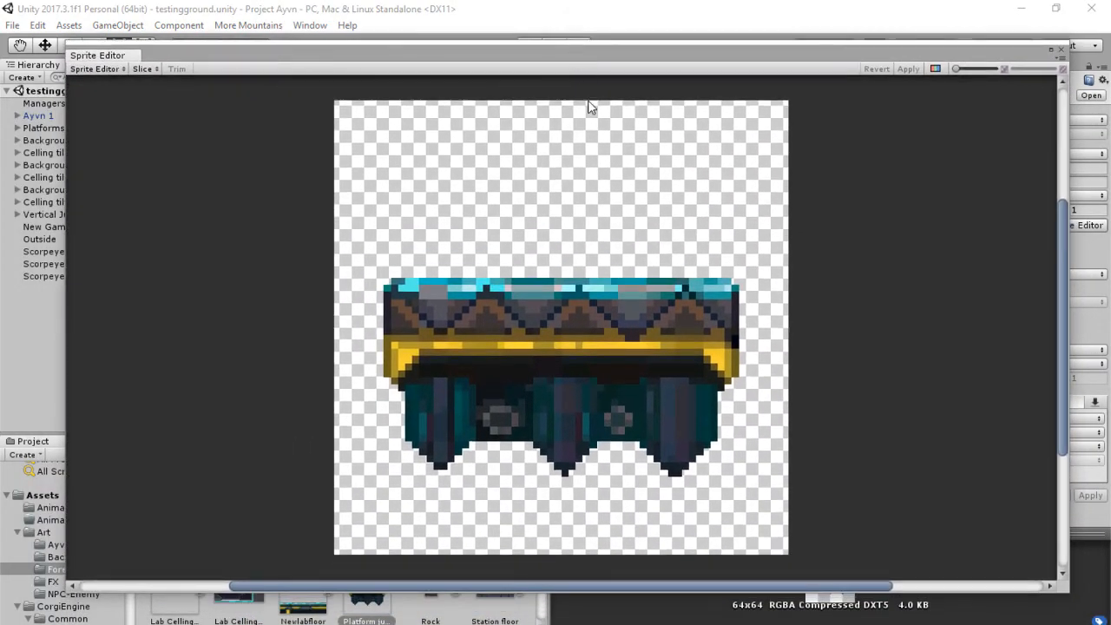
# Step: Slice the Platform jump texture with type Automatic, pivot Center and method Delete Existing, and select the resulting slice
pyautogui.click(115, 70)
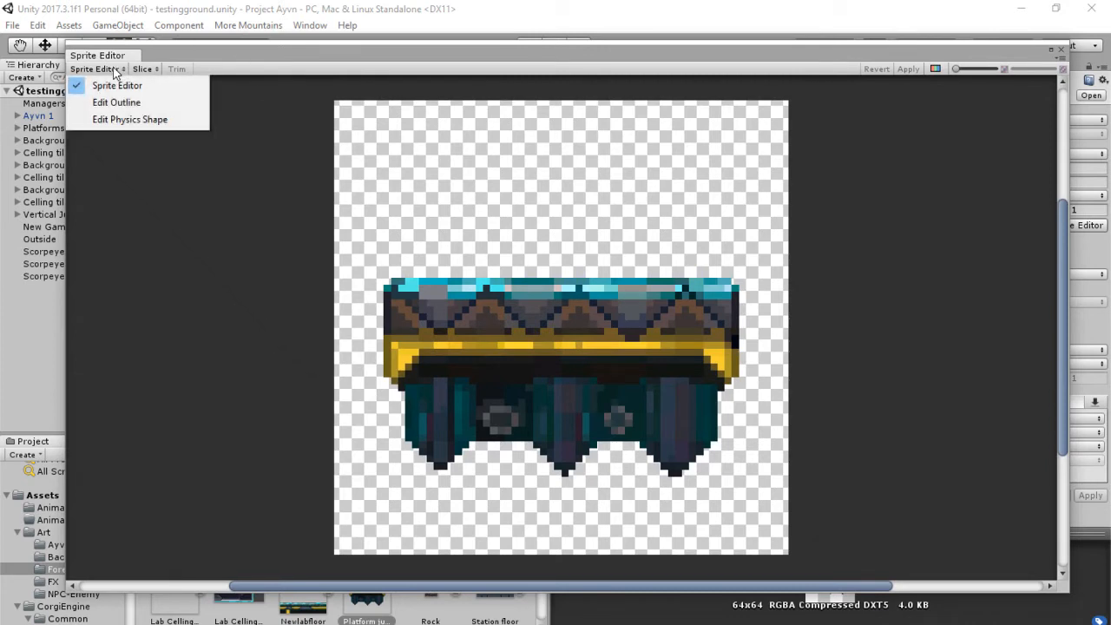
pyautogui.click(143, 70)
pyautogui.click(143, 69)
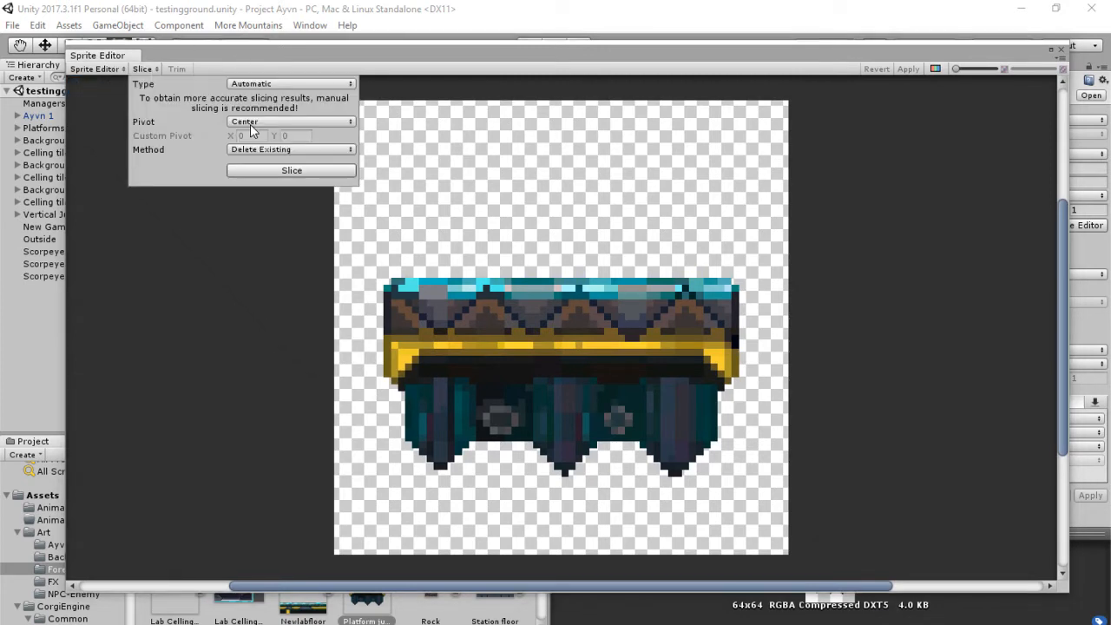
pyautogui.click(292, 170)
pyautogui.click(569, 378)
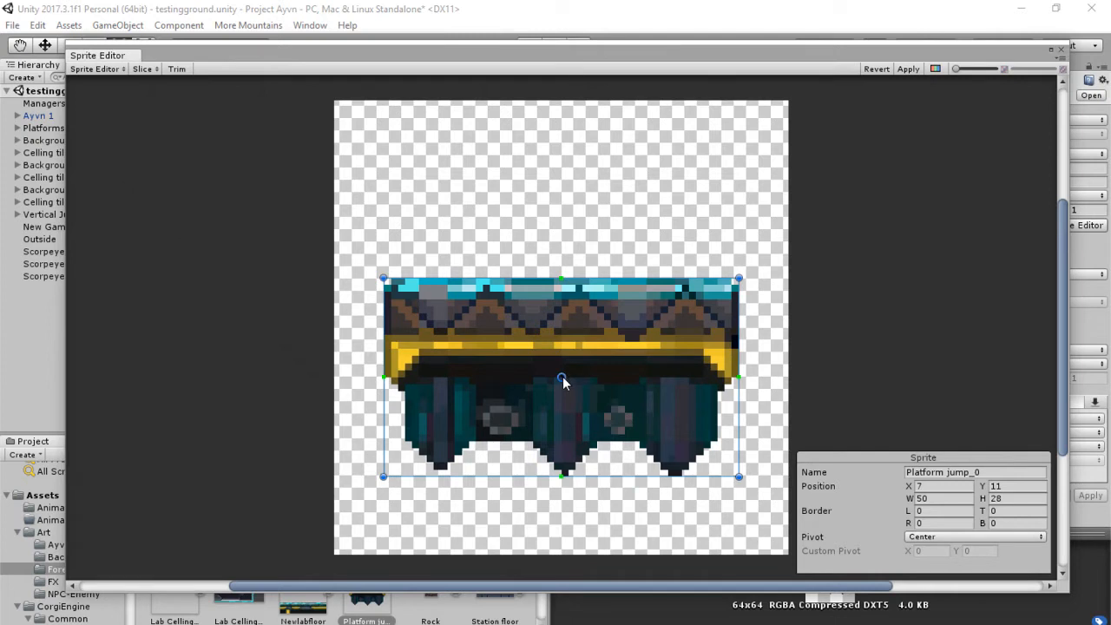
# Step: Try moving the platform slice's pivot freehand and set it back to Center
pyautogui.moveTo(563, 378); pyautogui.dragTo(493, 420)
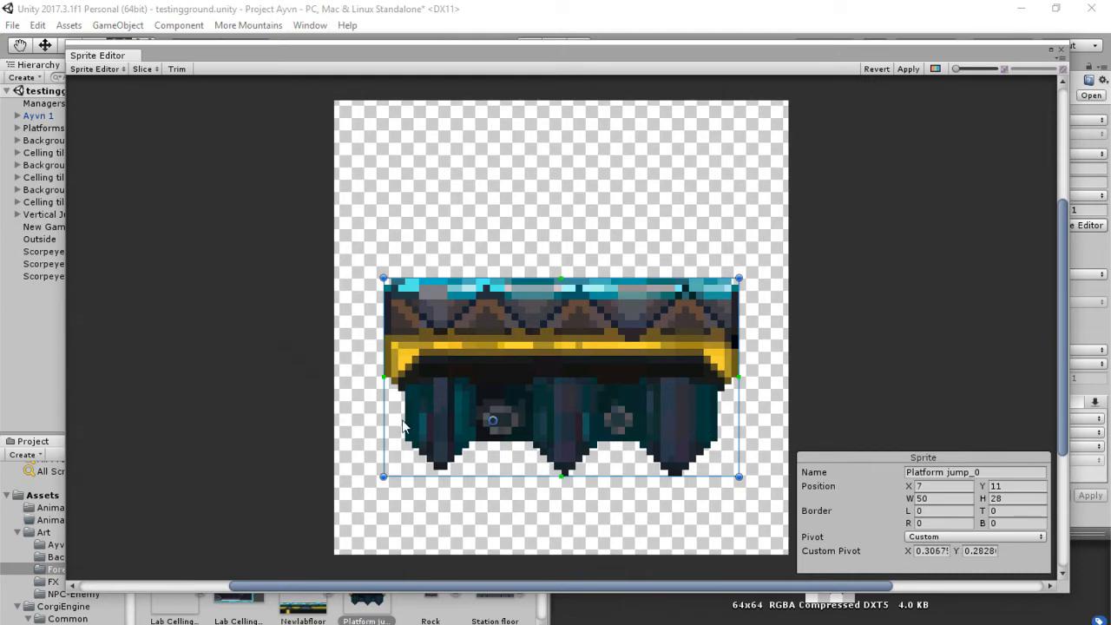
pyautogui.moveTo(402, 426); pyautogui.dragTo(564, 350)
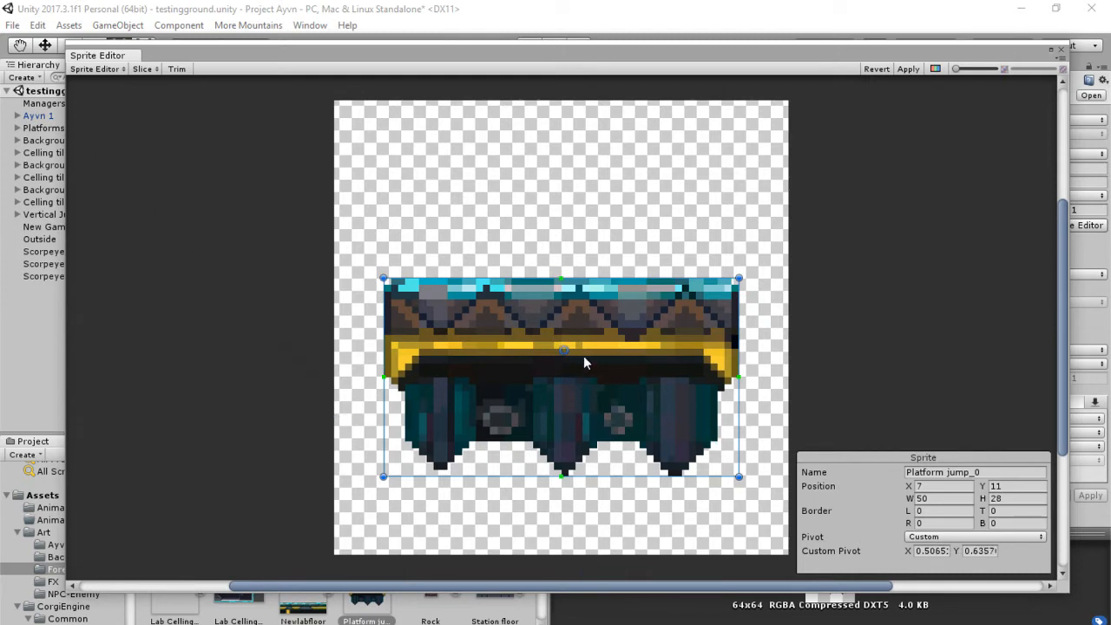
pyautogui.click(1027, 541)
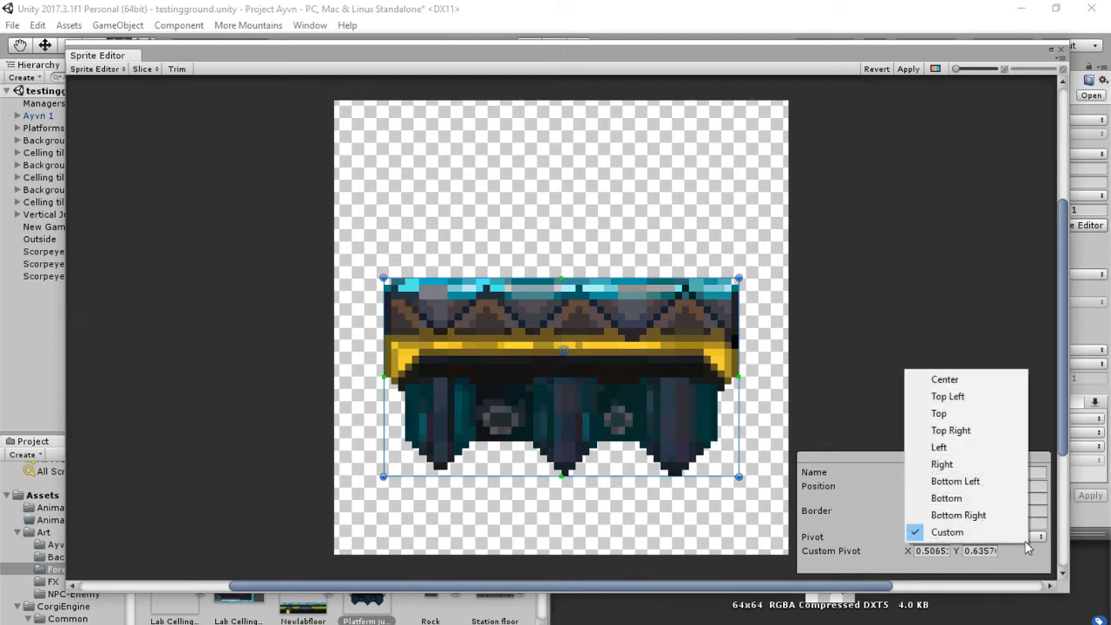
pyautogui.click(986, 380)
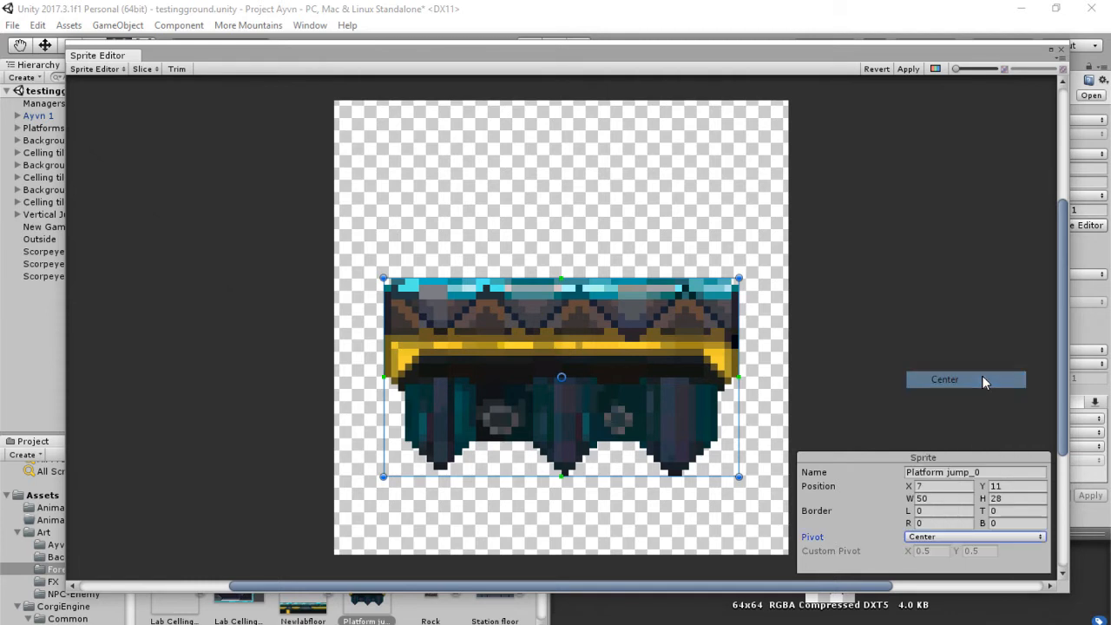
# Step: Apply the slicing of the Platform jump texture and close the Sprite Editor
pyautogui.click(828, 301)
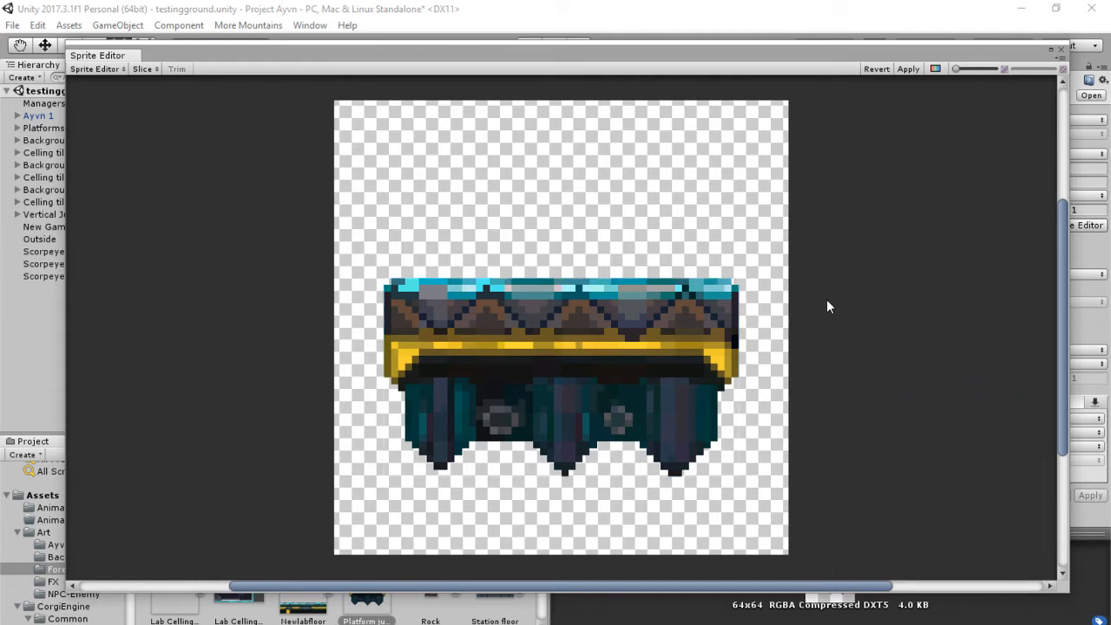
pyautogui.click(916, 71)
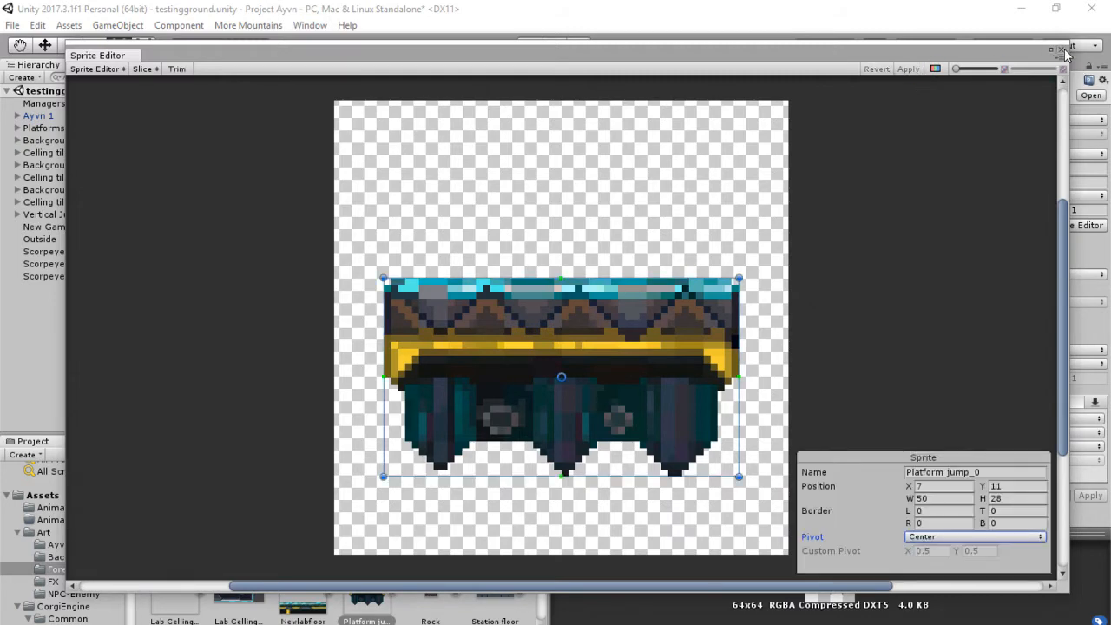
pyautogui.click(1063, 50)
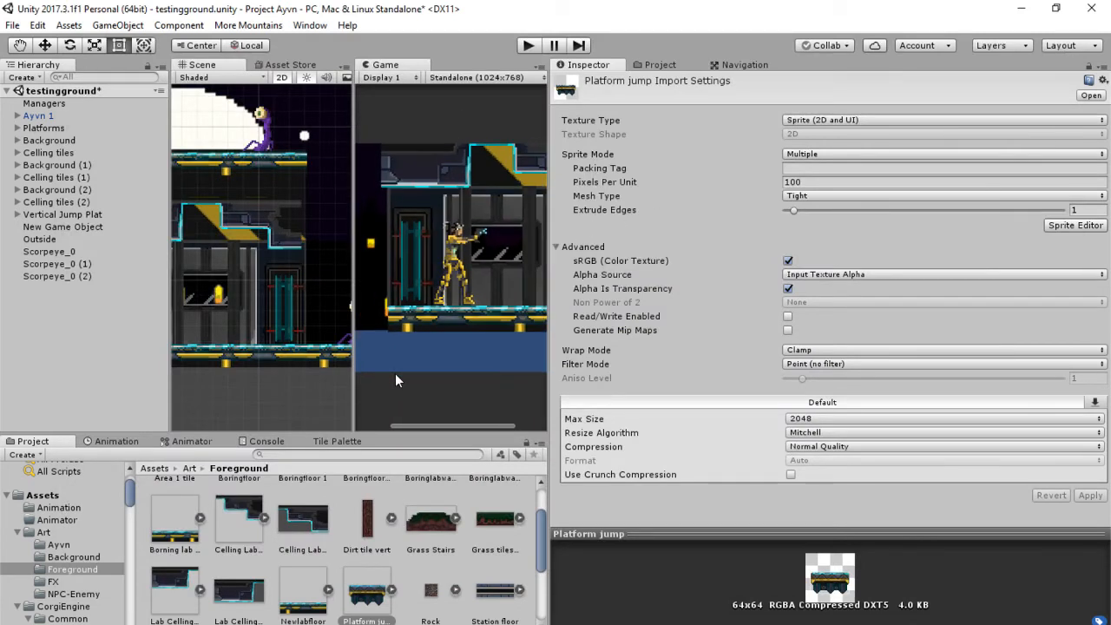
# Step: Delete the Scorpeye enemy standing on the rooftop floor in front of the moon
pyautogui.moveTo(355, 378); pyautogui.dragTo(490, 361)
pyautogui.moveTo(287, 227); pyautogui.dragTo(283, 426)
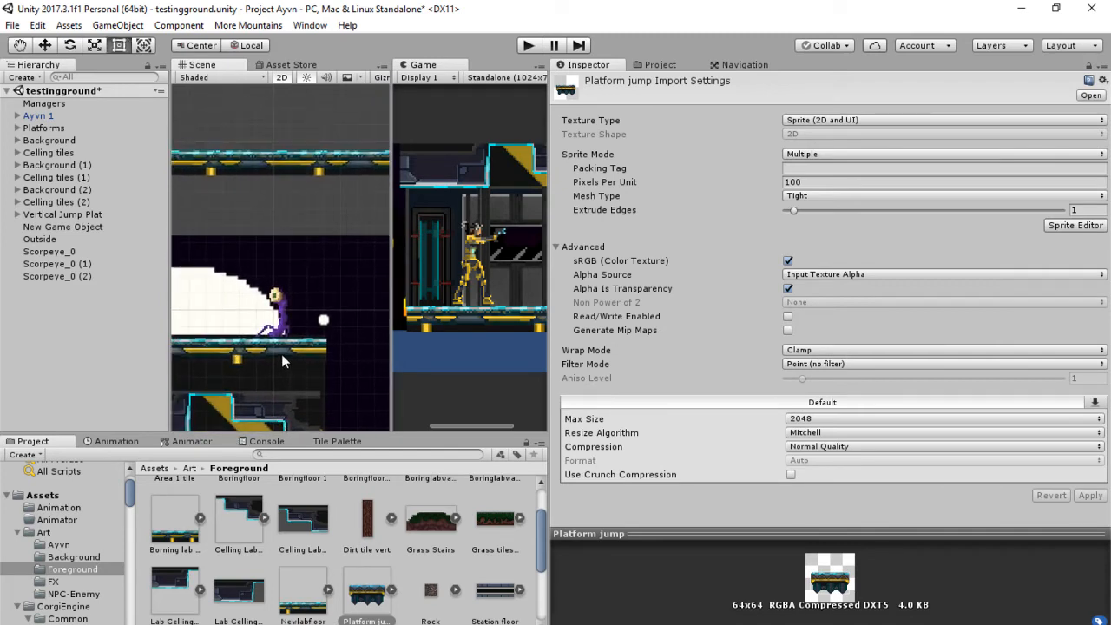
pyautogui.moveTo(281, 356)
pyautogui.mouseDown()
pyautogui.moveTo(172, 389)
pyautogui.moveTo(241, 373)
pyautogui.moveTo(297, 338)
pyautogui.moveTo(290, 353)
pyautogui.mouseUp()
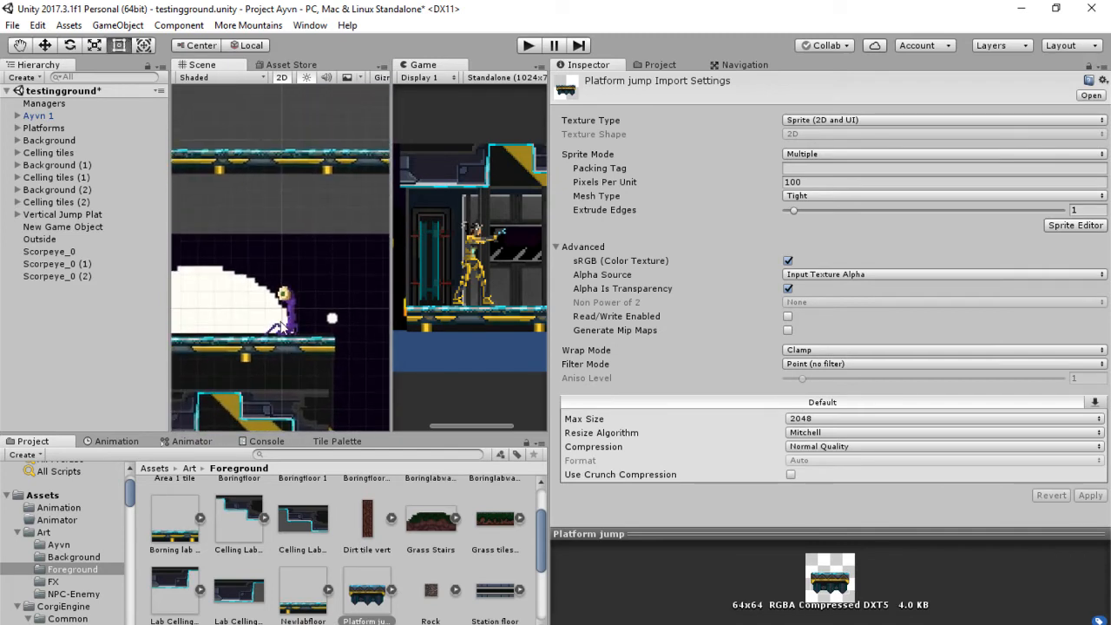
pyautogui.click(283, 327)
pyautogui.click(292, 316)
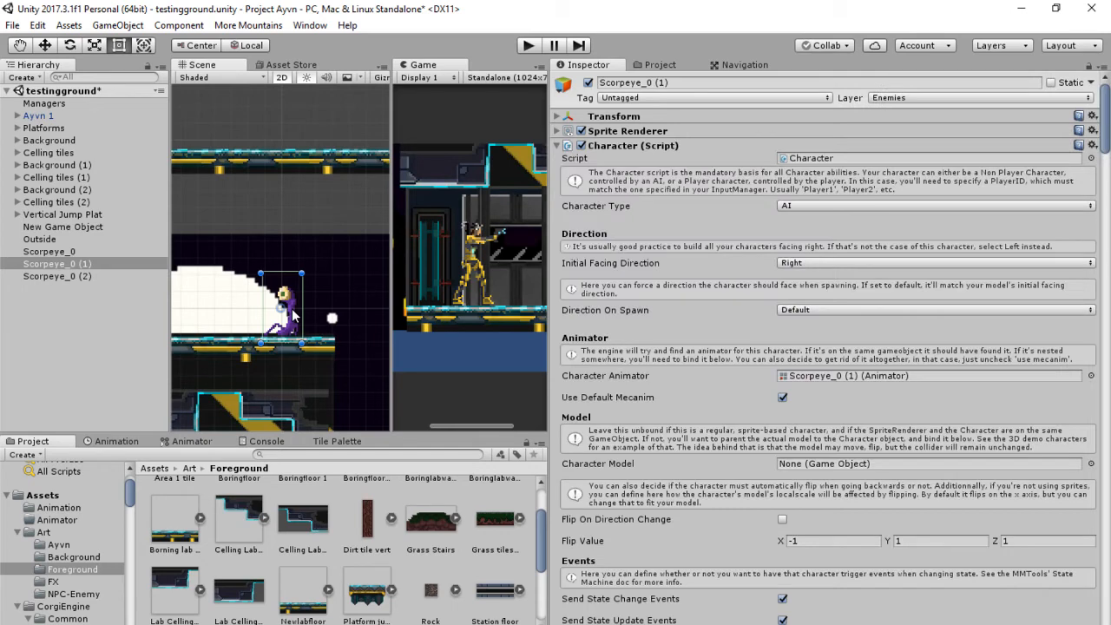
pyautogui.press('Delete')
# Step: Enlarge the Scene view and delete the floor tiles, vertical wall and Scorpeye enemy that make up the level above the moonlit rooftop
pyautogui.moveTo(292, 309); pyautogui.dragTo(362, 414)
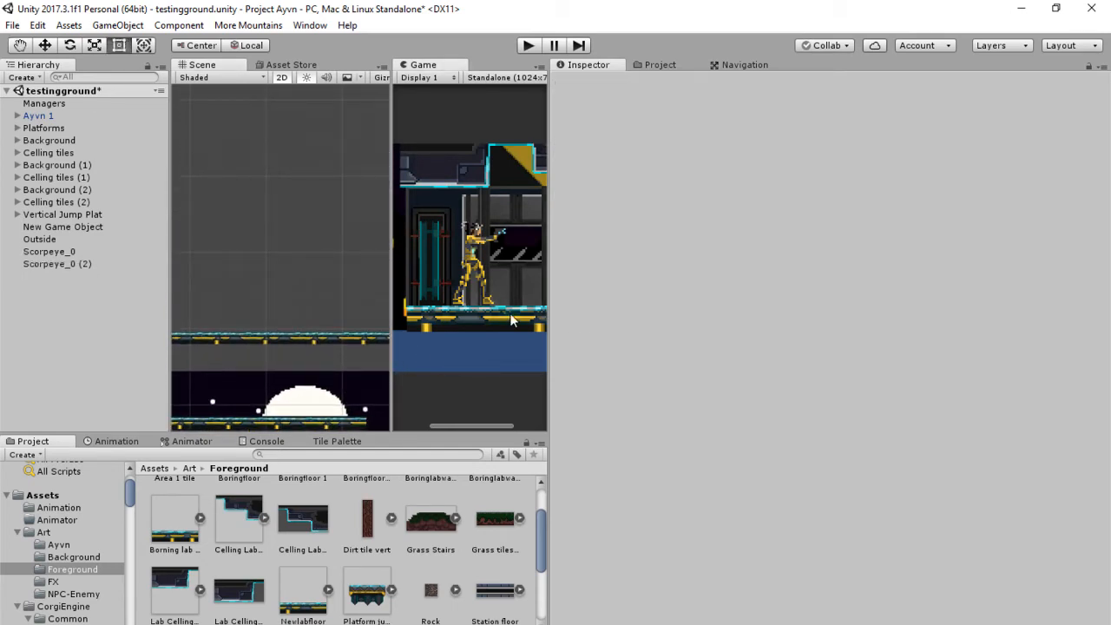
pyautogui.moveTo(549, 305); pyautogui.dragTo(1076, 297)
pyautogui.scroll(-5, 570, 240)
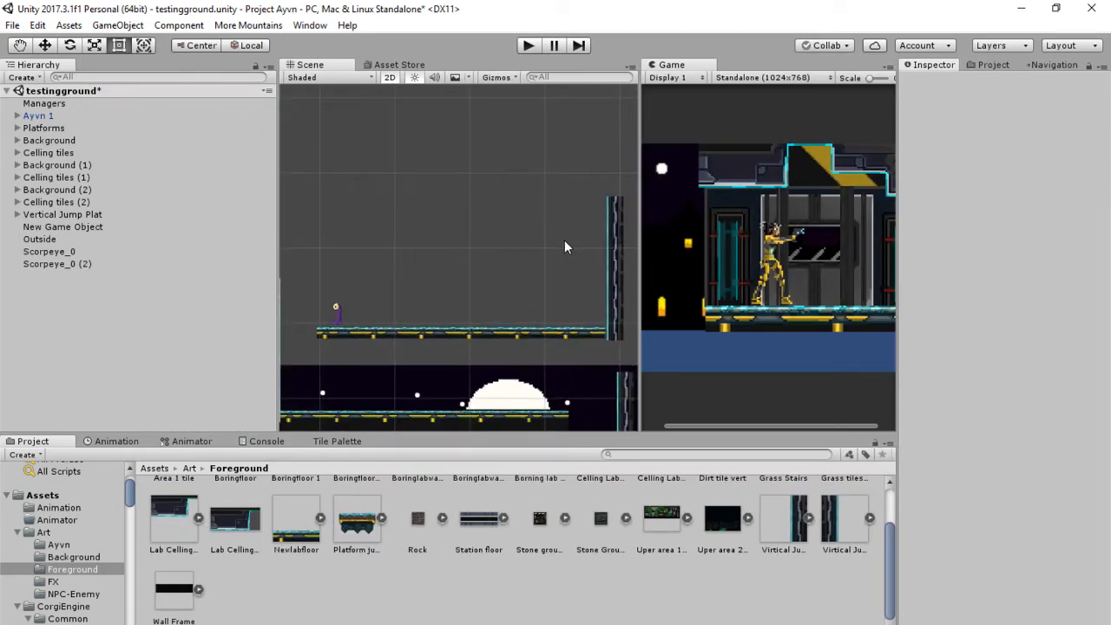
pyautogui.moveTo(520, 190); pyautogui.dragTo(461, 171)
pyautogui.moveTo(614, 169); pyautogui.dragTo(165, 378)
pyautogui.moveTo(389, 285); pyautogui.dragTo(425, 275)
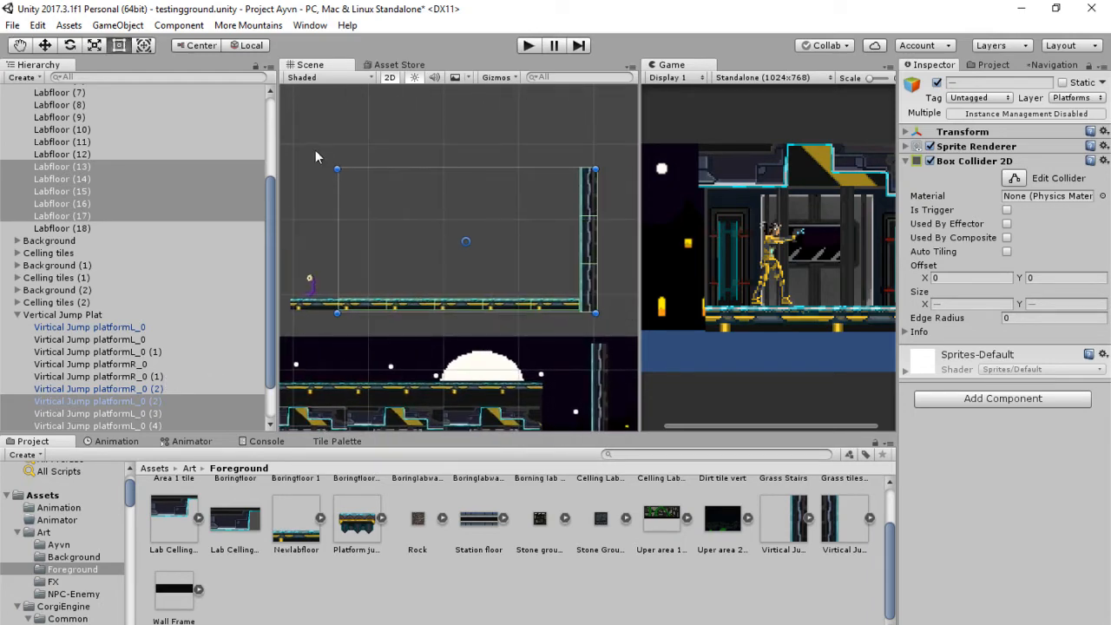
pyautogui.moveTo(315, 164); pyautogui.dragTo(699, 334)
pyautogui.press('Delete')
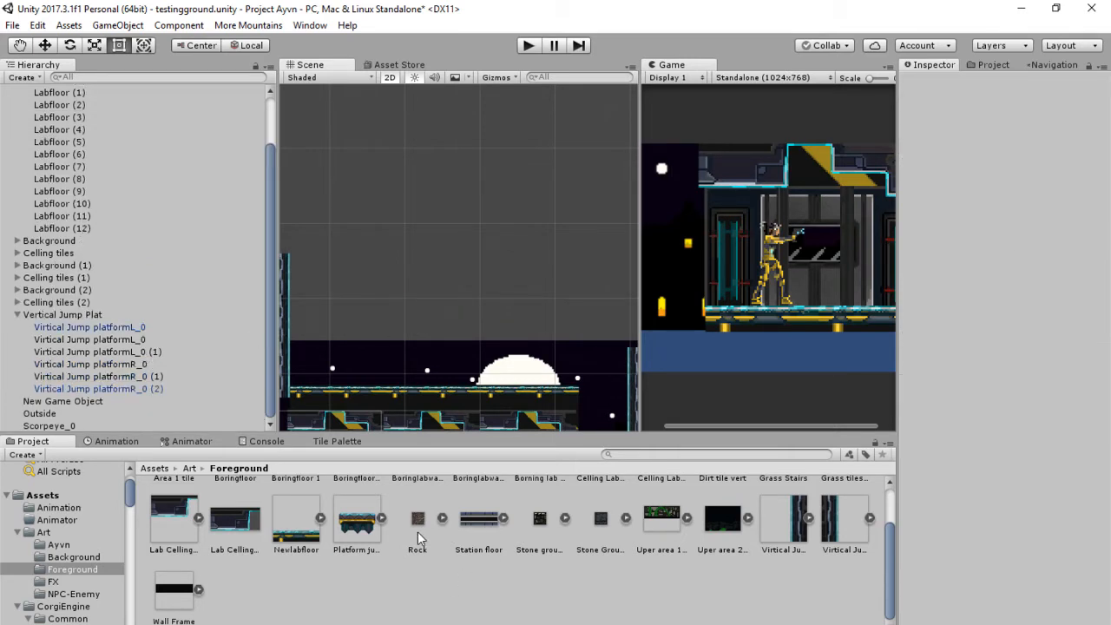
# Step: Place the Platform jump sprite in the scene above the rooftop, just right of the vertical wall
pyautogui.moveTo(492, 396); pyautogui.dragTo(473, 369)
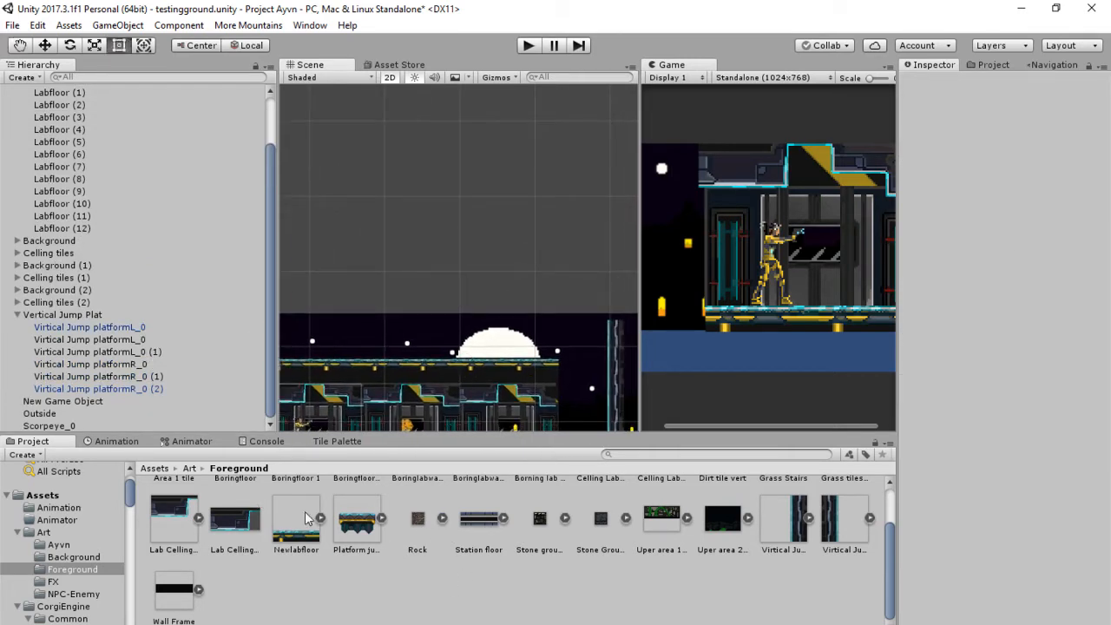
pyautogui.moveTo(354, 522); pyautogui.dragTo(310, 301)
pyautogui.moveTo(418, 297); pyautogui.dragTo(475, 280)
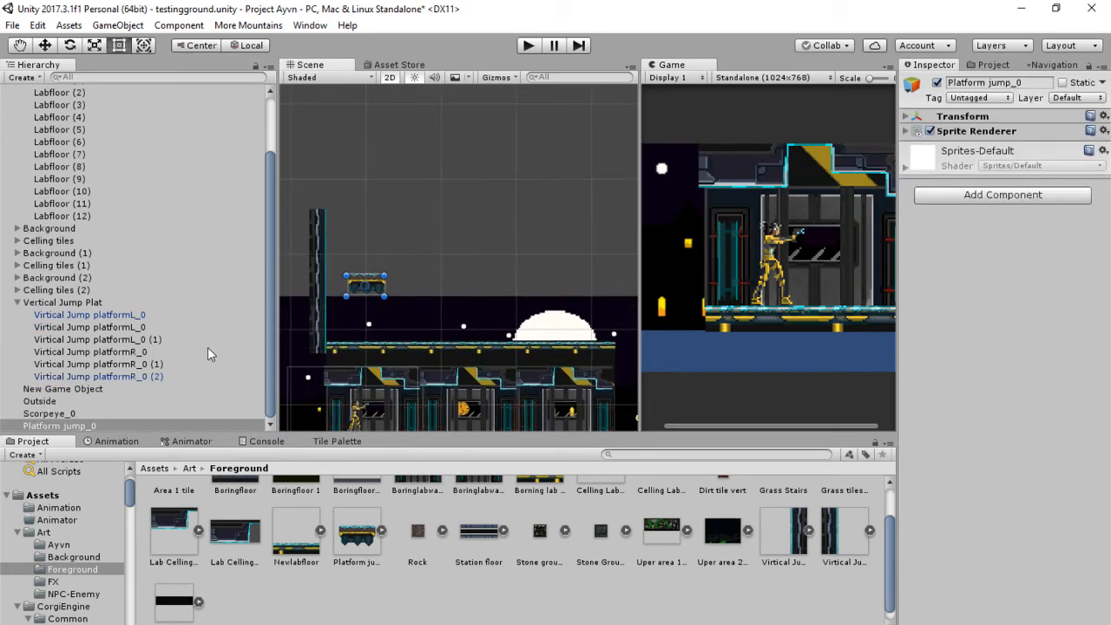
# Step: Rename the placed platform object as Jump Platform
pyautogui.click(146, 425)
pyautogui.press('F2')
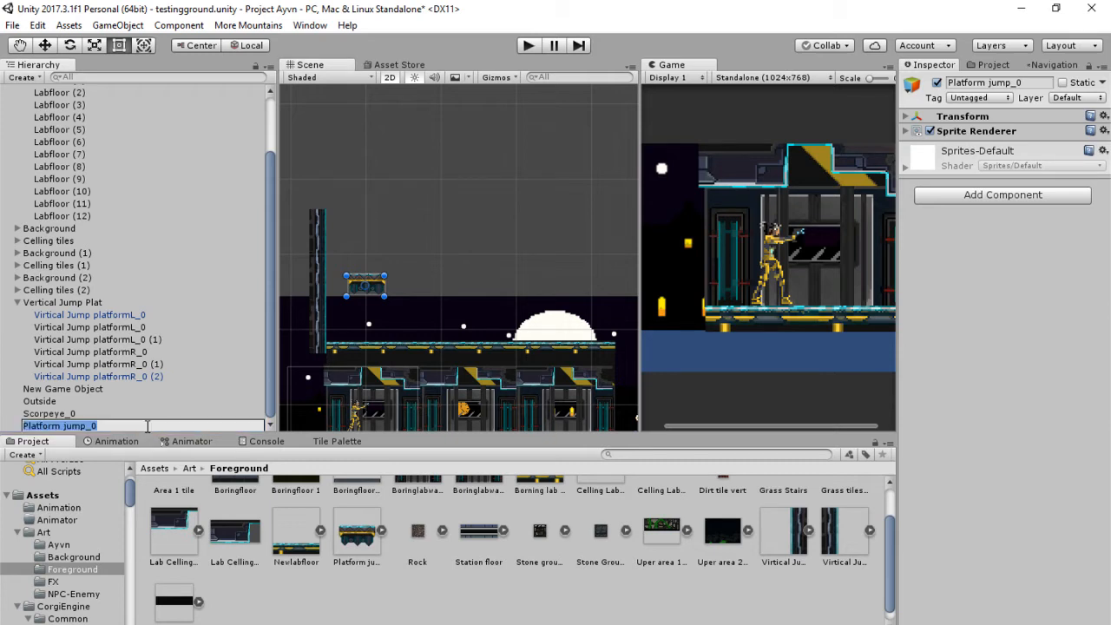
pyautogui.write('Jump Pl')
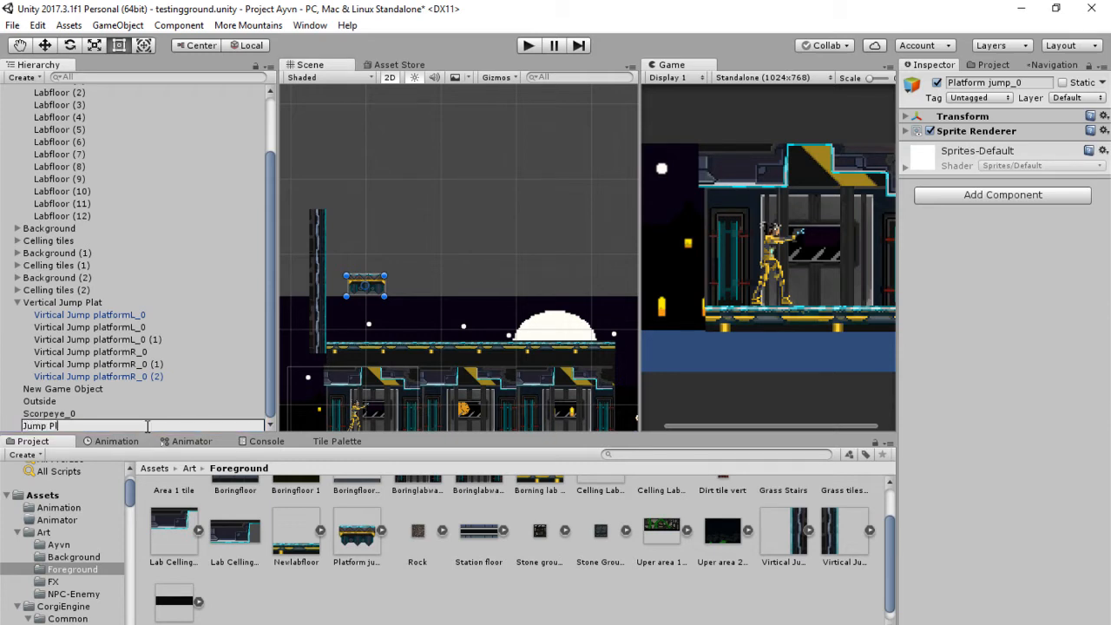
pyautogui.write('atform')
pyautogui.press('Return')
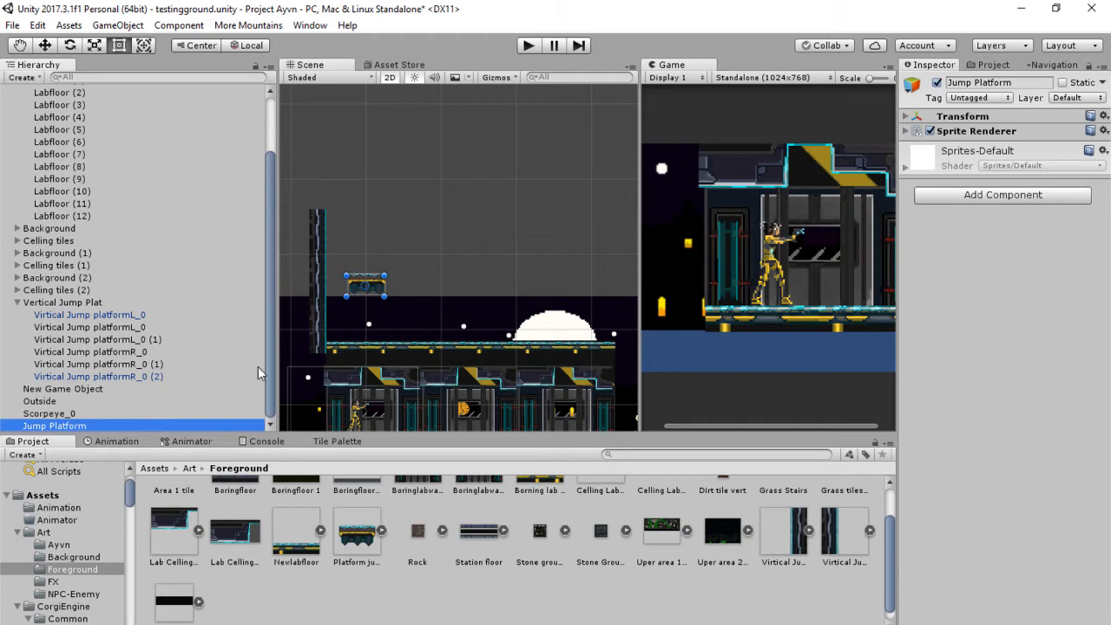
# Step: Widen the Inspector and assign Jump Platform to layer 8: Platforms
pyautogui.moveTo(898, 193); pyautogui.dragTo(552, 229)
pyautogui.click(938, 83)
pyautogui.click(955, 97)
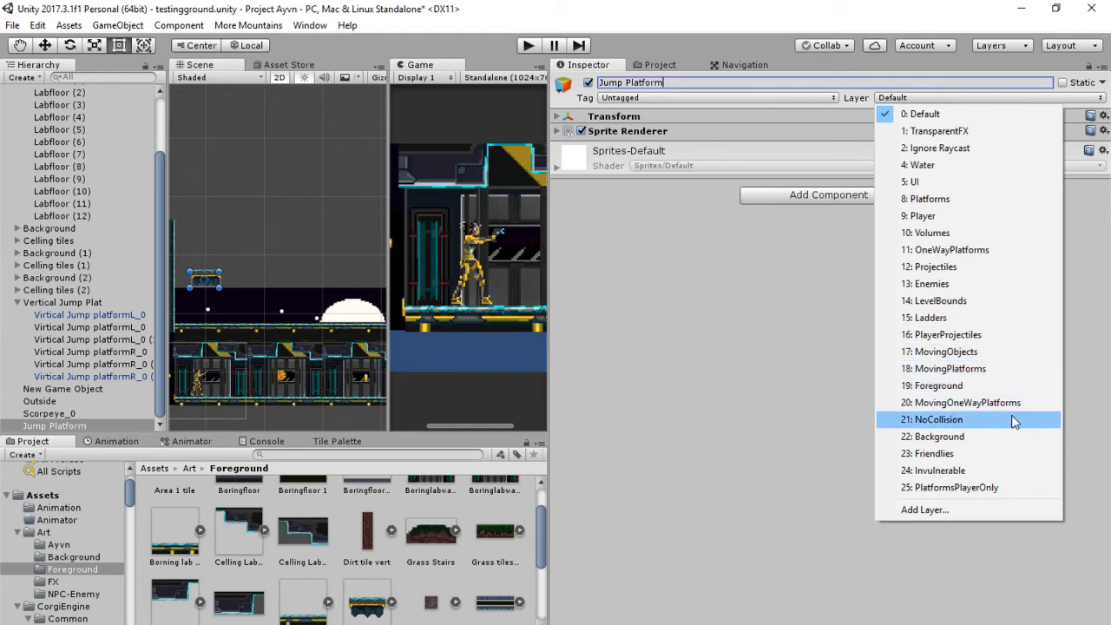
pyautogui.click(976, 201)
pyautogui.moveTo(394, 289); pyautogui.dragTo(458, 291)
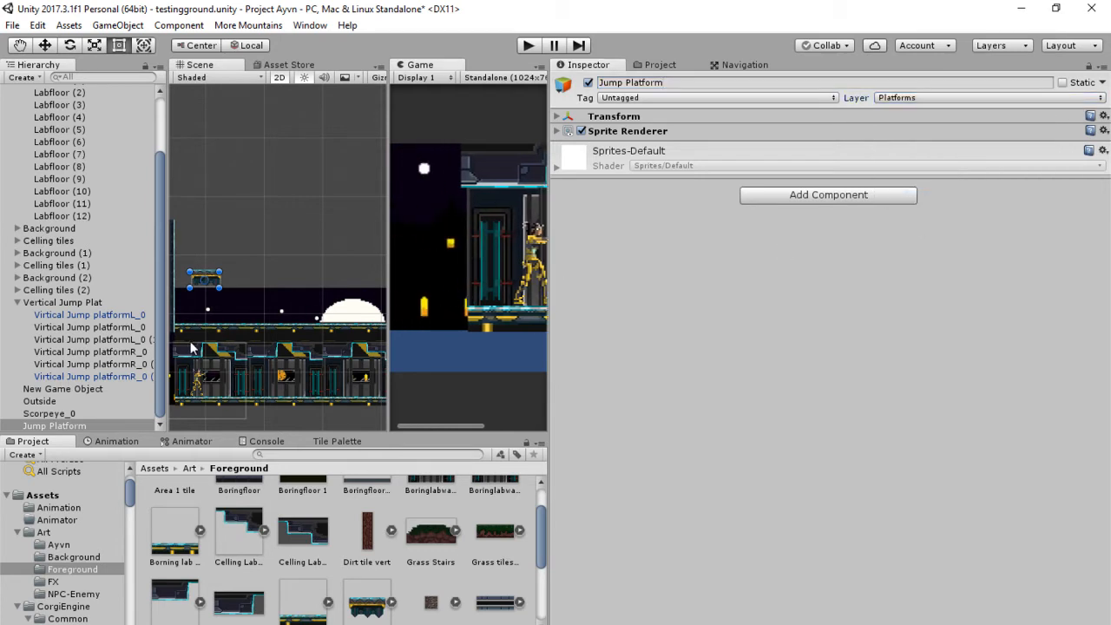
# Step: Add a Box Collider 2D component to Jump Platform
pyautogui.click(779, 196)
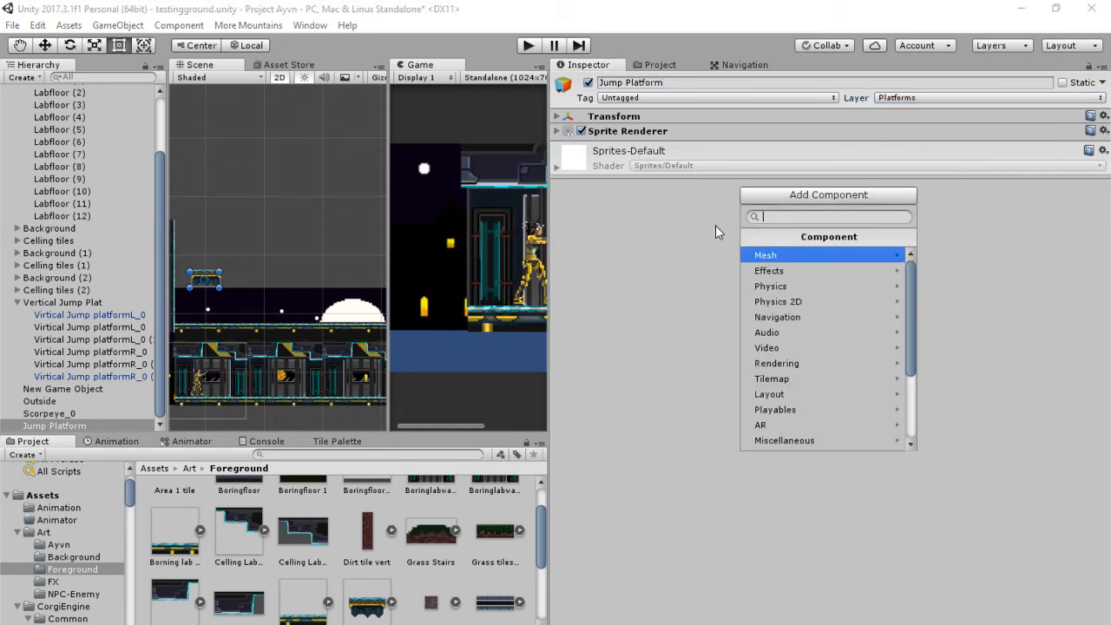
pyautogui.click(789, 301)
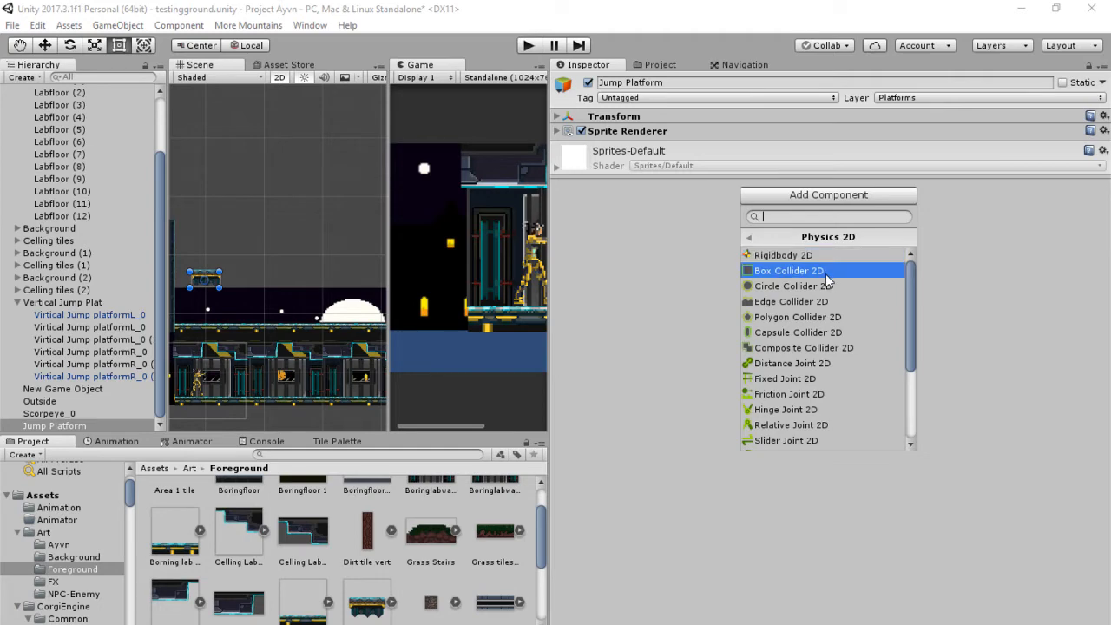
pyautogui.click(820, 270)
pyautogui.scroll(5, 303, 242)
pyautogui.moveTo(316, 307); pyautogui.dragTo(385, 261)
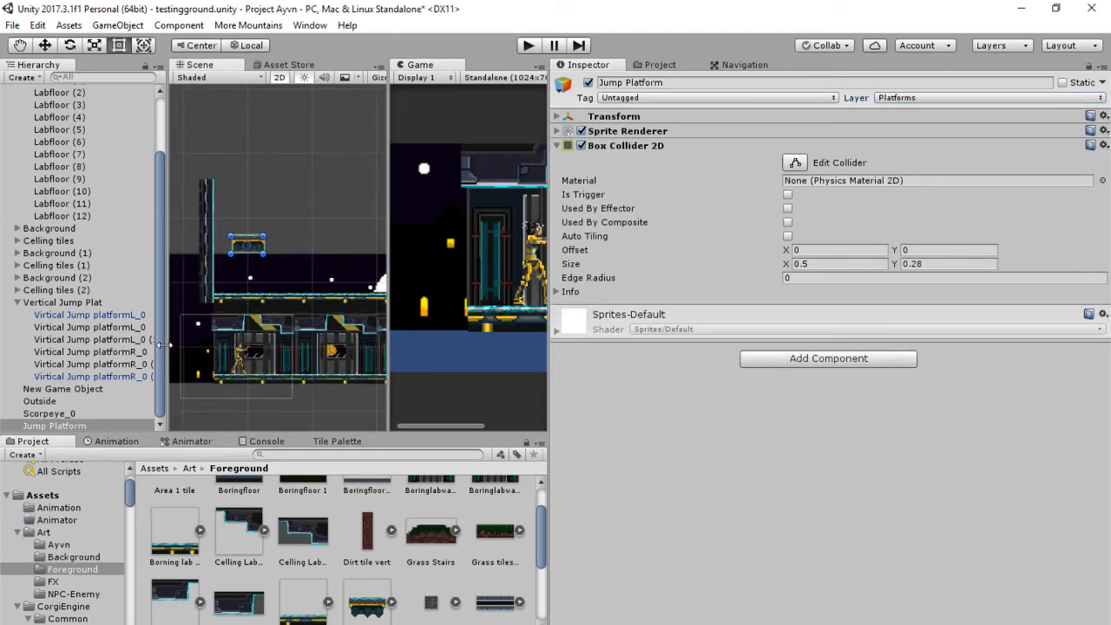
pyautogui.moveTo(167, 343); pyautogui.dragTo(288, 351)
pyautogui.rightClick(203, 364)
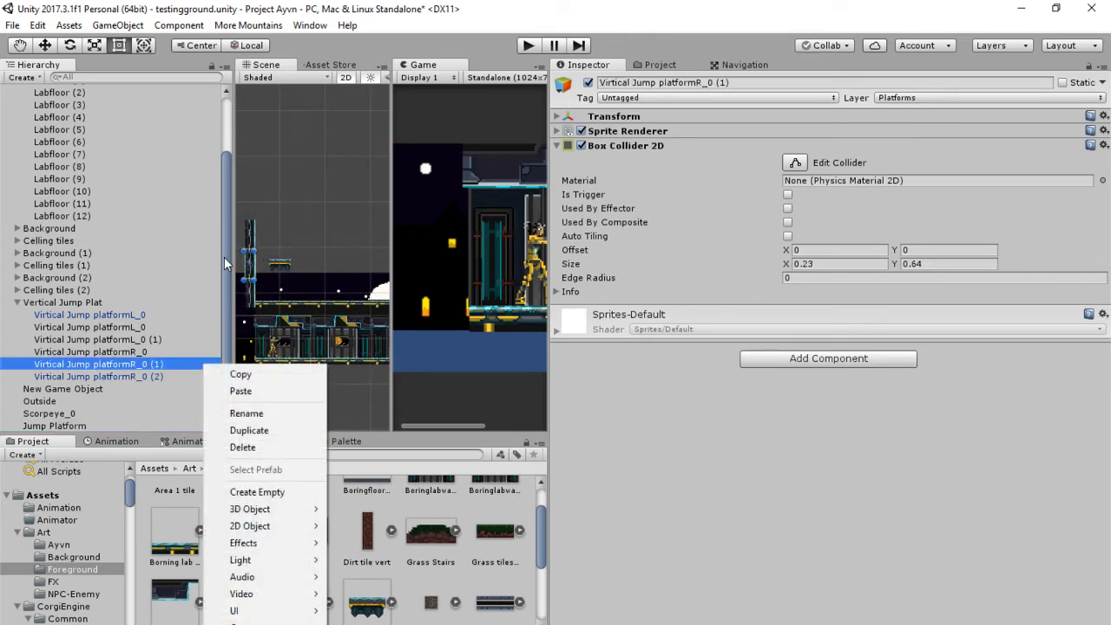
pyautogui.click(218, 291)
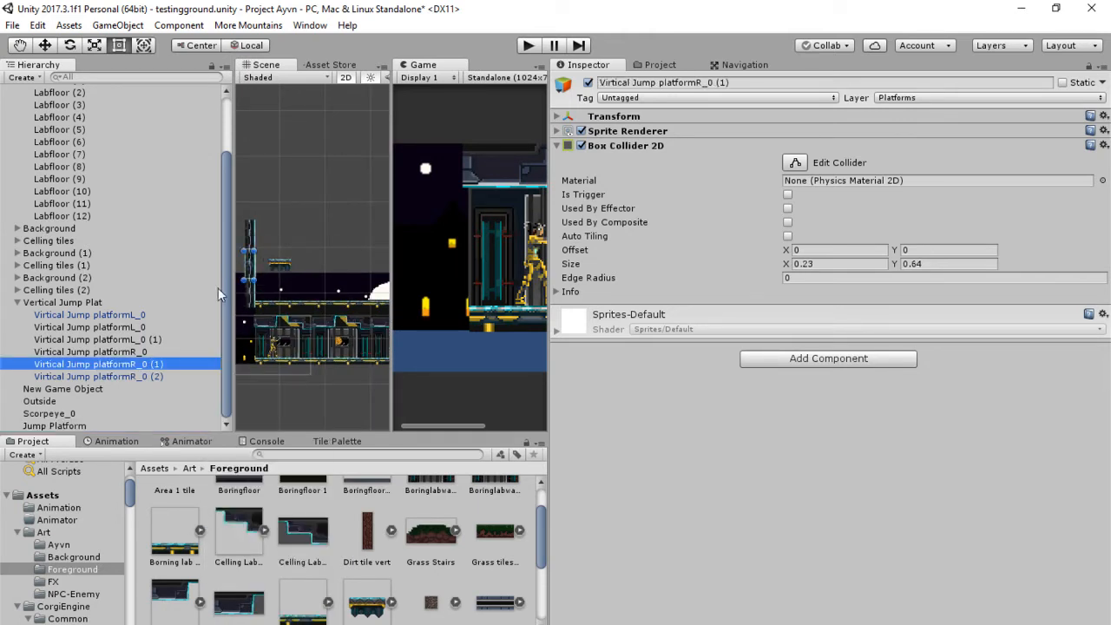
pyautogui.click(7, 414)
pyautogui.rightClick(6, 414)
pyautogui.click(54, 427)
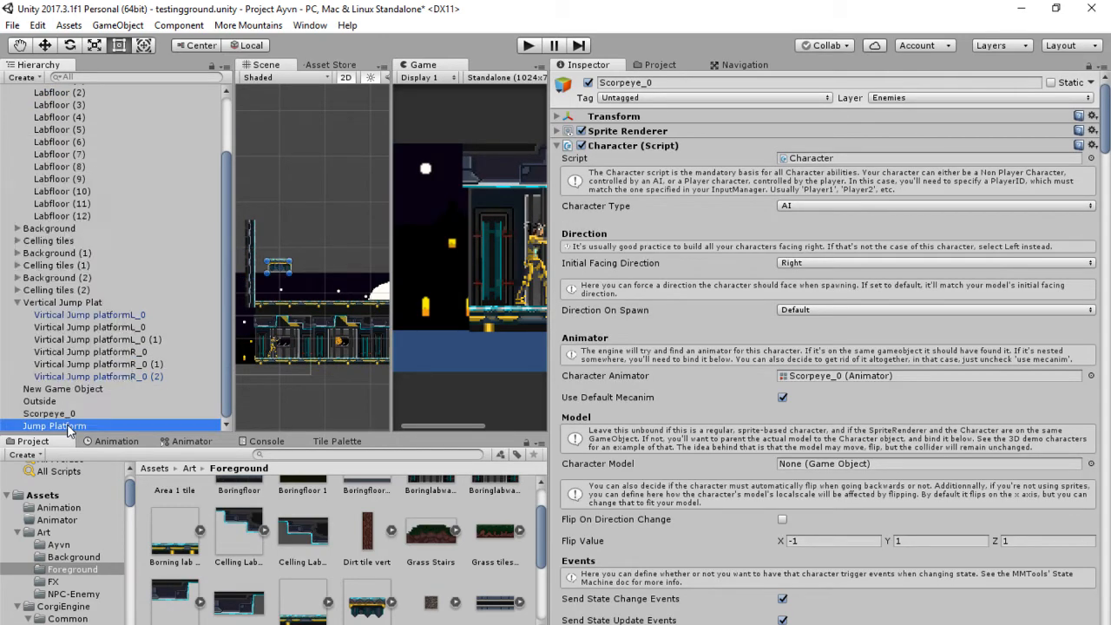
pyautogui.rightClick(70, 428)
pyautogui.click(69, 426)
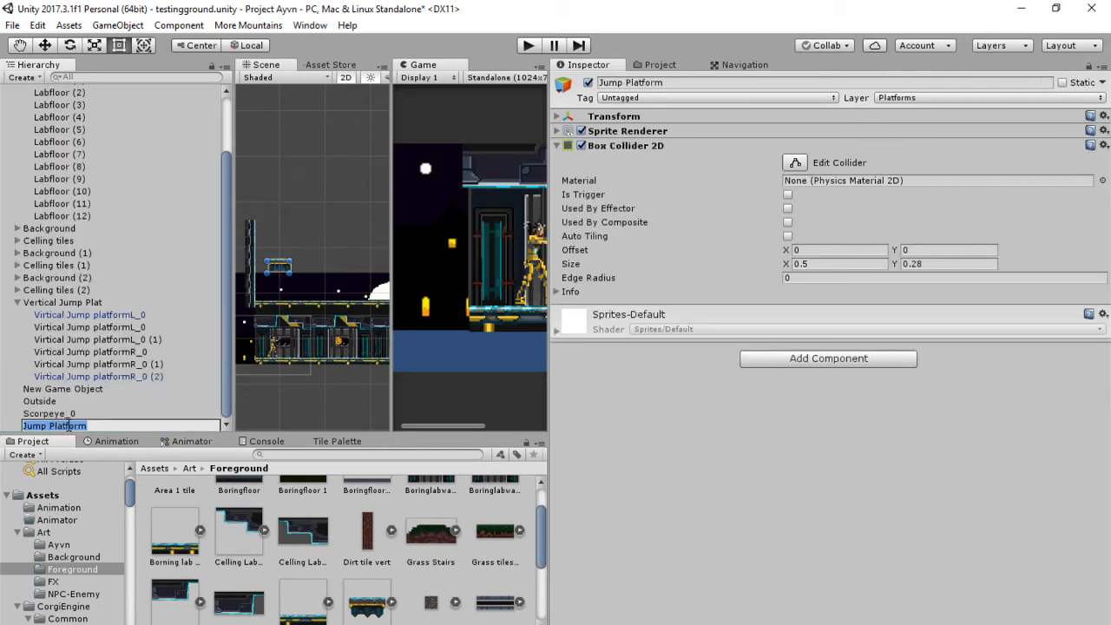
pyautogui.click(111, 424)
pyautogui.click(74, 419)
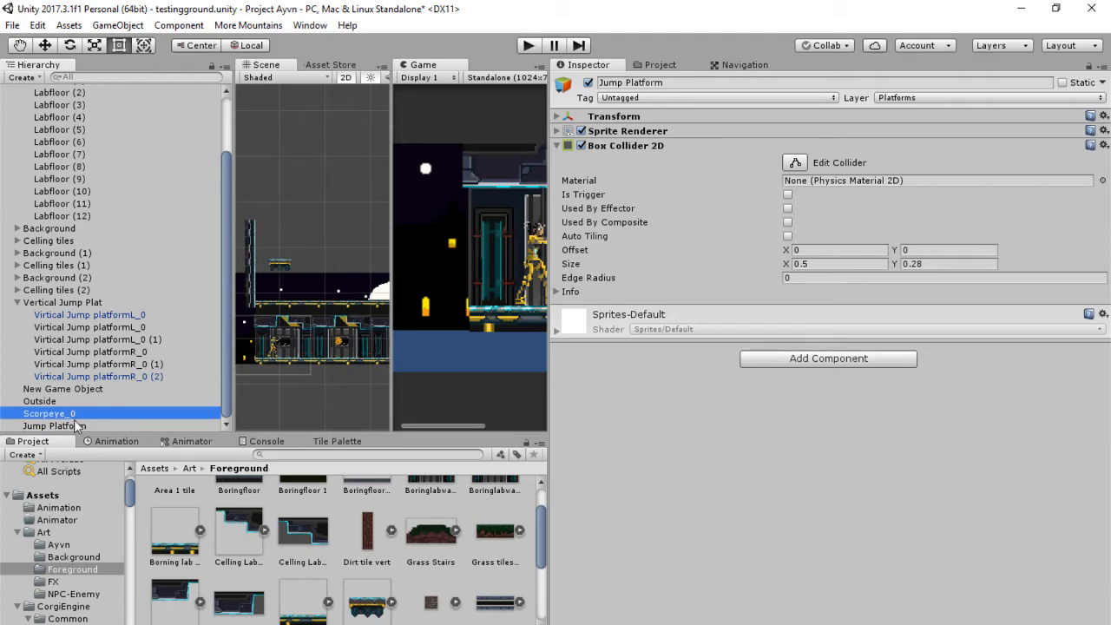
# Step: Duplicate the Jump Platform object and select the copy in the Hierarchy
pyautogui.click(74, 421)
pyautogui.hotkey('ctrl', 'd')
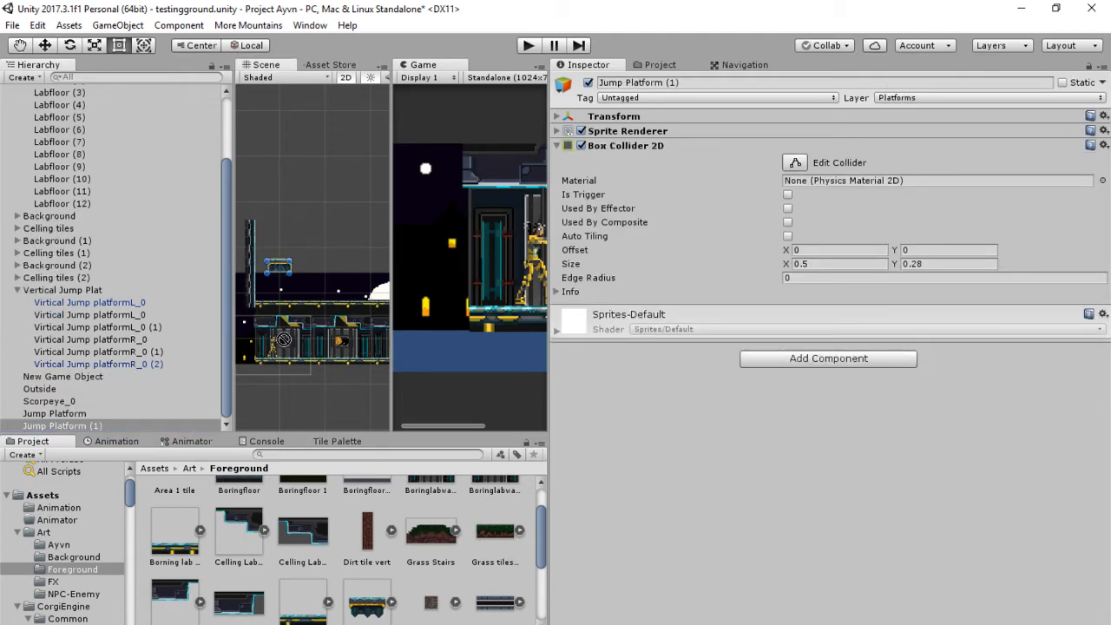
pyautogui.click(158, 427)
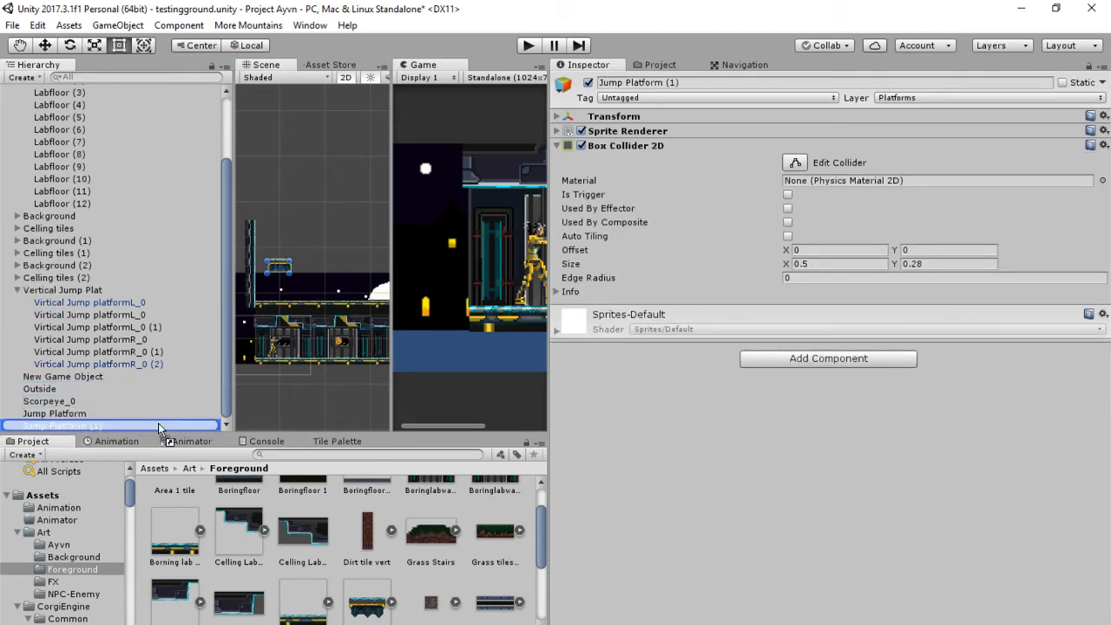
pyautogui.click(158, 423)
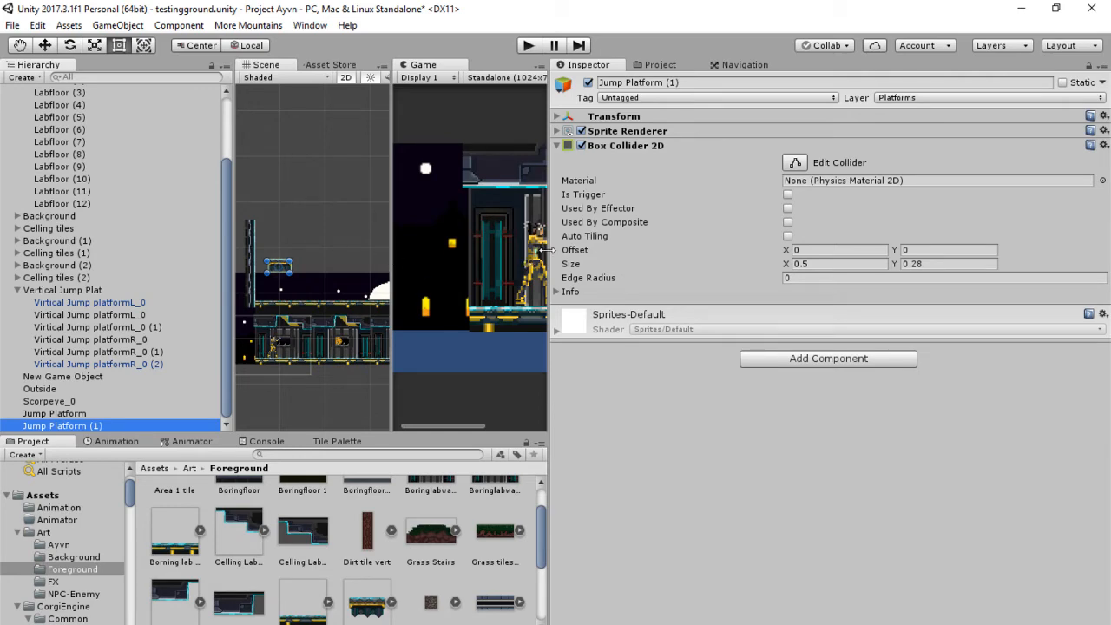
# Step: Duplicate the platform copy once more and arrange the three jump platforms as a staircase rising to the right above the rooftop
pyautogui.moveTo(548, 251); pyautogui.dragTo(861, 253)
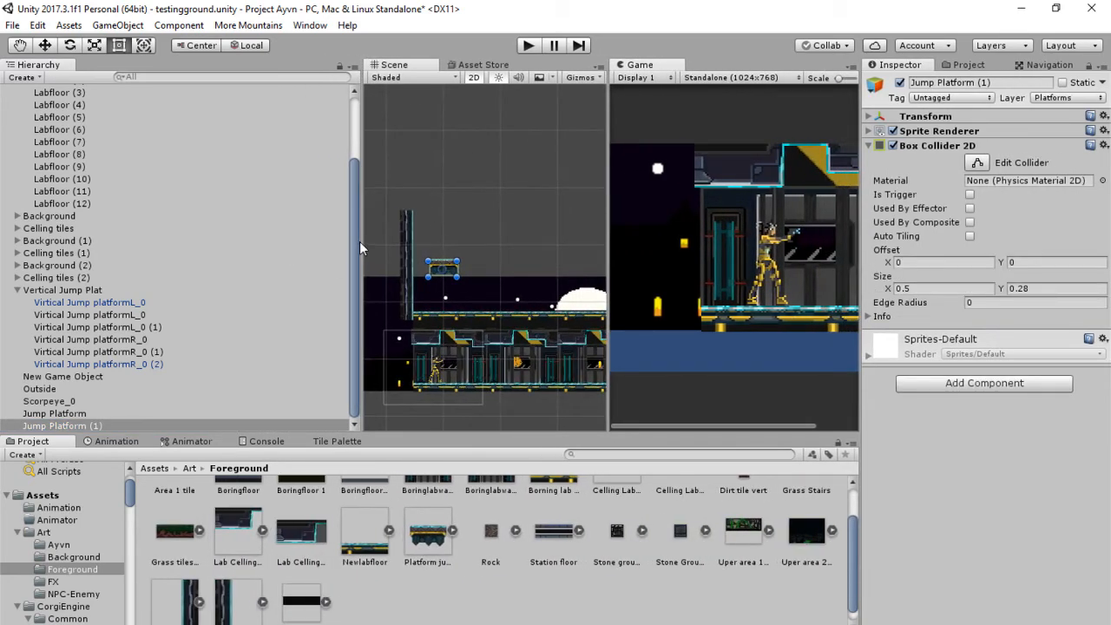
pyautogui.moveTo(360, 236); pyautogui.dragTo(157, 238)
pyautogui.scroll(7, 401, 242)
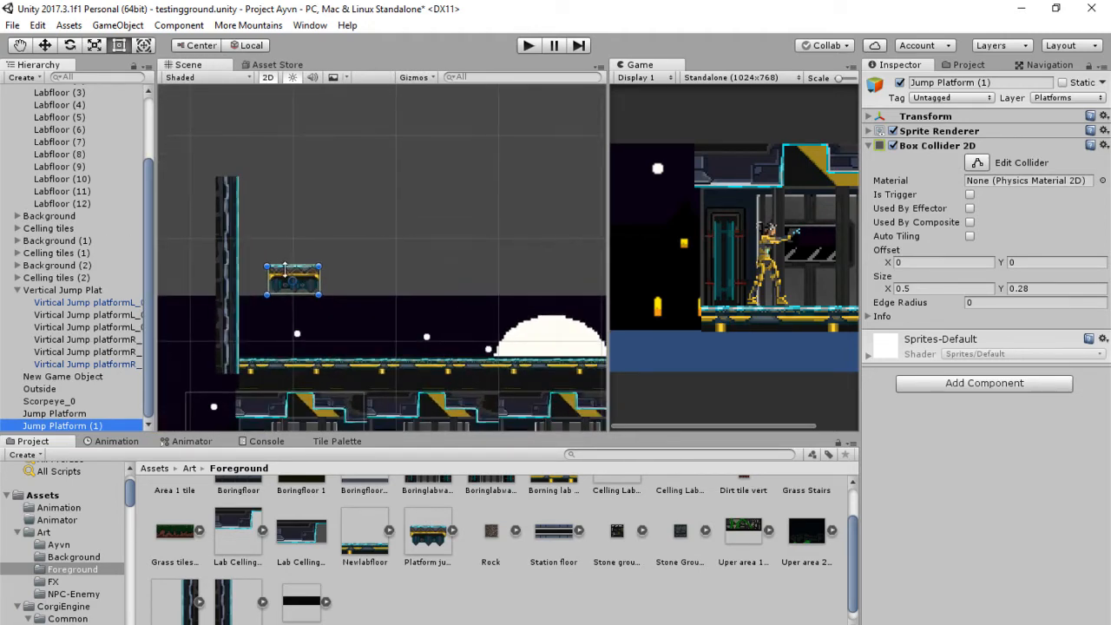
pyautogui.moveTo(301, 271); pyautogui.dragTo(458, 205)
pyautogui.hotkey('ctrl', 'd')
pyautogui.click(379, 235)
pyautogui.moveTo(374, 241); pyautogui.dragTo(385, 240)
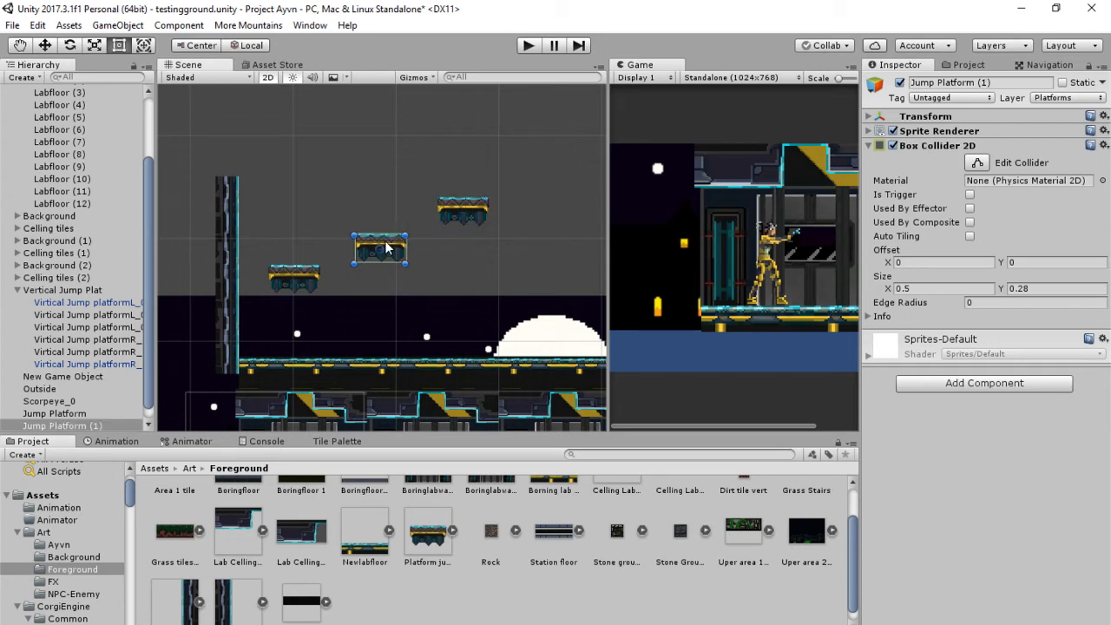
pyautogui.click(296, 273)
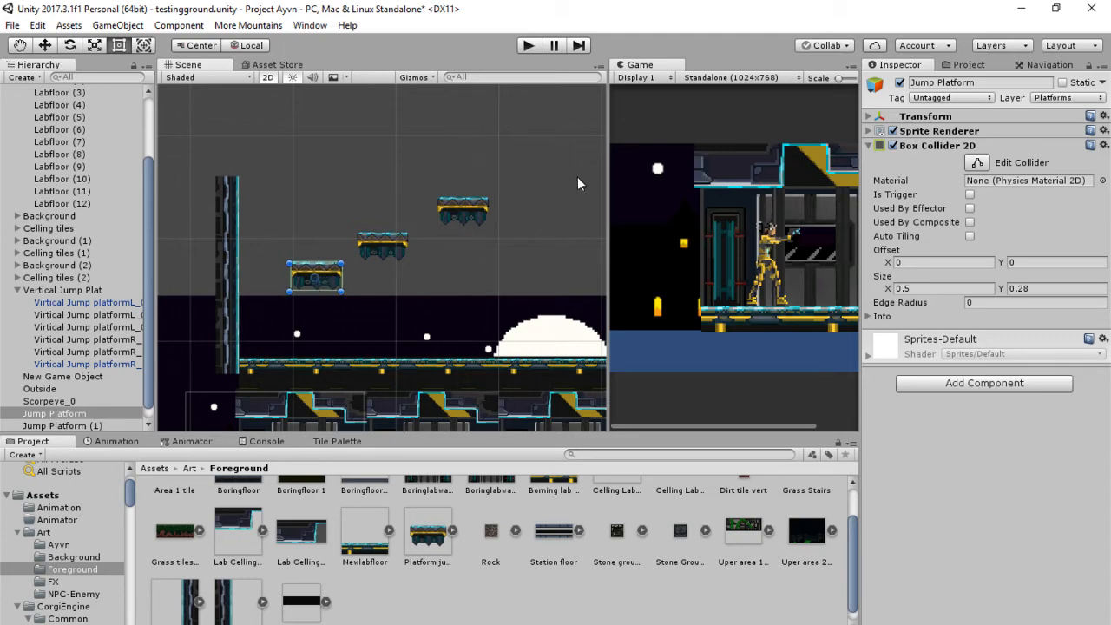
# Step: Widen the Game view, enable Maximize On Play and start the game in the maximized view
pyautogui.moveTo(607, 179); pyautogui.dragTo(314, 180)
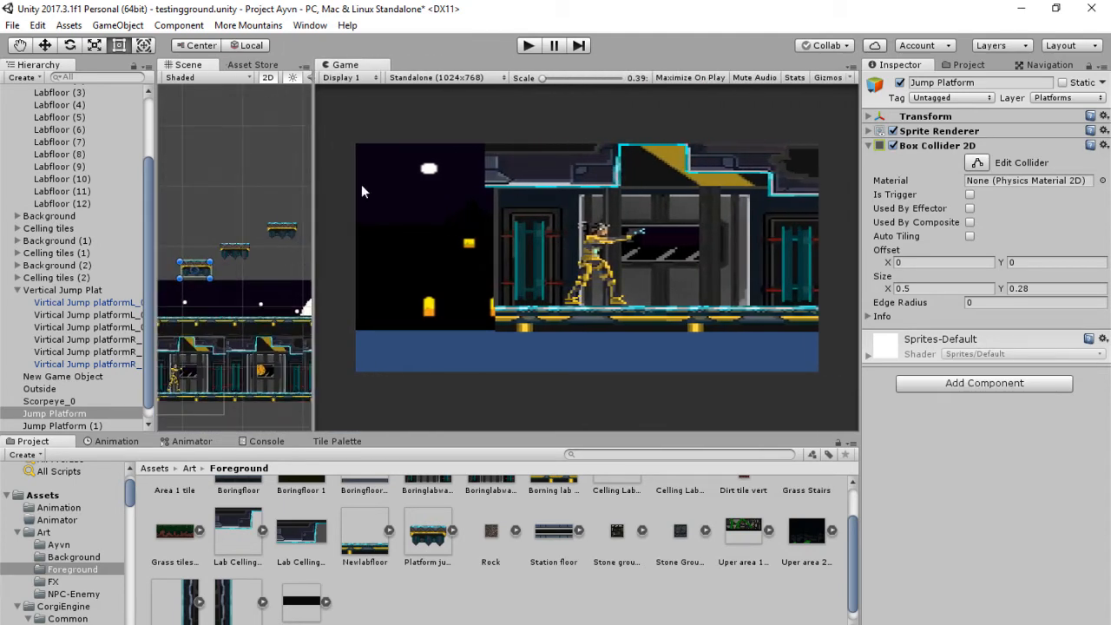
pyautogui.click(528, 45)
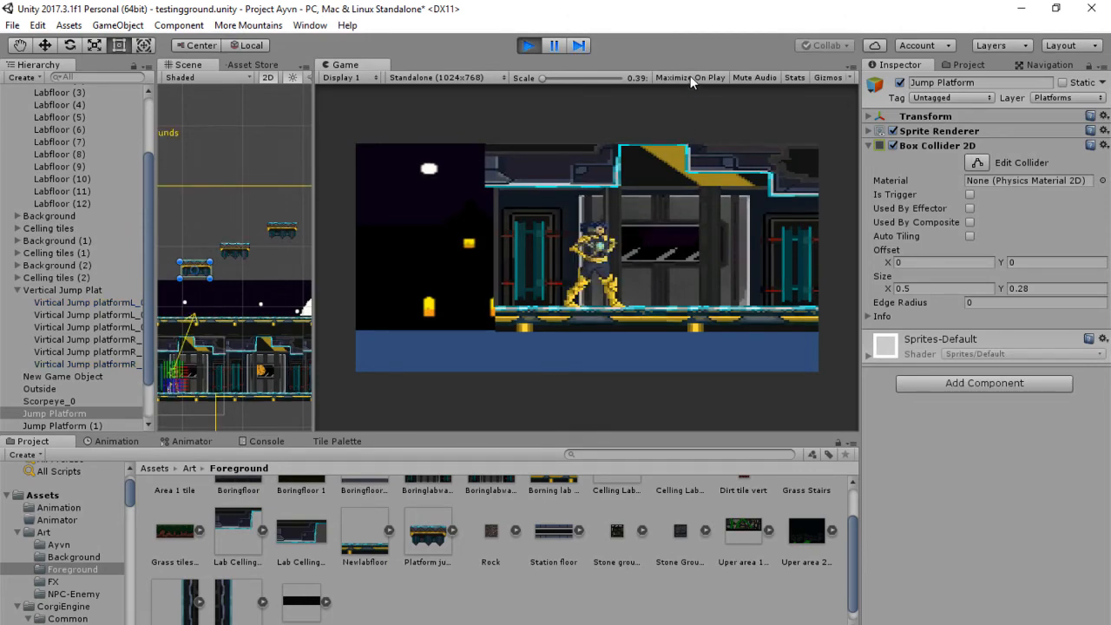
pyautogui.click(528, 46)
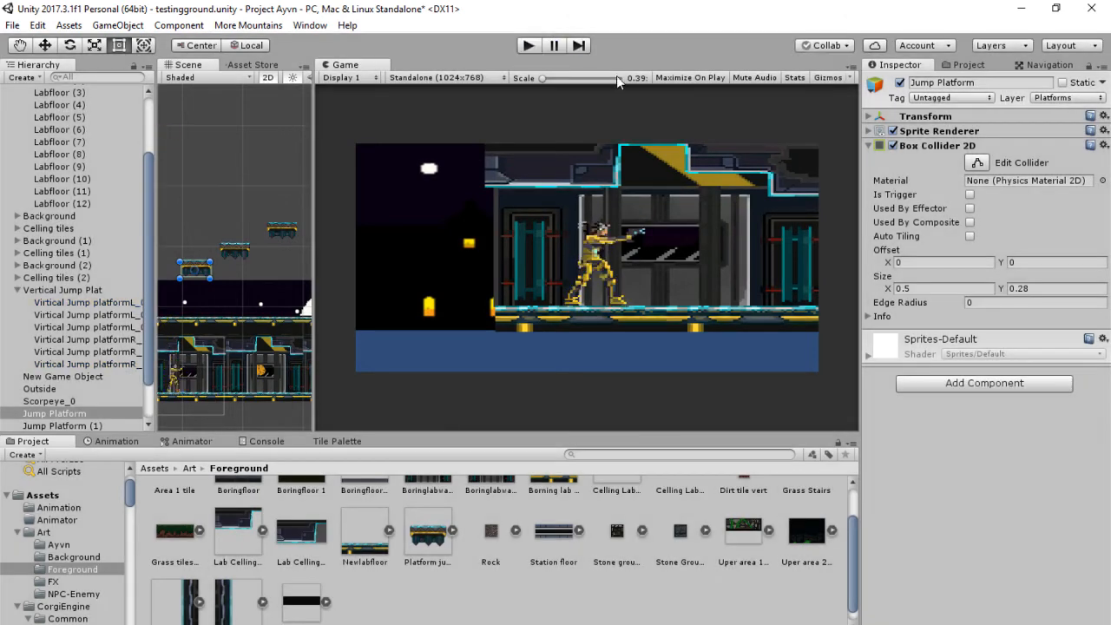
pyautogui.click(528, 45)
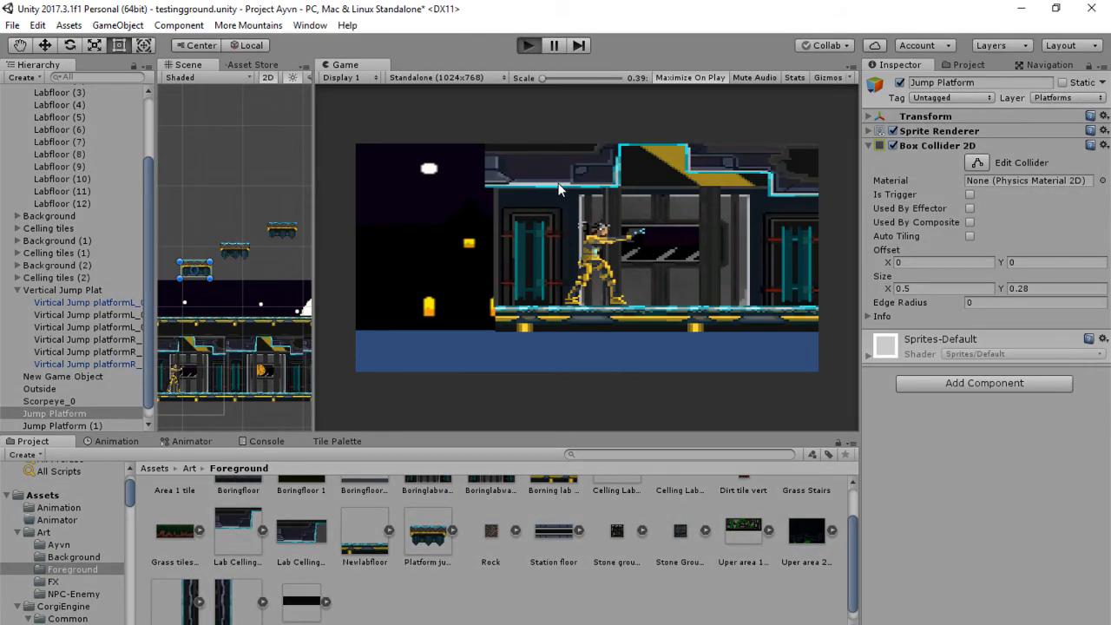
# Step: Playtest running the character through the lab corridor and jumping up beside the vertical wall onto the rooftop
pyautogui.press('Right')
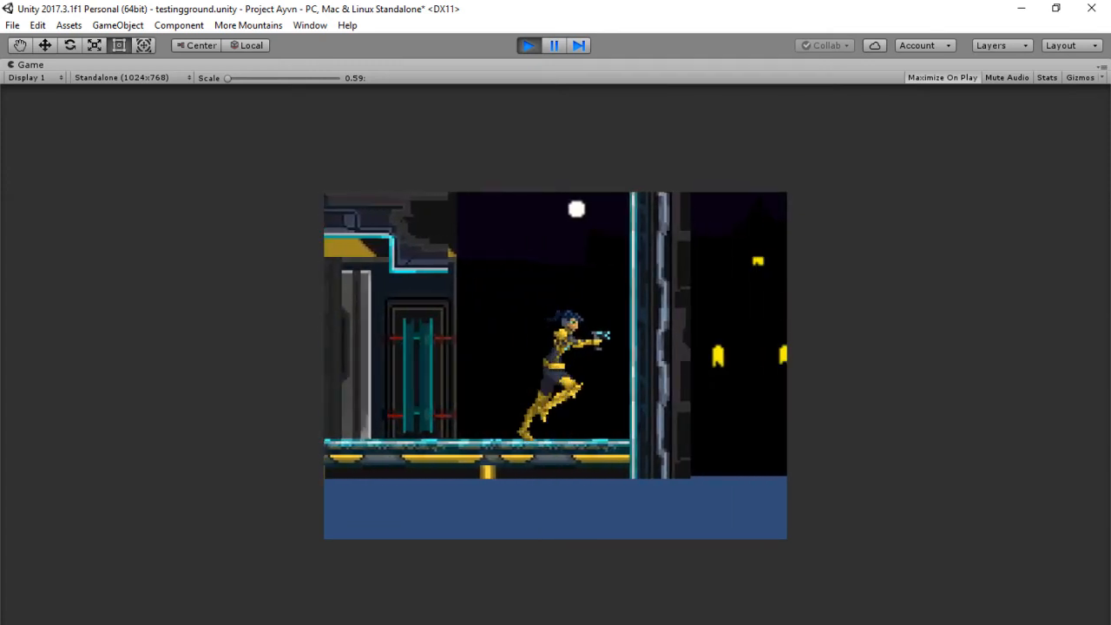
pyautogui.press('space')
pyautogui.press('space')
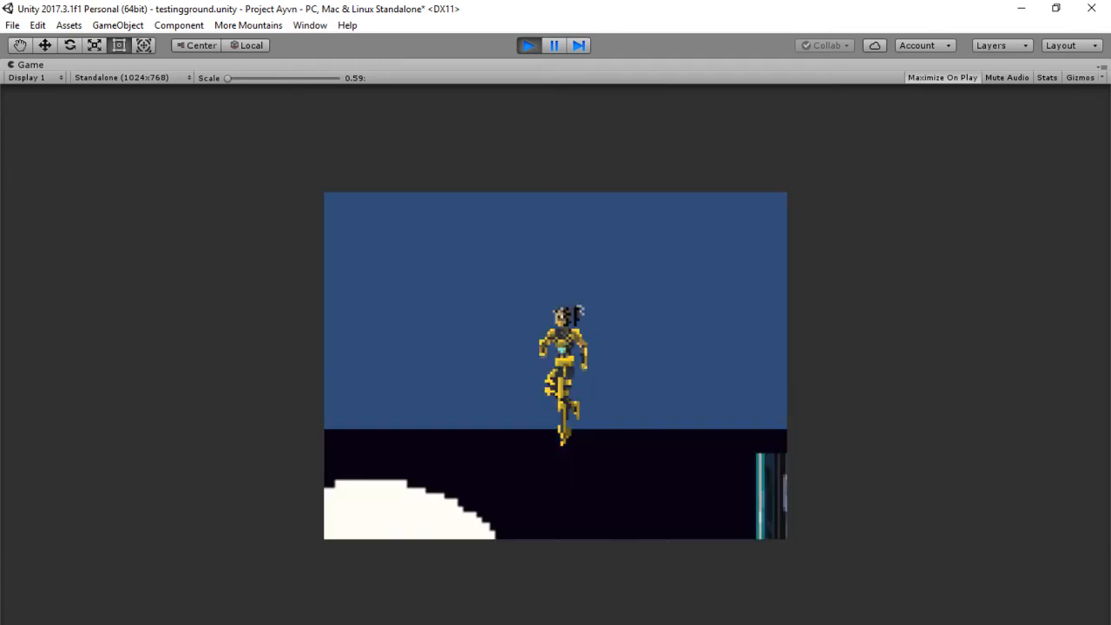
pyautogui.press('Right')
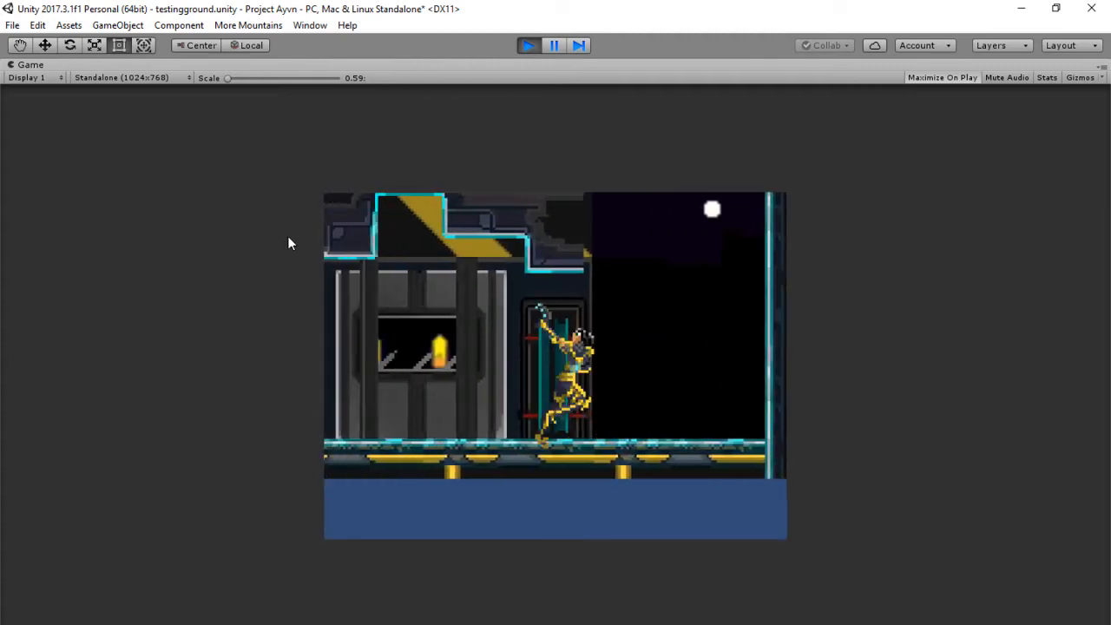
pyautogui.press('space')
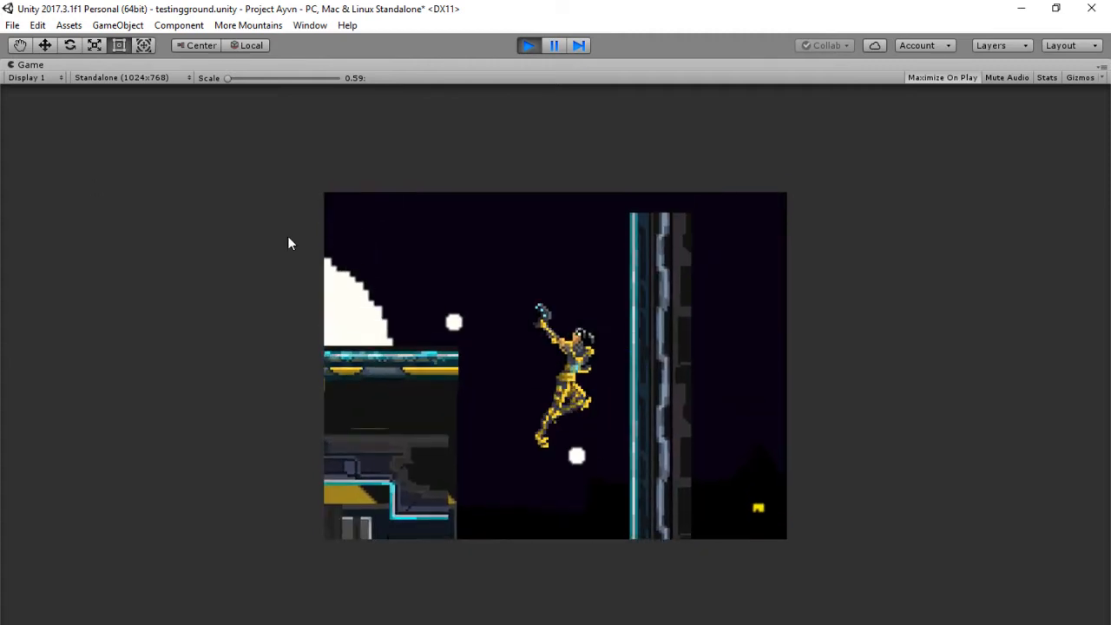
pyautogui.press('Left')
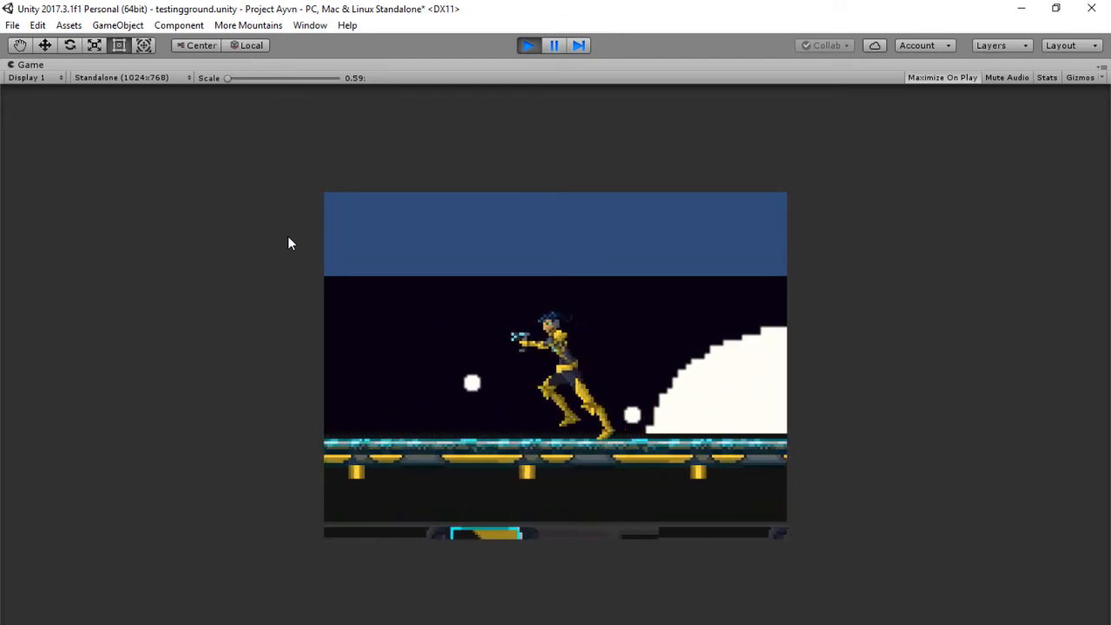
# Step: Playtest jumping between the staircase platforms and the vertical wall beside the lowest platform
pyautogui.press('Up')
pyautogui.press('space')
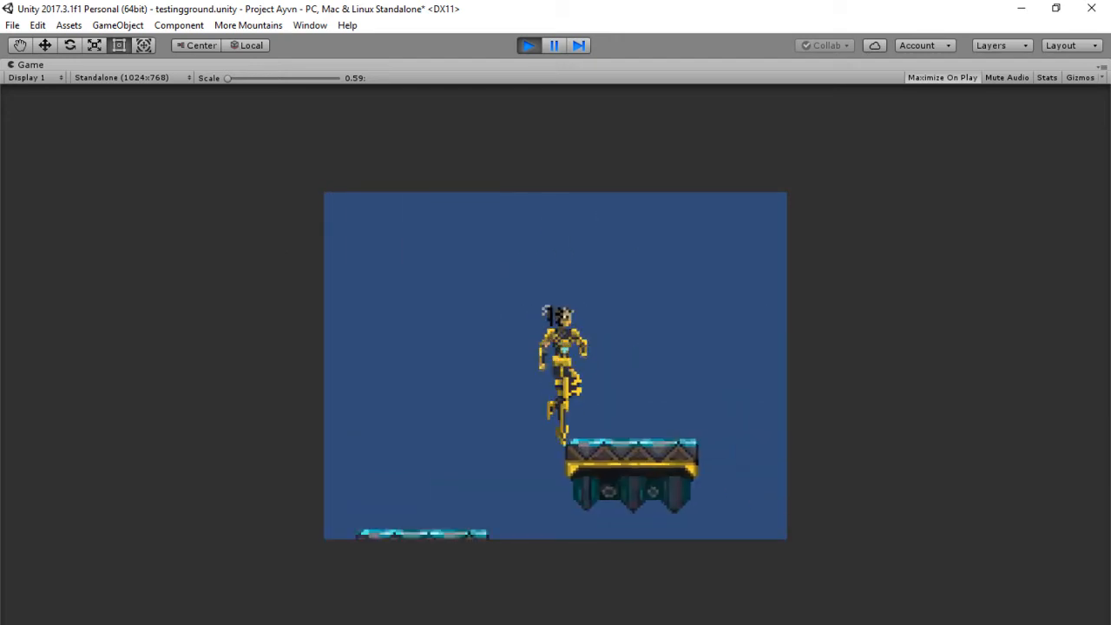
pyautogui.press('Left')
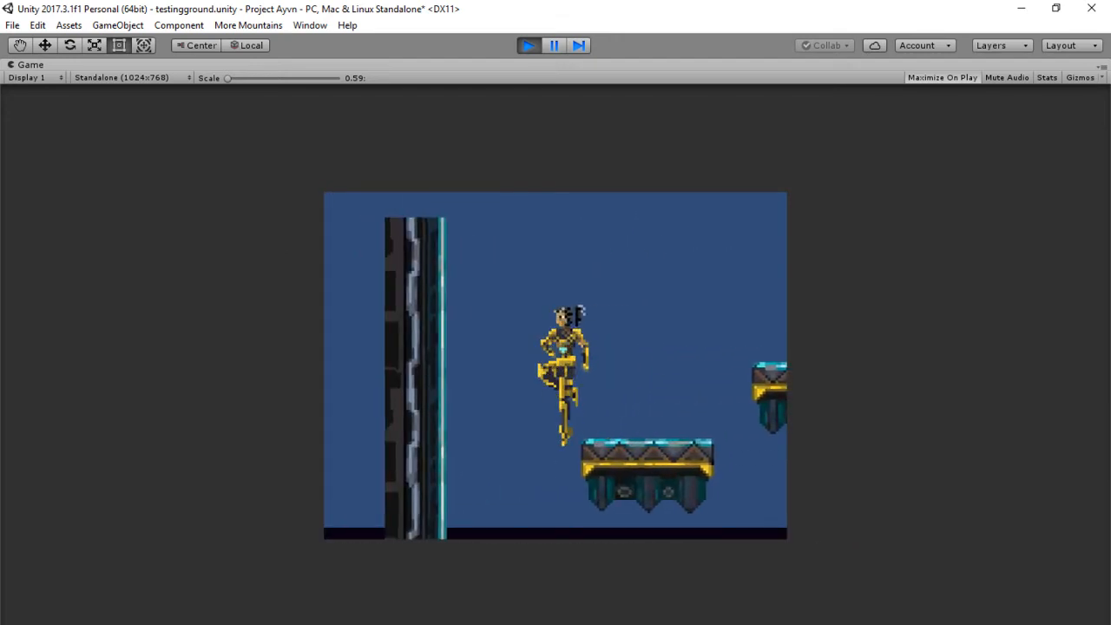
pyautogui.press('Up')
pyautogui.press('Right')
pyautogui.press('Left')
pyautogui.press('space')
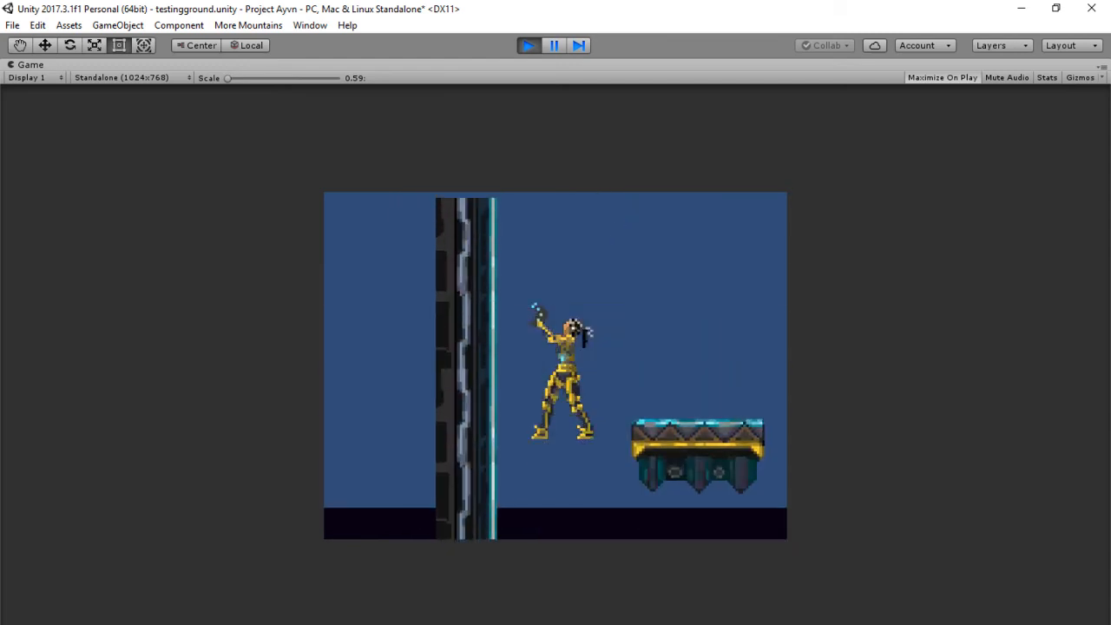
pyautogui.press('Left')
pyautogui.press('space')
# Step: Playtest the way back from the platforms over the rooftop and down the vertical wall into the lab, and stop the game
pyautogui.press('Right')
pyautogui.press('space')
pyautogui.press('Right')
pyautogui.press('space')
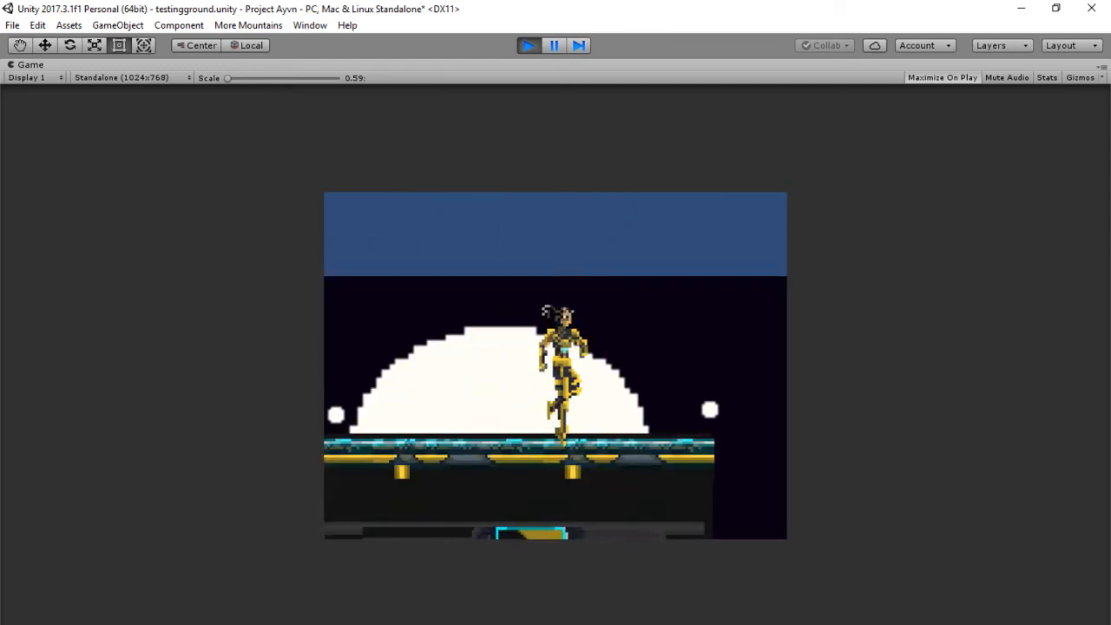
pyautogui.press('Right')
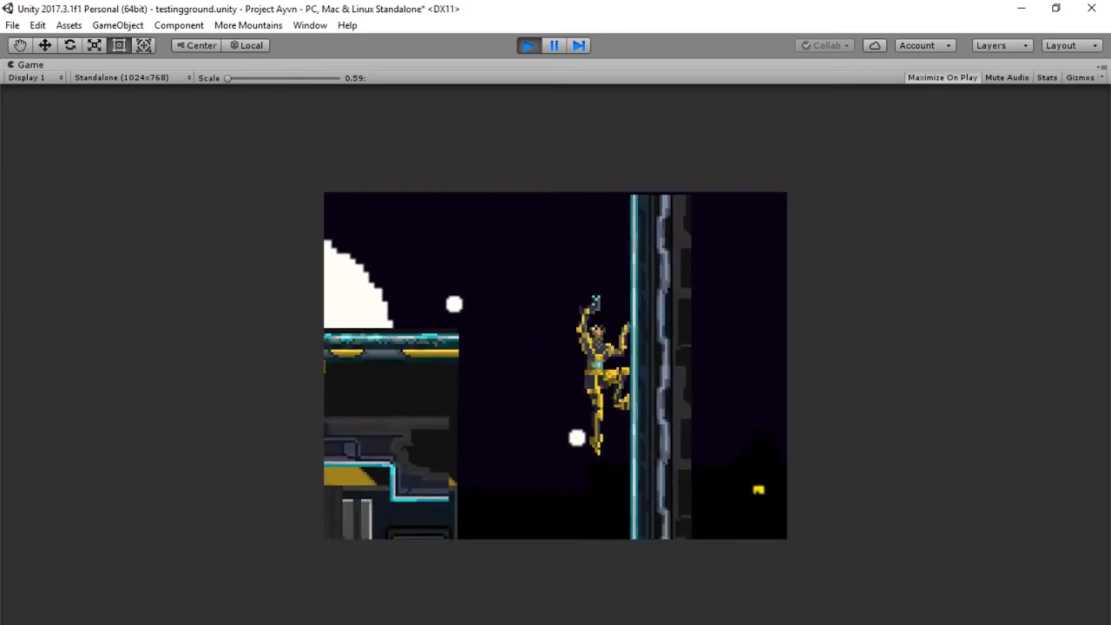
pyautogui.press('Left')
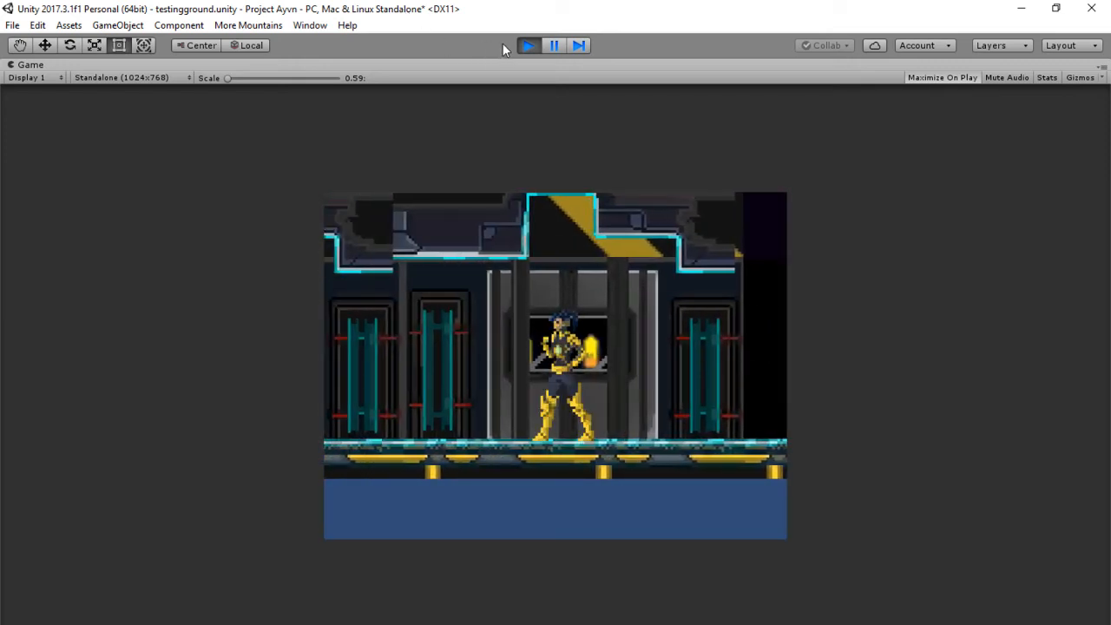
pyautogui.click(528, 45)
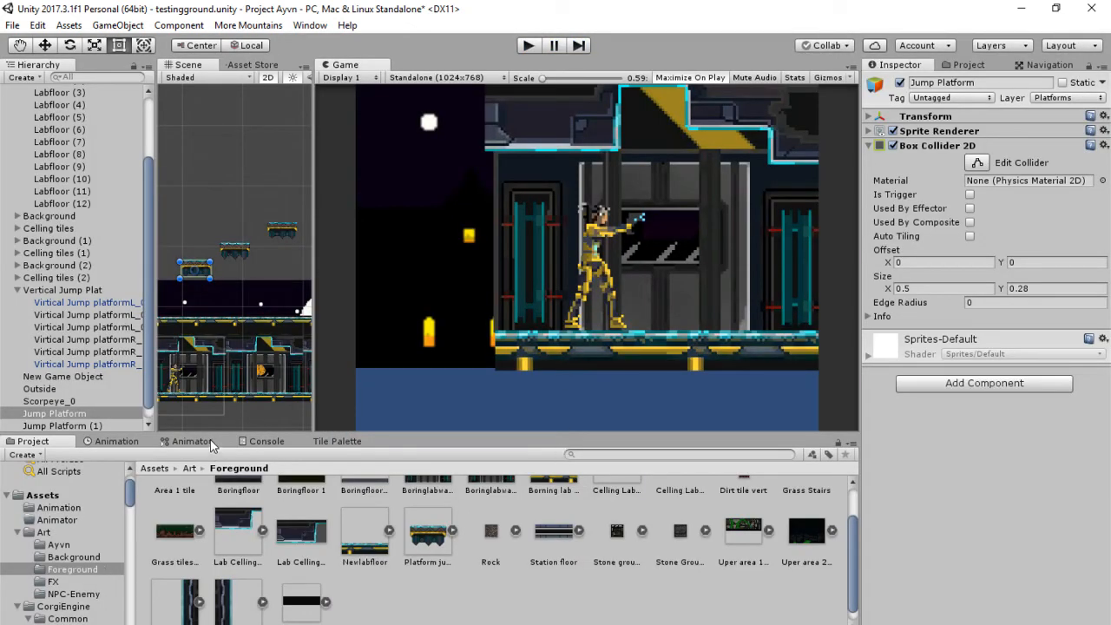
# Step: Display the animator state graph of the Ayvn 1 character
pyautogui.click(205, 443)
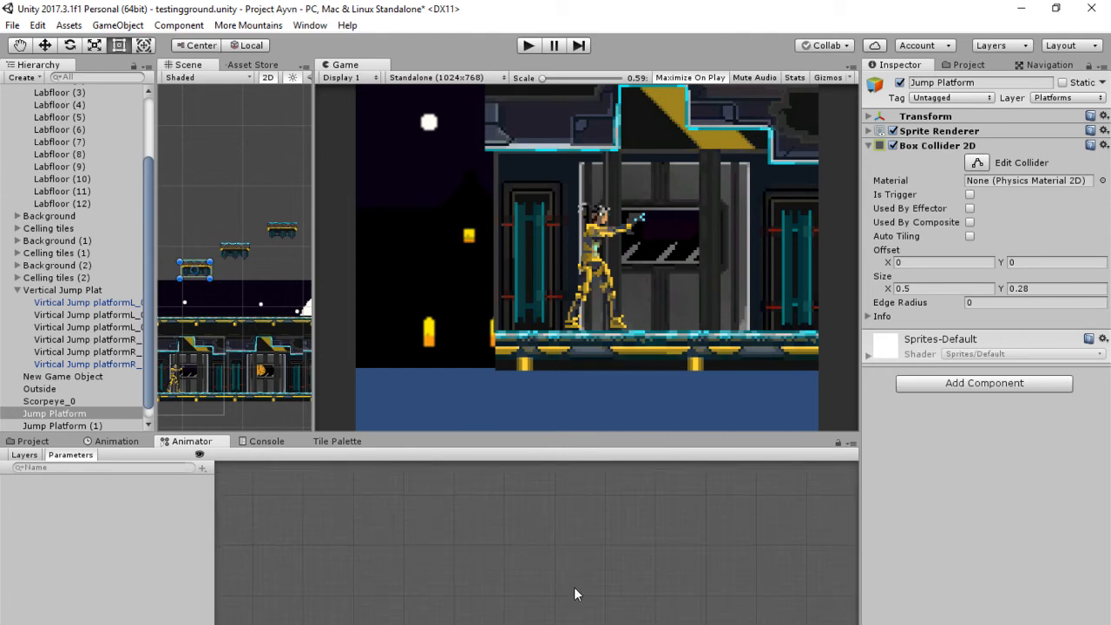
pyautogui.scroll(2, 166, 255)
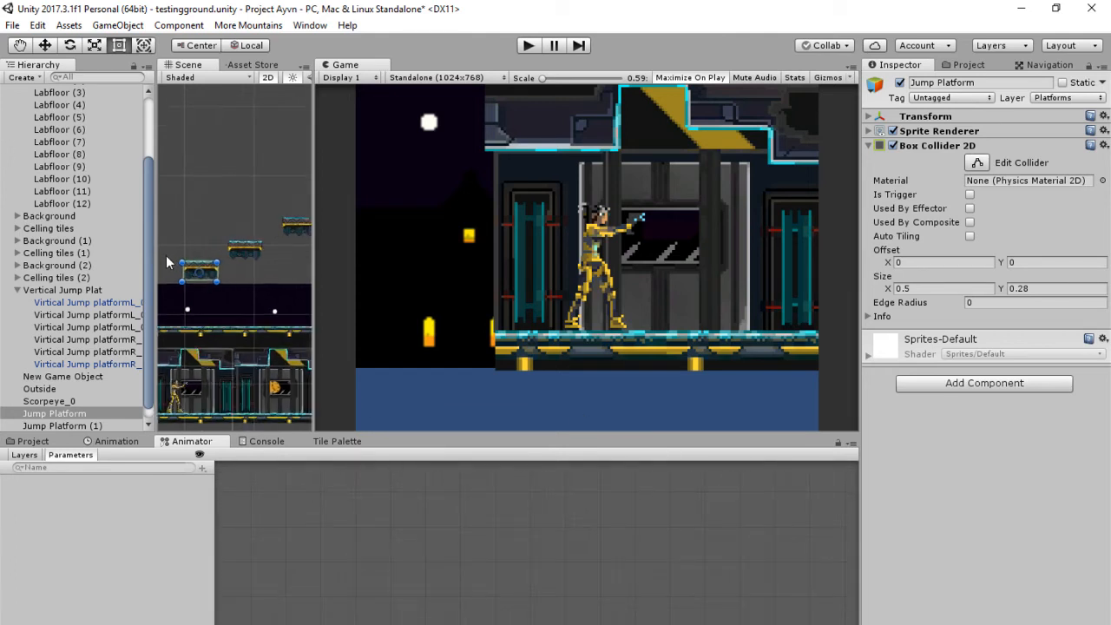
pyautogui.moveTo(149, 251); pyautogui.dragTo(148, 153)
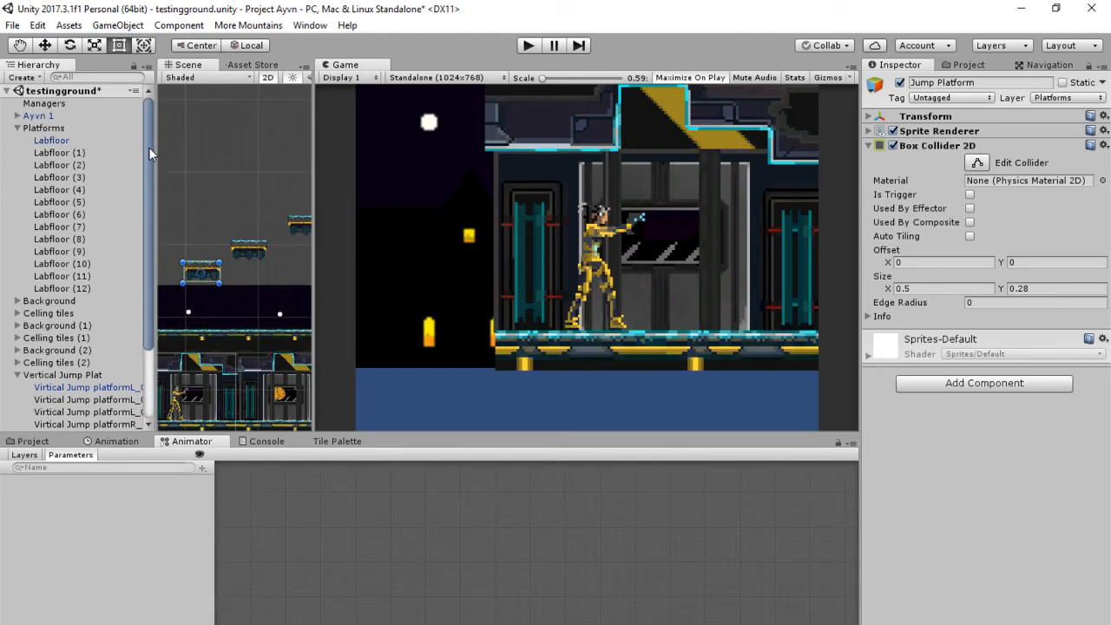
pyautogui.click(48, 105)
pyautogui.click(43, 115)
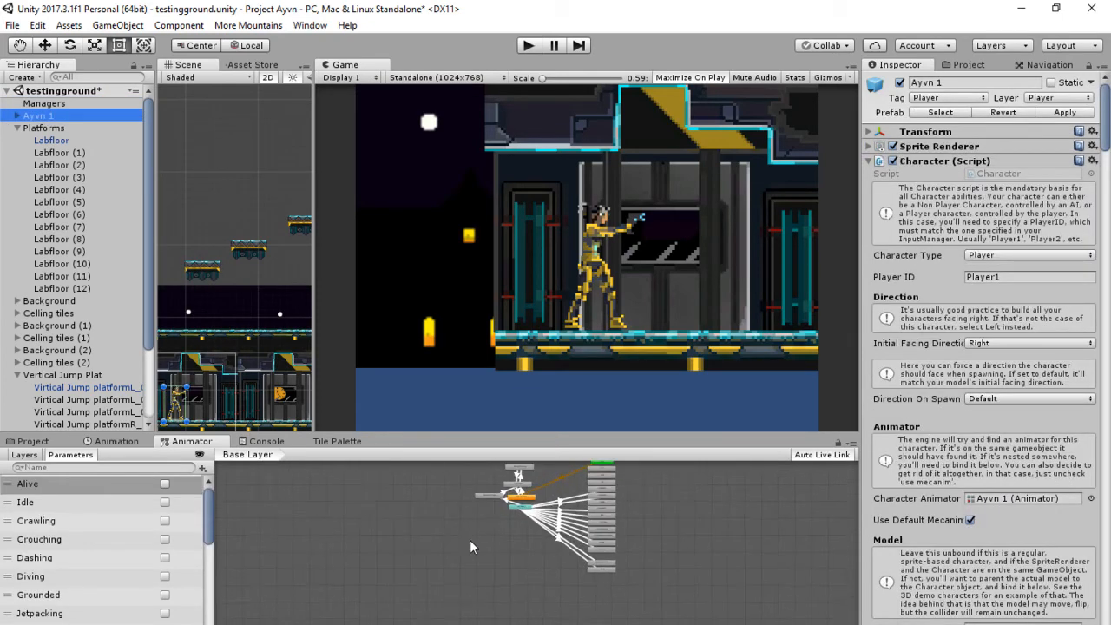
# Step: Examine the states branching from Any State in the Ayvn 1 animator graph, such as jumpAndFall, dash and climbing
pyautogui.scroll(6, 470, 540)
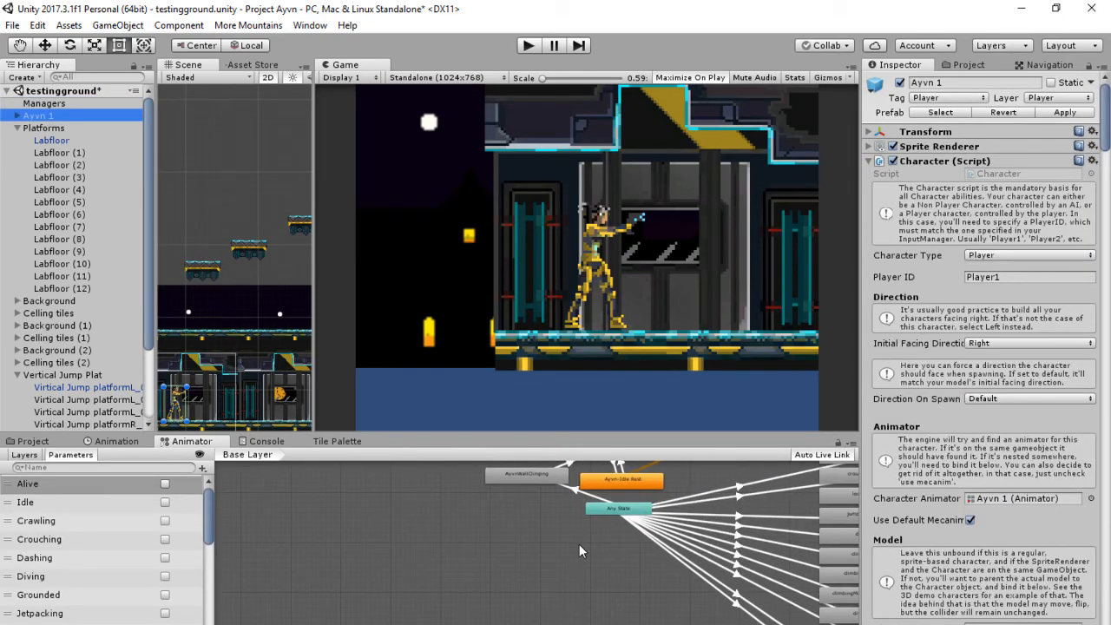
pyautogui.moveTo(579, 544); pyautogui.dragTo(253, 373)
pyautogui.scroll(5, 558, 498)
pyautogui.moveTo(557, 496); pyautogui.dragTo(683, 622)
pyautogui.moveTo(665, 549); pyautogui.dragTo(665, 613)
pyautogui.scroll(-3, 658, 553)
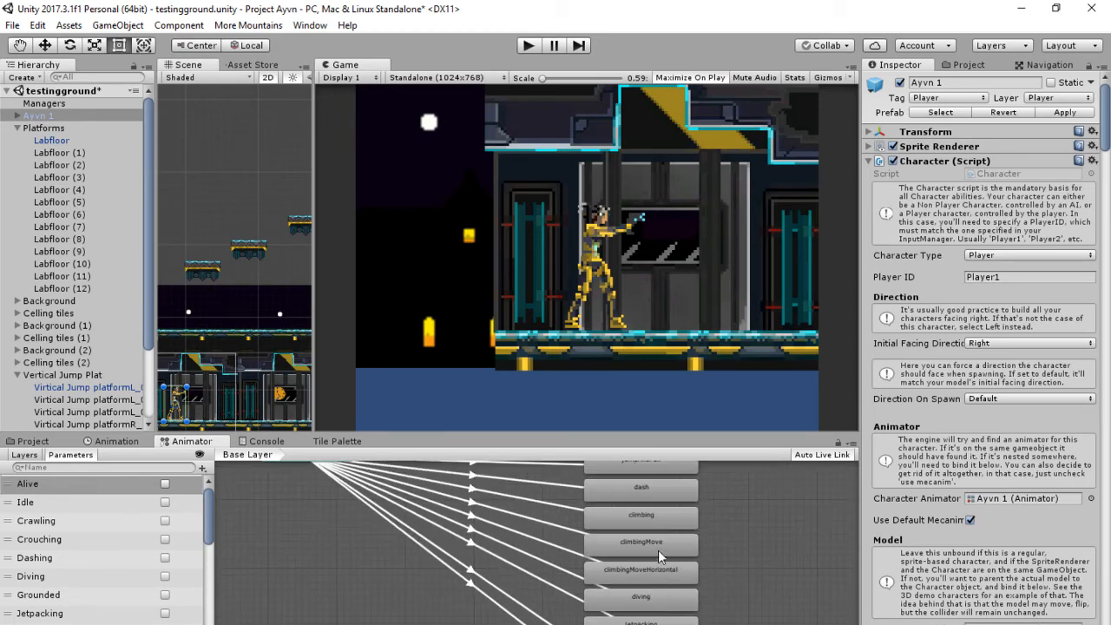
pyautogui.moveTo(658, 549); pyautogui.dragTo(661, 615)
pyautogui.click(584, 529)
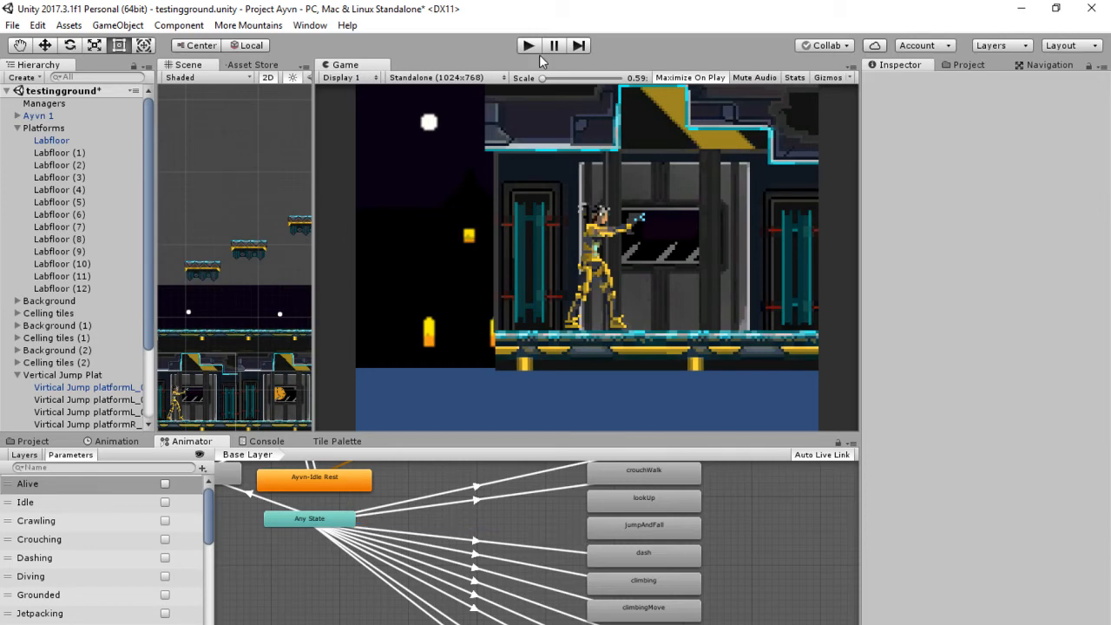
pyautogui.click(530, 46)
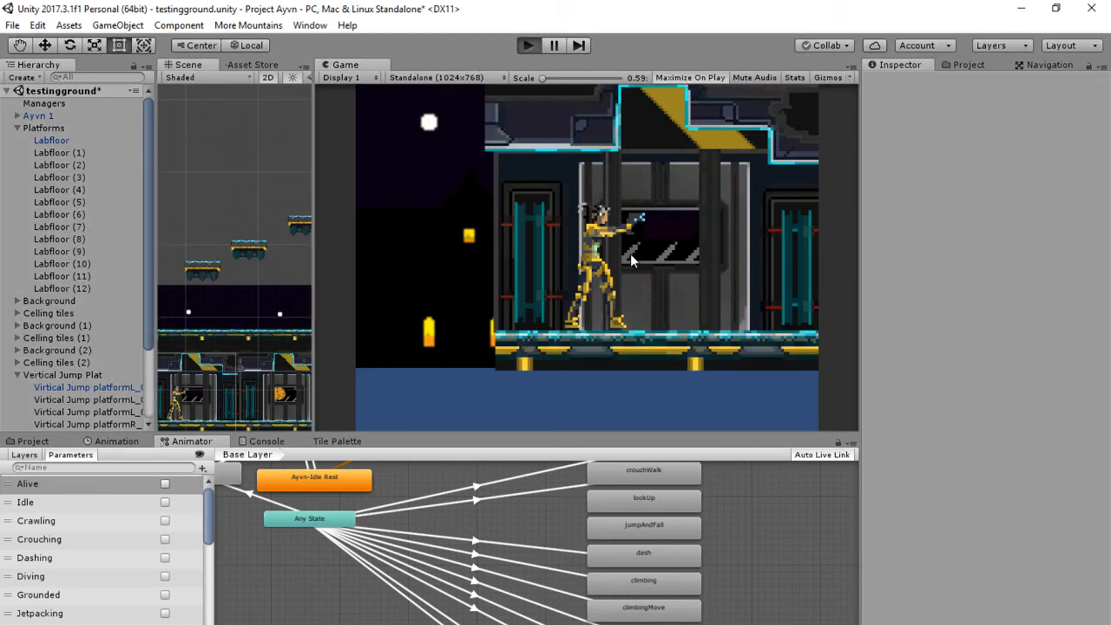
pyautogui.press('Right')
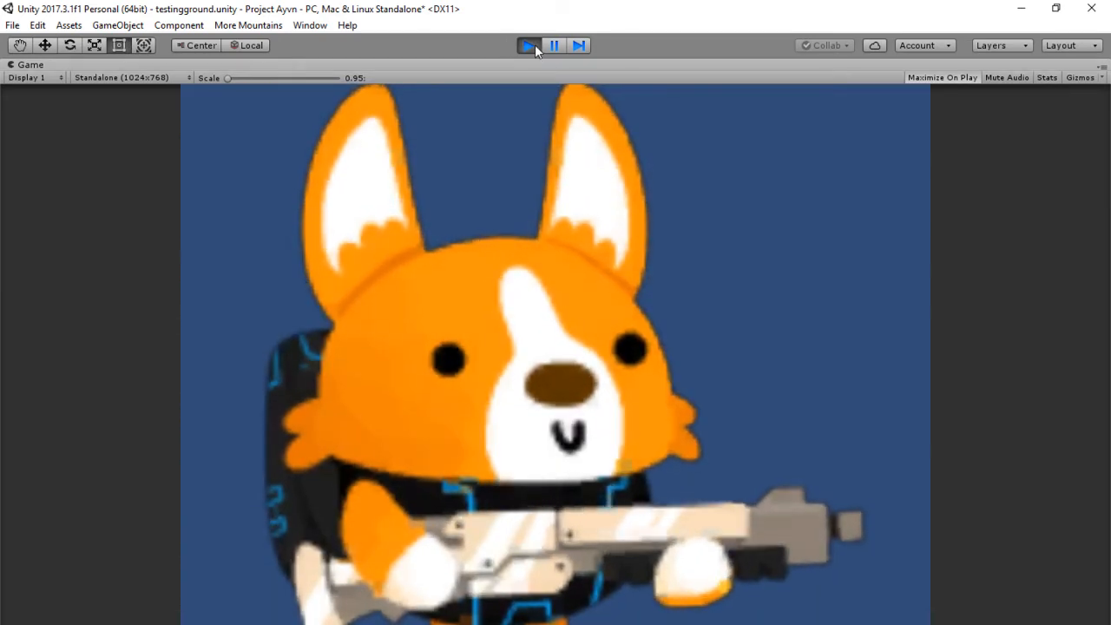
pyautogui.click(535, 44)
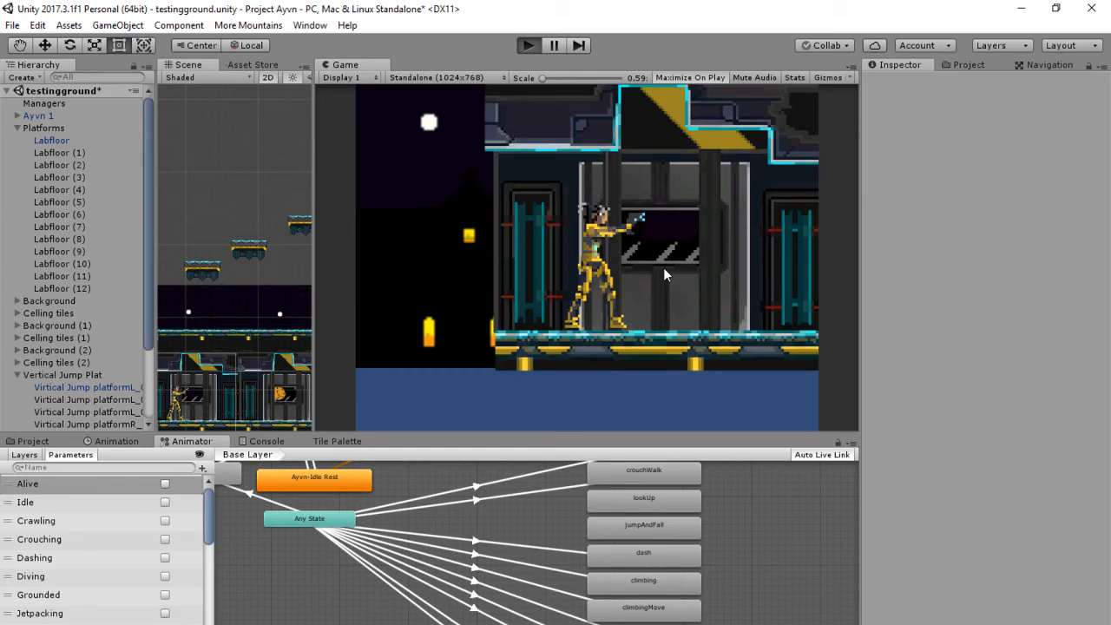
# Step: Start the game in the maximized view and take the character over the rooftop, wall-jumping beside the lowest platform
pyautogui.hotkey('ctrl', 'p')
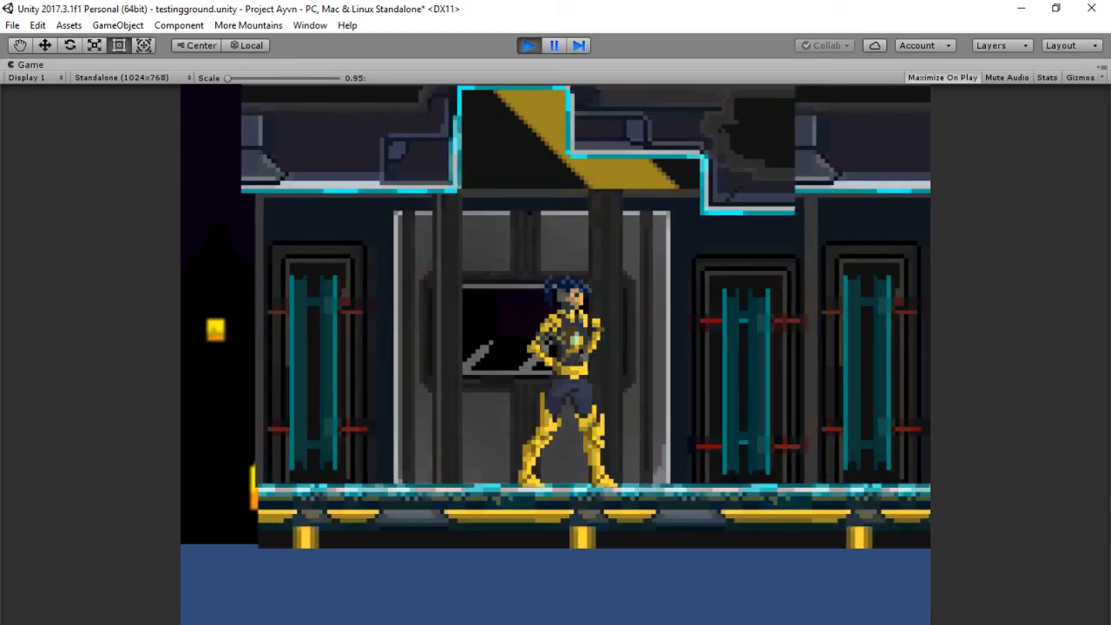
pyautogui.press('Right')
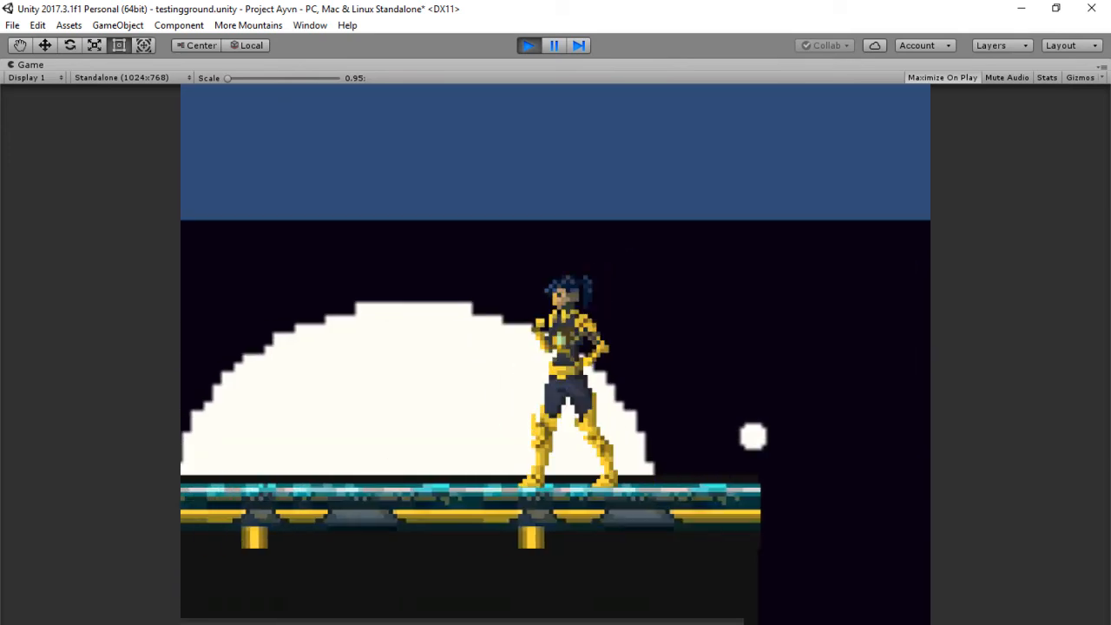
pyautogui.press('Left')
pyautogui.press('space')
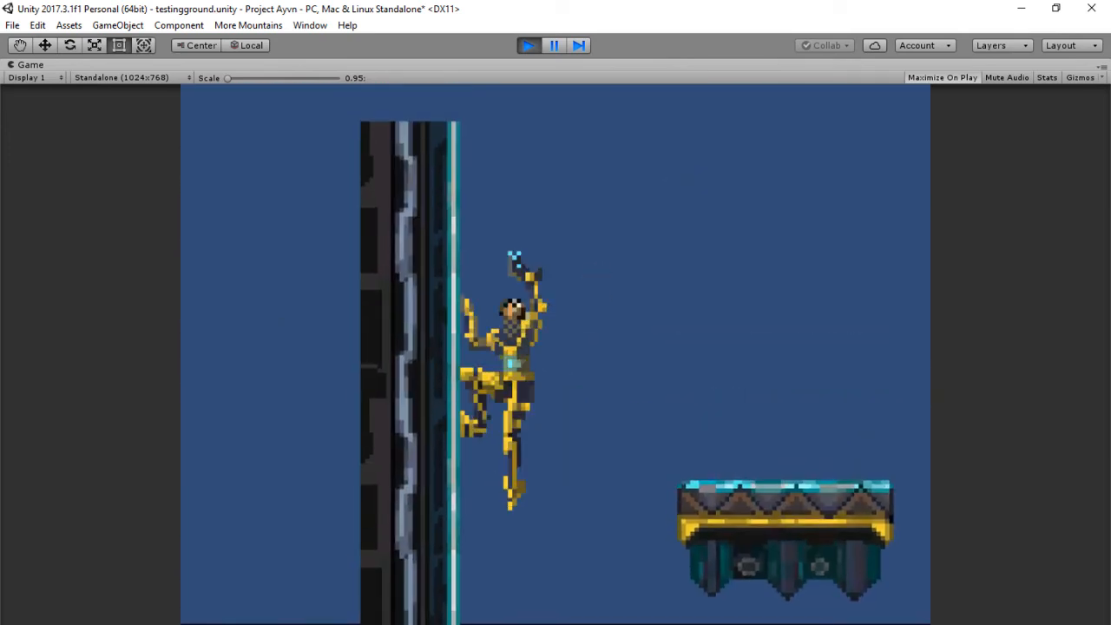
pyautogui.press('space')
pyautogui.press('Right')
pyautogui.press('Left')
pyautogui.press('space')
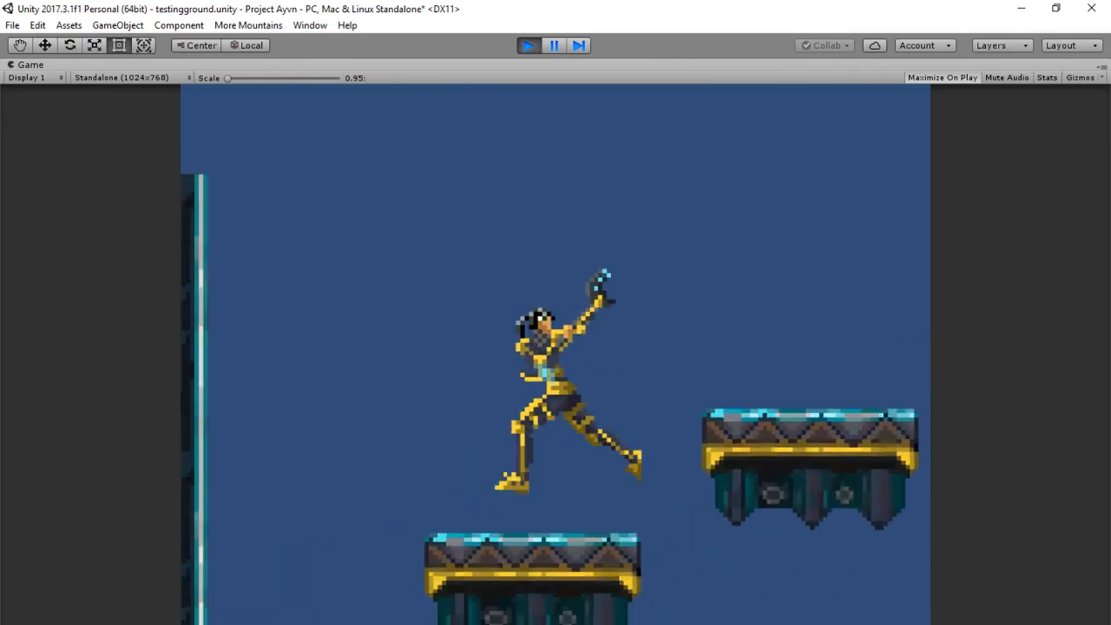
# Step: Playtest jumping the character back and forth across the three staircase platforms
pyautogui.press('Left')
pyautogui.press('Right')
pyautogui.press('space')
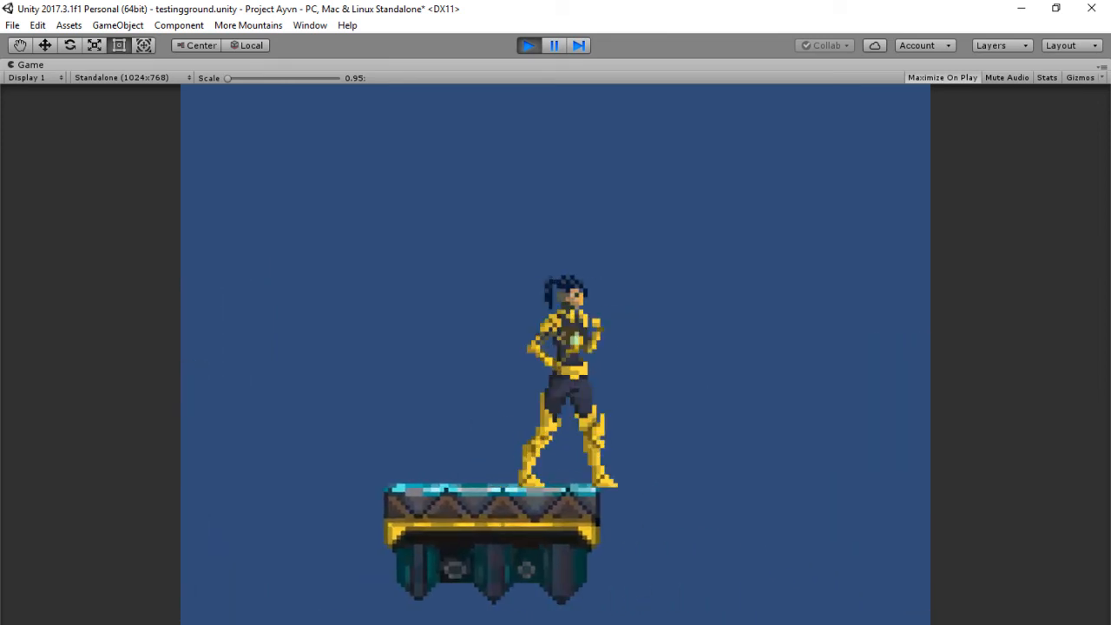
pyautogui.press('Left')
pyautogui.press('space')
pyautogui.press('Left')
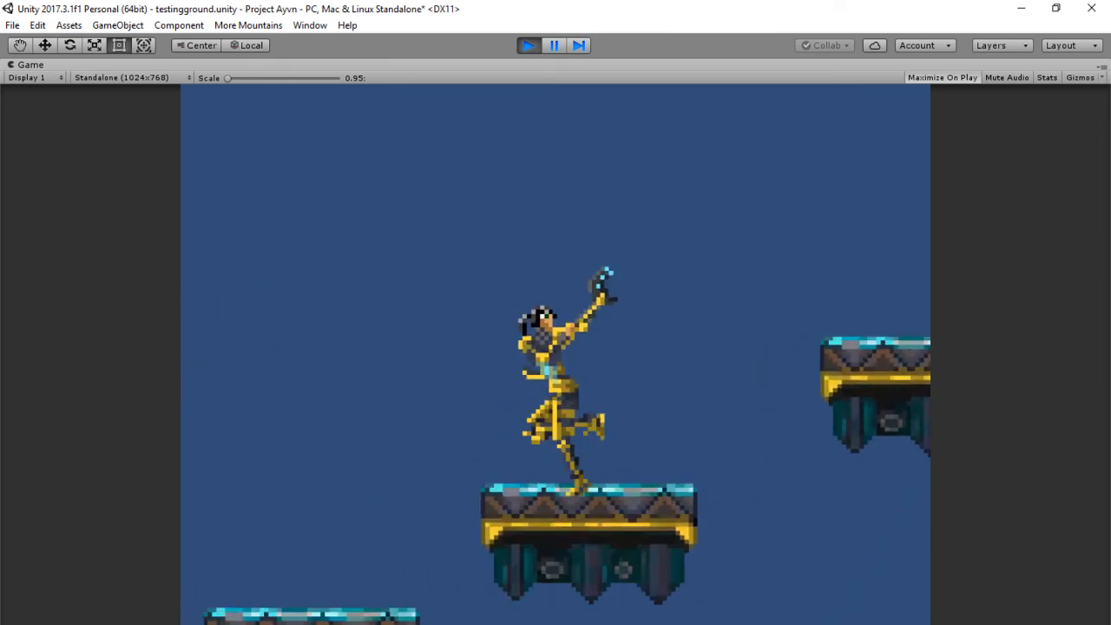
pyautogui.press('Left')
pyautogui.press('Right')
pyautogui.press('space')
pyautogui.press('space')
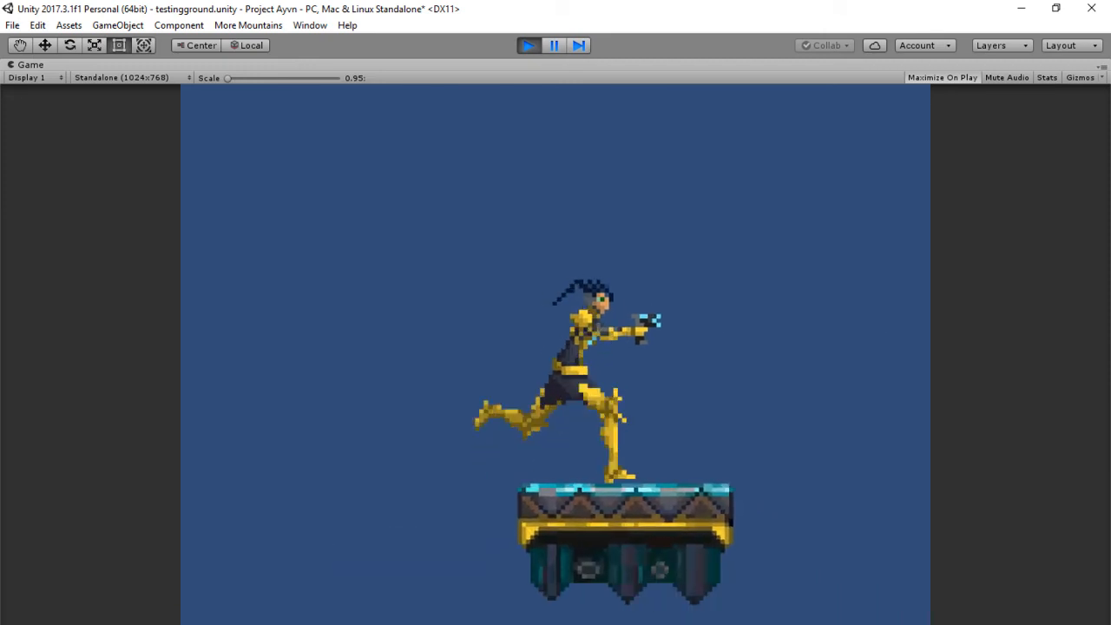
# Step: Run the character off the platforms down to the lab floor, stop the game and switch away from Unity
pyautogui.press('Right')
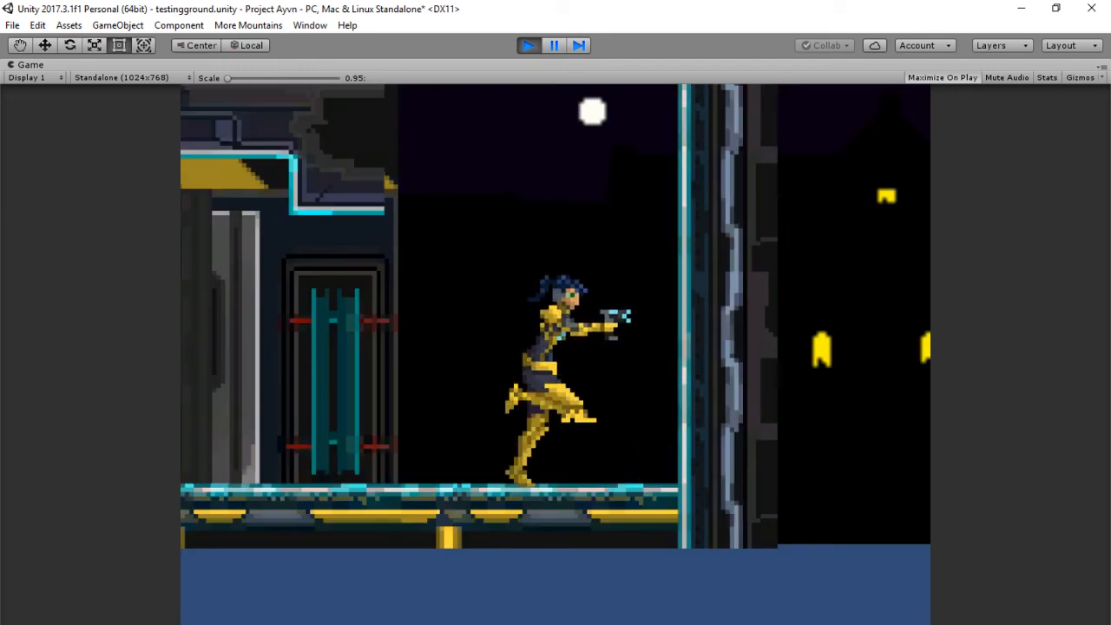
pyautogui.press('Left')
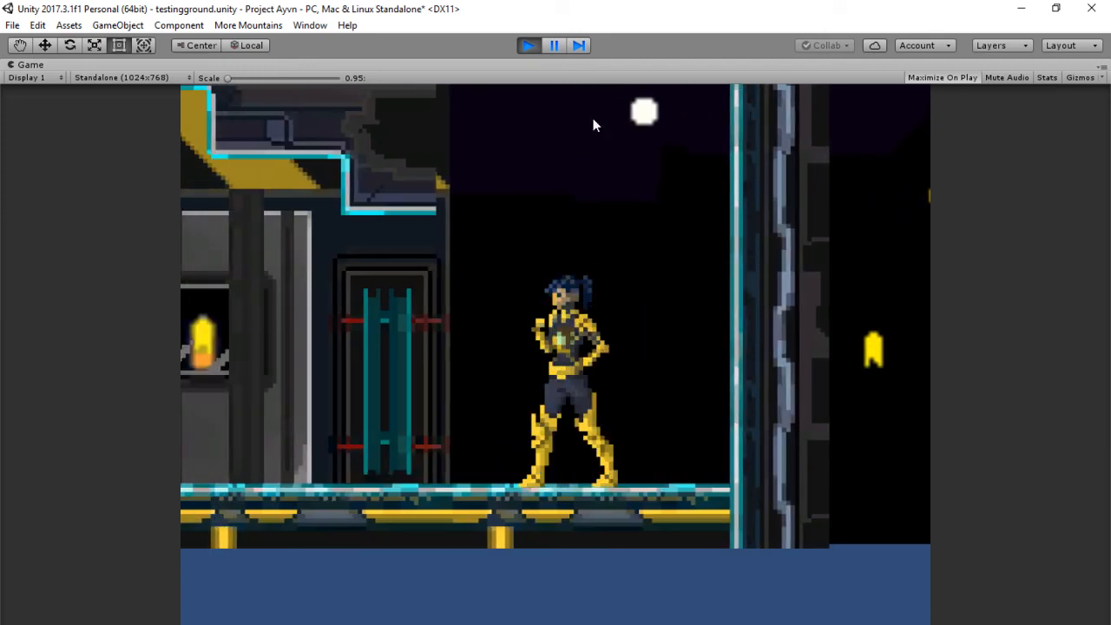
pyautogui.click(530, 45)
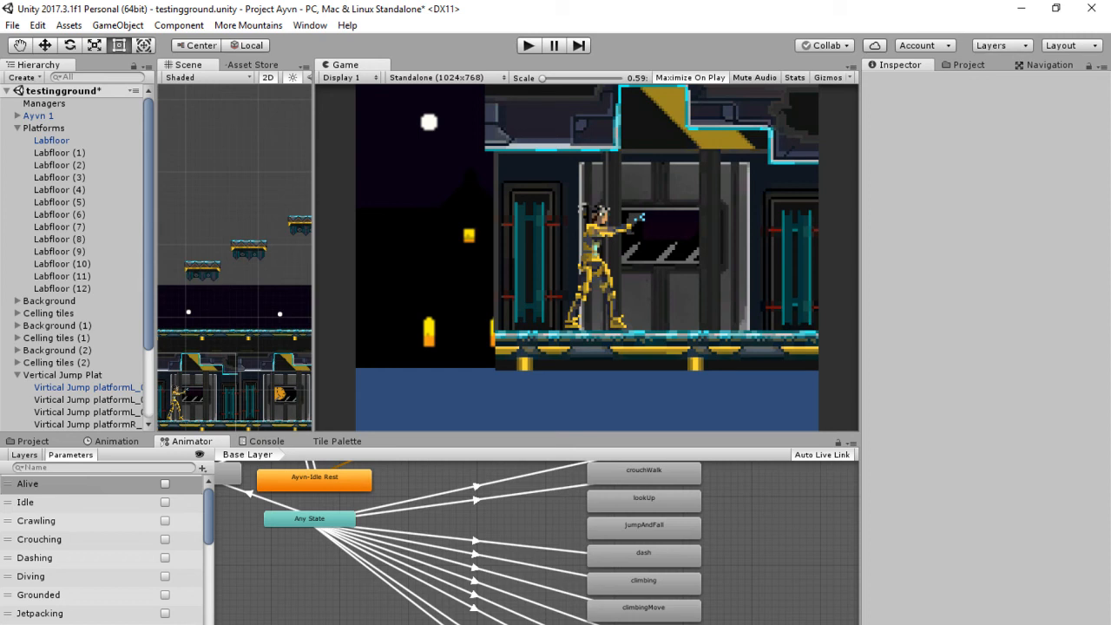
pyautogui.hotkey('alt', 'Tab')
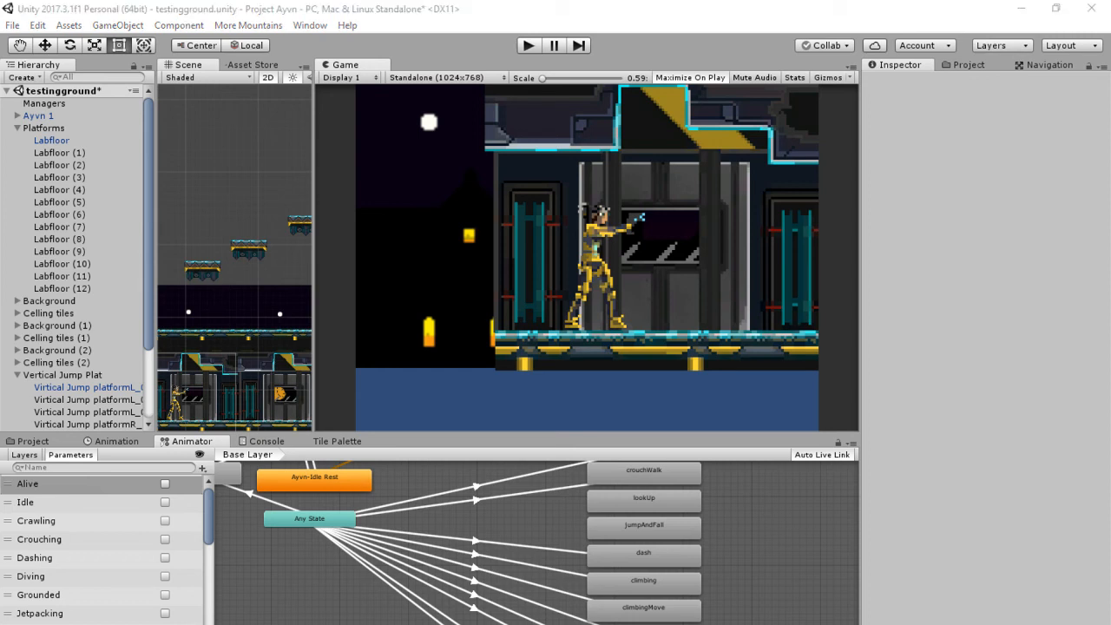